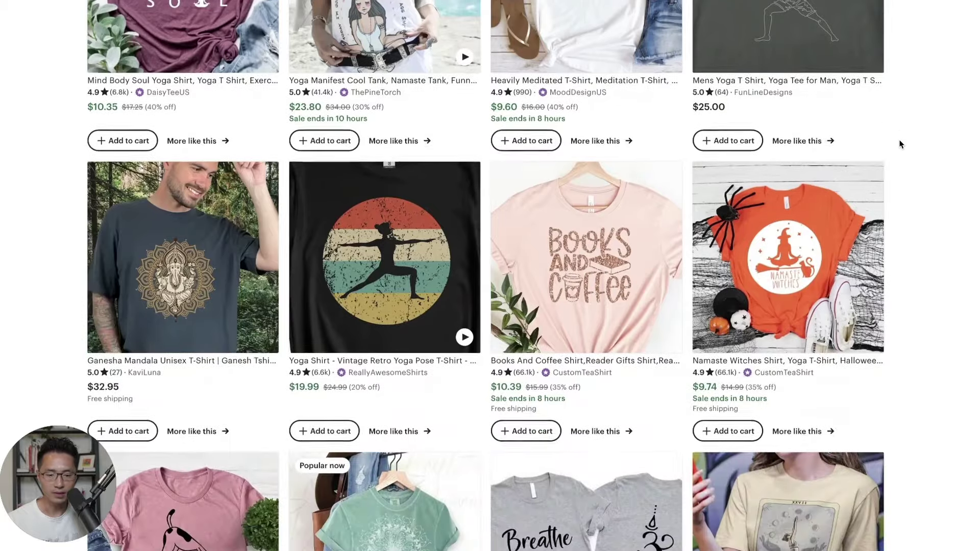
# Open the "Downward Human" yoga shirt listing from the search results and read its customer reviews.
pyautogui.scroll(-2, 901, 145)
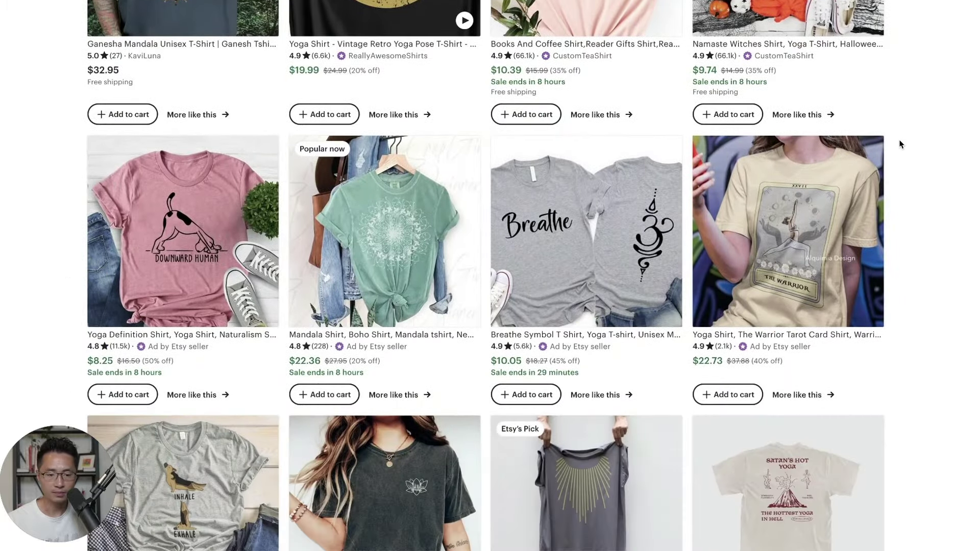
pyautogui.click(176, 258)
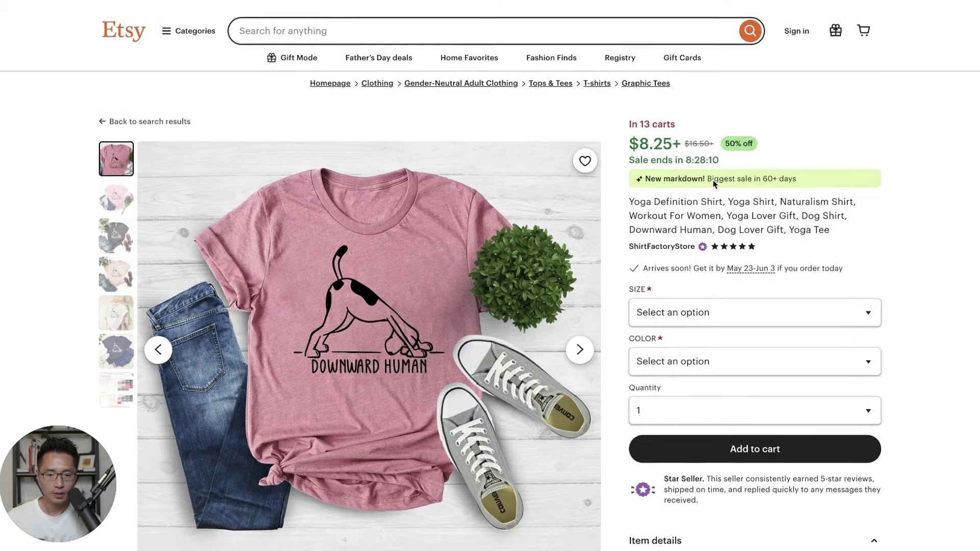
pyautogui.scroll(-5, 714, 184)
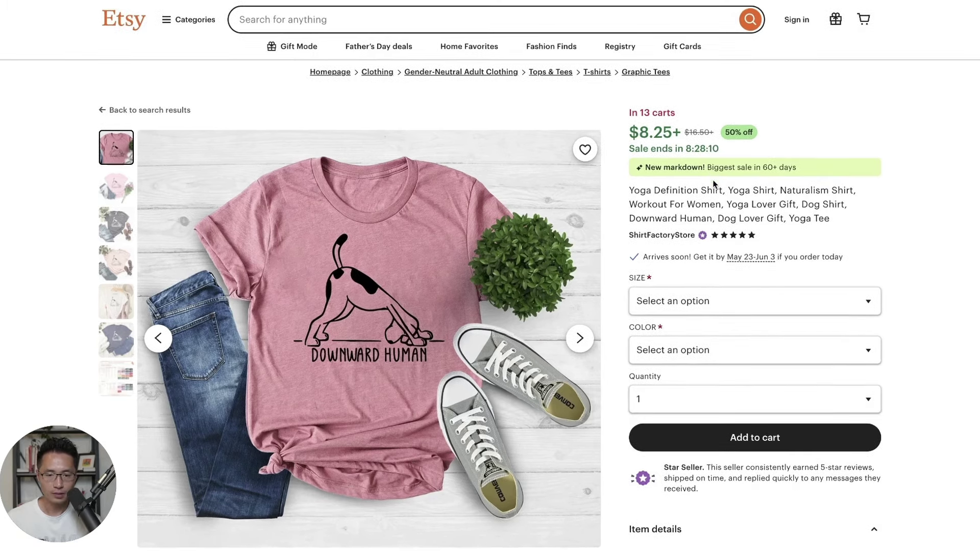
pyautogui.scroll(-4, 714, 184)
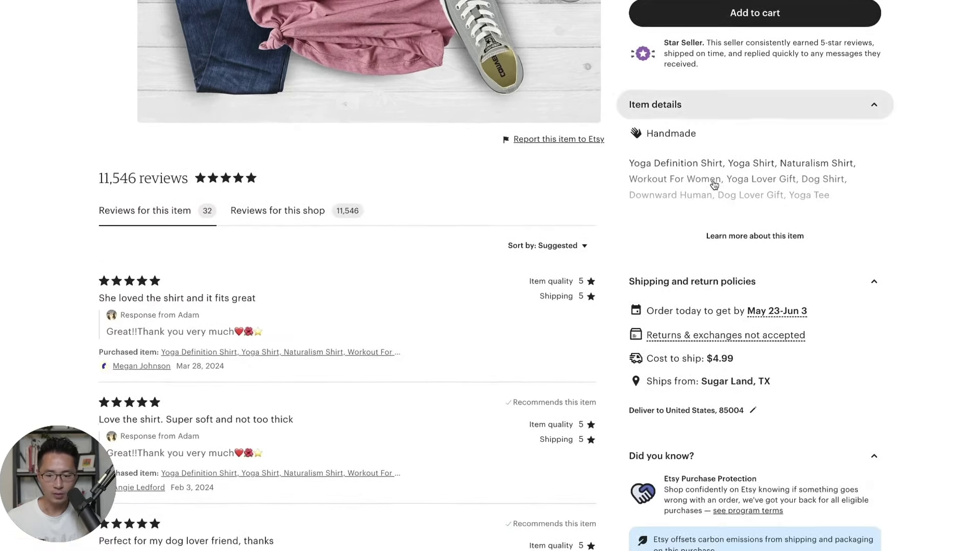
pyautogui.scroll(-2, 363, 229)
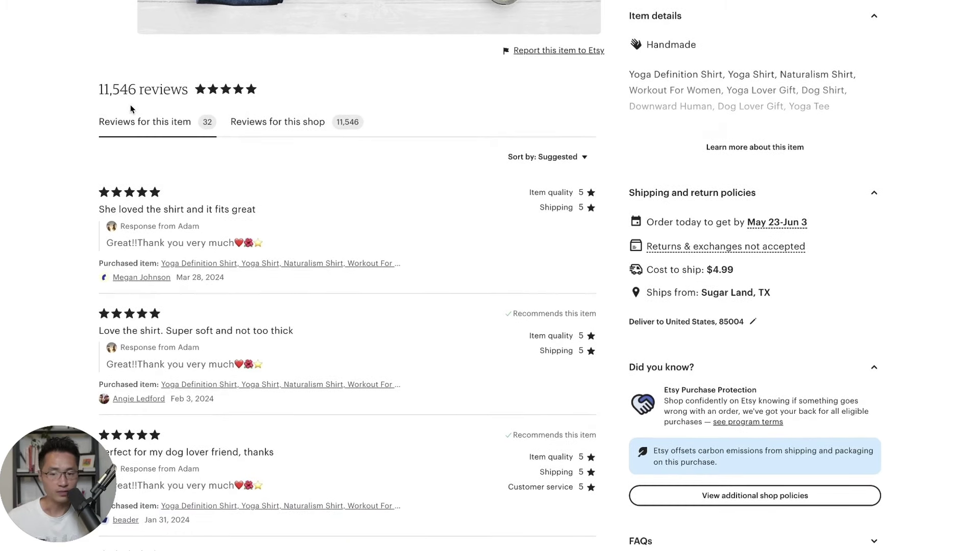
pyautogui.scroll(-3, 178, 137)
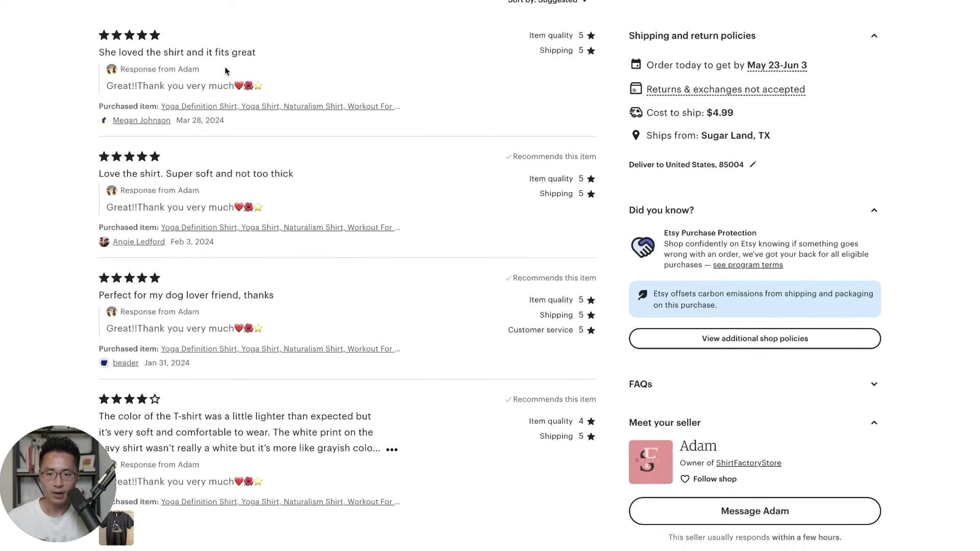
pyautogui.scroll(-1, 225, 70)
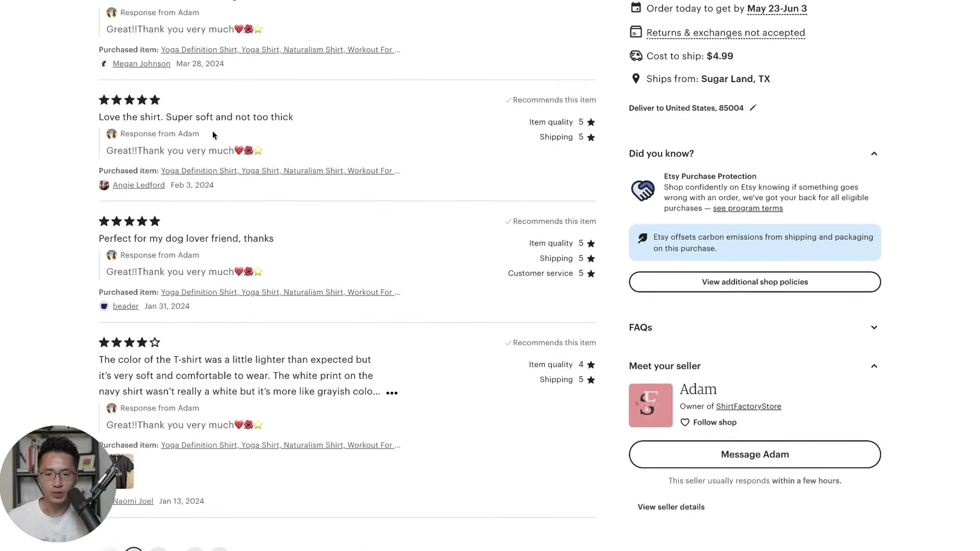
pyautogui.scroll(-1, 184, 164)
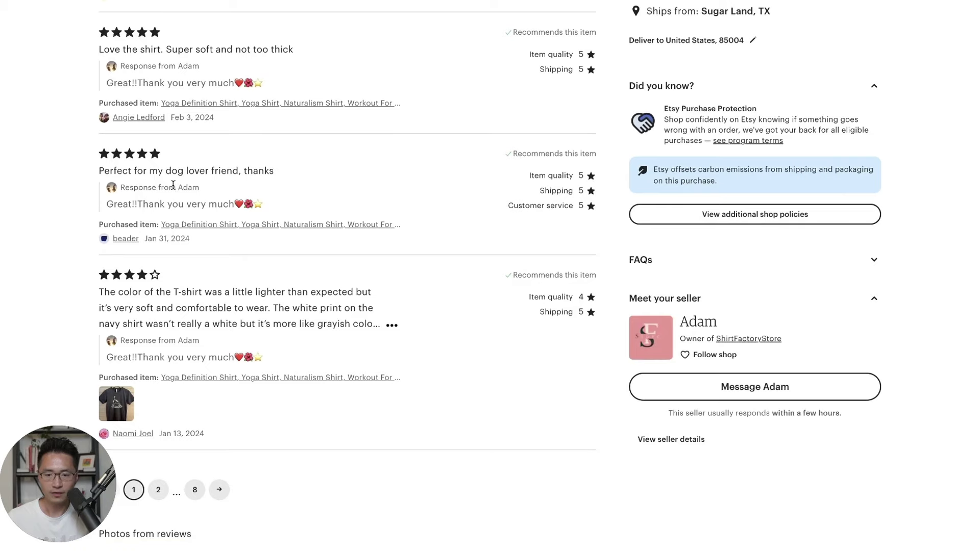
pyautogui.scroll(15, 241, 193)
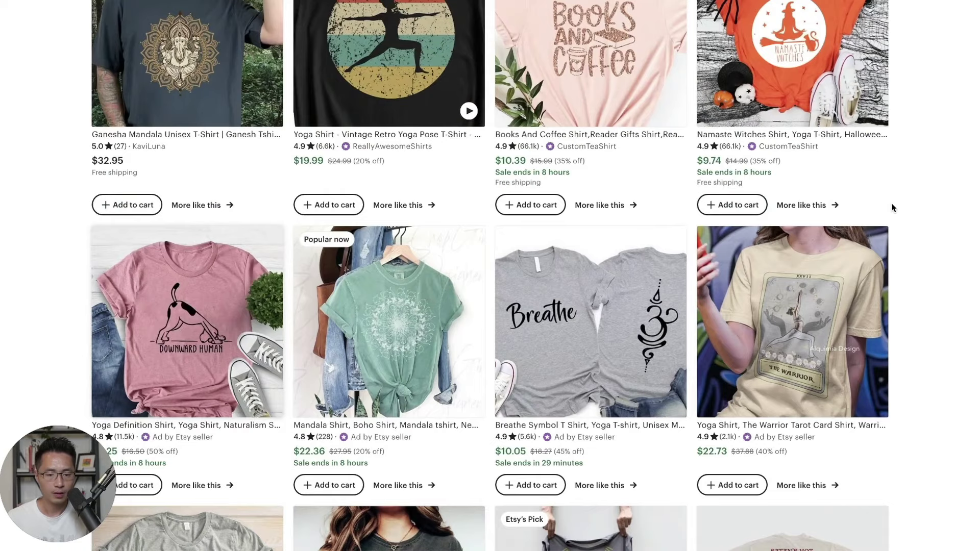
# Look through the remaining yoga shirt results, and refine the search to "funny yoga t-shirt" sorted by top reviews.
pyautogui.scroll(-3, 893, 206)
pyautogui.scroll(-4, 893, 207)
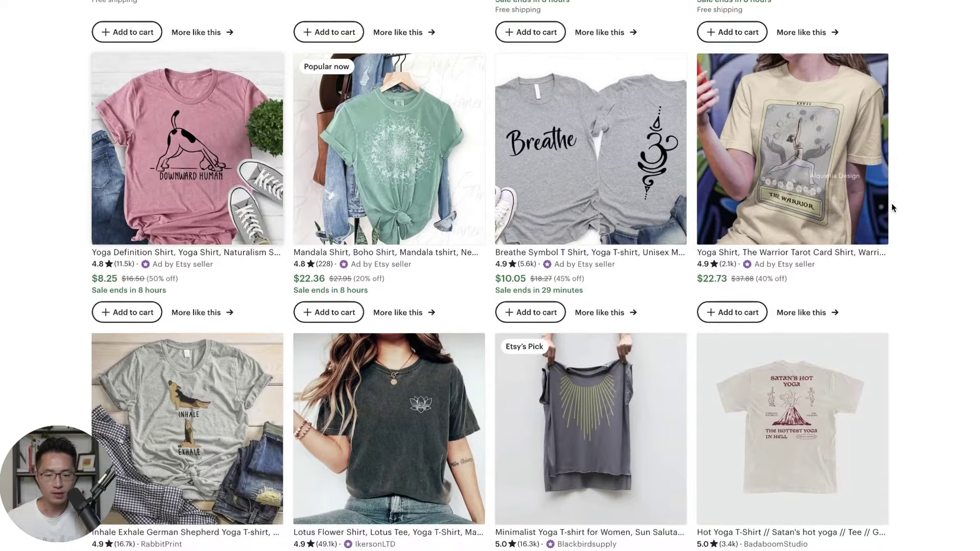
pyautogui.scroll(-12, 892, 208)
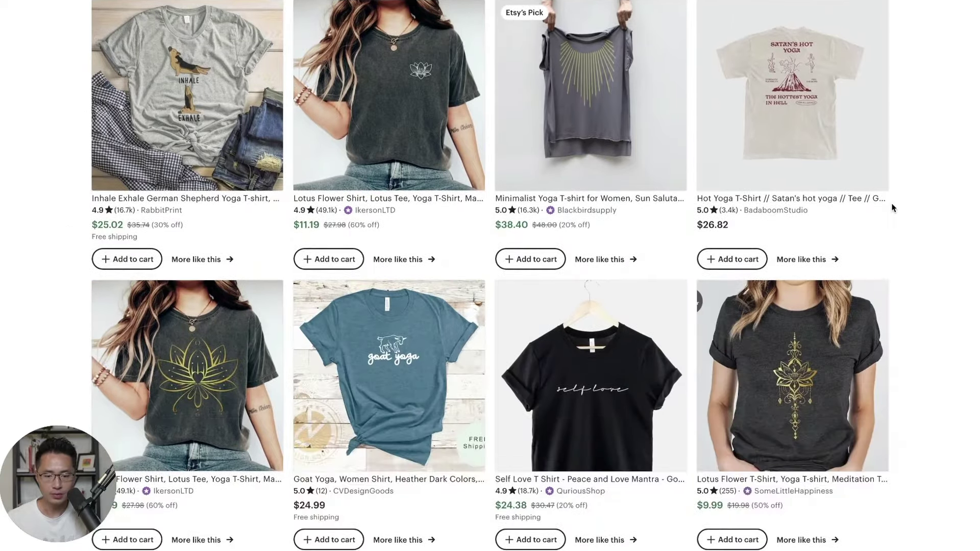
pyautogui.scroll(-1, 889, 250)
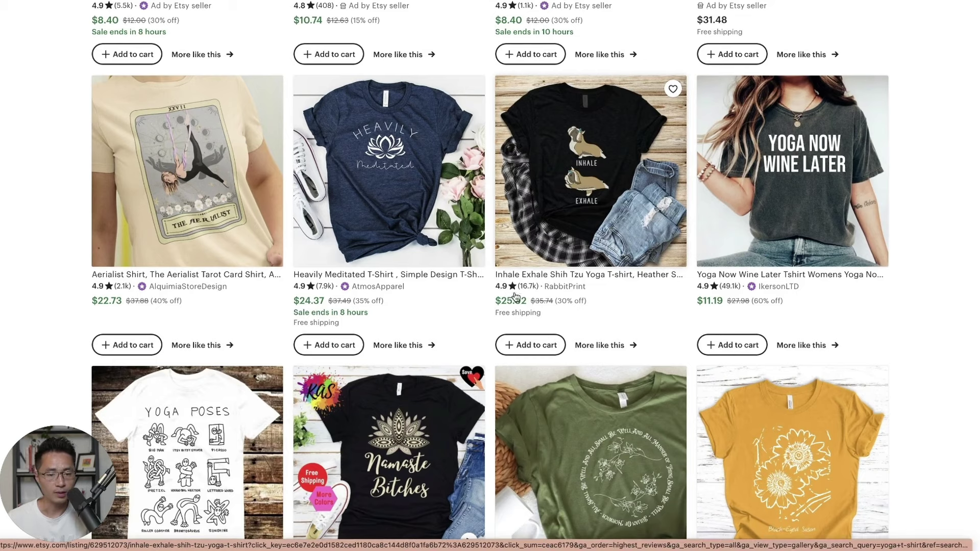
pyautogui.scroll(-2, 516, 296)
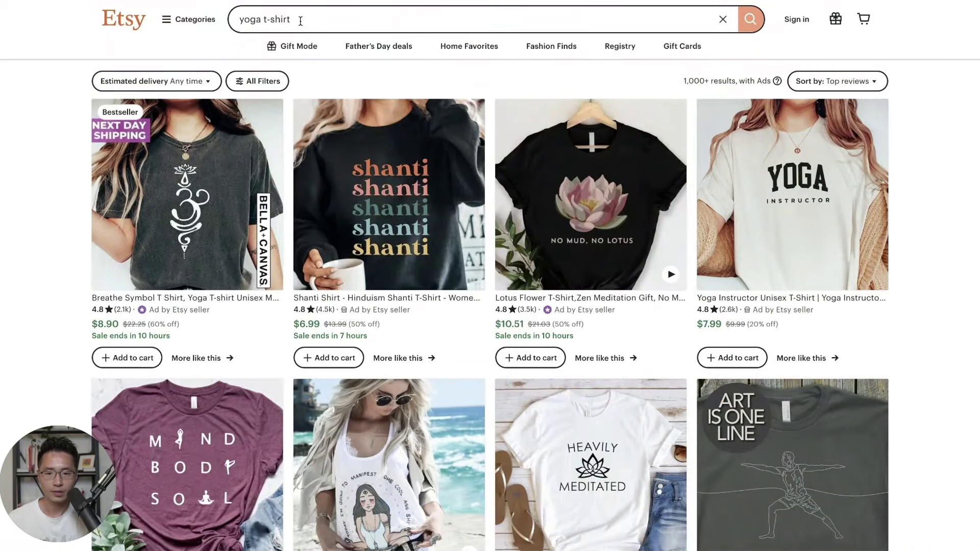
pyautogui.click(239, 15)
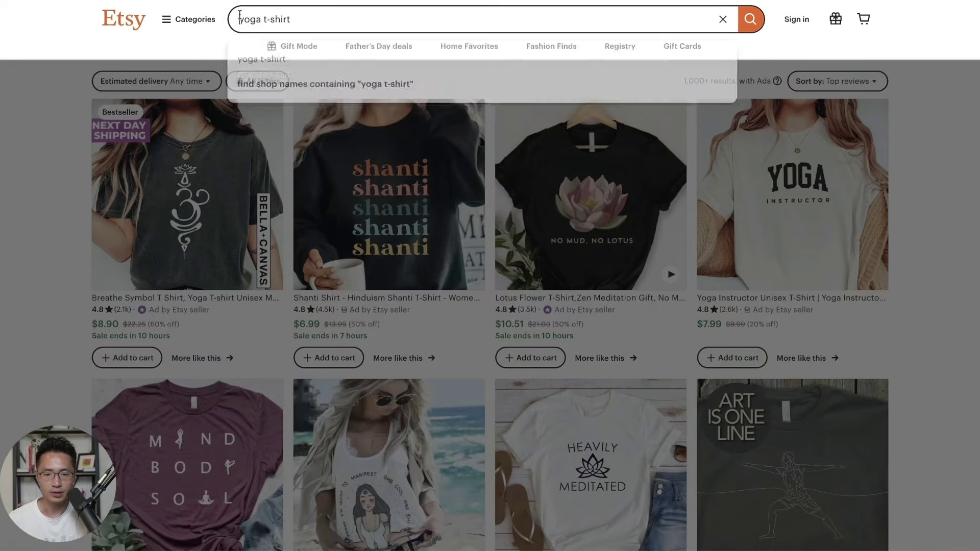
pyautogui.write('funny')
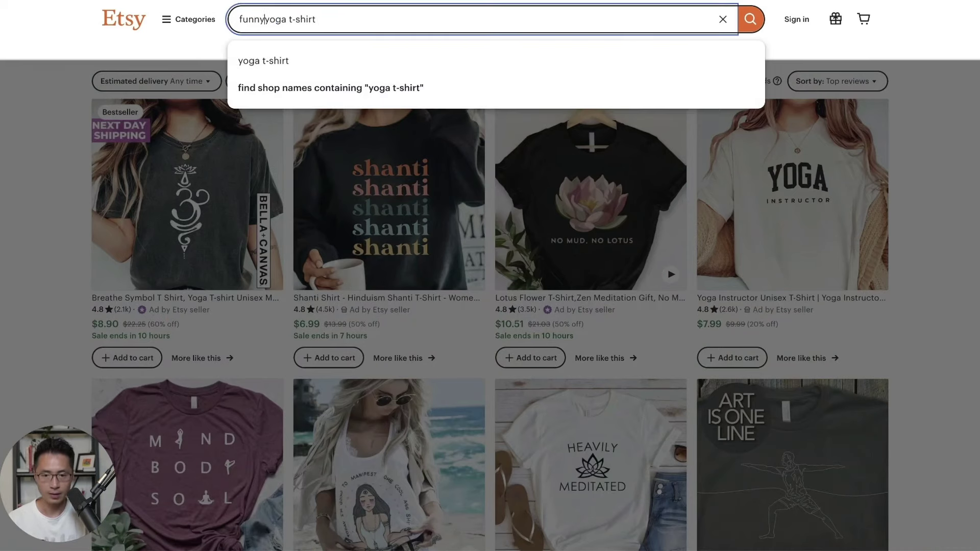
pyautogui.press('Return')
pyautogui.click(837, 80)
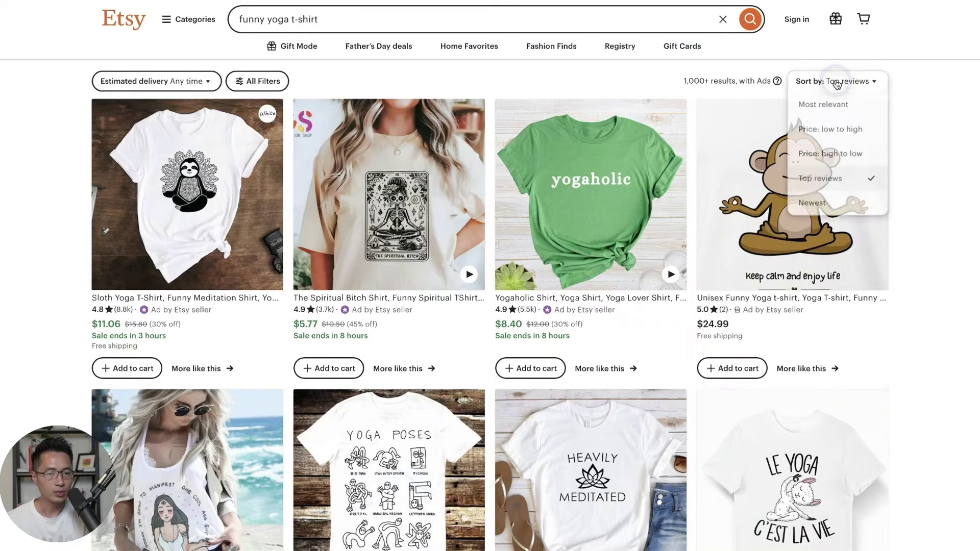
pyautogui.click(838, 181)
# Open the "I'm Nicer After Yoga" shirt listing in a new tab and read the buyer reviews on its page.
pyautogui.scroll(-3, 926, 152)
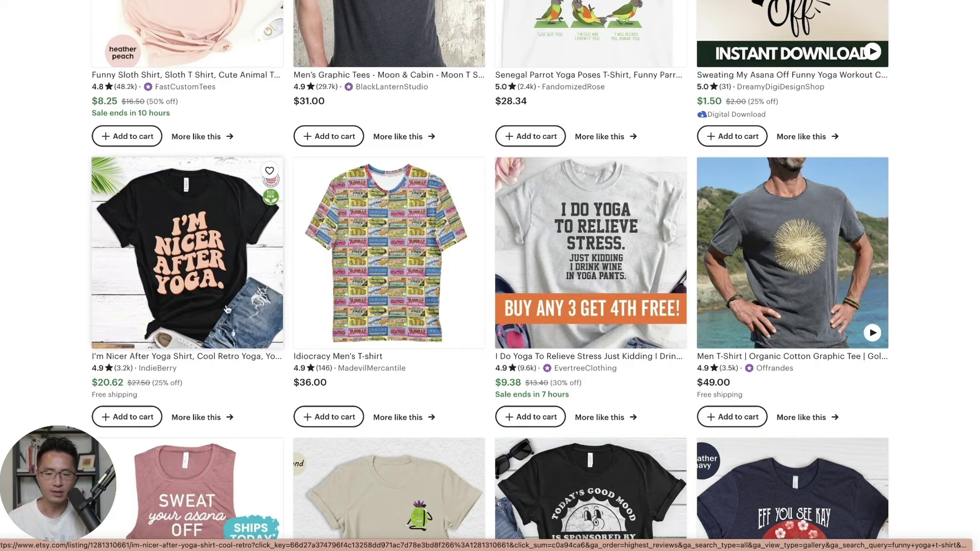
pyautogui.rightClick(145, 214)
pyautogui.click(168, 218)
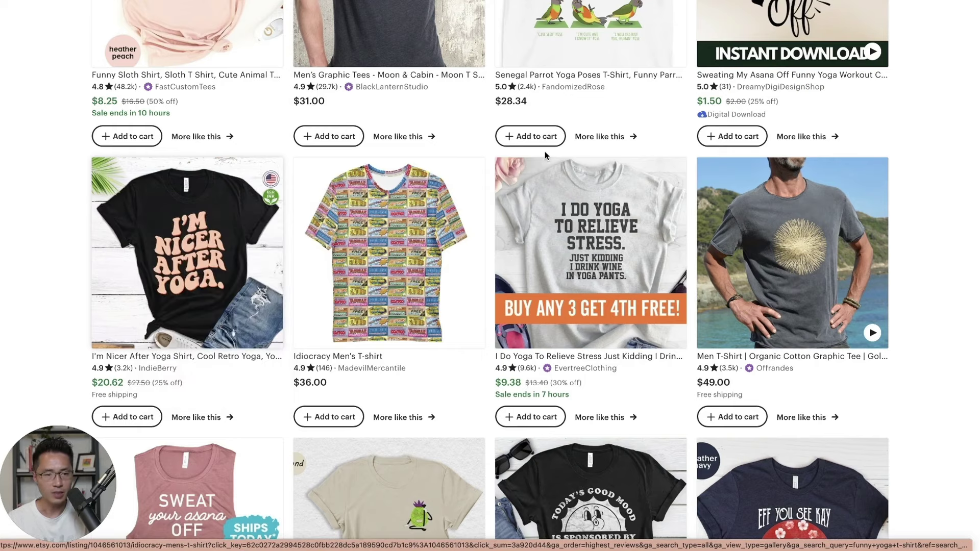
pyautogui.hotkey('ctrl', 'Tab')
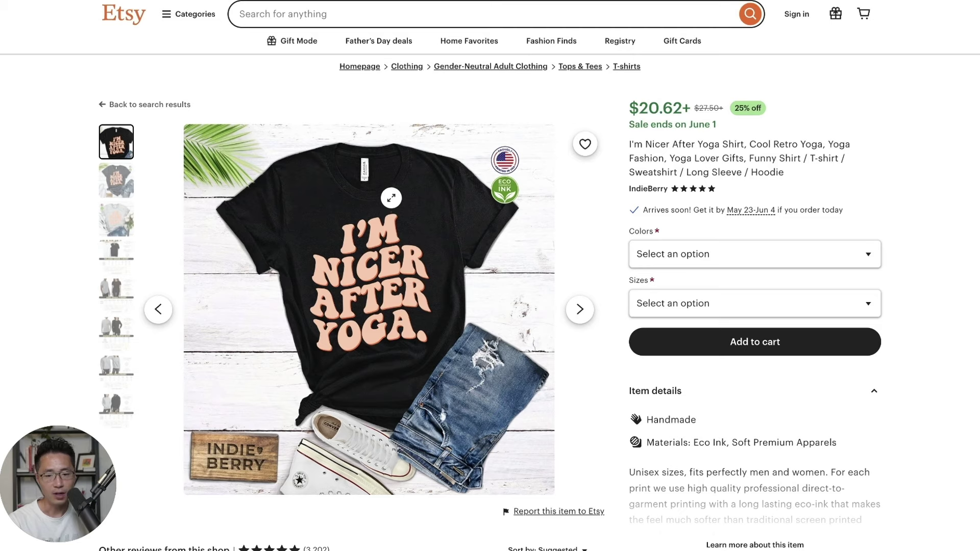
pyautogui.scroll(-2, 398, 240)
pyautogui.scroll(-7, 399, 236)
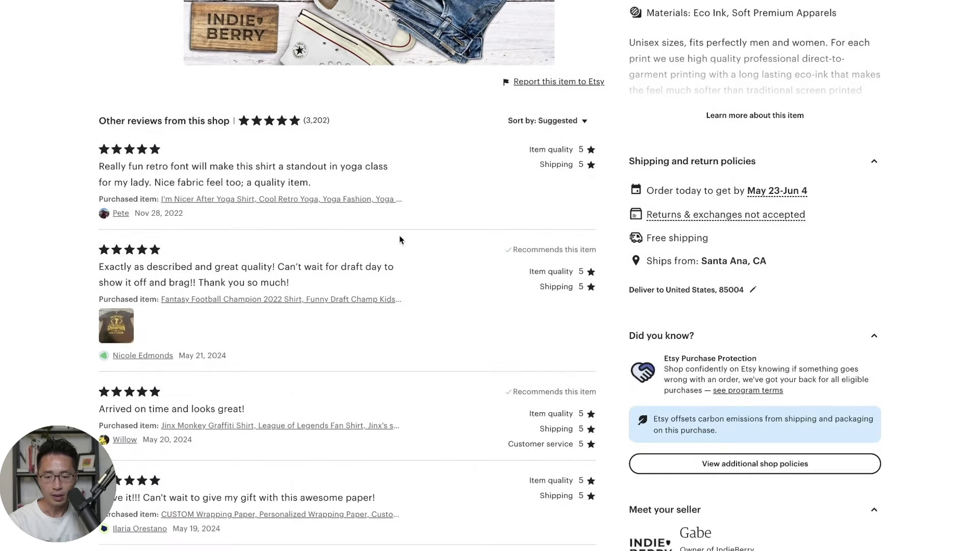
pyautogui.scroll(-1, 399, 240)
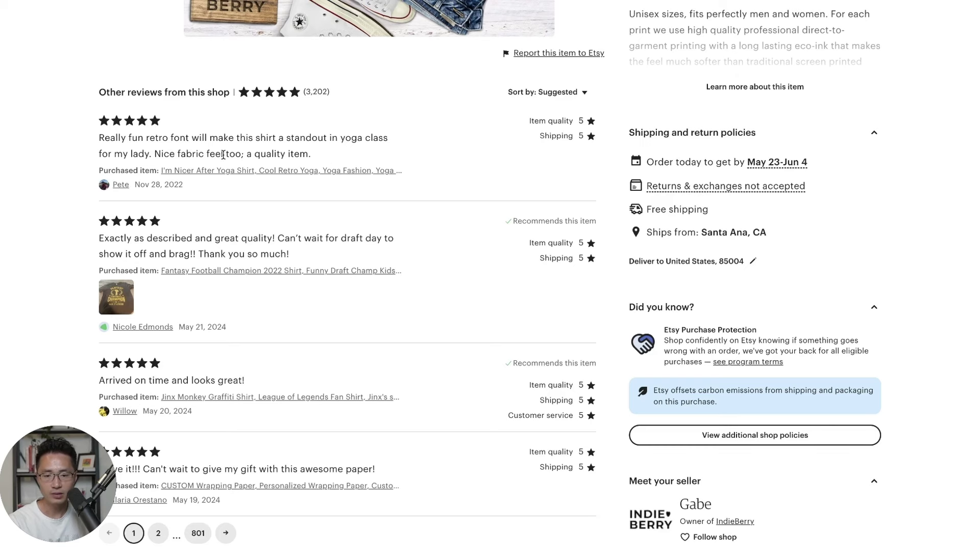
pyautogui.scroll(1, 330, 195)
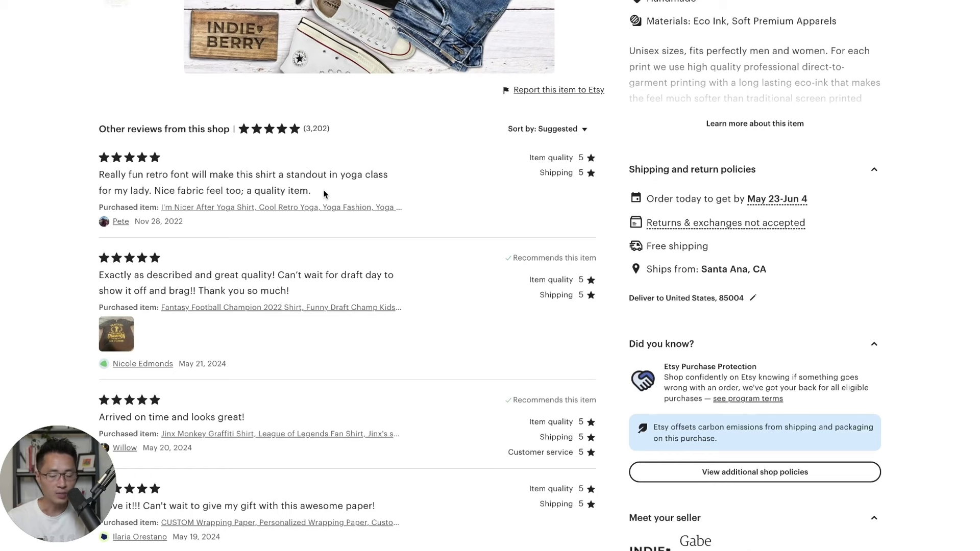
pyautogui.scroll(12, 324, 194)
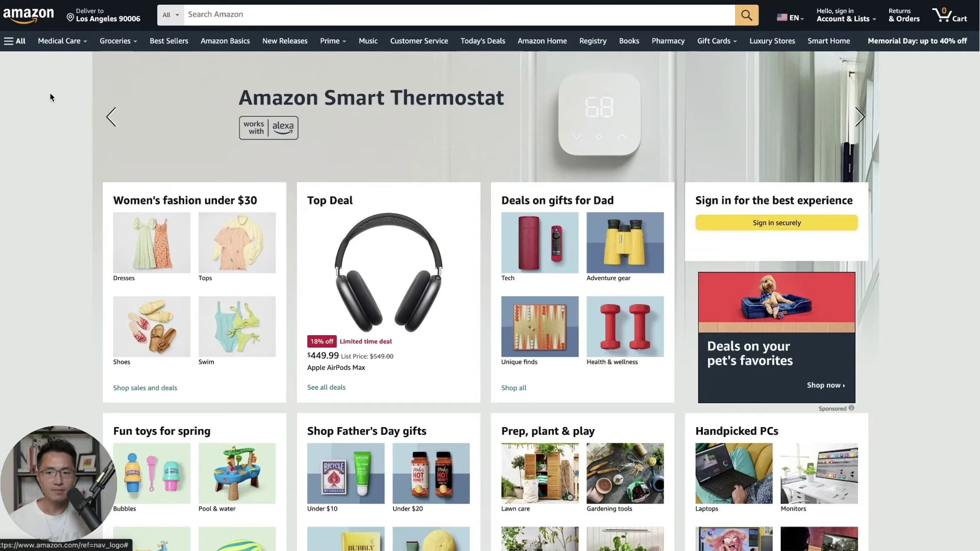
# Search Amazon for "yoga t shirts", sort the results by Best Sellers and look through them.
pyautogui.click(258, 16)
pyautogui.write('yoga t shirts')
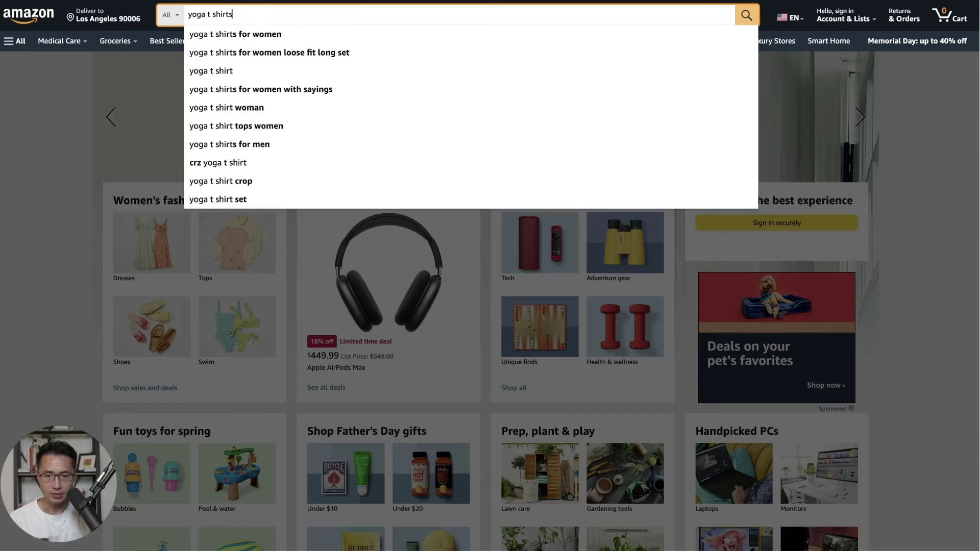
pyautogui.press('Return')
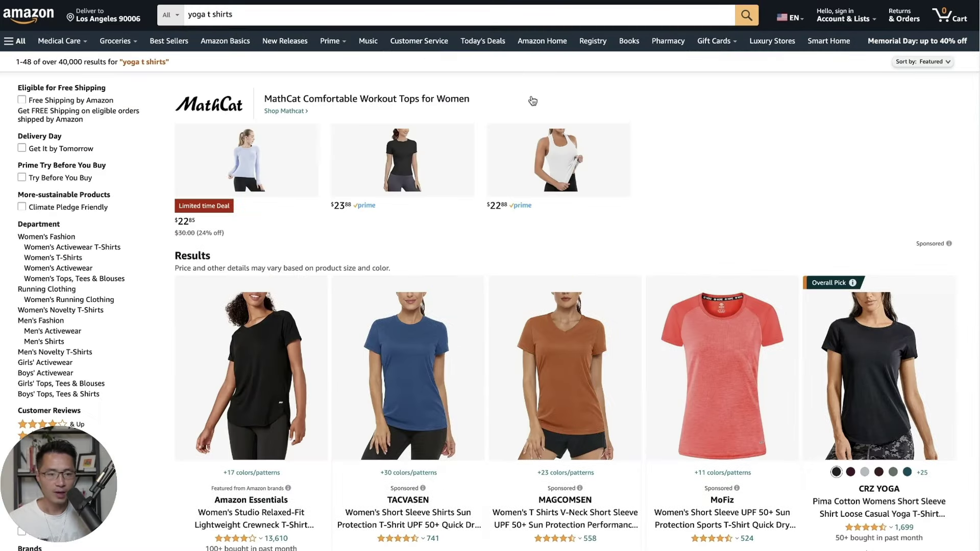
pyautogui.click(905, 65)
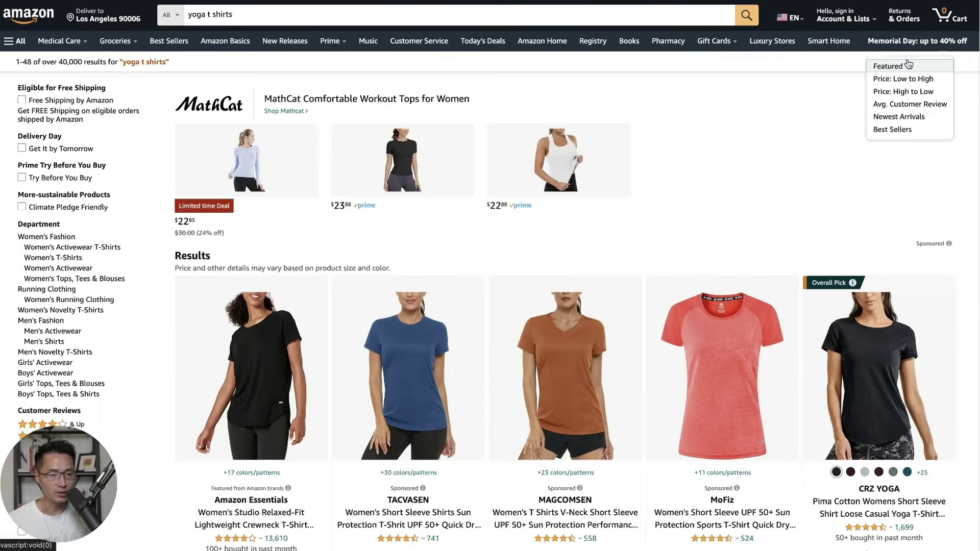
pyautogui.click(900, 132)
pyautogui.scroll(-10, 950, 131)
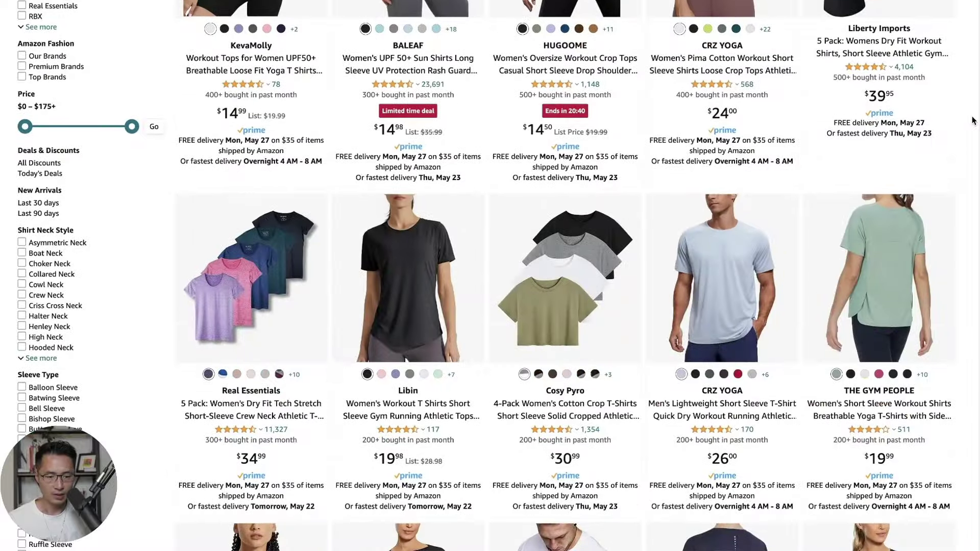
# Narrow the search to "funny yoga t shirts" and sort the results by Best Sellers.
pyautogui.scroll(10, 960, 123)
pyautogui.click(190, 13)
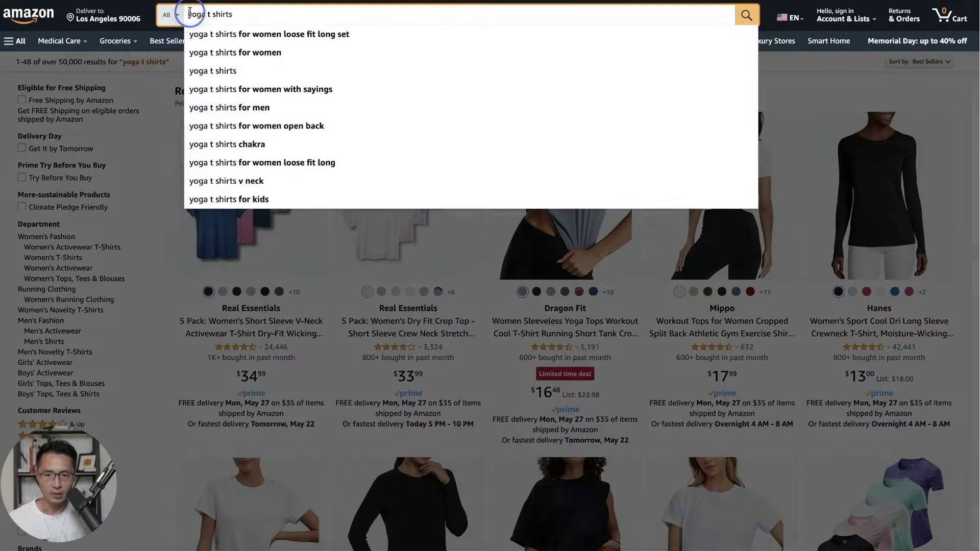
pyautogui.write('funny')
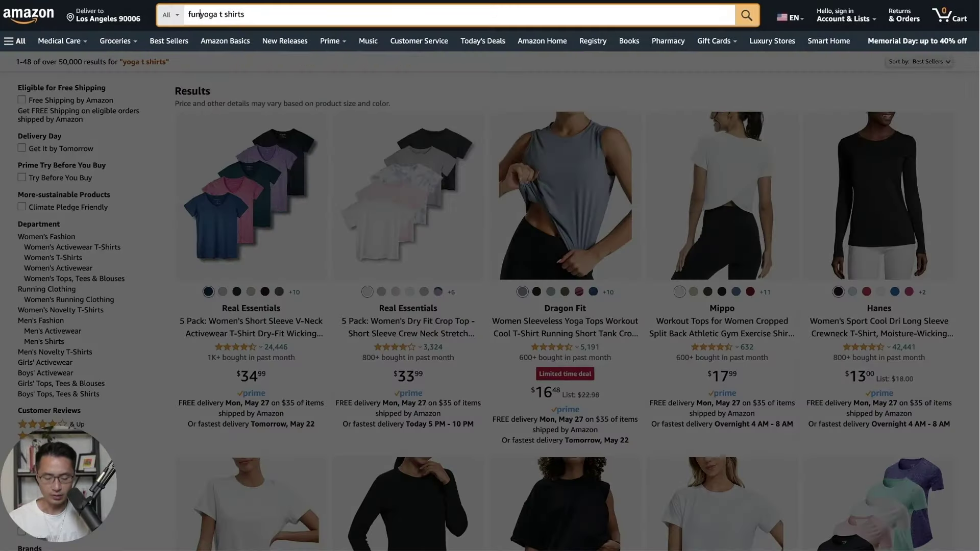
pyautogui.press('Return')
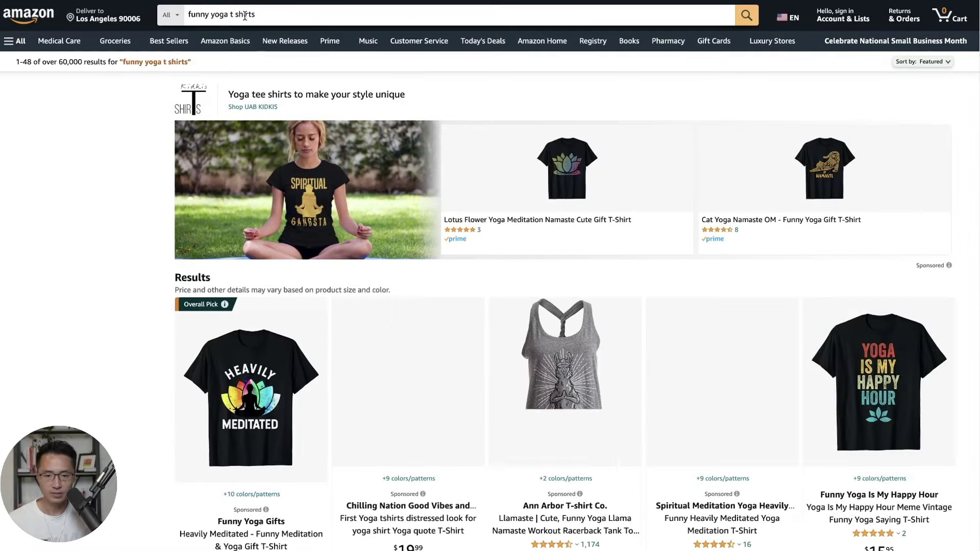
pyautogui.click(930, 62)
pyautogui.click(905, 134)
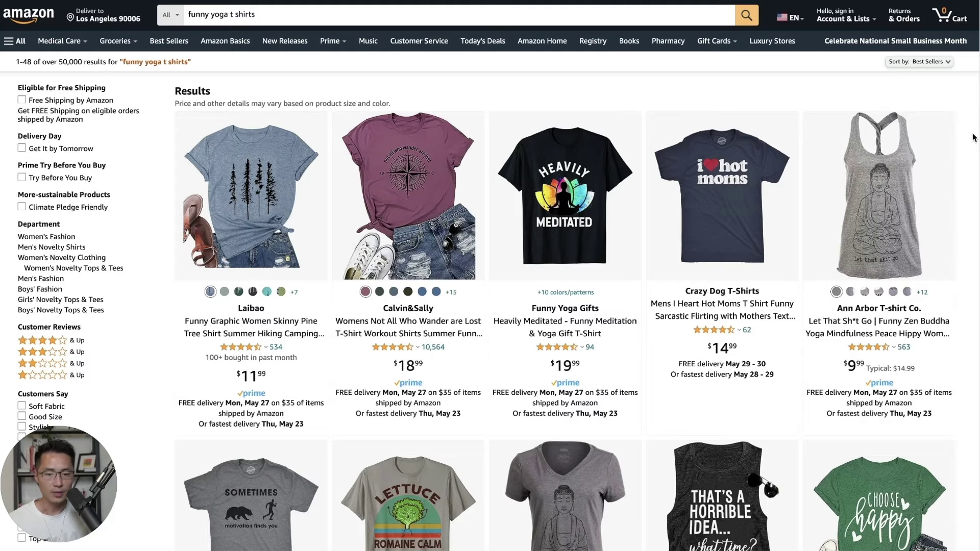
# Browse the best-selling funny yoga shirts and examine their designs, ratings and review counts.
pyautogui.scroll(-4, 974, 137)
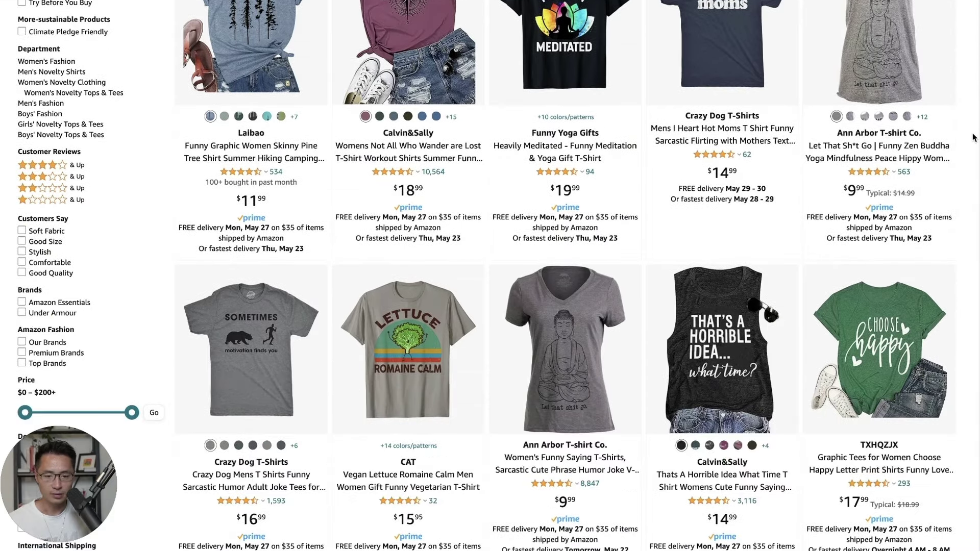
pyautogui.scroll(-2, 973, 137)
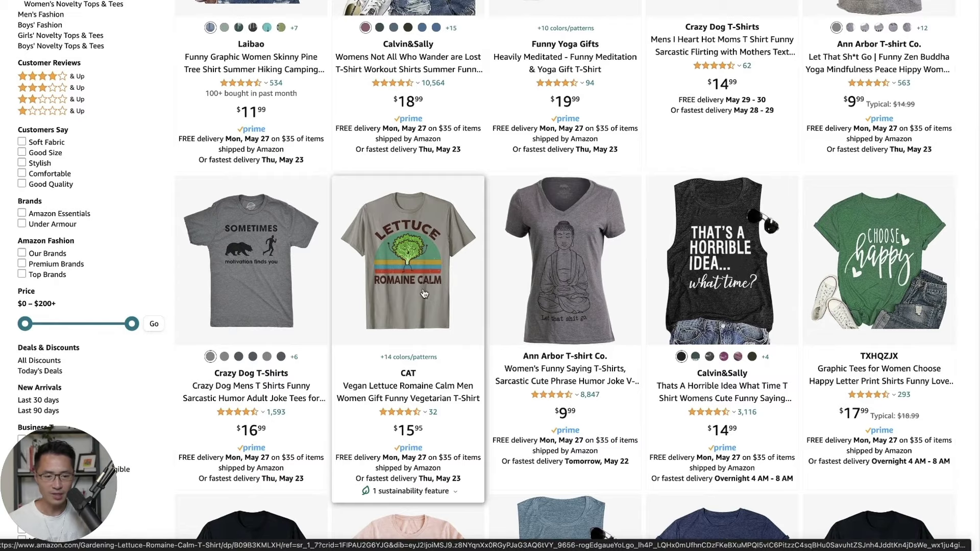
pyautogui.scroll(-1, 413, 287)
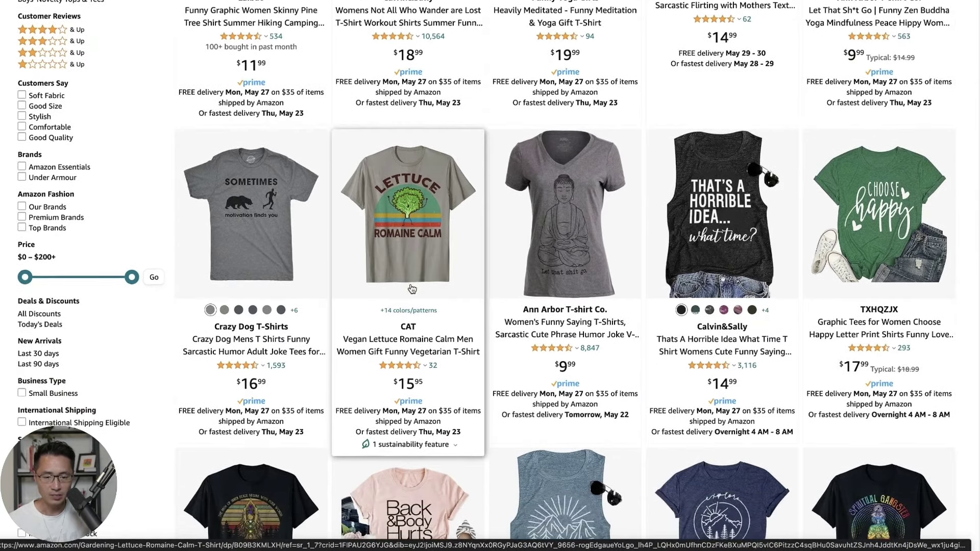
pyautogui.scroll(-12, 413, 288)
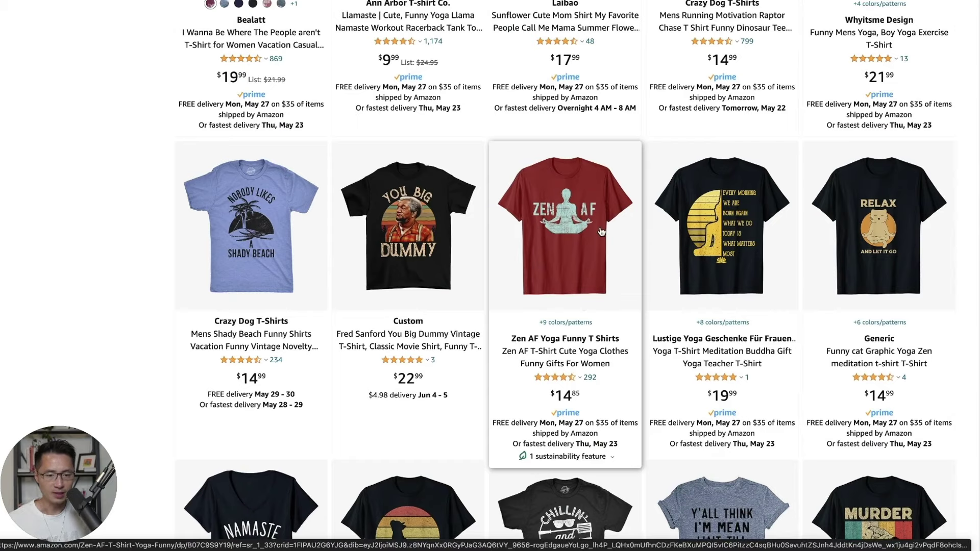
pyautogui.scroll(-2, 602, 233)
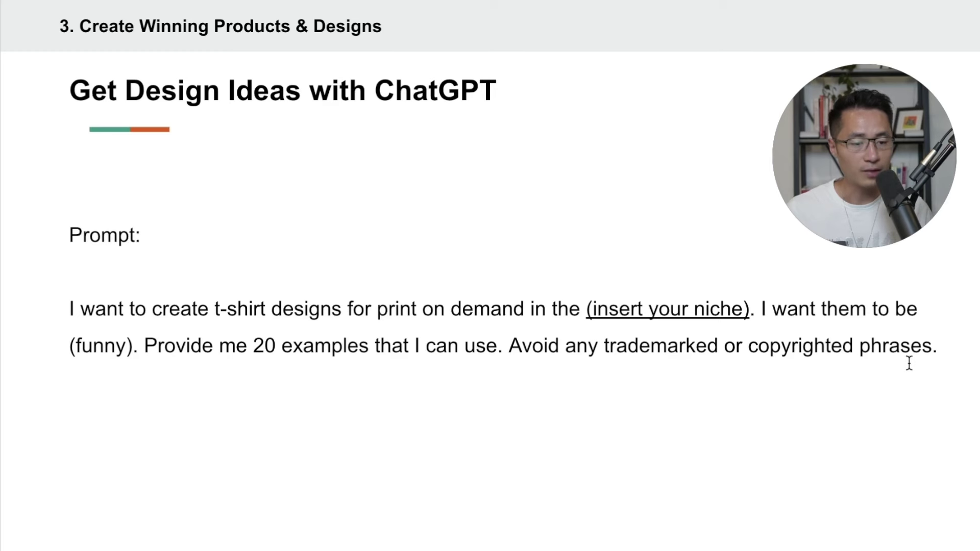
# Copy the full t-shirt design prompt from the slide text and paste it into a new ChatGPT message.
pyautogui.click(772, 490)
pyautogui.click(875, 379)
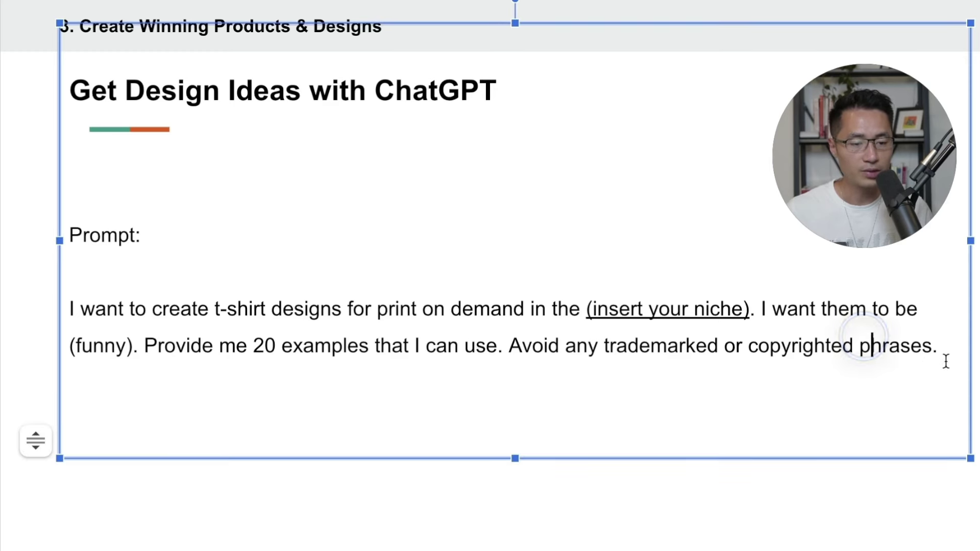
pyautogui.moveTo(939, 355); pyautogui.dragTo(70, 307)
pyautogui.rightClick(131, 309)
pyautogui.click(170, 268)
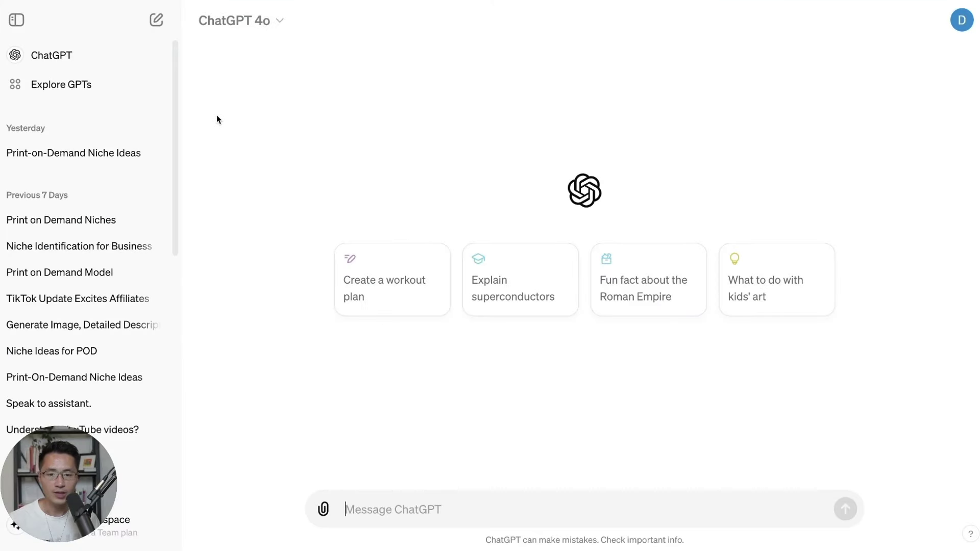
pyautogui.rightClick(372, 513)
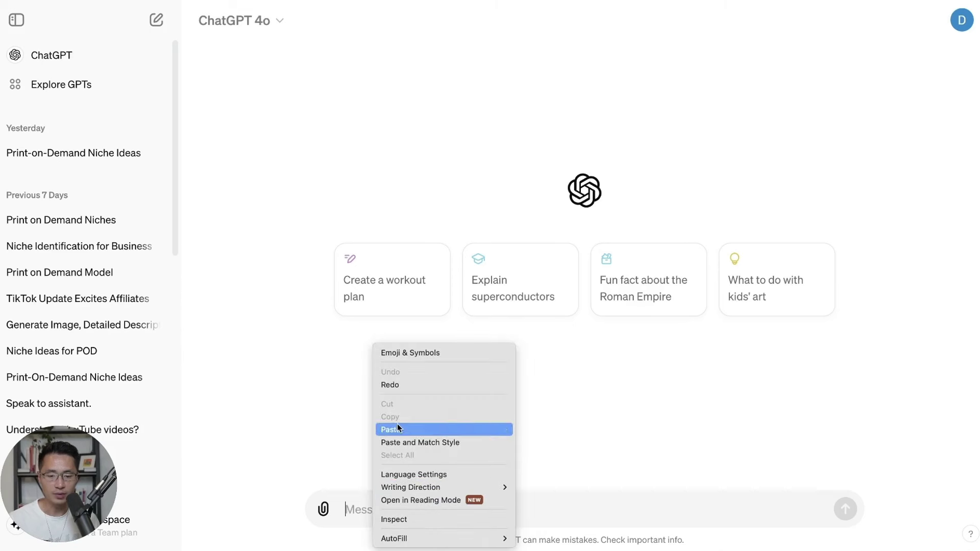
pyautogui.click(400, 423)
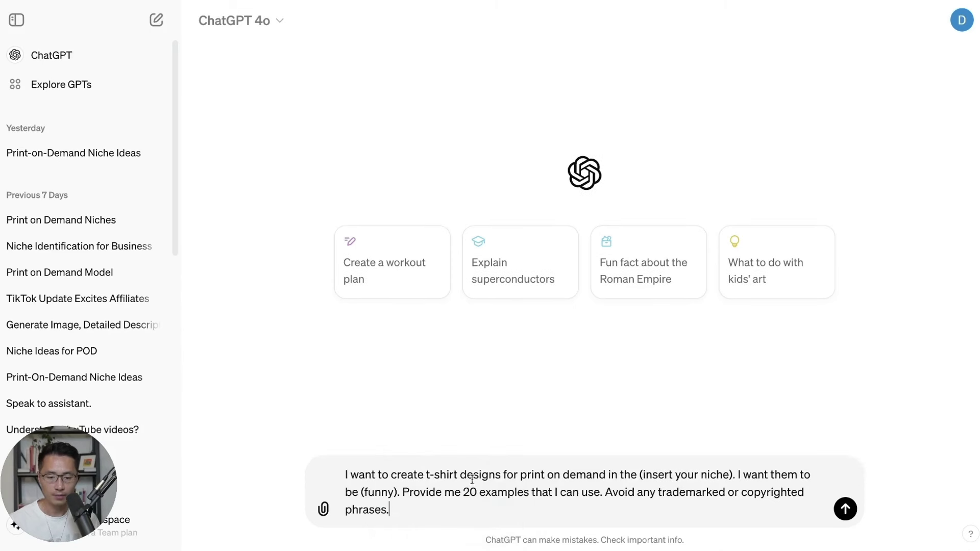
# Replace the niche placeholder with "yoga enthusiast niche", remove the parentheses around "funny", and send the prompt.
pyautogui.click(731, 475)
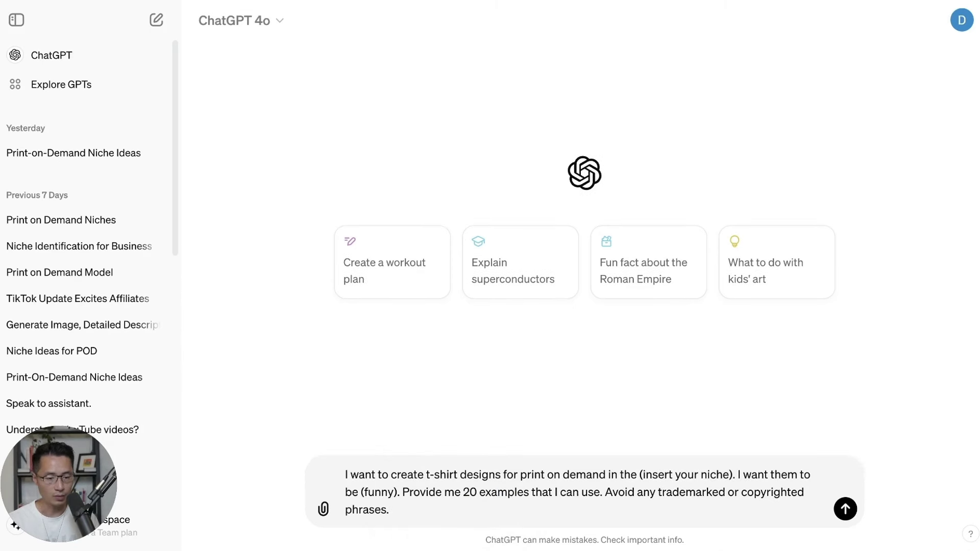
pyautogui.press('BackSpace')
pyautogui.press('BackSpace')
pyautogui.press('BackSpace')
pyautogui.press('BackSpace')
pyautogui.press('BackSpace')
pyautogui.press('BackSpace')
pyautogui.press('BackSpace')
pyautogui.press('BackSpace')
pyautogui.press('BackSpace')
pyautogui.press('BackSpace')
pyautogui.press('BackSpace')
pyautogui.press('BackSpace')
pyautogui.press('BackSpace')
pyautogui.press('BackSpace')
pyautogui.press('BackSpace')
pyautogui.press('BackSpace')
pyautogui.press('BackSpace')
pyautogui.press('BackSpace')
pyautogui.press('BackSpace')
pyautogui.press('BackSpace')
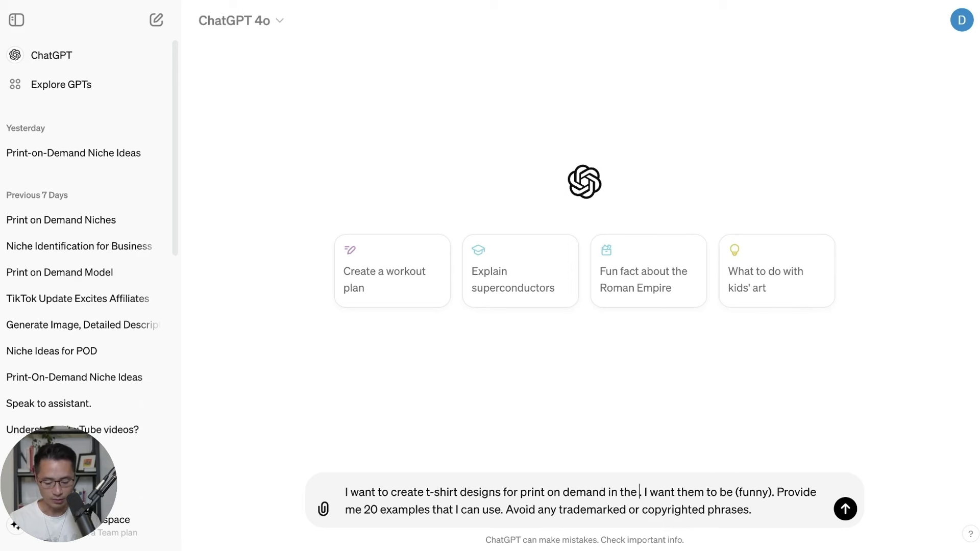
pyautogui.write('yoga ent')
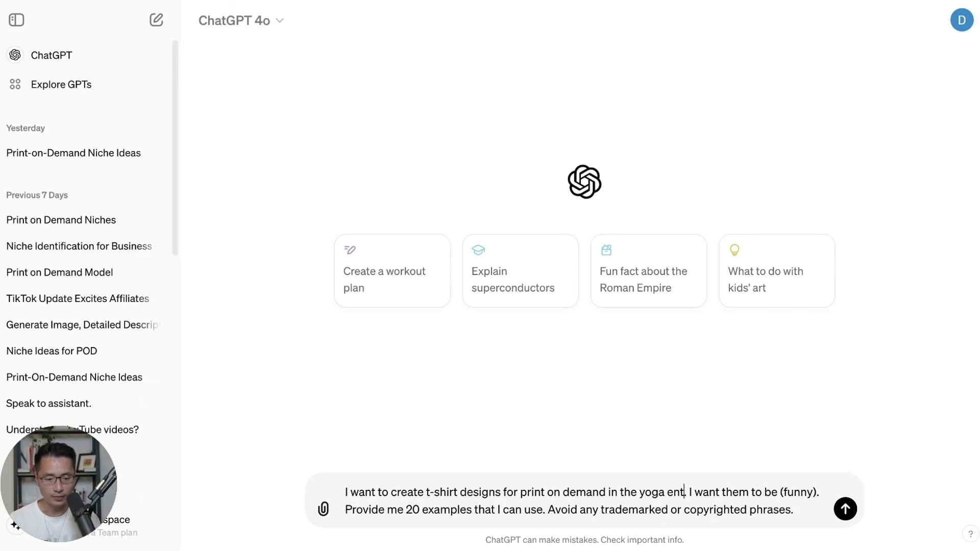
pyautogui.write('husiast niche')
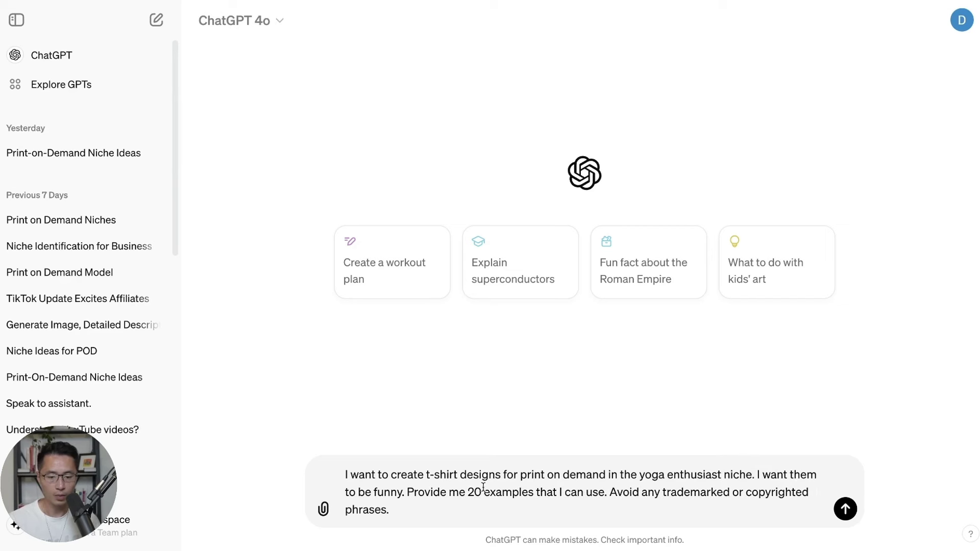
pyautogui.click(845, 510)
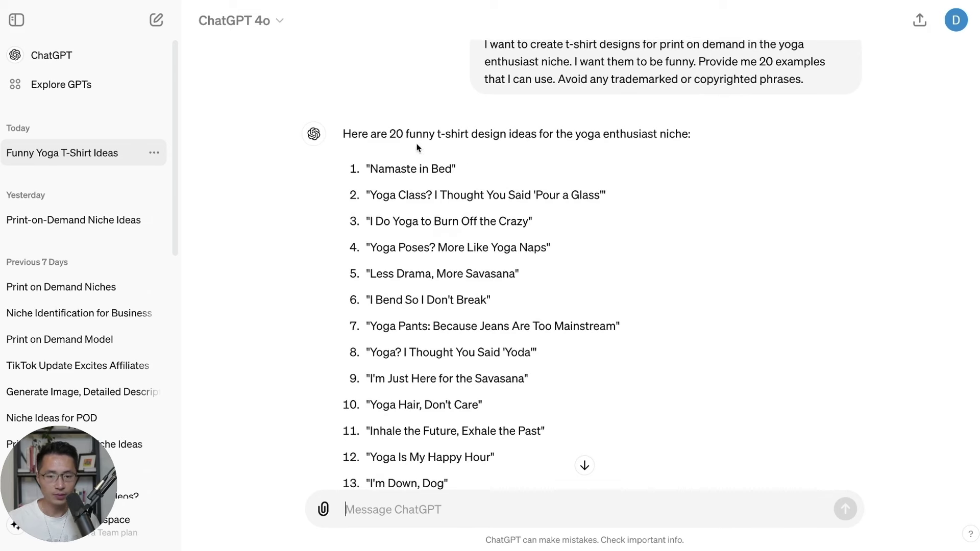
# Read through the generated list of funny yoga t-shirt slogans.
pyautogui.scroll(-1, 508, 152)
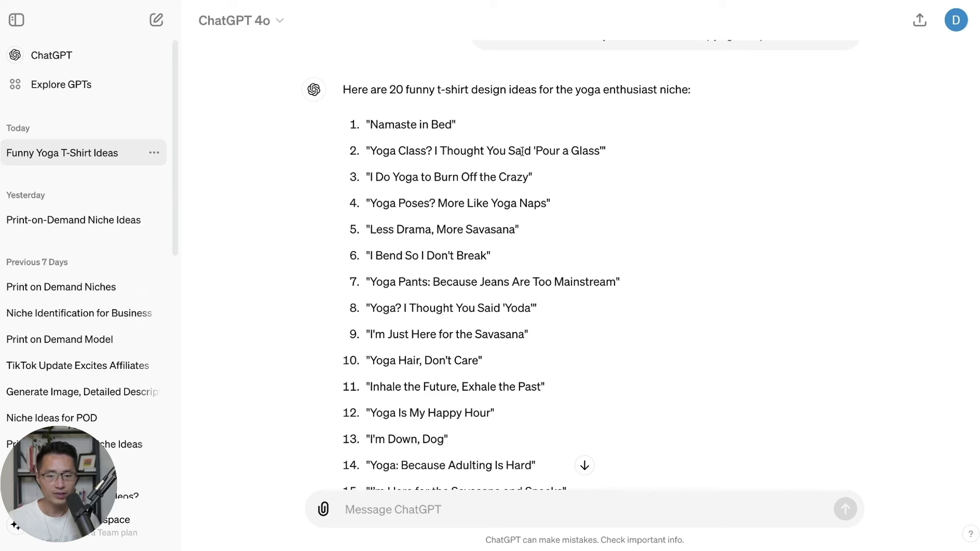
pyautogui.scroll(-1, 573, 162)
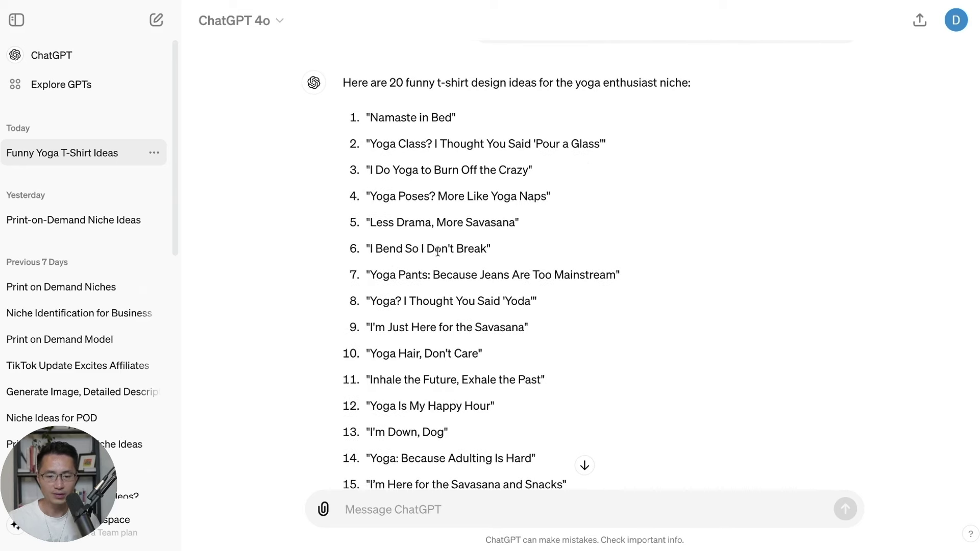
pyautogui.scroll(-1, 562, 300)
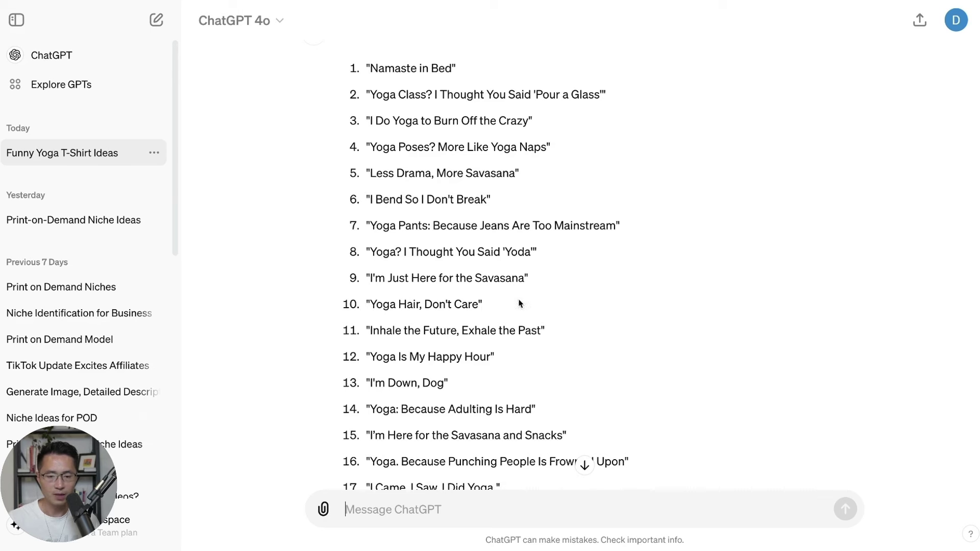
pyautogui.scroll(-1, 529, 309)
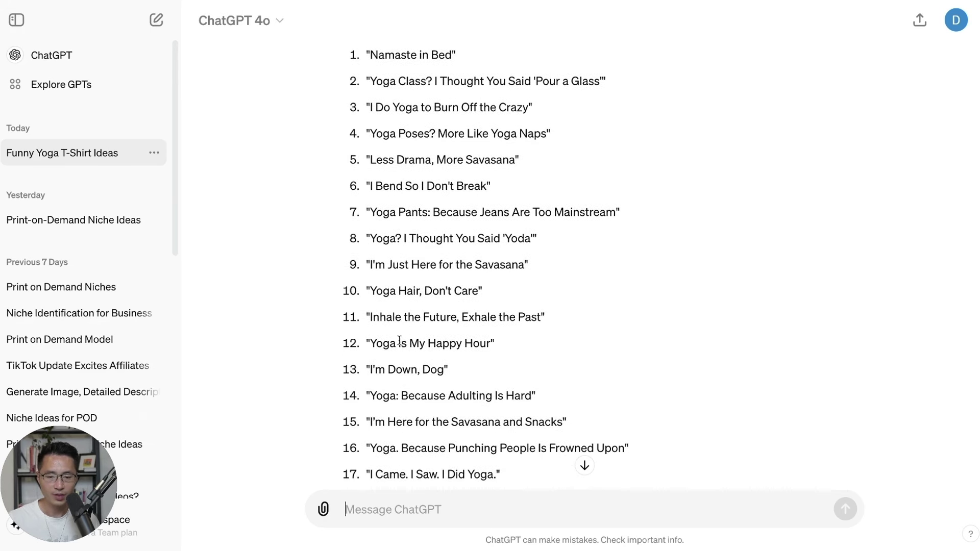
pyautogui.scroll(-3, 593, 232)
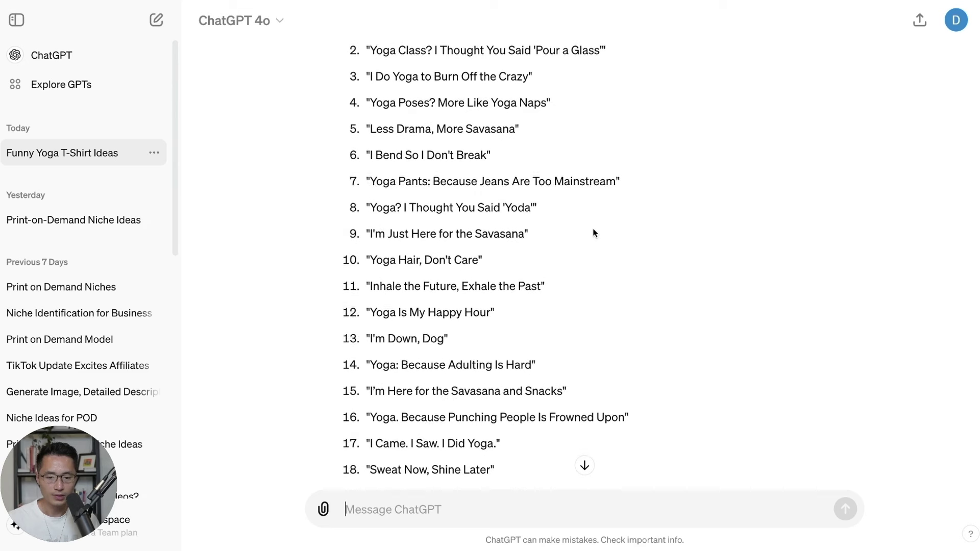
pyautogui.scroll(-3, 594, 233)
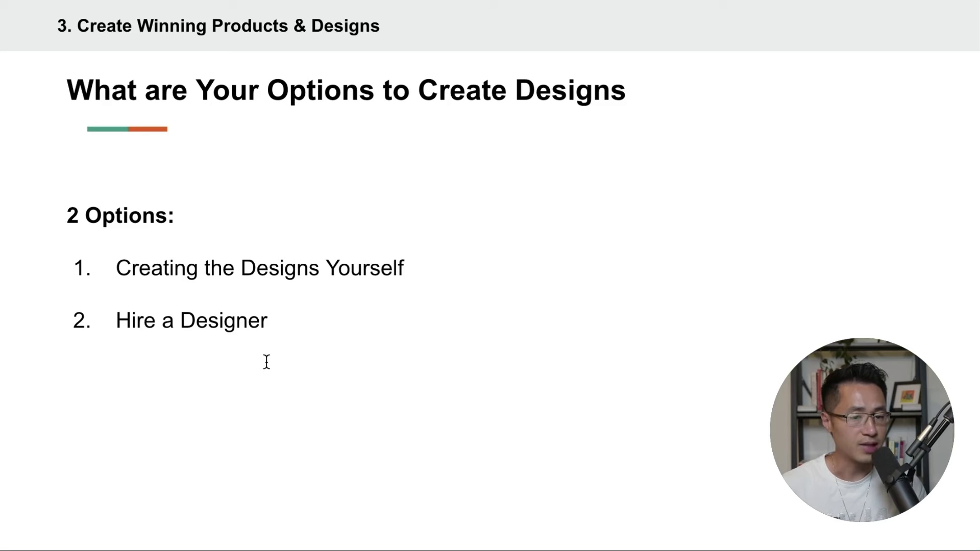
pyautogui.press('Right')
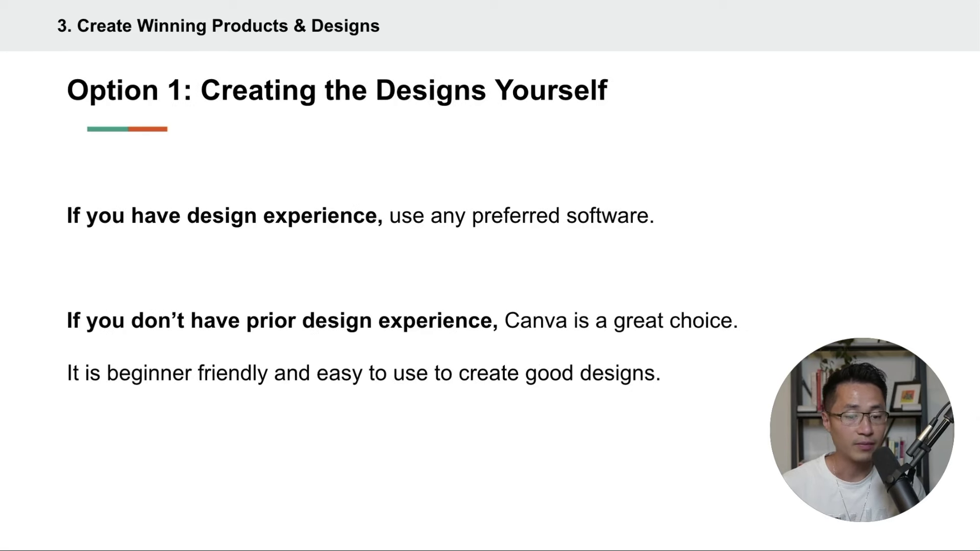
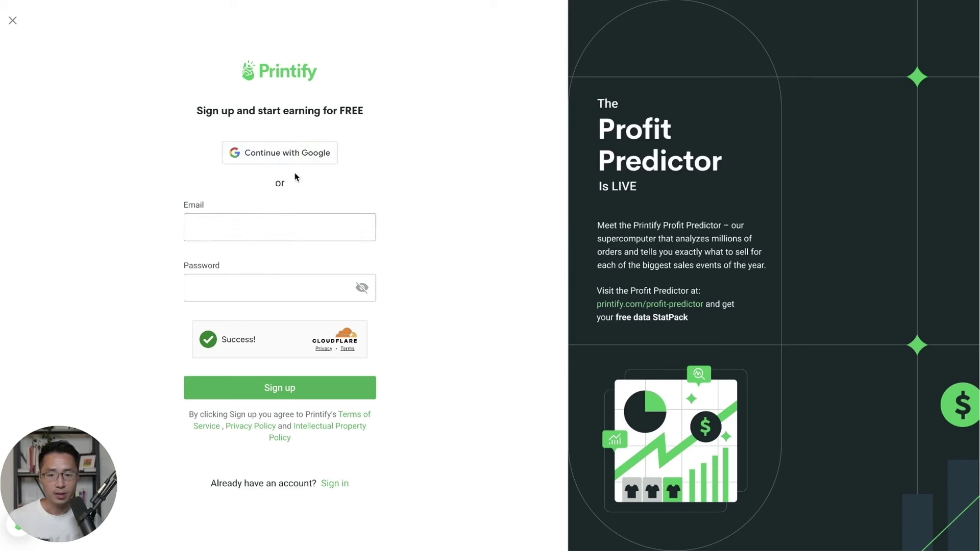
# Sign up for Printify with an existing Google account and answer "I'm new to selling online and want to start.".
pyautogui.click(250, 157)
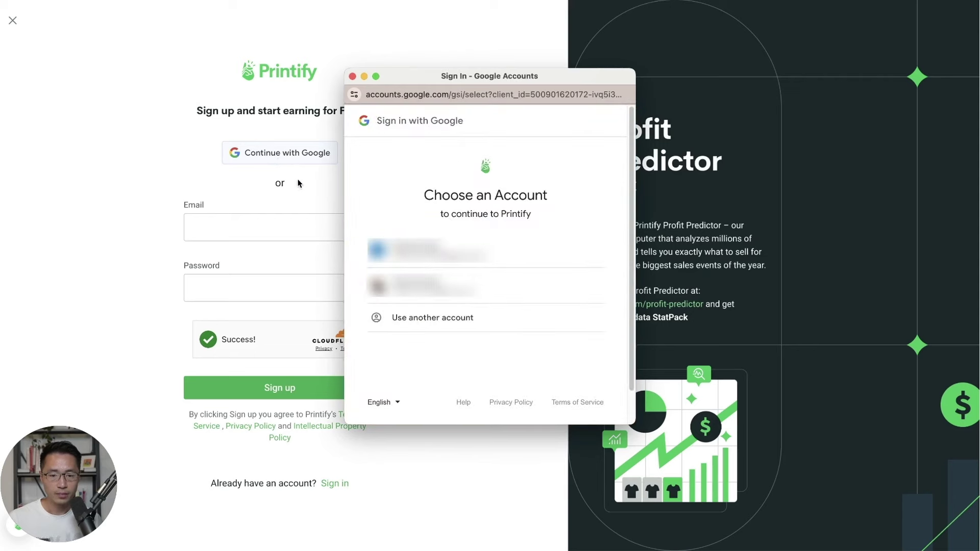
pyautogui.click(448, 256)
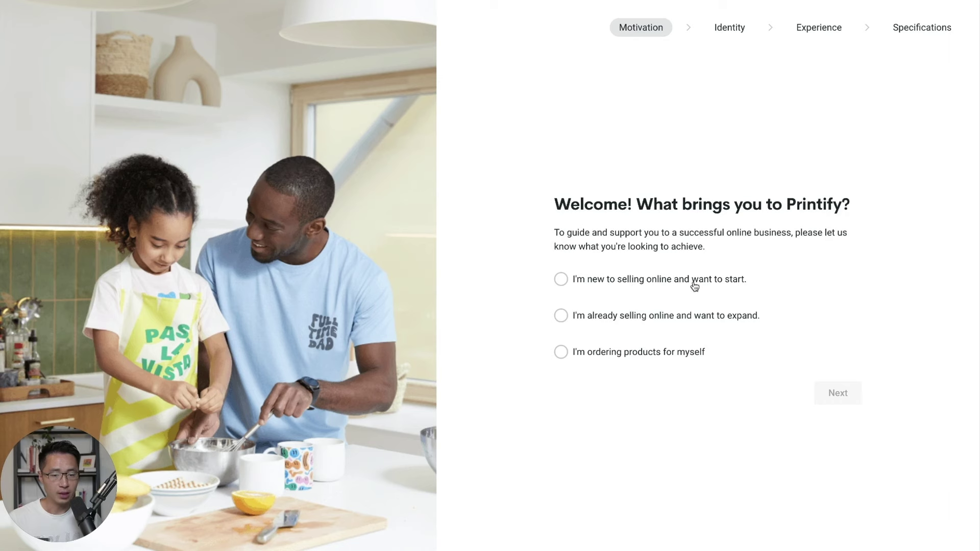
pyautogui.click(634, 286)
pyautogui.click(840, 401)
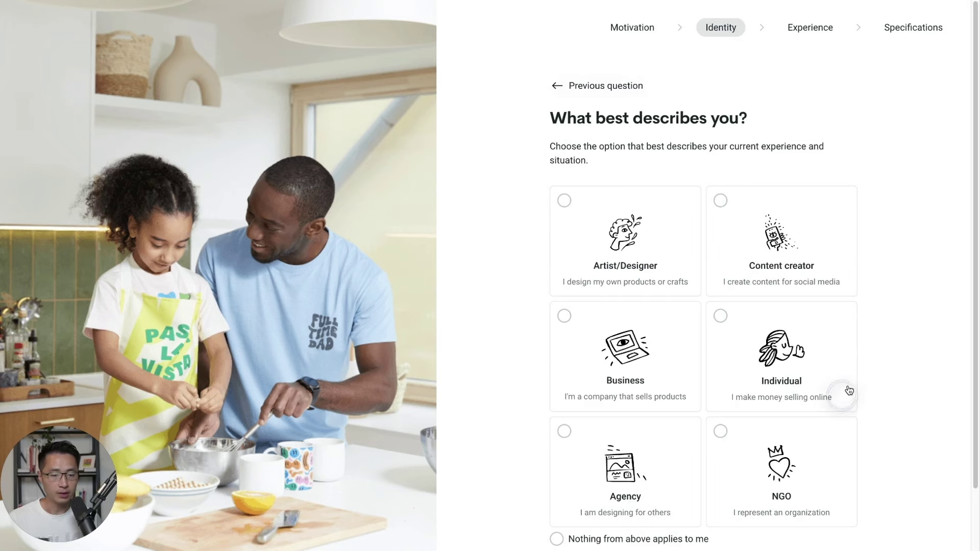
# Identify as a Business in the onboarding survey and give "I'm just starting out" as the experience level.
pyautogui.click(784, 383)
pyautogui.click(656, 298)
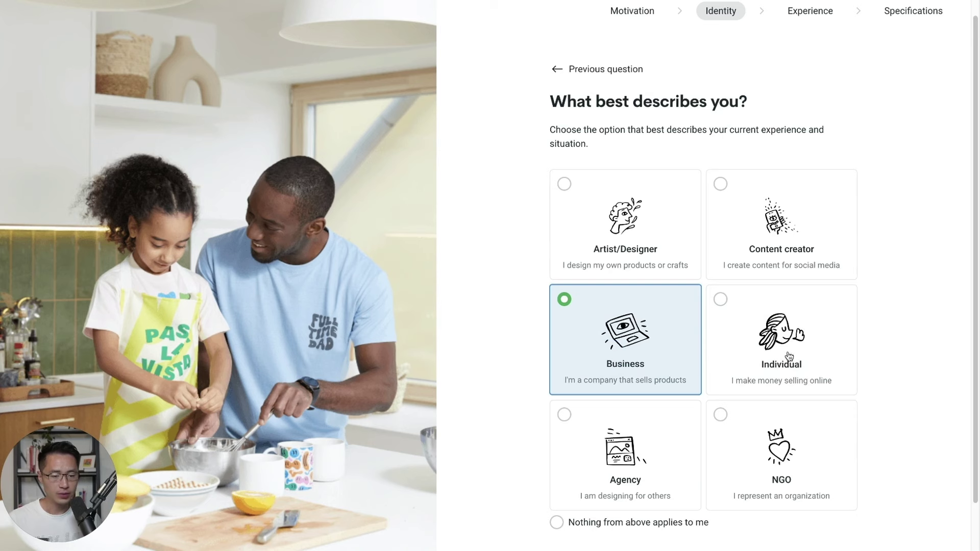
pyautogui.scroll(-1, 880, 388)
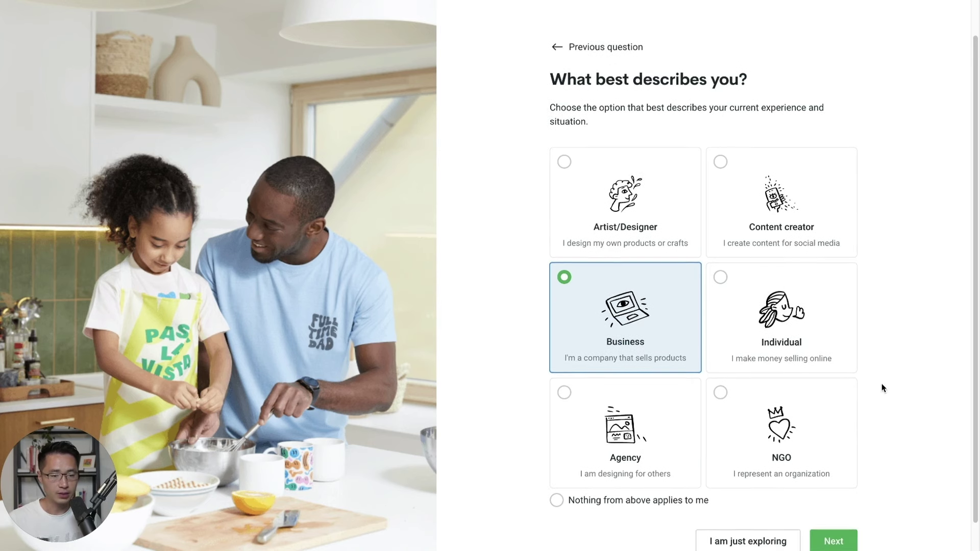
pyautogui.click(834, 537)
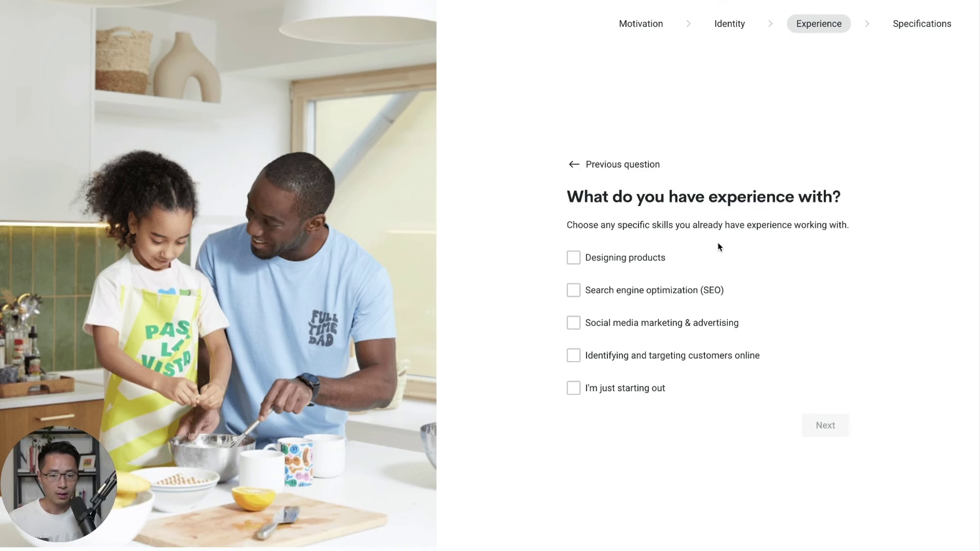
pyautogui.click(602, 389)
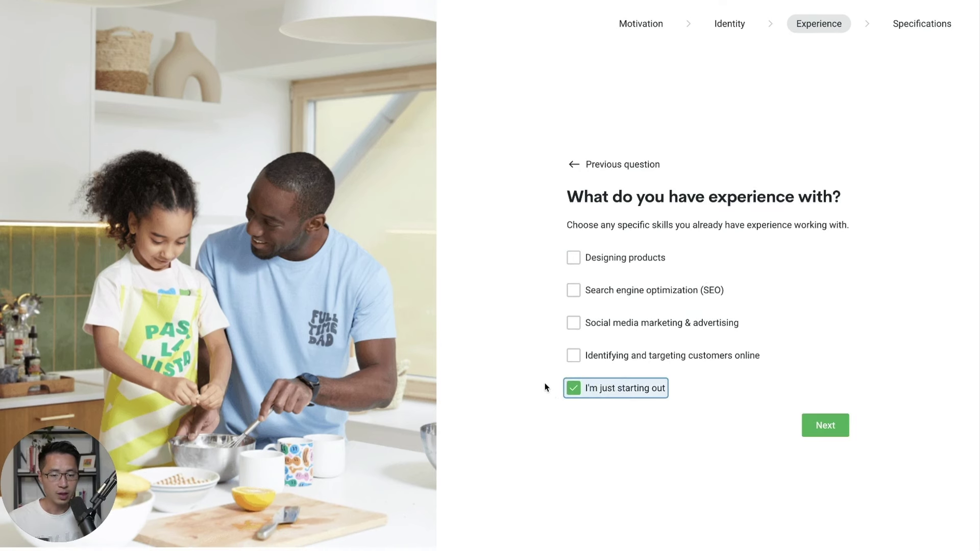
pyautogui.click(846, 422)
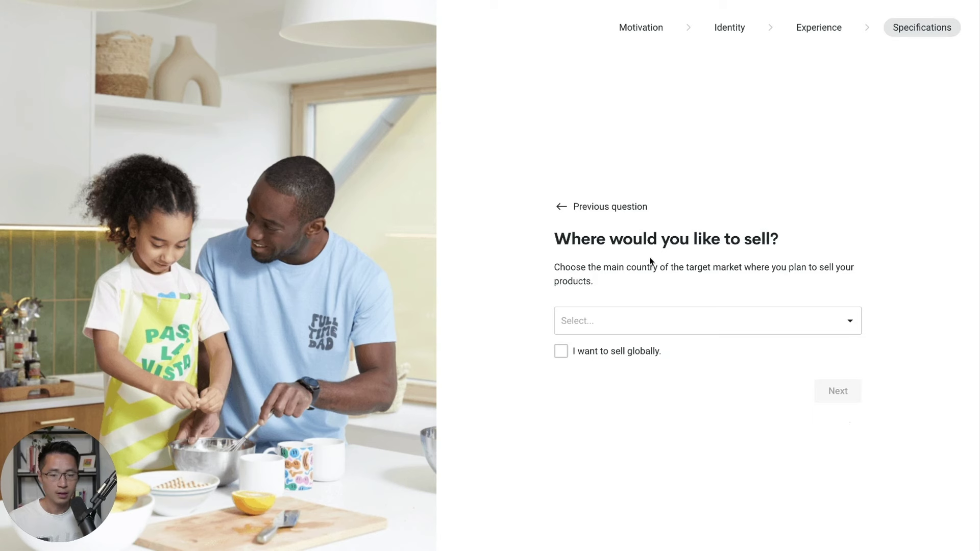
# Set the main target market to United States and complete the survey with YouTube as the referral source.
pyautogui.click(663, 313)
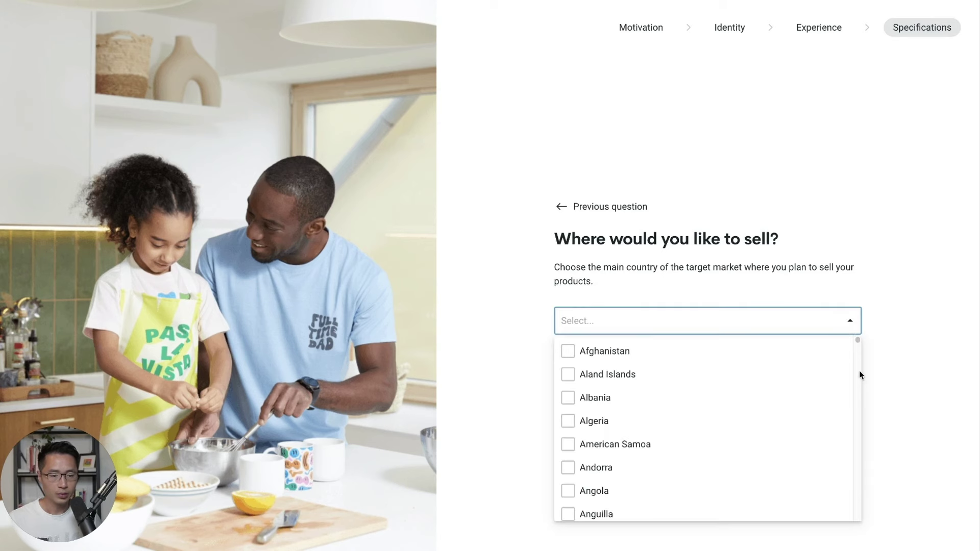
pyautogui.moveTo(860, 346); pyautogui.dragTo(858, 498)
pyautogui.scroll(-3, 766, 467)
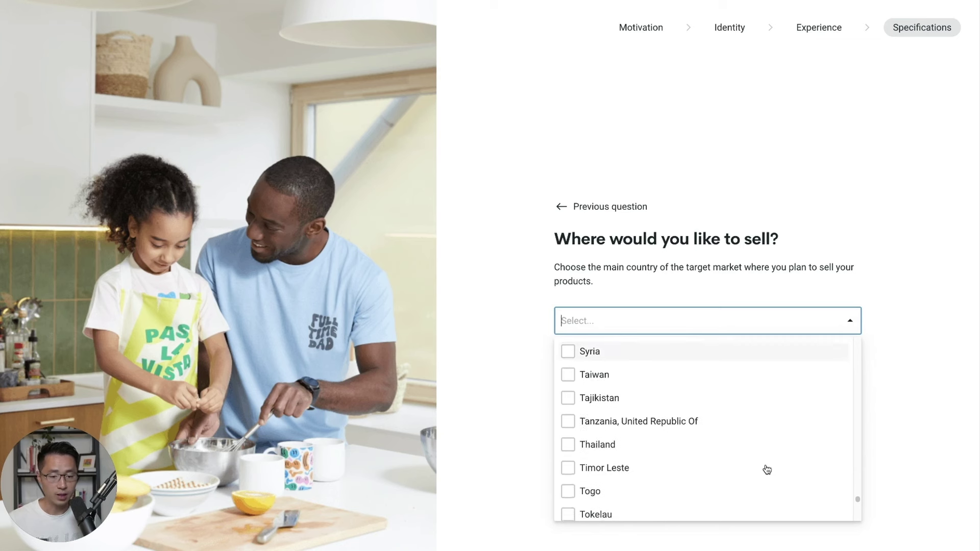
pyautogui.moveTo(858, 500); pyautogui.dragTo(858, 509)
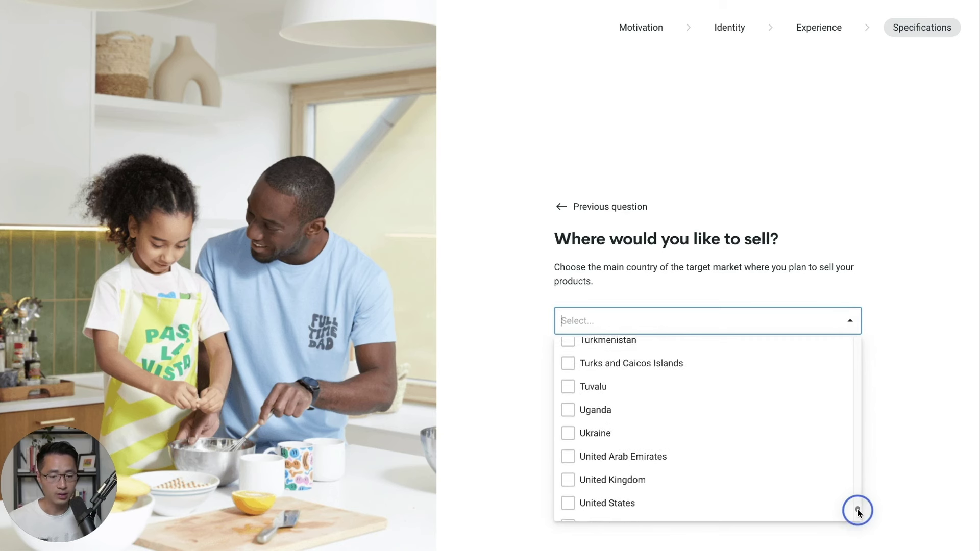
pyautogui.click(569, 478)
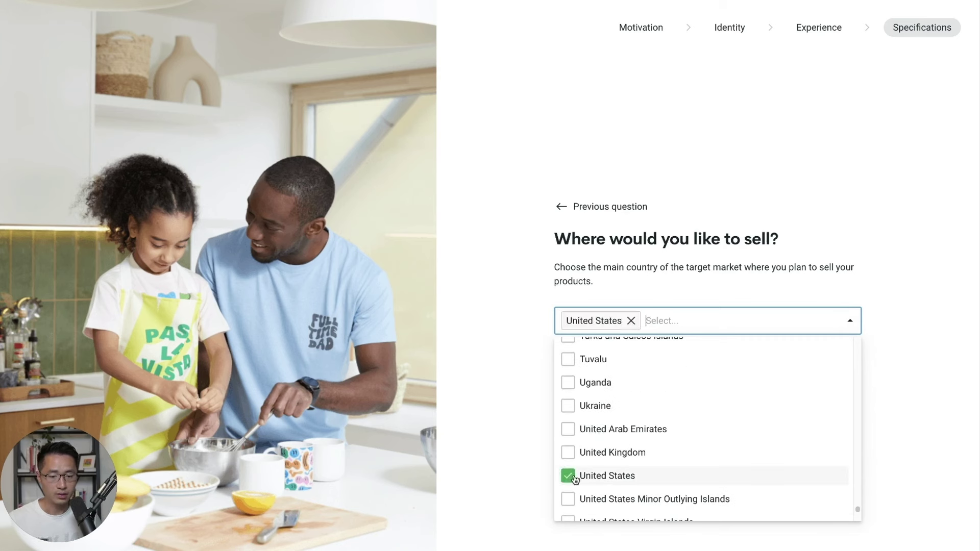
pyautogui.click(494, 449)
pyautogui.click(838, 396)
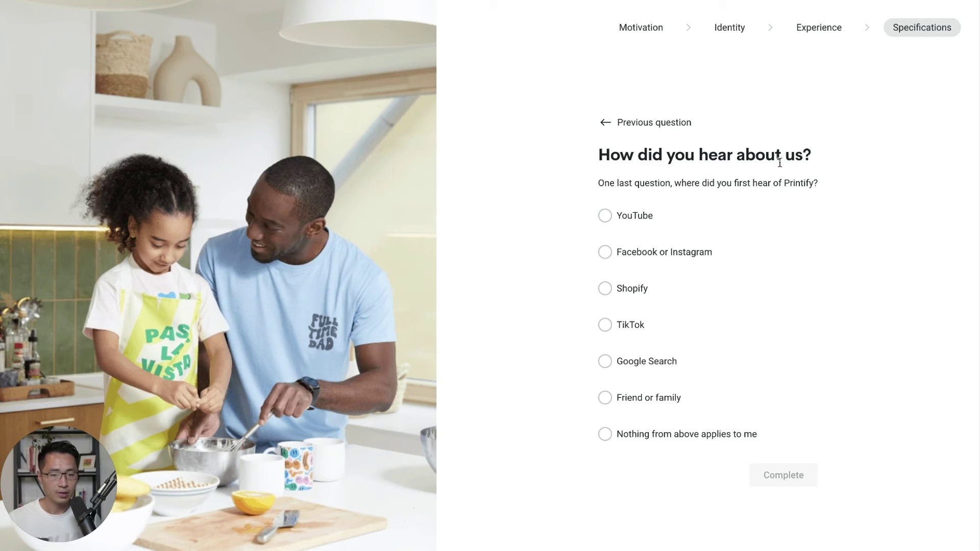
pyautogui.click(624, 220)
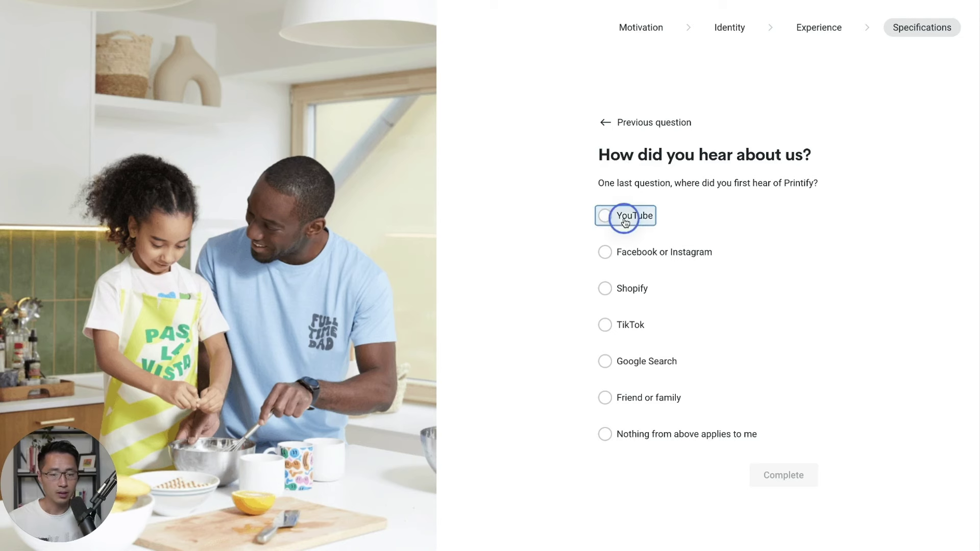
pyautogui.click(792, 482)
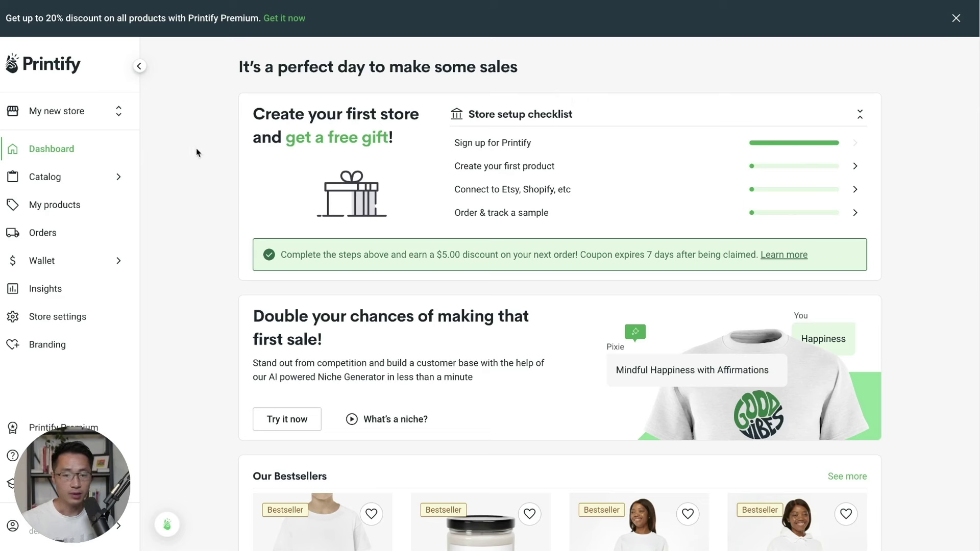
# Open the men's clothing T-shirts category of the Printify product catalog.
pyautogui.click(92, 185)
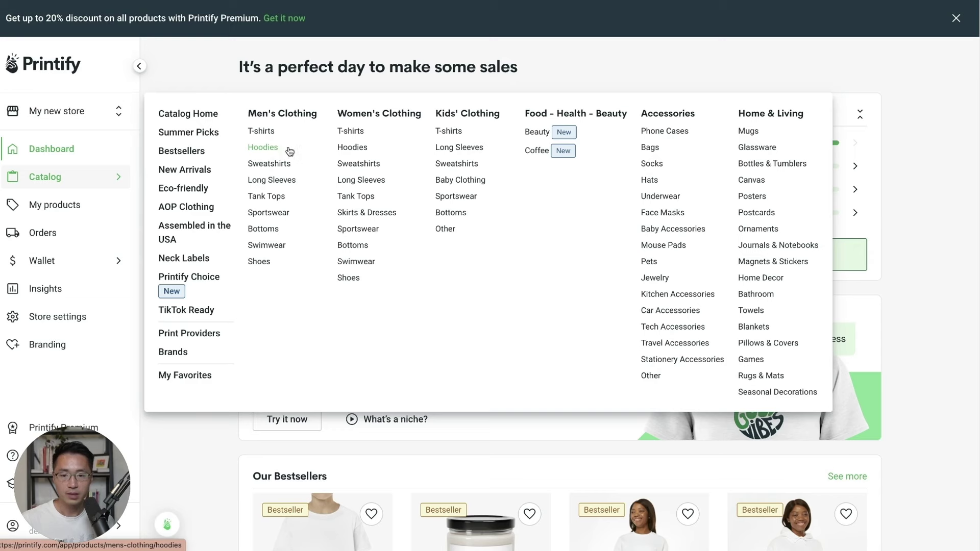
pyautogui.click(266, 133)
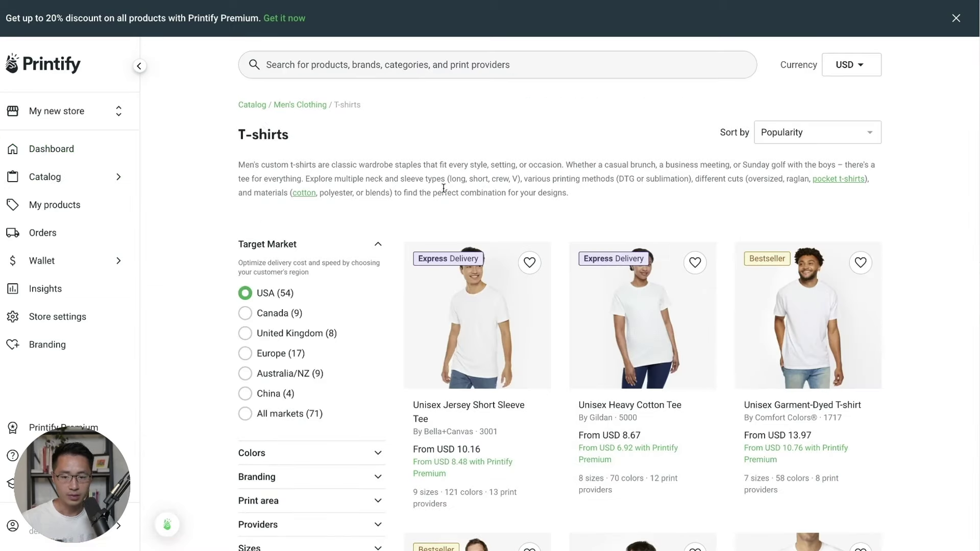
# Compare the brands, base prices, sizes and color ranges of the men's T-shirts offered for the USA target market.
pyautogui.scroll(-1, 351, 271)
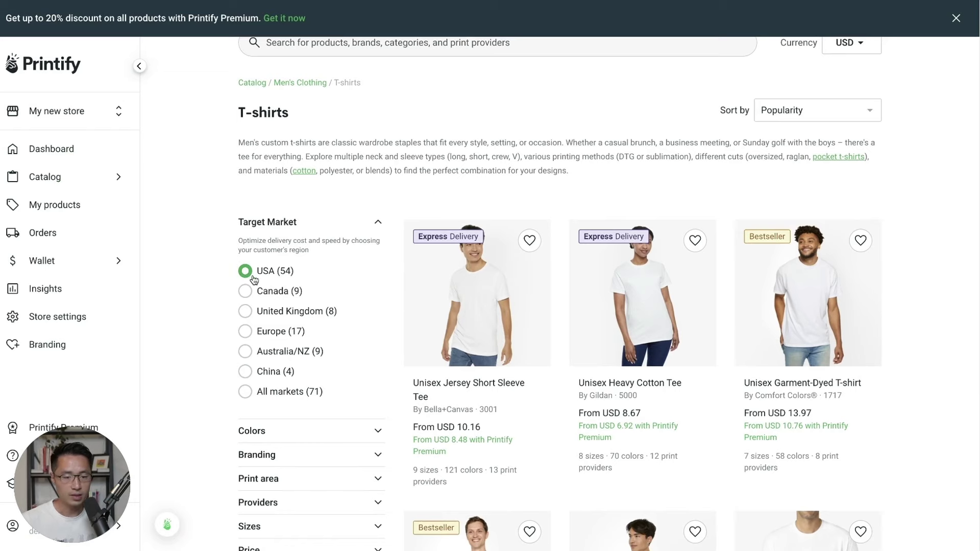
pyautogui.scroll(1, 388, 240)
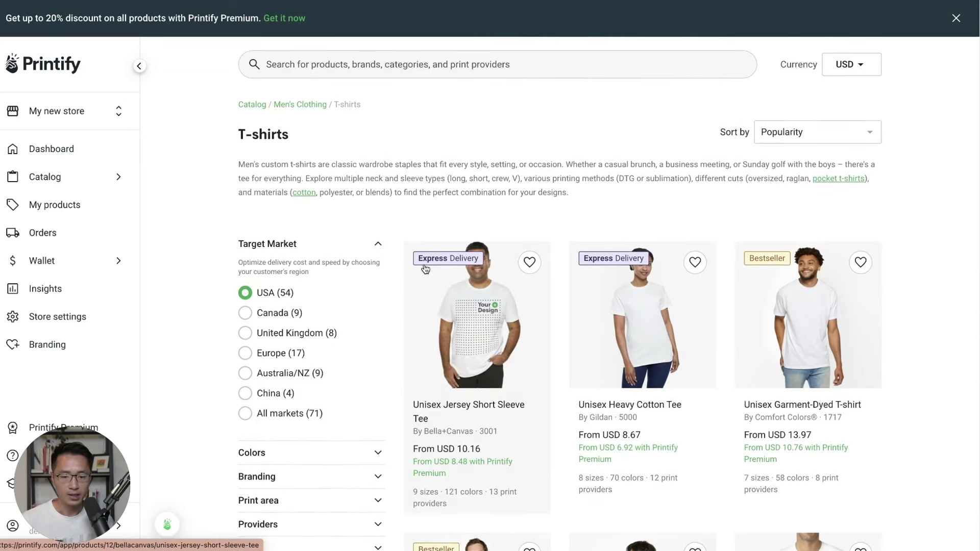
pyautogui.scroll(-2, 432, 212)
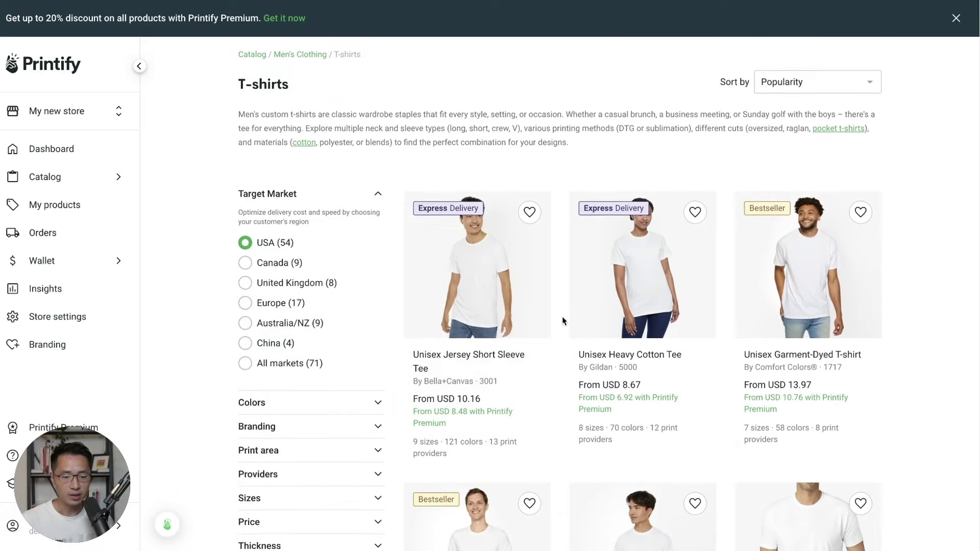
pyautogui.scroll(-3, 564, 321)
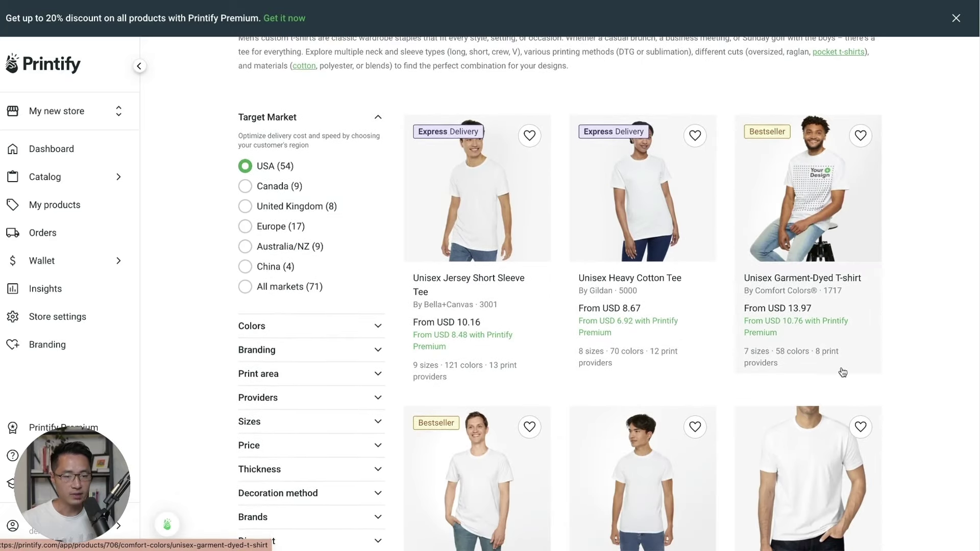
pyautogui.scroll(-1, 843, 373)
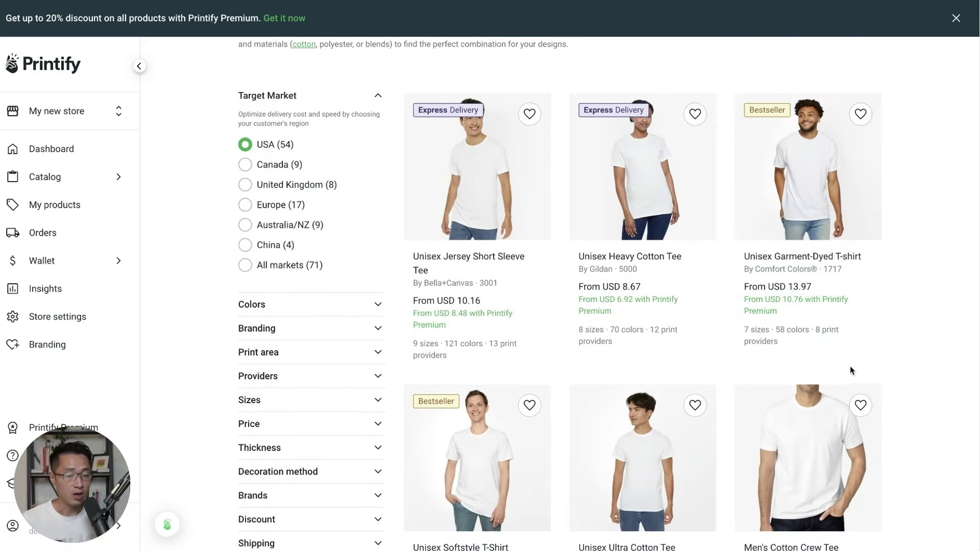
pyautogui.scroll(-1, 884, 368)
pyautogui.scroll(-1, 766, 332)
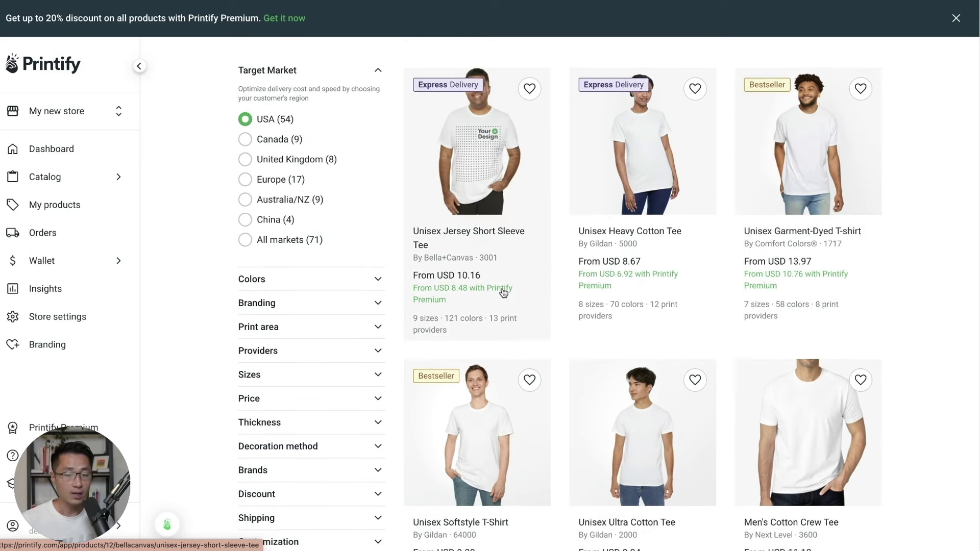
pyautogui.scroll(-3, 558, 230)
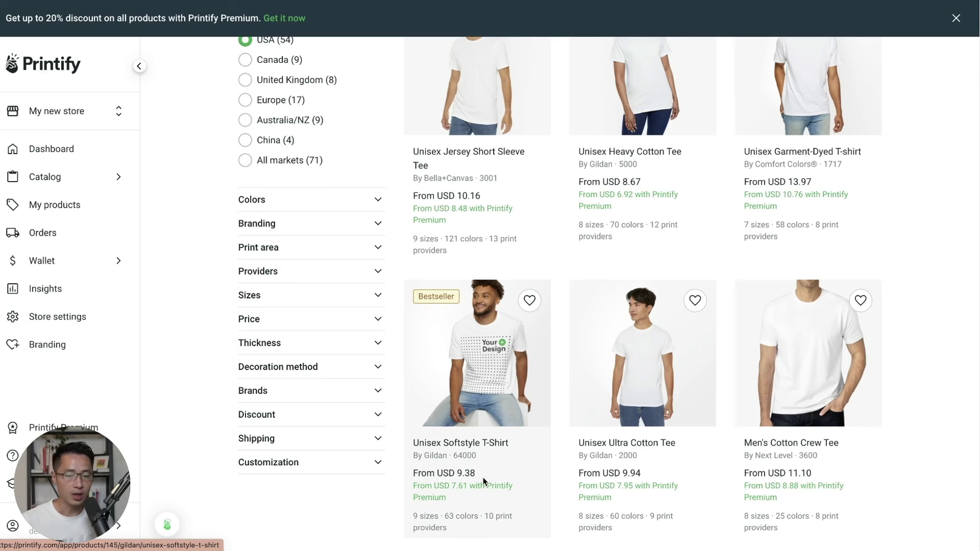
pyautogui.scroll(1, 483, 476)
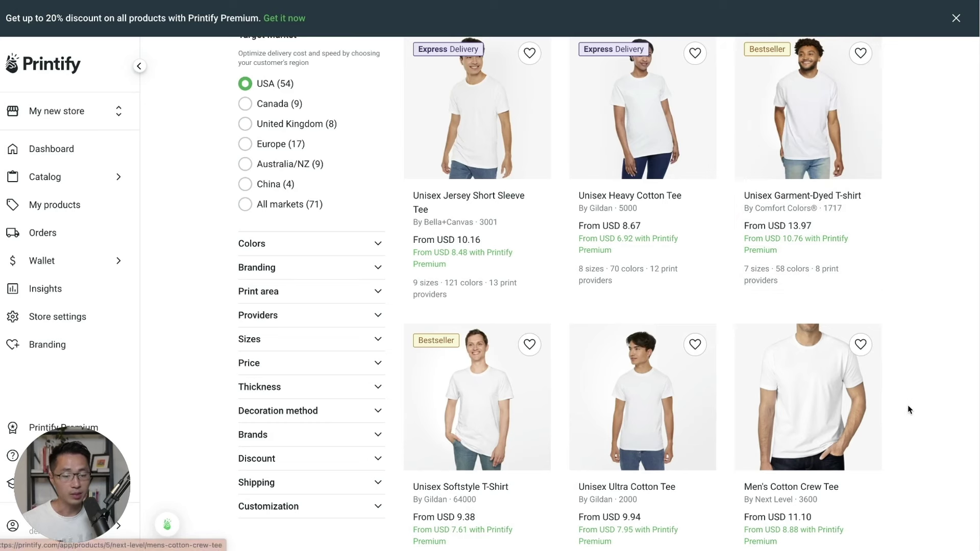
pyautogui.scroll(-1, 908, 405)
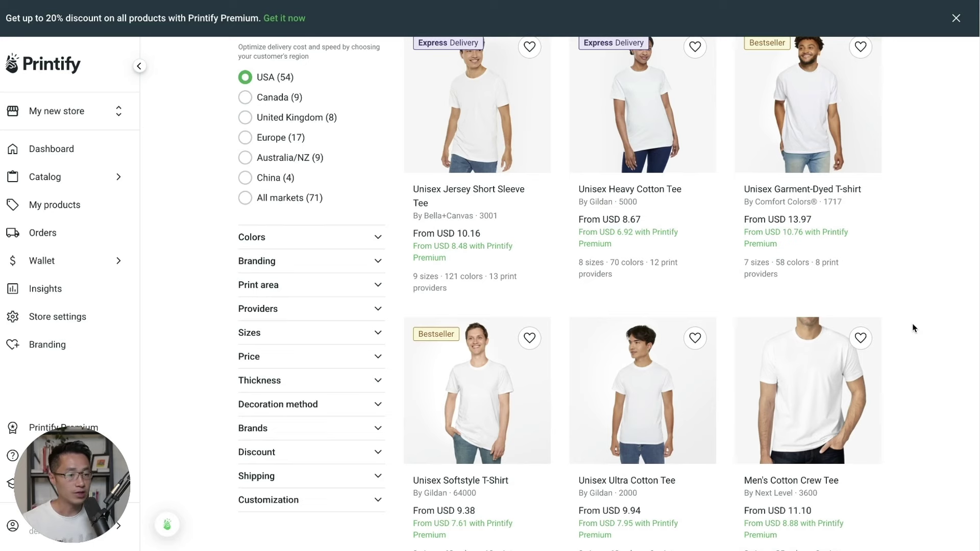
pyautogui.scroll(2, 442, 281)
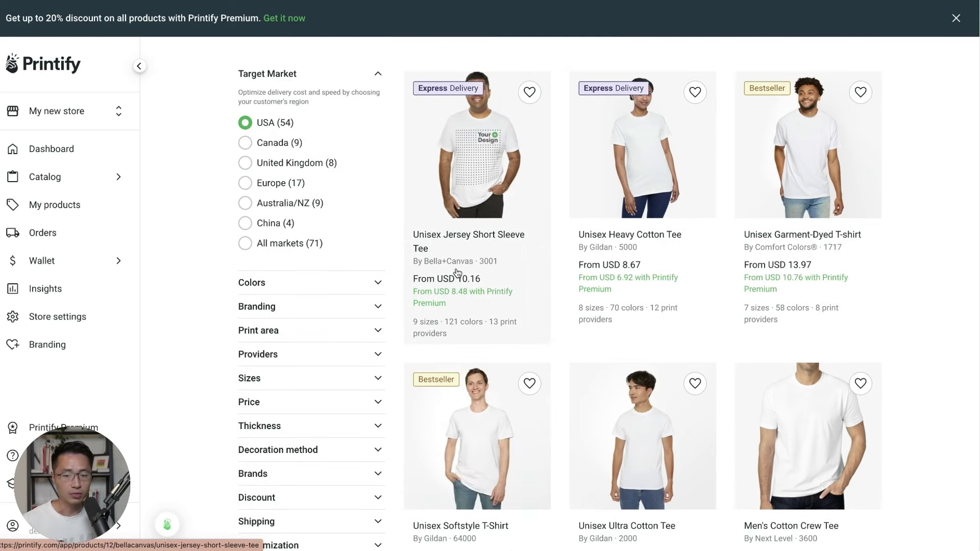
# Open the Bella+Canvas 3001 Unisex Jersey Short Sleeve Tee and show its additional print providers.
pyautogui.click(474, 256)
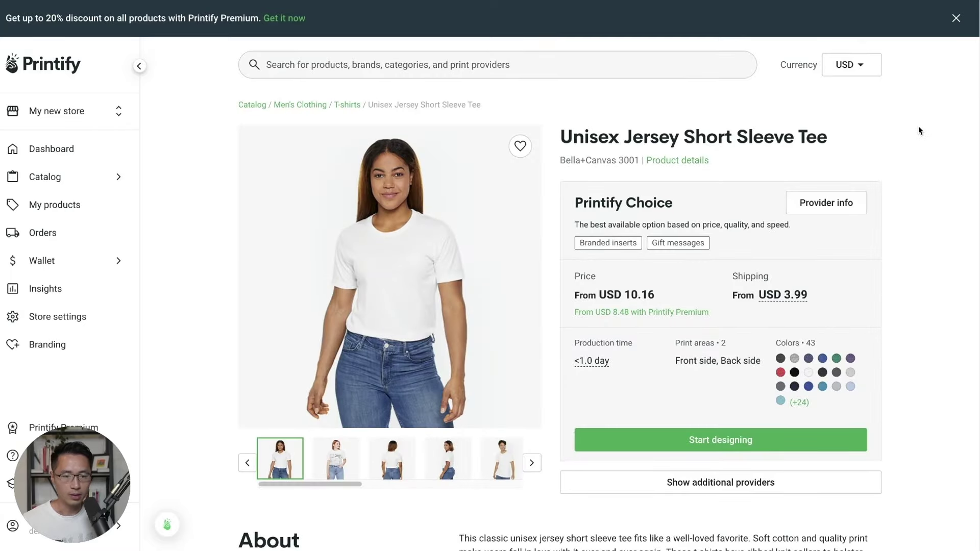
pyautogui.scroll(-4, 870, 432)
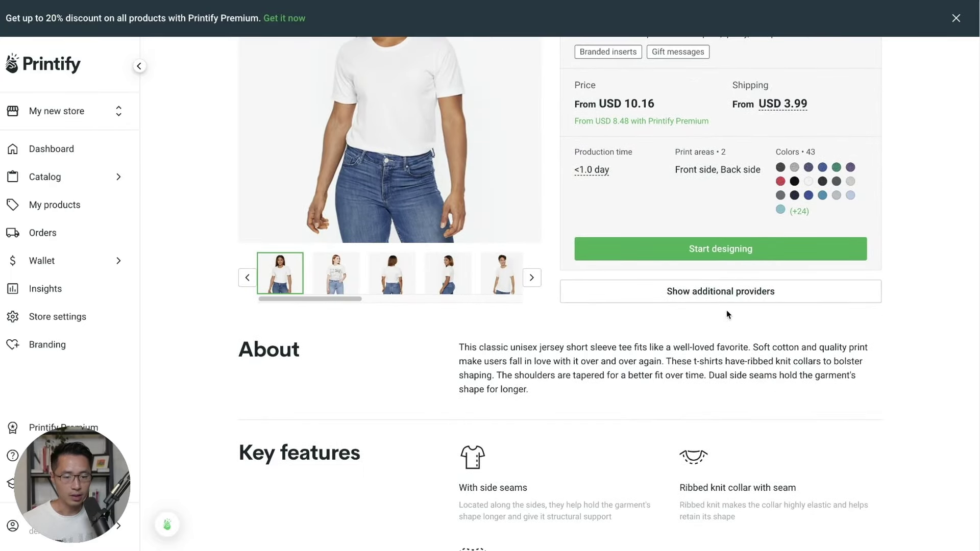
pyautogui.click(727, 300)
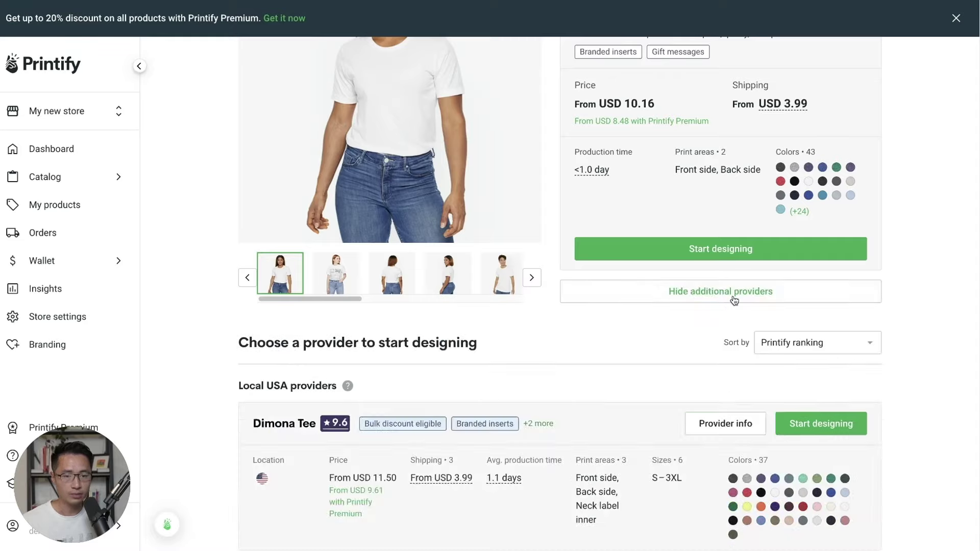
pyautogui.scroll(3, 894, 357)
pyautogui.scroll(-3, 893, 358)
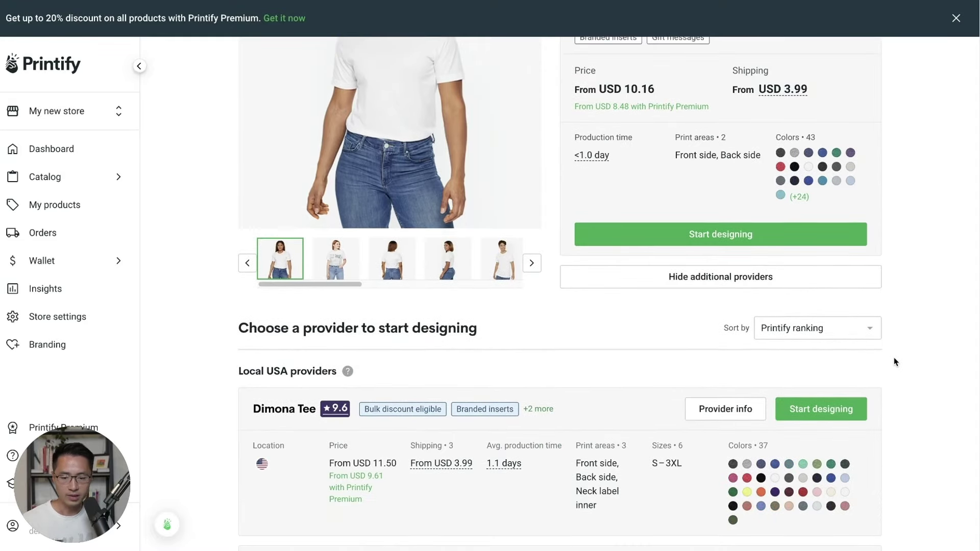
# Compare the local USA providers of the tee by rating, price, shipping cost, production time, print areas, sizes and colors.
pyautogui.scroll(-2, 893, 361)
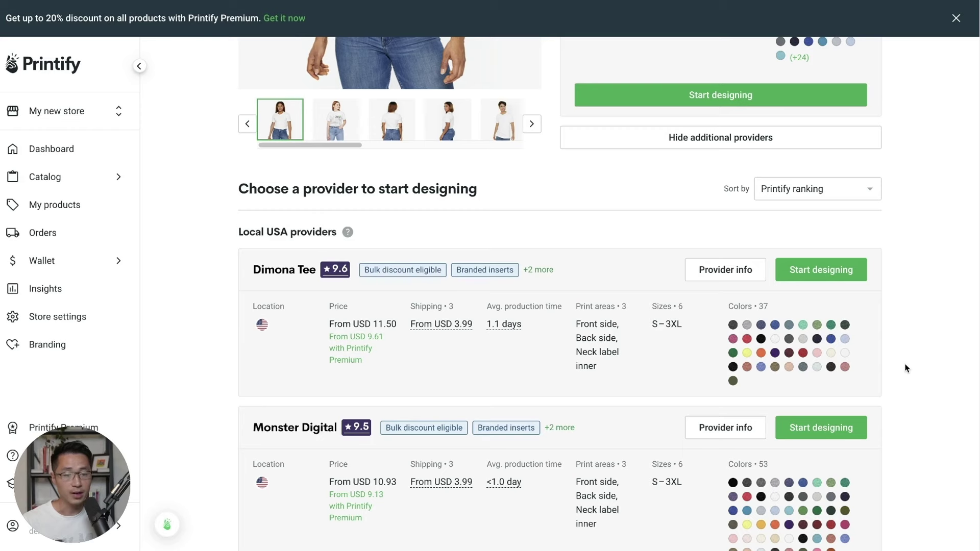
pyautogui.scroll(-2, 906, 367)
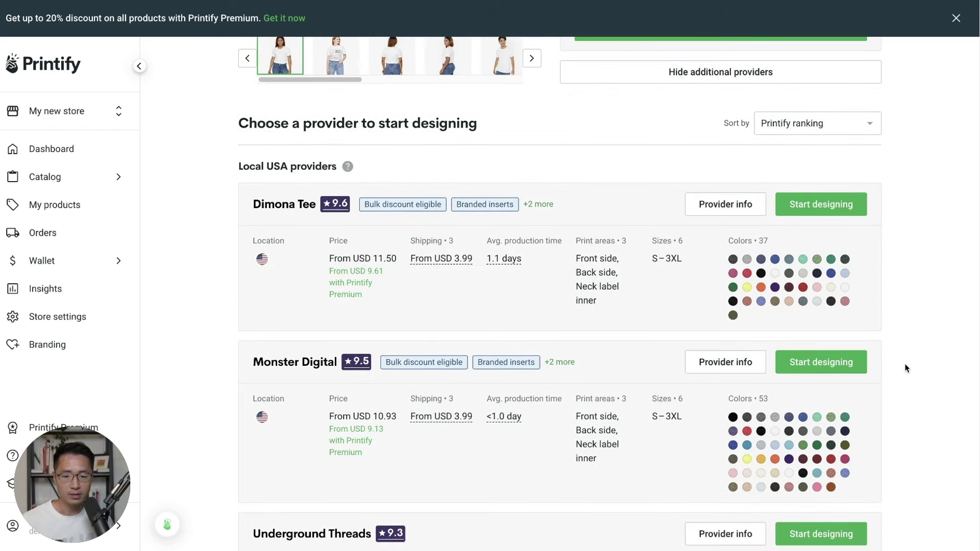
pyautogui.scroll(-1, 906, 368)
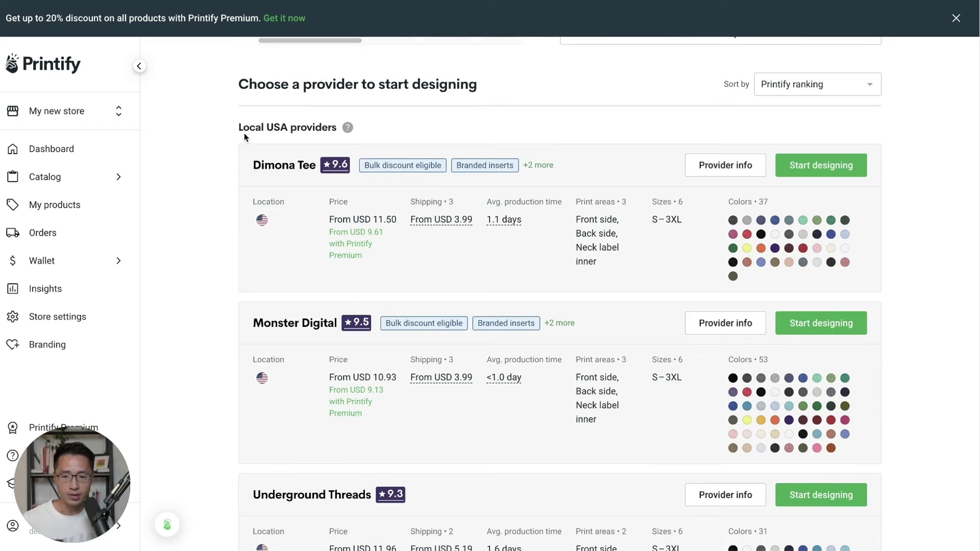
pyautogui.moveTo(240, 129); pyautogui.dragTo(345, 127)
pyautogui.scroll(-10, 974, 122)
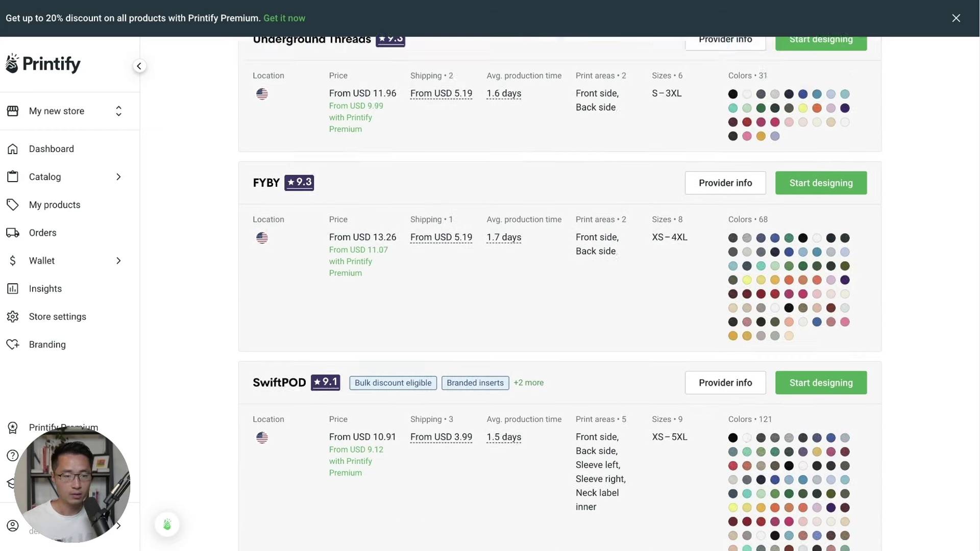
pyautogui.scroll(-3, 977, 135)
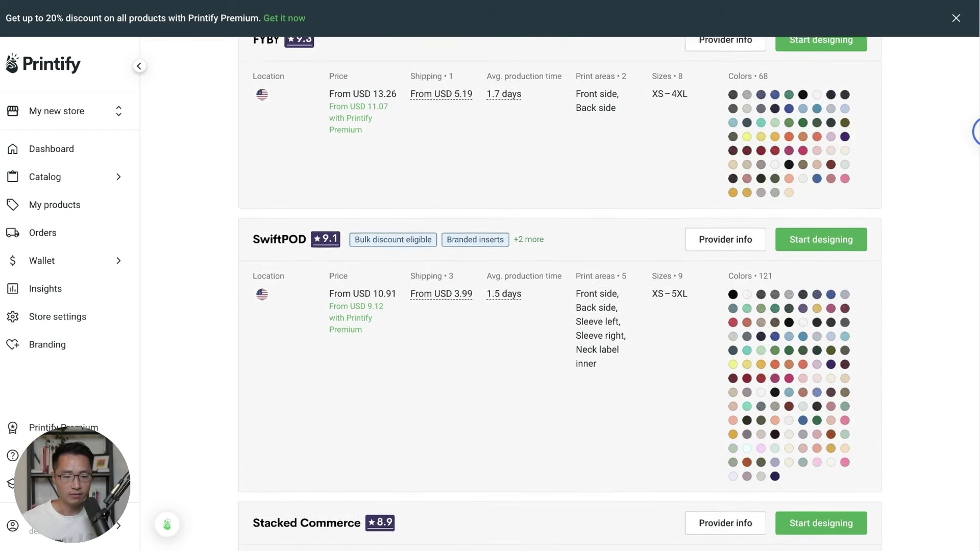
pyautogui.scroll(-1, 976, 138)
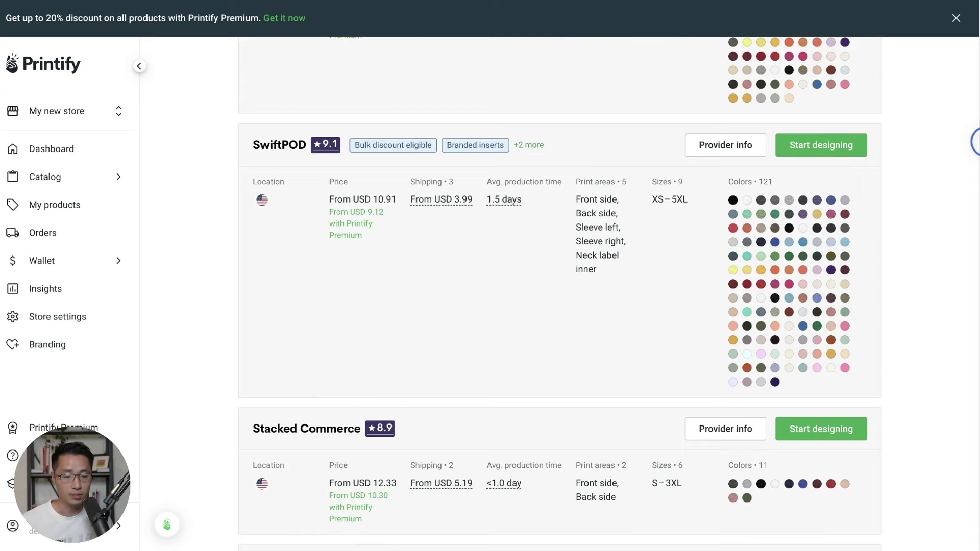
pyautogui.scroll(-12, 975, 143)
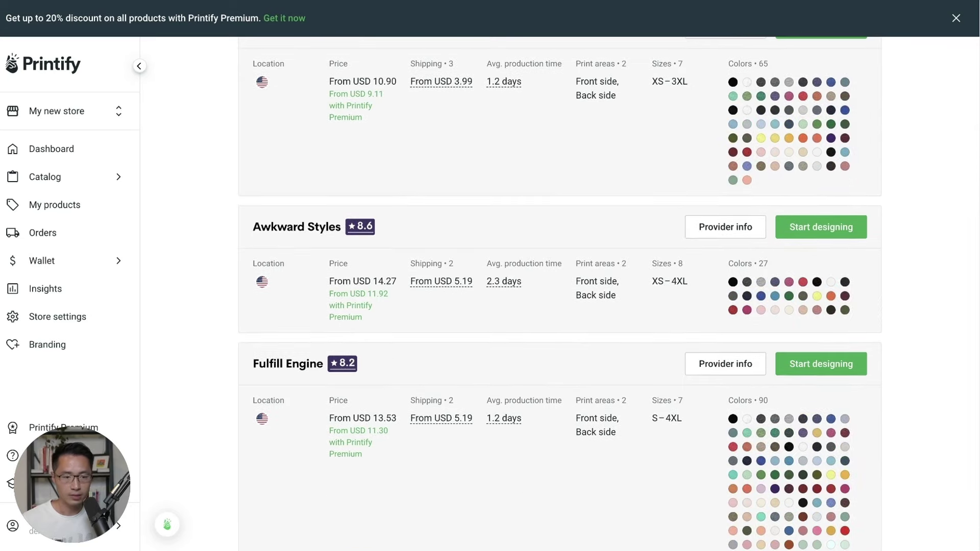
pyautogui.scroll(10, 976, 175)
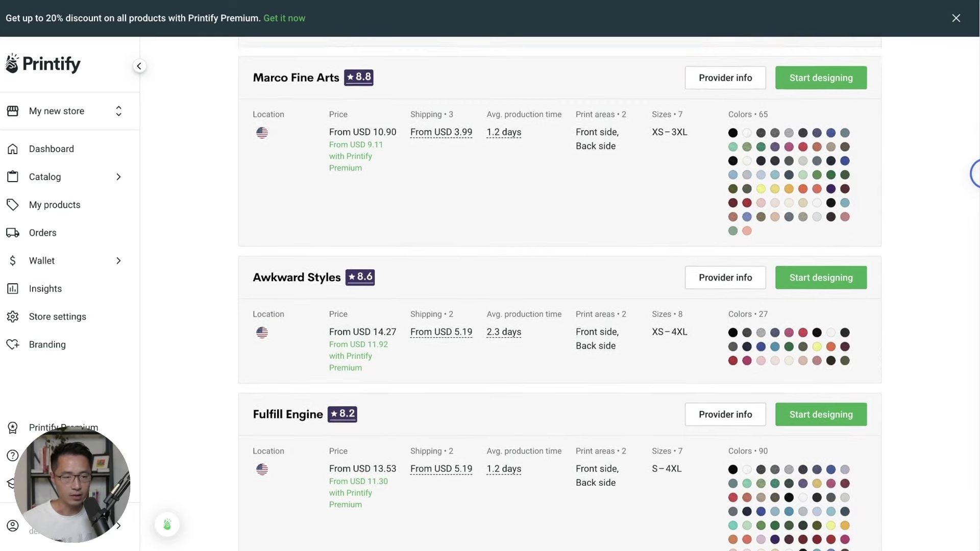
# Examine Monster Digital's production time and color range, and reveal its extra features such as neck labels and gift messages.
pyautogui.scroll(5, 975, 130)
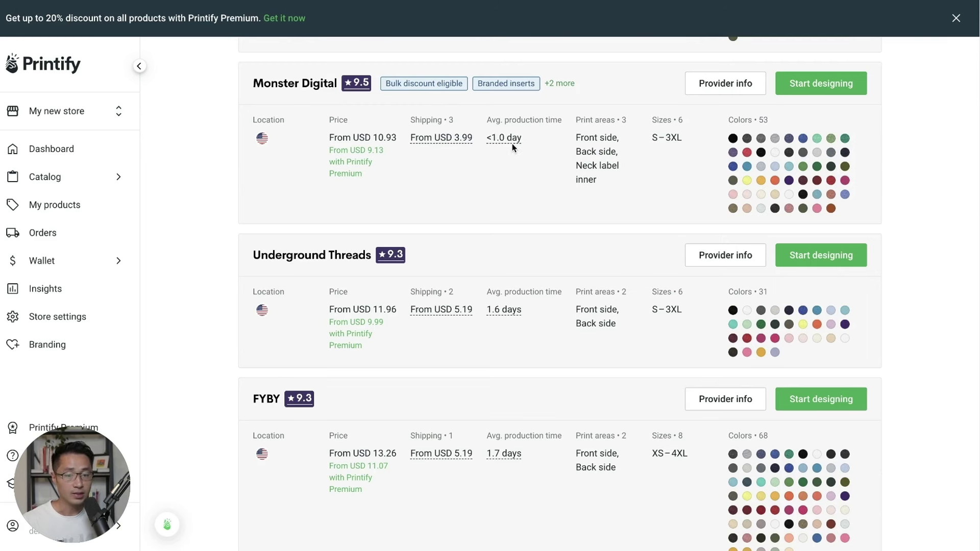
pyautogui.moveTo(488, 143)
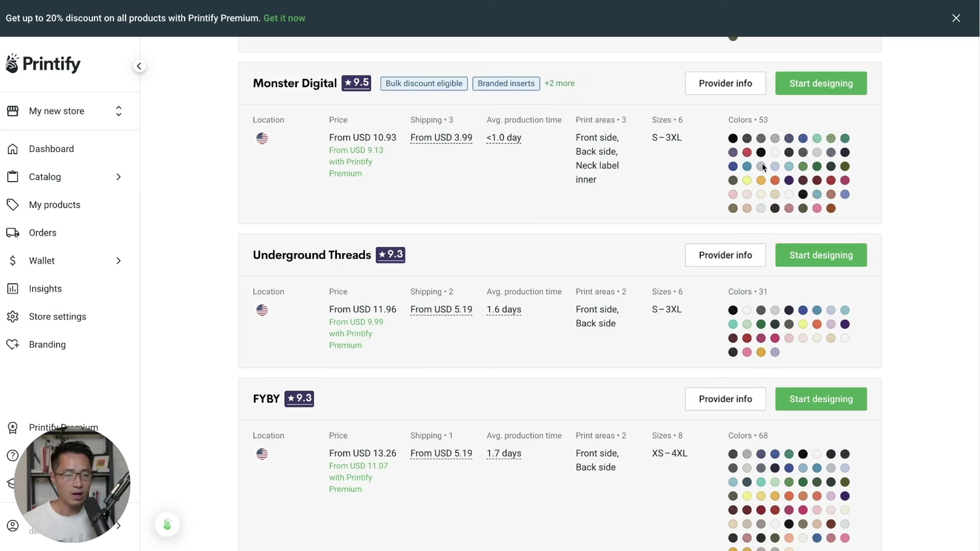
pyautogui.scroll(1, 589, 122)
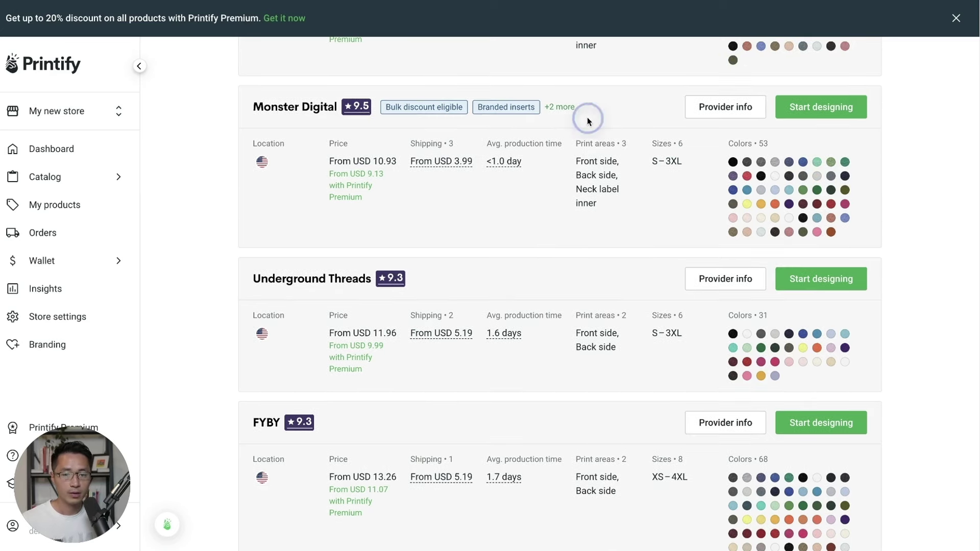
pyautogui.click(559, 109)
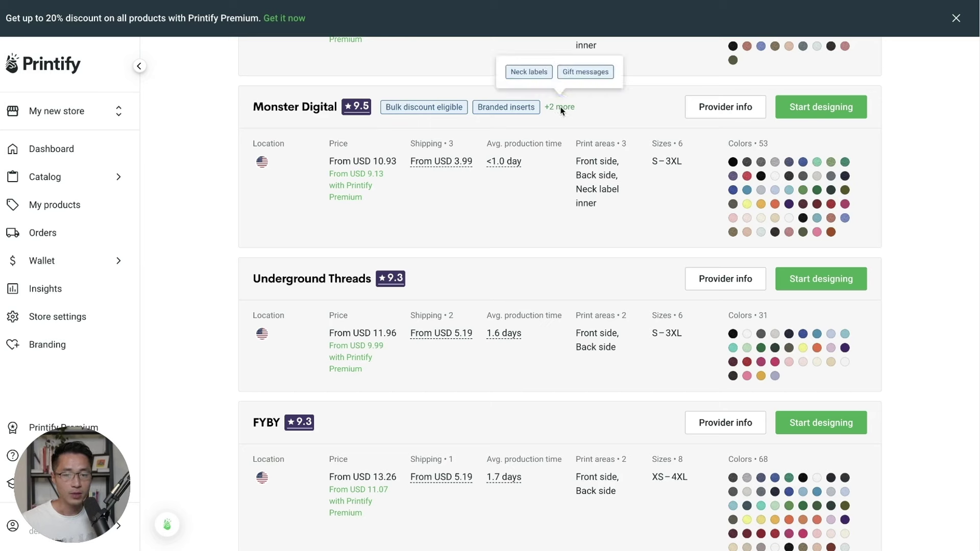
pyautogui.moveTo(525, 74)
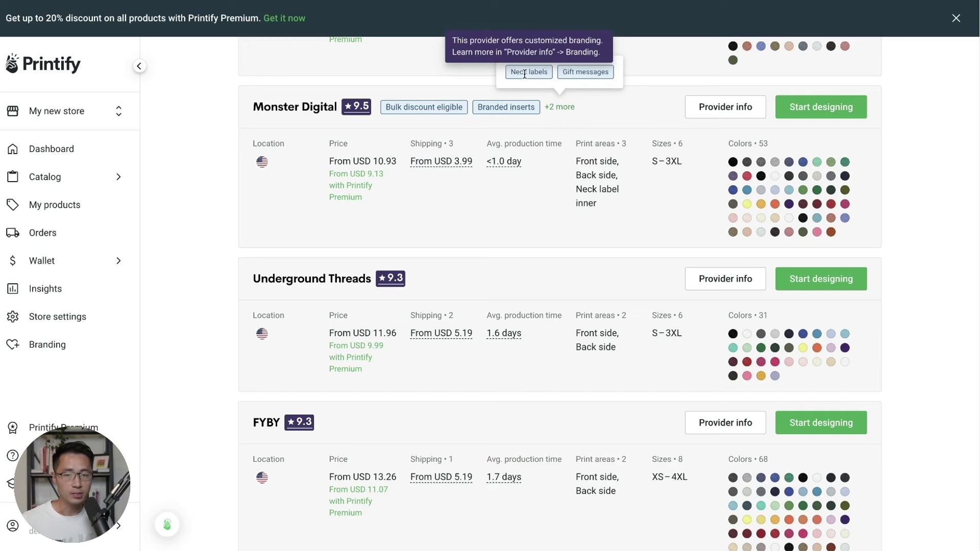
pyautogui.moveTo(569, 75)
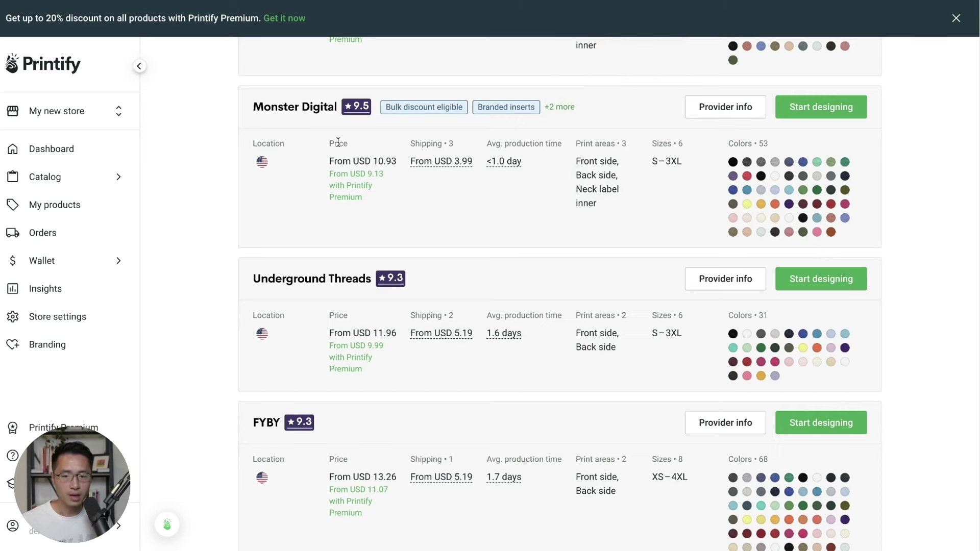
# Examine SwiftPOD's extra branding features, print areas, size range and color selection for the tee.
pyautogui.scroll(-1, 608, 205)
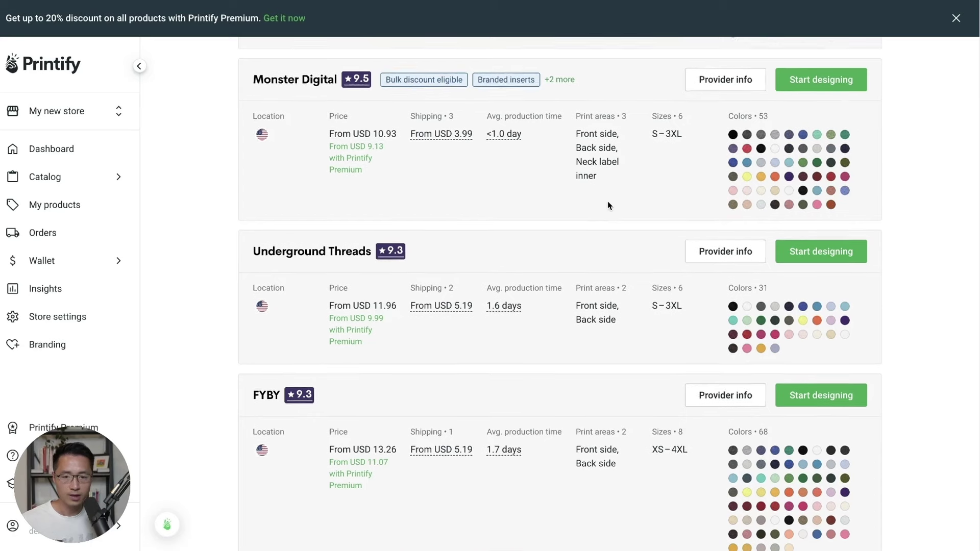
pyautogui.scroll(-5, 607, 205)
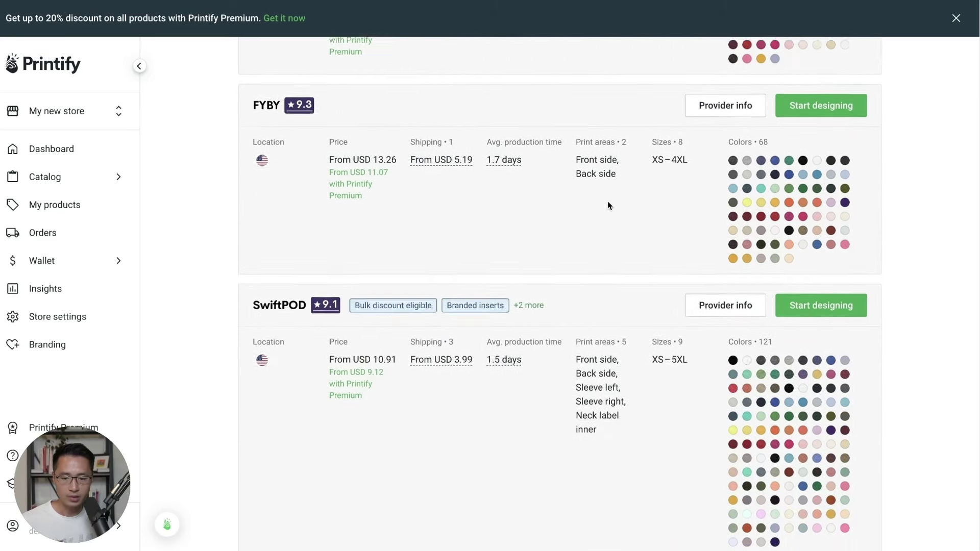
pyautogui.scroll(-1, 608, 205)
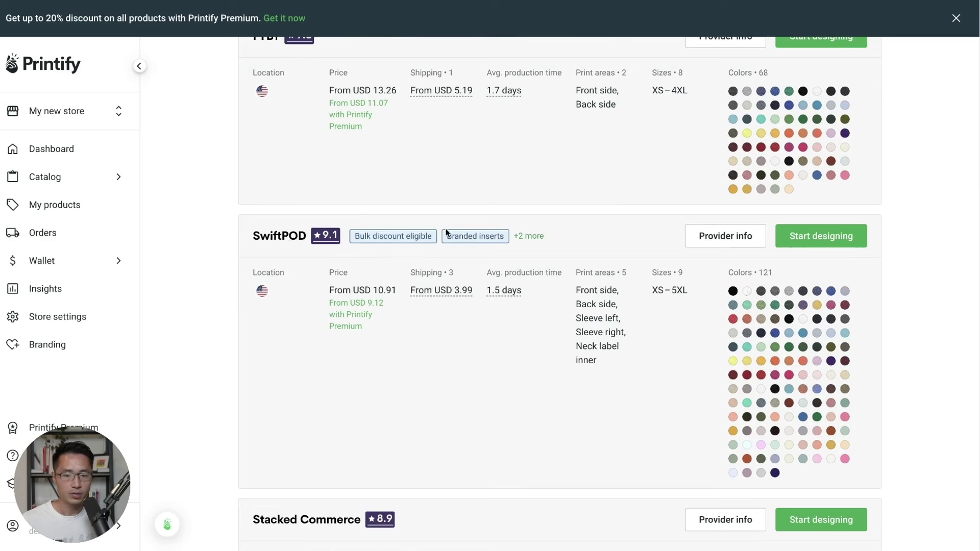
pyautogui.click(522, 237)
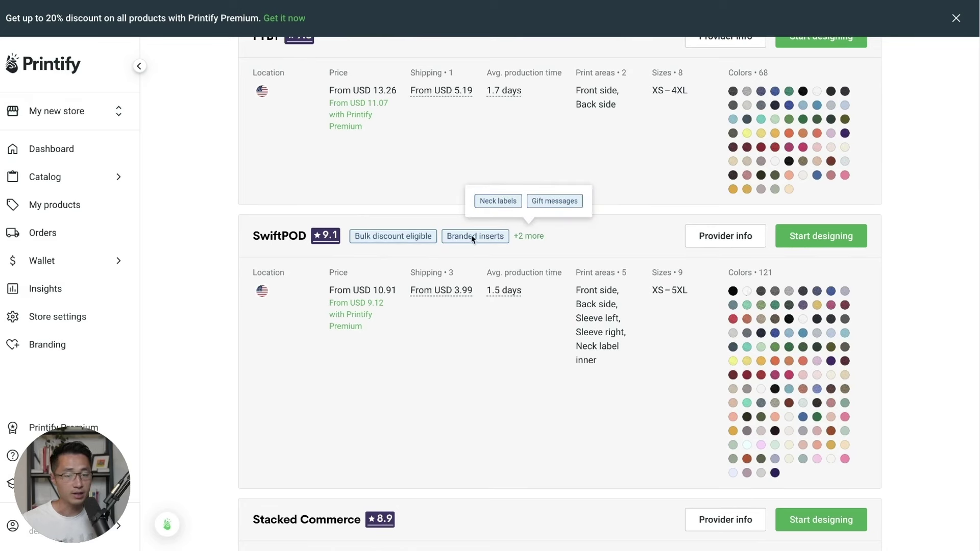
pyautogui.moveTo(553, 208)
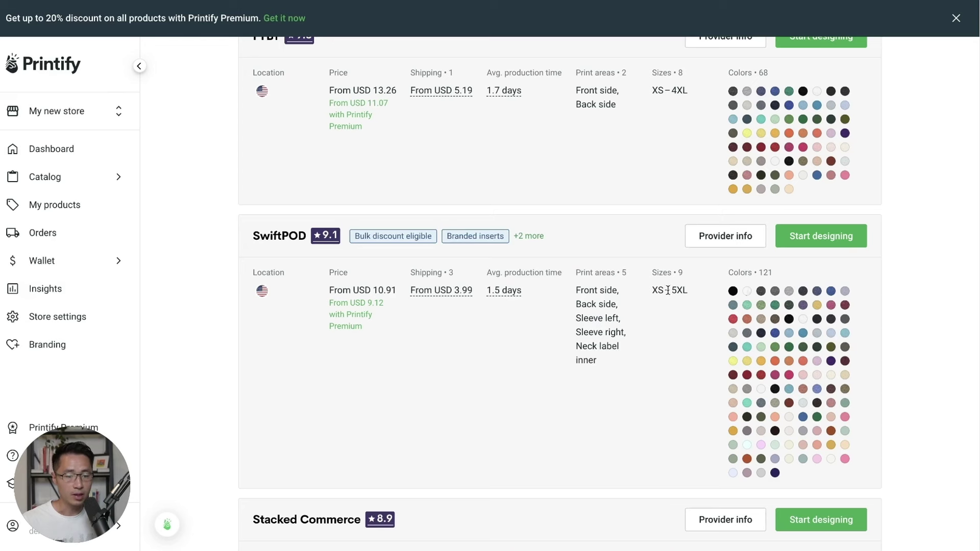
pyautogui.scroll(1, 664, 389)
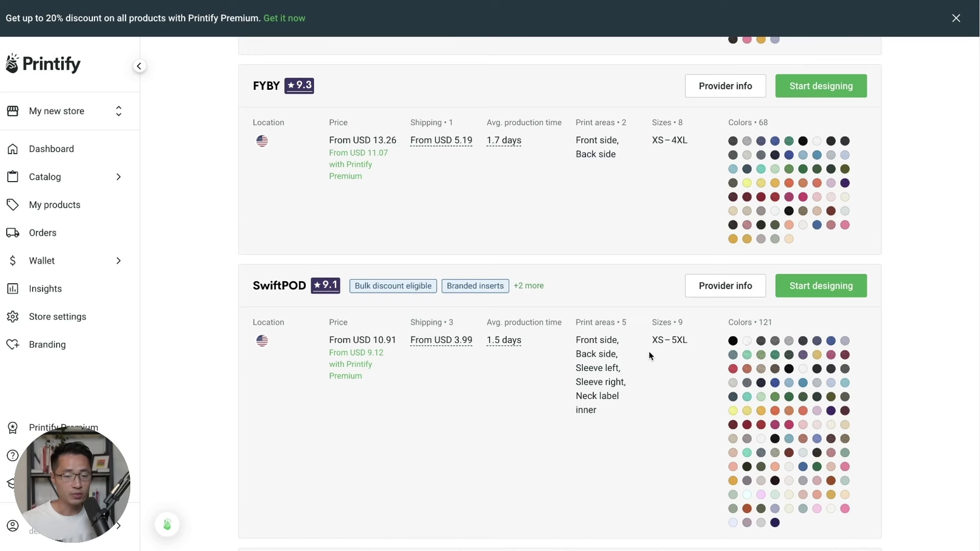
pyautogui.scroll(-1, 708, 371)
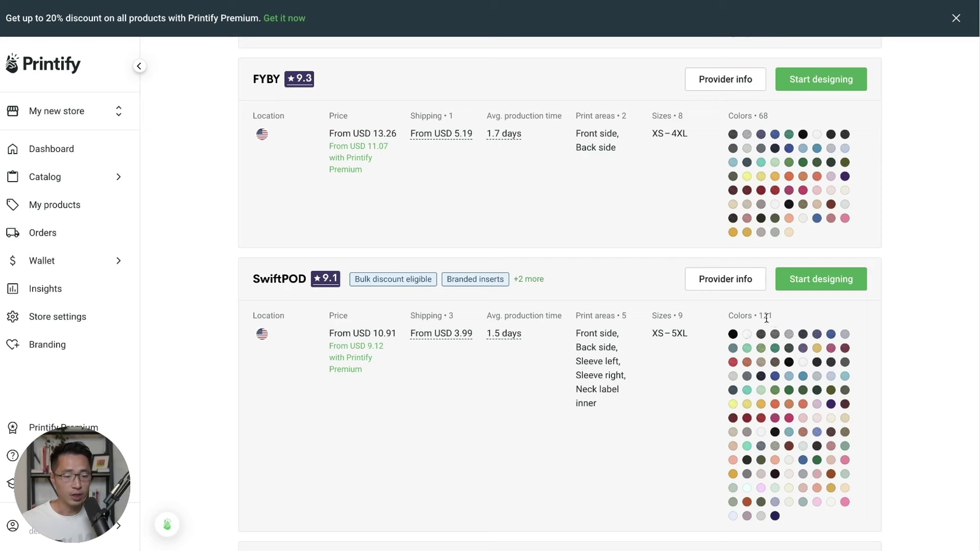
# Compare Monster Digital and SwiftPOD for the tee by color range, sizes, print areas, price and production time.
pyautogui.scroll(6, 911, 403)
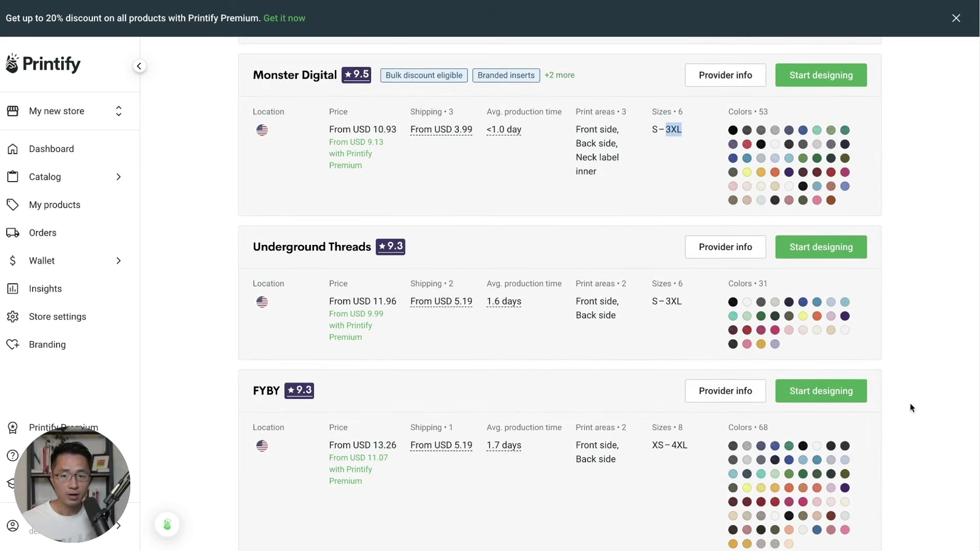
pyautogui.click(776, 112)
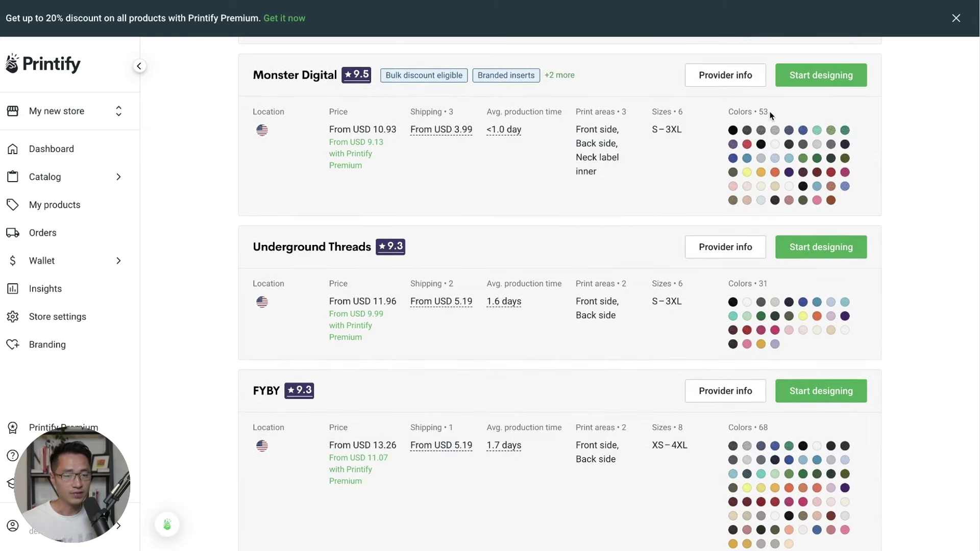
pyautogui.scroll(-5, 856, 179)
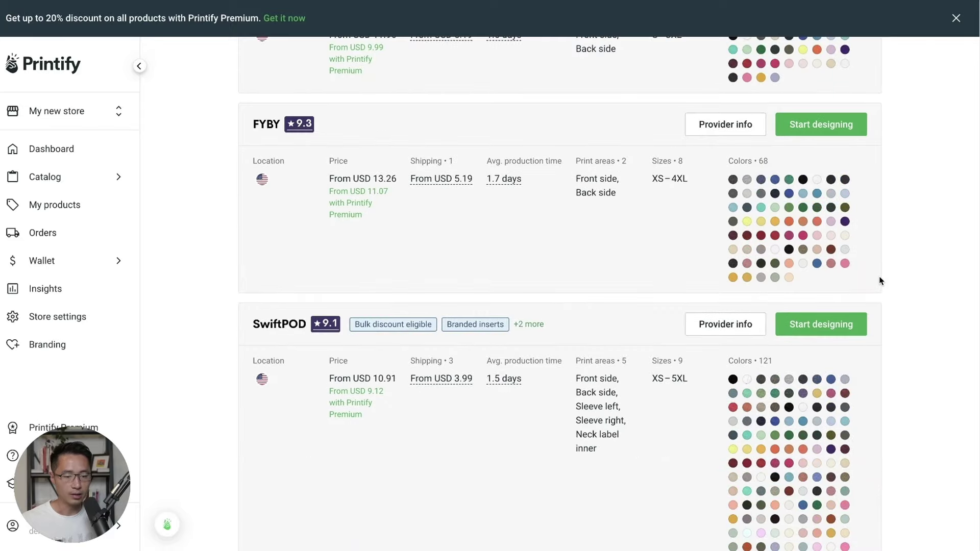
pyautogui.scroll(-2, 879, 280)
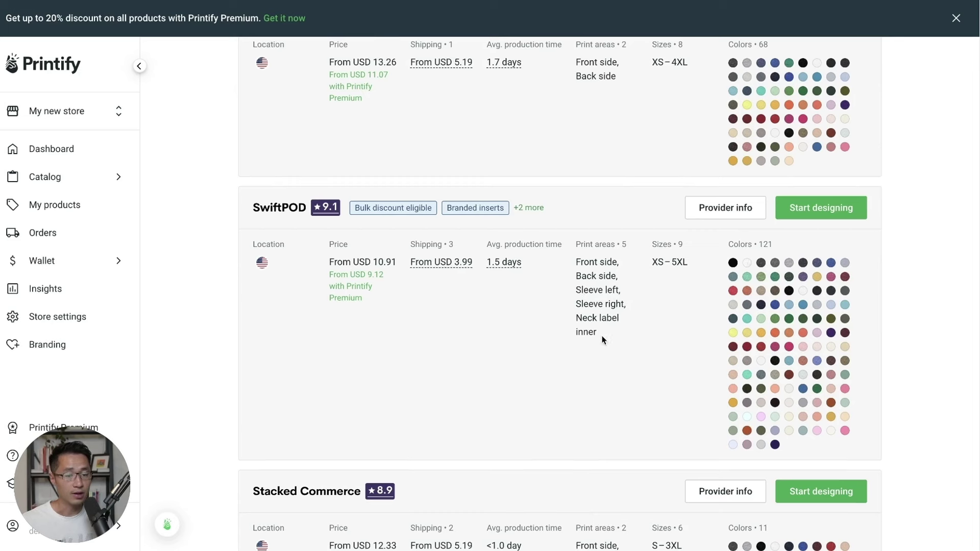
pyautogui.click(495, 277)
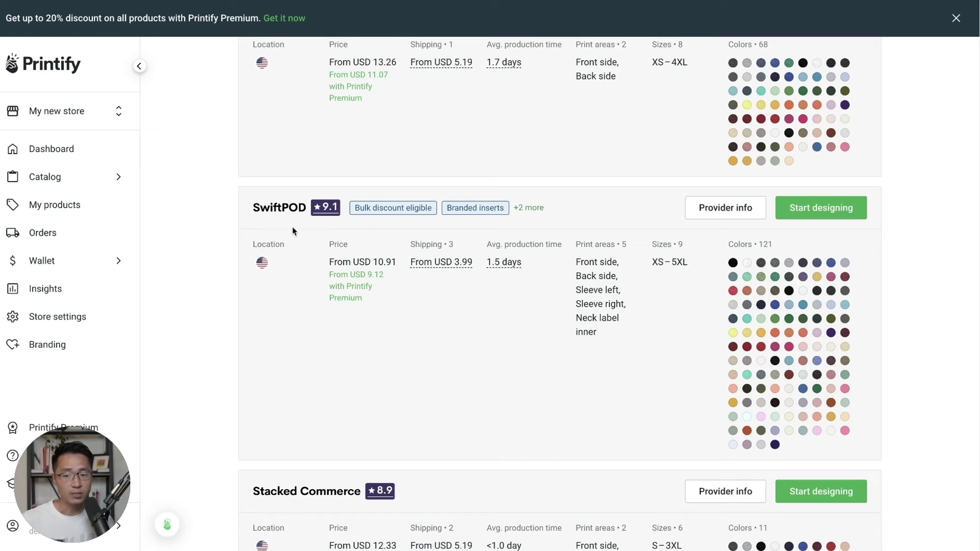
pyautogui.scroll(10, 217, 304)
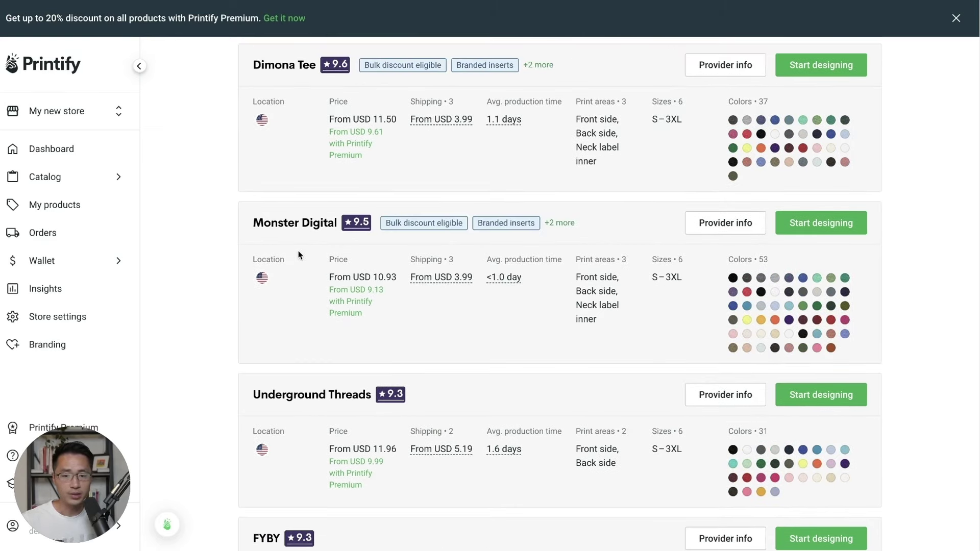
pyautogui.scroll(-1, 447, 228)
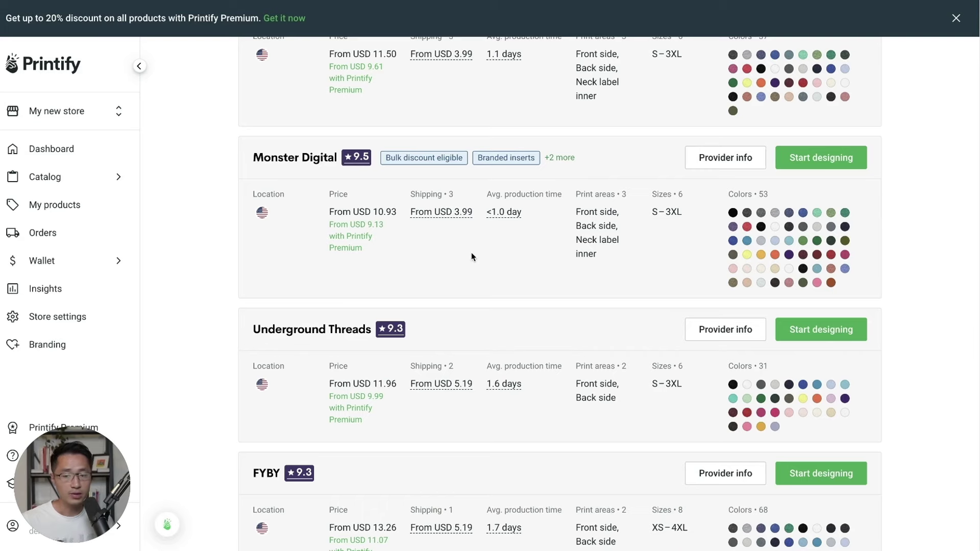
# Review the remaining lower-rated USA providers and the providers outside the USA for the tee.
pyautogui.scroll(-14, 466, 255)
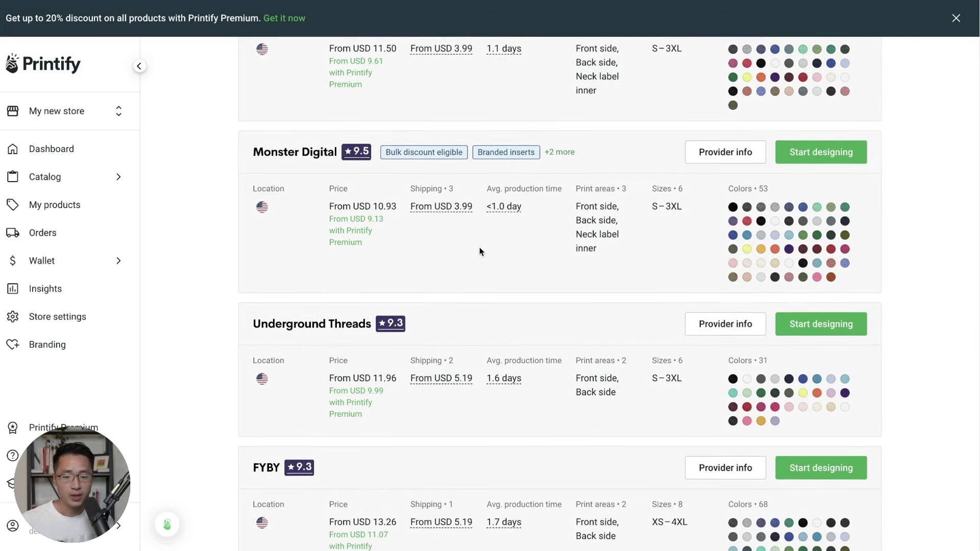
pyautogui.scroll(-2, 479, 252)
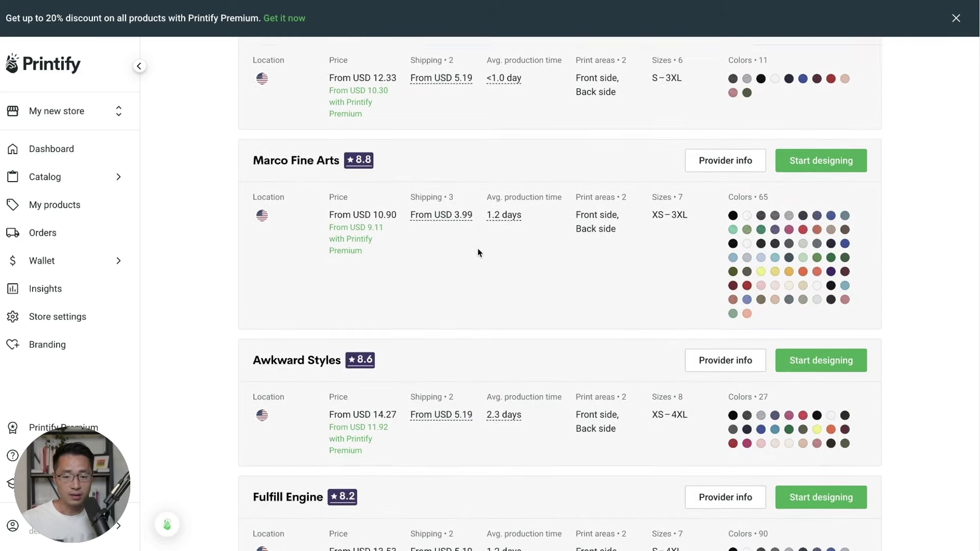
pyautogui.scroll(-2, 478, 252)
pyautogui.scroll(-11, 478, 252)
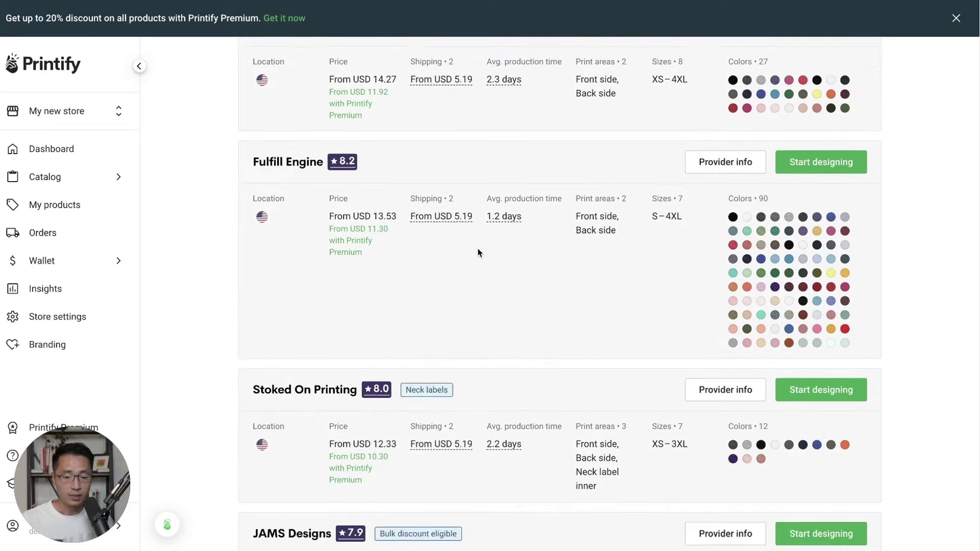
pyautogui.scroll(-4, 478, 253)
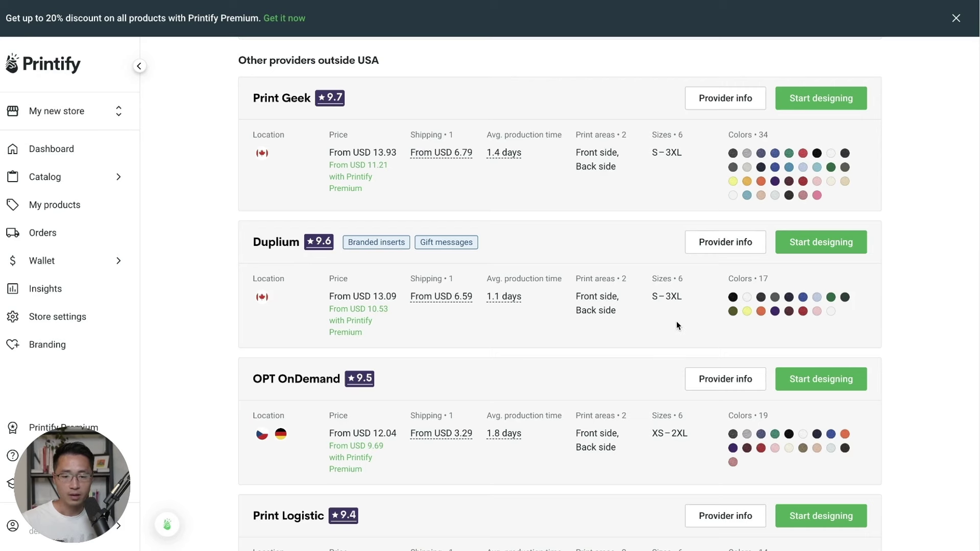
pyautogui.scroll(-10, 676, 321)
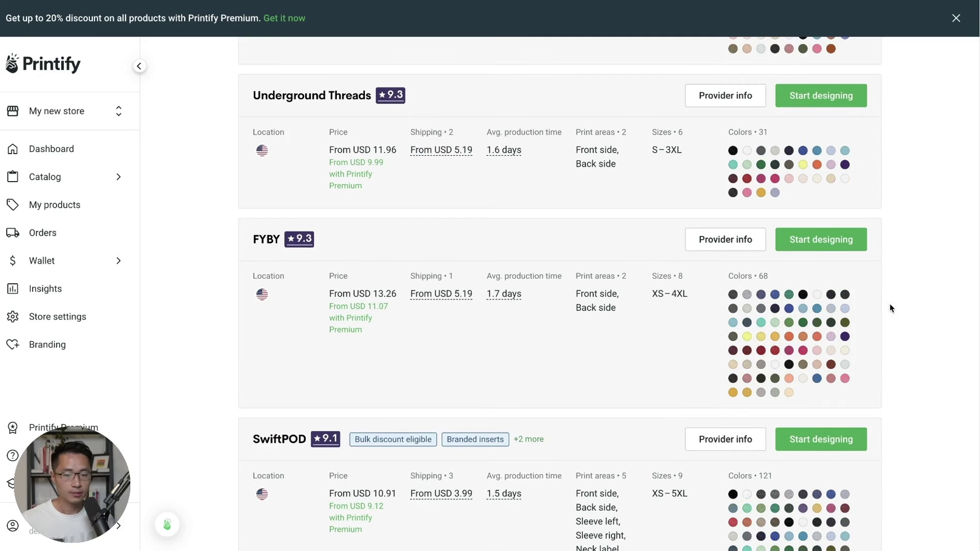
# Open the Tough Phone Cases product from the Phone Cases category of the catalog's accessories.
pyautogui.moveTo(118, 181)
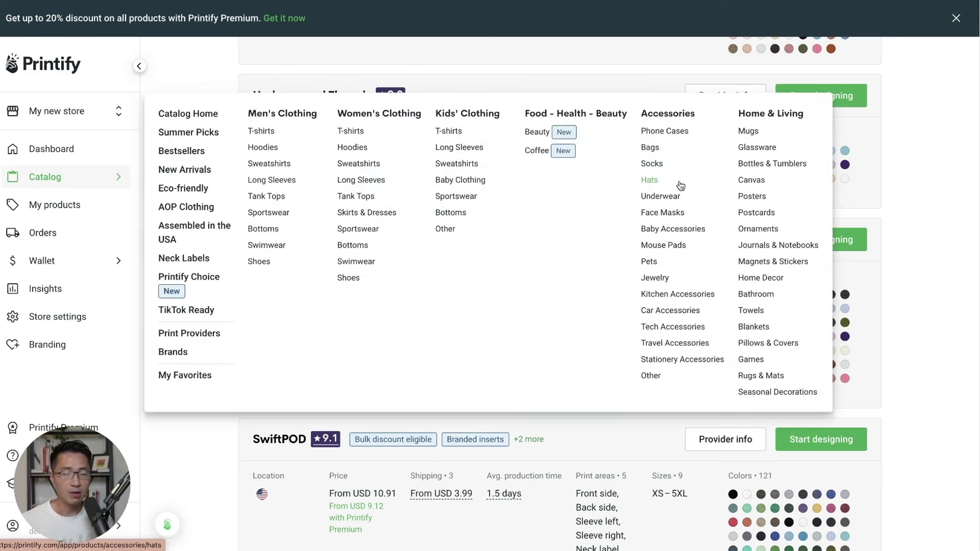
pyautogui.click(672, 131)
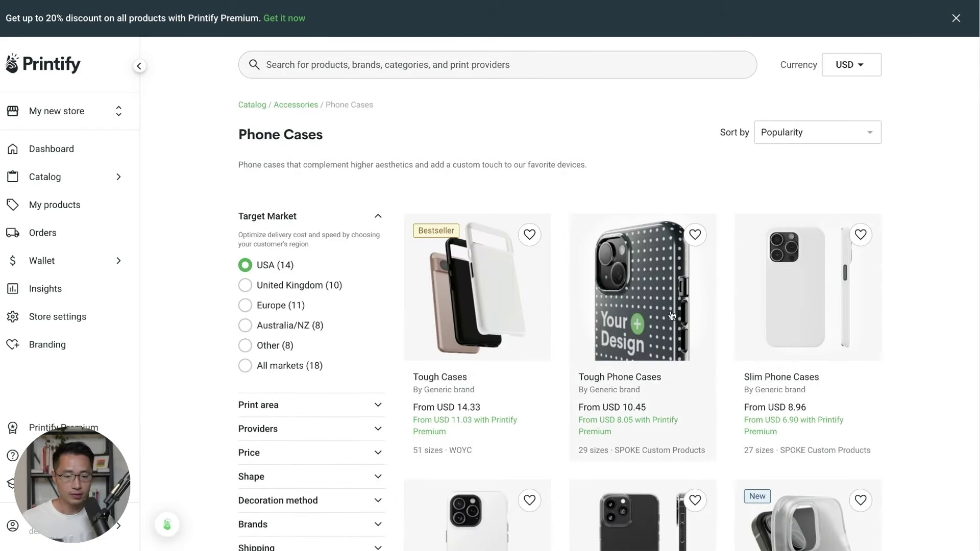
pyautogui.click(674, 311)
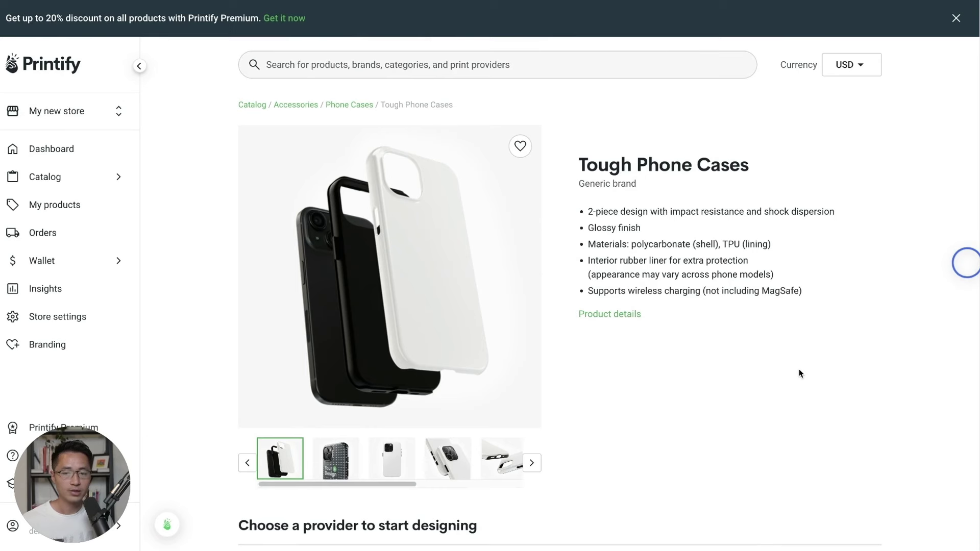
# Examine the Tough Phone Cases' features and the local USA provider's rating, price, shipping cost and production time.
pyautogui.scroll(-1, 794, 373)
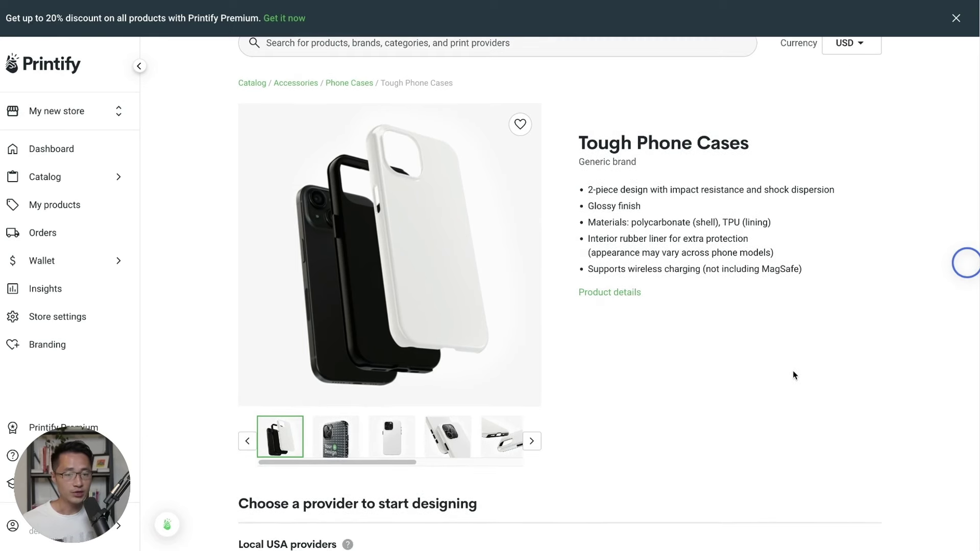
pyautogui.scroll(-1, 794, 375)
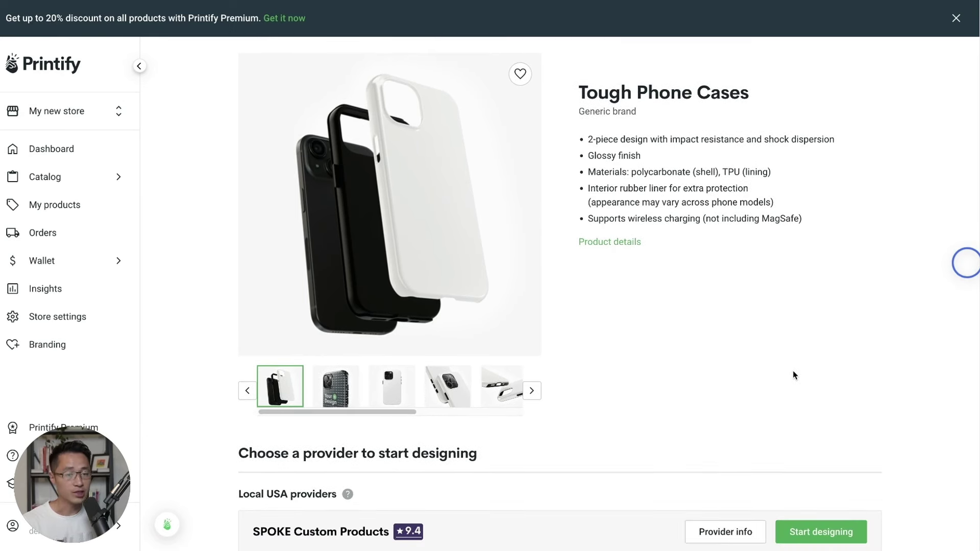
pyautogui.scroll(-1, 792, 375)
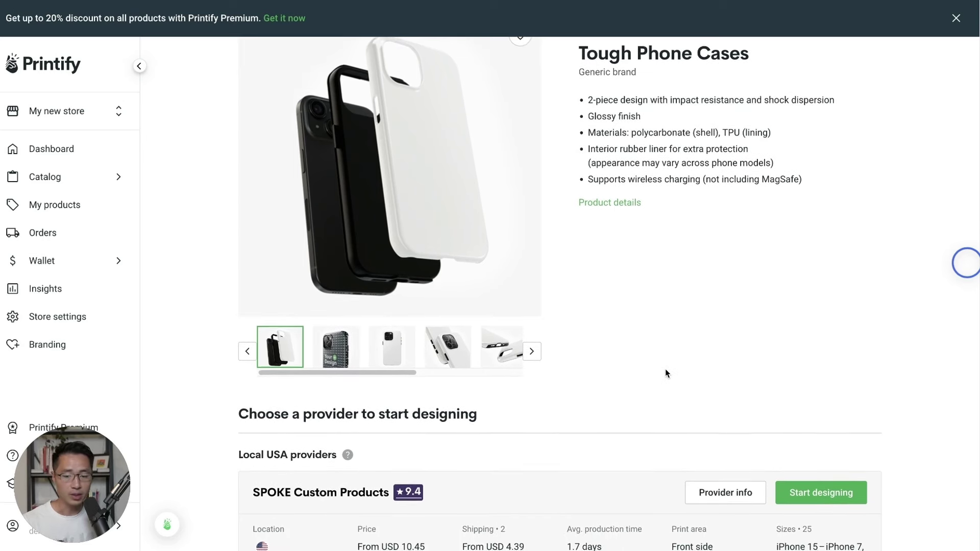
pyautogui.scroll(-1, 628, 371)
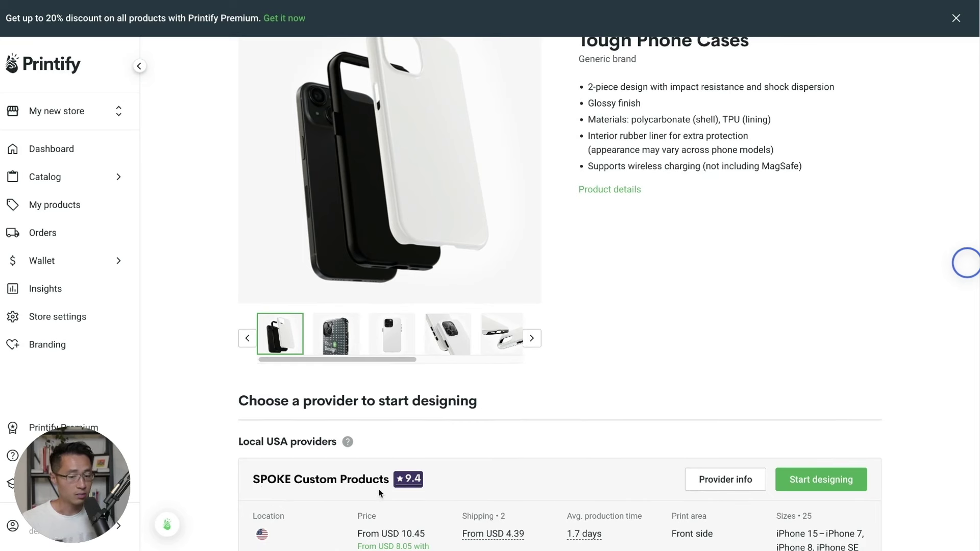
pyautogui.scroll(-1, 365, 486)
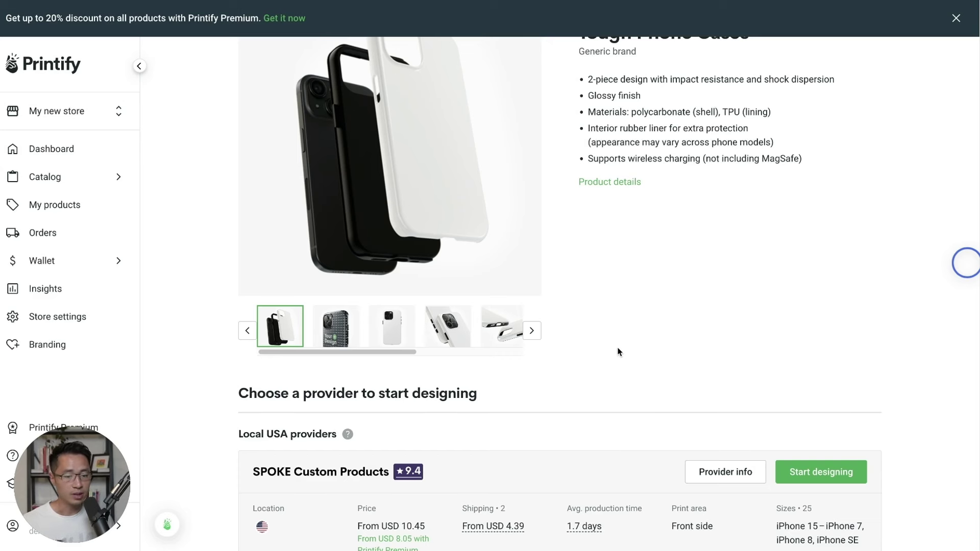
pyautogui.scroll(-1, 618, 352)
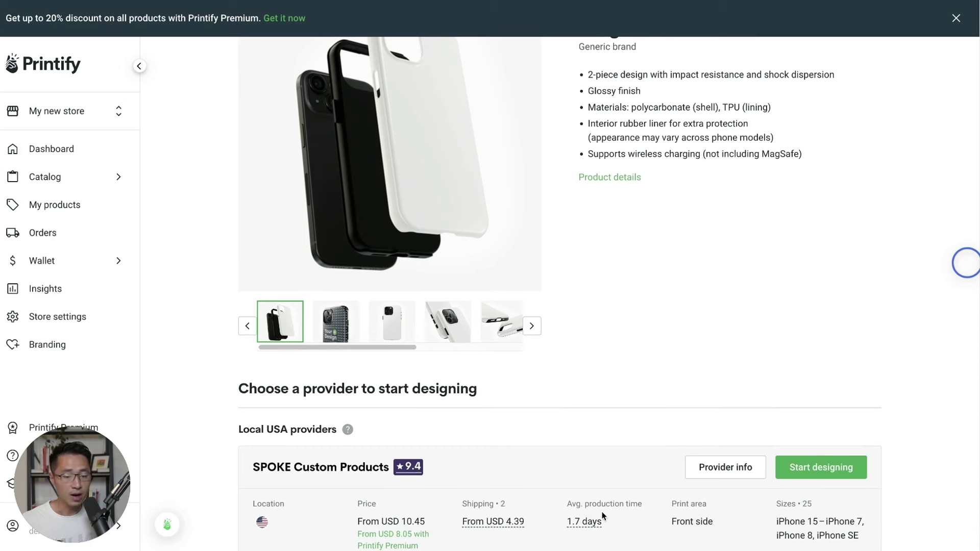
pyautogui.scroll(1, 623, 460)
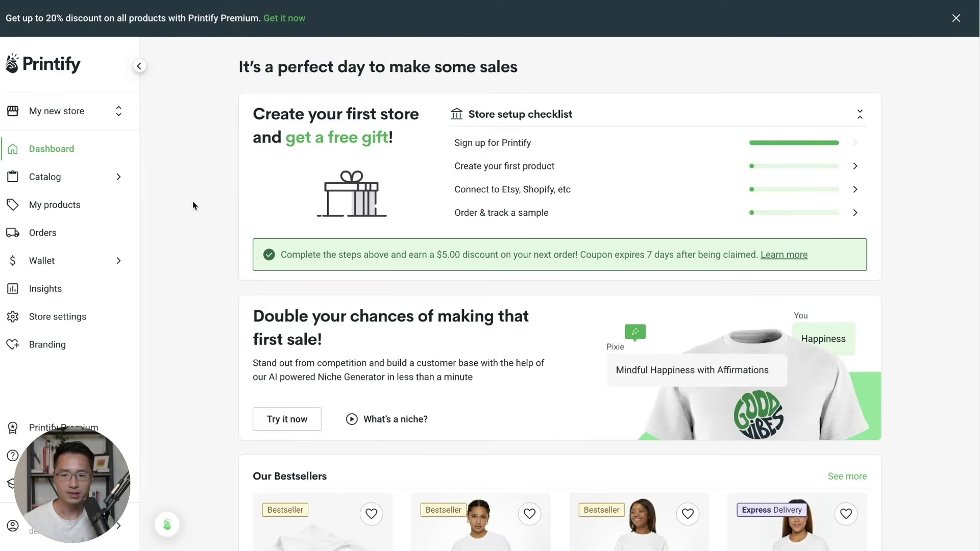
# Return to the dashboard and open the Bella+Canvas 3001 Unisex Jersey Short Sleeve Tee from the men's t-shirts catalog.
pyautogui.click(55, 152)
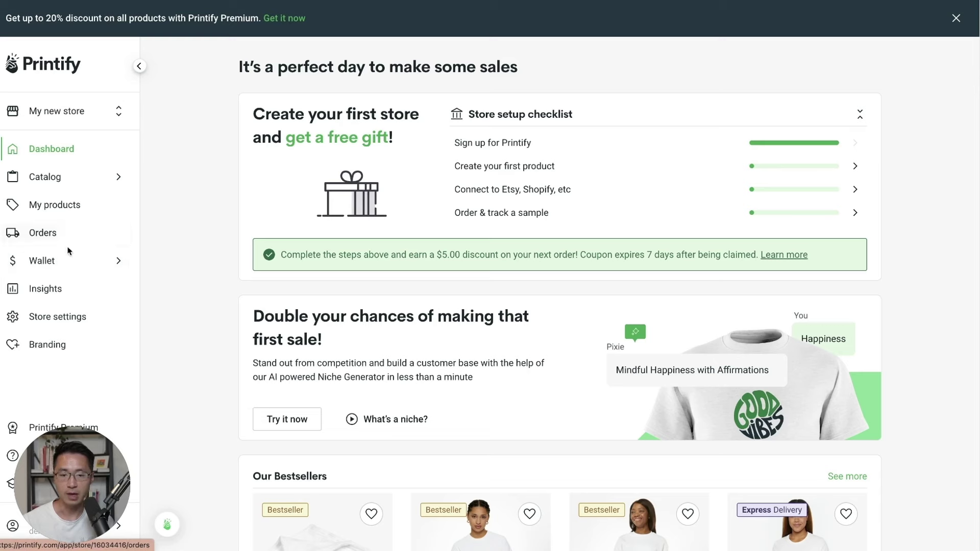
pyautogui.click(88, 182)
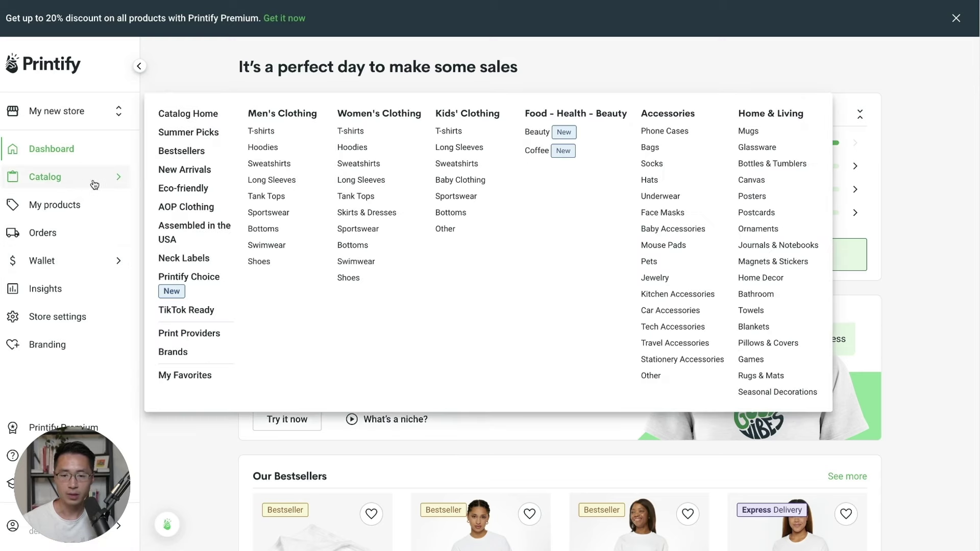
pyautogui.click(260, 132)
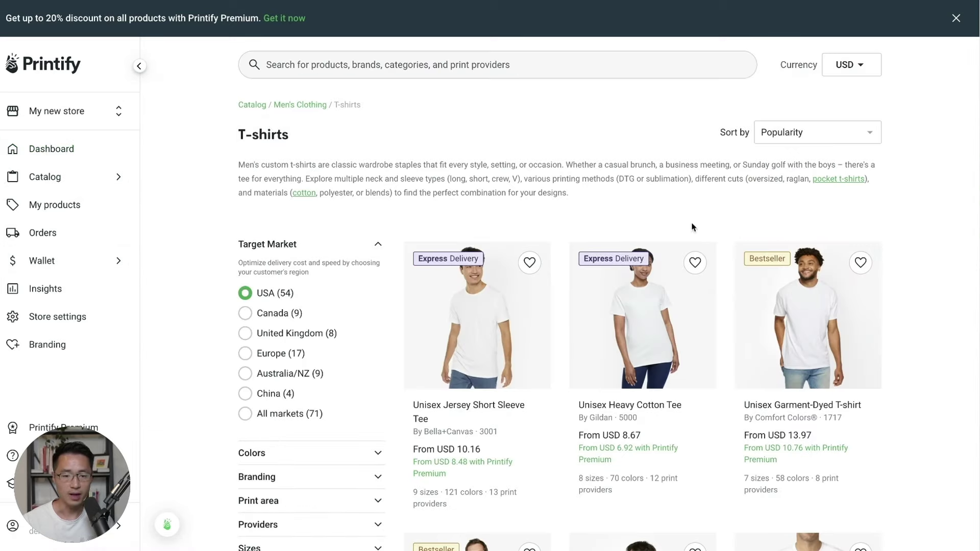
pyautogui.click(499, 328)
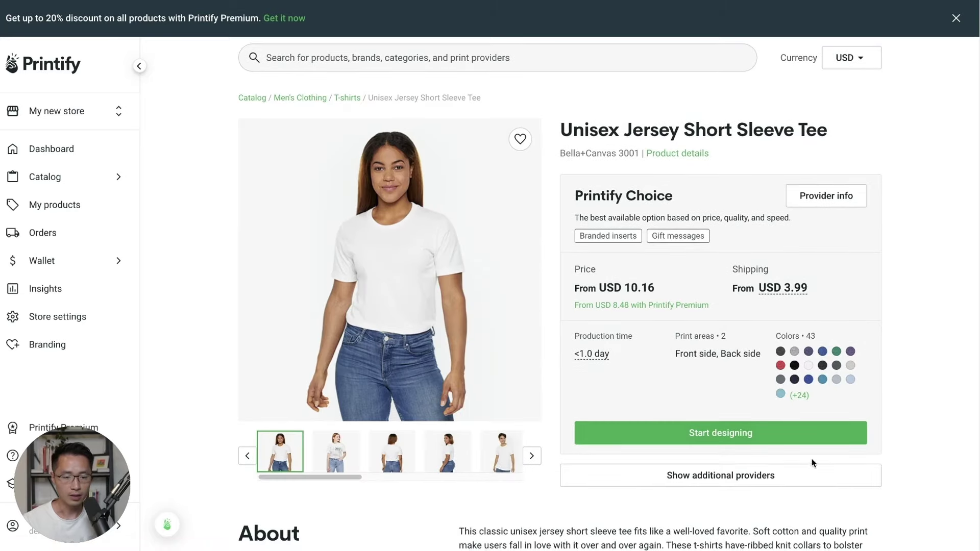
# Start designing the tee with Printify Choice, decline the product creator tour, and leave the design editor.
pyautogui.click(737, 441)
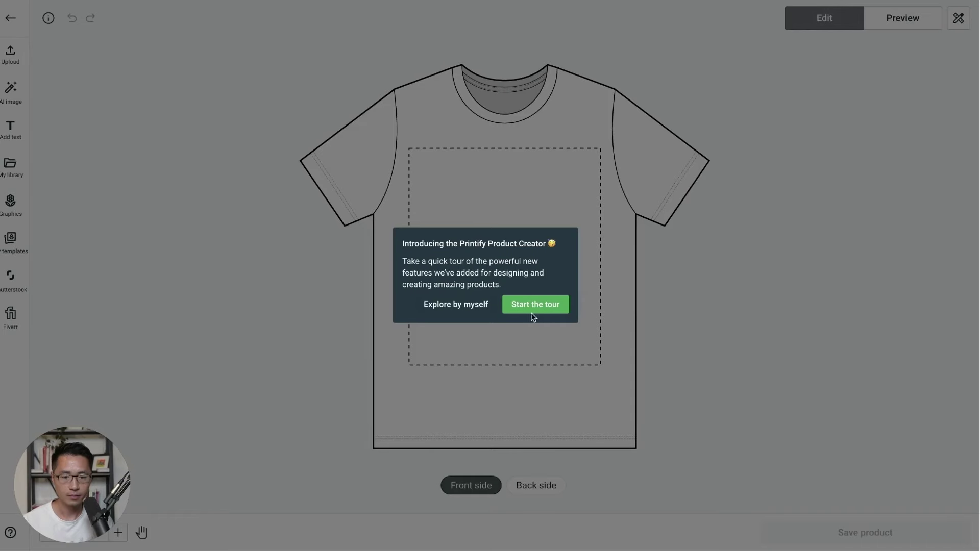
pyautogui.click(456, 309)
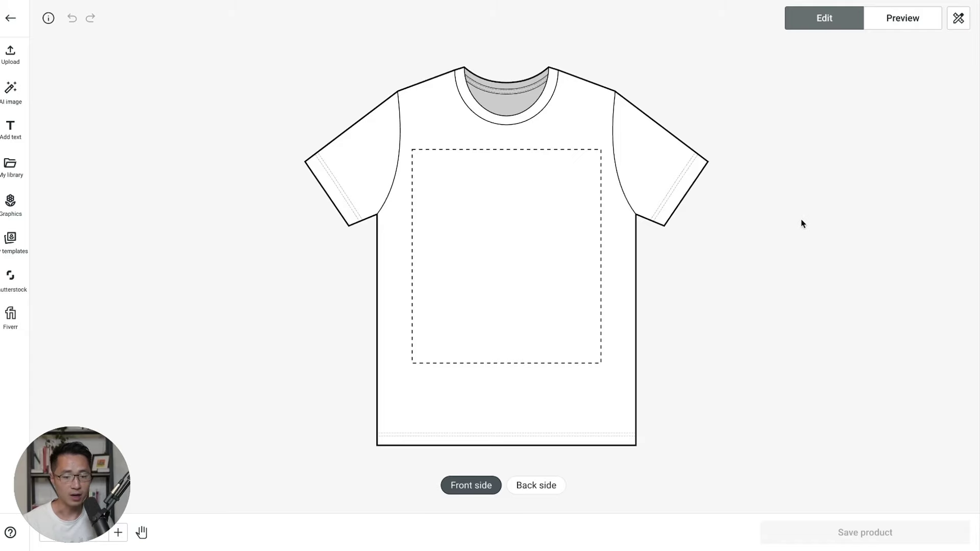
pyautogui.click(10, 18)
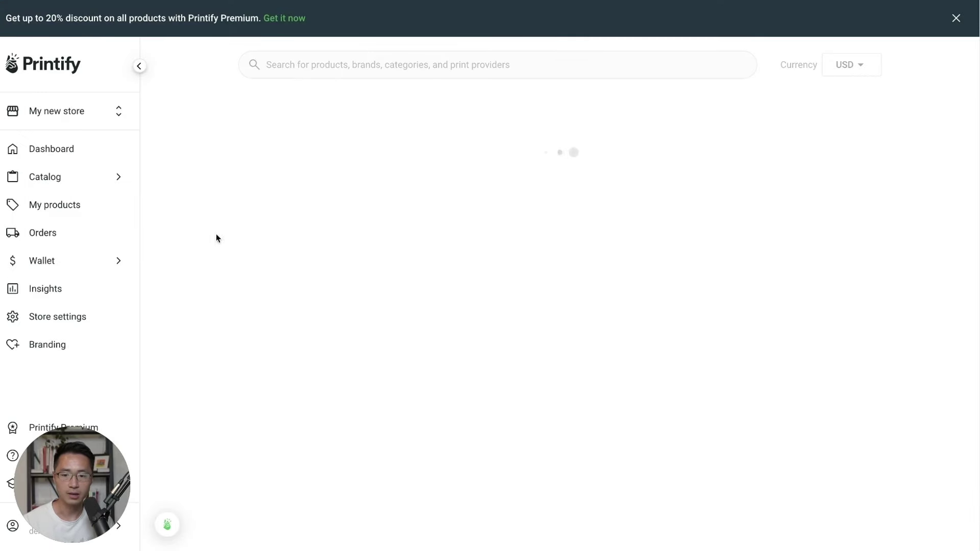
# Review the store's product list and the Orders page with its order status filters.
pyautogui.click(51, 207)
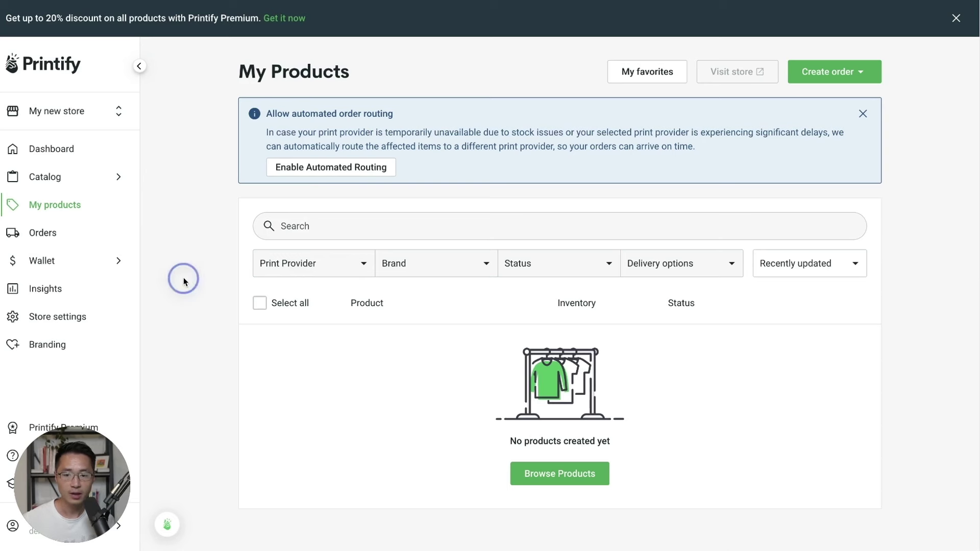
pyautogui.click(44, 234)
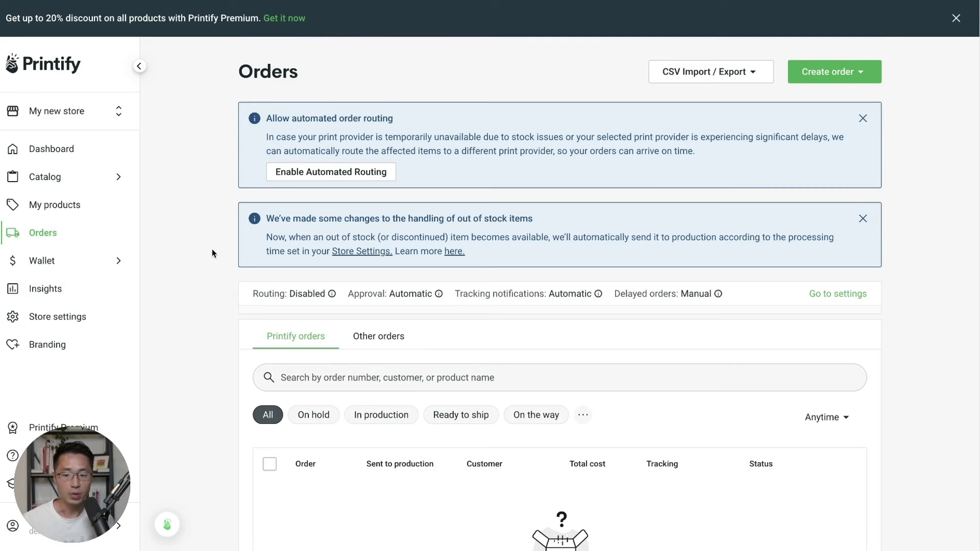
pyautogui.scroll(-4, 213, 250)
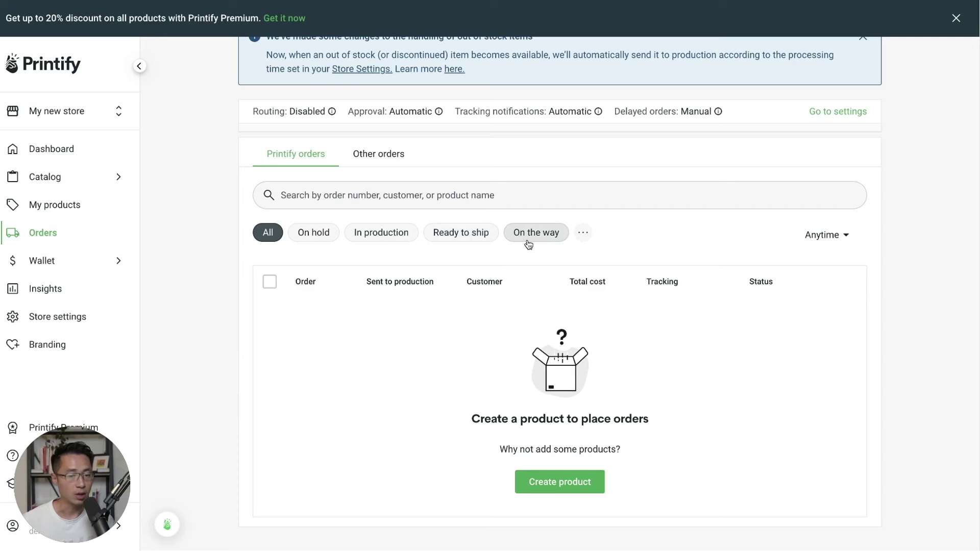
# Open the wallet's Payments page and examine the Printify Balance, payment card and billing currency options.
pyautogui.click(55, 262)
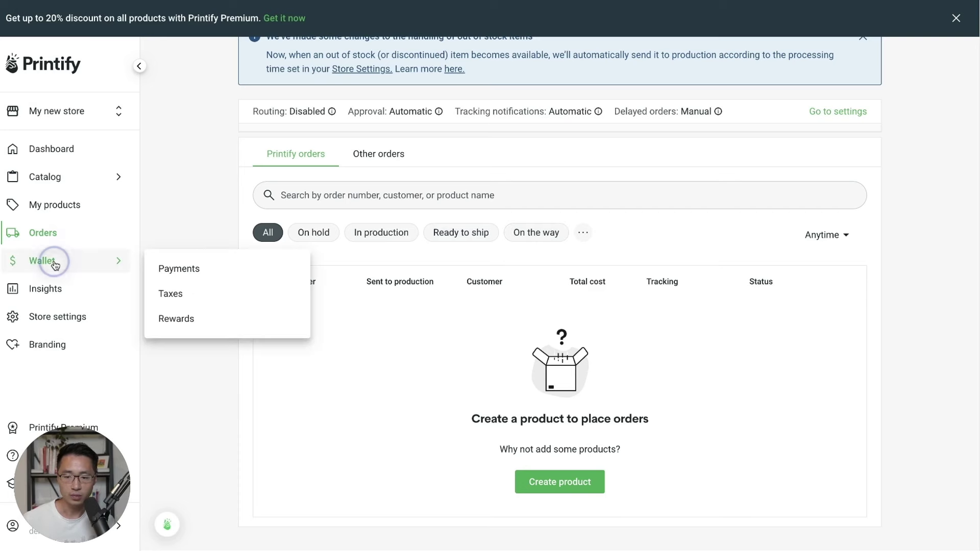
pyautogui.click(192, 268)
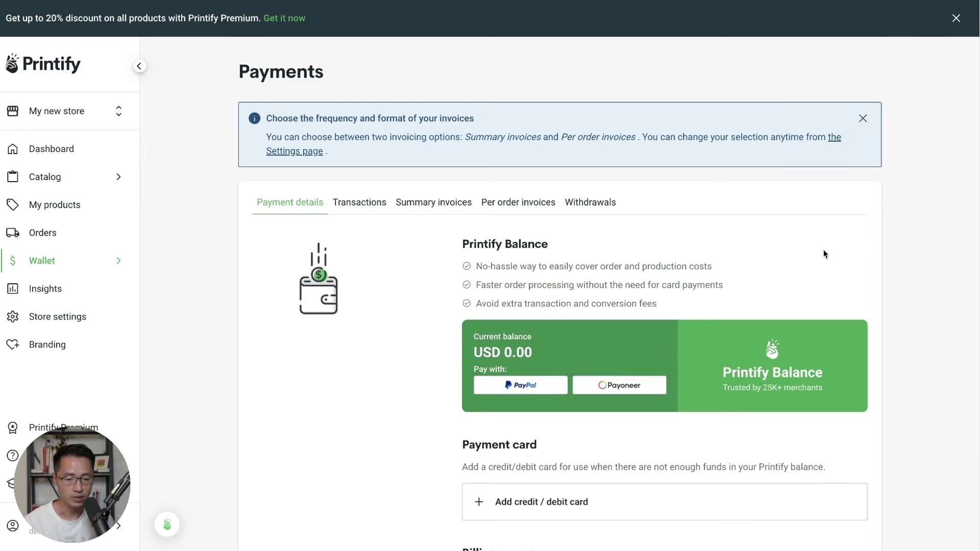
pyautogui.scroll(-2, 827, 246)
pyautogui.scroll(-1, 833, 228)
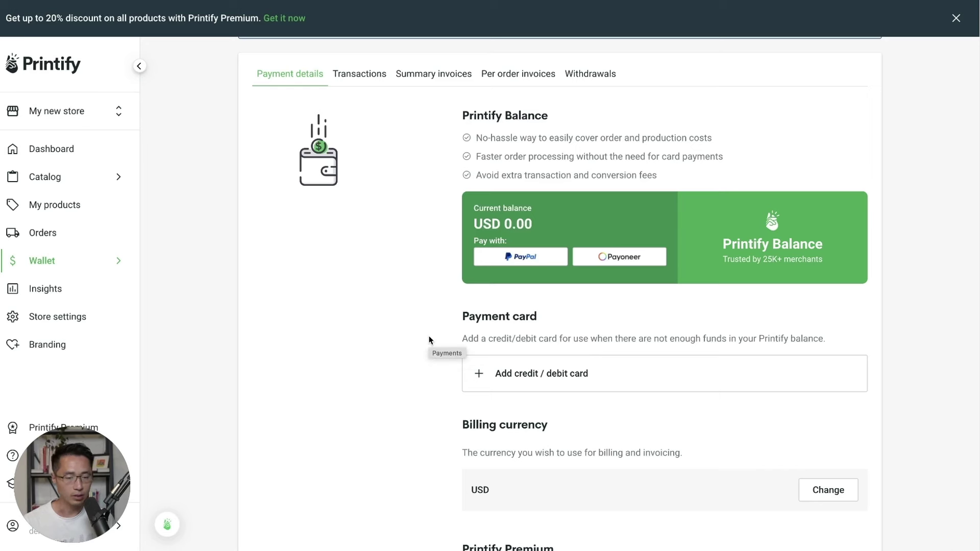
# Open the wallet's Taxes page and review the EU, Norway and UK VAT section and the USA sales tax information.
pyautogui.scroll(1, 421, 337)
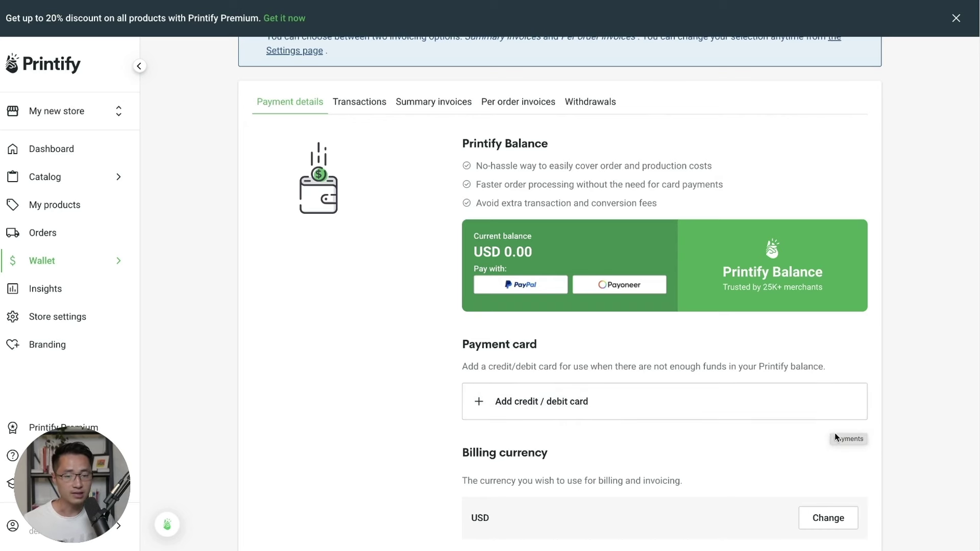
pyautogui.scroll(1, 897, 319)
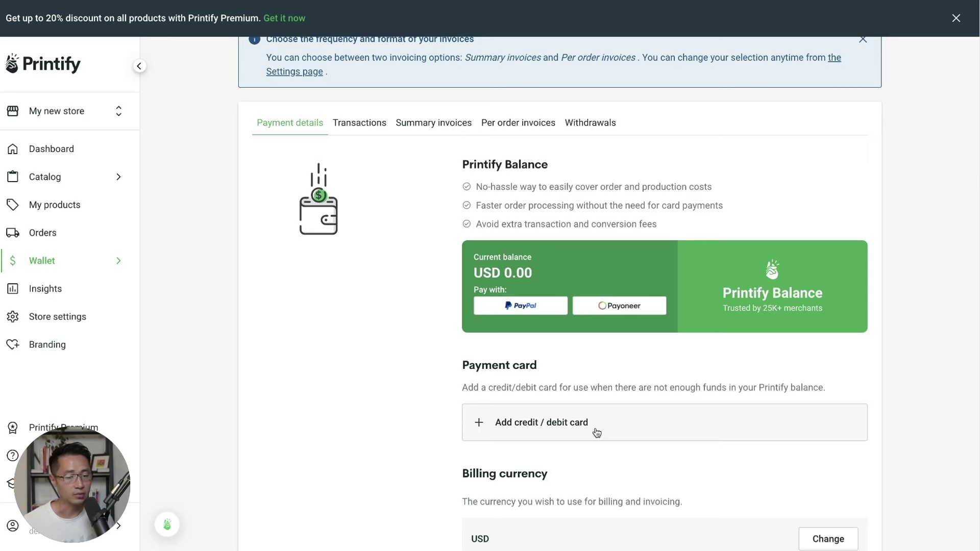
pyautogui.scroll(2, 286, 337)
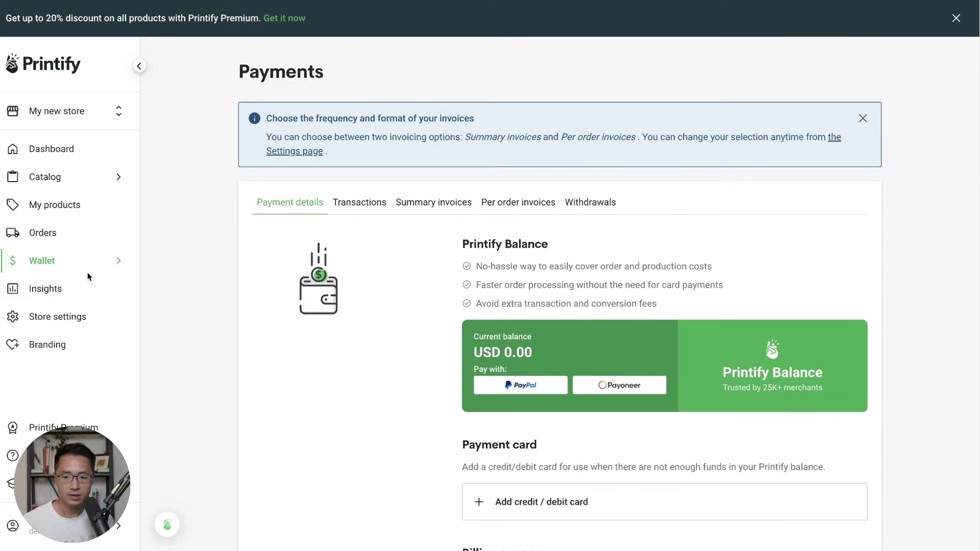
pyautogui.moveTo(79, 264)
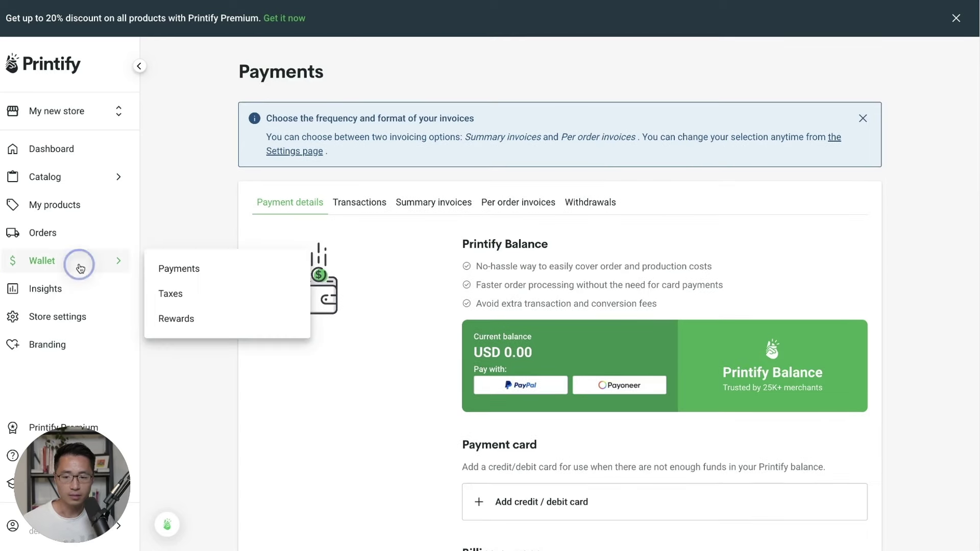
pyautogui.click(175, 295)
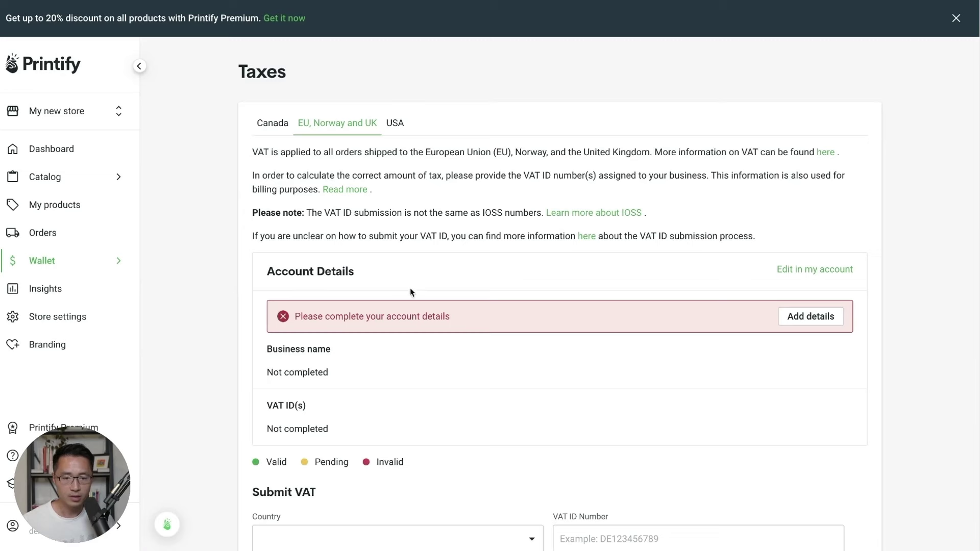
pyautogui.scroll(-3, 366, 327)
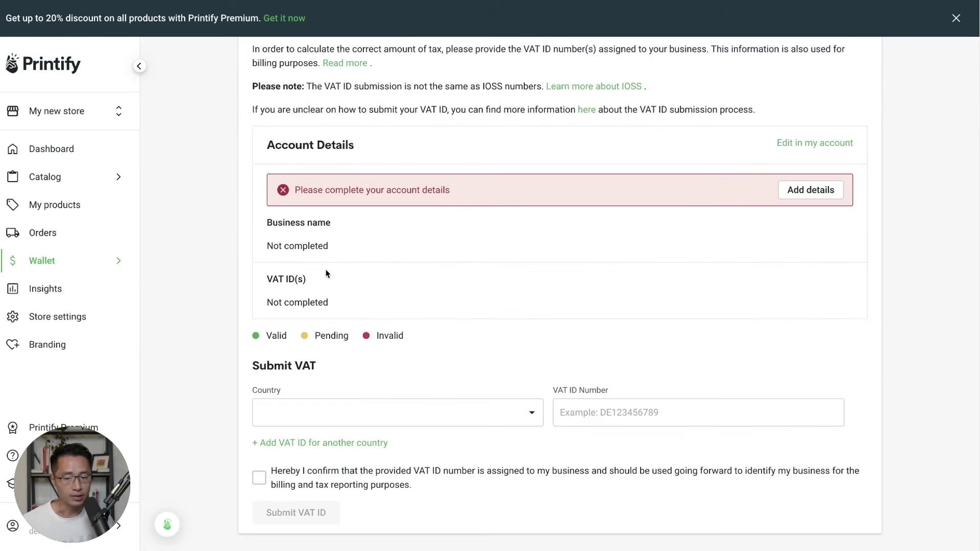
pyautogui.scroll(3, 263, 324)
pyautogui.click(396, 124)
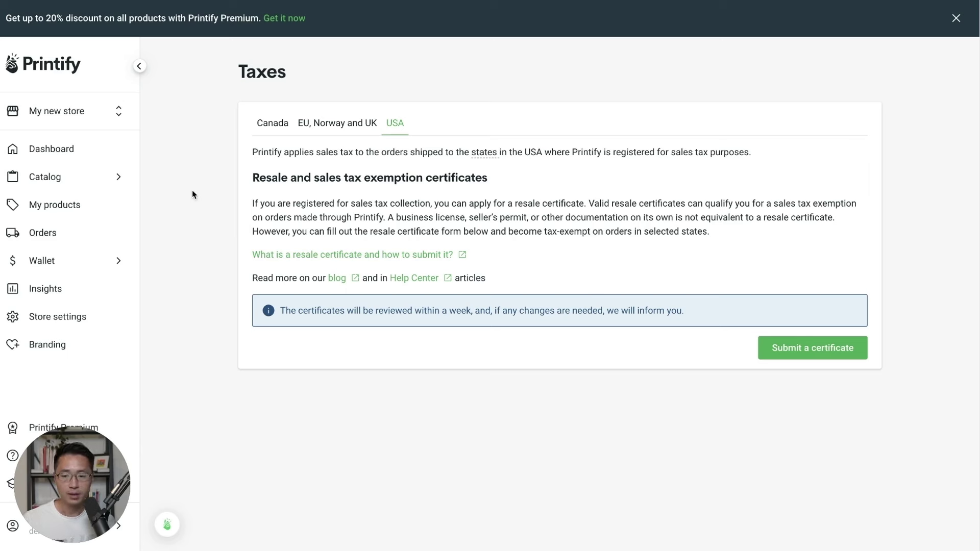
# Open the Insights page and read the requirements for unlocking seller statistics.
pyautogui.click(75, 292)
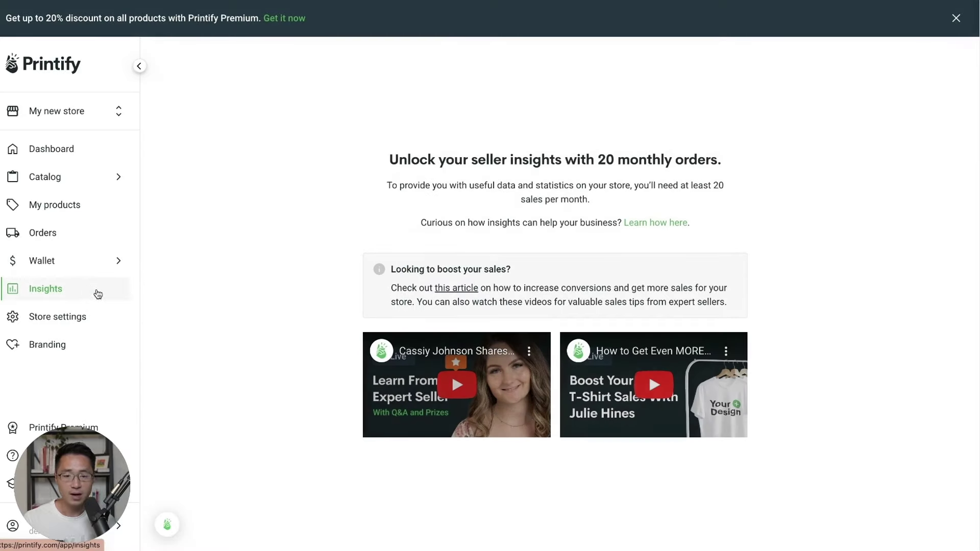
pyautogui.click(342, 146)
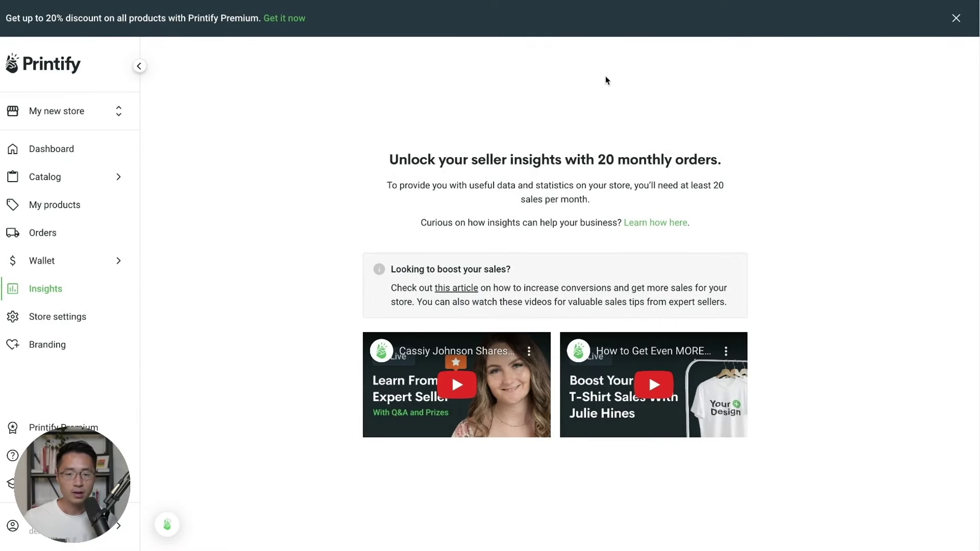
pyautogui.moveTo(683, 188); pyautogui.dragTo(768, 199)
pyautogui.click(768, 199)
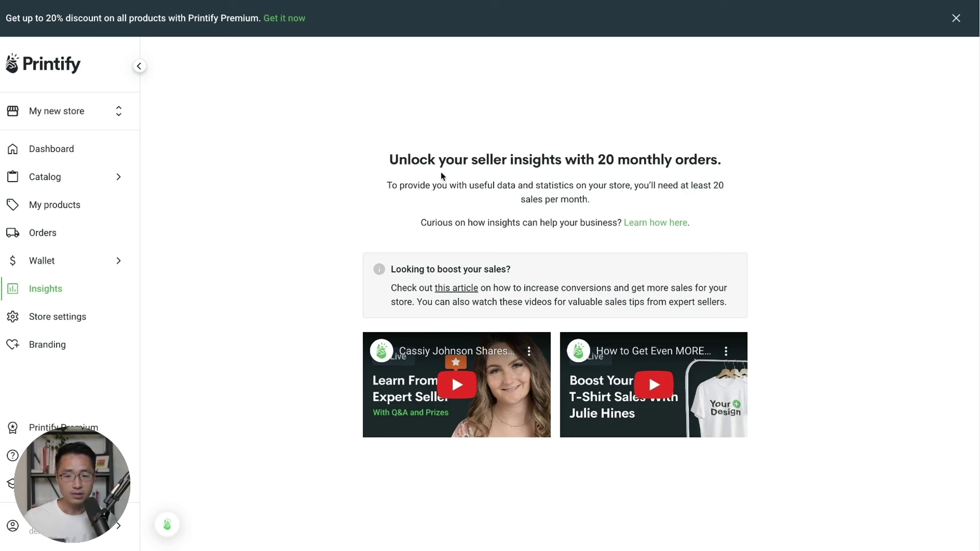
# Open the store settings and review the store name and ship from address options.
pyautogui.click(58, 323)
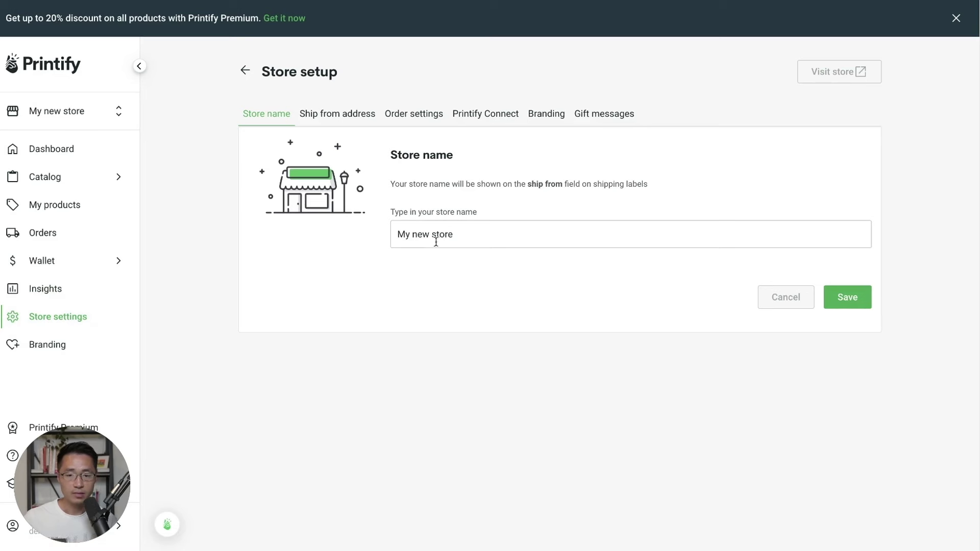
pyautogui.moveTo(469, 237); pyautogui.dragTo(375, 237)
pyautogui.click(352, 280)
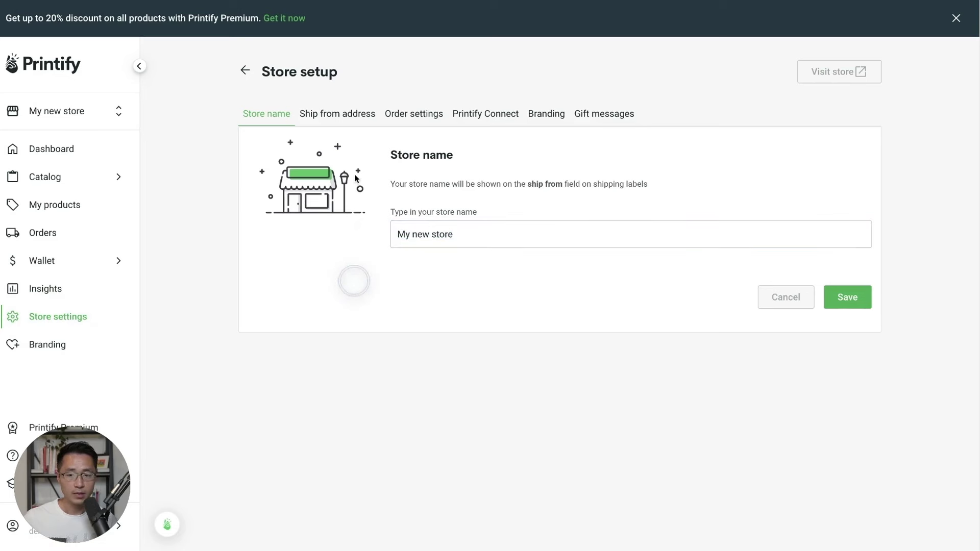
pyautogui.click(339, 119)
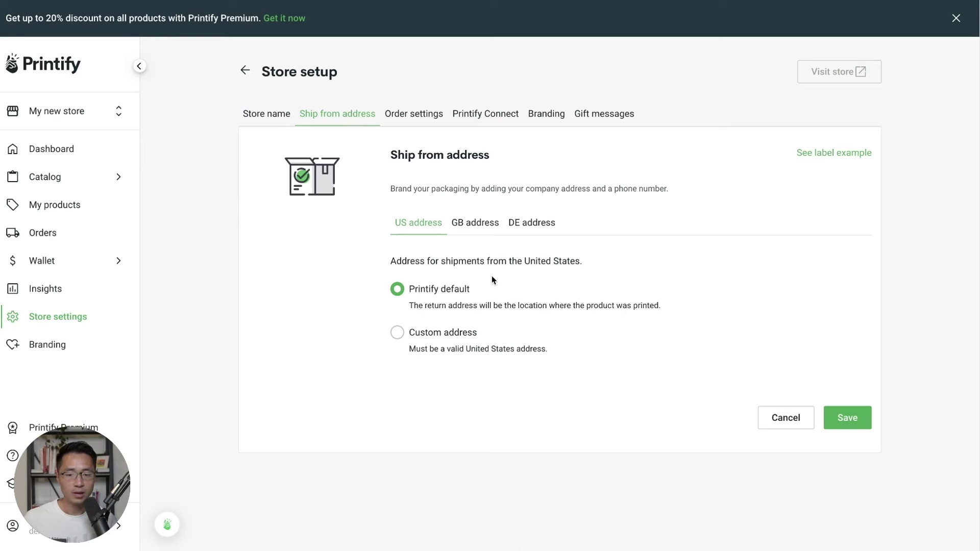
# Review the store's order routing, approval, tracking, delayed order and daily update settings, and save them as they are.
pyautogui.click(402, 114)
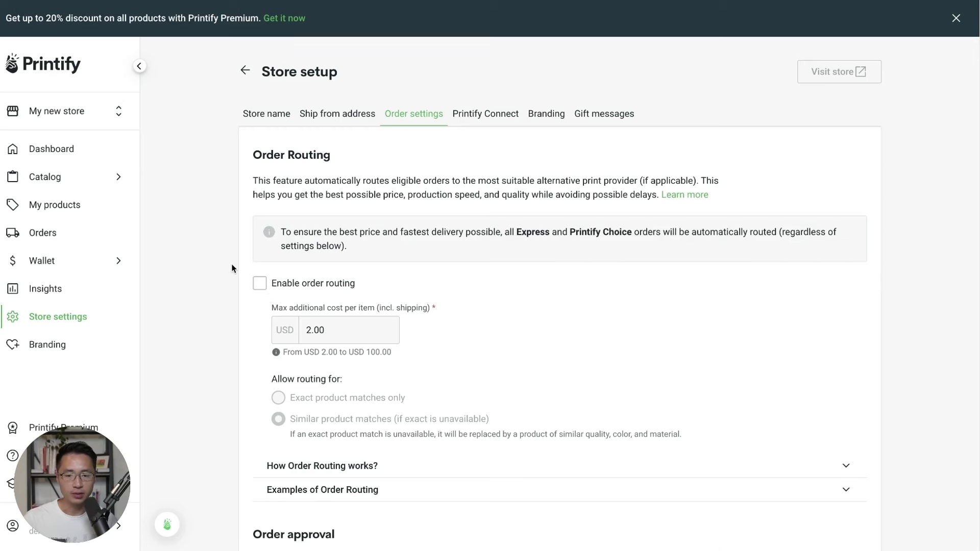
pyautogui.scroll(-1, 231, 268)
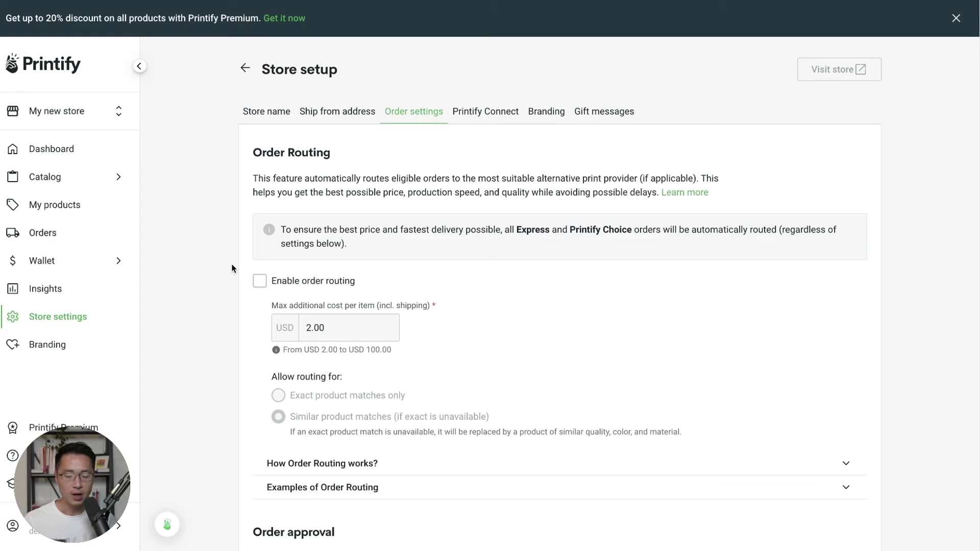
pyautogui.scroll(1, 232, 269)
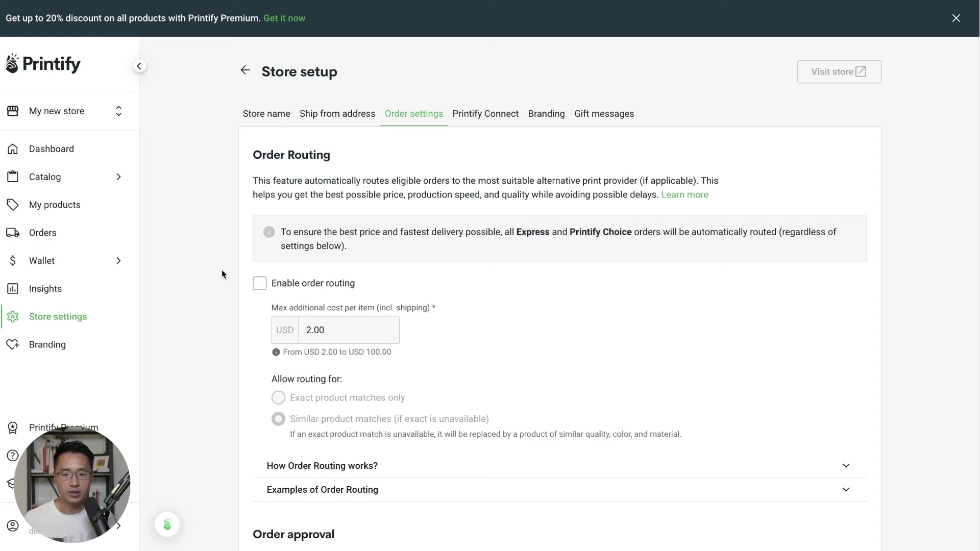
pyautogui.scroll(-6, 220, 273)
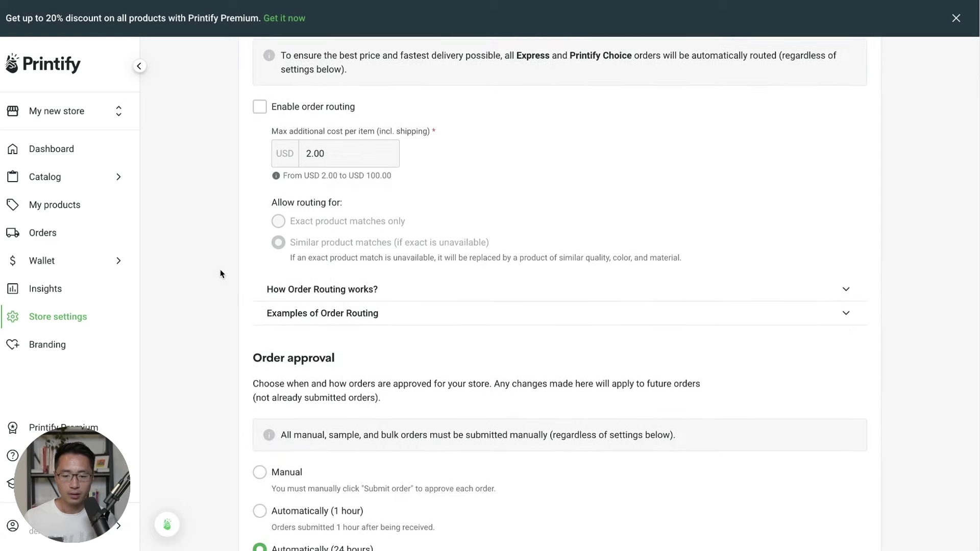
pyautogui.scroll(-2, 220, 274)
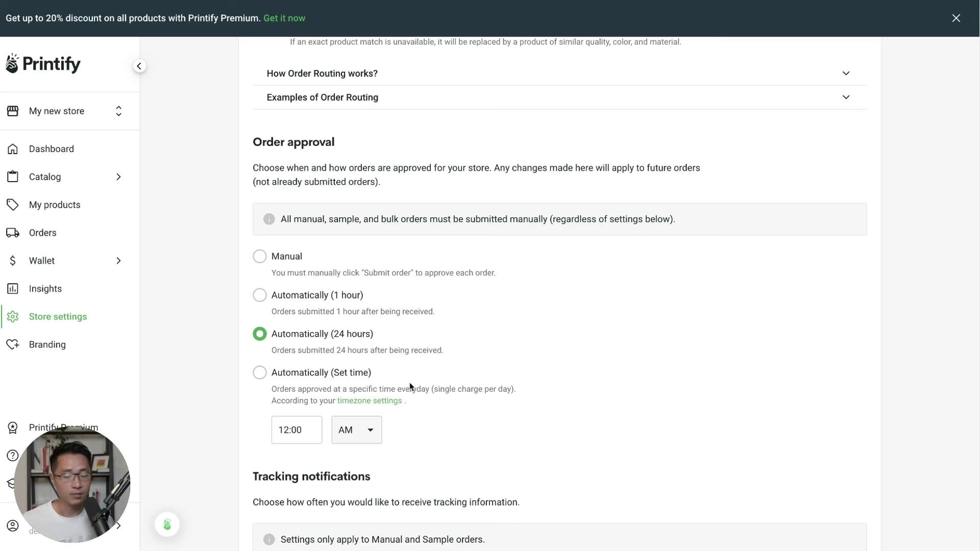
pyautogui.scroll(-1, 444, 304)
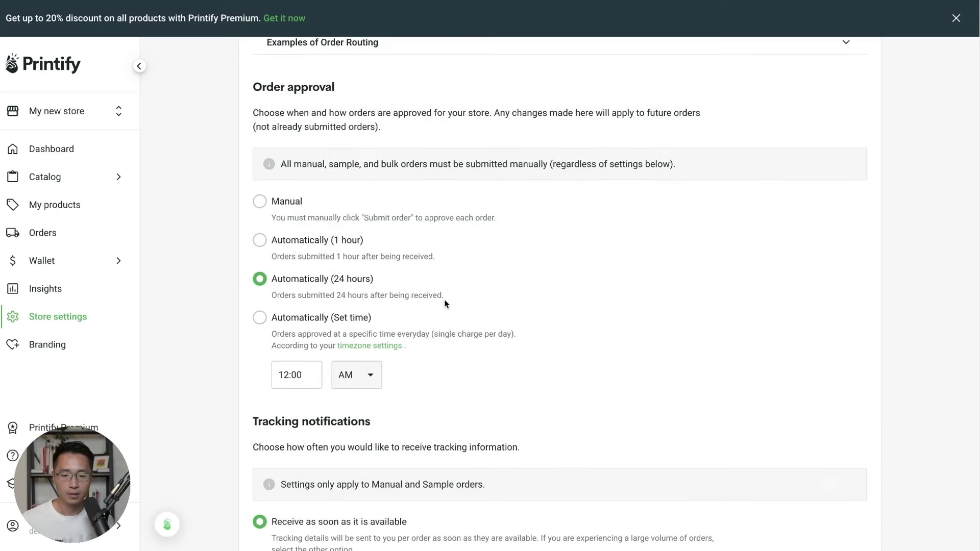
pyautogui.scroll(-5, 445, 303)
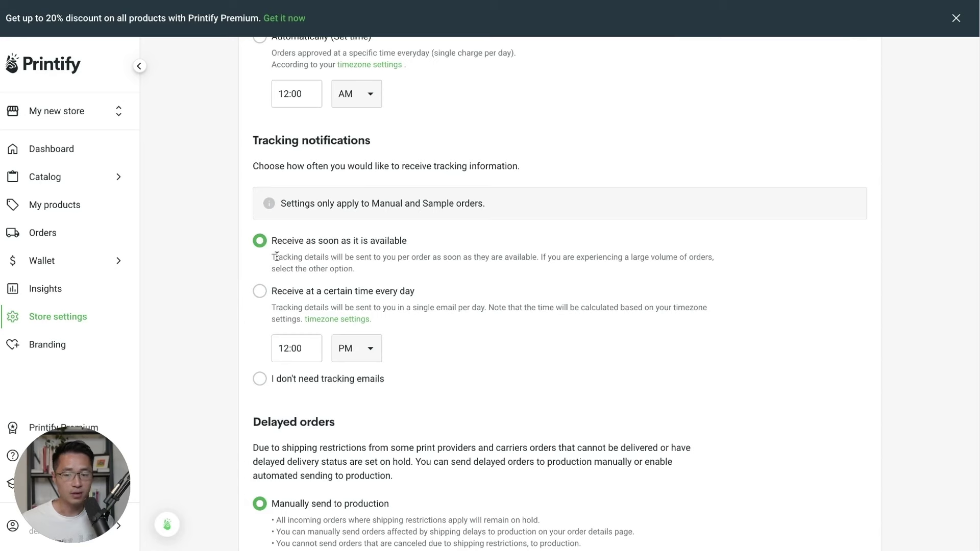
pyautogui.scroll(-4, 449, 255)
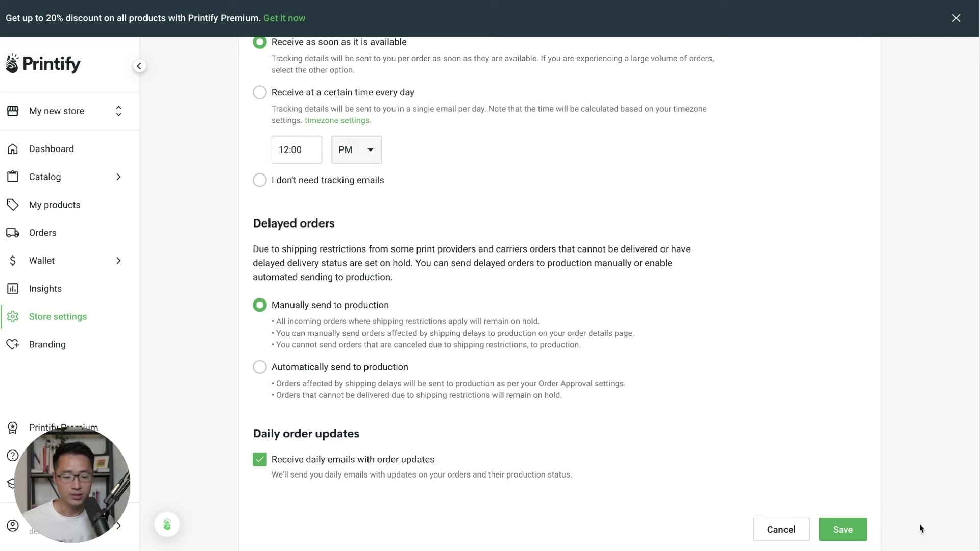
pyautogui.click(843, 531)
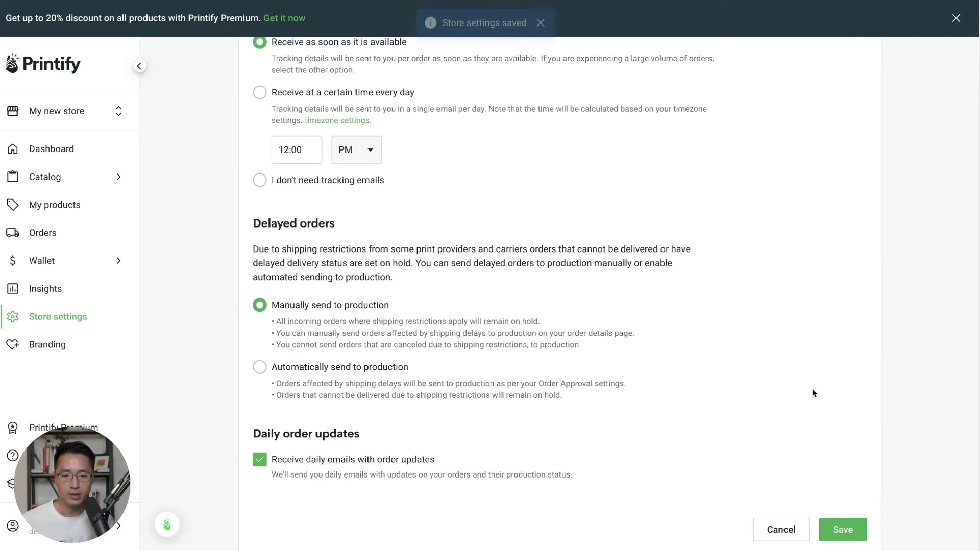
# Open the Branding page and examine the package inserts and neck labels offers.
pyautogui.click(47, 345)
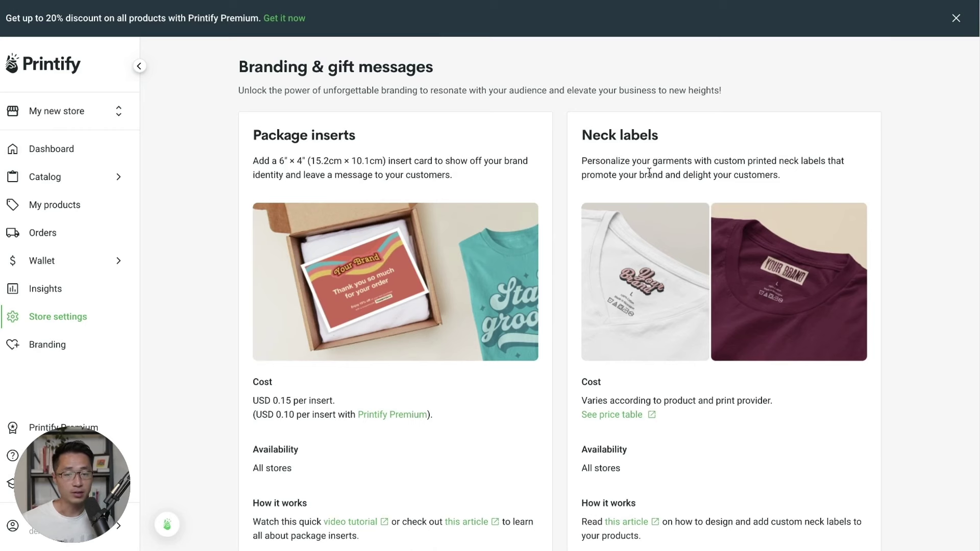
pyautogui.scroll(-1, 564, 190)
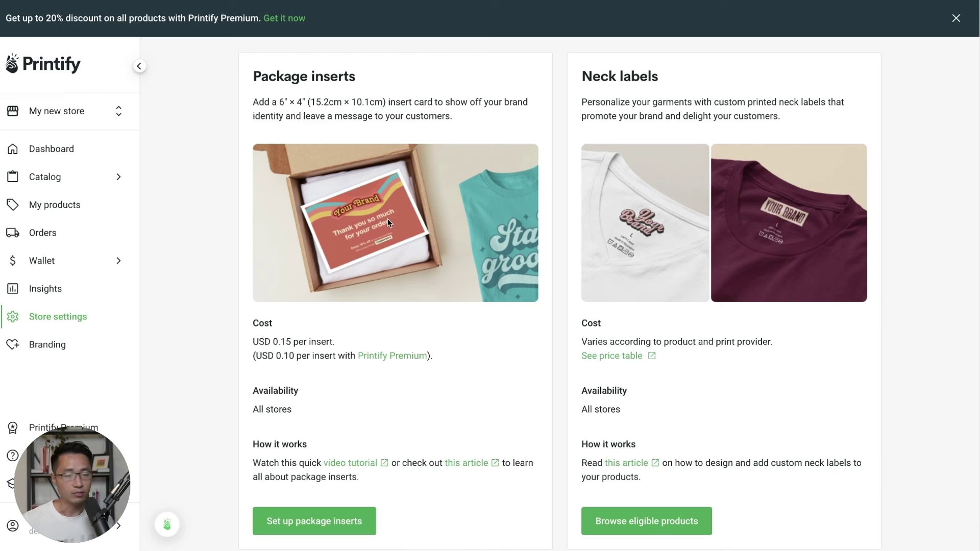
pyautogui.scroll(1, 403, 219)
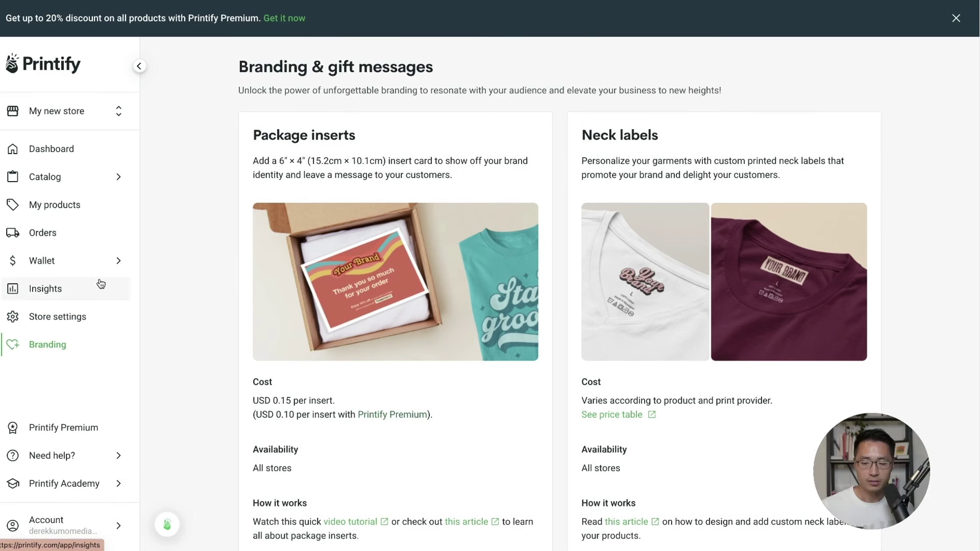
pyautogui.click(76, 381)
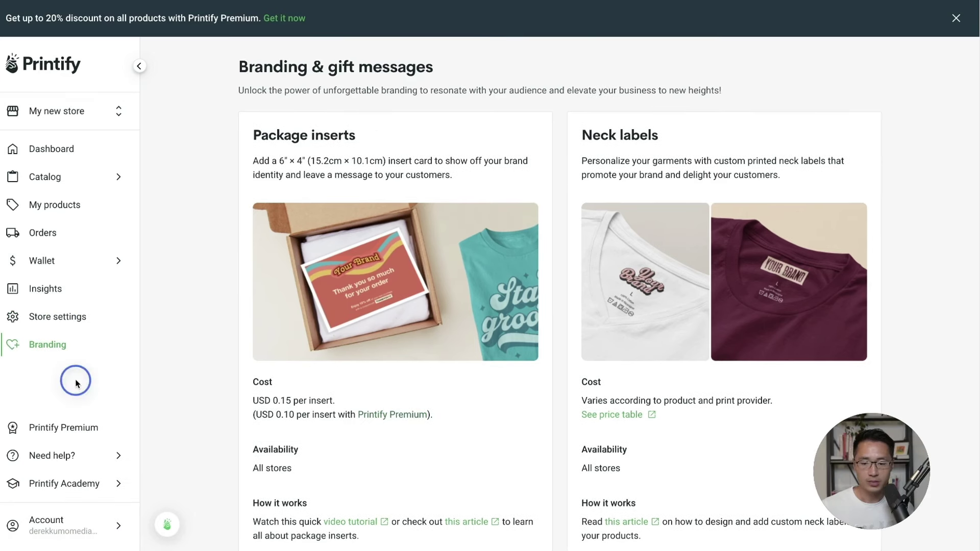
# Open the Printify Premium plans, switch to yearly pricing, and read the discount benefit and the Printify Connect explanation.
pyautogui.click(42, 437)
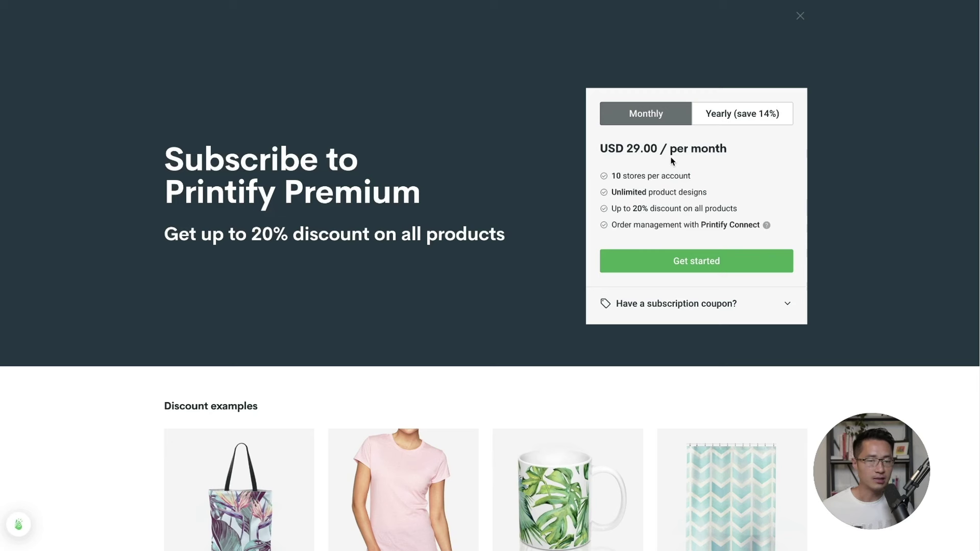
pyautogui.click(713, 125)
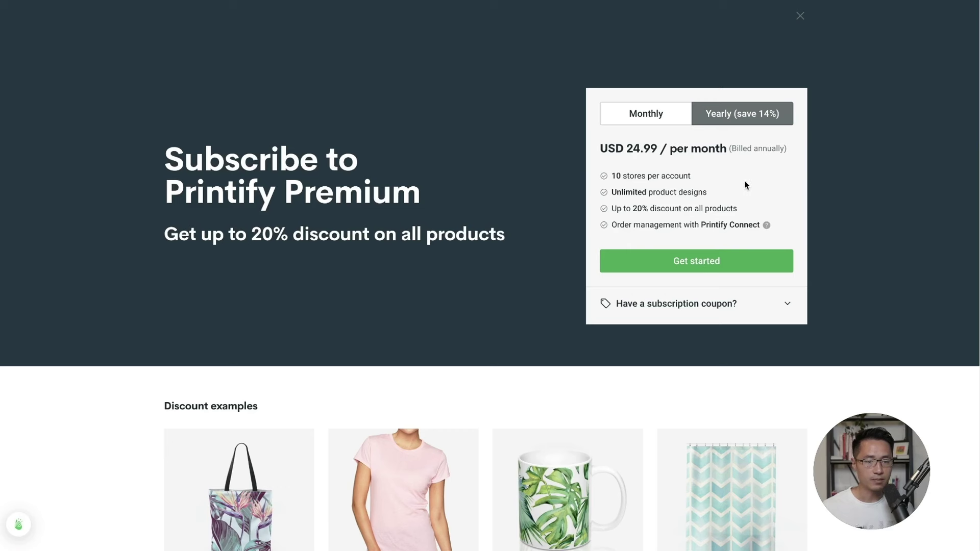
pyautogui.click(642, 210)
pyautogui.moveTo(643, 210); pyautogui.dragTo(740, 210)
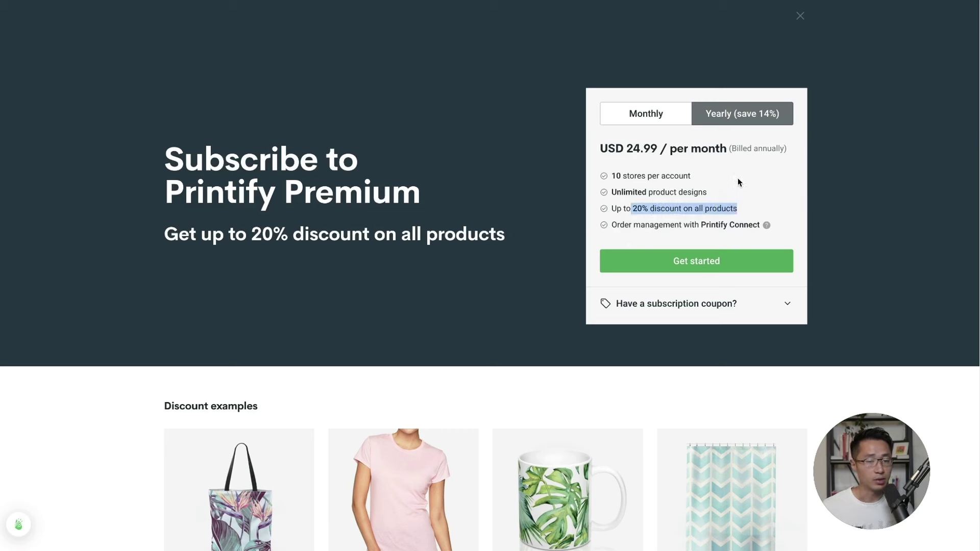
pyautogui.click(682, 225)
pyautogui.moveTo(613, 226); pyautogui.dragTo(761, 226)
pyautogui.click(727, 230)
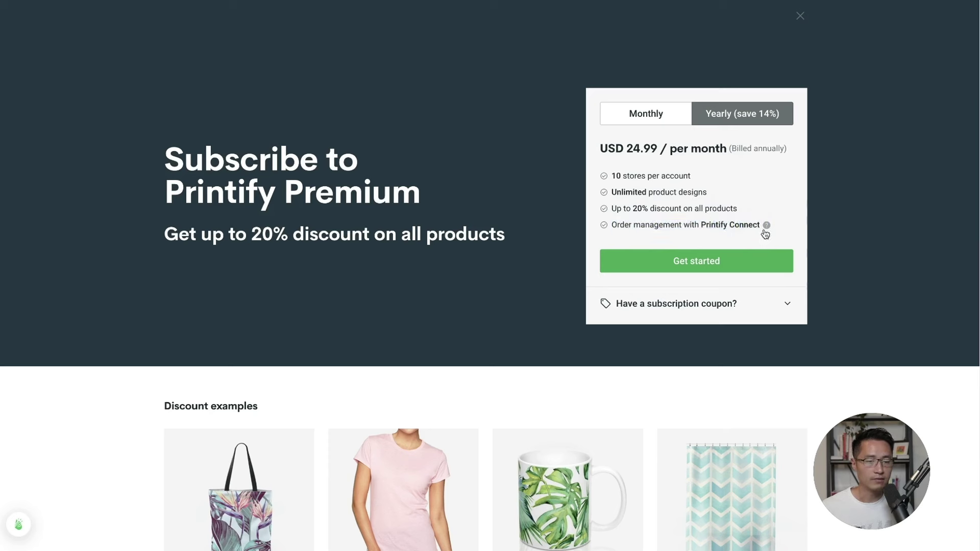
pyautogui.moveTo(767, 226)
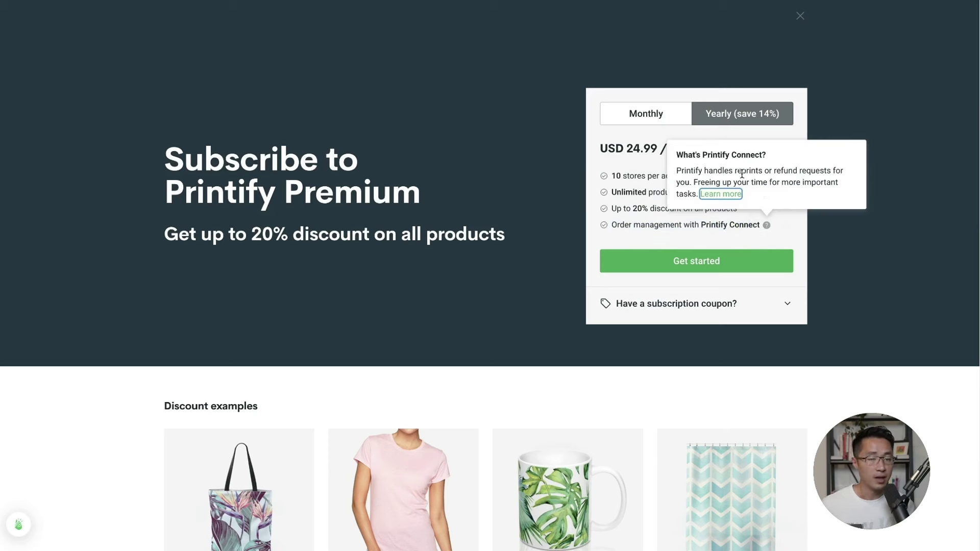
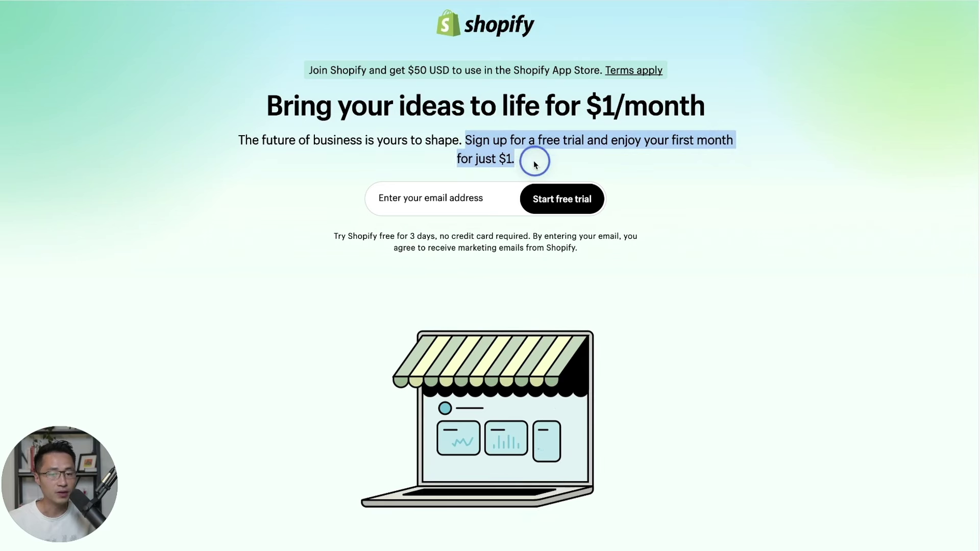
# On Shopify's trial sign-up page, fill in the account email address and start the free trial.
pyautogui.click(610, 164)
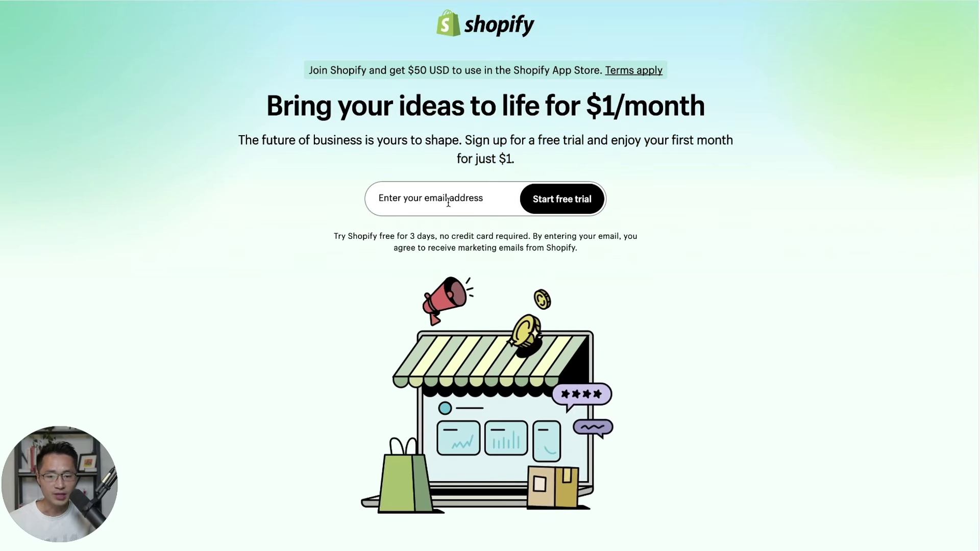
pyautogui.click(461, 188)
pyautogui.hotkey('ctrl', 'v')
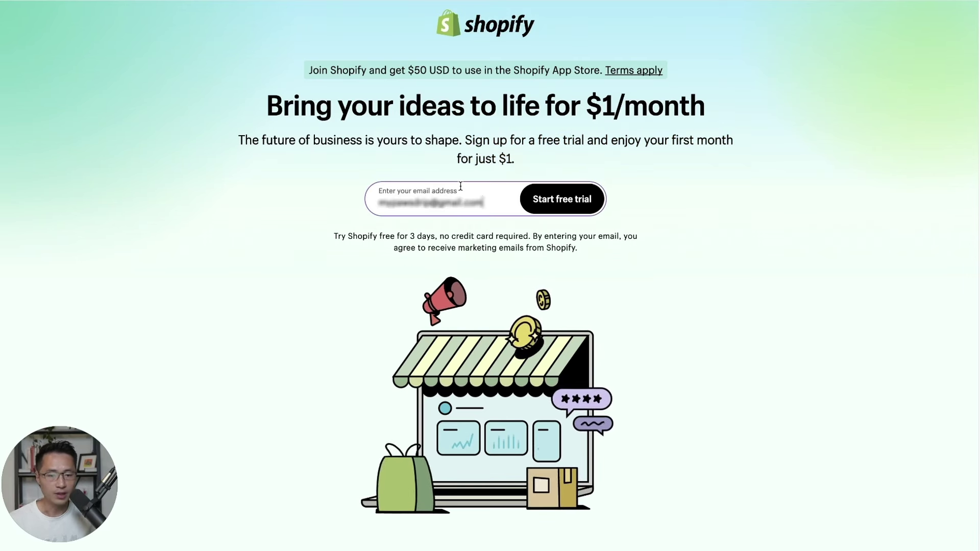
pyautogui.click(561, 207)
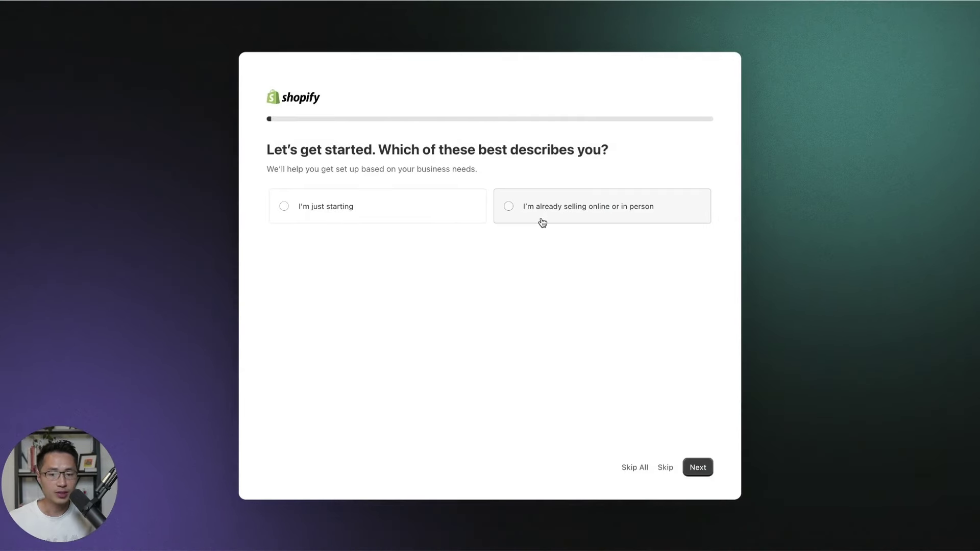
# Skip all the onboarding questions, keep United States as the business location, and sign up for Shopify with the existing Google account.
pyautogui.click(624, 468)
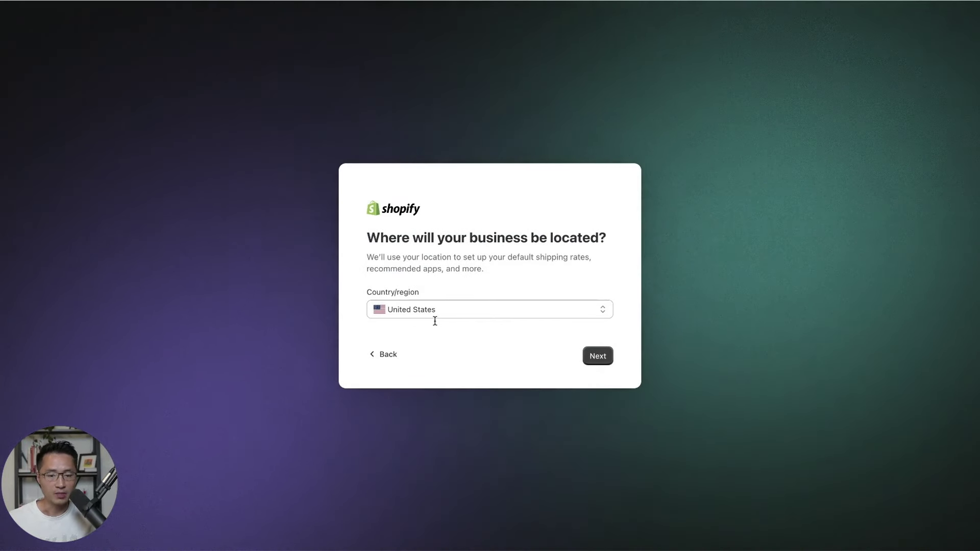
pyautogui.click(598, 357)
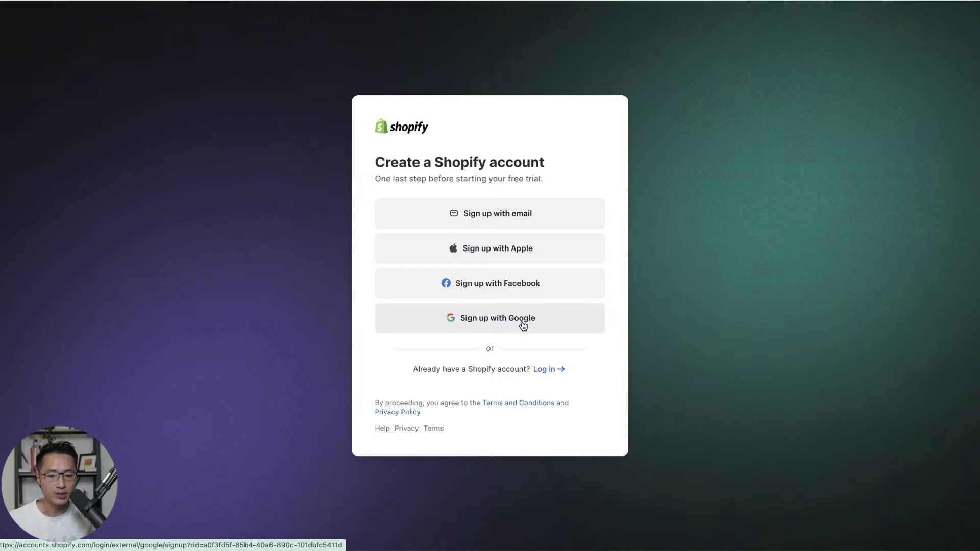
pyautogui.click(499, 323)
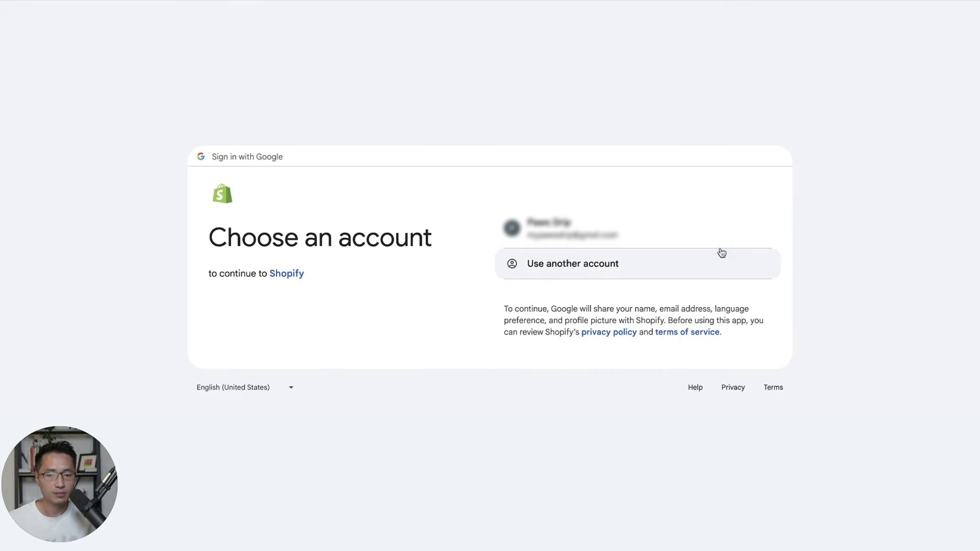
pyautogui.click(683, 237)
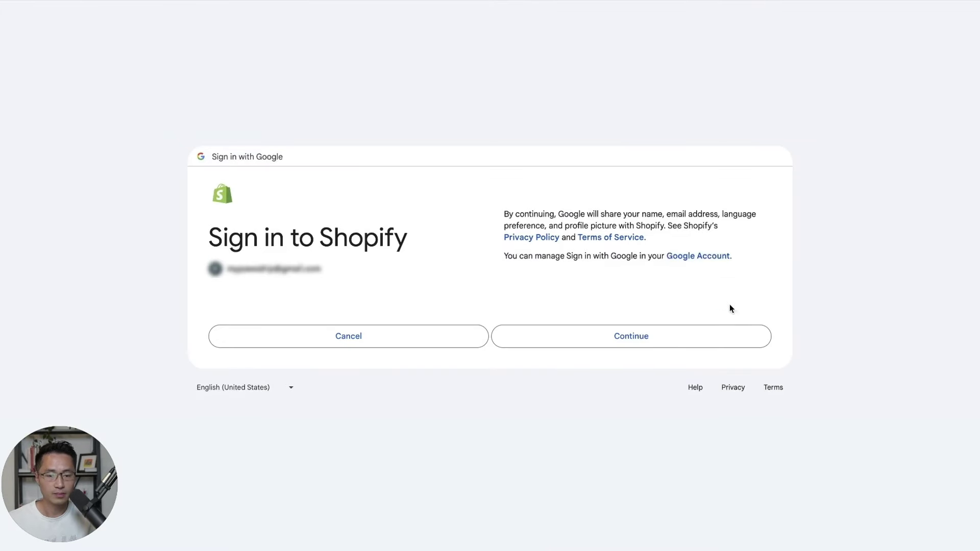
pyautogui.click(652, 346)
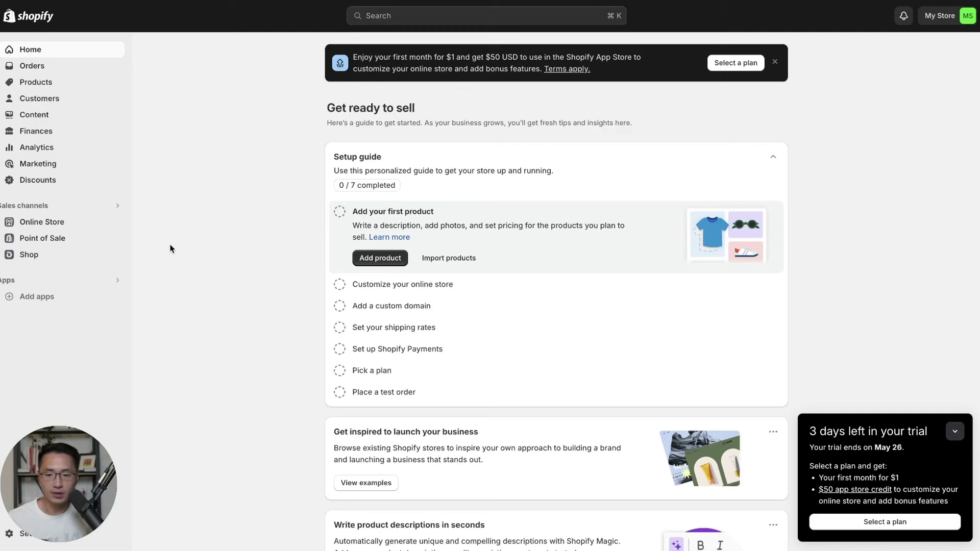
# Install the Printify: Print on Demand app from the recommended apps and approve its requested data access.
pyautogui.click(173, 260)
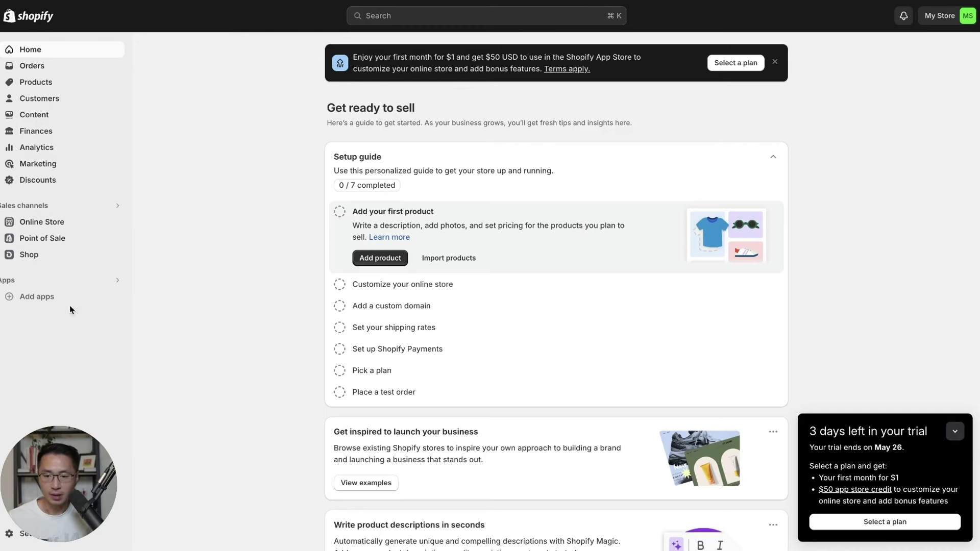
pyautogui.click(35, 300)
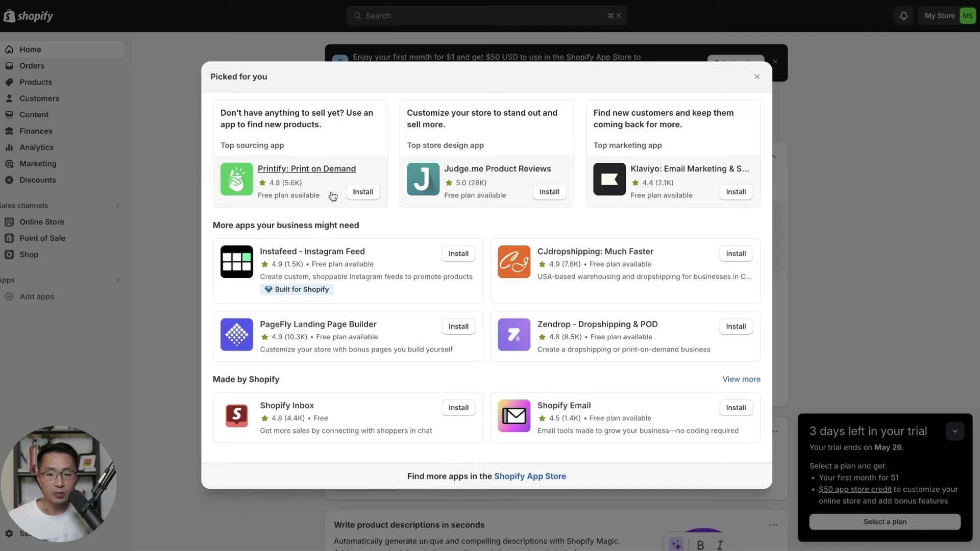
pyautogui.click(361, 196)
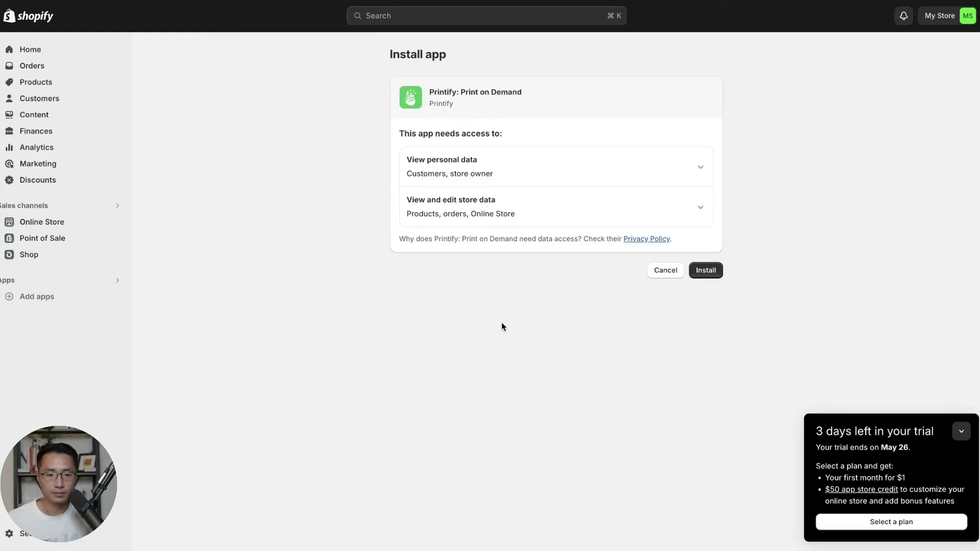
pyautogui.click(713, 272)
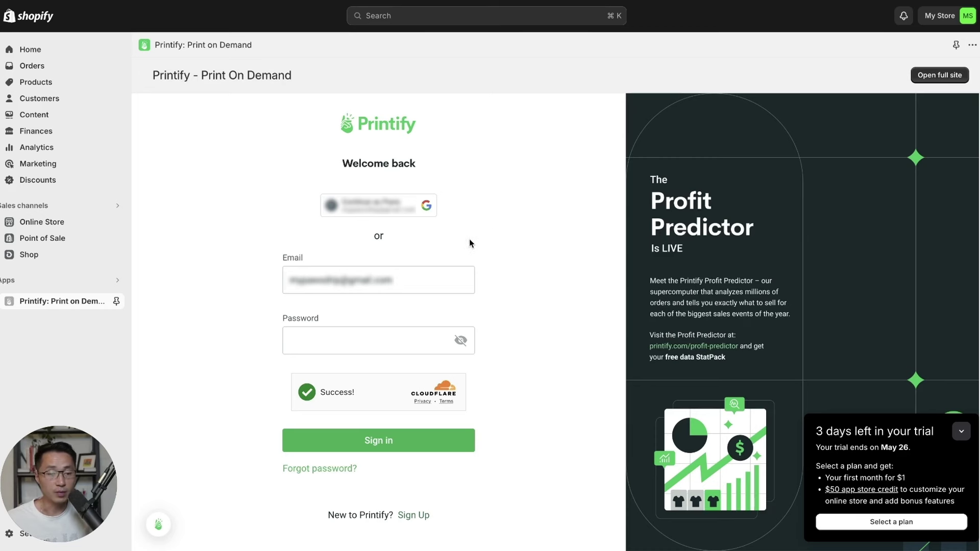
# Sign in to the Printify app with the Google account and pin the app in the store's navigation.
pyautogui.click(429, 209)
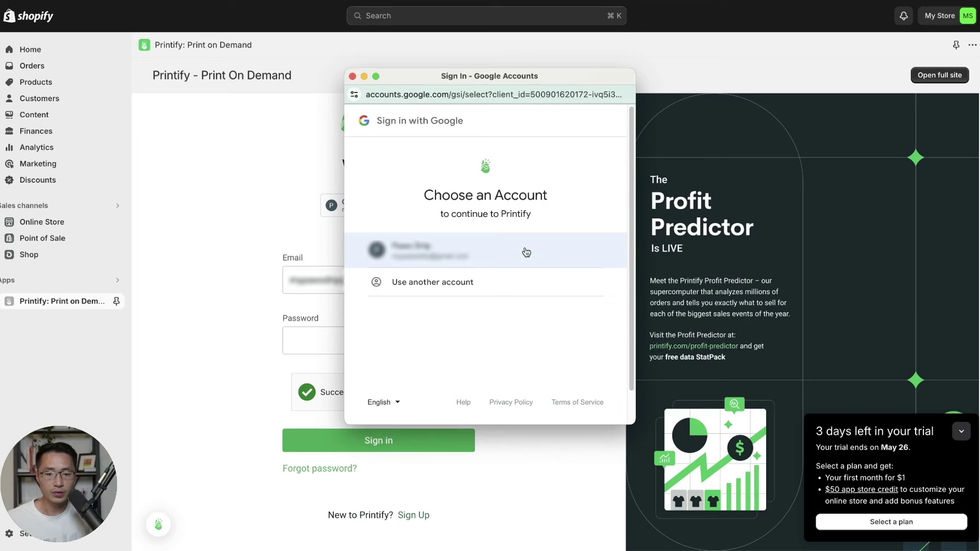
pyautogui.click(547, 249)
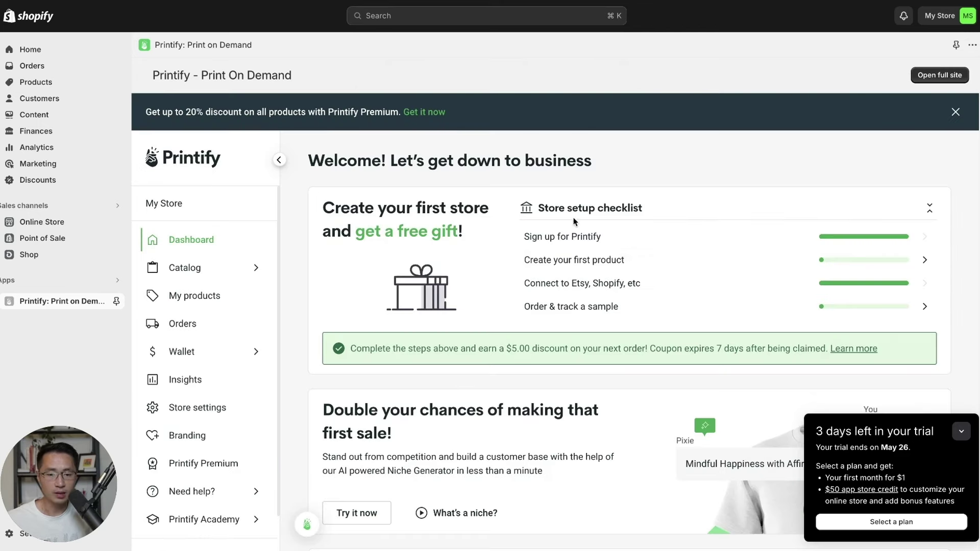
pyautogui.scroll(-1, 644, 246)
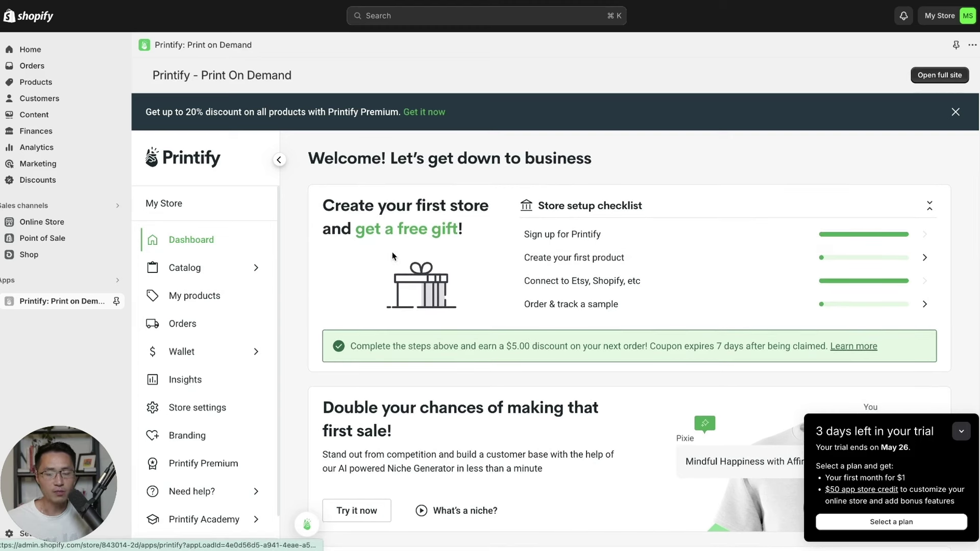
pyautogui.scroll(1, 530, 205)
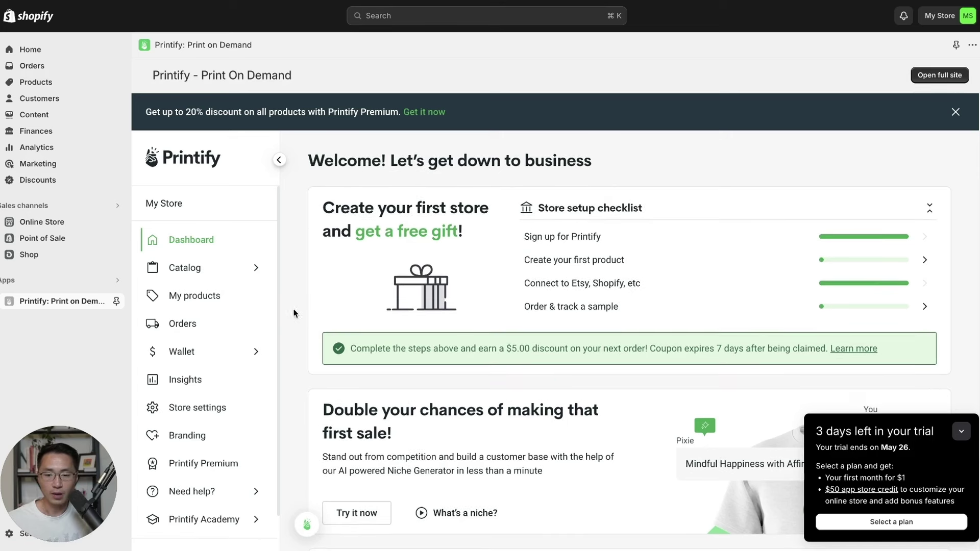
pyautogui.click(117, 303)
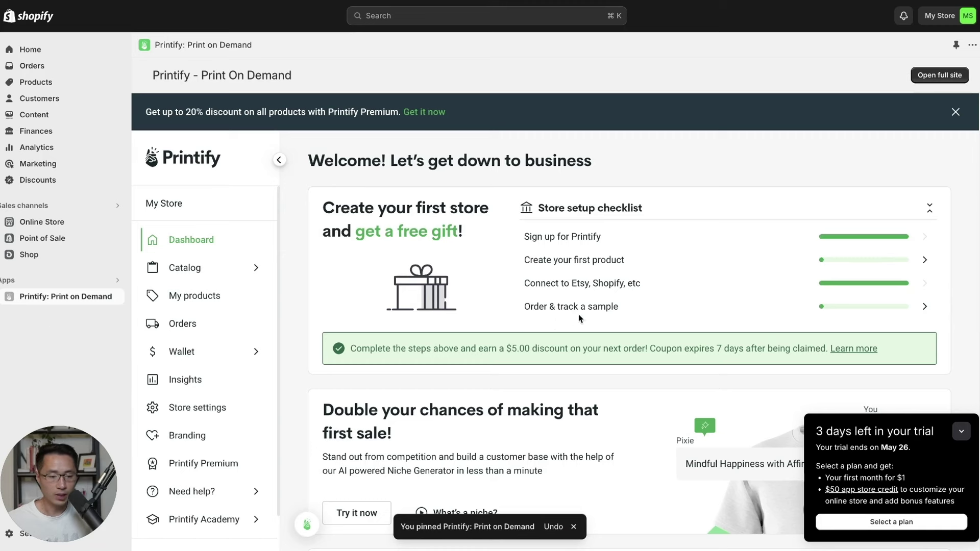
# Select the Basic plan at $1 for the first month and subscribe to it with monthly billing.
pyautogui.click(917, 526)
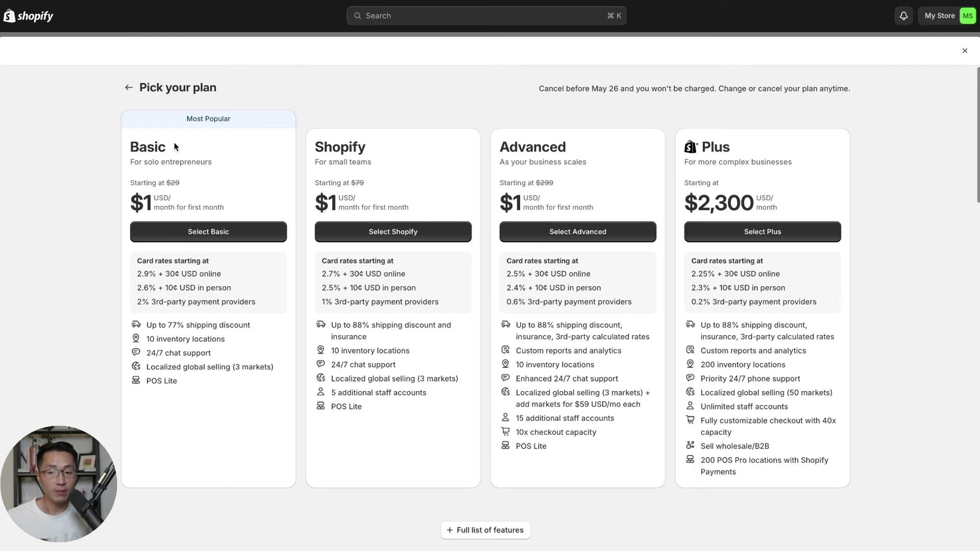
pyautogui.doubleClick(141, 148)
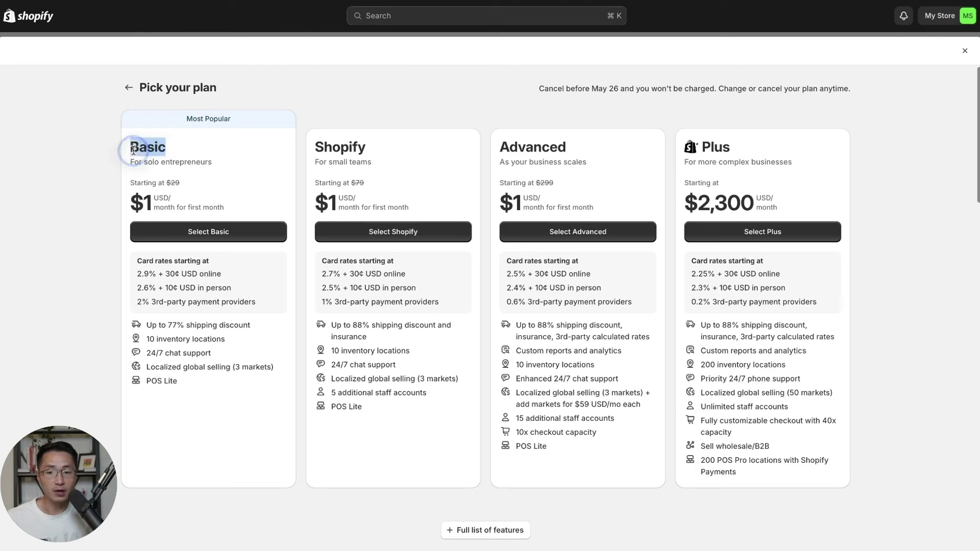
pyautogui.click(182, 149)
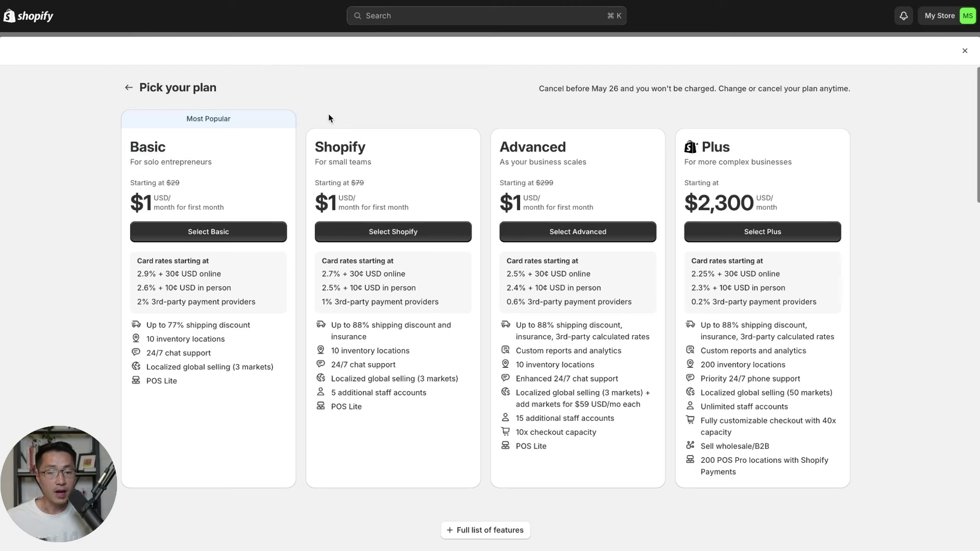
pyautogui.doubleClick(131, 149)
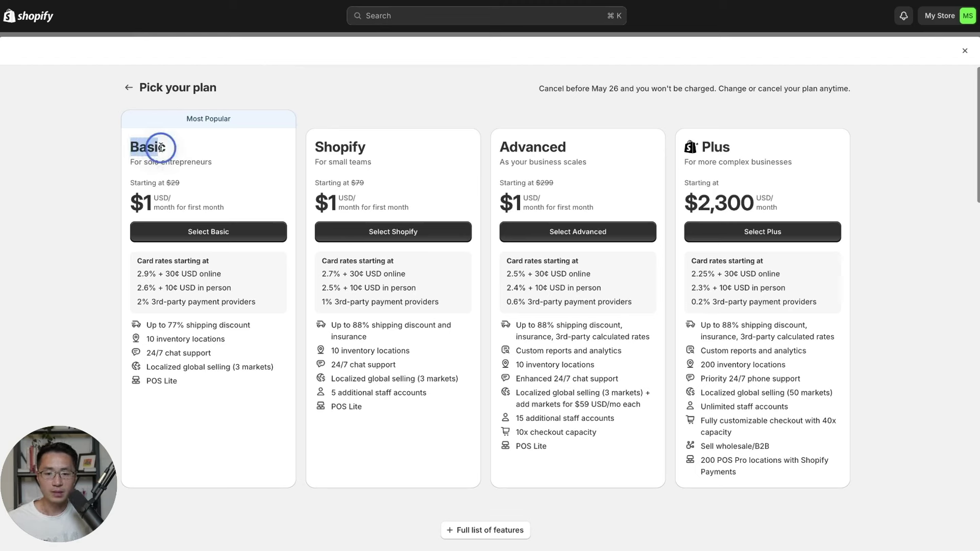
pyautogui.click(132, 205)
pyautogui.moveTo(133, 205); pyautogui.dragTo(242, 210)
pyautogui.click(242, 210)
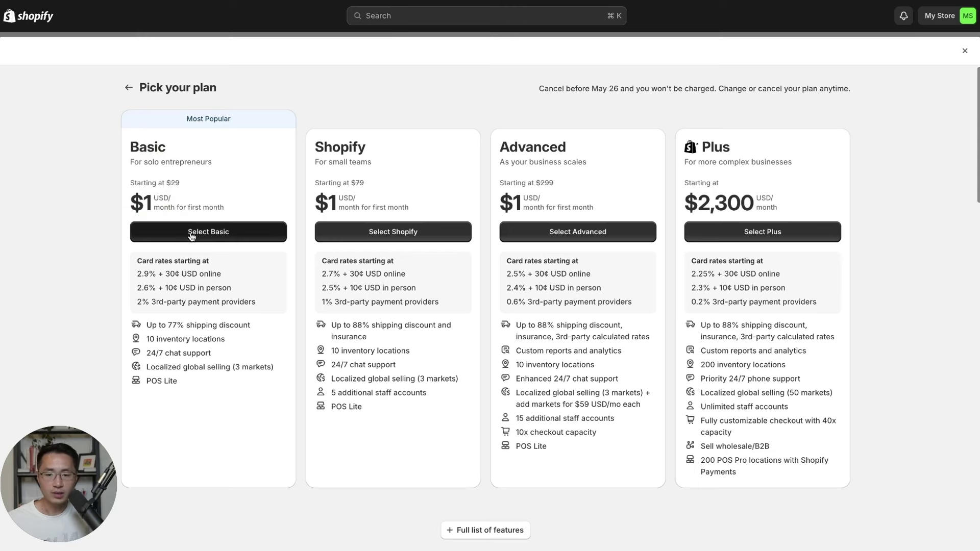
pyautogui.click(214, 232)
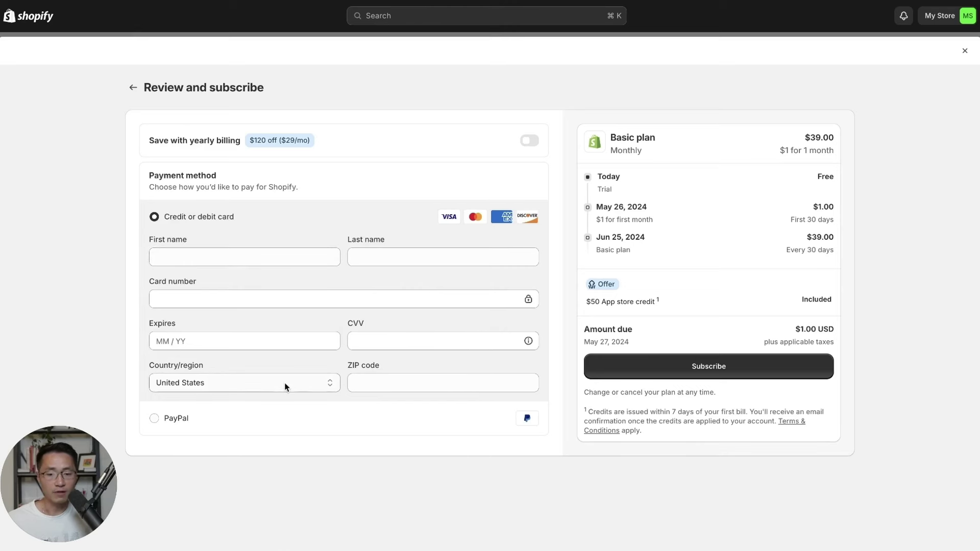
pyautogui.click(711, 377)
pyautogui.moveTo(59, 480); pyautogui.dragTo(914, 489)
pyautogui.click(177, 447)
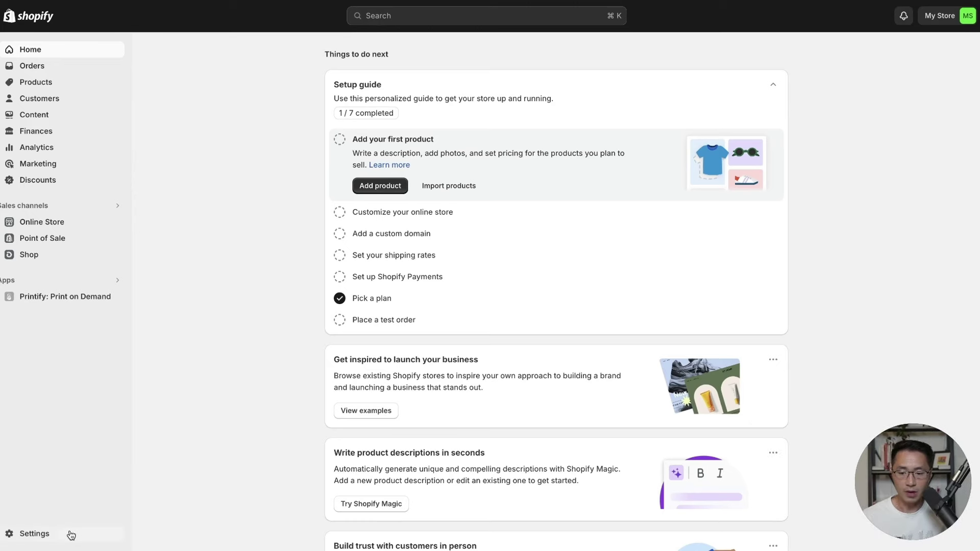
# In the store's payment settings, start the Shopify Payments account setup and proceed to submitting the business details.
pyautogui.click(36, 534)
pyautogui.moveTo(969, 256); pyautogui.dragTo(931, 295)
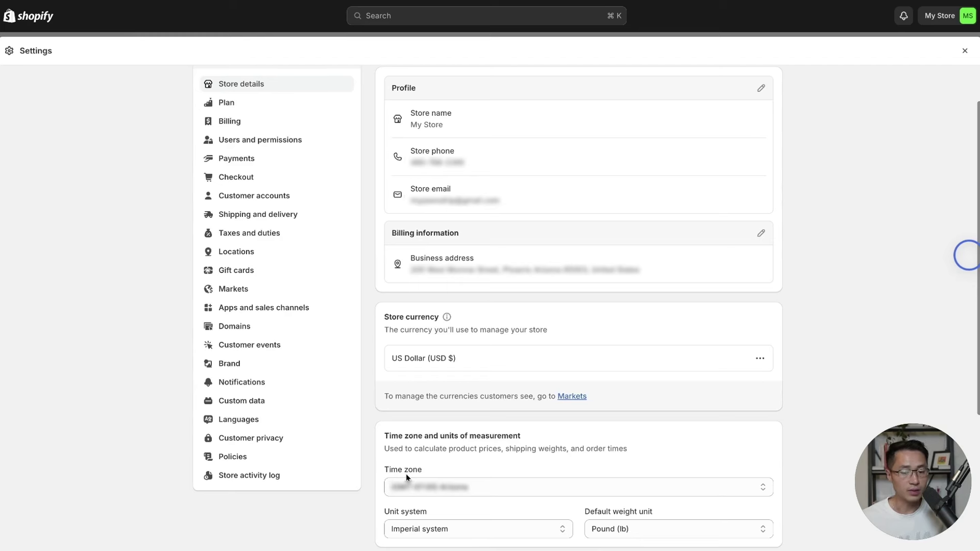
pyautogui.click(247, 161)
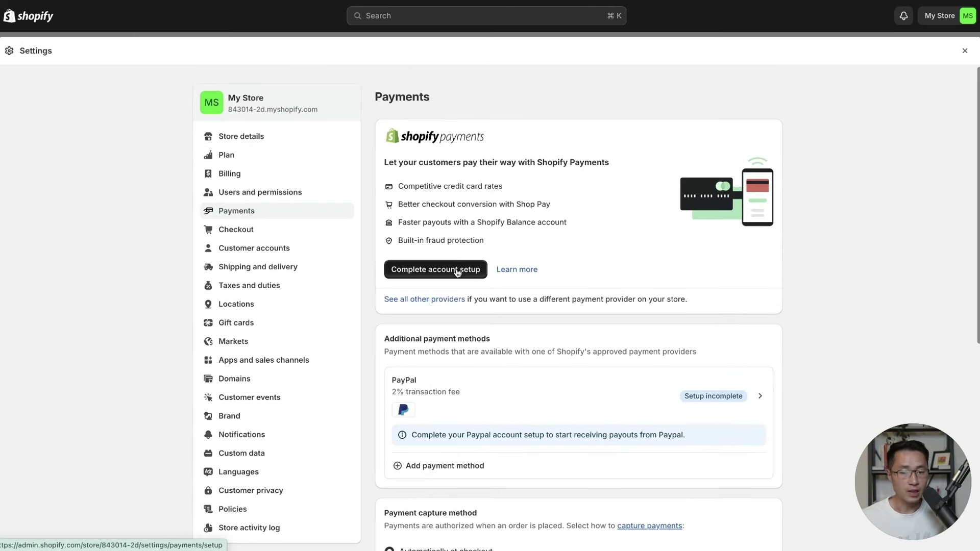
pyautogui.click(413, 275)
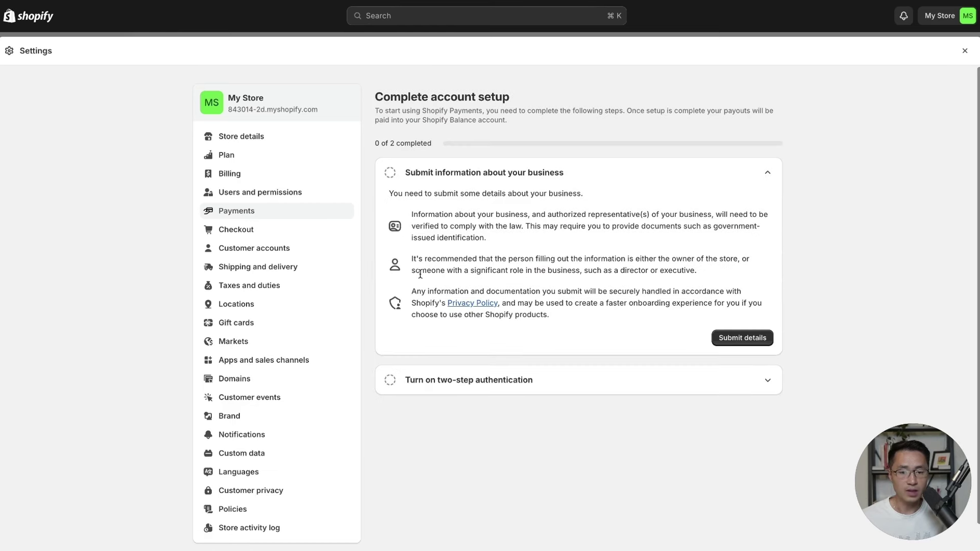
pyautogui.click(722, 339)
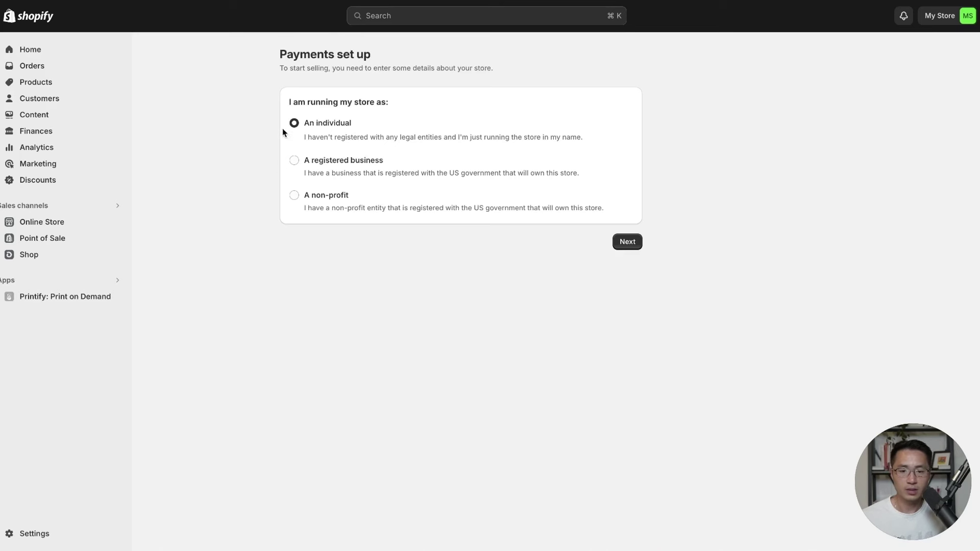
# Declare the store as a registered business of type Private single member LLC and continue the payments setup.
pyautogui.click(295, 162)
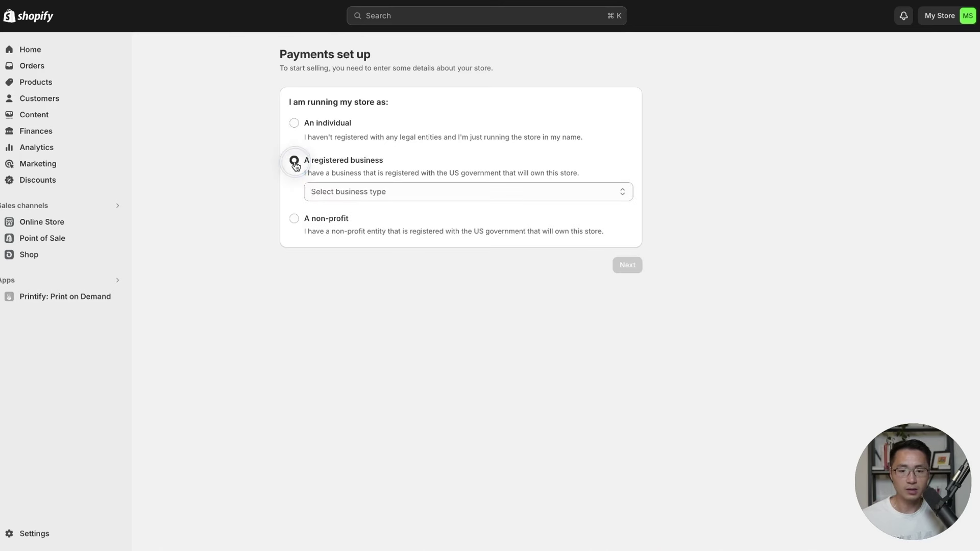
pyautogui.click(308, 185)
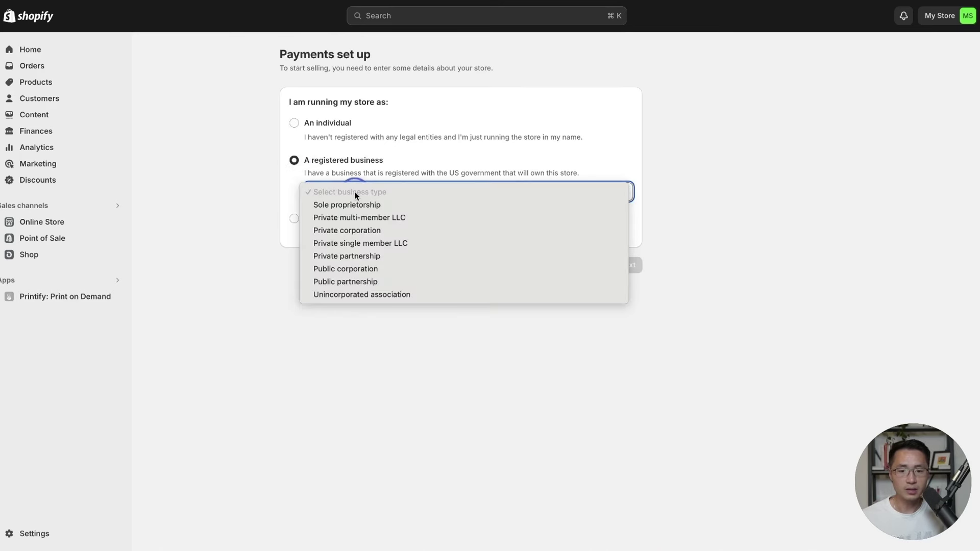
pyautogui.click(338, 244)
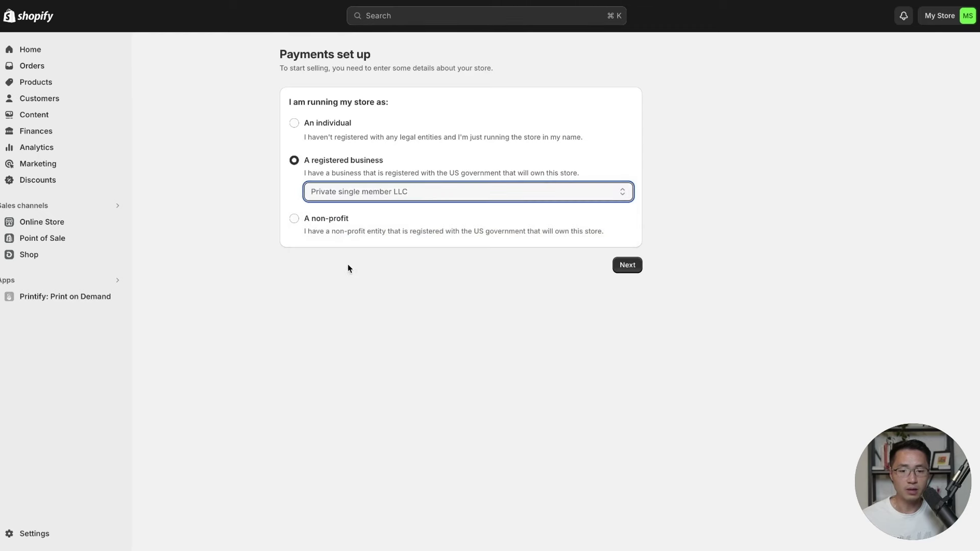
pyautogui.click(624, 266)
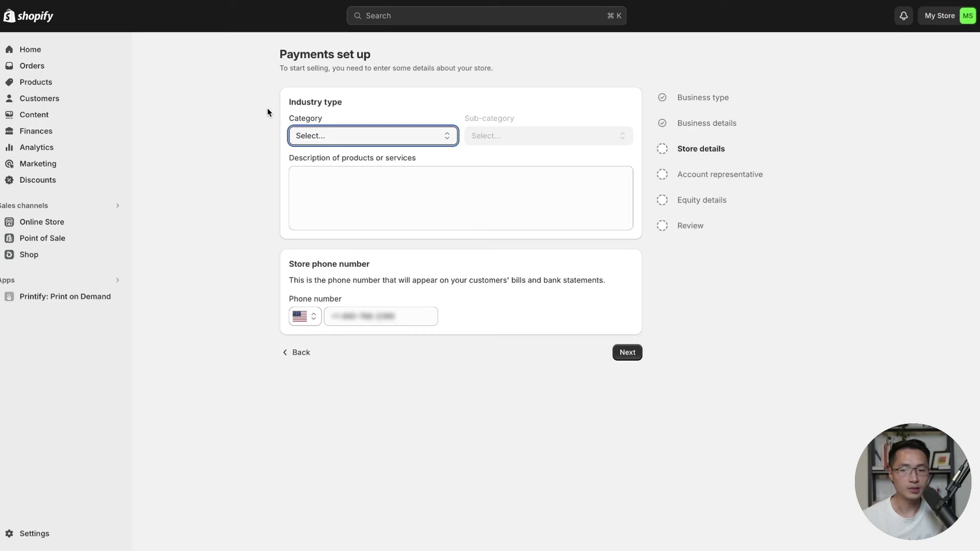
# Set the store's industry type to the Retail category with the Clothing and accessories sub-category.
pyautogui.click(332, 137)
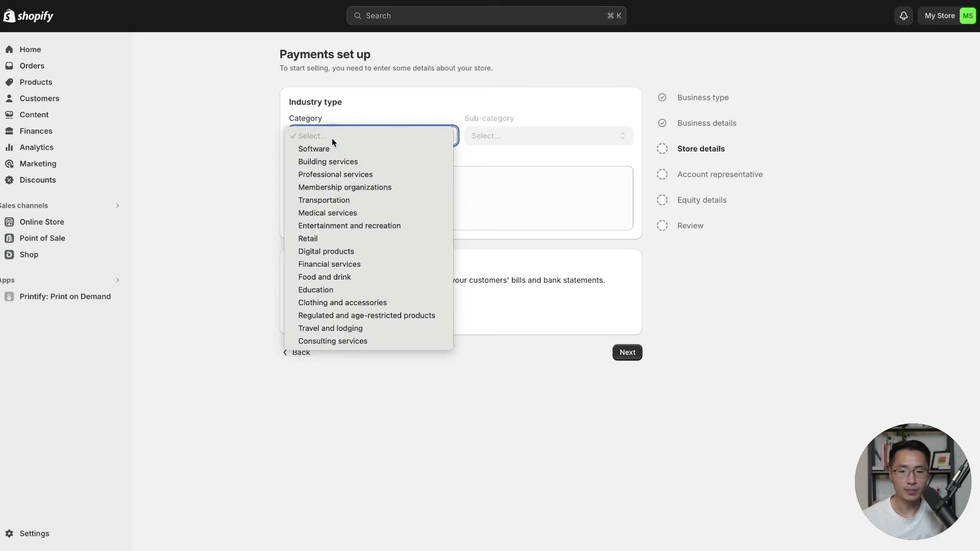
pyautogui.click(317, 238)
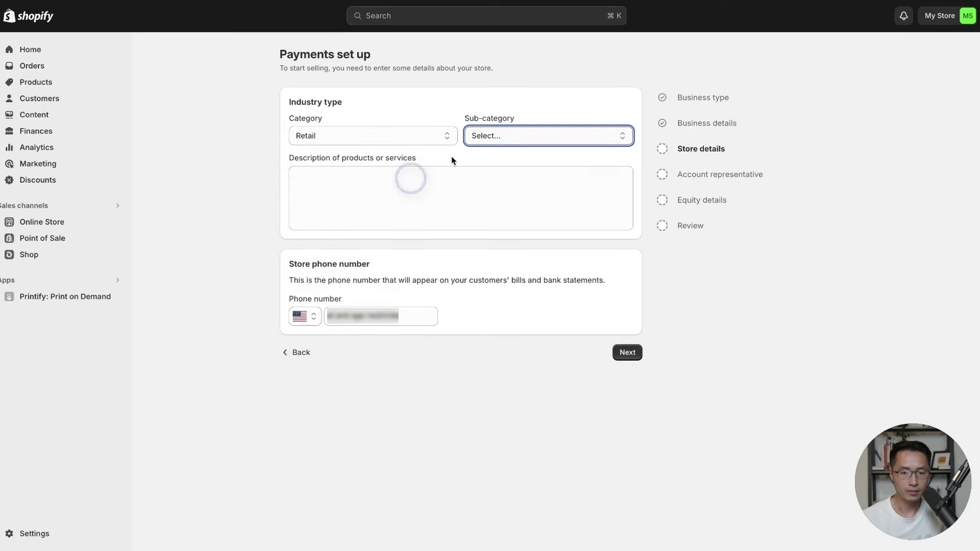
pyautogui.click(495, 136)
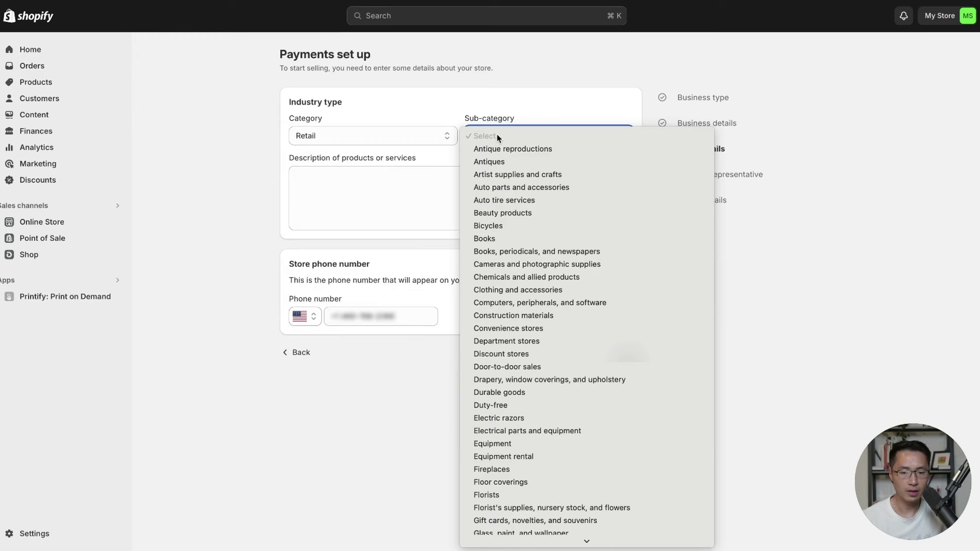
pyautogui.click(568, 292)
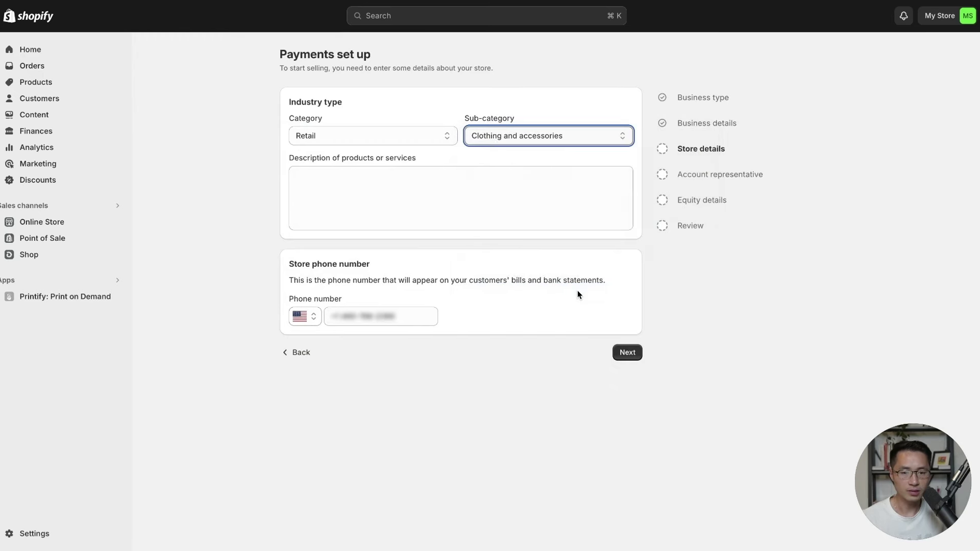
# Describe the products as "Online retailer that sells clothing and accessories." and submit the payments setup for verification.
pyautogui.click(396, 188)
pyautogui.click(302, 182)
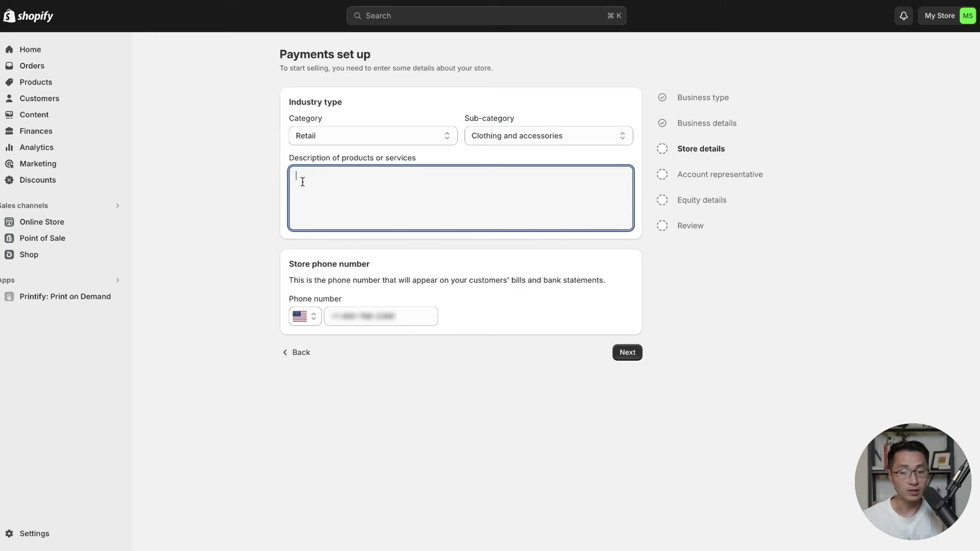
pyautogui.write('Online re')
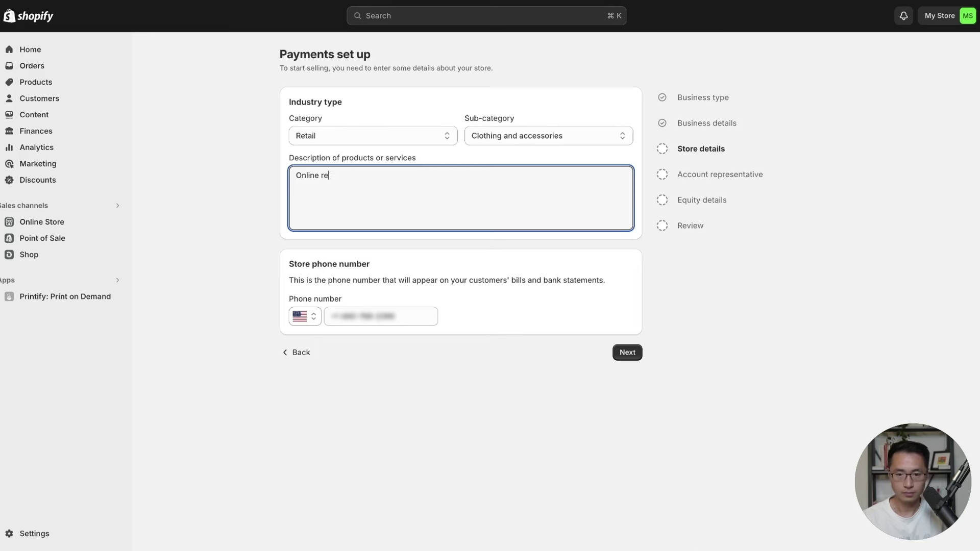
pyautogui.write('tailer that sells clothing and accessories.')
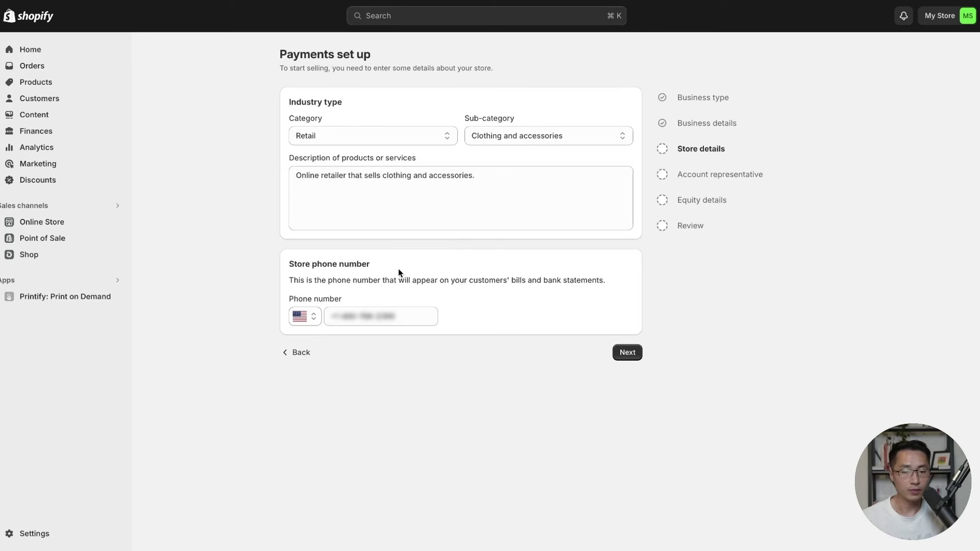
pyautogui.click(627, 353)
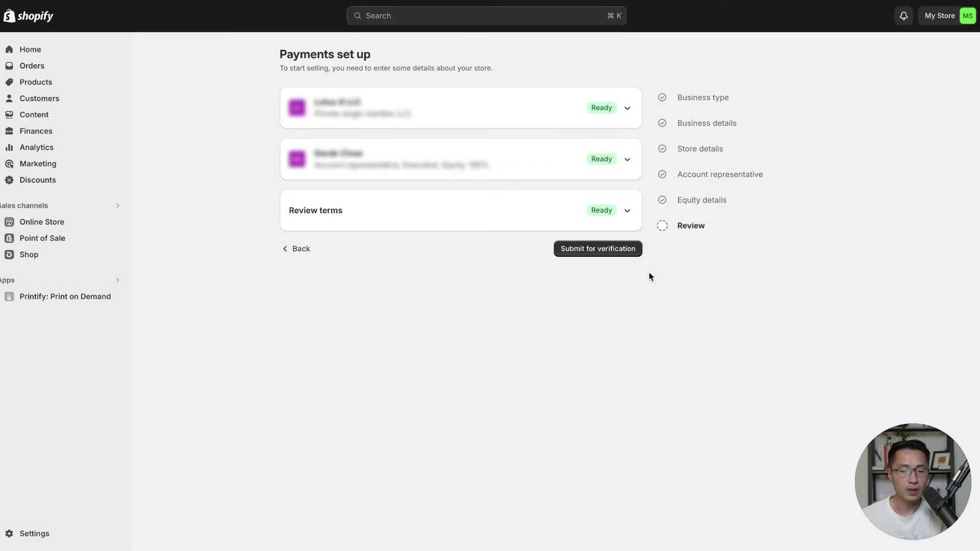
pyautogui.click(601, 254)
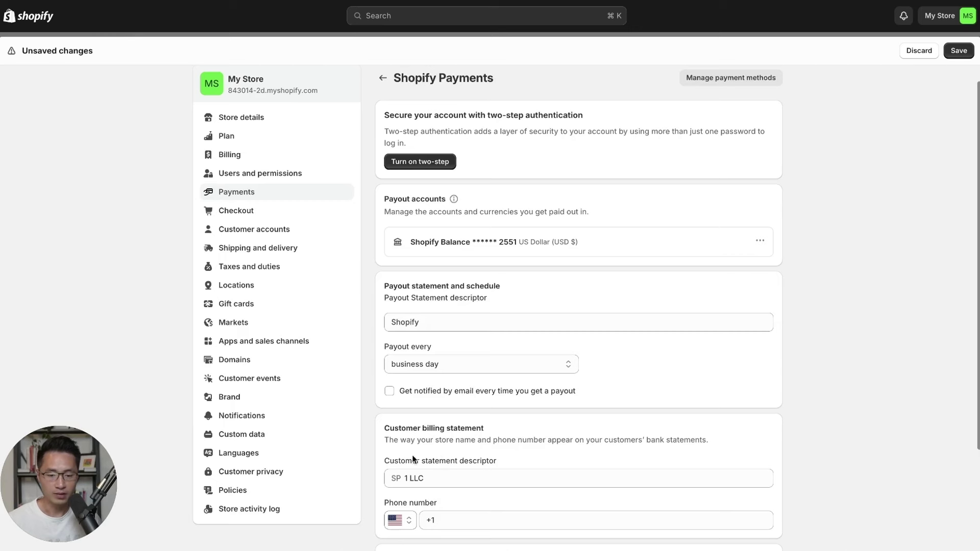
# Replace the customer statement descriptor in the customer billing statement with YOGA AURA.
pyautogui.click(389, 463)
pyautogui.moveTo(389, 462); pyautogui.dragTo(506, 467)
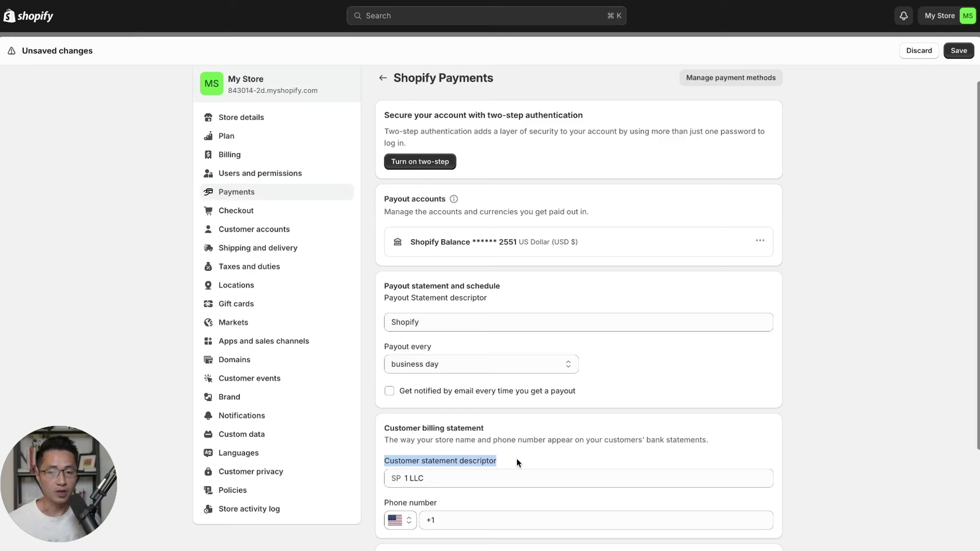
pyautogui.click(393, 466)
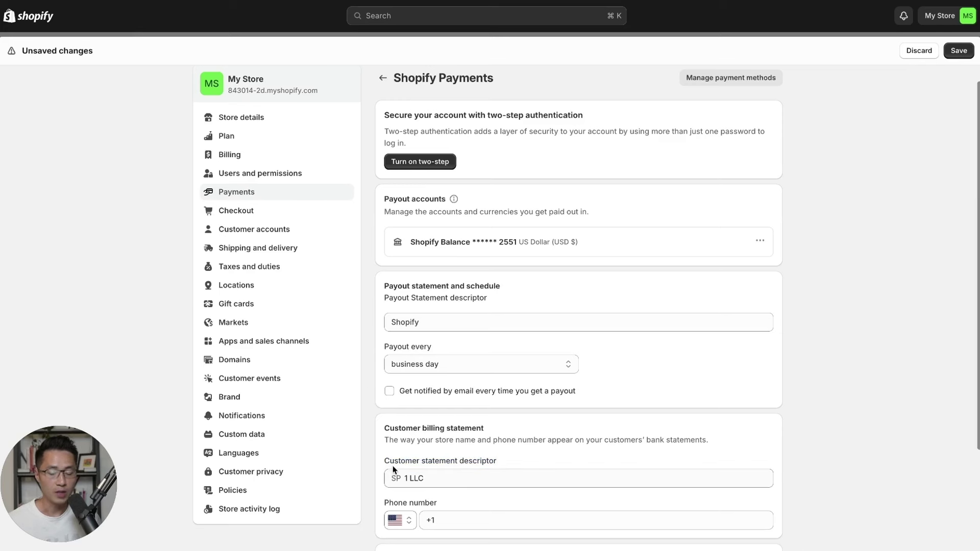
pyautogui.click(437, 478)
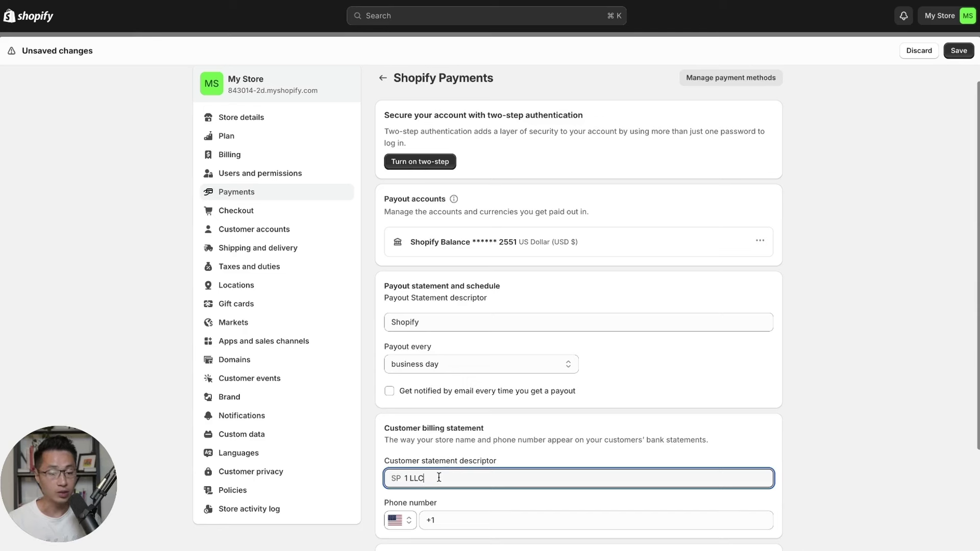
pyautogui.press('BackSpace')
pyautogui.press('BackSpace')
pyautogui.press('BackSpace')
pyautogui.press('BackSpace')
pyautogui.press('BackSpace')
pyautogui.write('YOG')
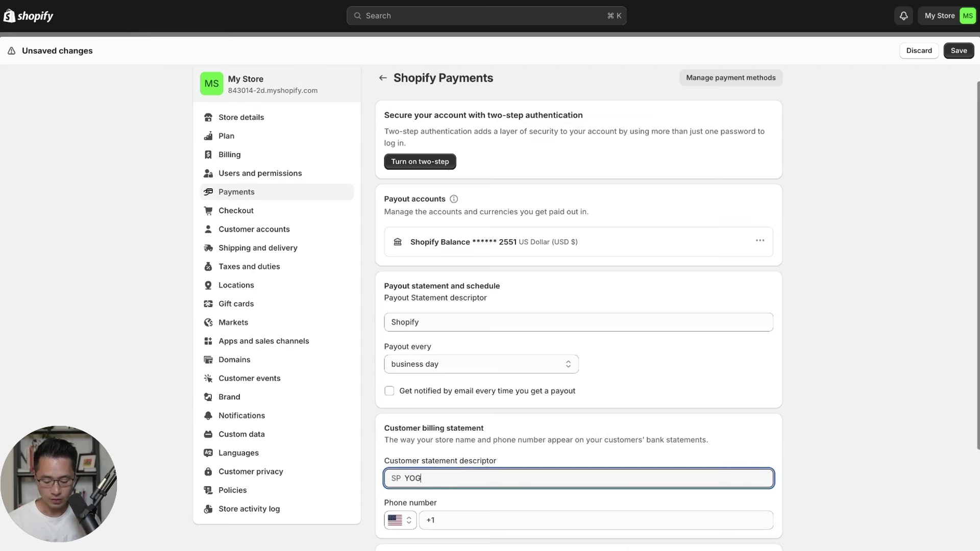
pyautogui.write('A AURA')
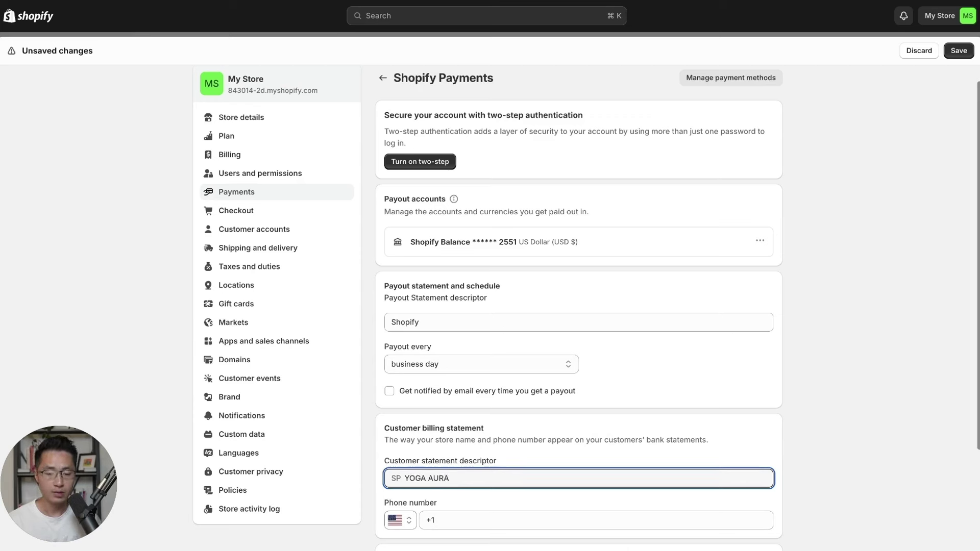
pyautogui.click(382, 499)
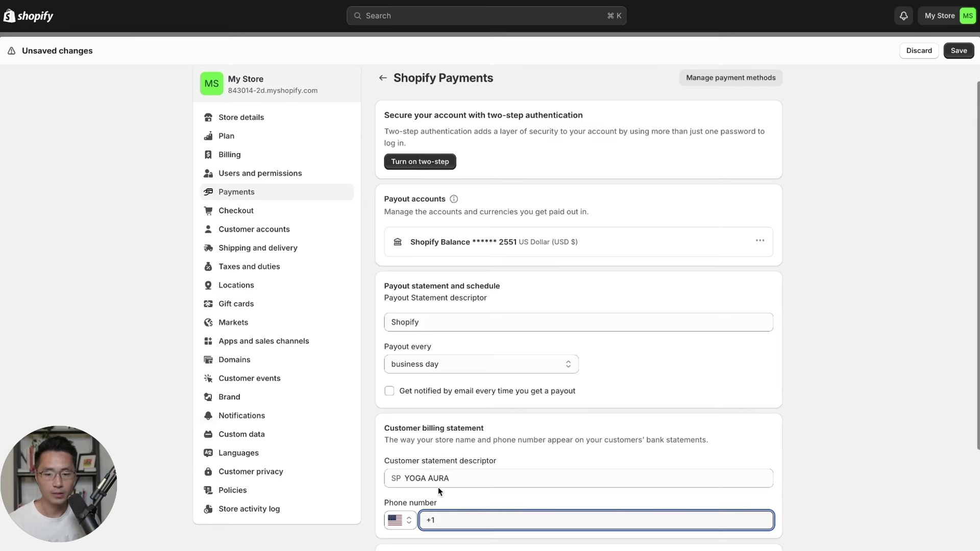
# Leave the Shopify Payments settings without saving and search for a new domain named yogaaura in the domain settings.
pyautogui.click(260, 362)
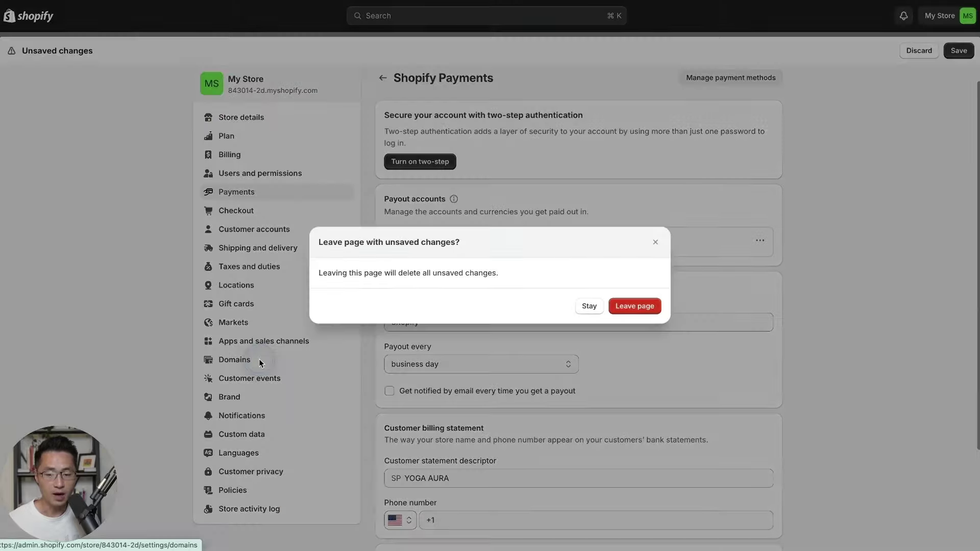
pyautogui.click(634, 308)
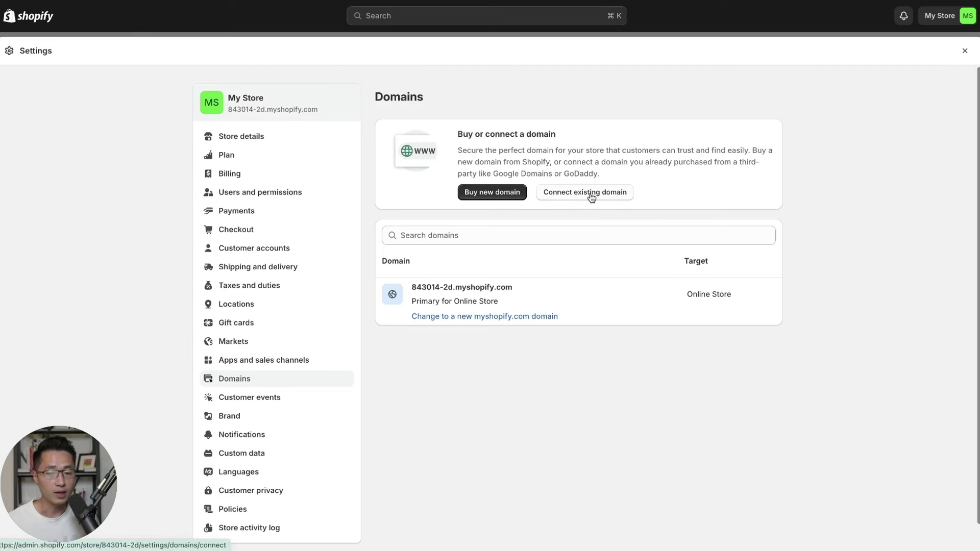
pyautogui.click(485, 194)
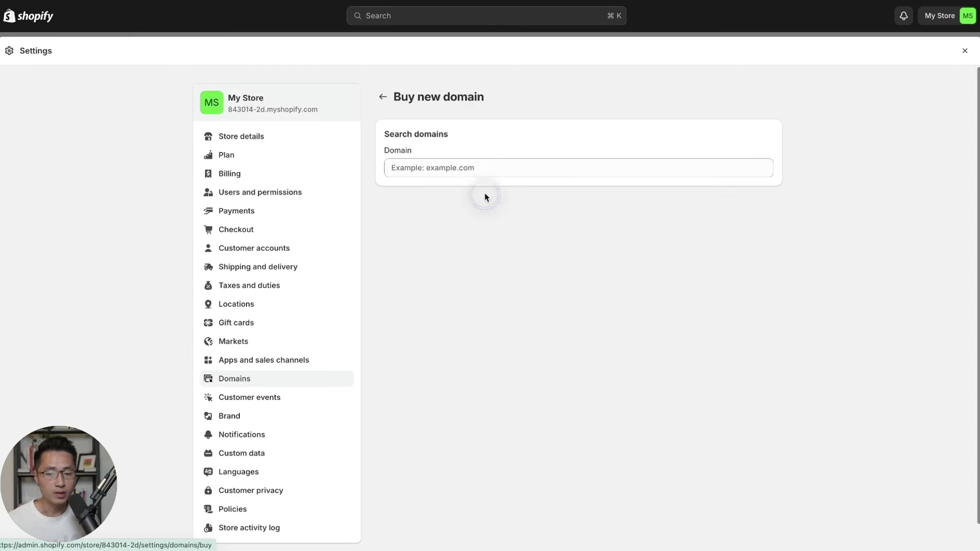
pyautogui.click(474, 166)
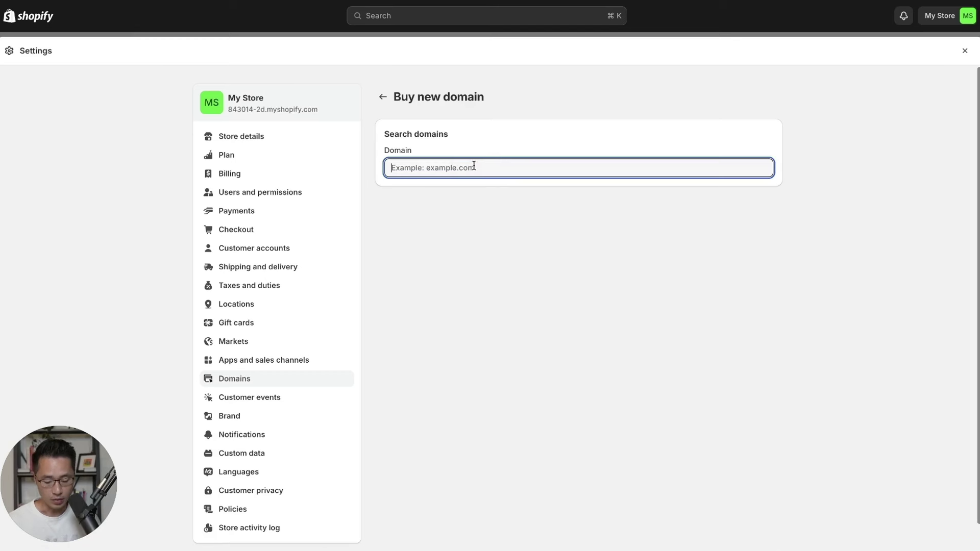
pyautogui.write('yogaaura')
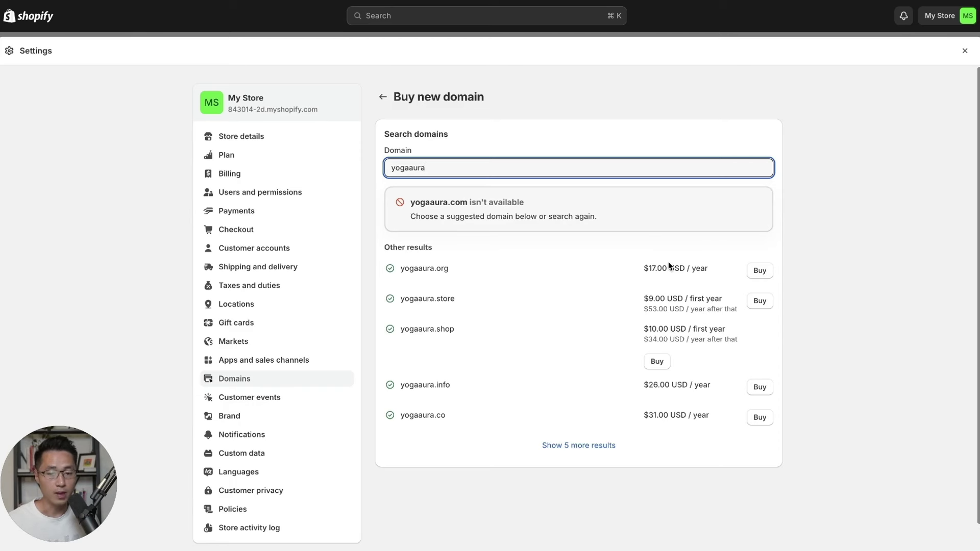
pyautogui.hotkey('alt', 'Left')
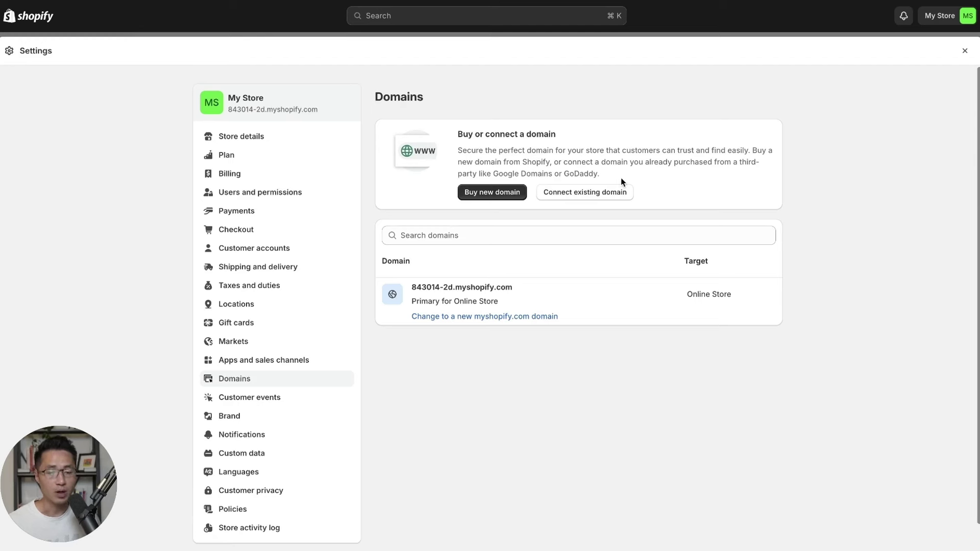
pyautogui.click(560, 197)
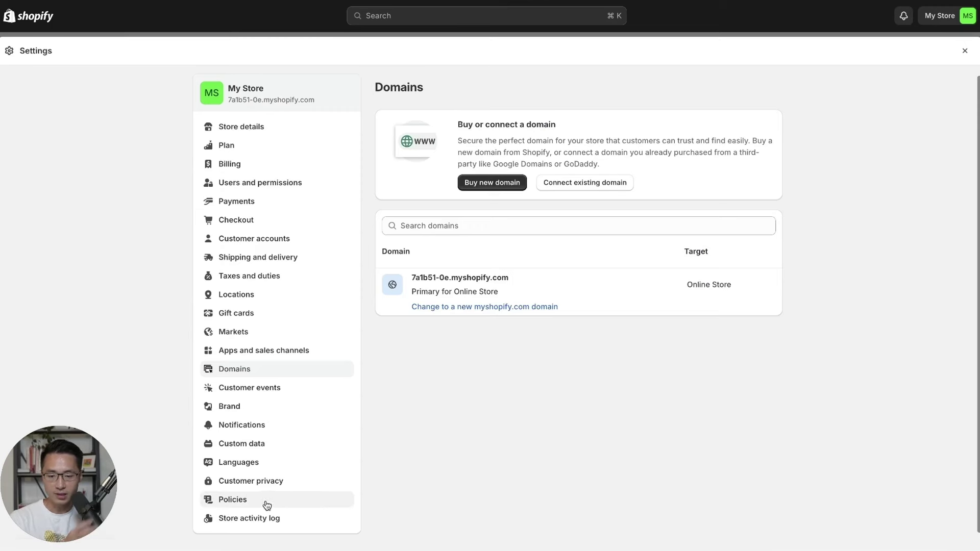
# Open the store policies, review the return rules, and create the written return and refund policy from the template.
pyautogui.click(233, 503)
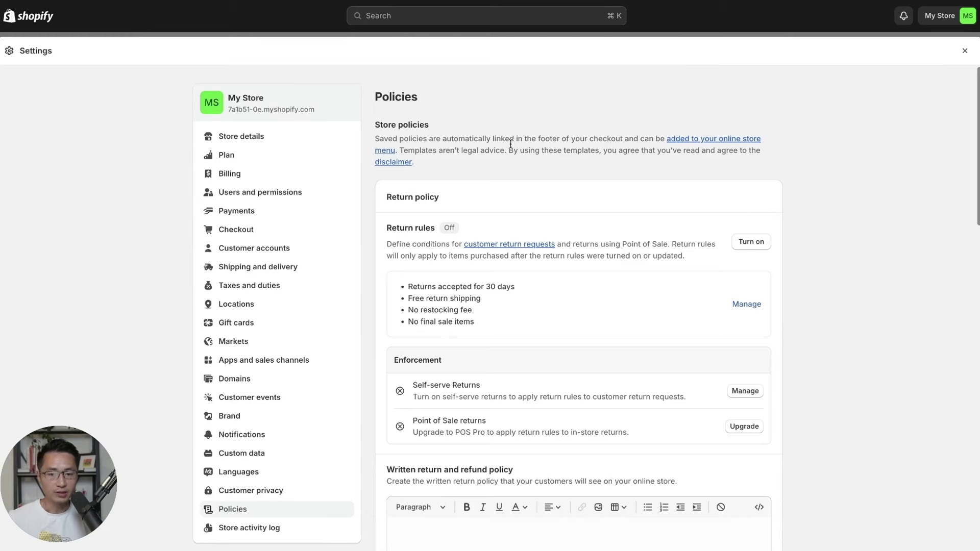
pyautogui.scroll(-3, 792, 211)
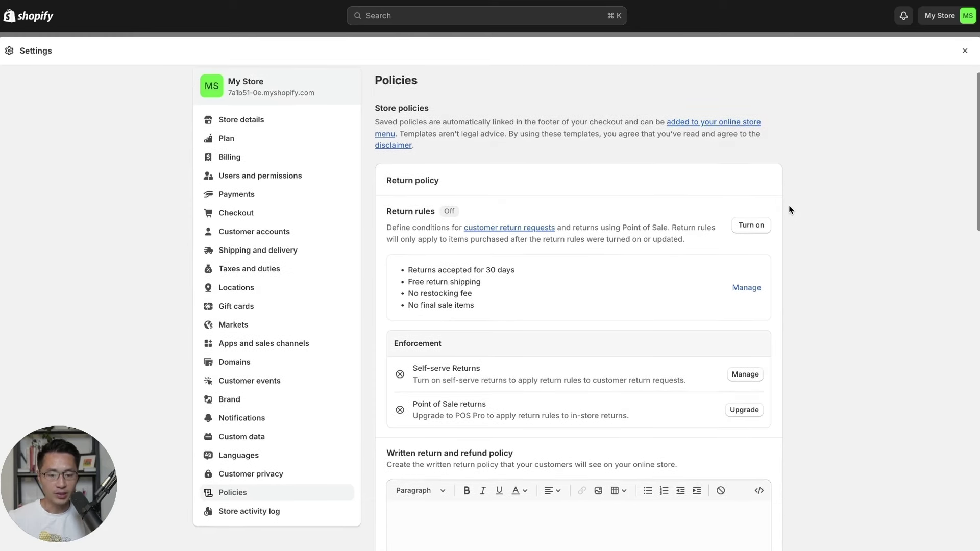
pyautogui.scroll(-2, 792, 209)
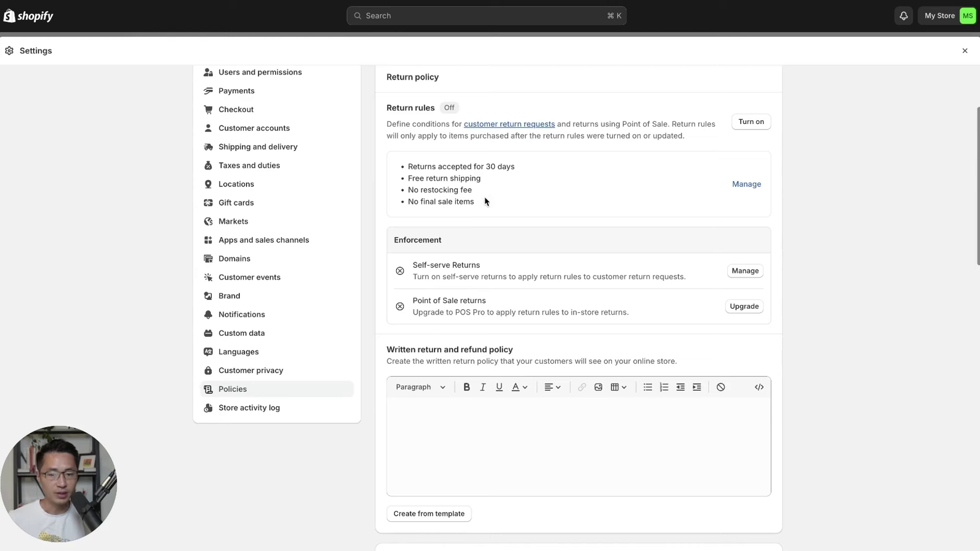
pyautogui.moveTo(486, 202); pyautogui.dragTo(405, 169)
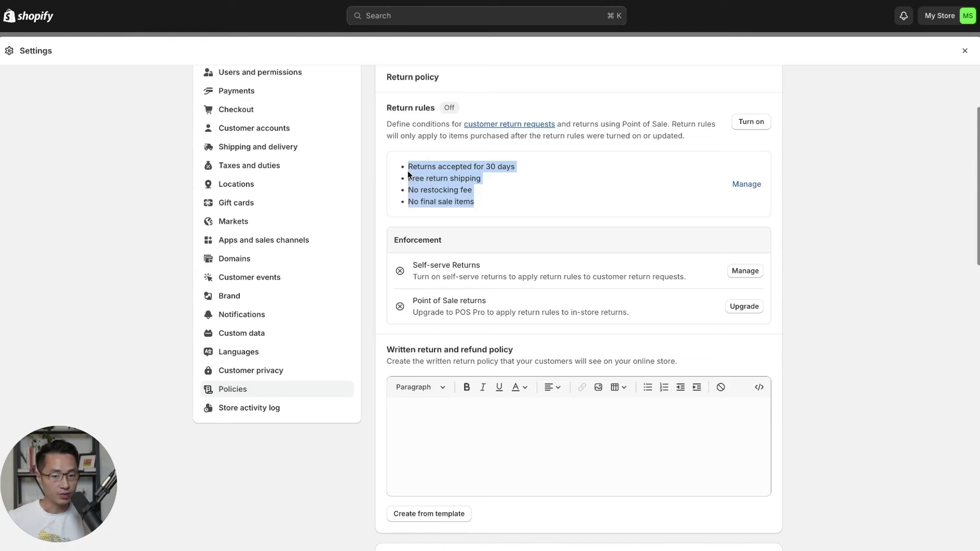
pyautogui.scroll(1, 493, 195)
pyautogui.moveTo(394, 359); pyautogui.dragTo(511, 359)
pyautogui.click(512, 359)
pyautogui.scroll(-1, 590, 342)
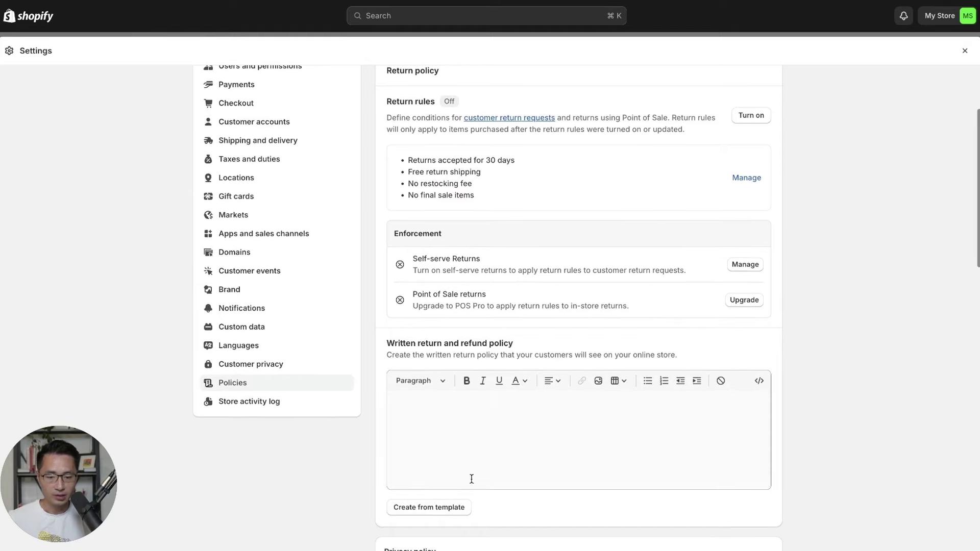
pyautogui.click(440, 511)
pyautogui.scroll(-1, 801, 370)
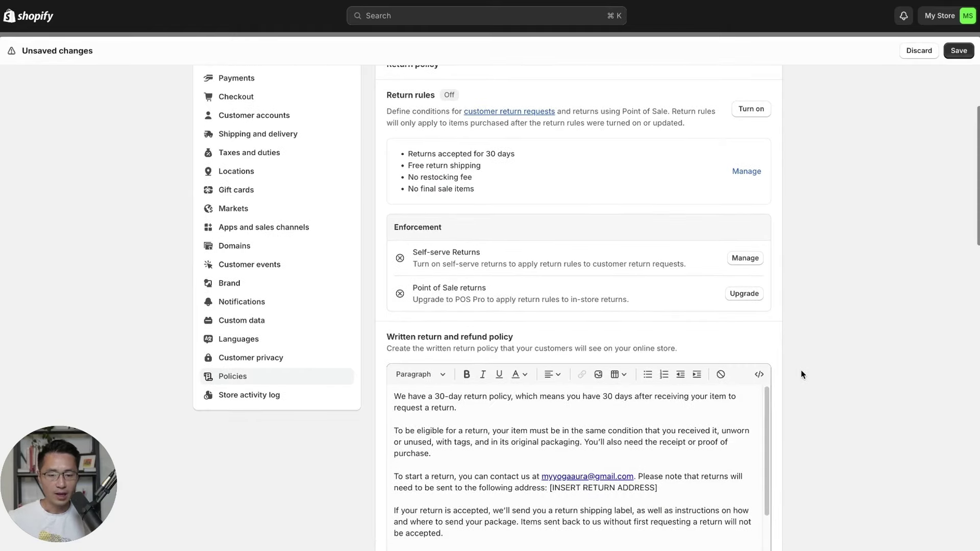
# Read through the written return and refund policy and check its return address placeholder.
pyautogui.scroll(1, 791, 383)
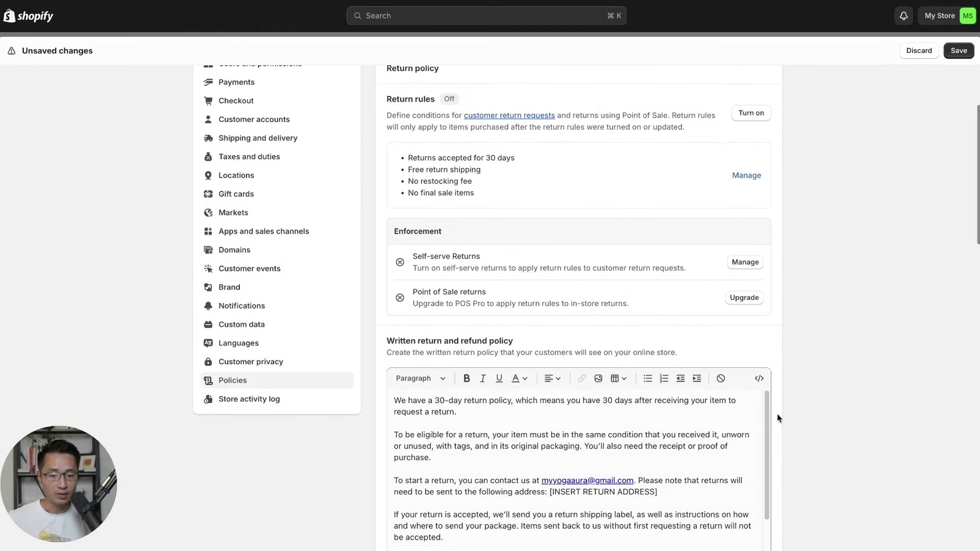
pyautogui.scroll(-1, 777, 418)
pyautogui.scroll(-4, 777, 416)
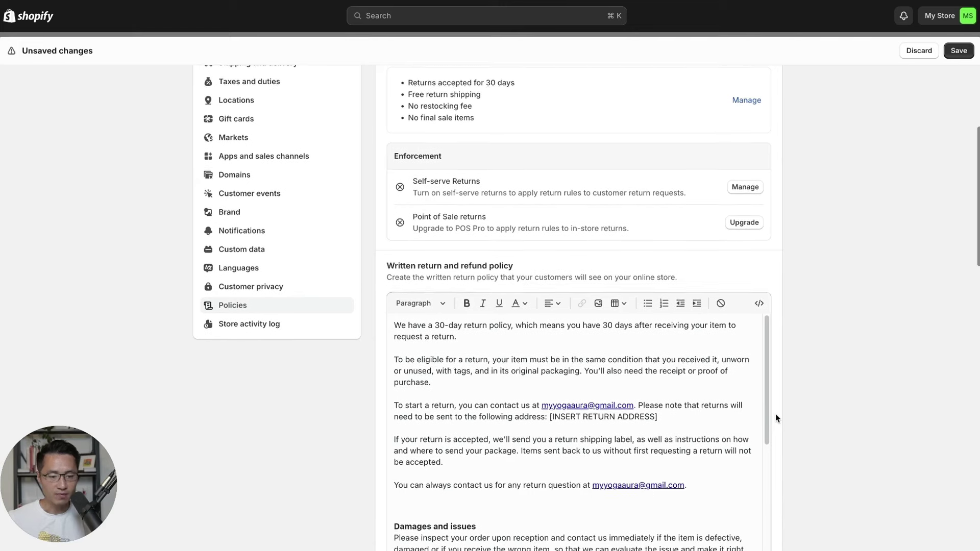
pyautogui.scroll(-1, 781, 412)
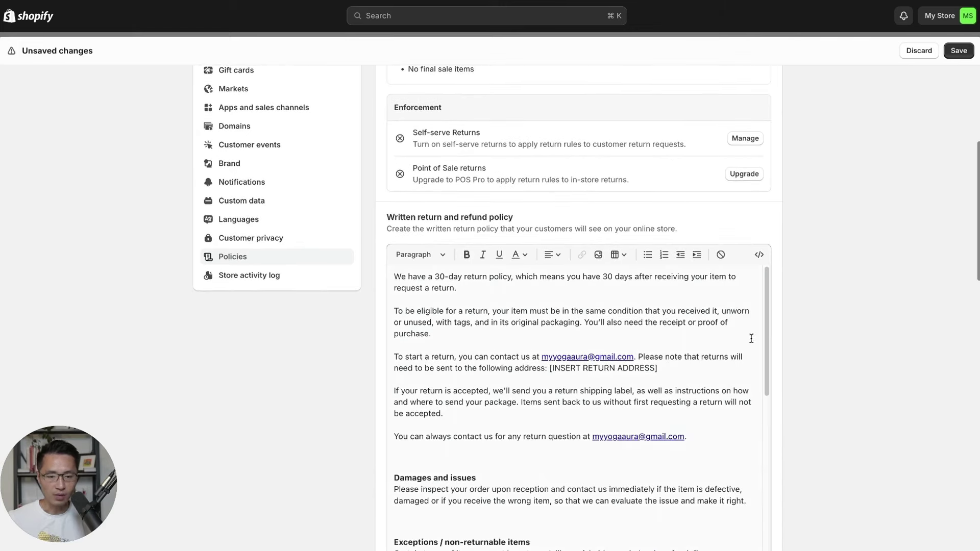
pyautogui.scroll(-1, 764, 327)
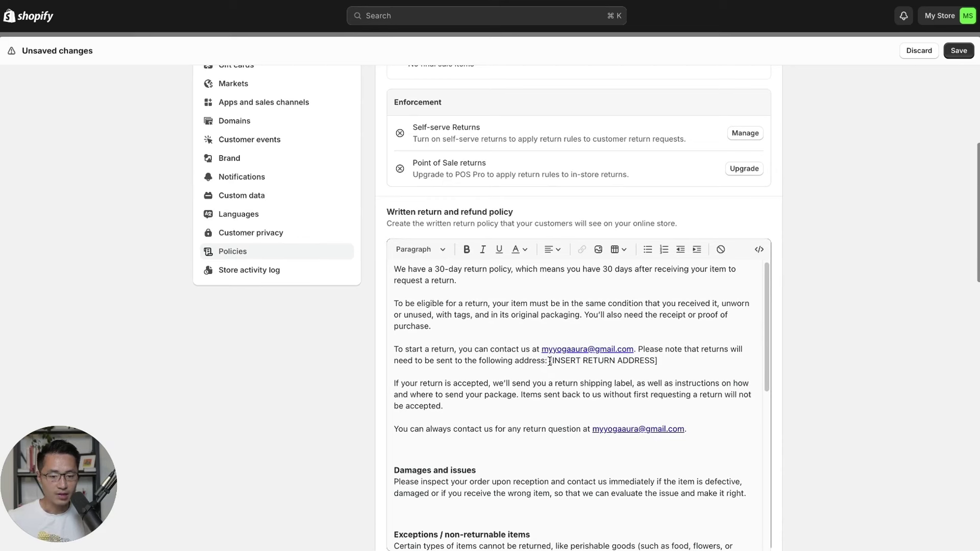
pyautogui.moveTo(550, 361); pyautogui.dragTo(663, 361)
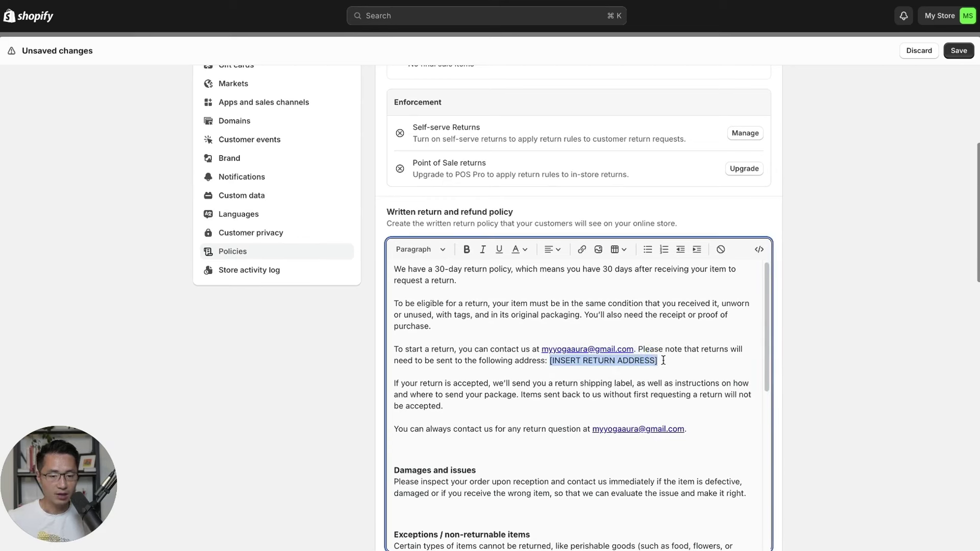
pyautogui.click(667, 362)
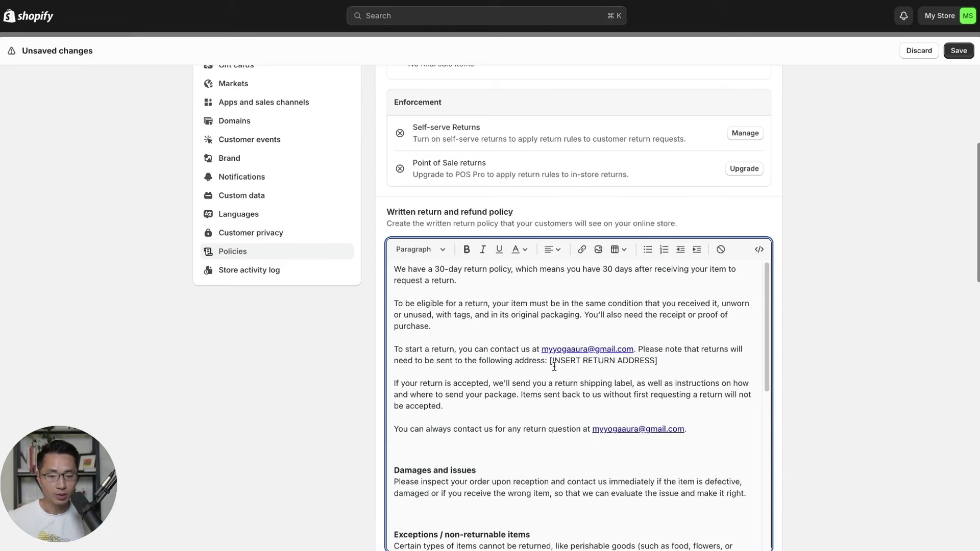
pyautogui.scroll(-3, 638, 367)
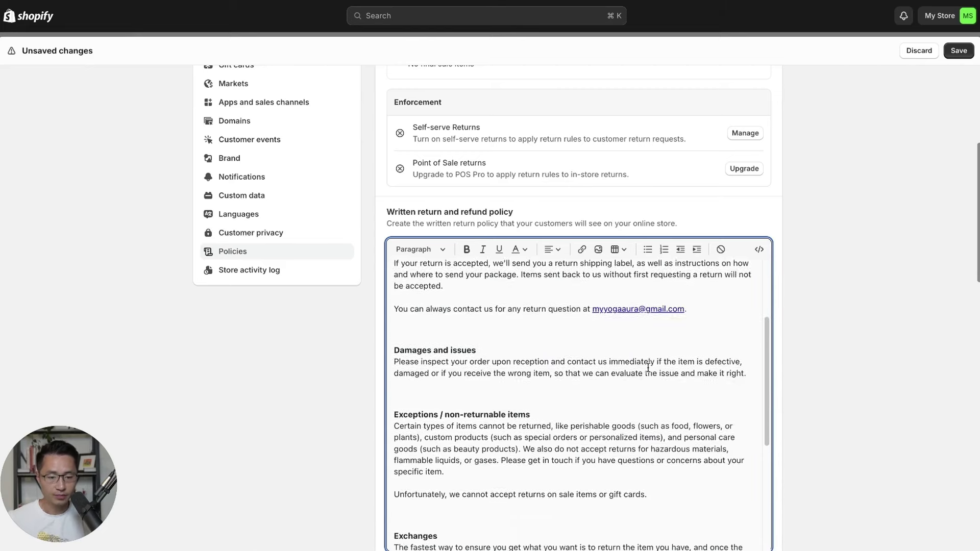
pyautogui.scroll(-5, 649, 367)
# Create the privacy policy from the template and check the toll-free telephone placeholder in its Contact section.
pyautogui.scroll(-10, 813, 357)
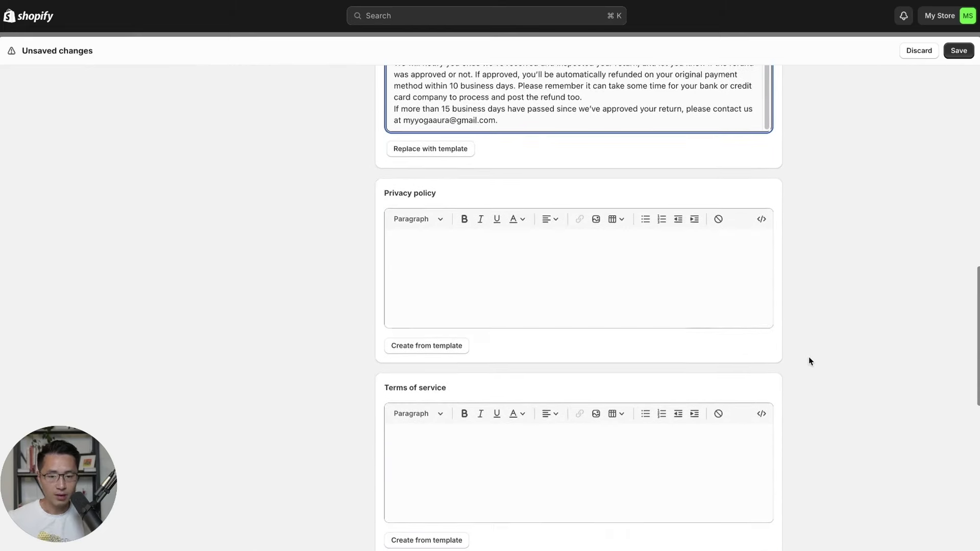
pyautogui.scroll(-1, 810, 361)
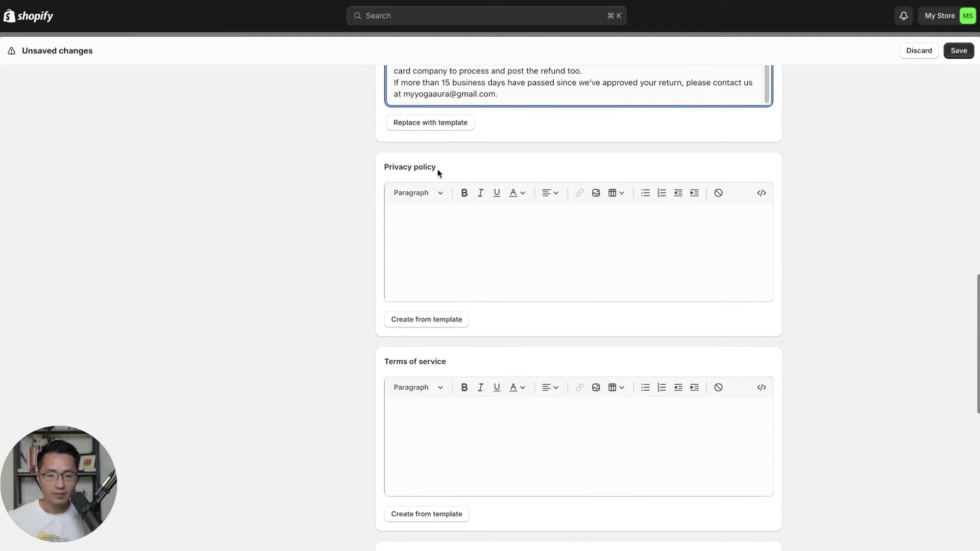
pyautogui.click(409, 330)
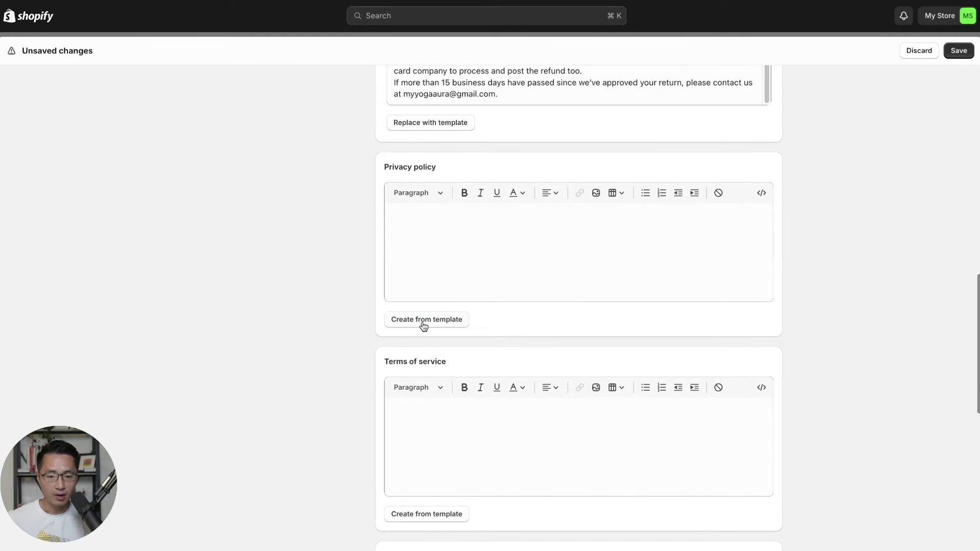
pyautogui.click(425, 320)
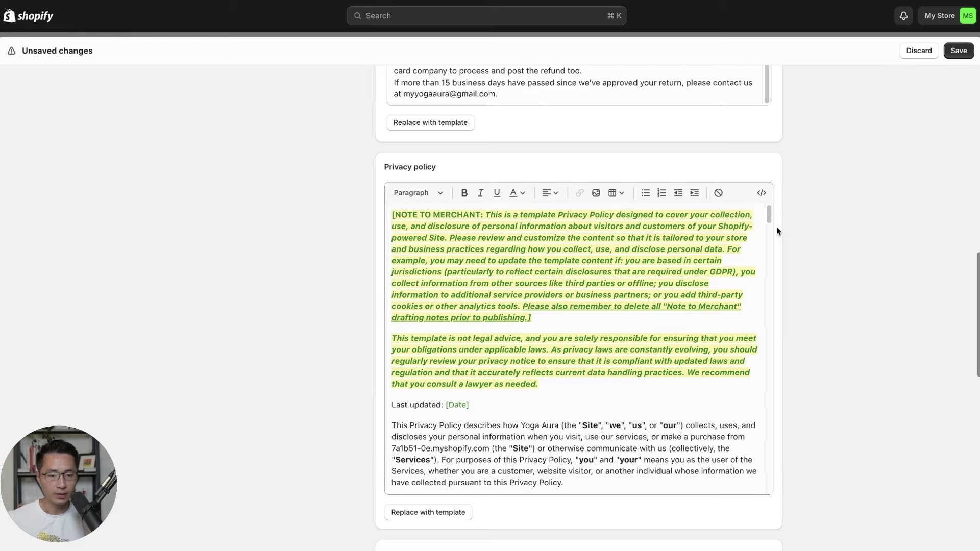
pyautogui.moveTo(771, 218); pyautogui.dragTo(770, 483)
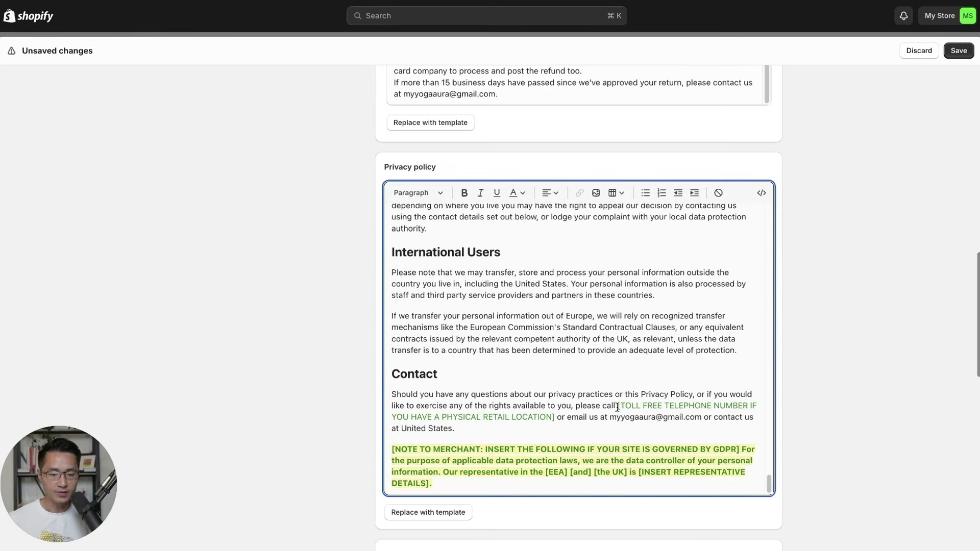
pyautogui.moveTo(618, 407); pyautogui.dragTo(561, 418)
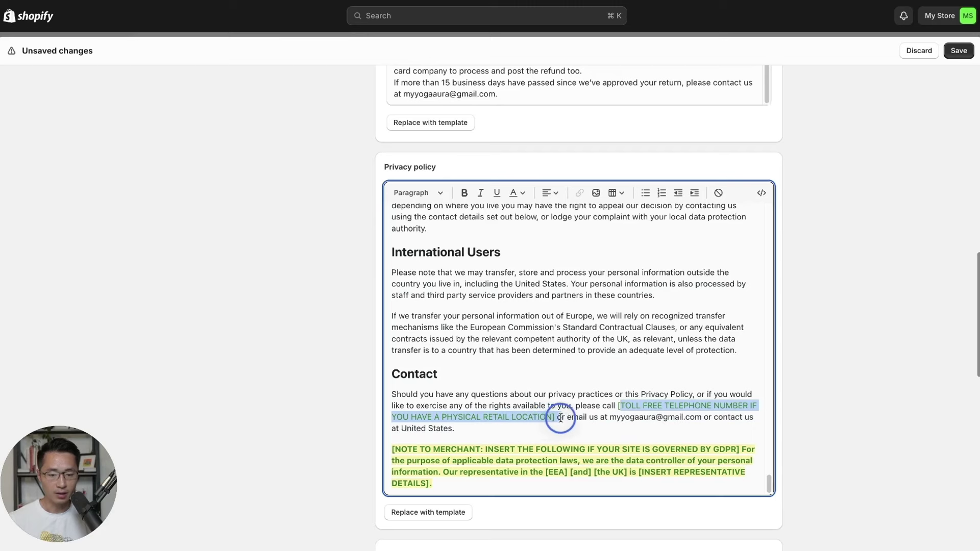
pyautogui.click(601, 421)
# Create the terms of service from the template and check the refund and privacy policy link placeholders.
pyautogui.scroll(-6, 853, 396)
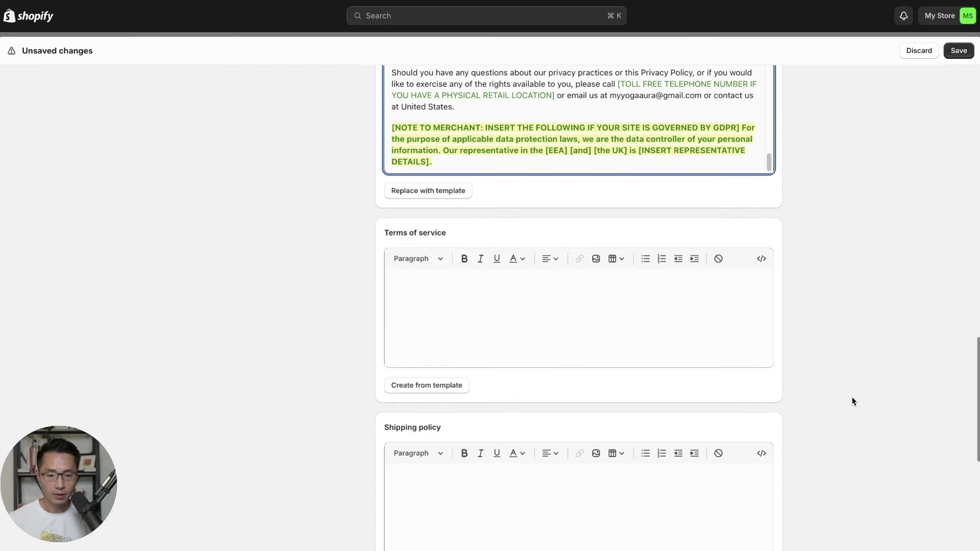
pyautogui.click(419, 385)
pyautogui.scroll(-3, 862, 362)
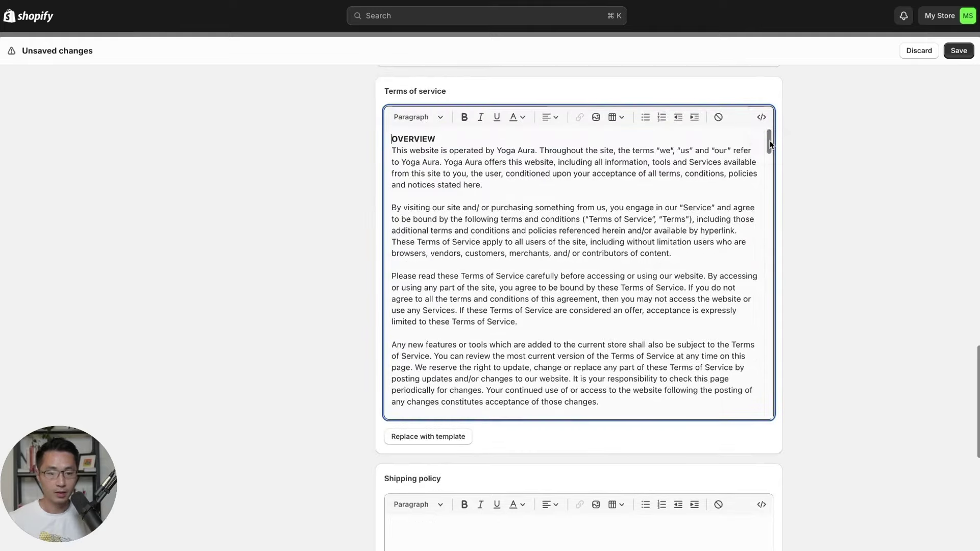
pyautogui.moveTo(770, 138); pyautogui.dragTo(772, 242)
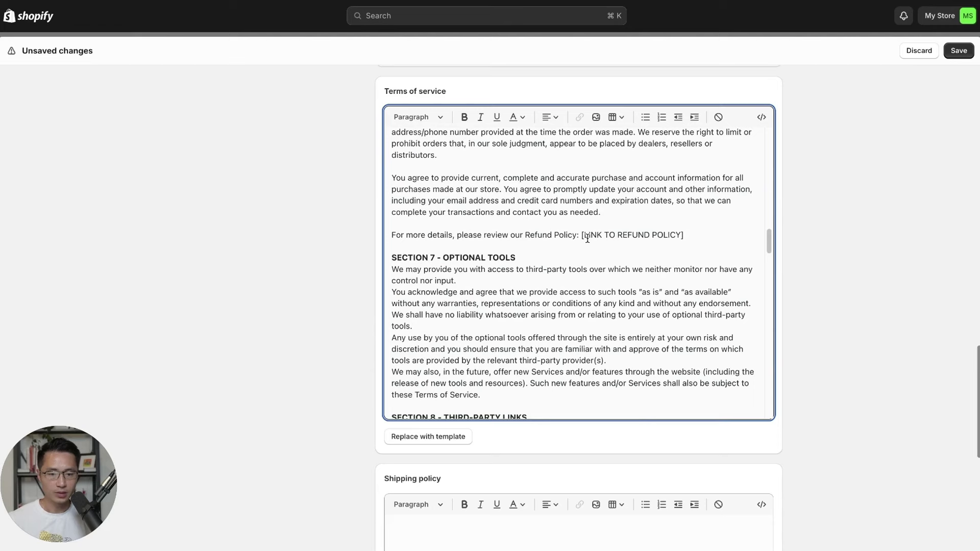
pyautogui.moveTo(584, 236); pyautogui.dragTo(749, 243)
pyautogui.click(753, 243)
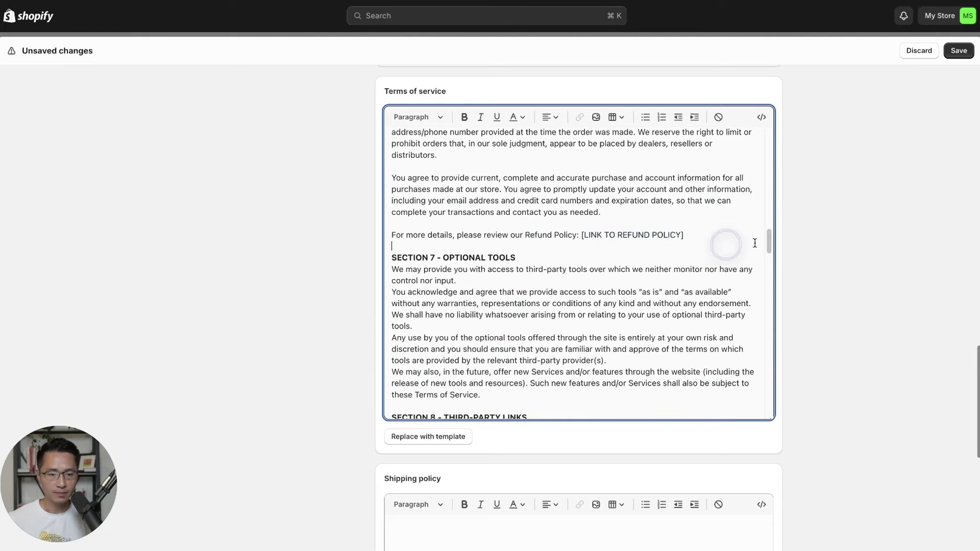
pyautogui.scroll(-8, 595, 218)
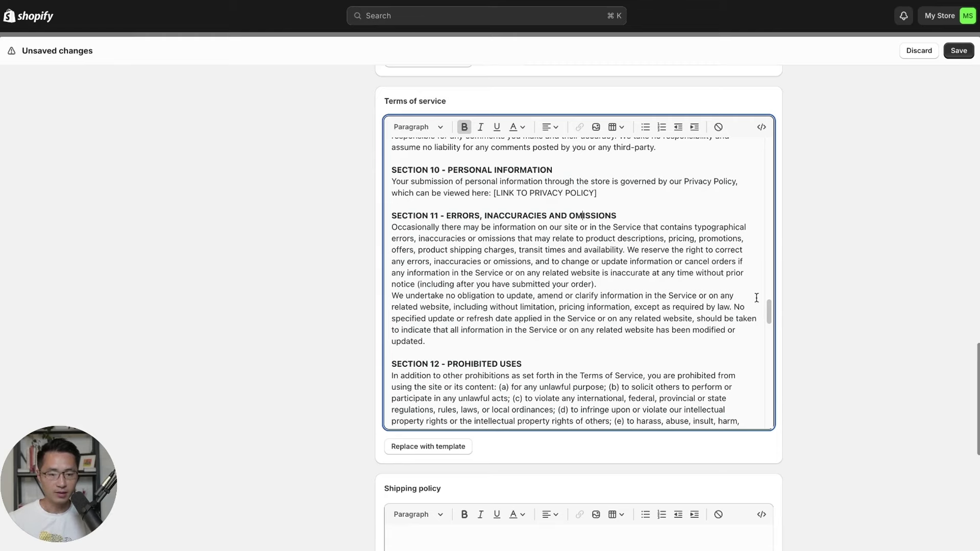
pyautogui.moveTo(770, 308); pyautogui.dragTo(774, 419)
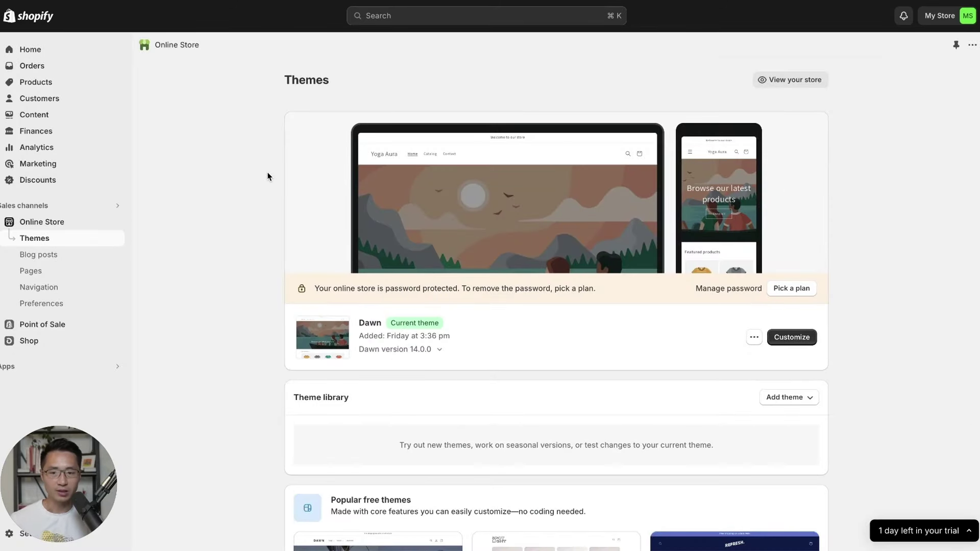
# Open the online store's themes and look over the popular free themes.
pyautogui.click(51, 223)
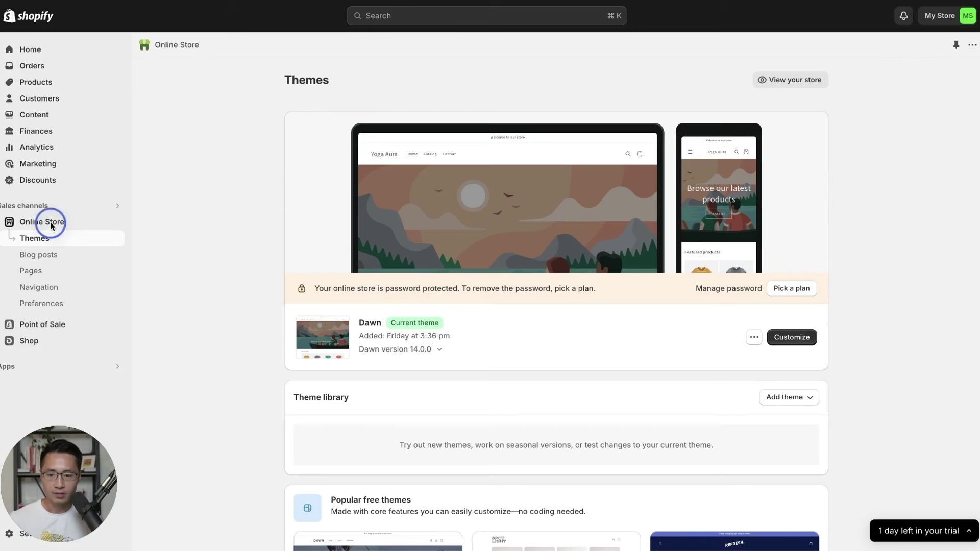
pyautogui.click(42, 242)
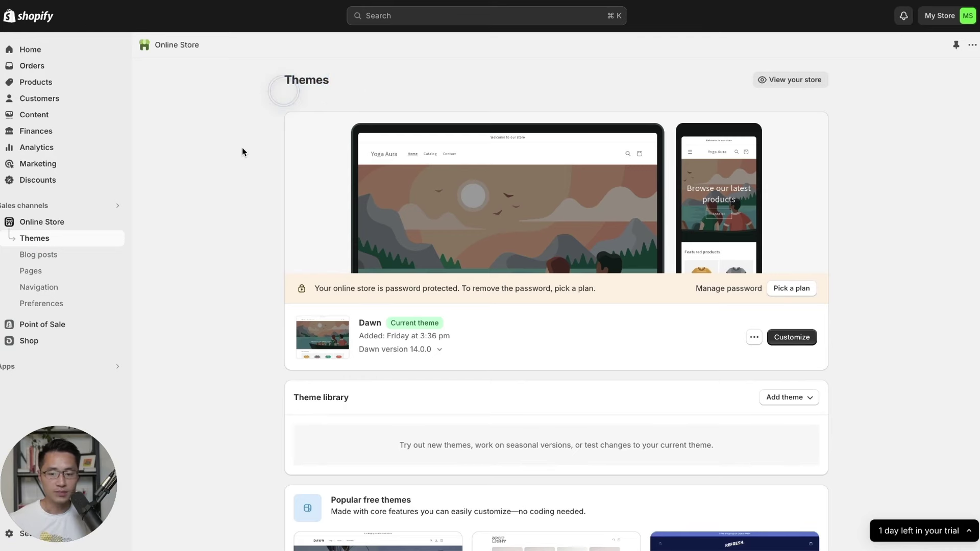
pyautogui.scroll(-2, 242, 151)
pyautogui.scroll(-6, 242, 151)
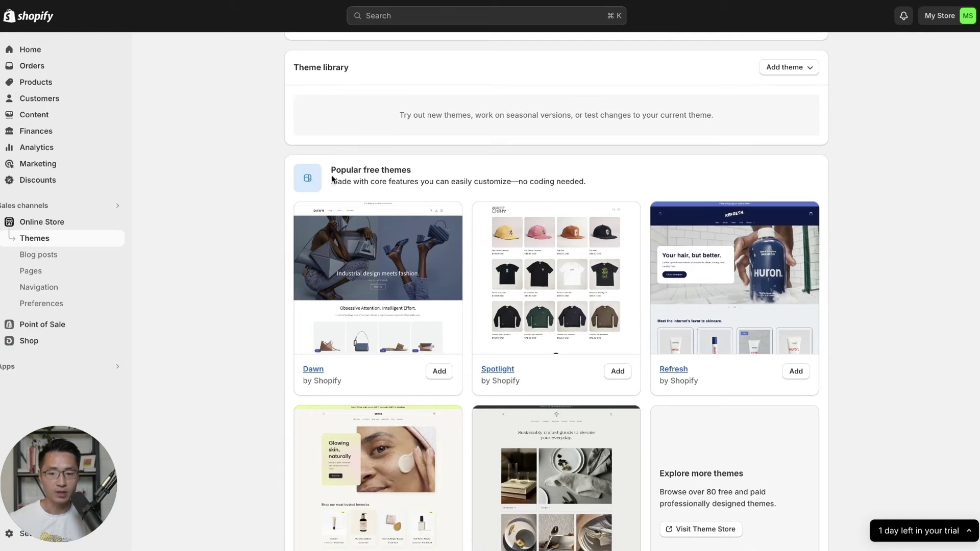
pyautogui.moveTo(331, 170); pyautogui.dragTo(574, 159)
pyautogui.click(431, 179)
pyautogui.scroll(-1, 434, 163)
# Browse the free and paid designs in the Shopify Theme Store and look at the Prestige theme.
pyautogui.click(588, 159)
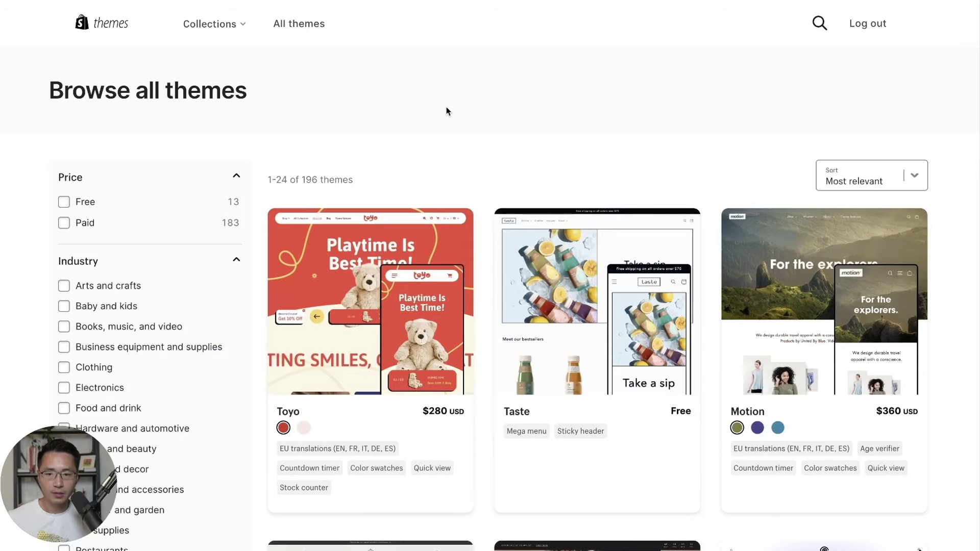
pyautogui.scroll(-5, 446, 109)
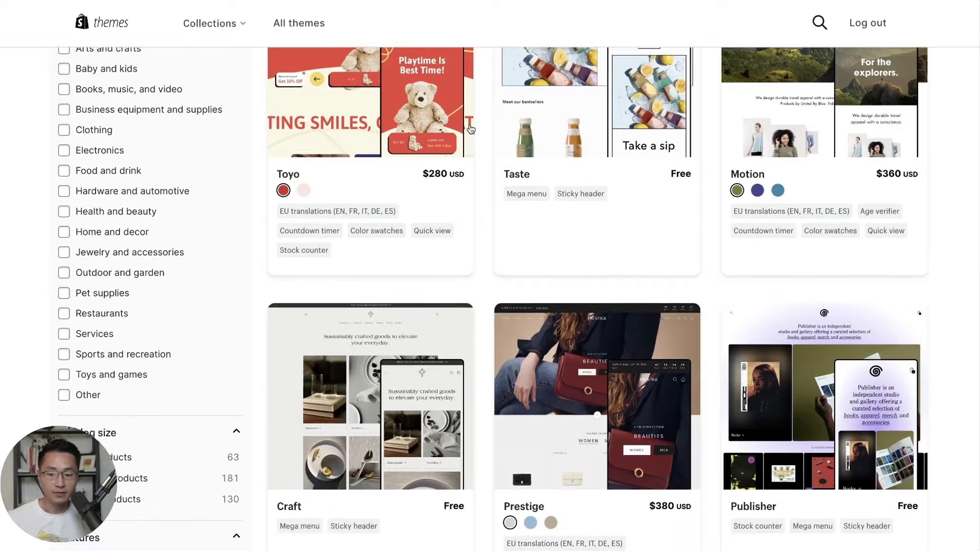
pyautogui.scroll(-2, 471, 129)
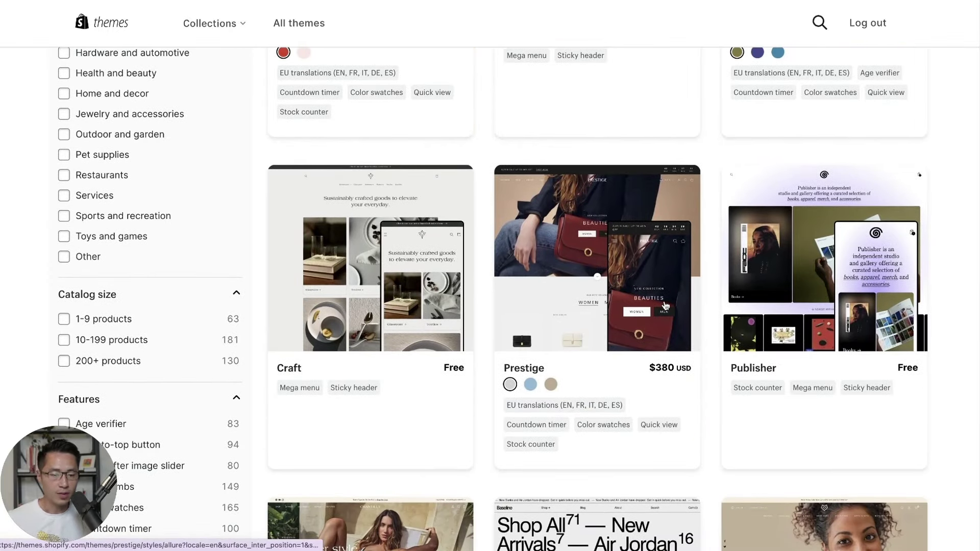
pyautogui.click(616, 299)
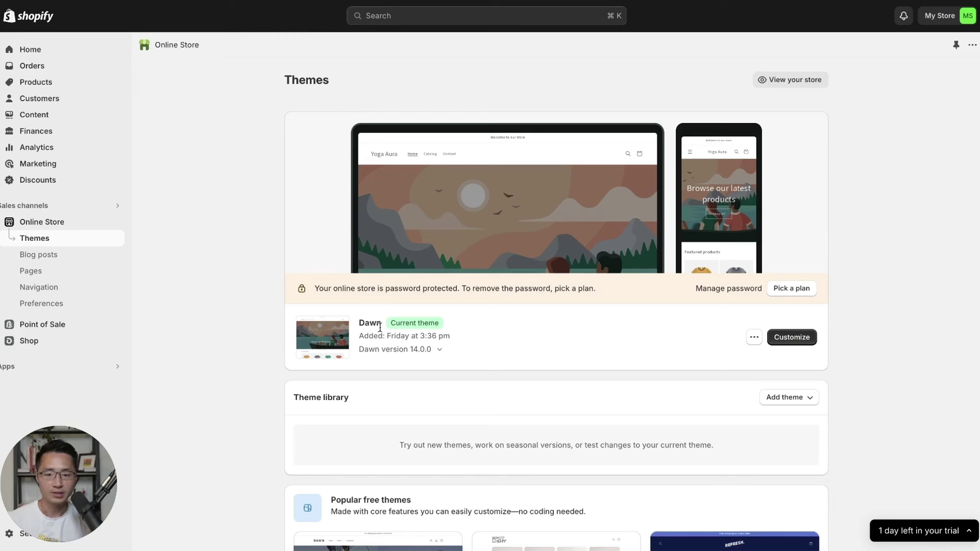
# Open the current Dawn theme for customization and look through its theme settings, app embeds and home page sections.
pyautogui.click(363, 322)
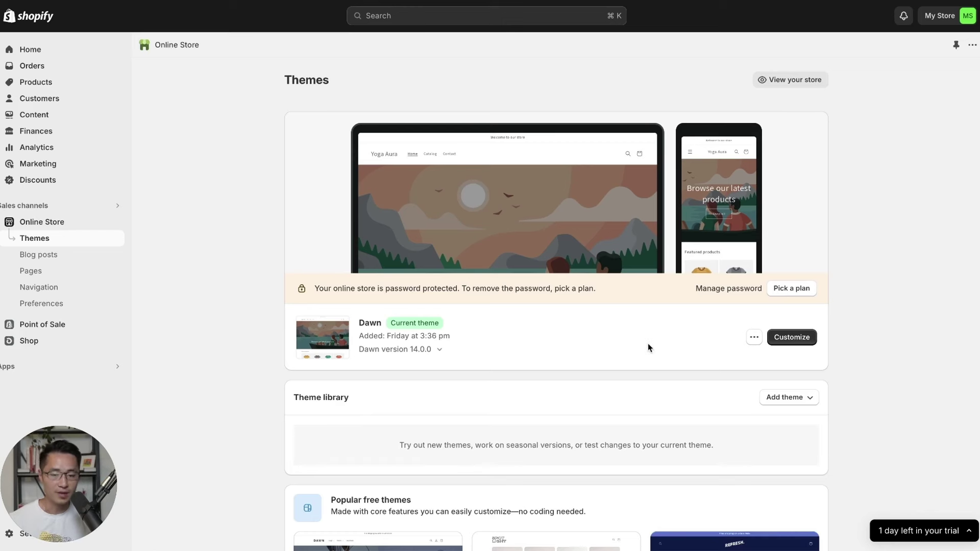
pyautogui.click(800, 337)
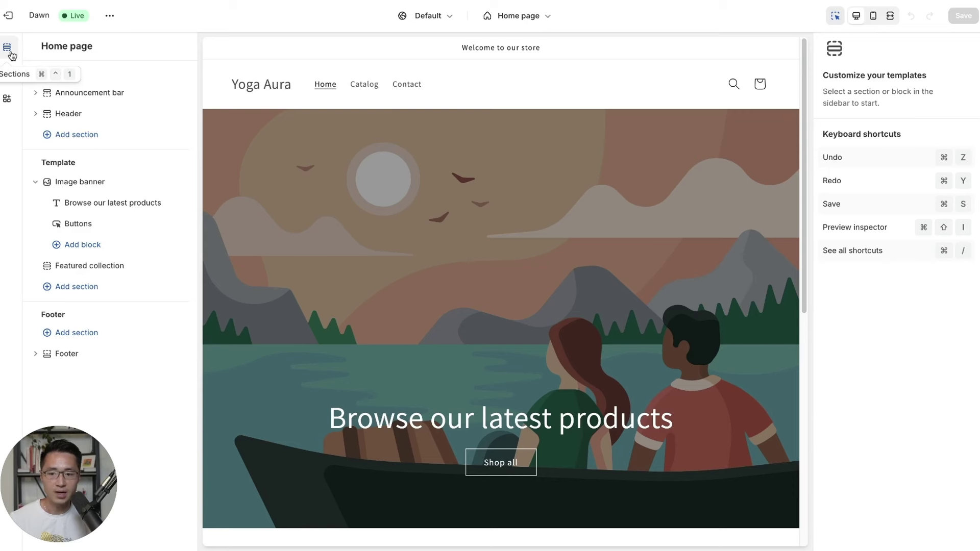
pyautogui.click(7, 74)
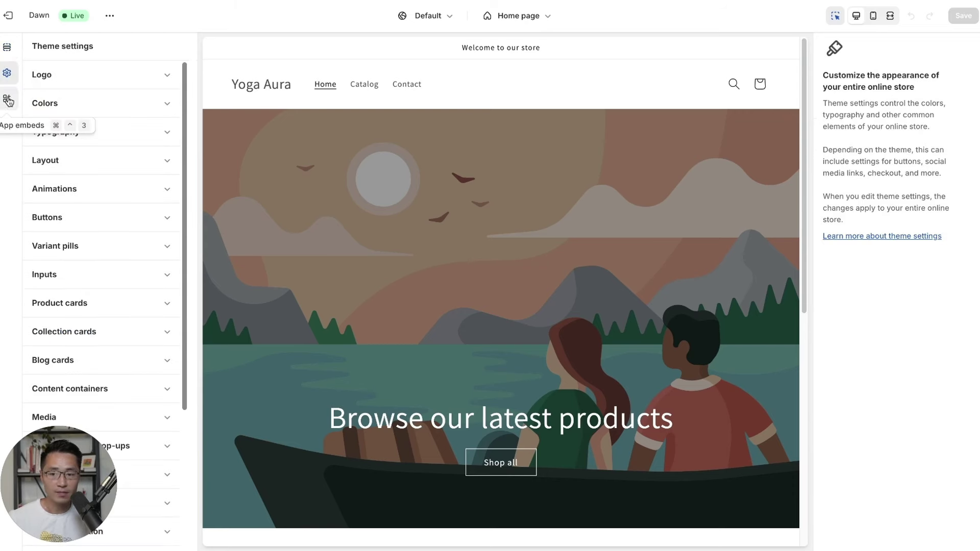
pyautogui.click(8, 99)
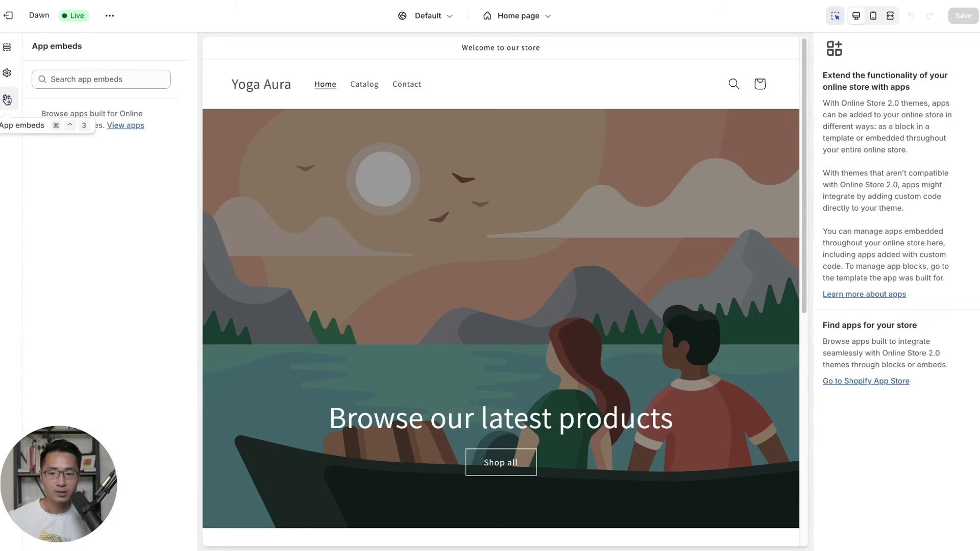
pyautogui.click(8, 50)
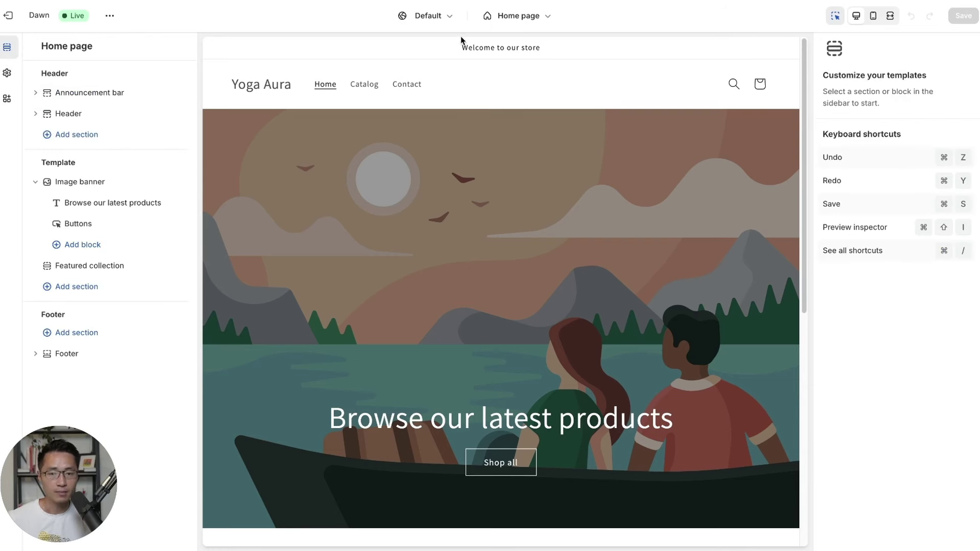
# Check which page templates can be edited, and preview the whole home page in the mobile layout.
pyautogui.click(550, 20)
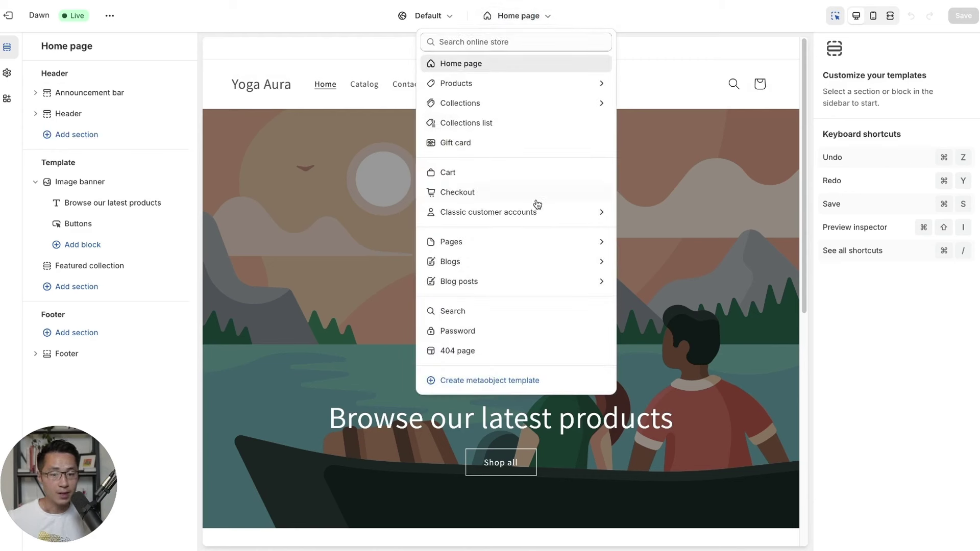
pyautogui.click(531, 23)
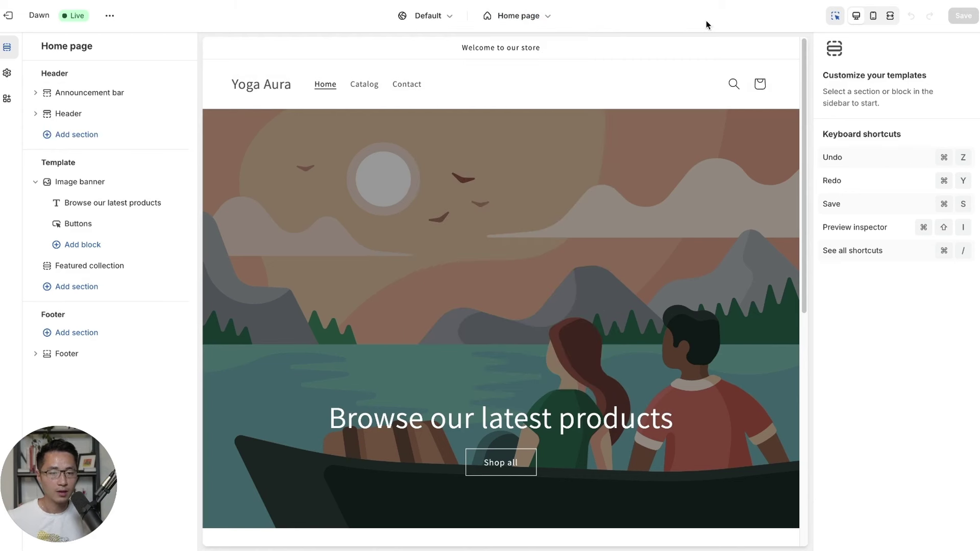
pyautogui.click(874, 21)
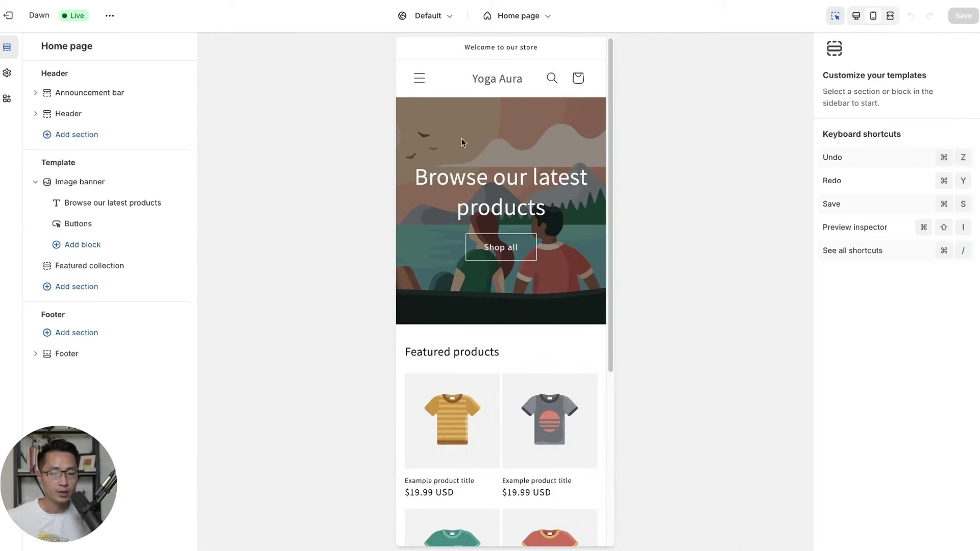
pyautogui.scroll(-10, 582, 186)
pyautogui.scroll(10, 582, 185)
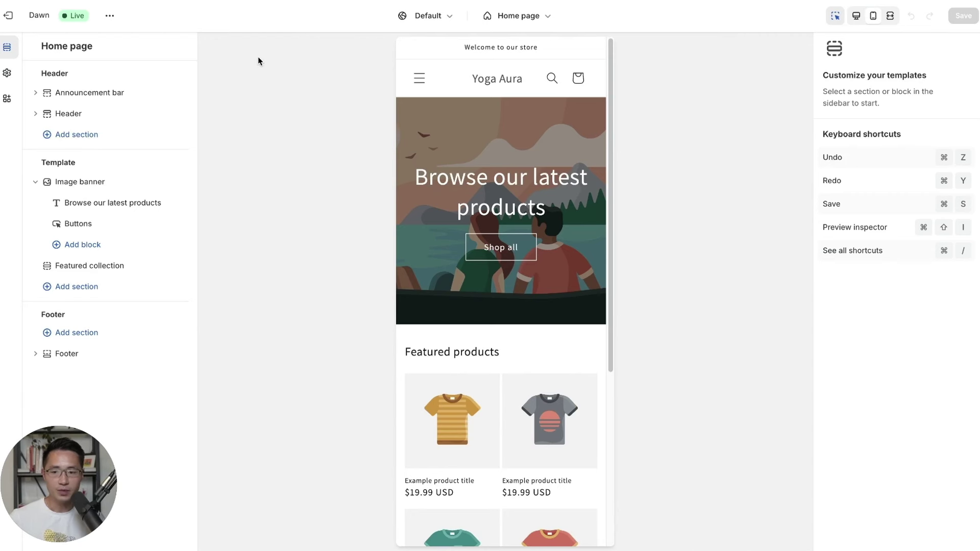
# Look over the theme's color schemes in the theme settings, and return to the home page sections.
pyautogui.click(11, 76)
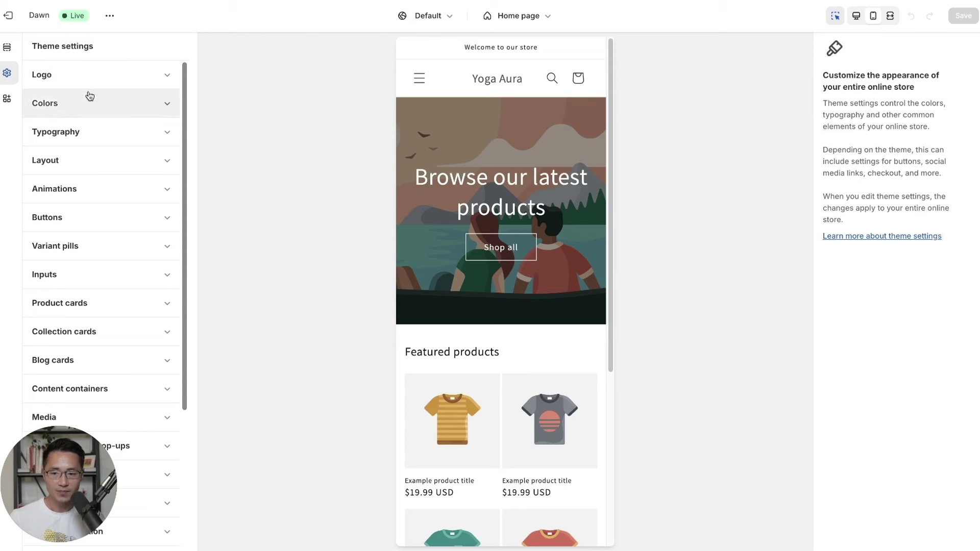
pyautogui.click(168, 107)
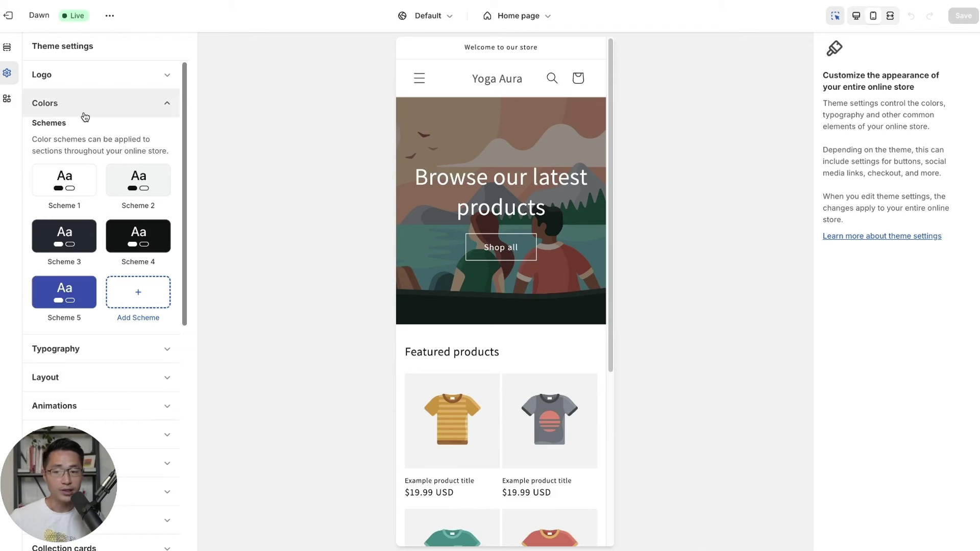
pyautogui.click(168, 106)
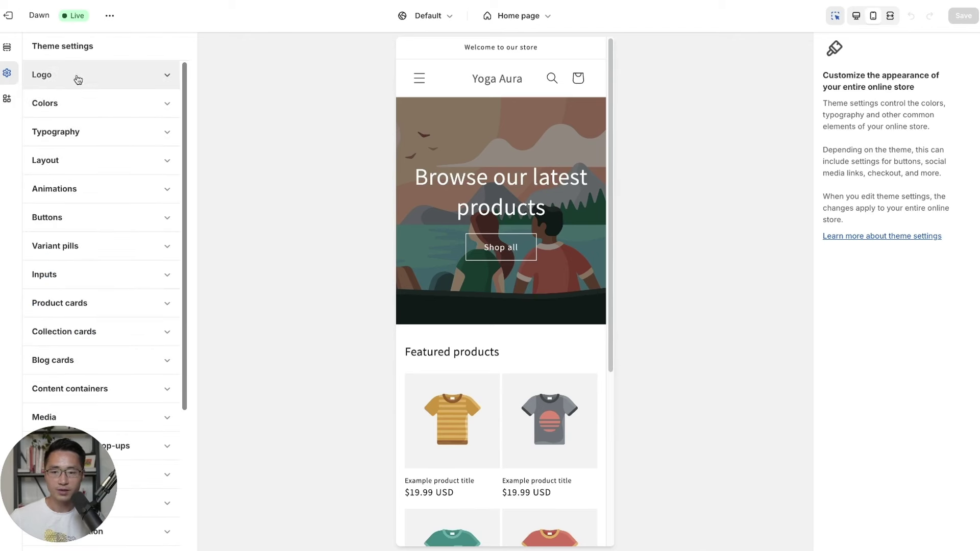
pyautogui.click(7, 47)
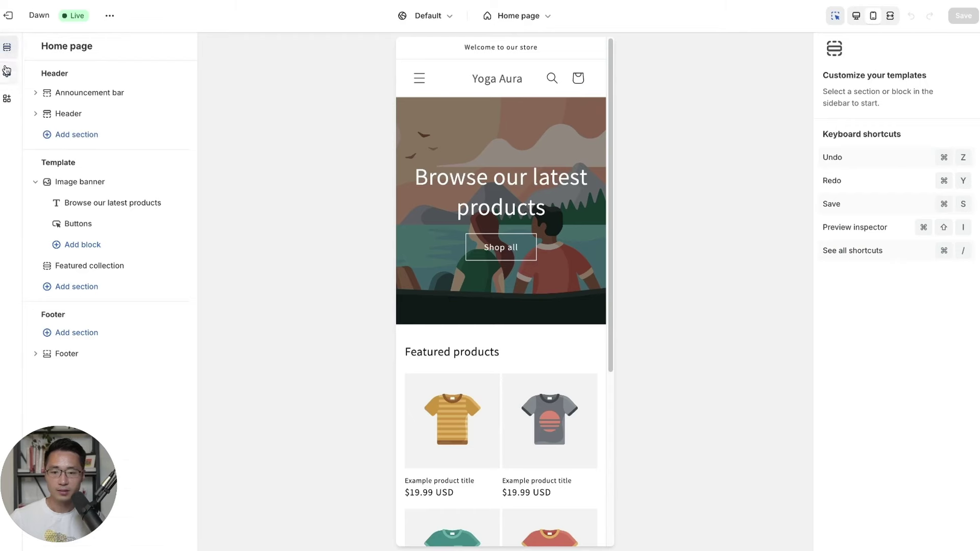
# In the theme's logo settings, choose the file YOGA Aura Logo copy.png from the POD example folder to upload as the store logo.
pyautogui.click(7, 71)
pyautogui.click(77, 76)
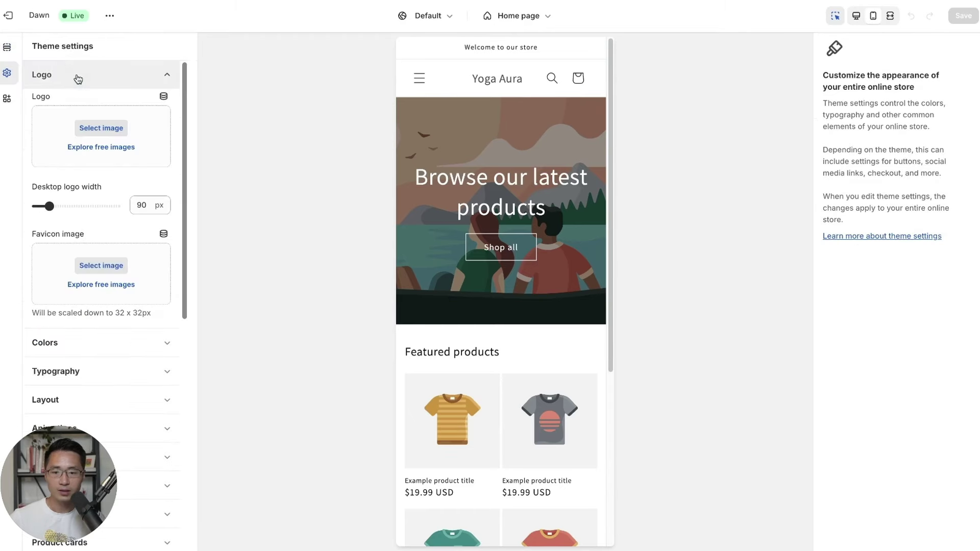
pyautogui.click(104, 129)
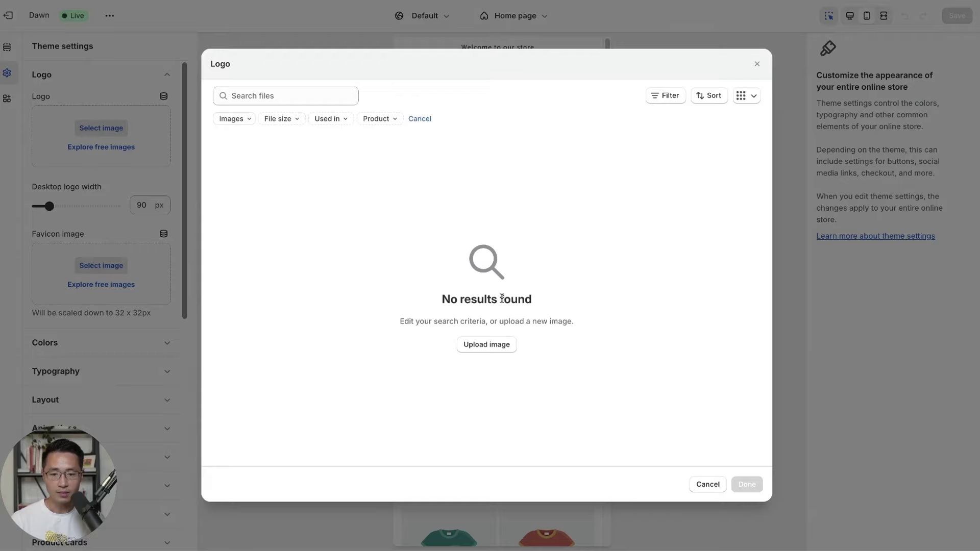
pyautogui.click(480, 346)
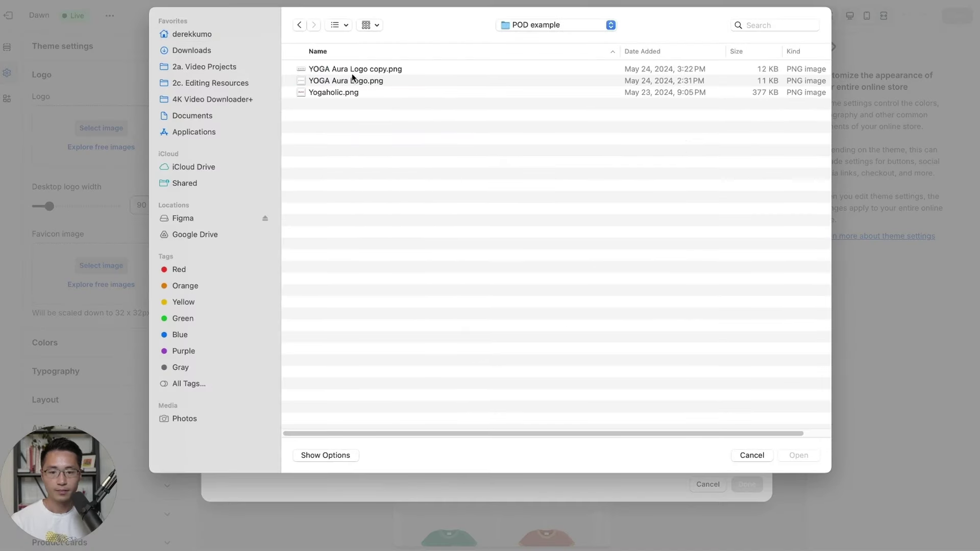
pyautogui.click(405, 68)
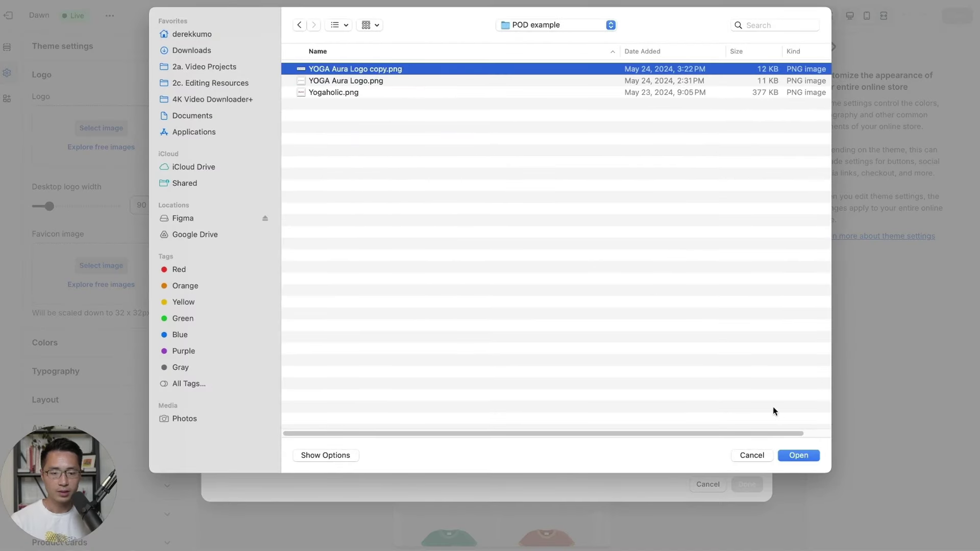
# Upload YOGA Aura Logo copy.png as the store logo and set the desktop logo width to 150 px.
pyautogui.click(795, 455)
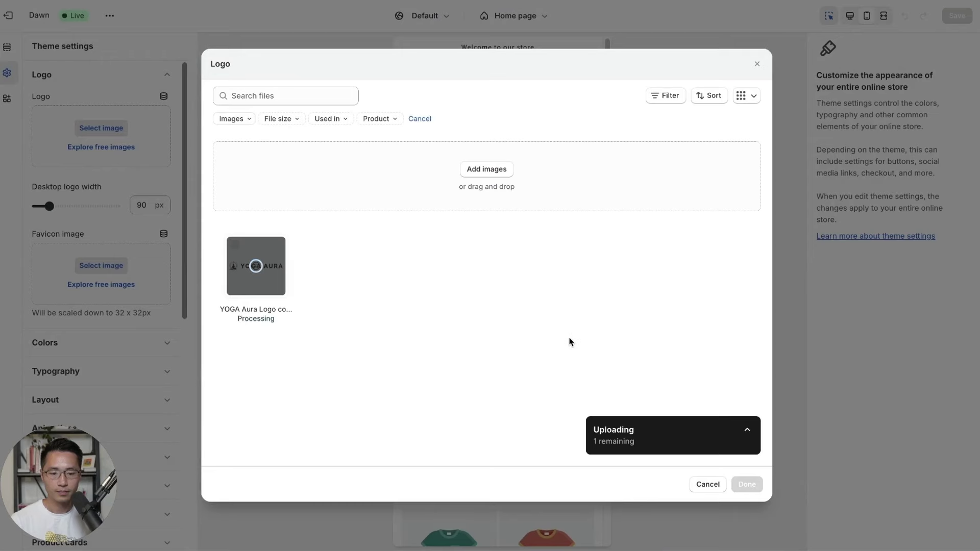
pyautogui.click(746, 484)
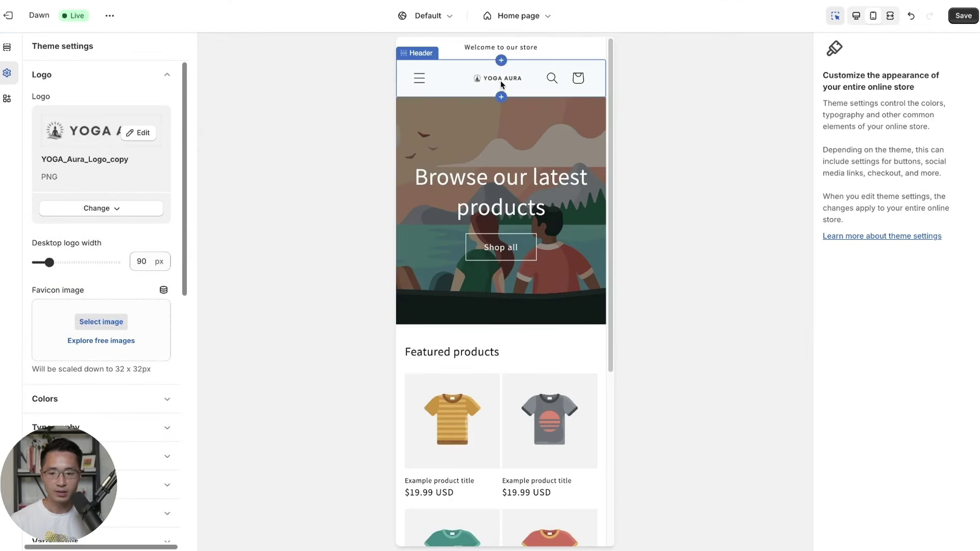
pyautogui.click(65, 264)
pyautogui.moveTo(65, 264); pyautogui.dragTo(69, 264)
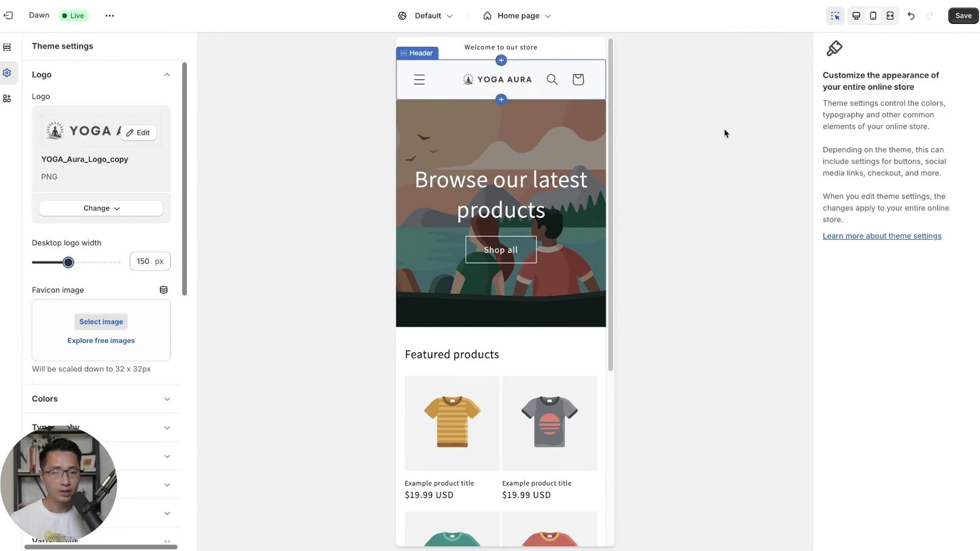
# Try a 190 px logo width in the desktop preview, return it to 150 px, and save the theme.
pyautogui.click(858, 17)
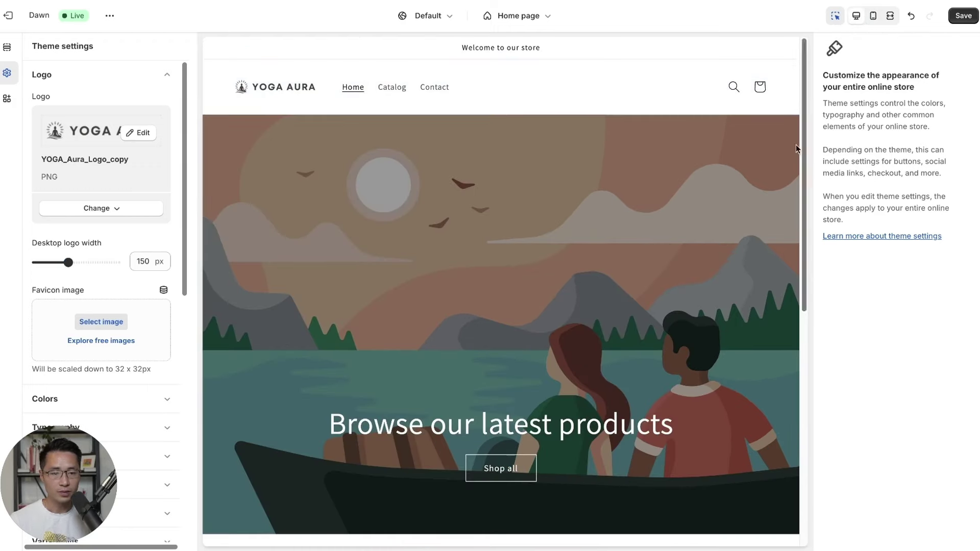
pyautogui.moveTo(68, 262); pyautogui.dragTo(80, 264)
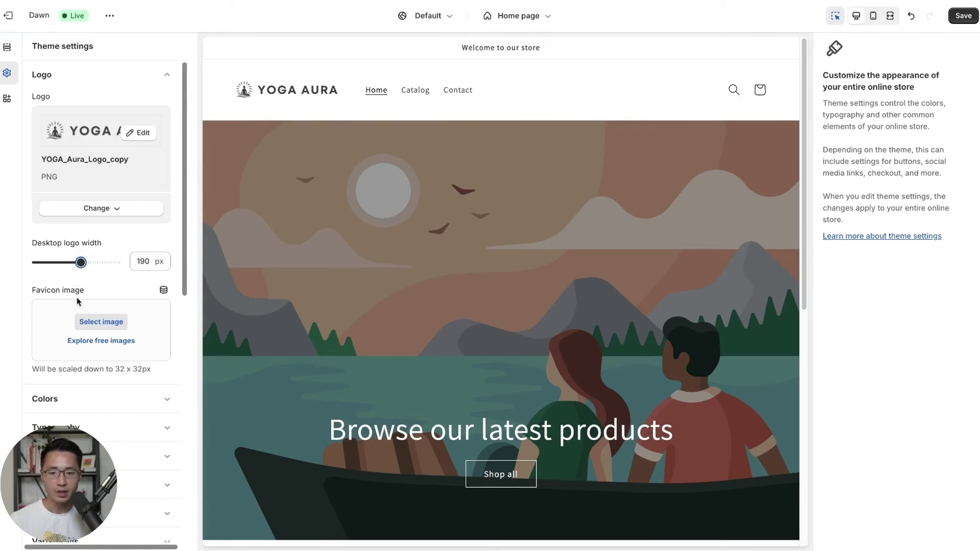
pyautogui.moveTo(80, 264); pyautogui.dragTo(68, 267)
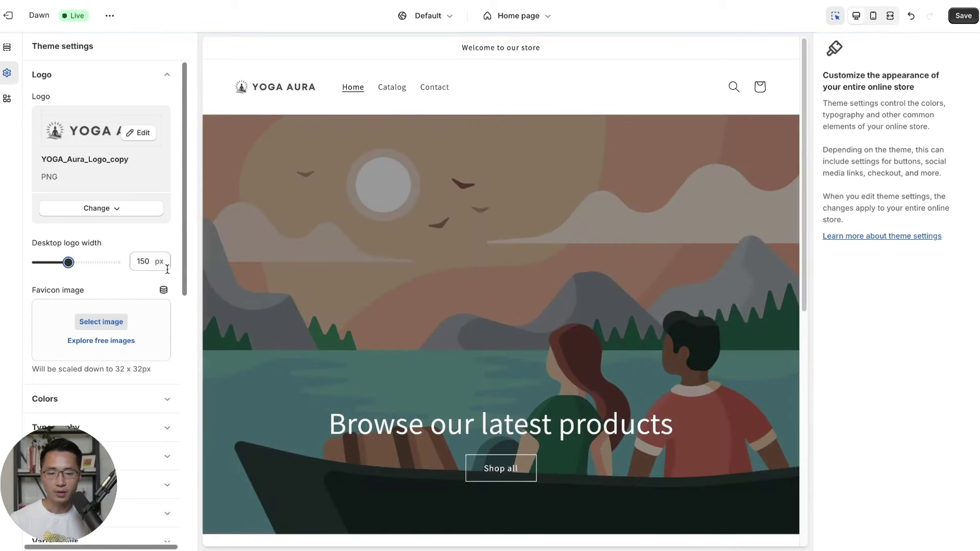
pyautogui.click(964, 16)
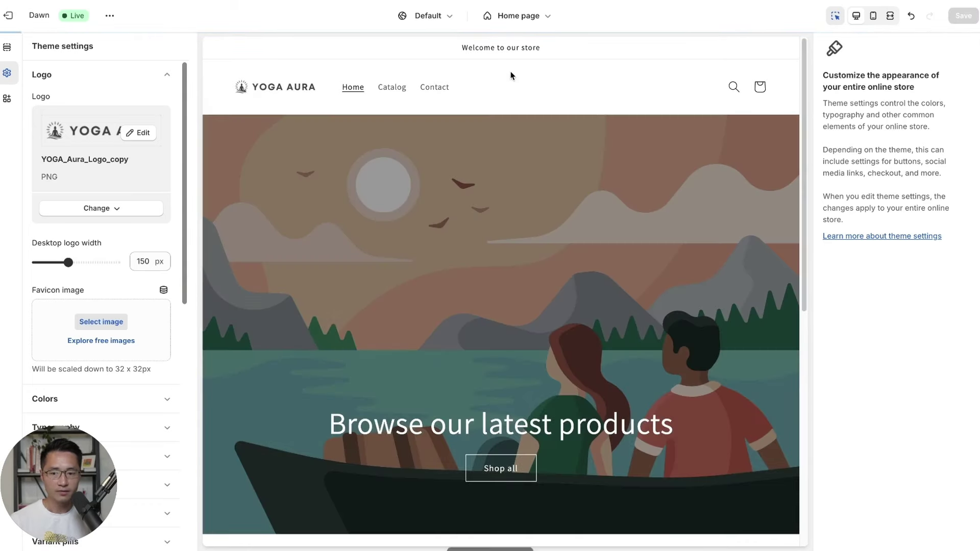
# Switch to the favicon.io website in the browser and open its generator for making a favicon from text.
pyautogui.scroll(-1, 28, 268)
pyautogui.moveTo(28, 265); pyautogui.dragTo(83, 274)
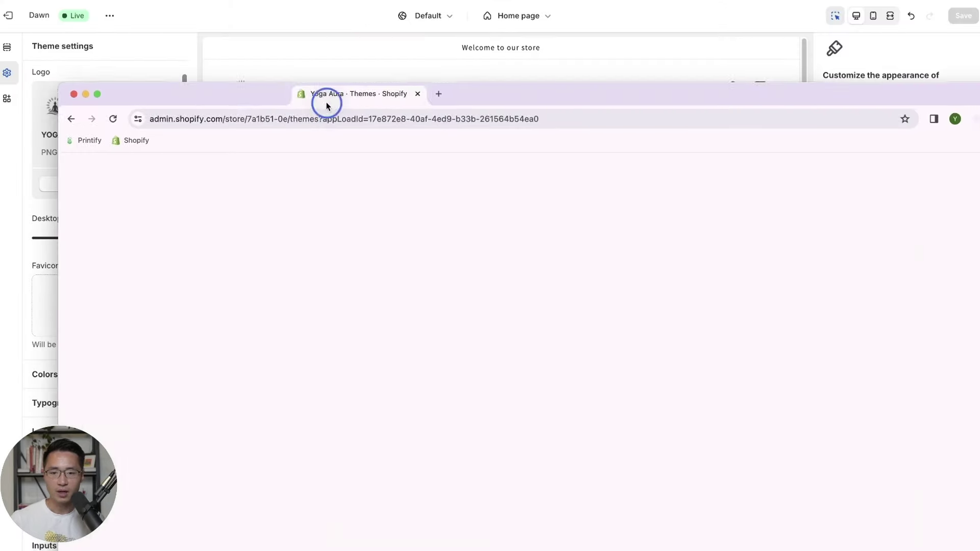
pyautogui.moveTo(324, 103); pyautogui.dragTo(336, 151)
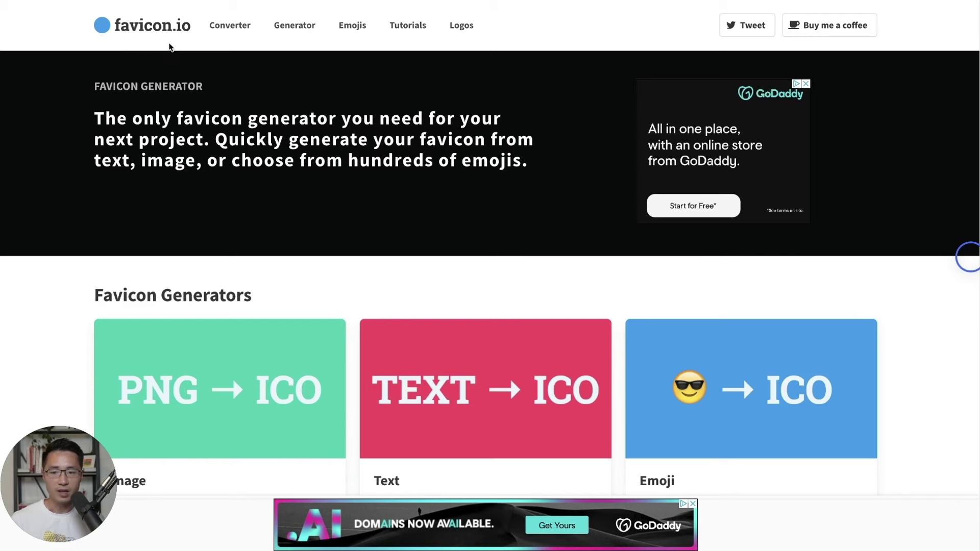
pyautogui.scroll(-1, 394, 131)
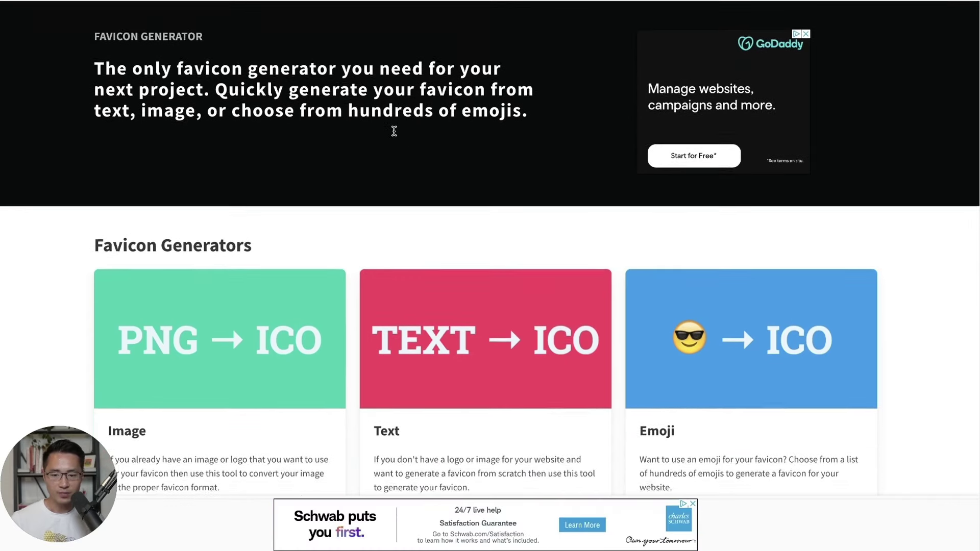
pyautogui.scroll(-2, 394, 132)
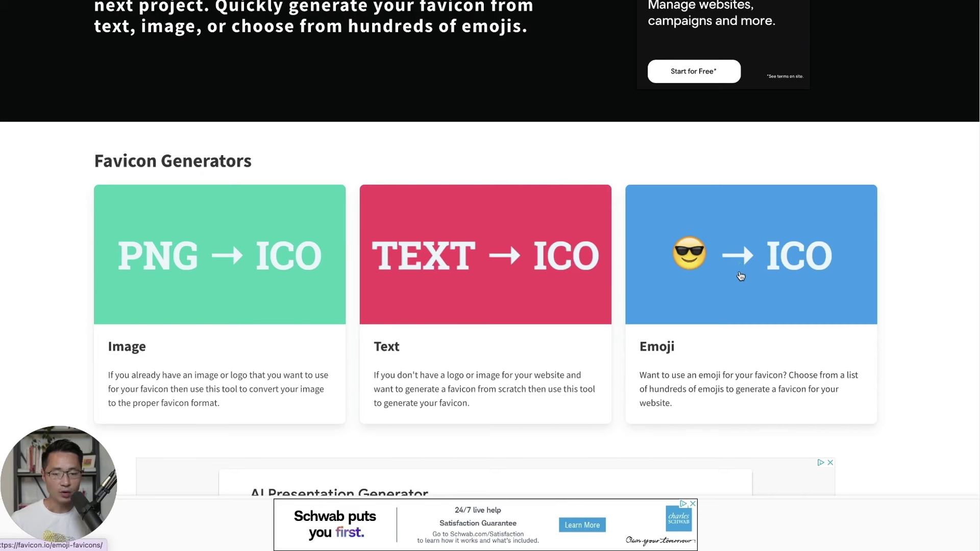
pyautogui.click(449, 263)
pyautogui.scroll(-4, 459, 249)
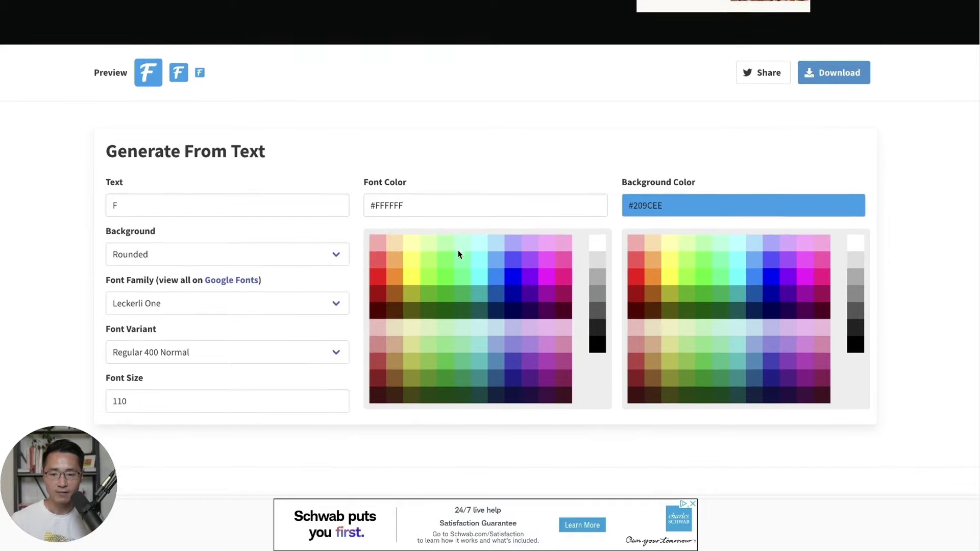
# Set the favicon text to Y on a black (#000) background with the Circle shape.
pyautogui.click(169, 197)
pyautogui.press('BackSpace')
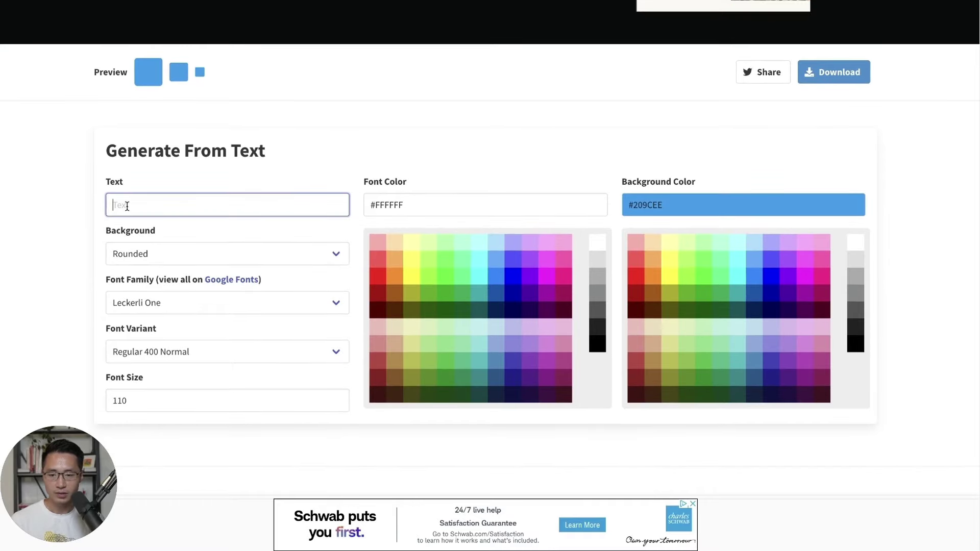
pyautogui.write('Y')
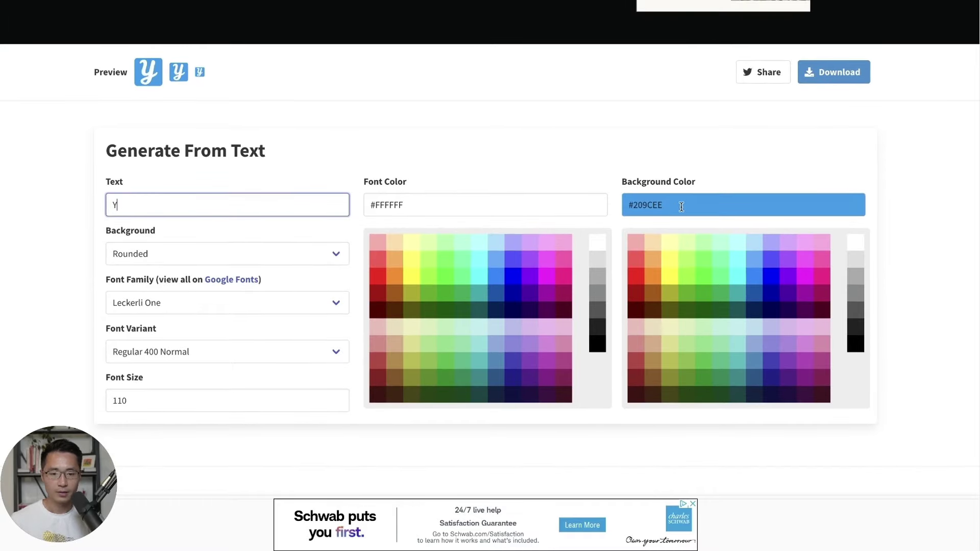
pyautogui.click(683, 205)
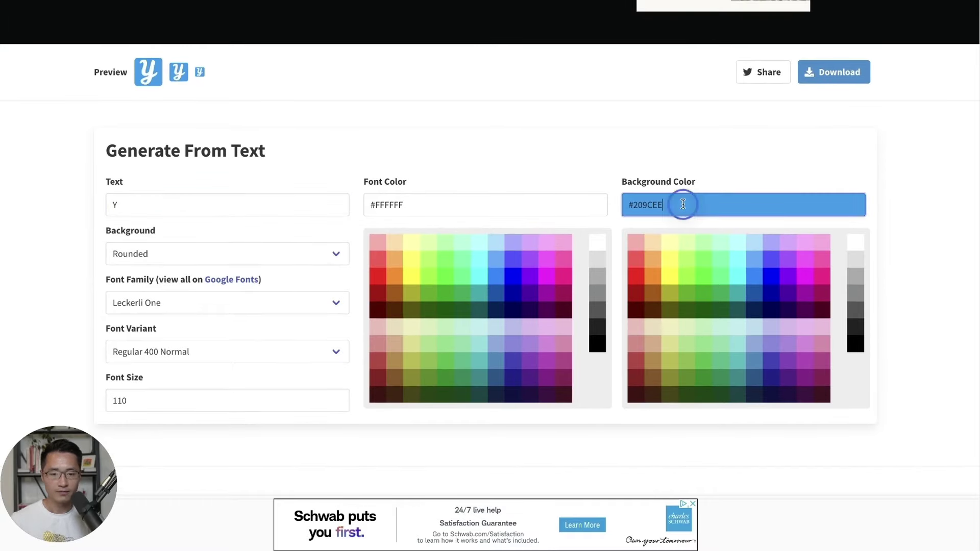
pyautogui.click(856, 343)
pyautogui.click(143, 246)
pyautogui.click(143, 241)
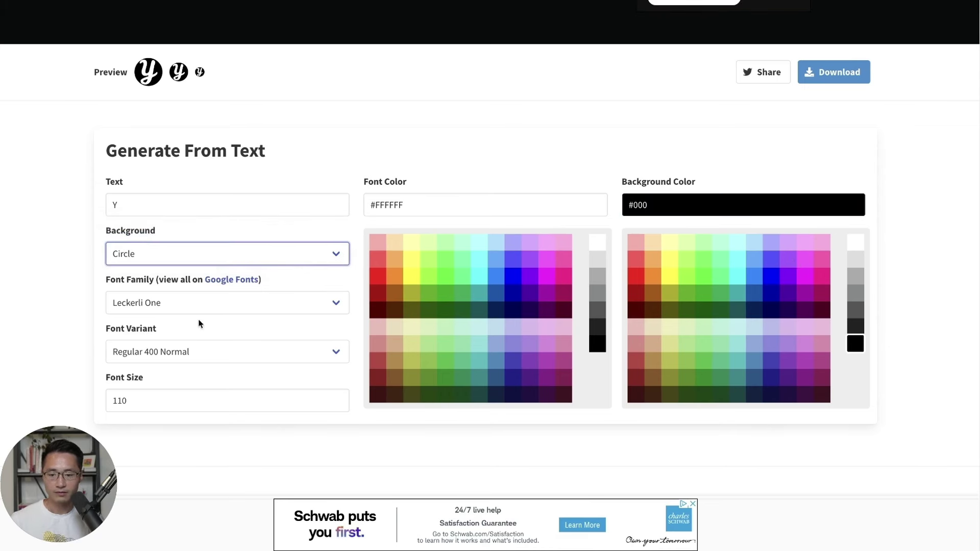
# Download the generated favicon package and extract favicon_io.zip, opening the resulting favicon_io folder.
pyautogui.scroll(-1, 199, 325)
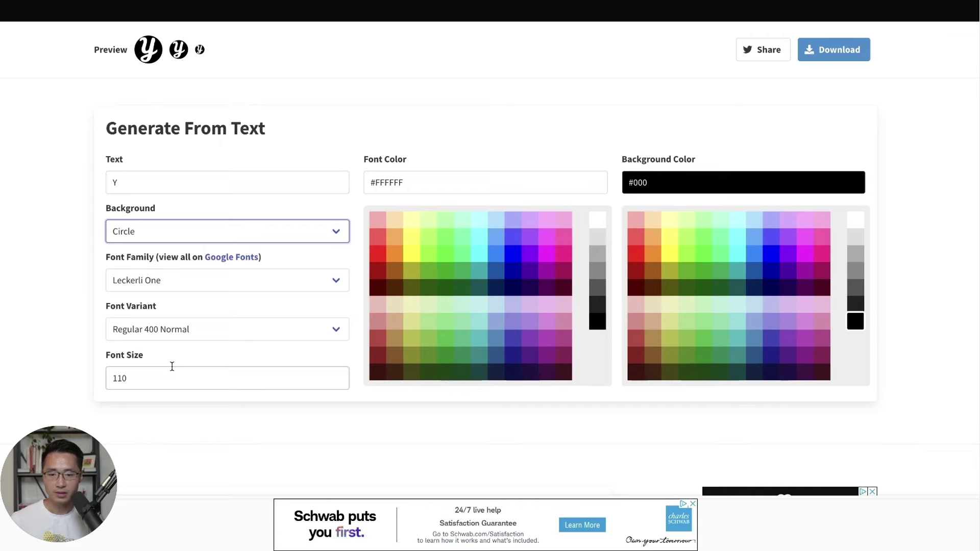
pyautogui.scroll(-1, 172, 367)
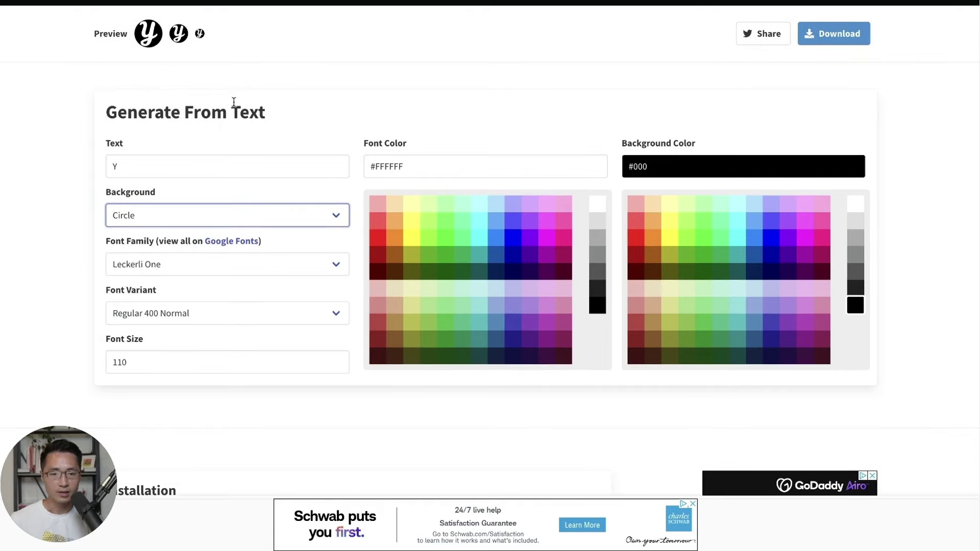
pyautogui.scroll(1, 473, 143)
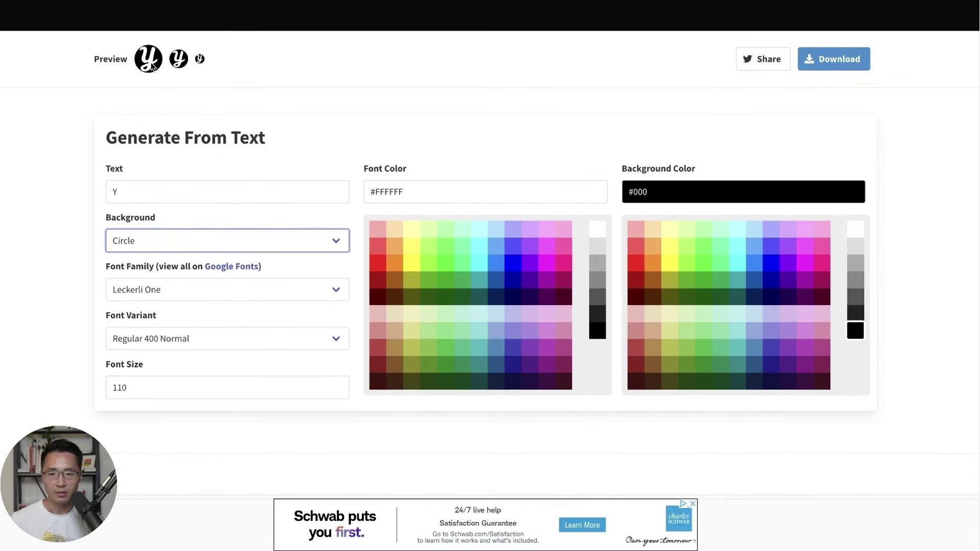
pyautogui.click(784, 107)
pyautogui.click(839, 61)
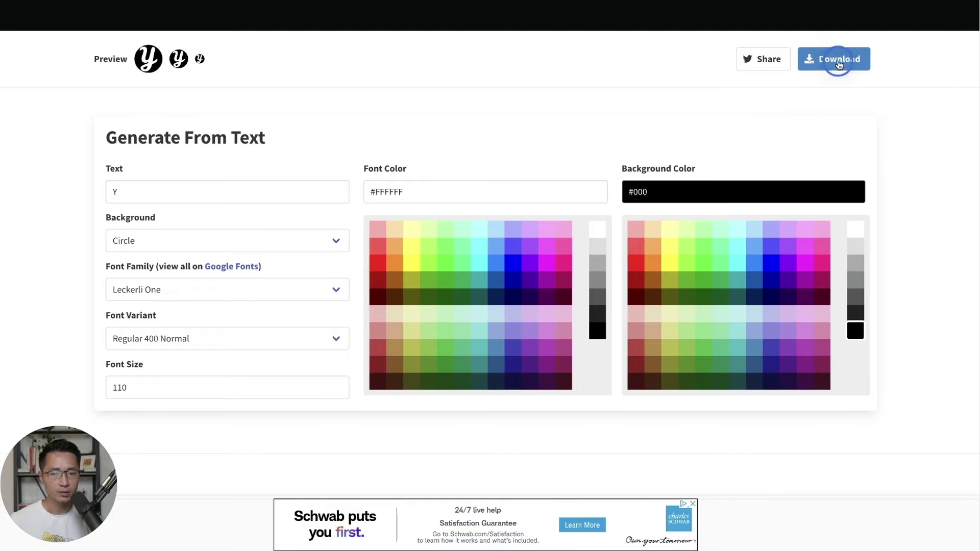
pyautogui.click(743, 535)
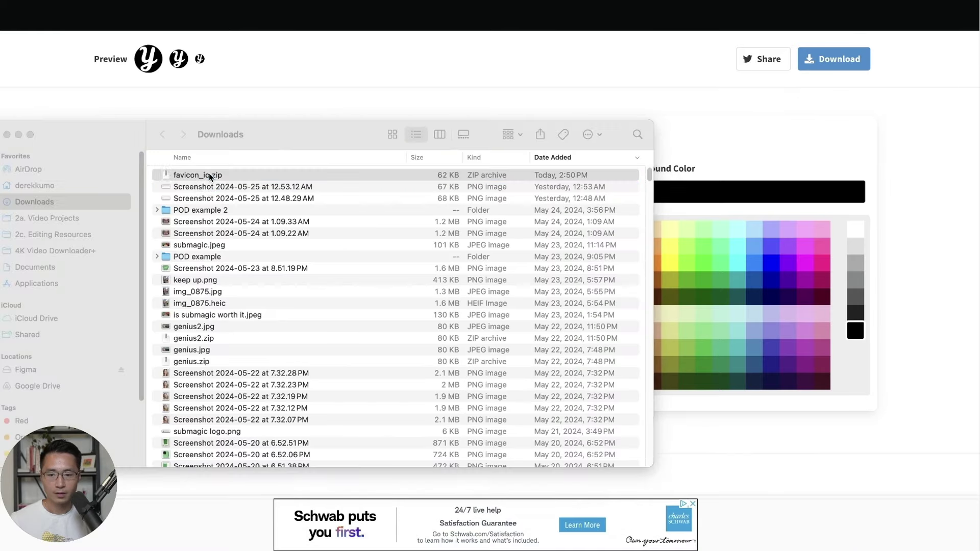
pyautogui.click(210, 175)
pyautogui.doubleClick(214, 178)
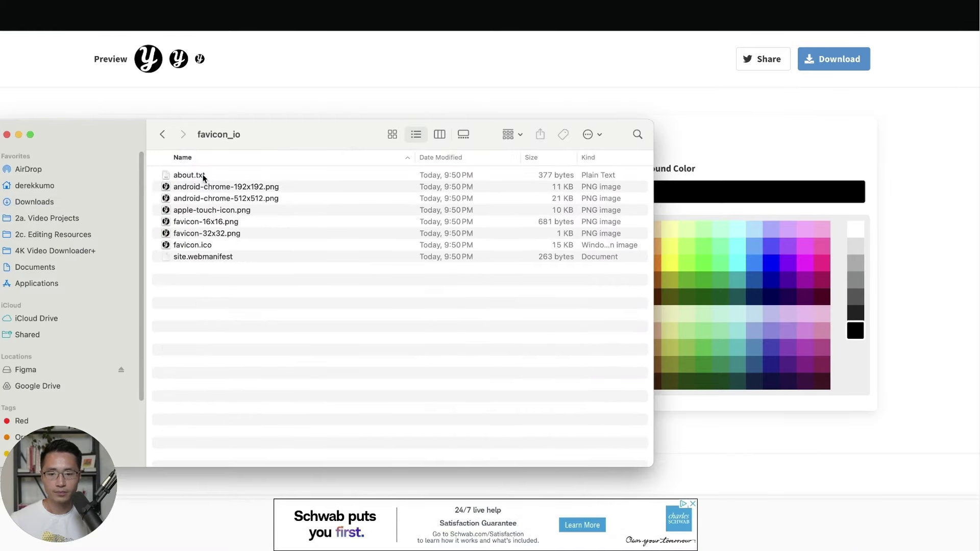
# Preview the favicon-32x32.png file in the favicon_io folder and close the preview.
pyautogui.click(228, 233)
pyautogui.press('space')
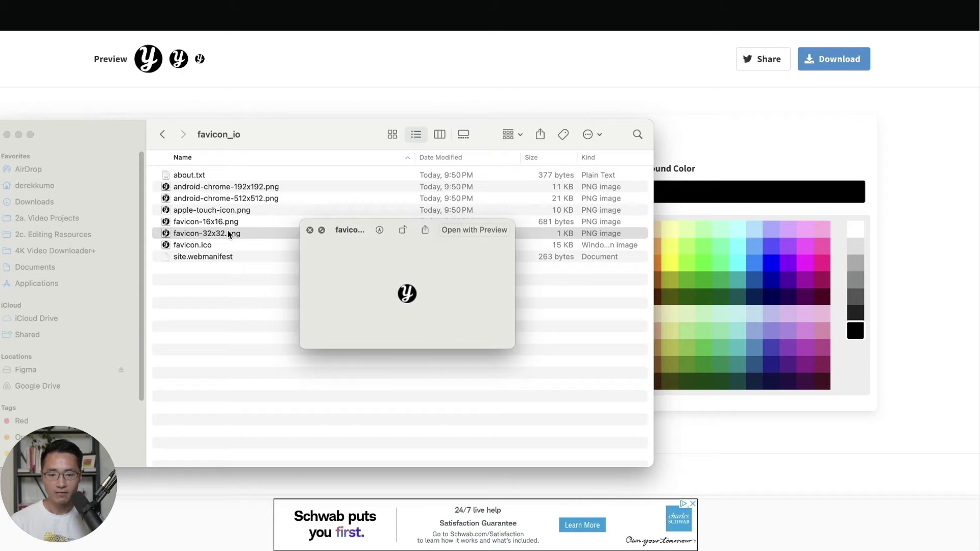
pyautogui.press('space')
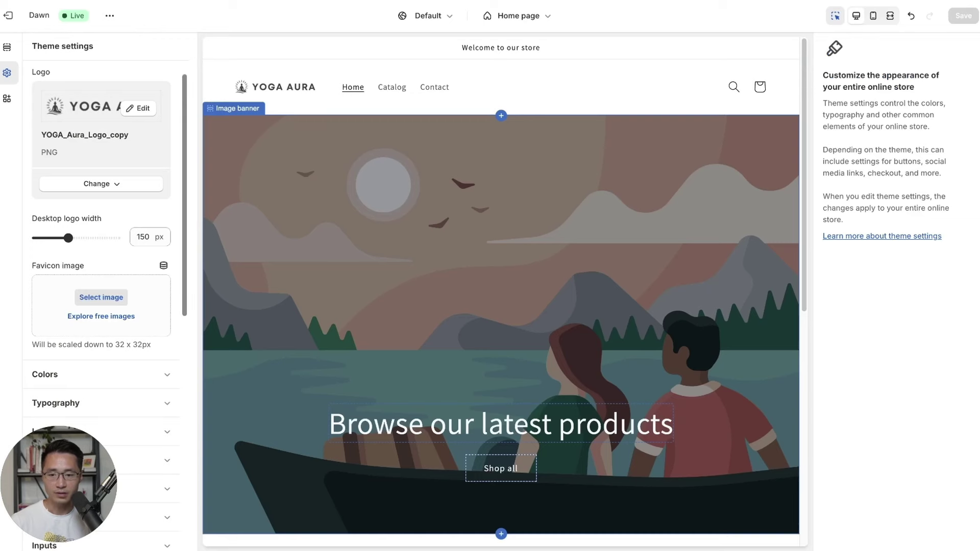
# In the Shopify theme editor, upload favicon-32x32.png from the downloaded favicon_io folder as the favicon image and save the theme.
pyautogui.click(101, 296)
pyautogui.click(480, 174)
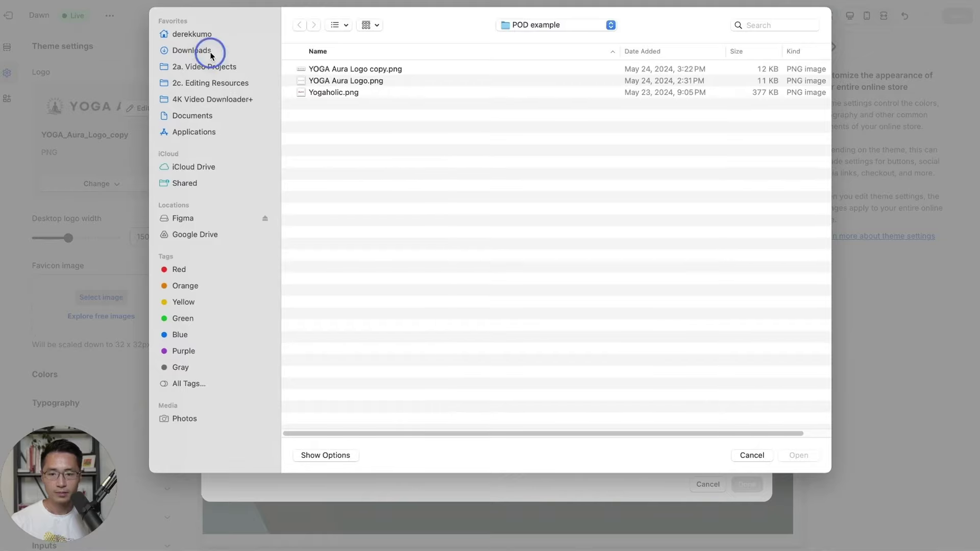
pyautogui.click(211, 52)
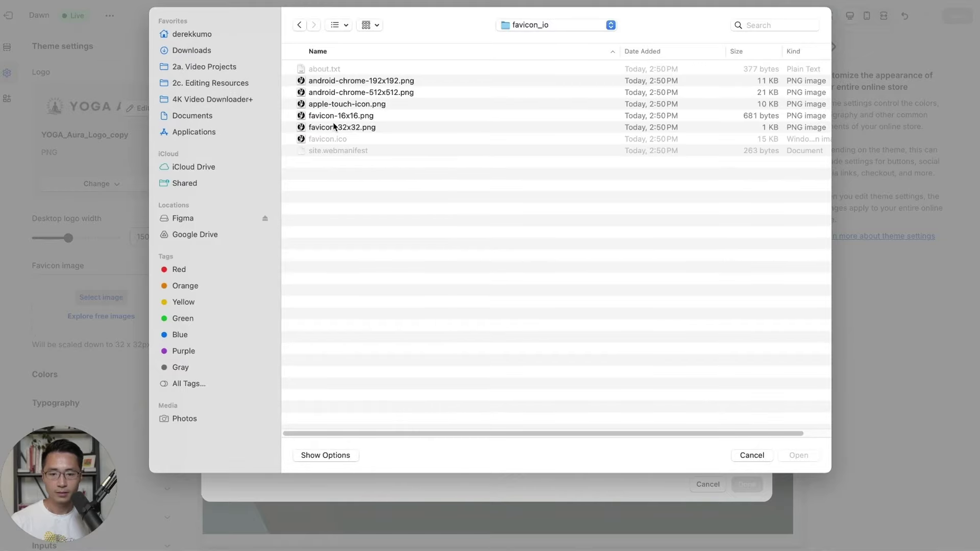
pyautogui.click(337, 127)
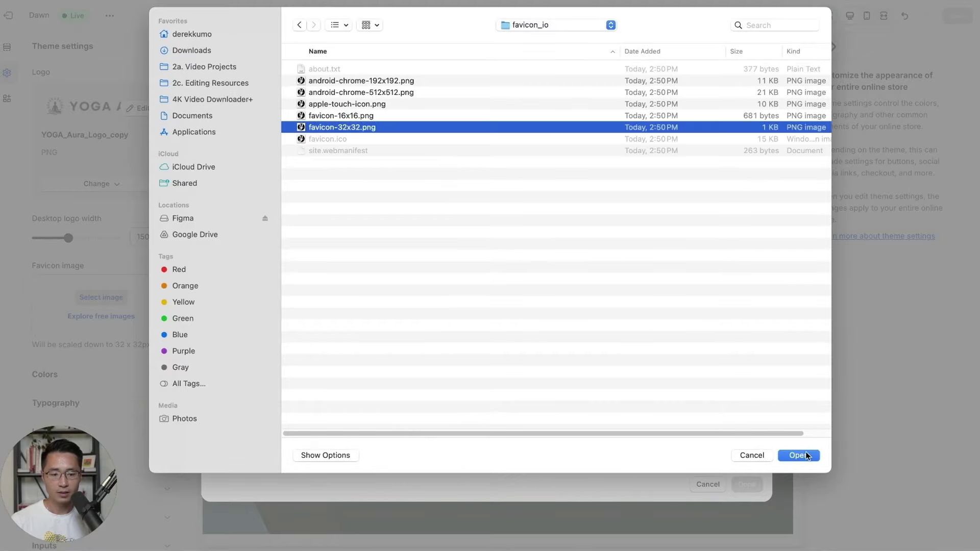
pyautogui.click(805, 454)
pyautogui.click(750, 488)
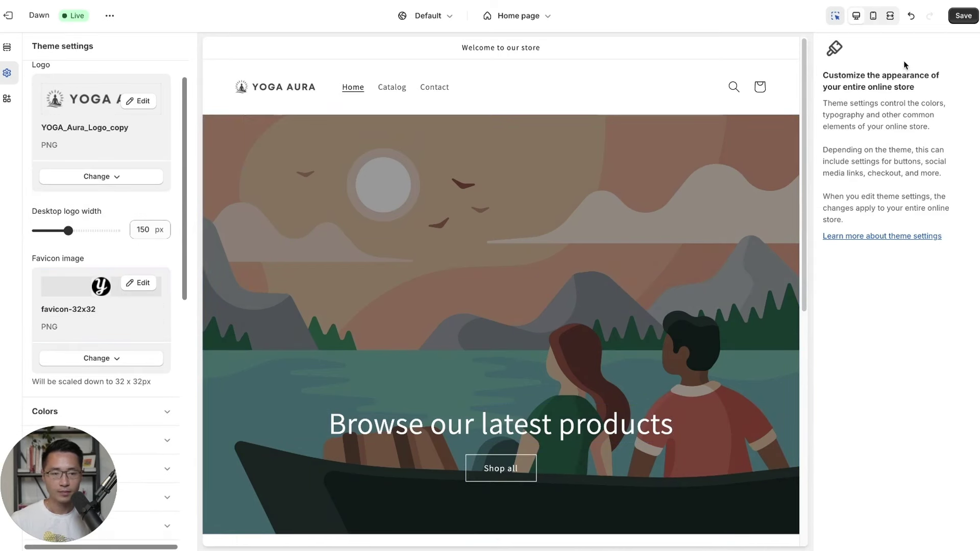
pyautogui.click(963, 15)
# Open color Scheme 1 for editing in the theme's color settings.
pyautogui.scroll(-1, 66, 466)
pyautogui.moveTo(65, 466); pyautogui.dragTo(911, 462)
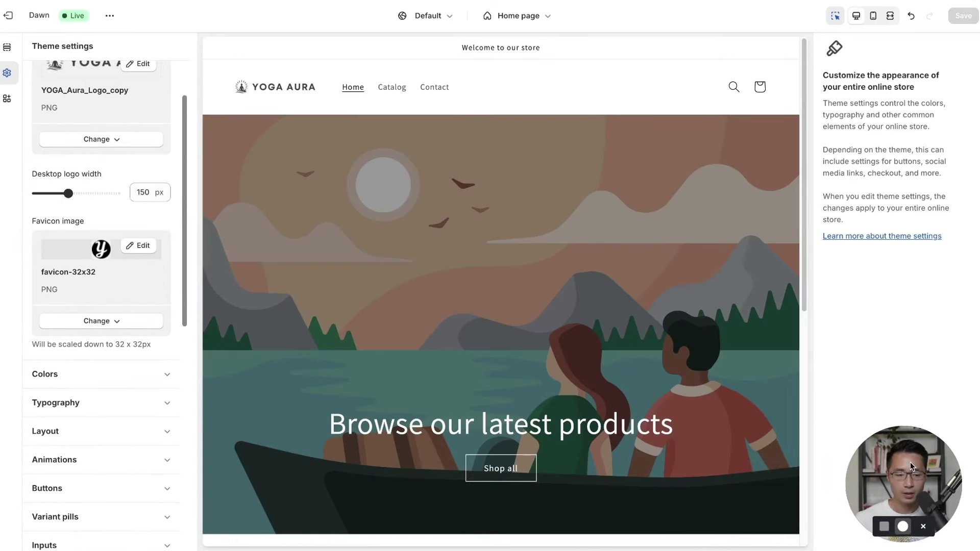
pyautogui.click(57, 376)
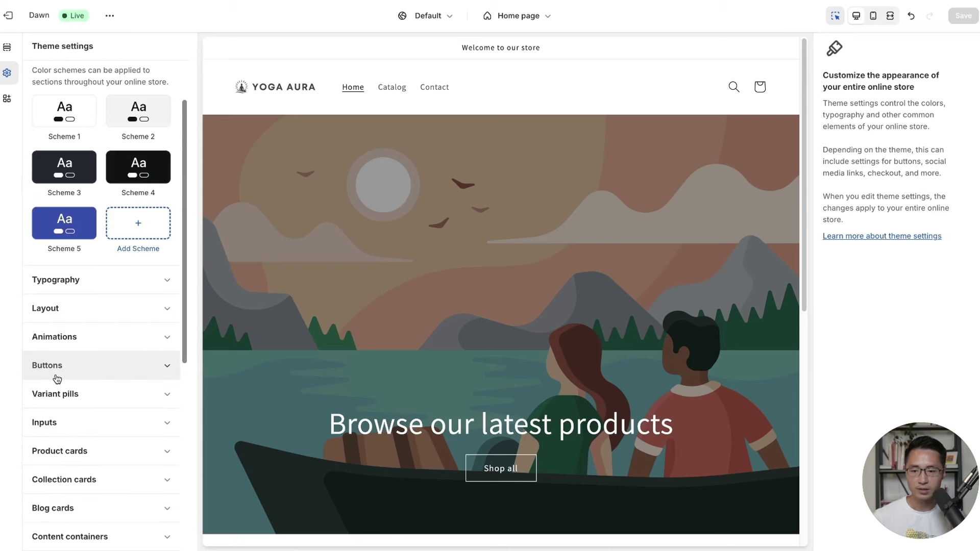
pyautogui.scroll(1, 102, 134)
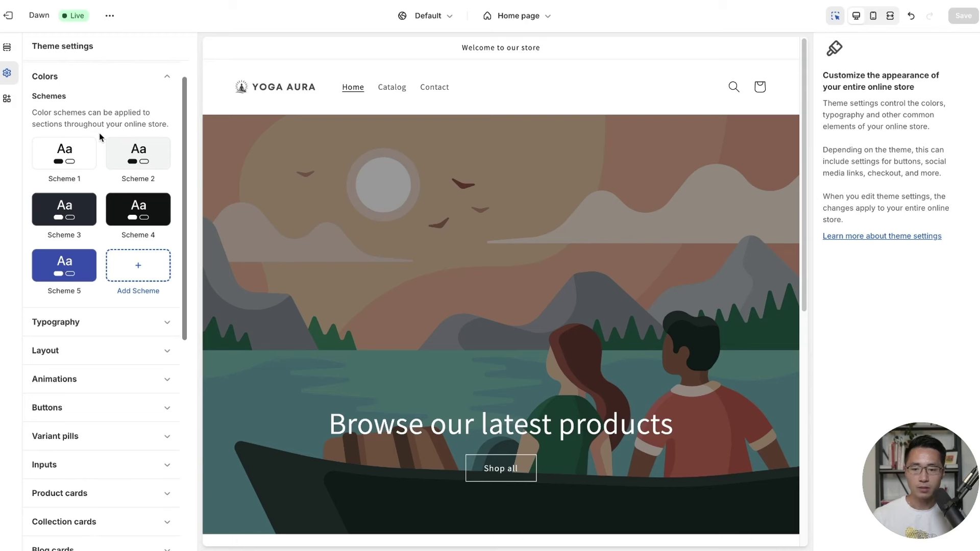
pyautogui.click(80, 158)
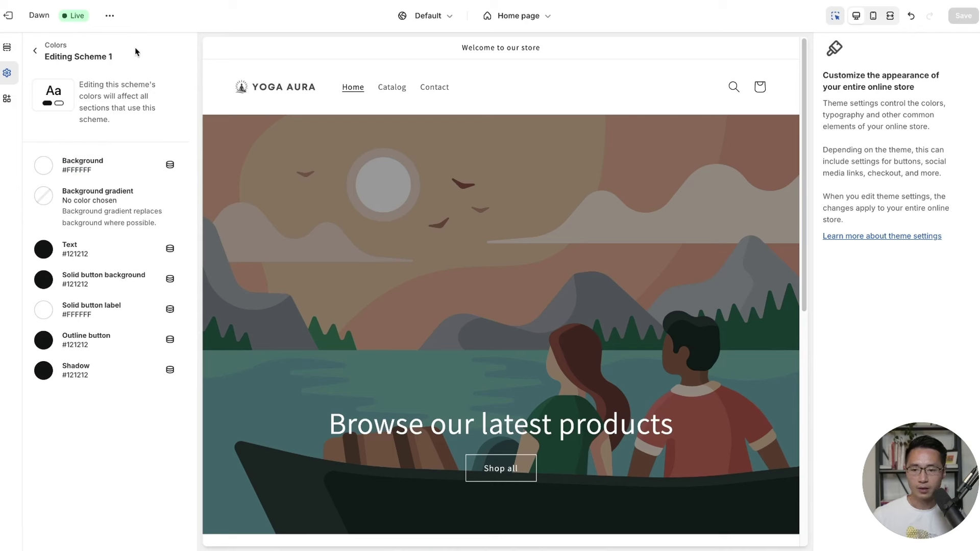
# Set Scheme 1's background color to #FAFAFA.
pyautogui.click(75, 172)
pyautogui.click(94, 169)
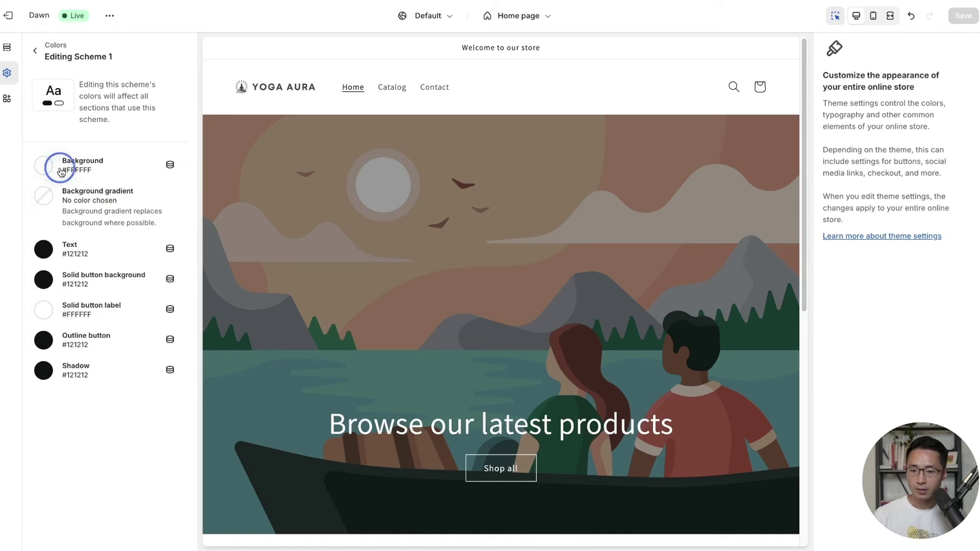
pyautogui.click(45, 165)
pyautogui.moveTo(122, 289); pyautogui.dragTo(65, 287)
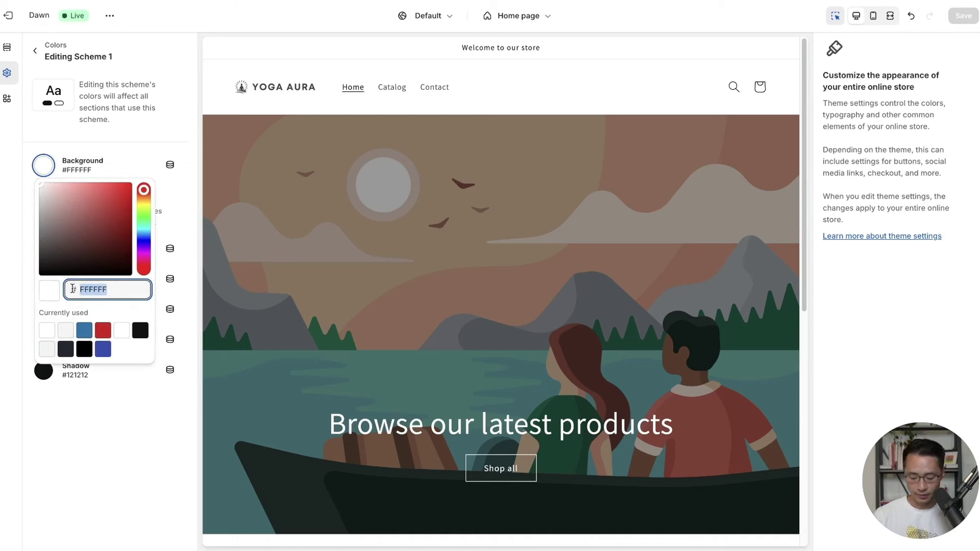
pyautogui.write('FAFA')
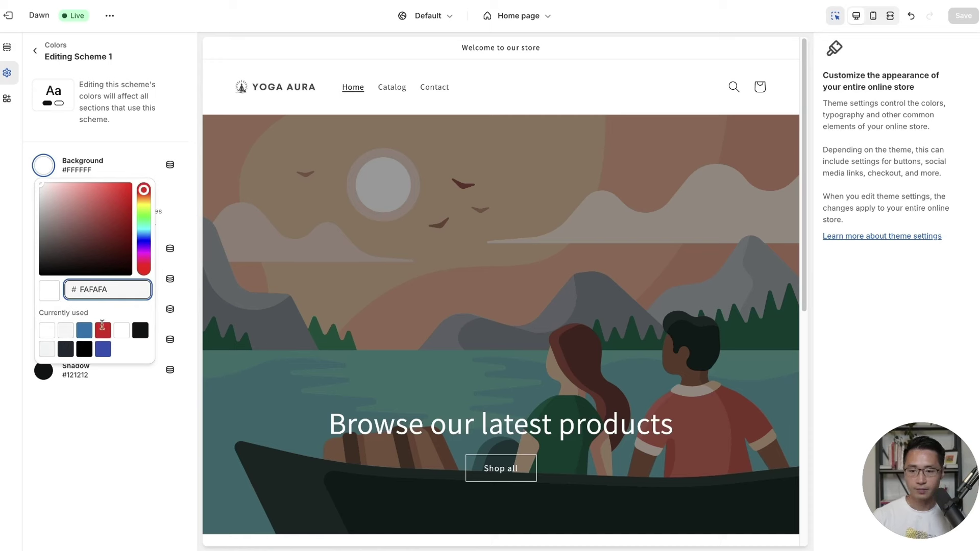
pyautogui.click(165, 437)
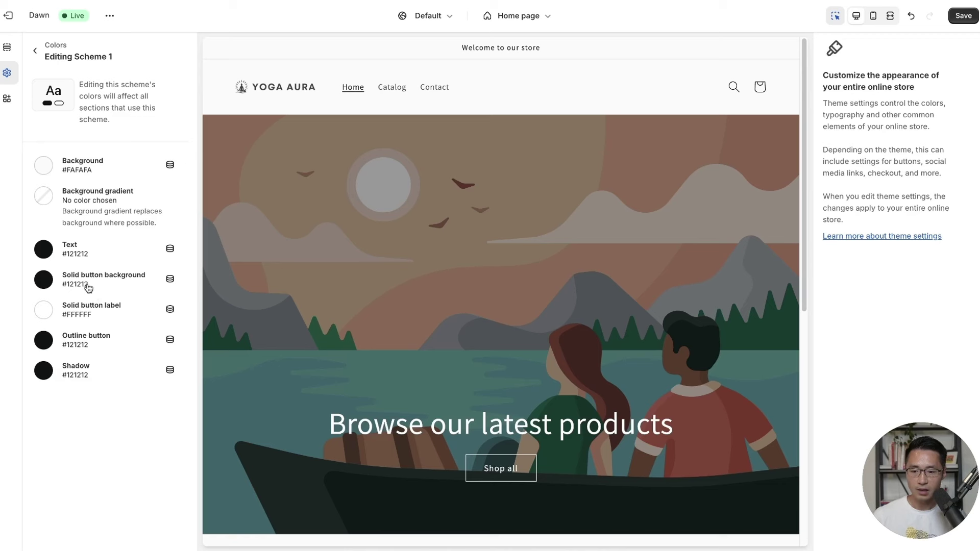
# Set Scheme 1's solid button background color to #52BB51 and save the theme.
pyautogui.click(43, 279)
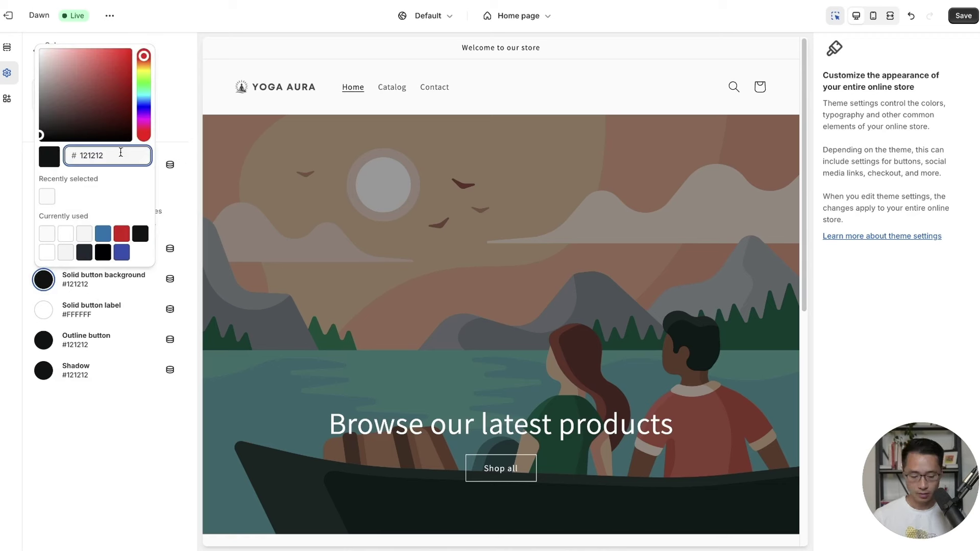
pyautogui.press('BackSpace')
pyautogui.press('BackSpace')
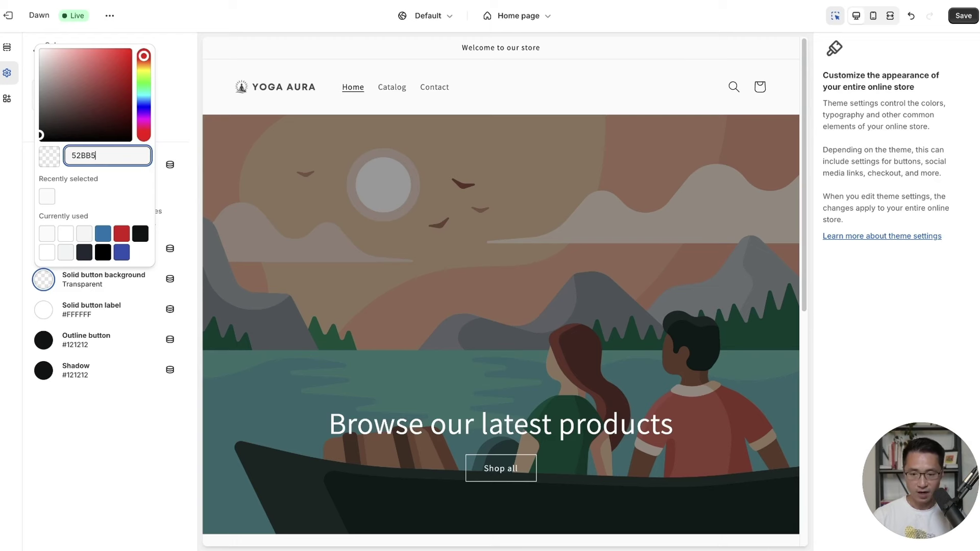
pyautogui.click(128, 422)
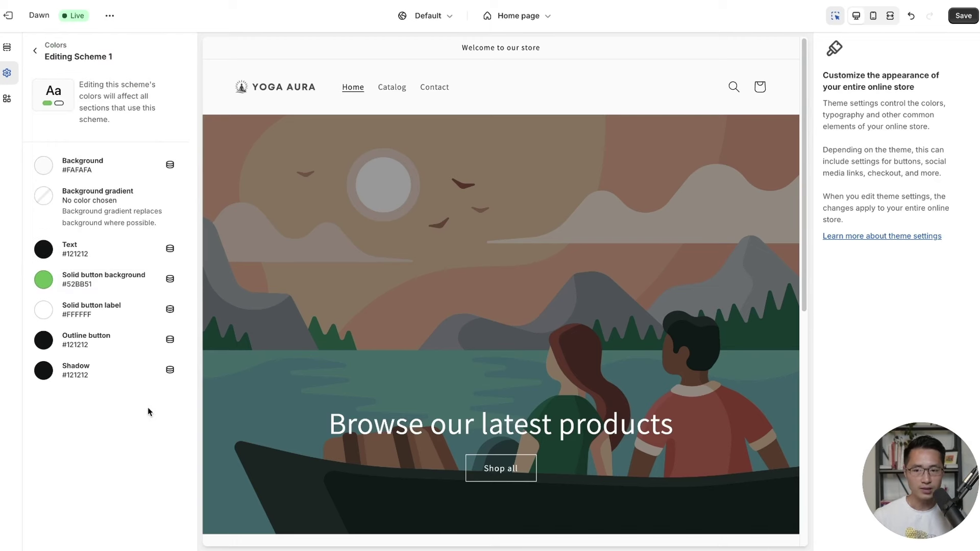
pyautogui.click(960, 16)
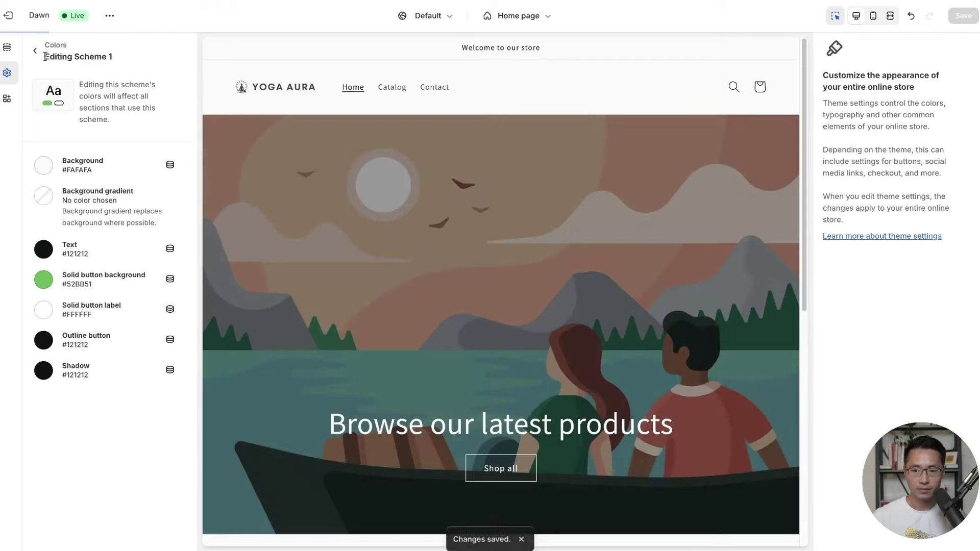
# Open color Scheme 2 for editing and set its background color to #DA3636.
pyautogui.click(37, 51)
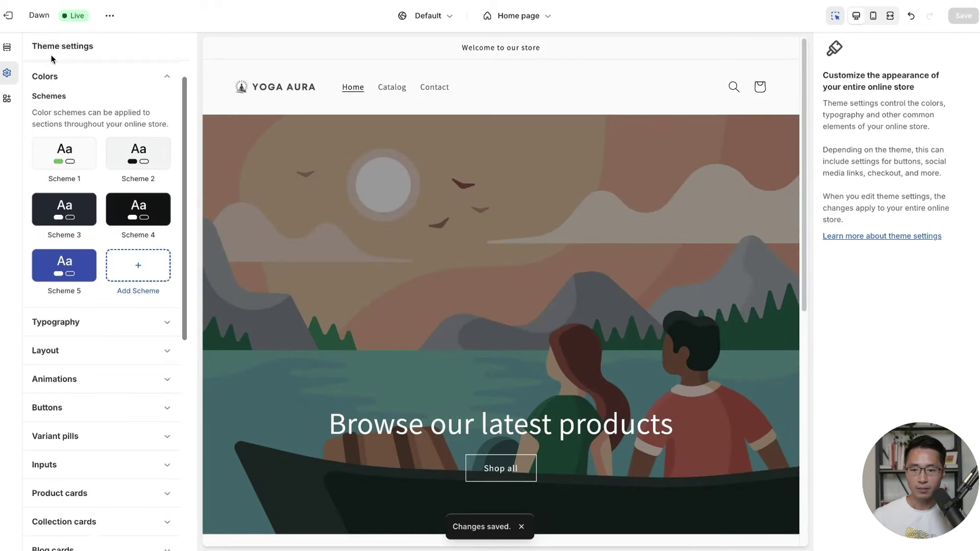
pyautogui.click(158, 162)
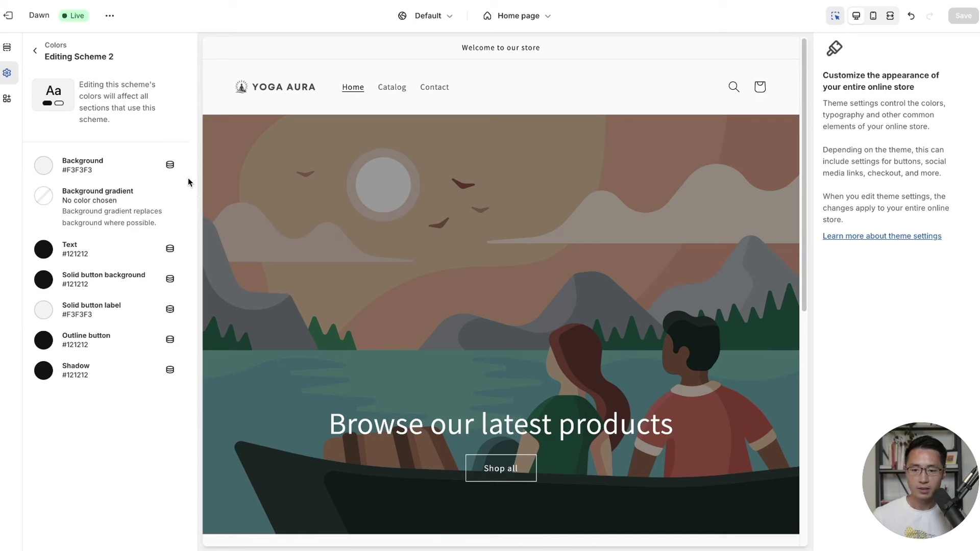
pyautogui.click(80, 180)
pyautogui.click(126, 289)
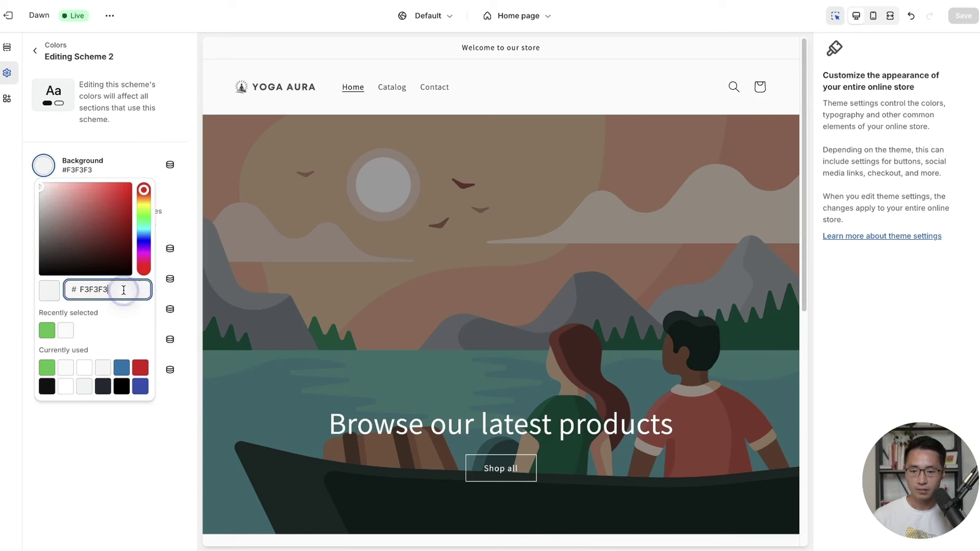
pyautogui.press('BackSpace')
pyautogui.press('BackSpace')
pyautogui.press('BackSpace')
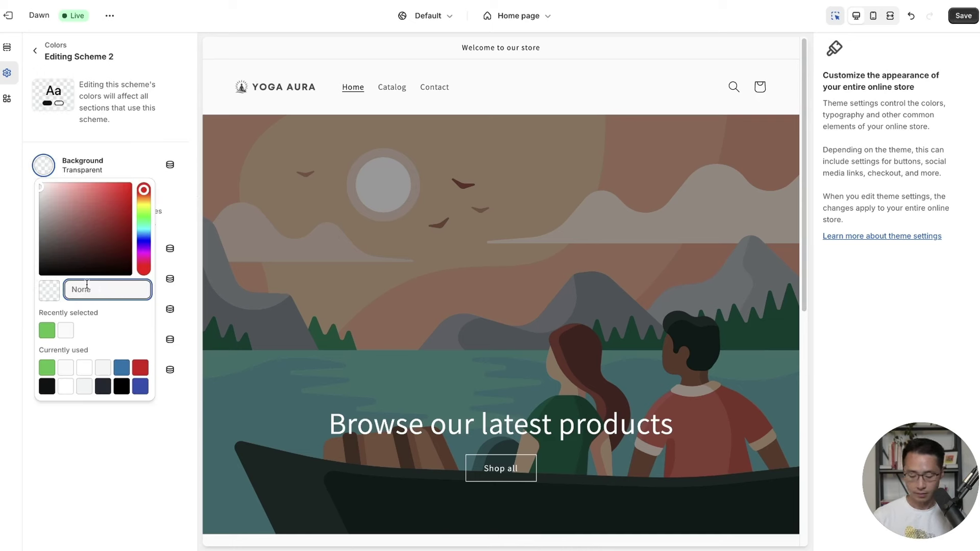
pyautogui.write('DA36')
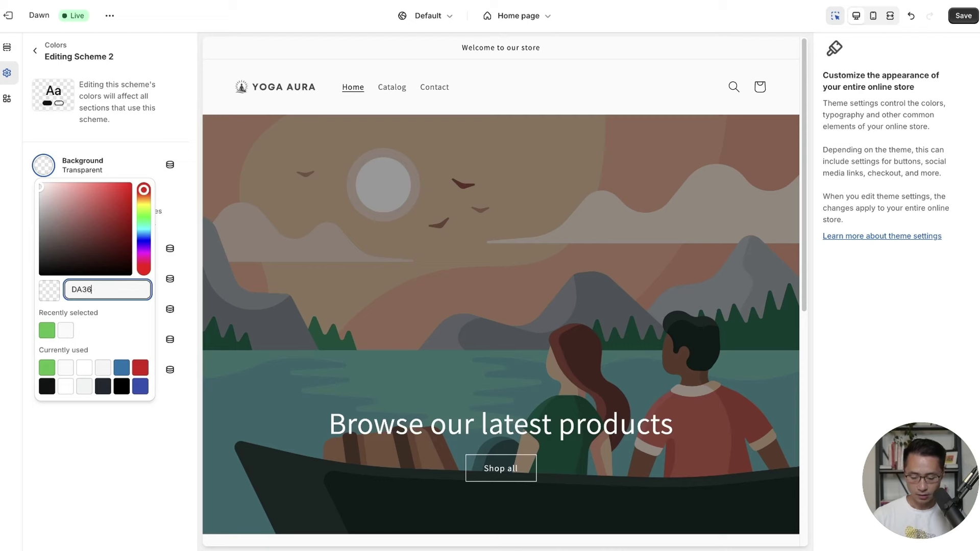
pyautogui.write('363')
pyautogui.press('BackSpace')
pyautogui.click(155, 431)
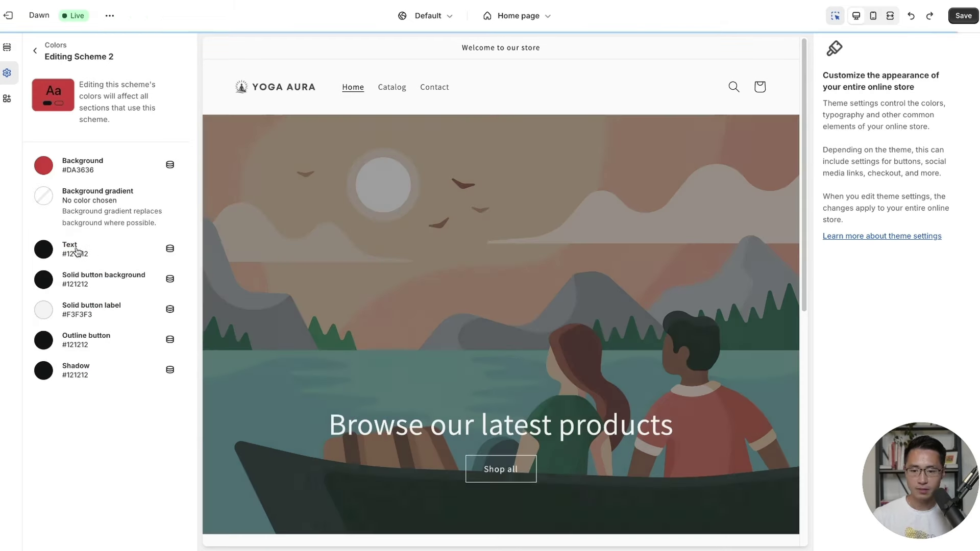
# Set Scheme 2's text color to #FFFFFF and save the theme.
pyautogui.click(77, 253)
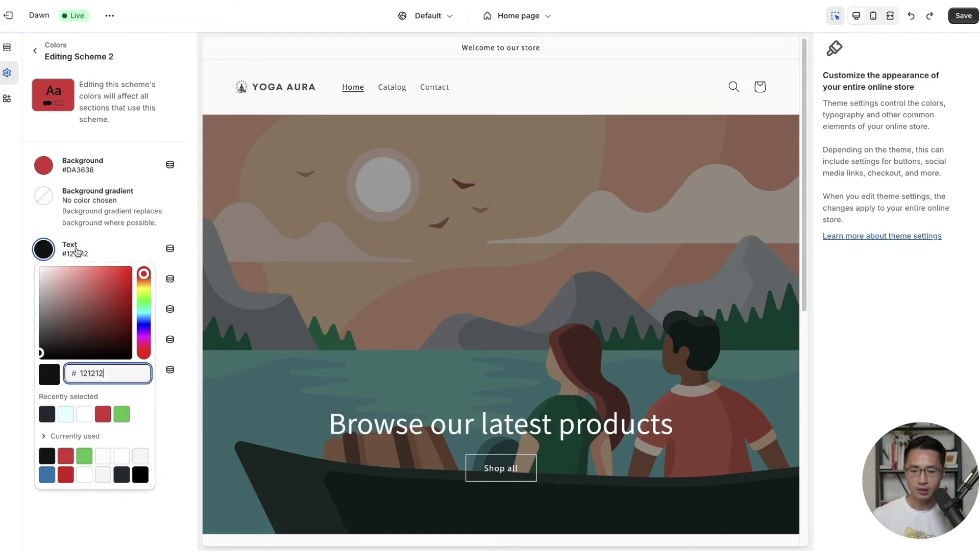
pyautogui.press('BackSpace')
pyautogui.press('BackSpace')
pyautogui.press('BackSpace')
pyautogui.press('BackSpace')
pyautogui.press('BackSpace')
pyautogui.press('BackSpace')
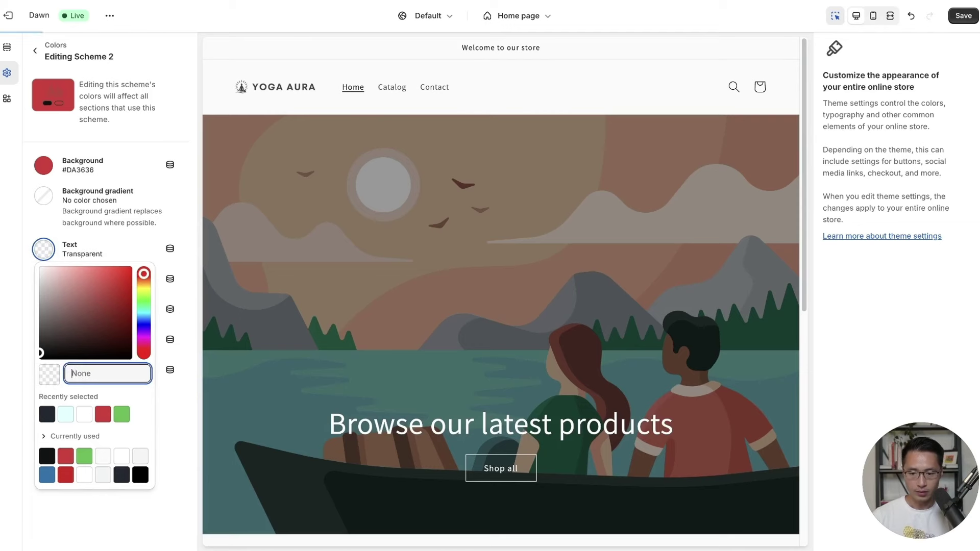
pyautogui.write('FFFFFF')
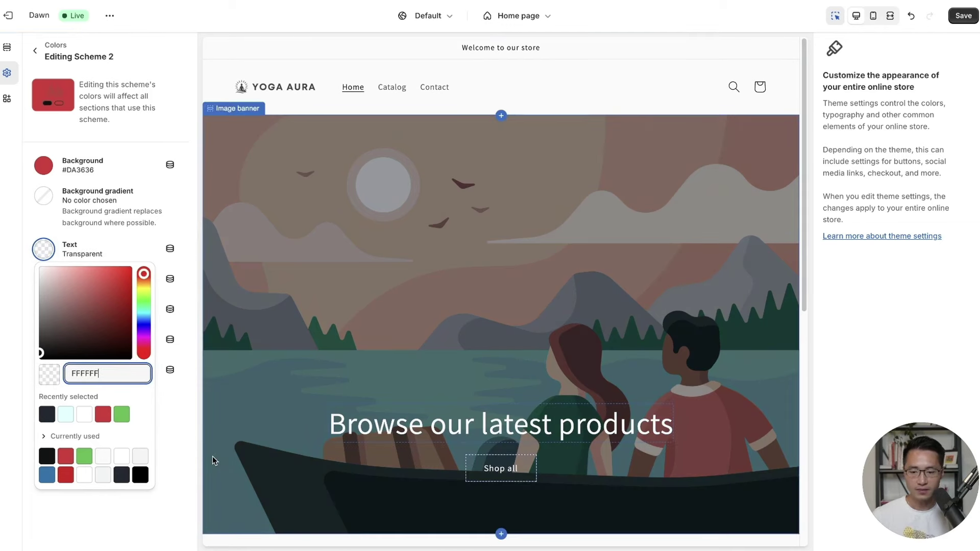
pyautogui.click(183, 442)
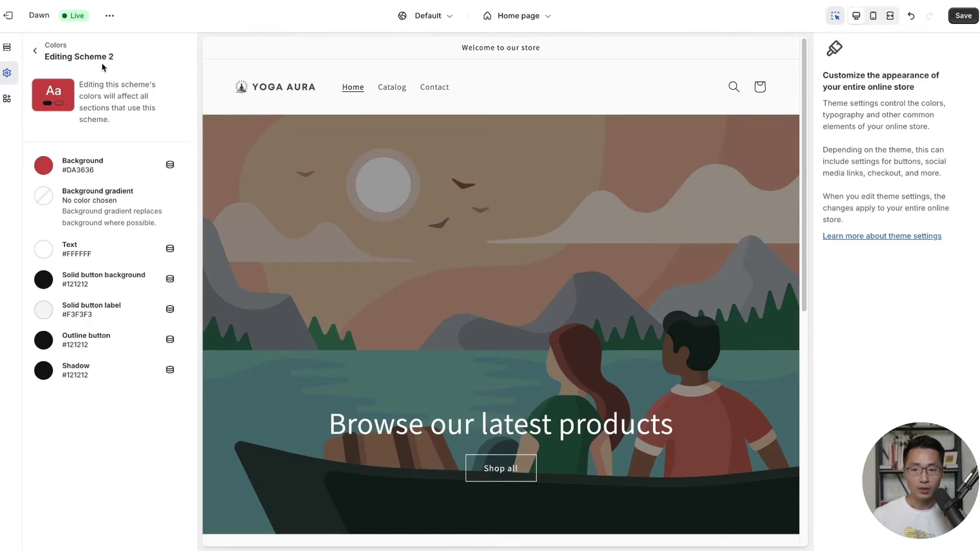
pyautogui.click(963, 15)
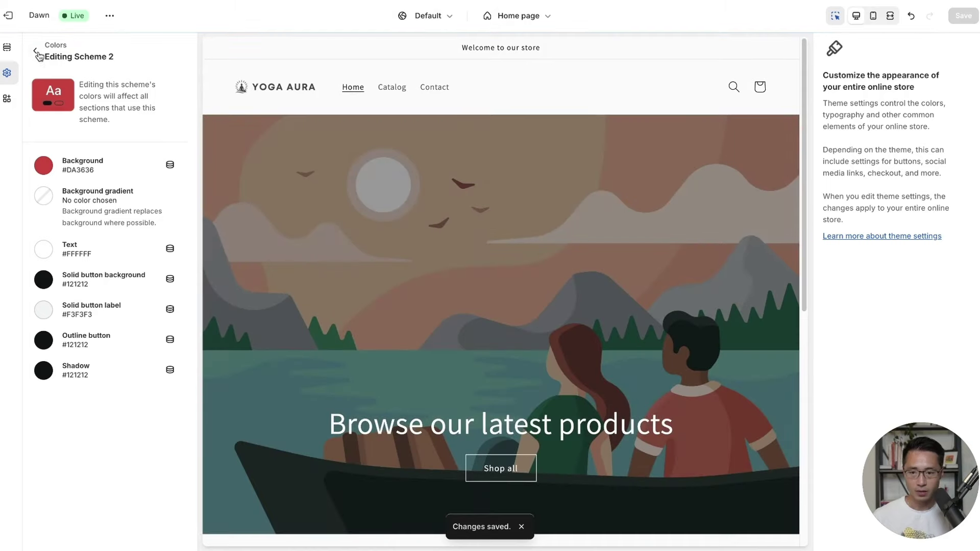
# Open color Scheme 3 for editing and set its background color to #F3F3F3.
pyautogui.click(36, 53)
pyautogui.click(75, 213)
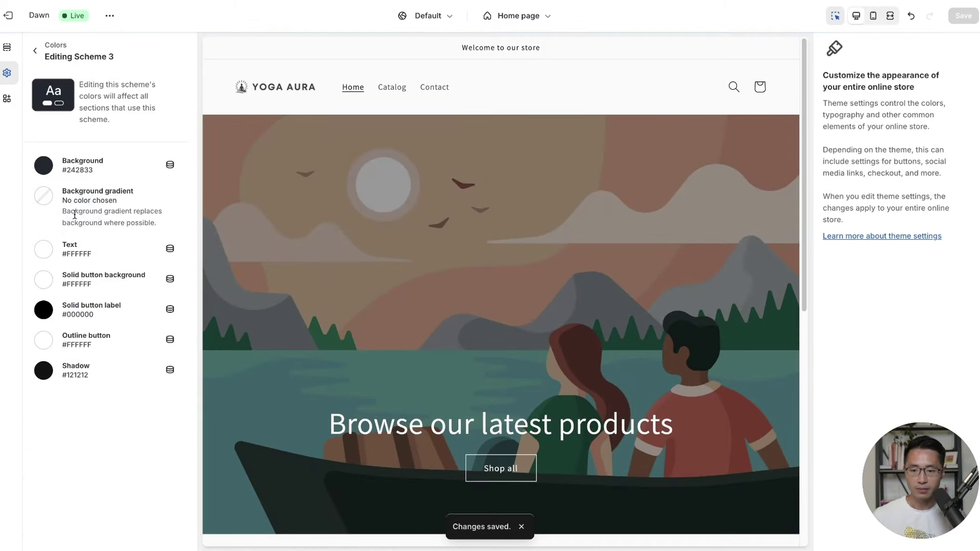
pyautogui.click(78, 168)
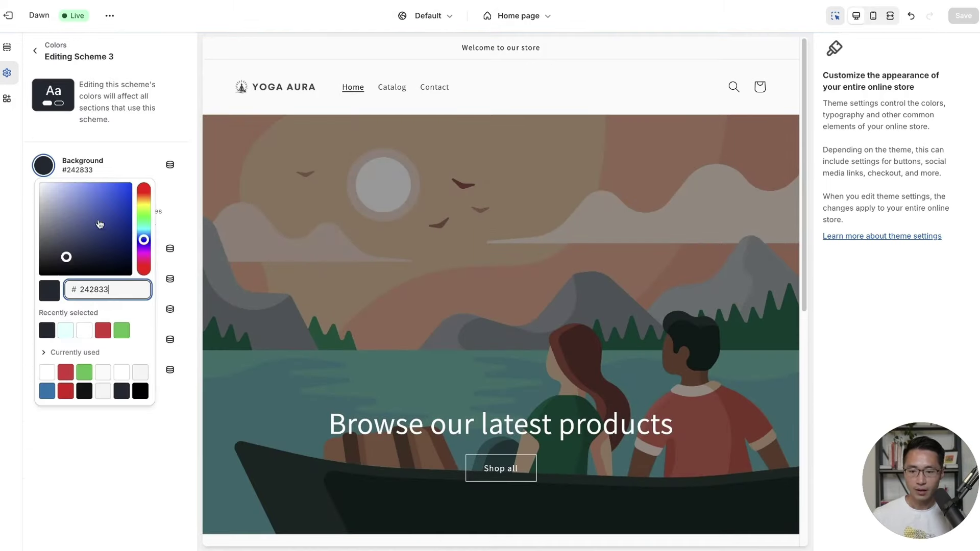
pyautogui.press('BackSpace')
pyautogui.press('BackSpace')
pyautogui.press('BackSpace')
pyautogui.press('BackSpace')
pyautogui.press('BackSpace')
pyautogui.press('BackSpace')
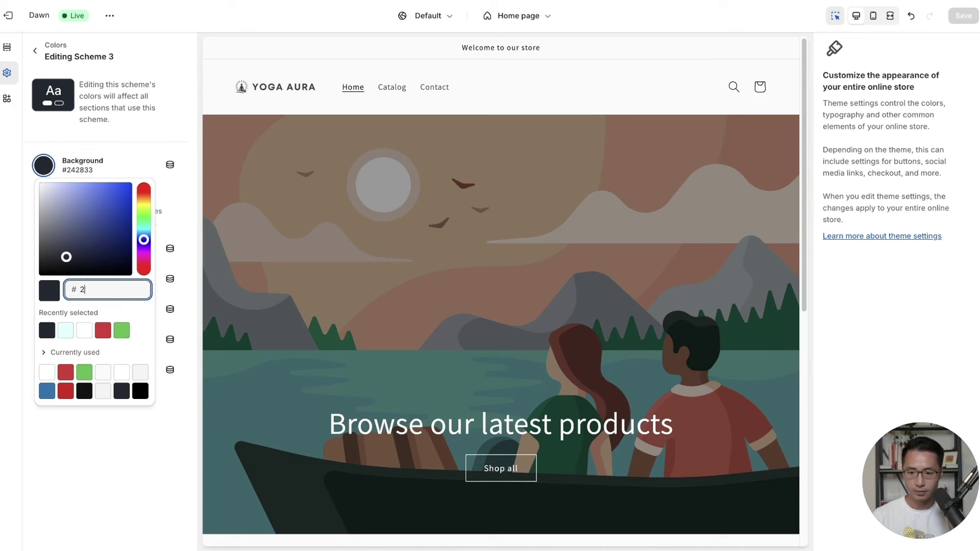
pyautogui.write('F3F')
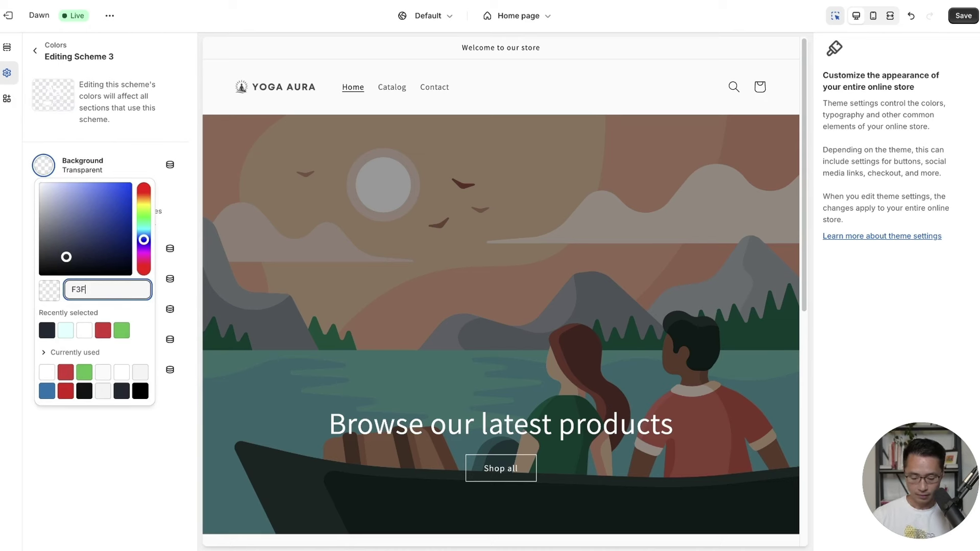
pyautogui.write('3F3')
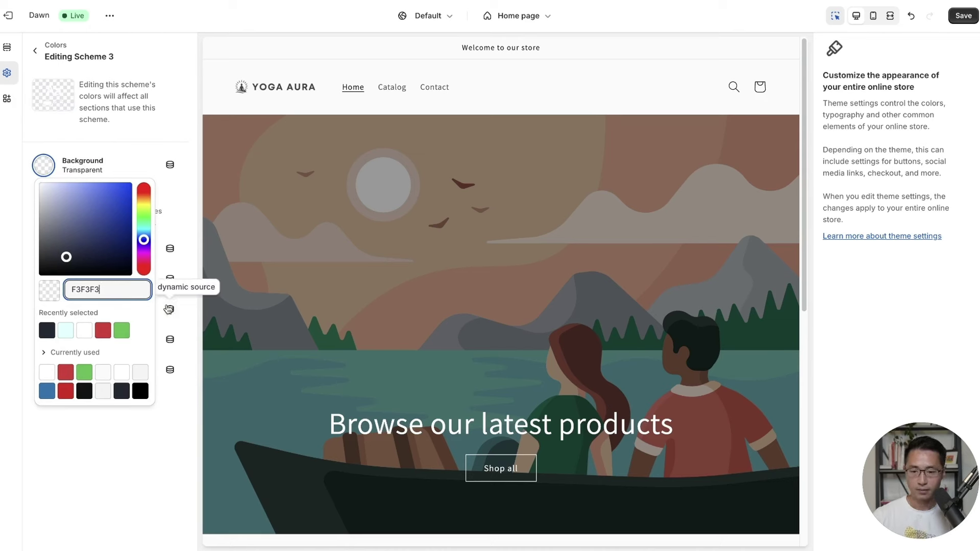
pyautogui.click(183, 445)
# Set Scheme 3's text color to #000000, save the theme and return to the theme settings list.
pyautogui.click(43, 249)
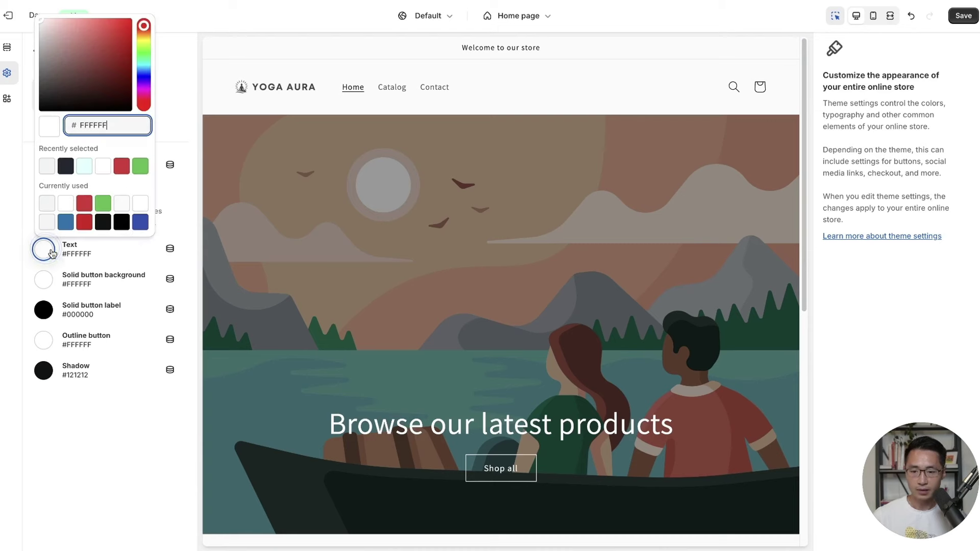
pyautogui.press('BackSpace')
pyautogui.press('BackSpace')
pyautogui.press('BackSpace')
pyautogui.press('BackSpace')
pyautogui.press('BackSpace')
pyautogui.press('BackSpace')
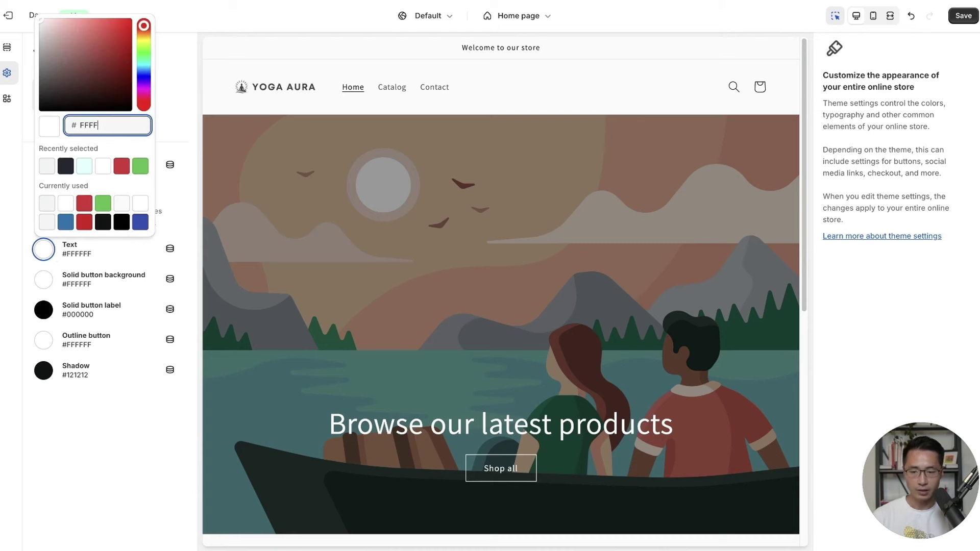
pyautogui.write('00')
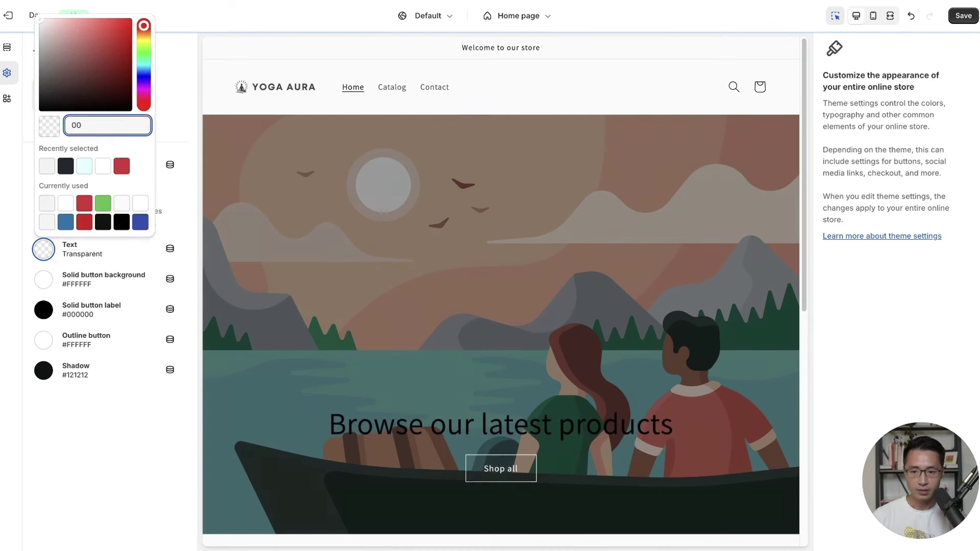
pyautogui.write('0000')
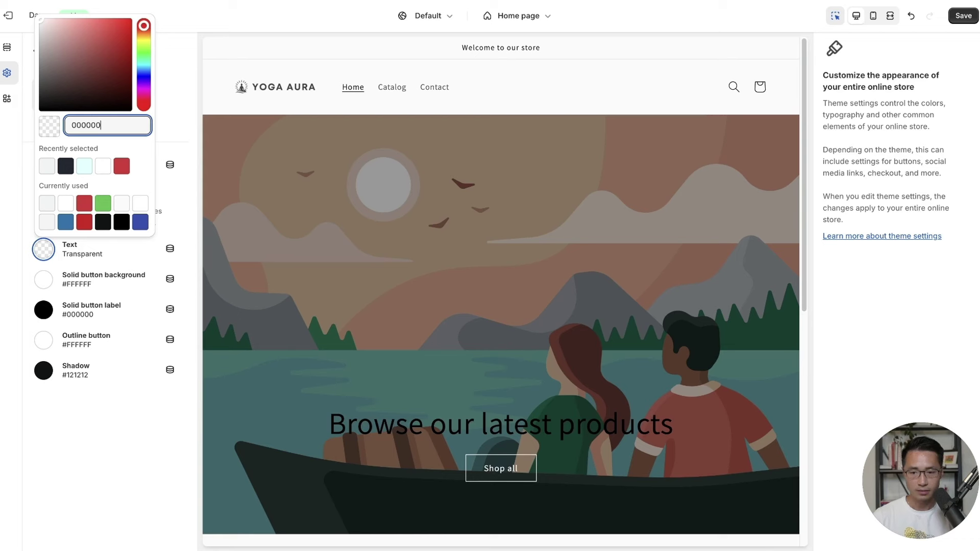
pyautogui.click(162, 439)
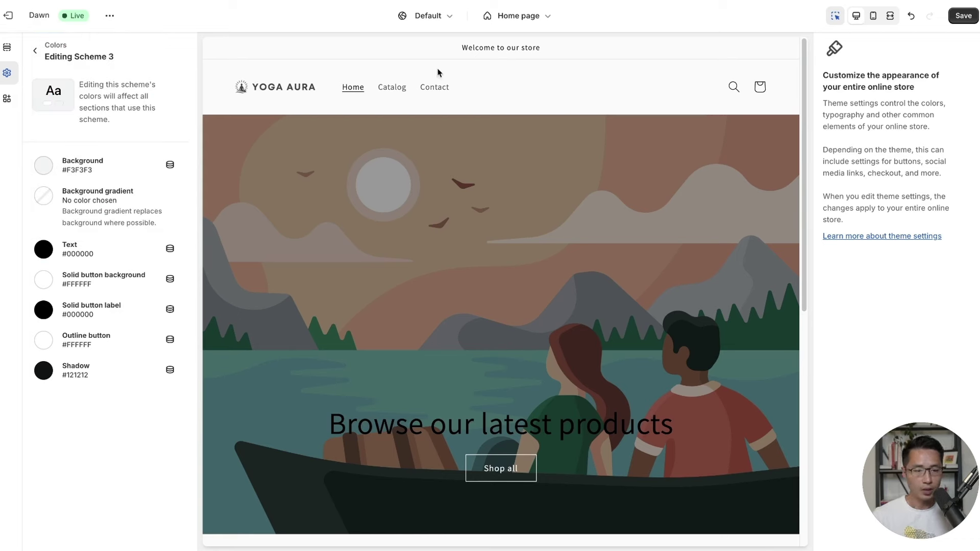
pyautogui.click(974, 20)
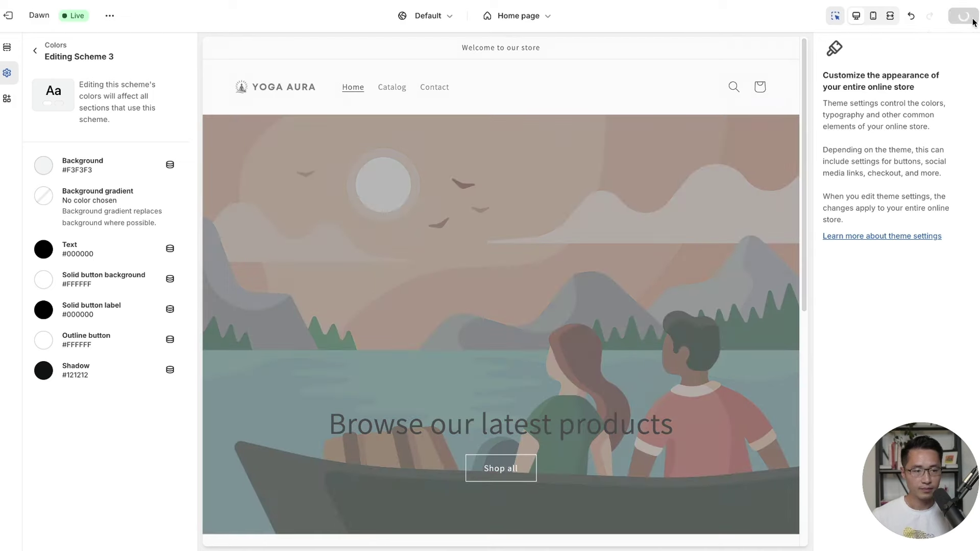
pyautogui.press('Escape')
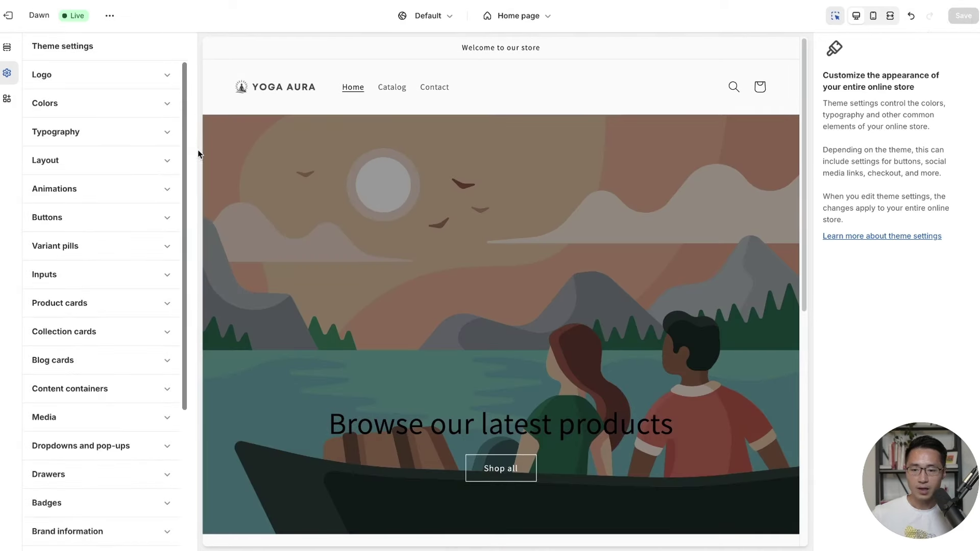
# Set the typography's headings font to Assistant in the Bold style.
pyautogui.click(76, 133)
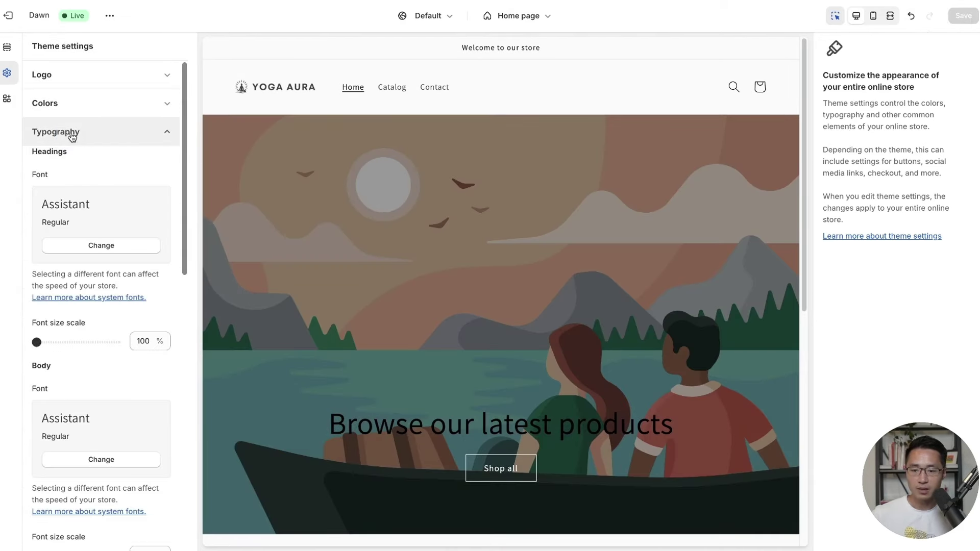
pyautogui.click(113, 250)
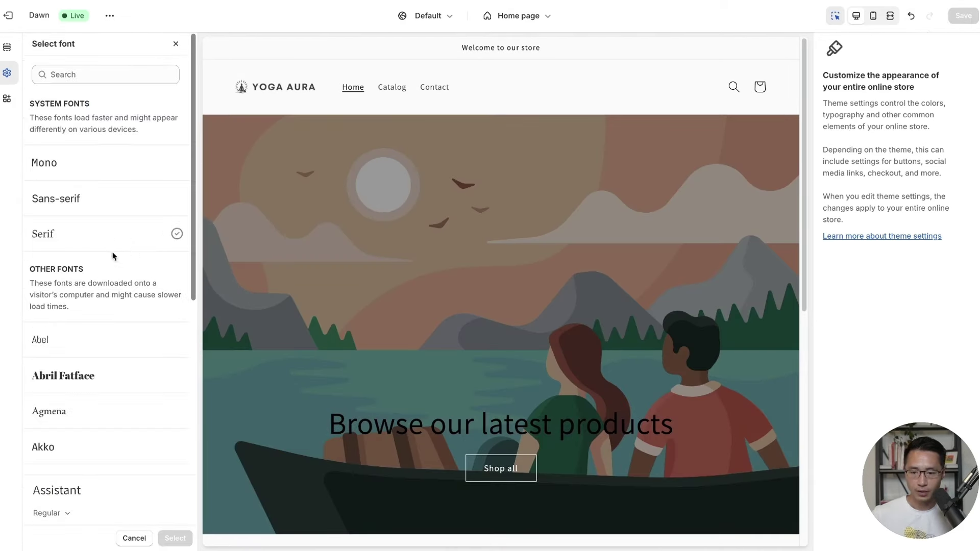
pyautogui.click(47, 513)
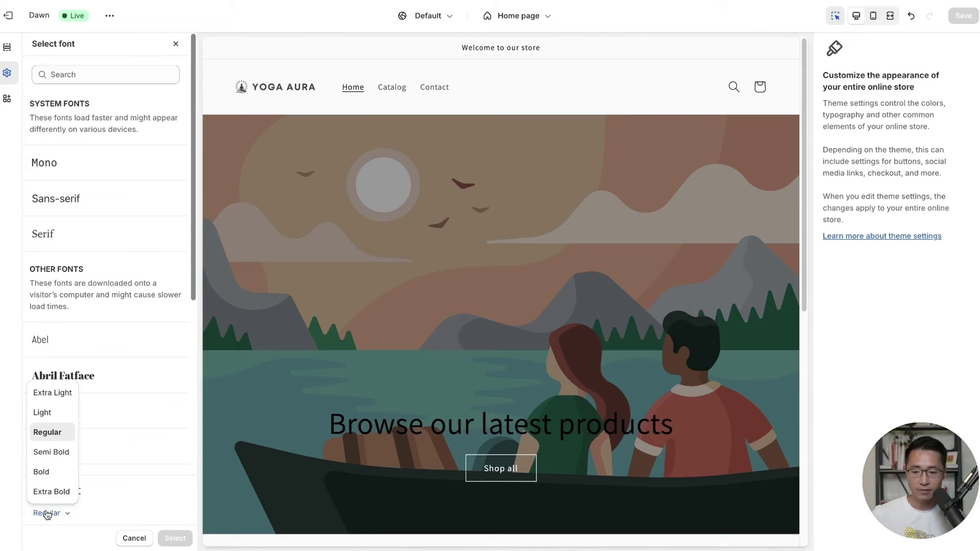
pyautogui.click(43, 473)
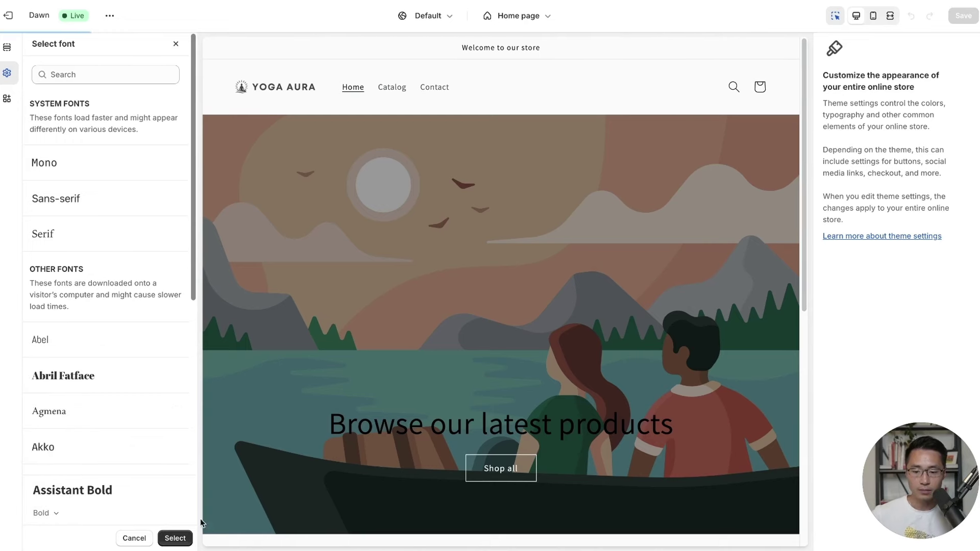
pyautogui.click(176, 539)
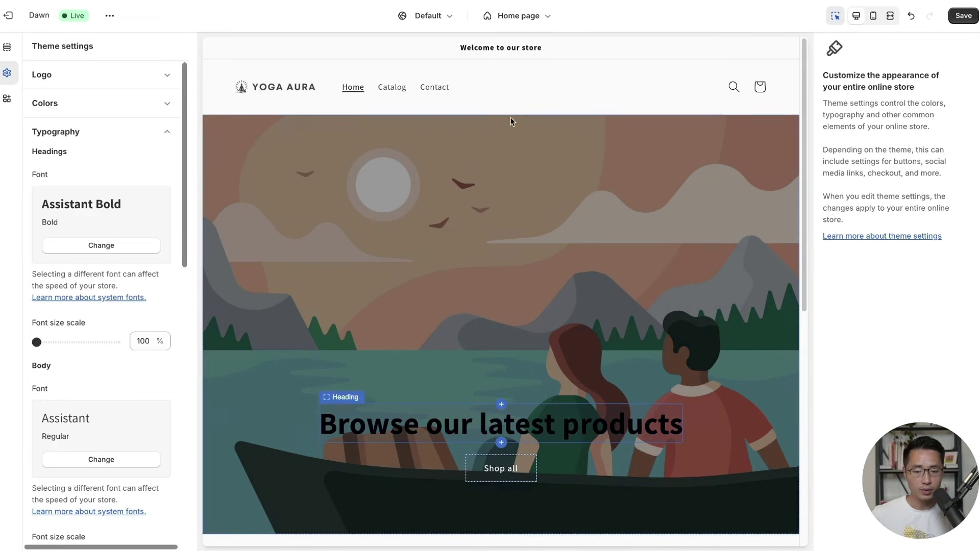
# Switch to the mobile preview, set the body font size scale to 115% and save the theme.
pyautogui.click(873, 16)
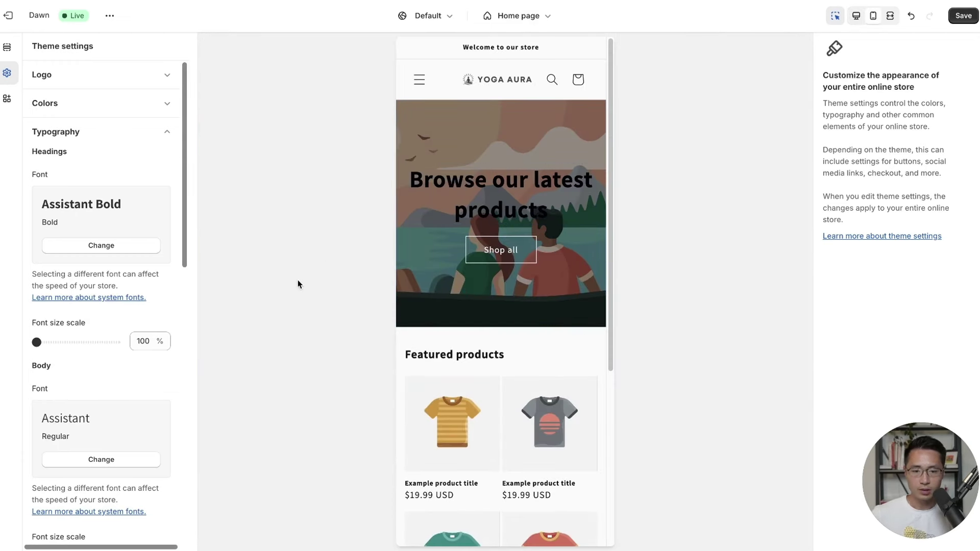
pyautogui.scroll(-2, 118, 321)
pyautogui.scroll(-1, 113, 325)
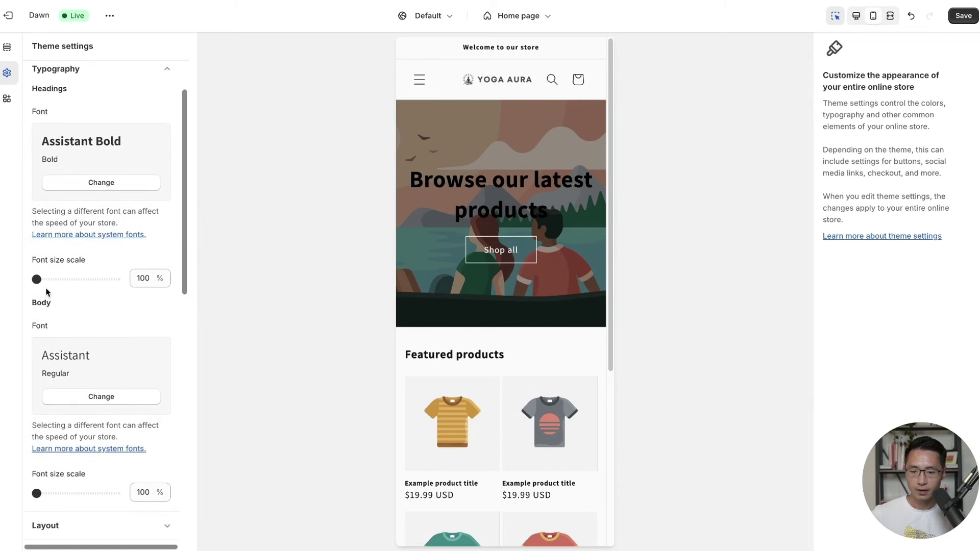
pyautogui.scroll(-1, 140, 307)
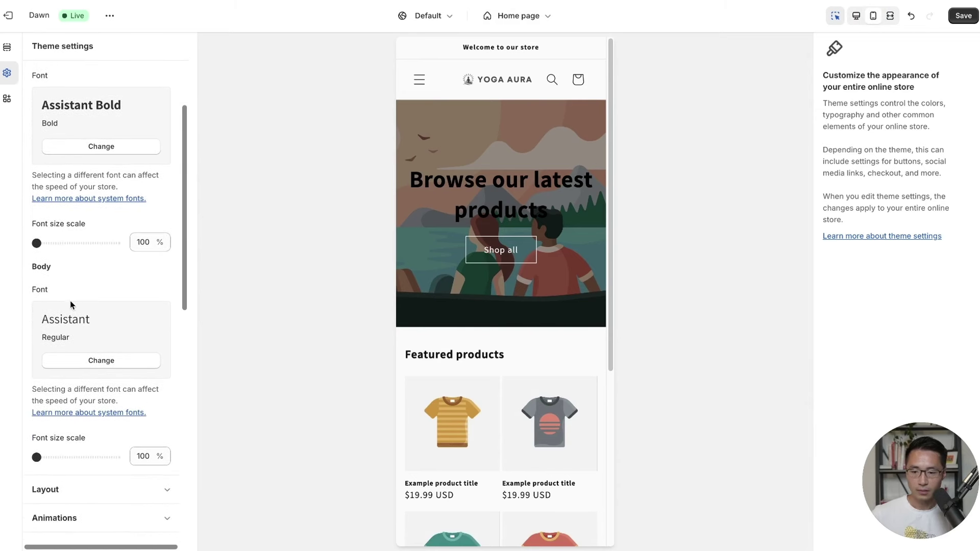
pyautogui.scroll(-2, 93, 304)
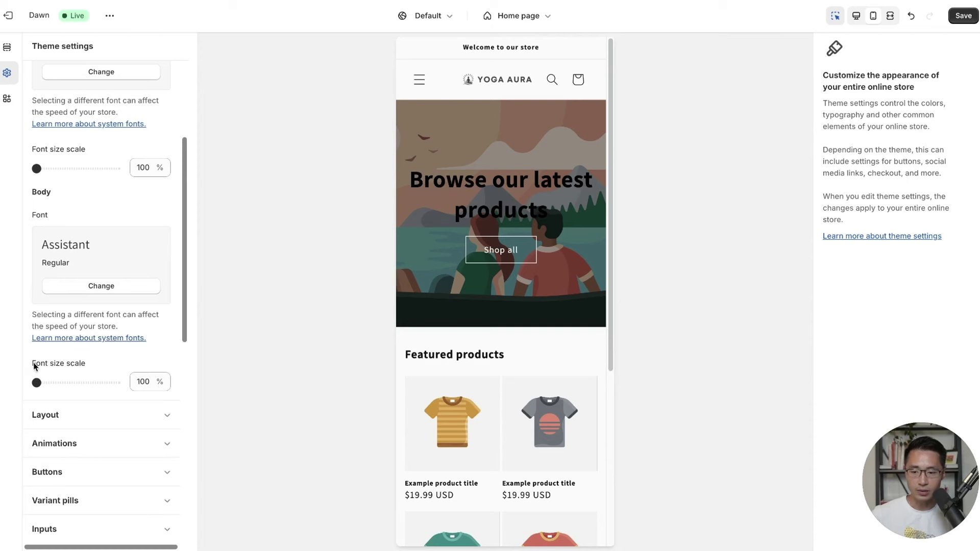
pyautogui.moveTo(37, 382); pyautogui.dragTo(76, 382)
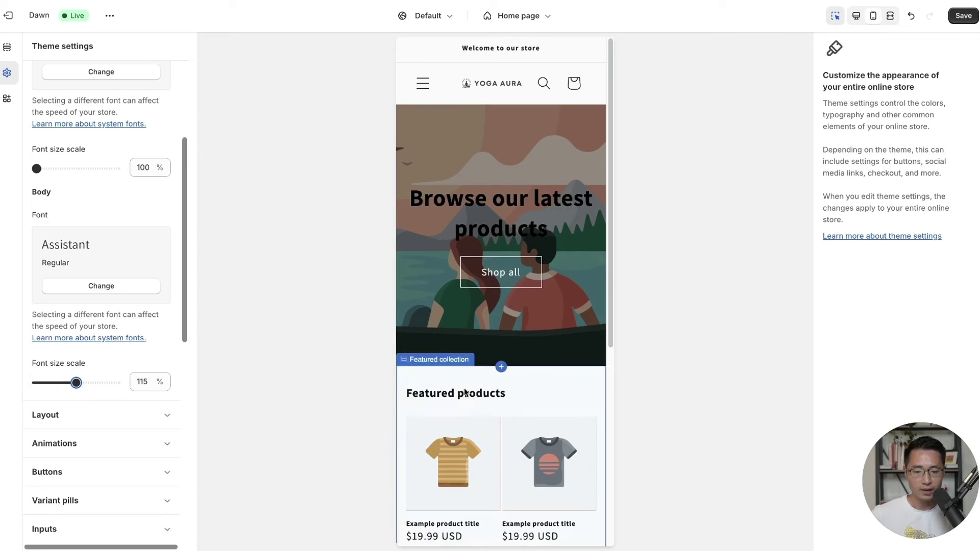
pyautogui.scroll(4, 265, 341)
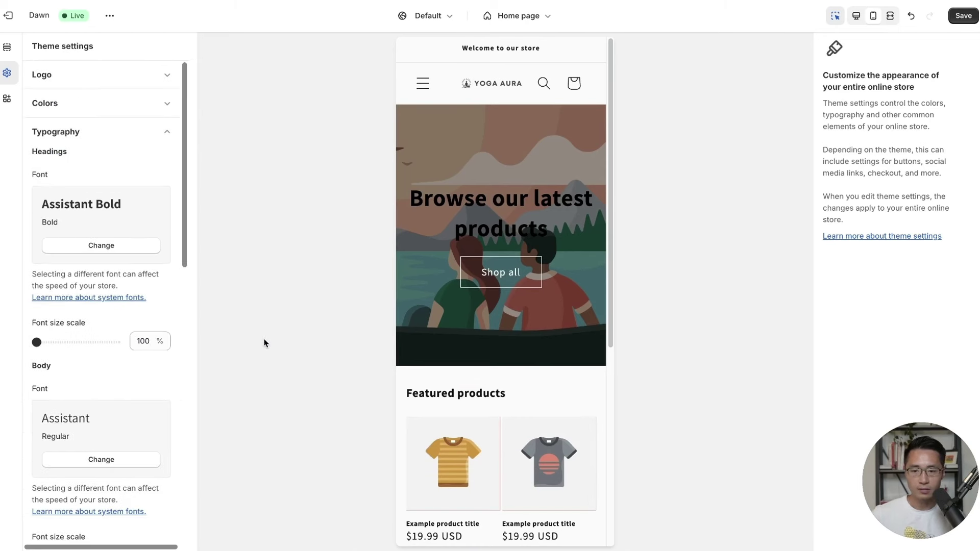
pyautogui.scroll(-1, 135, 340)
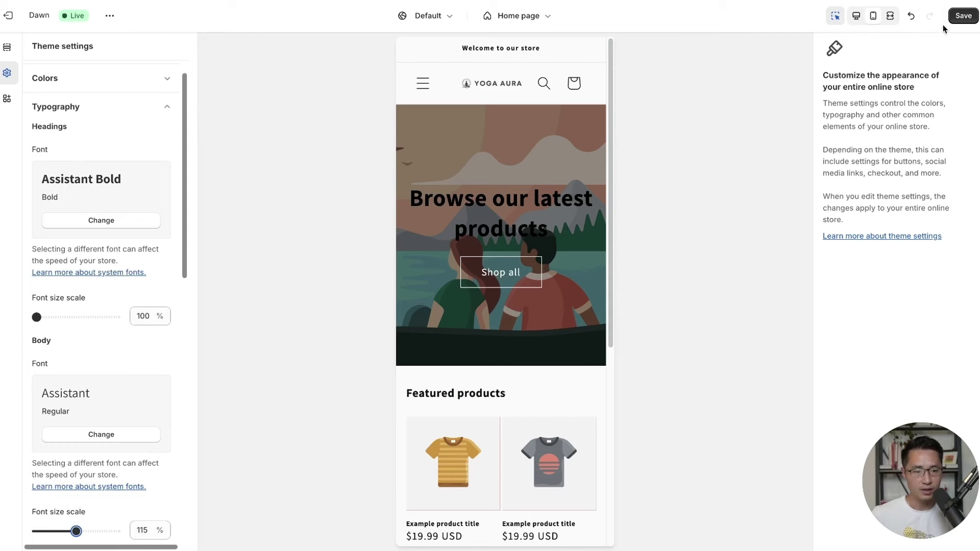
pyautogui.click(959, 17)
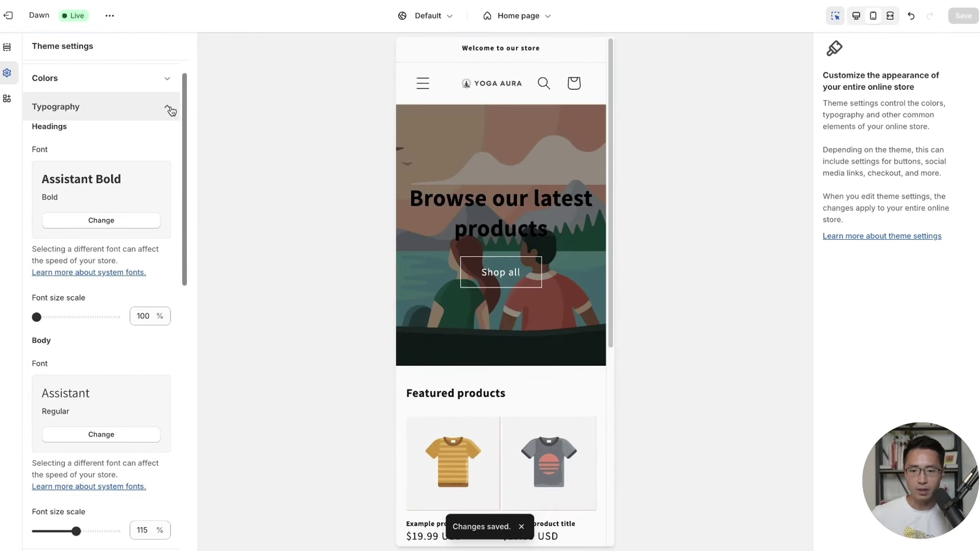
pyautogui.click(168, 109)
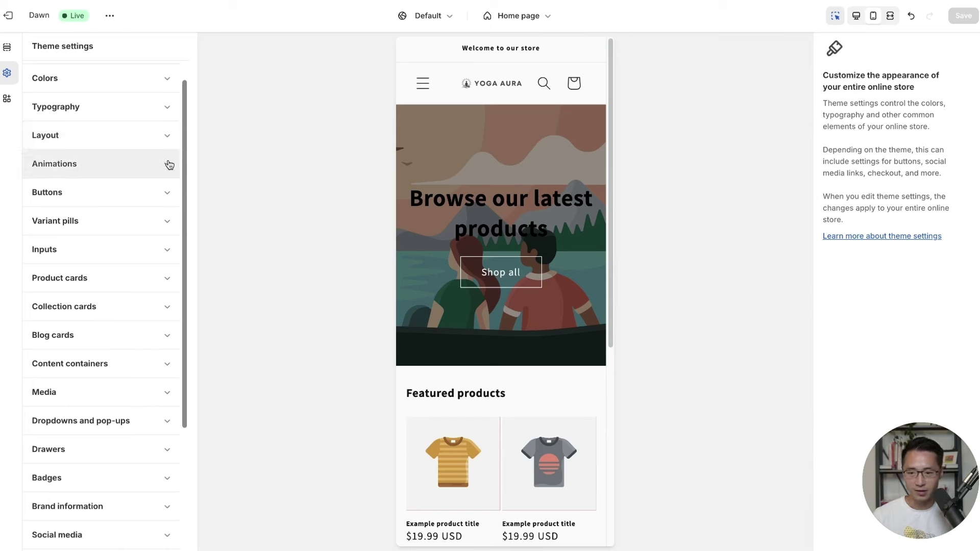
# Set the layout's page width to 1600 px and the grid's horizontal space to 24 px and vertical space to 36 px, and save the theme.
pyautogui.click(64, 135)
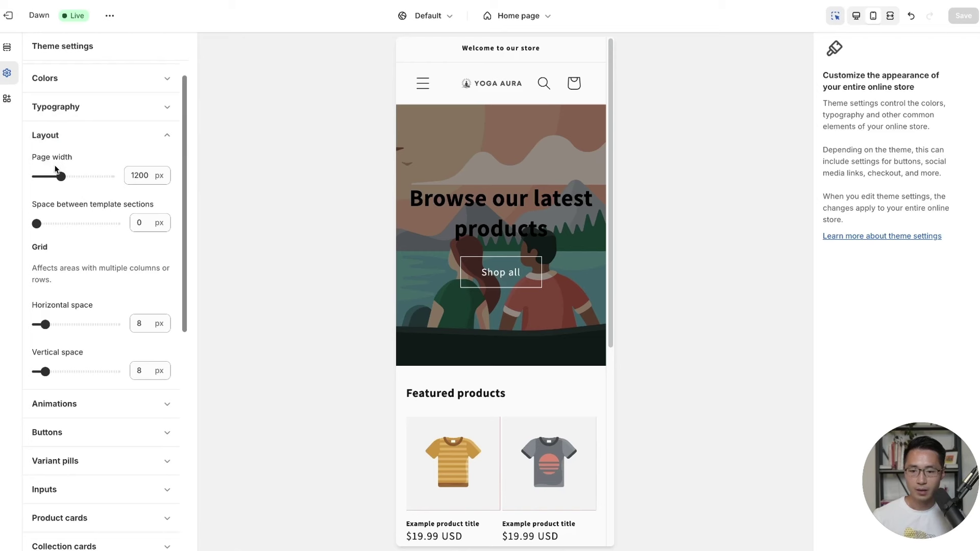
pyautogui.moveTo(60, 177); pyautogui.dragTo(117, 189)
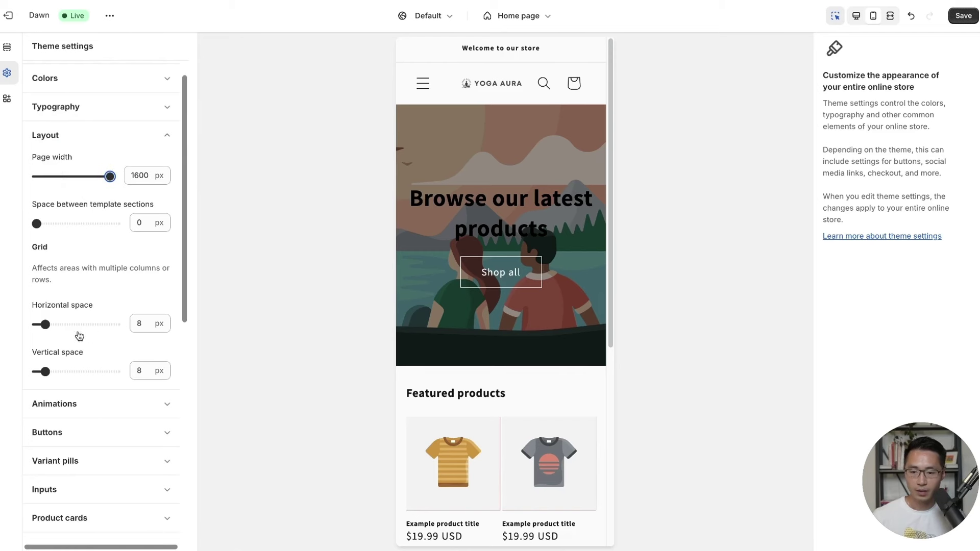
pyautogui.moveTo(46, 327); pyautogui.dragTo(80, 329)
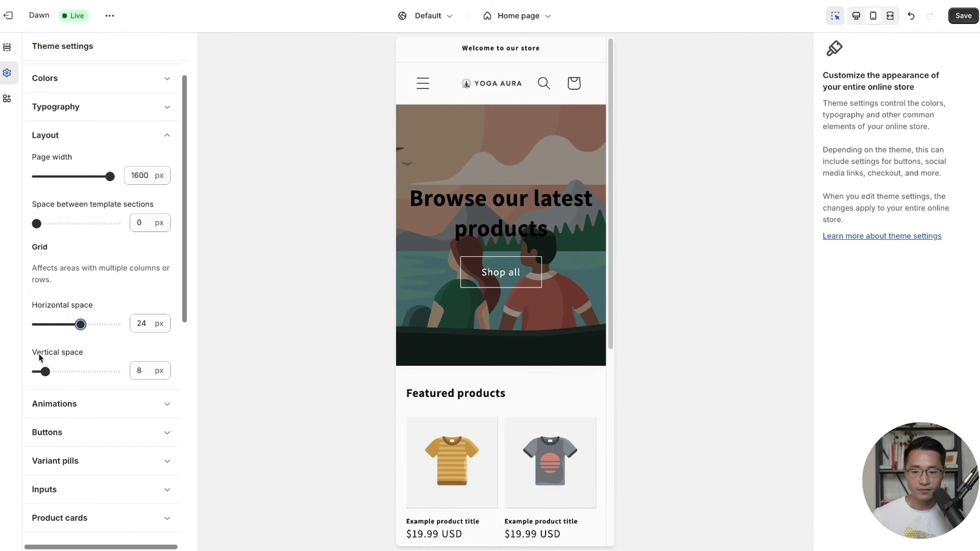
pyautogui.moveTo(46, 373); pyautogui.dragTo(106, 372)
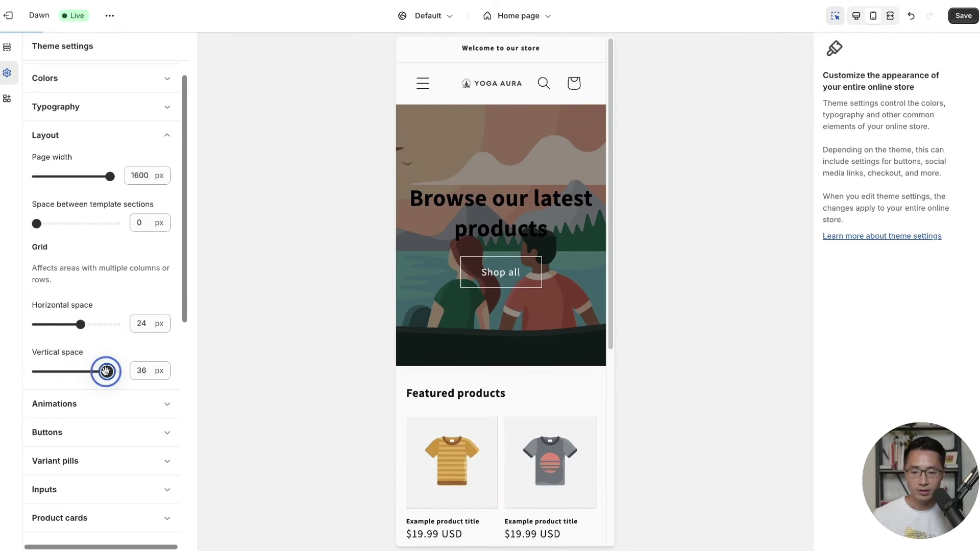
pyautogui.click(961, 24)
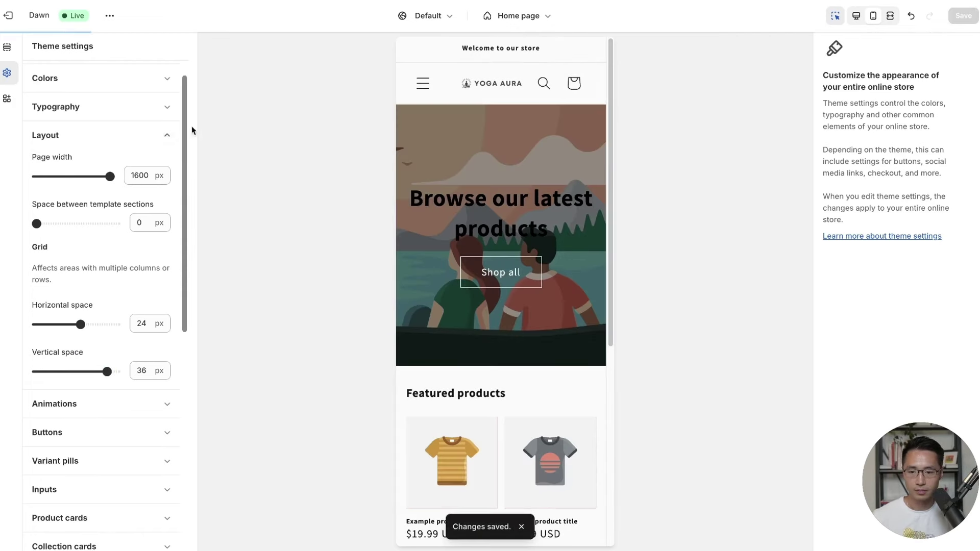
pyautogui.click(170, 139)
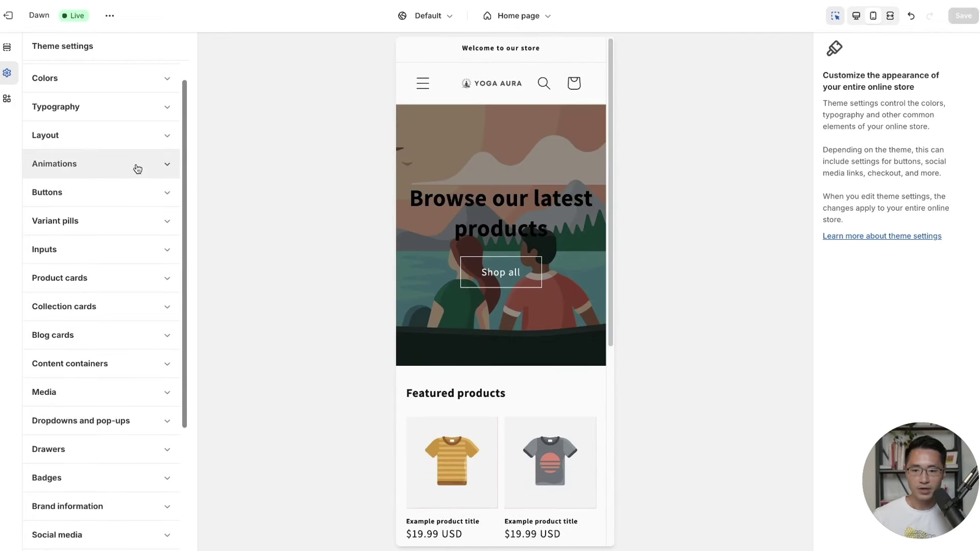
# Undo the last theme change and set the buttons' corner radius to 30 px.
pyautogui.moveTo(182, 153); pyautogui.dragTo(184, 176)
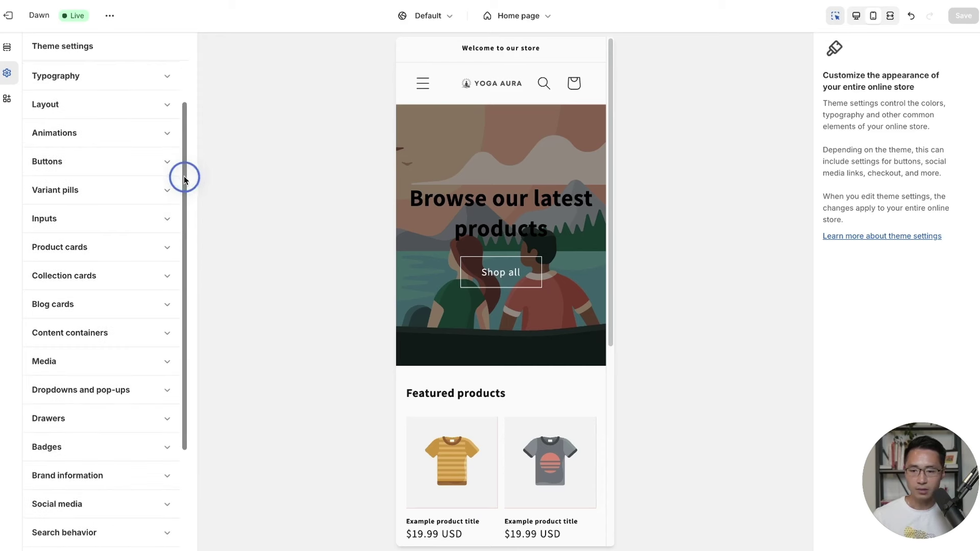
pyautogui.press('super+z')
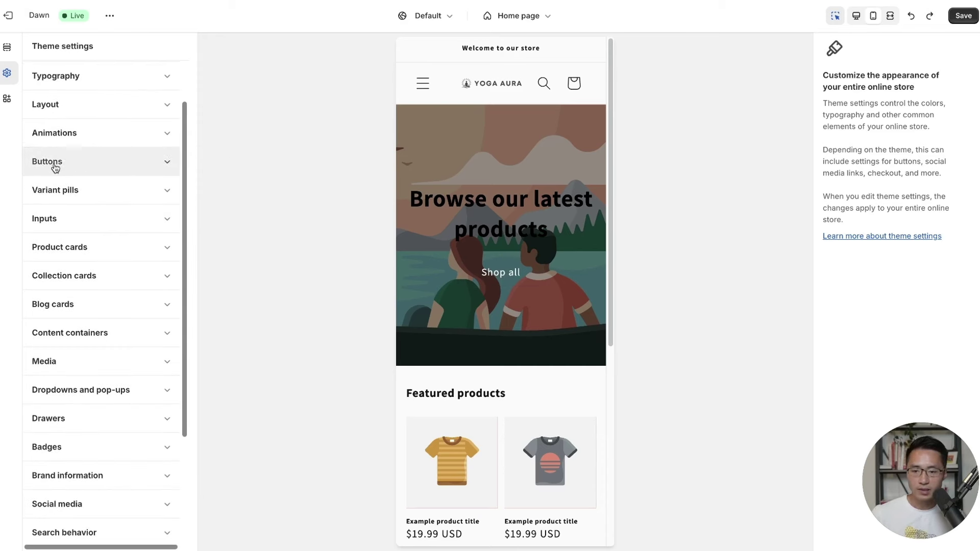
pyautogui.click(87, 161)
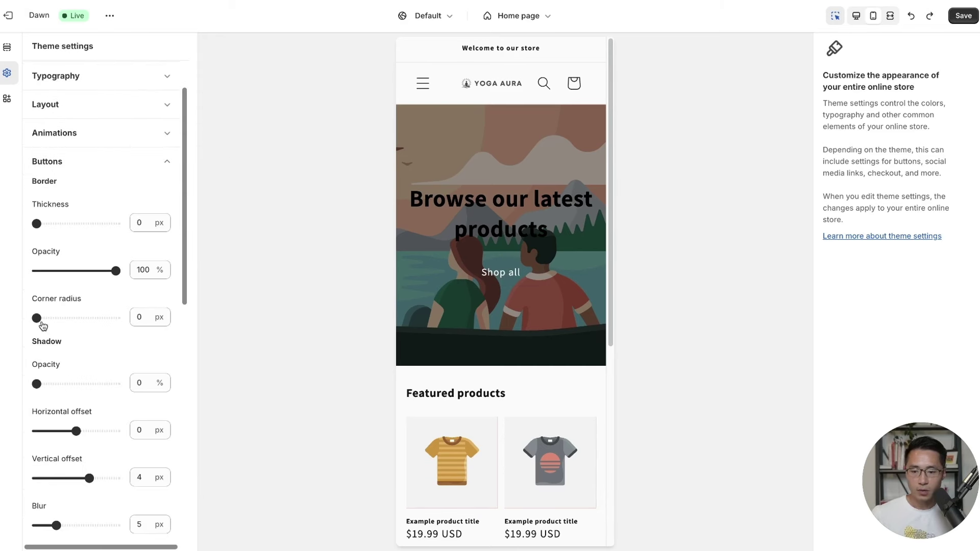
pyautogui.moveTo(43, 325); pyautogui.dragTo(95, 323)
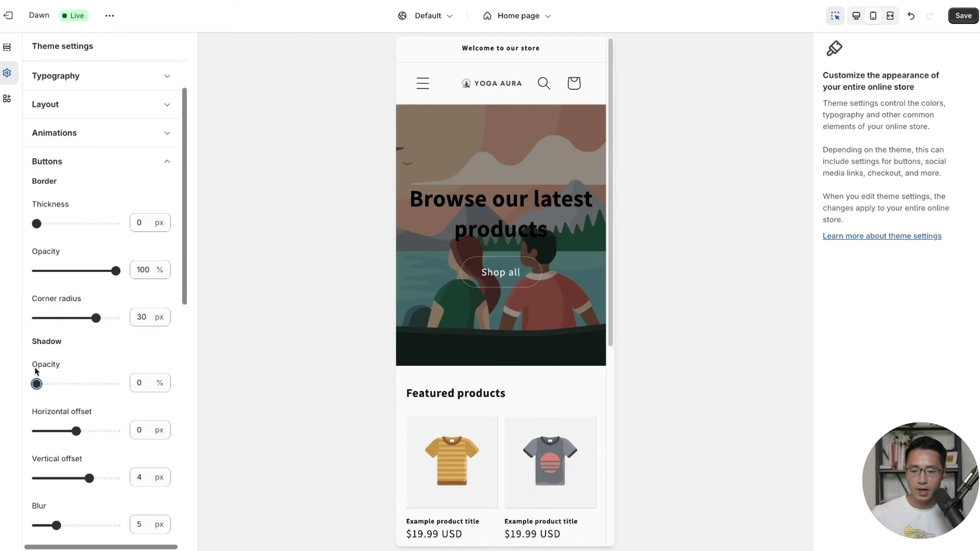
# Set the buttons' shadow opacity to 50% and its horizontal offset to 2 px, and save the theme.
pyautogui.moveTo(36, 383); pyautogui.dragTo(76, 383)
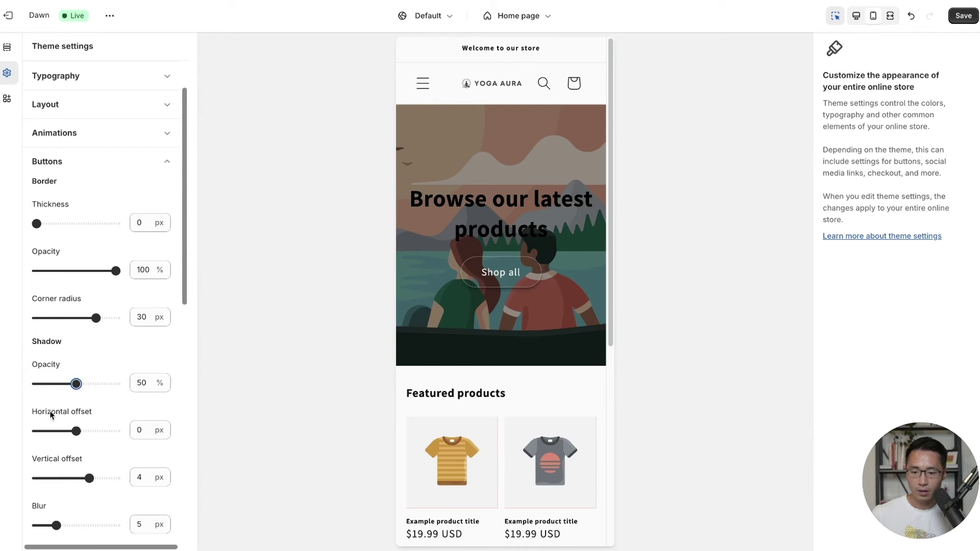
pyautogui.moveTo(74, 430); pyautogui.dragTo(84, 433)
pyautogui.scroll(-1, 109, 351)
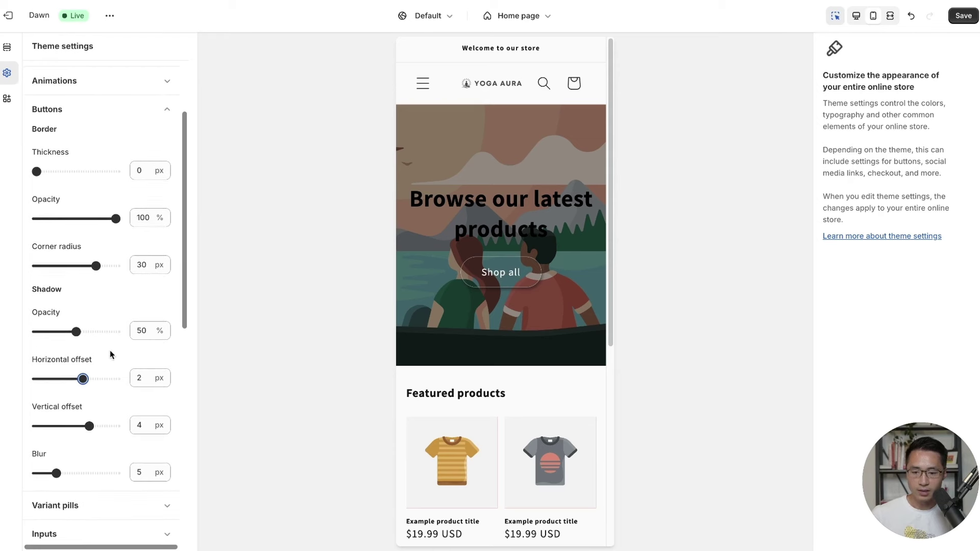
pyautogui.click(963, 15)
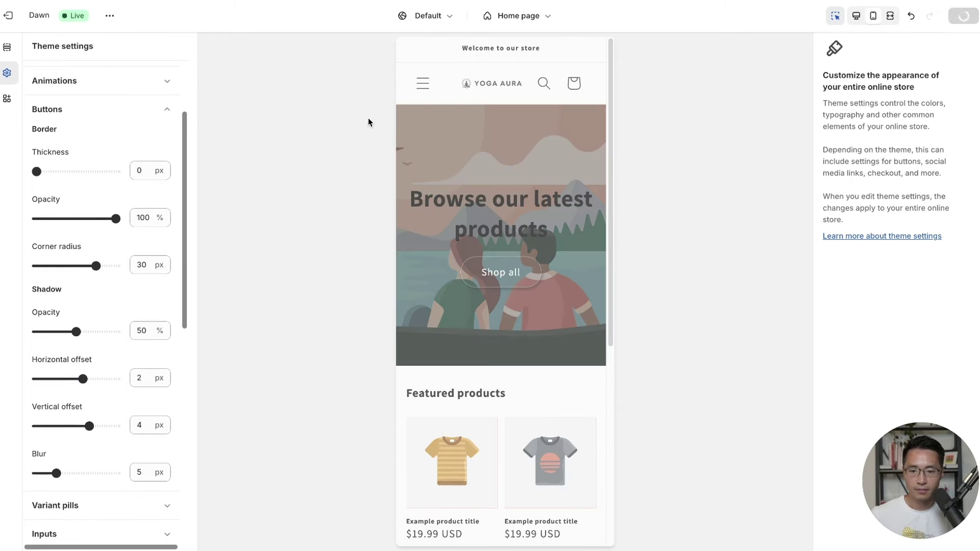
pyautogui.click(159, 108)
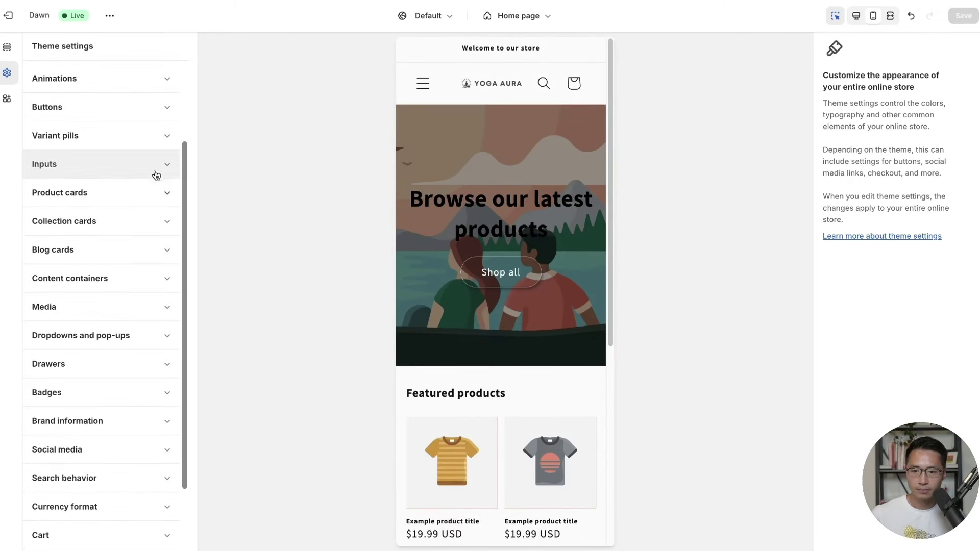
# Set the variant pills' shadow opacity to 5% and its horizontal offset to 2 px, and save the theme.
pyautogui.click(99, 134)
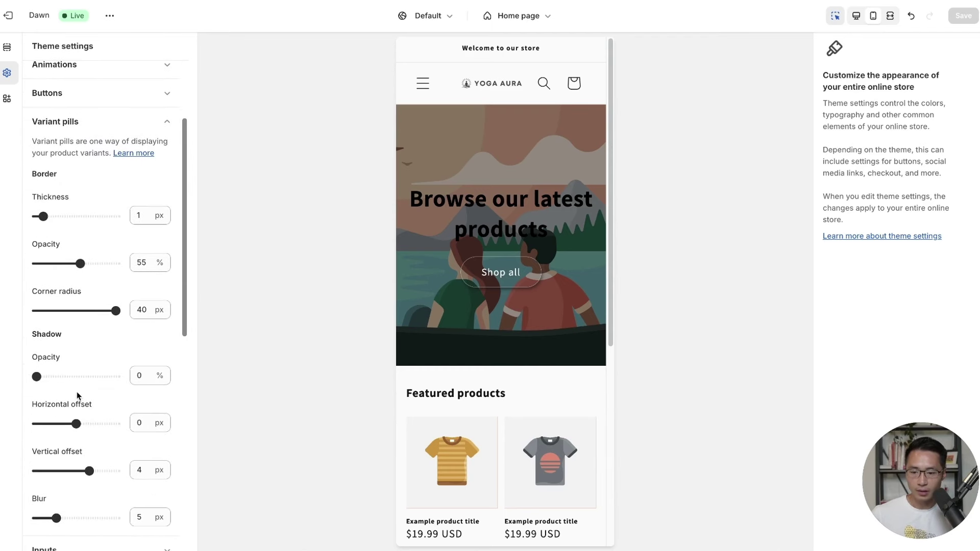
pyautogui.moveTo(38, 378); pyautogui.dragTo(40, 377)
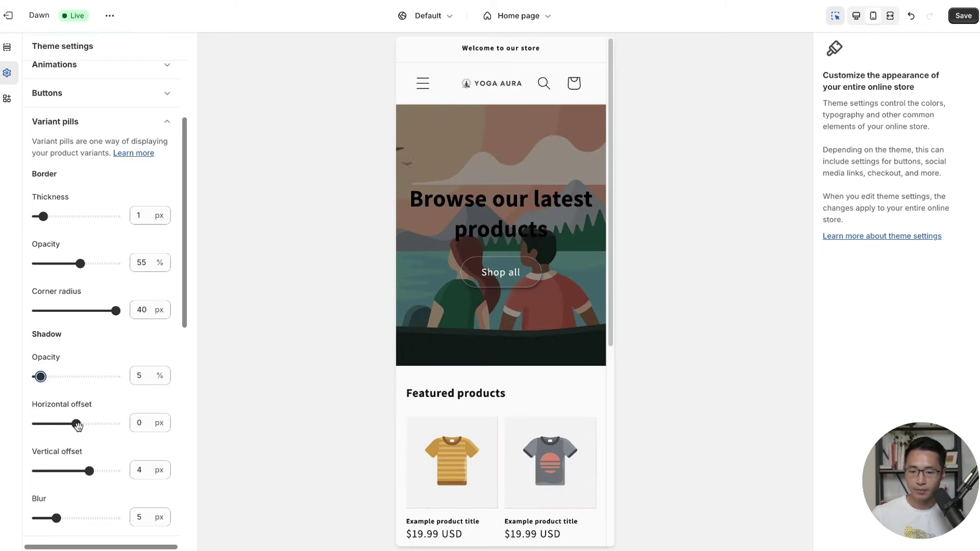
pyautogui.moveTo(79, 422); pyautogui.dragTo(83, 423)
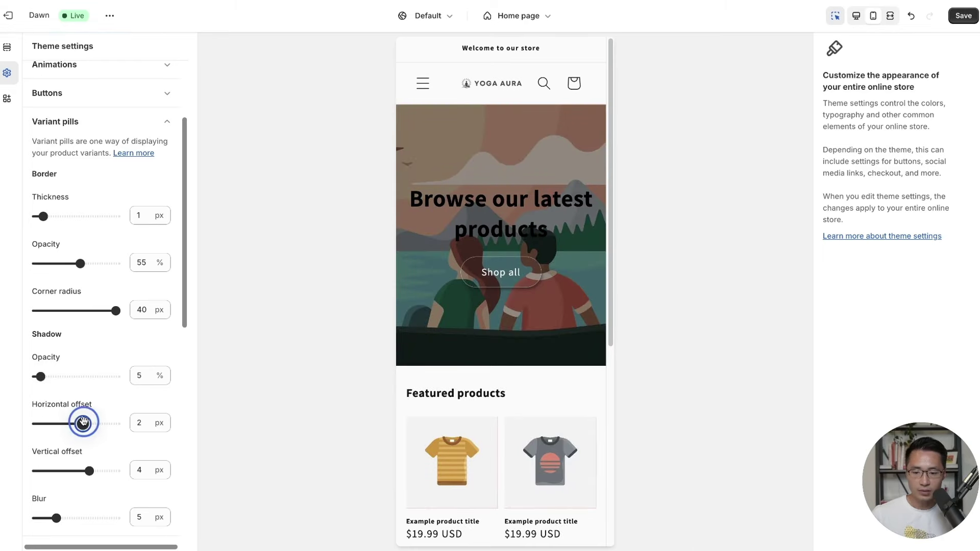
pyautogui.scroll(-2, 137, 347)
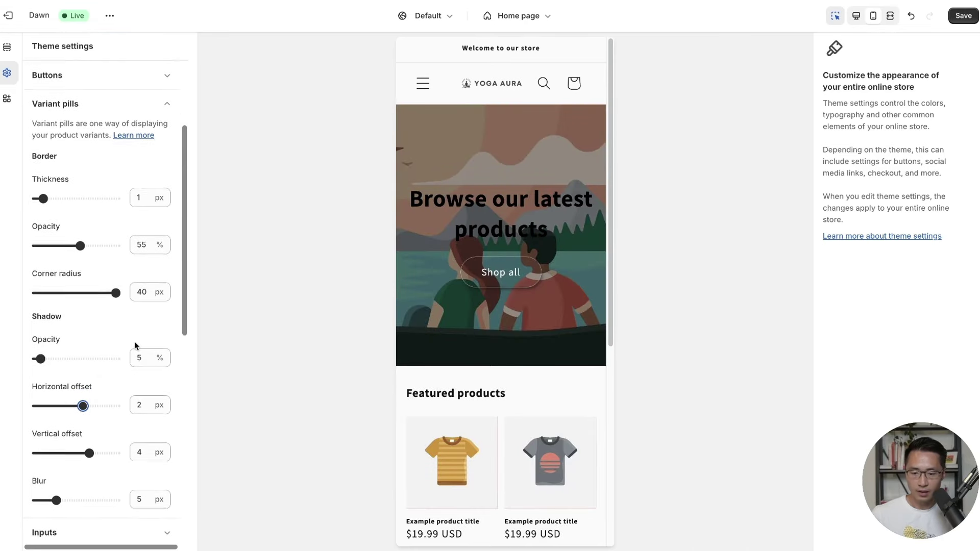
pyautogui.click(961, 17)
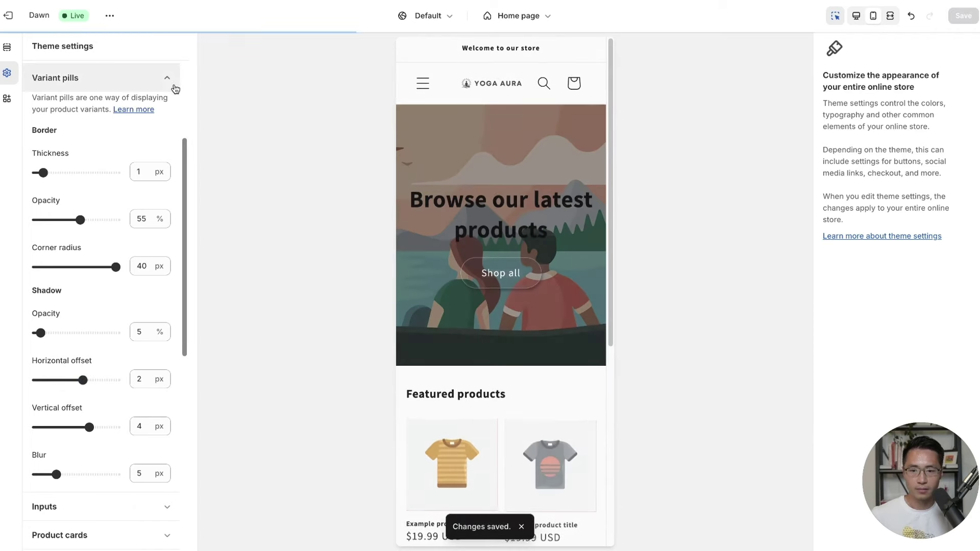
pyautogui.click(167, 78)
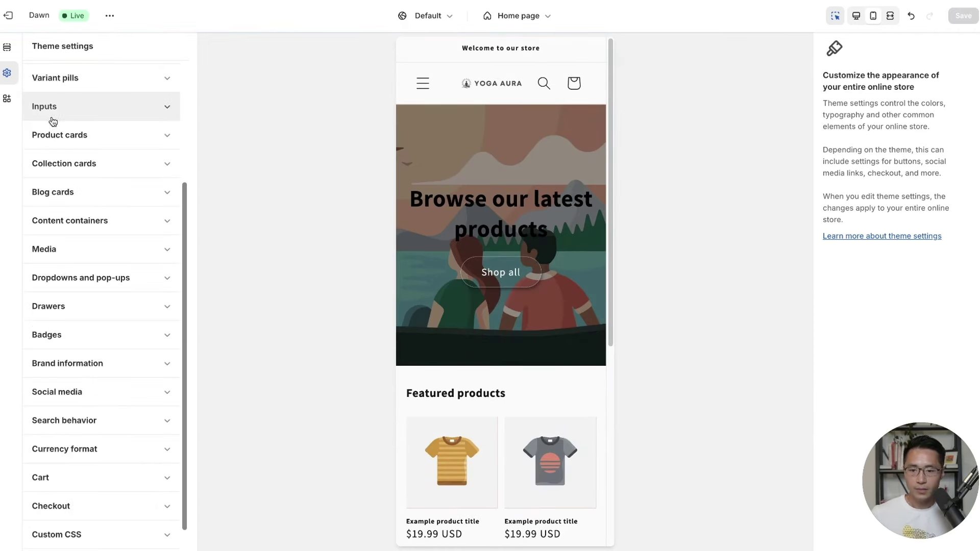
# Set the inputs' border corner radius to 40 px and save the theme.
pyautogui.click(129, 107)
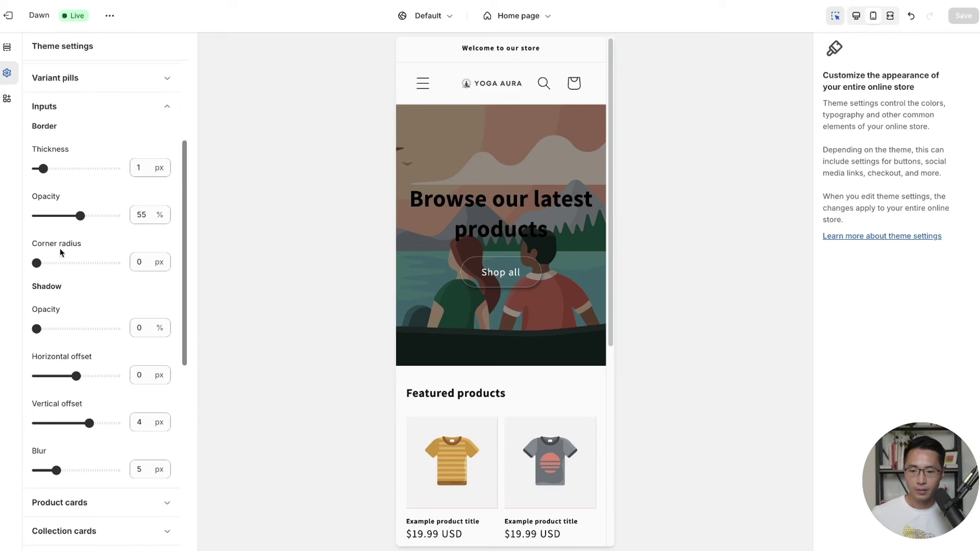
pyautogui.moveTo(35, 266); pyautogui.dragTo(116, 264)
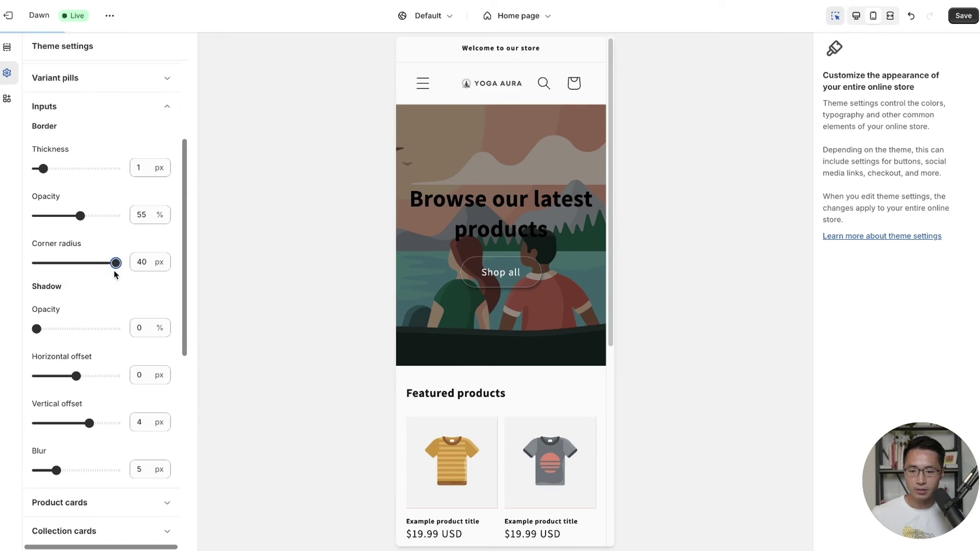
pyautogui.scroll(1, 97, 281)
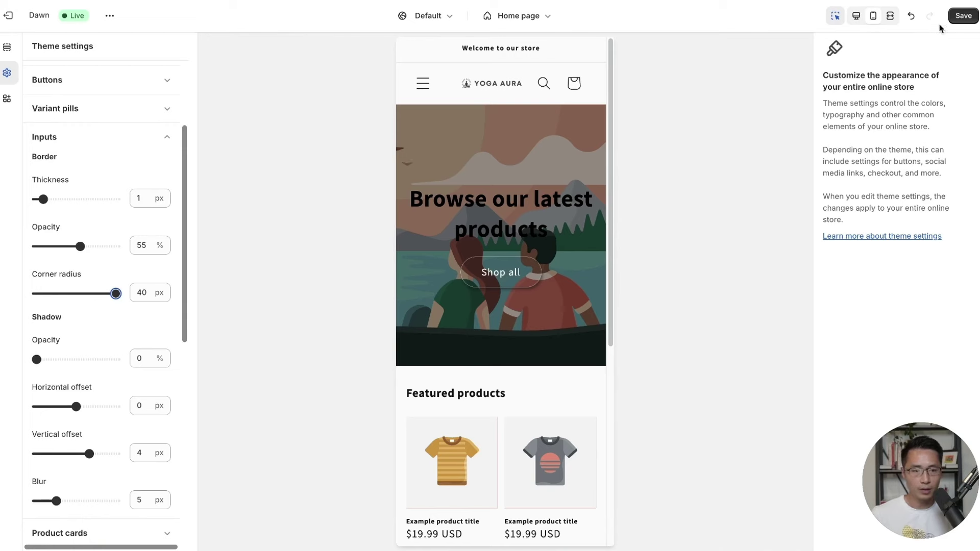
pyautogui.click(963, 16)
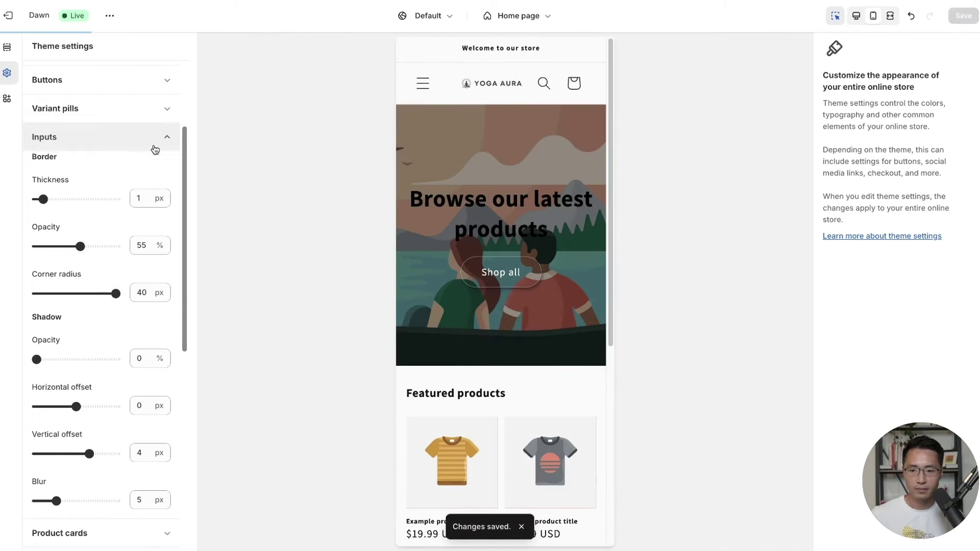
pyautogui.click(160, 137)
# Switch the product cards to the Card style and apply color scheme Scheme 3 to them.
pyautogui.click(104, 167)
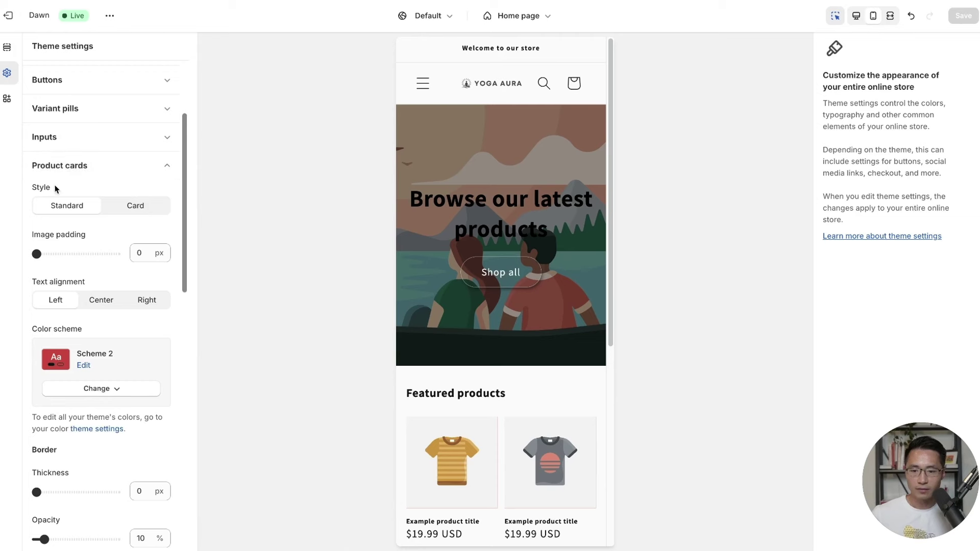
pyautogui.click(141, 212)
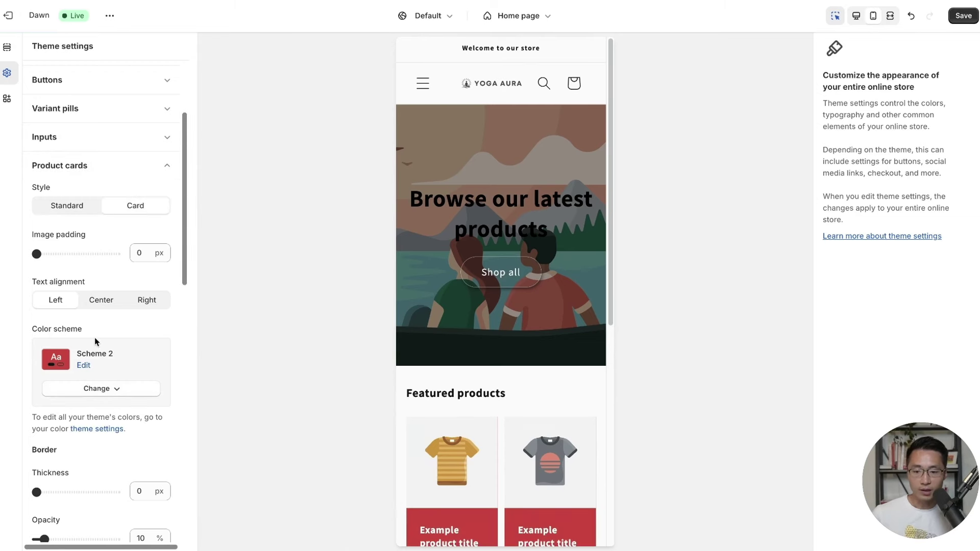
pyautogui.click(102, 390)
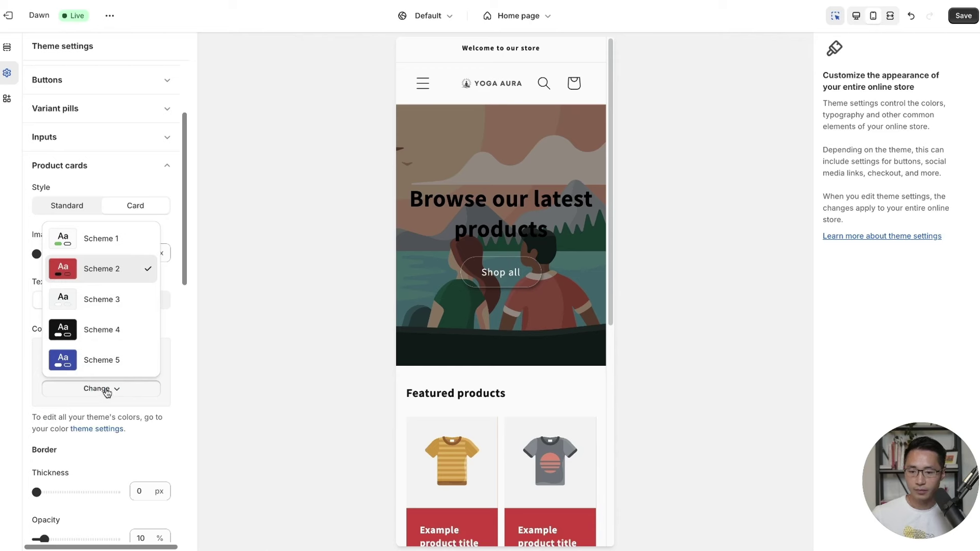
pyautogui.click(103, 301)
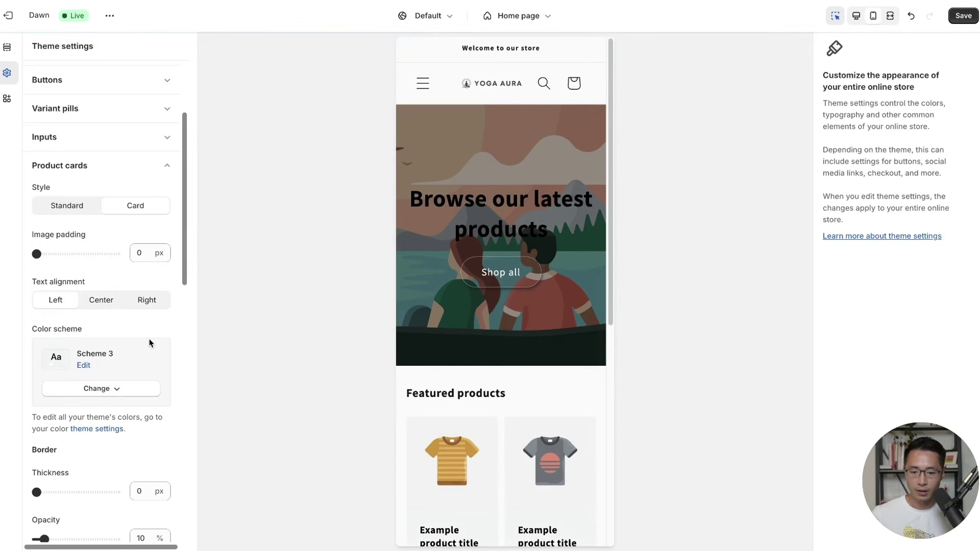
# Set the product cards' border opacity to 100% and corner radius to 20 px.
pyautogui.scroll(-3, 149, 343)
pyautogui.scroll(-1, 151, 342)
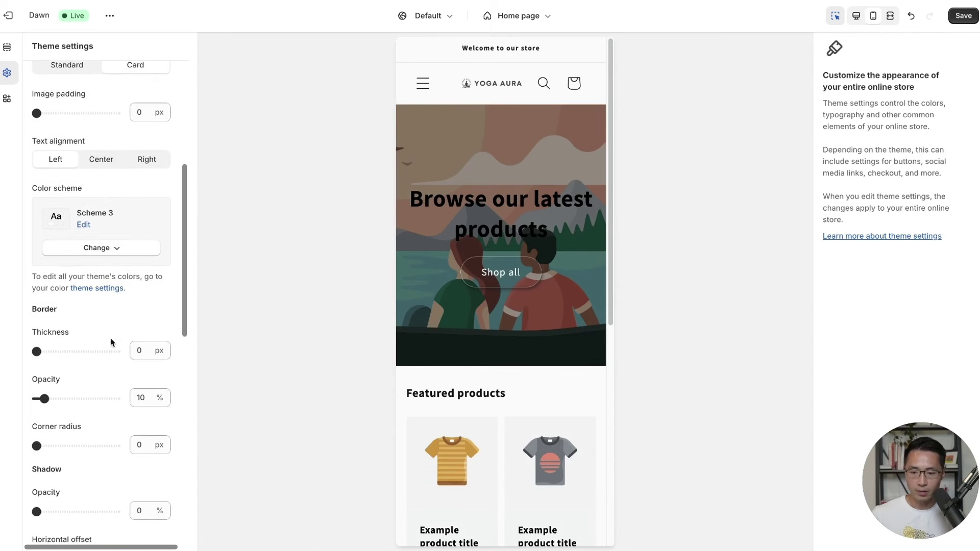
pyautogui.moveTo(46, 398); pyautogui.dragTo(143, 405)
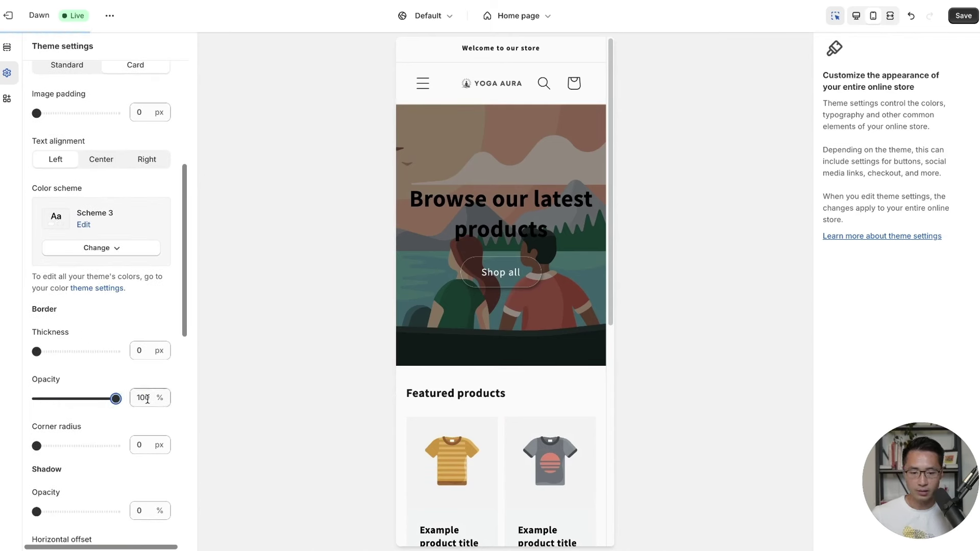
pyautogui.moveTo(43, 448); pyautogui.dragTo(76, 446)
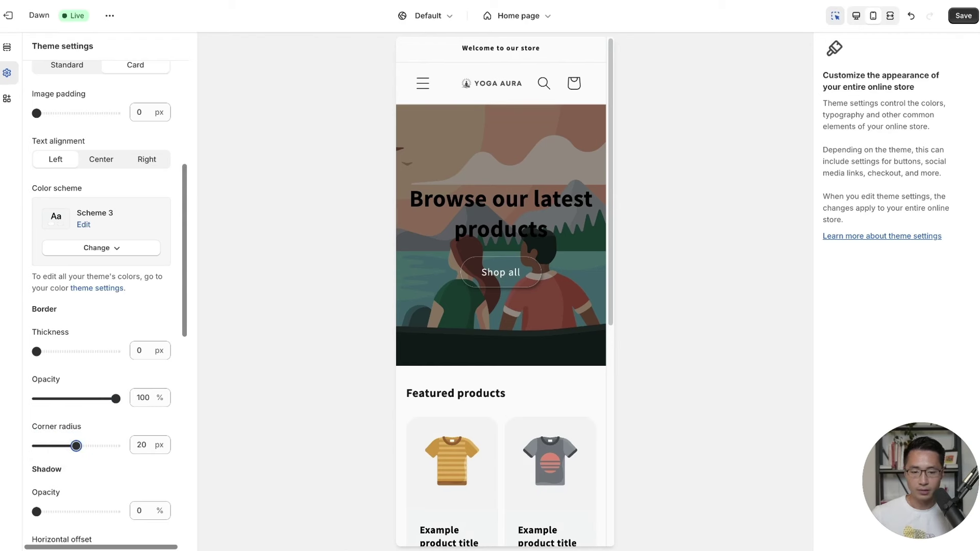
# Set the product cards' shadow opacity to 5% and save the theme.
pyautogui.scroll(-5, 72, 440)
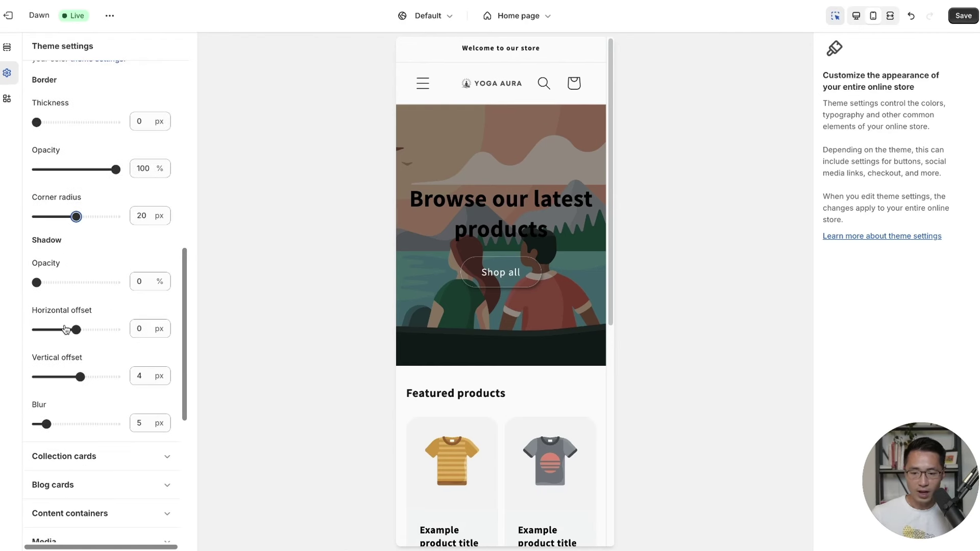
pyautogui.moveTo(36, 282); pyautogui.dragTo(41, 283)
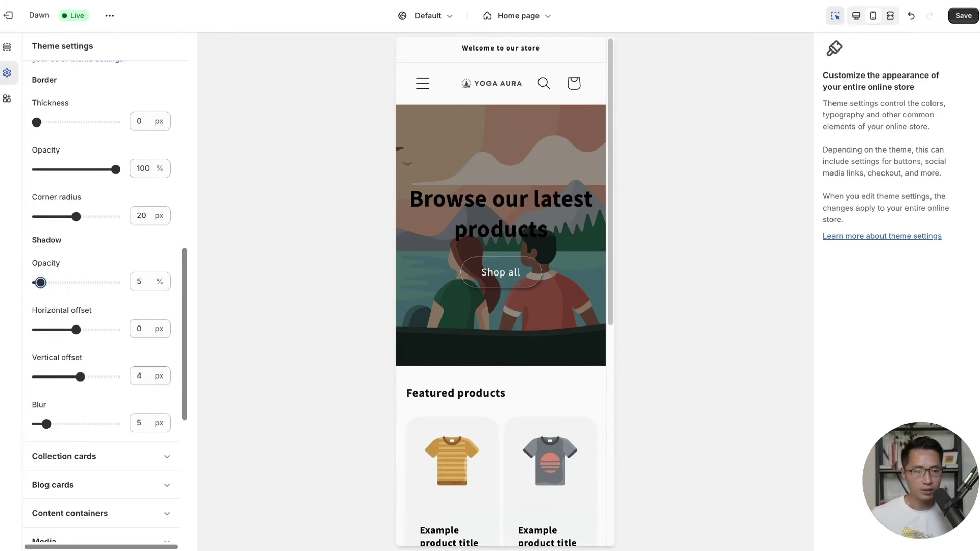
pyautogui.click(965, 17)
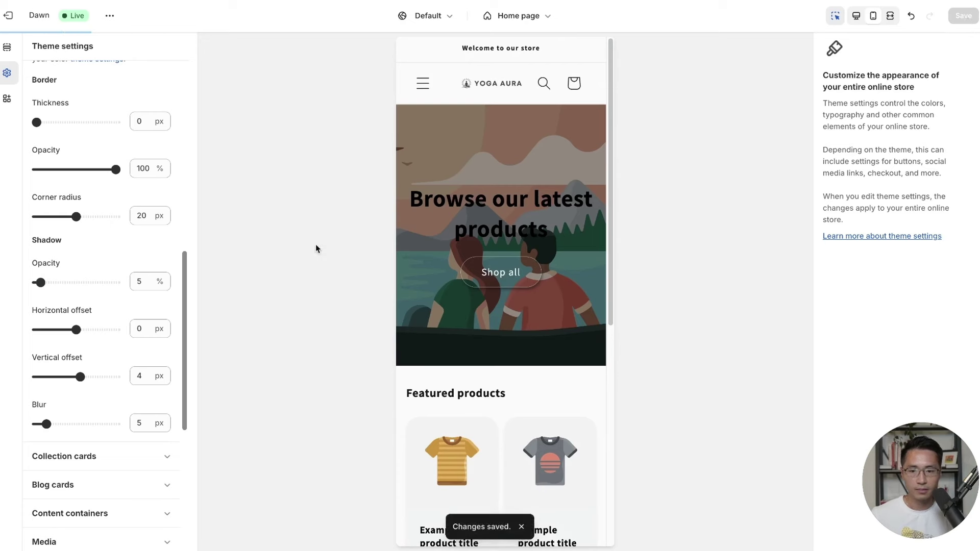
# Switch the collection cards to the Card style with color scheme Scheme 3, and save the theme.
pyautogui.scroll(-5, 186, 274)
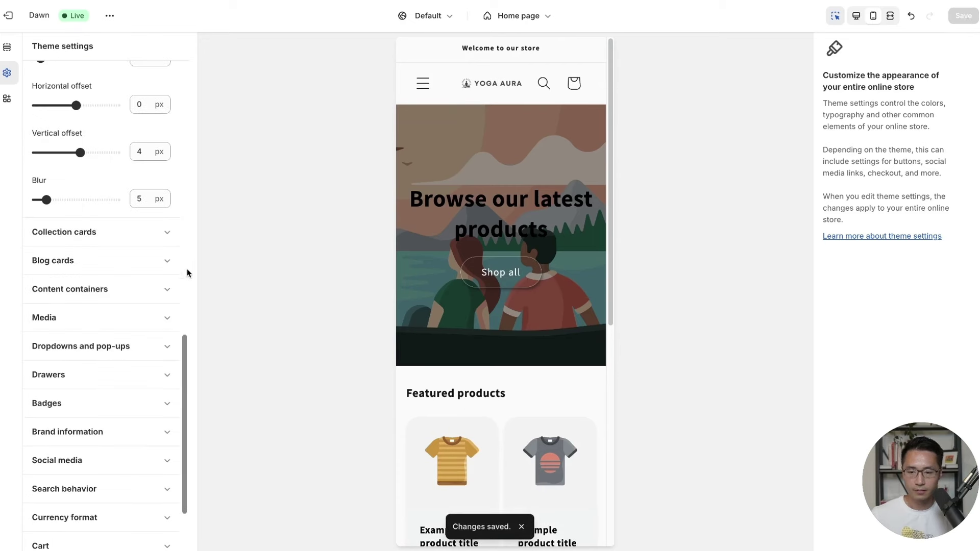
pyautogui.click(102, 232)
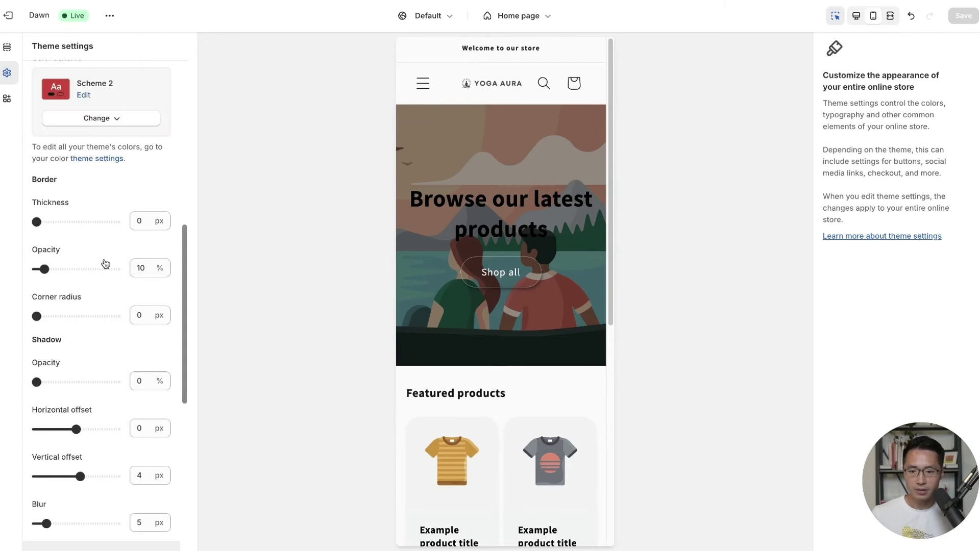
pyautogui.scroll(5, 159, 217)
pyautogui.click(139, 206)
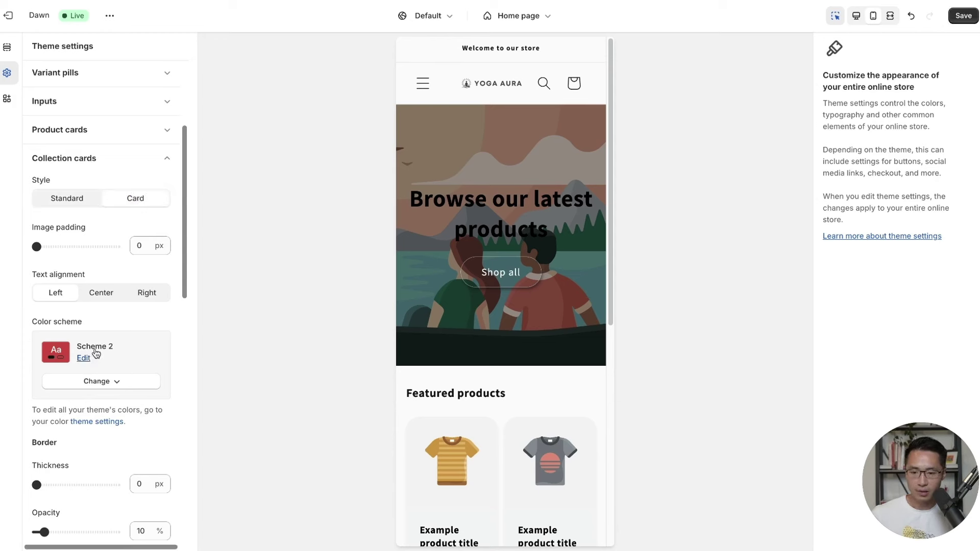
pyautogui.click(112, 389)
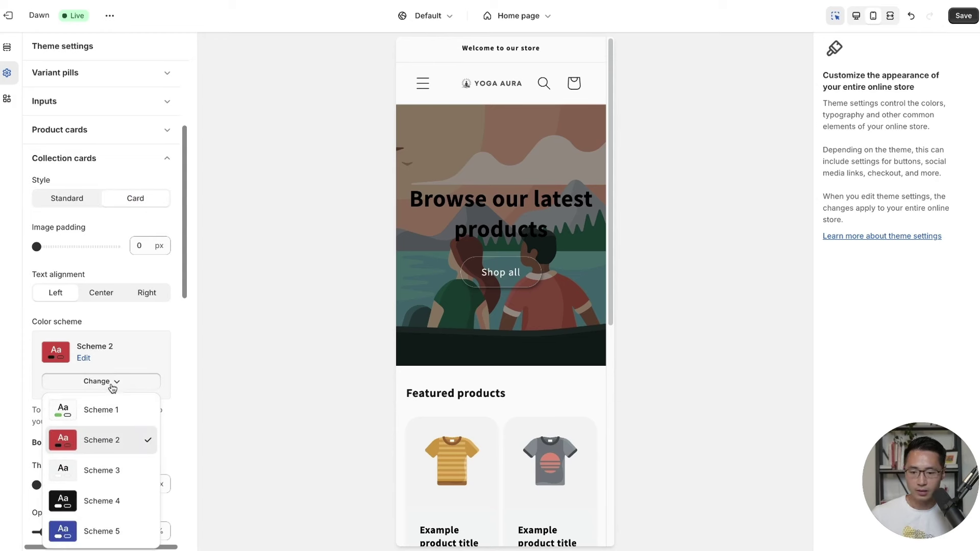
pyautogui.click(108, 476)
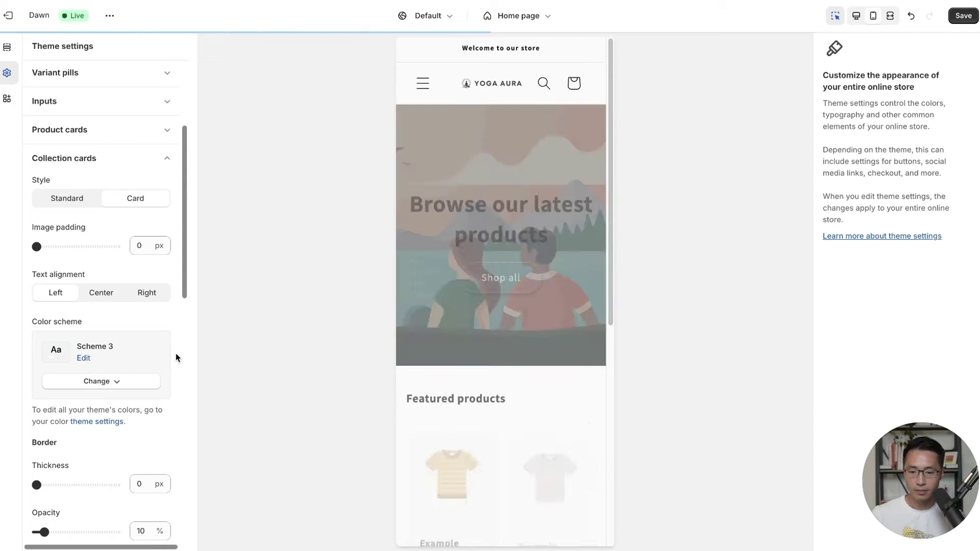
pyautogui.scroll(-7, 176, 353)
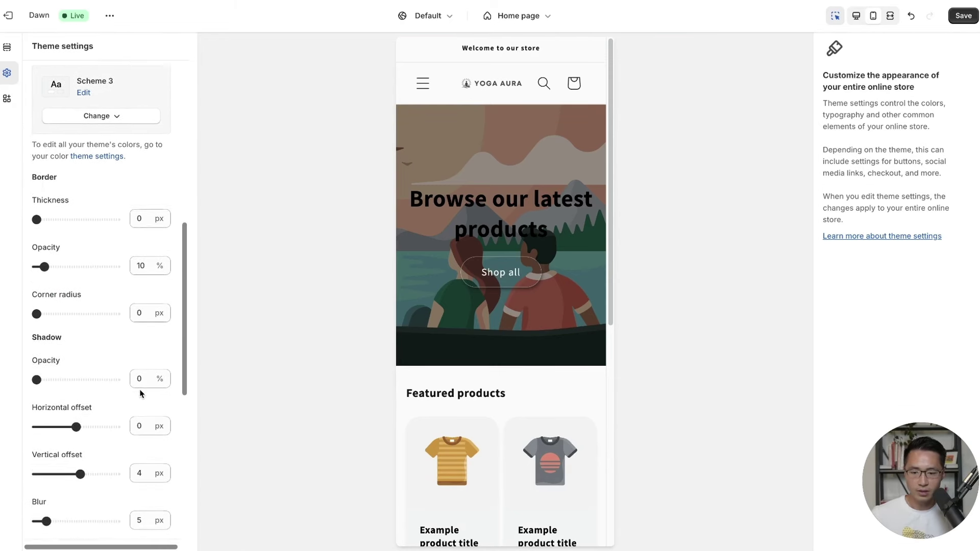
pyautogui.click(964, 15)
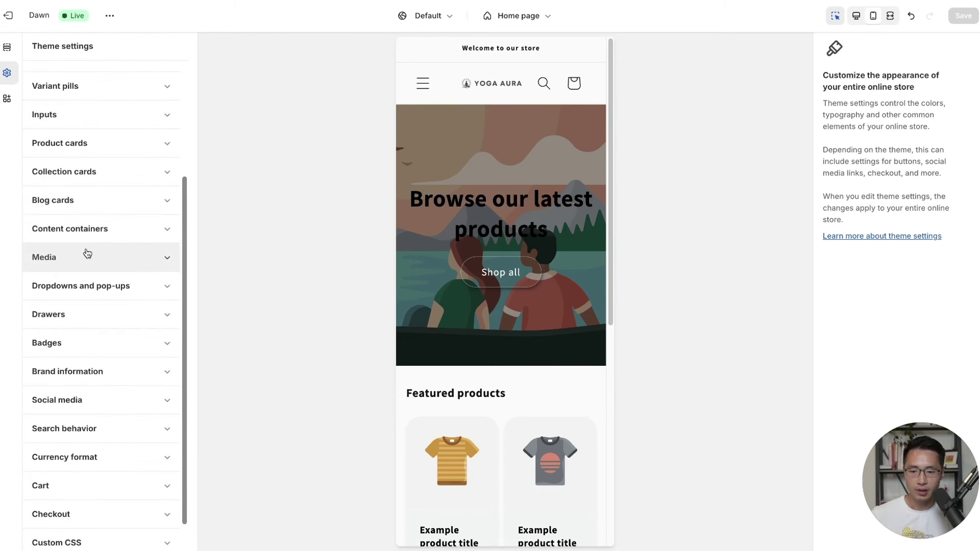
# Set the border thickness of dropdowns and pop-ups to 4 px and their corner radius to 10 px.
pyautogui.scroll(-1, 81, 271)
pyautogui.click(86, 290)
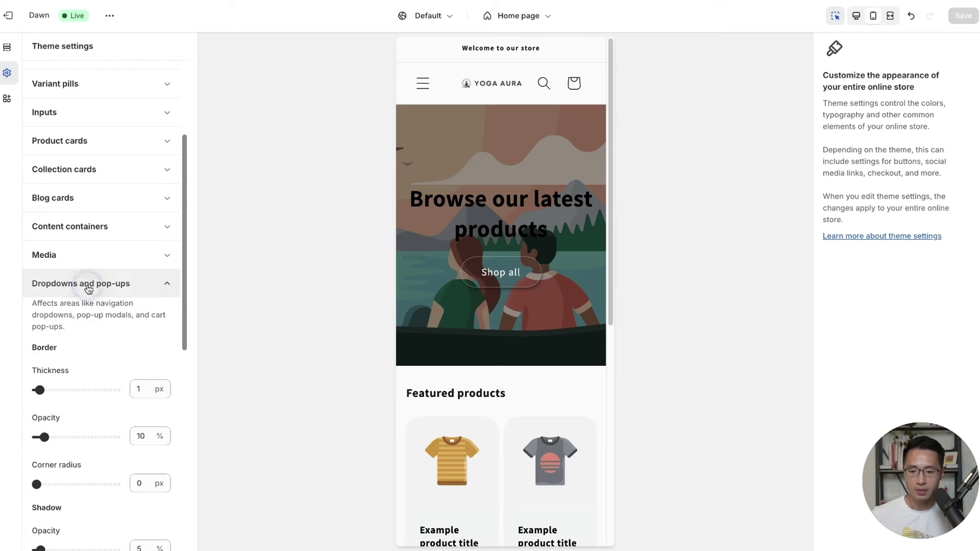
pyautogui.scroll(-3, 148, 296)
pyautogui.moveTo(40, 245); pyautogui.dragTo(49, 245)
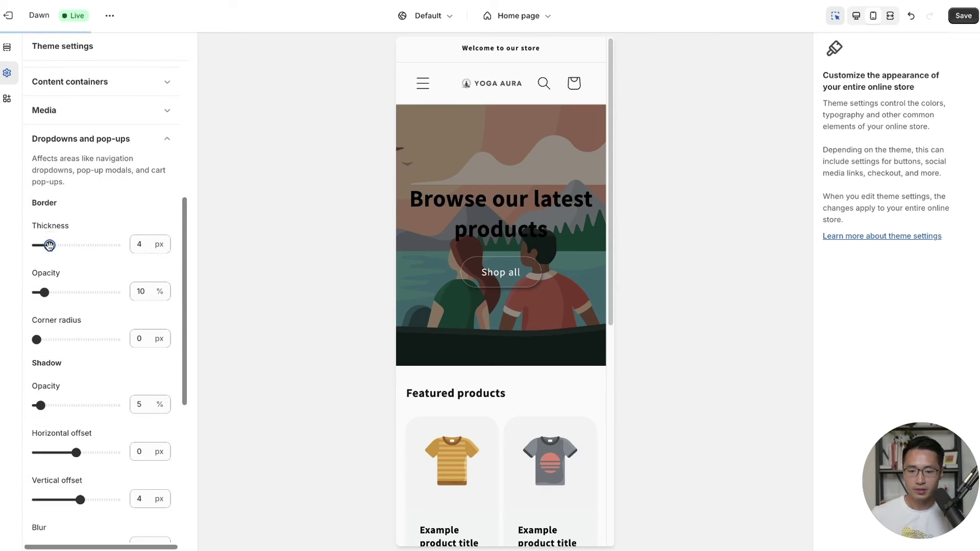
pyautogui.moveTo(40, 342); pyautogui.dragTo(56, 342)
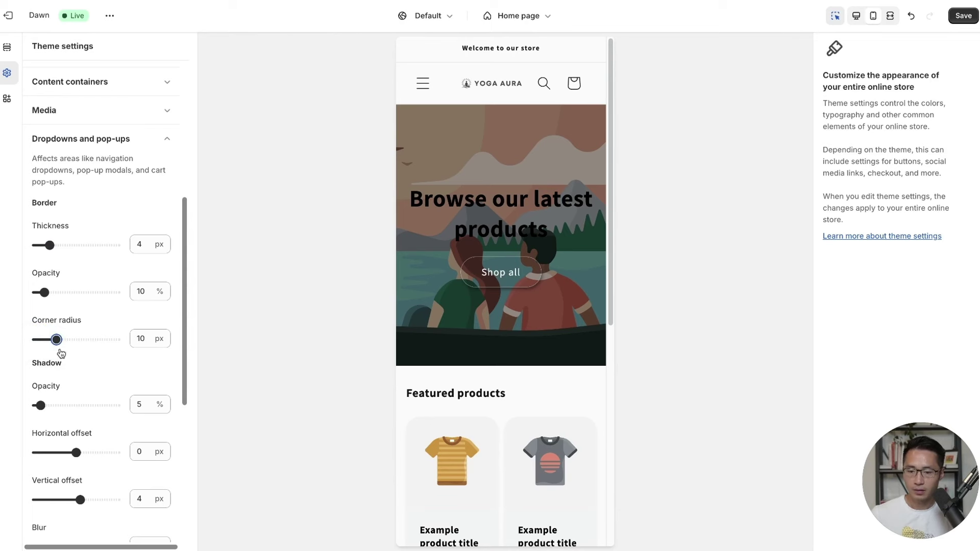
# Set the shadow of dropdowns and pop-ups to 10% opacity and a 4 px horizontal offset, and save the theme.
pyautogui.moveTo(45, 406); pyautogui.dragTo(44, 406)
pyautogui.scroll(-1, 103, 437)
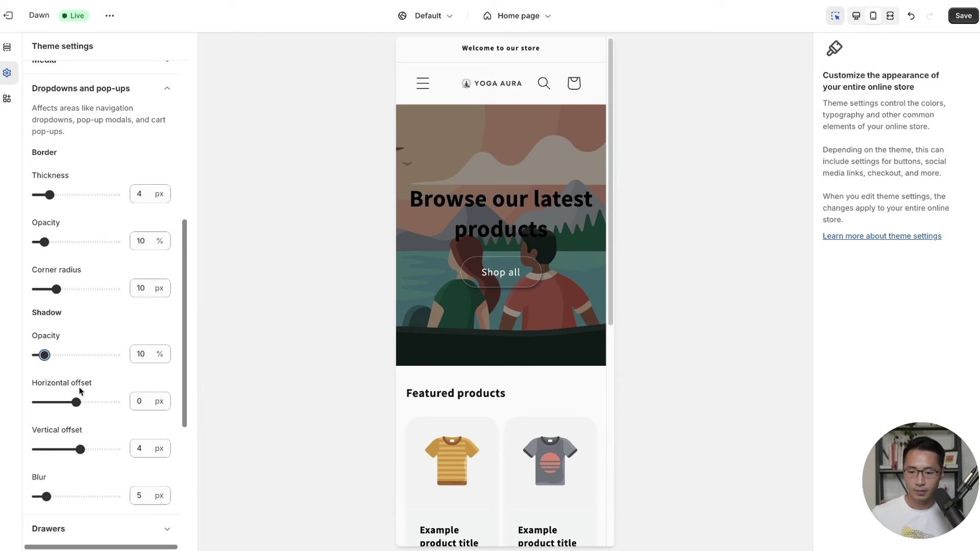
pyautogui.moveTo(76, 402); pyautogui.dragTo(80, 402)
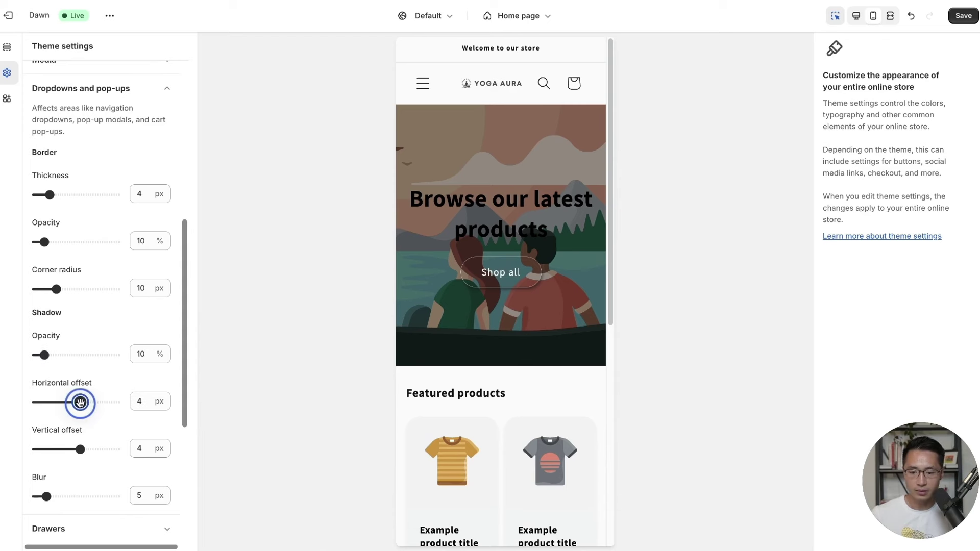
pyautogui.scroll(-2, 76, 447)
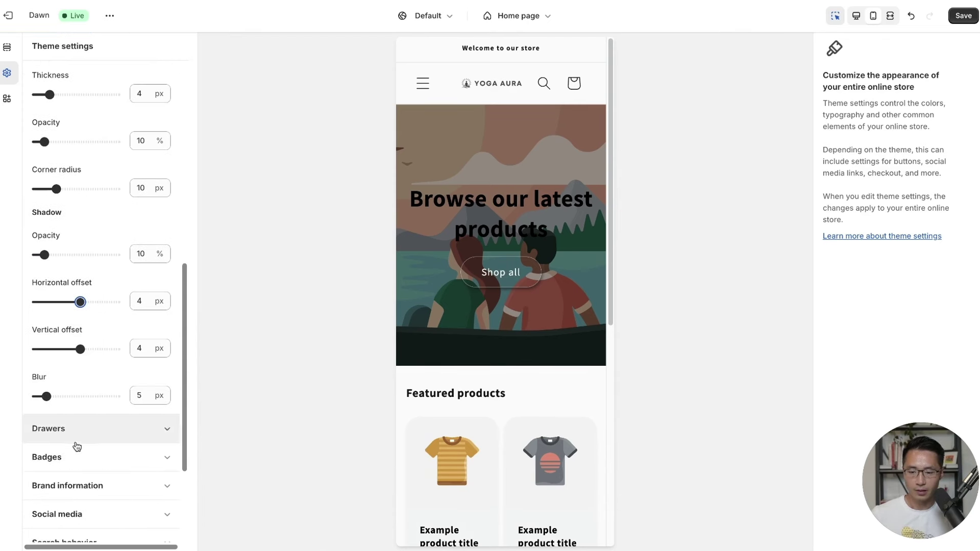
pyautogui.click(963, 15)
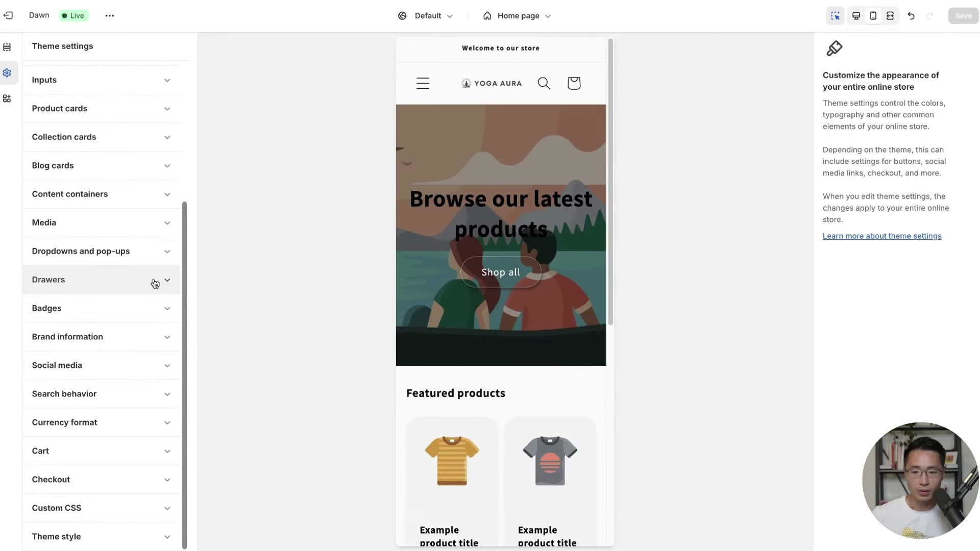
# Give the drawers a 4 px border and a shadow with 10% opacity and 4 px horizontal offset, and save the theme.
pyautogui.click(159, 281)
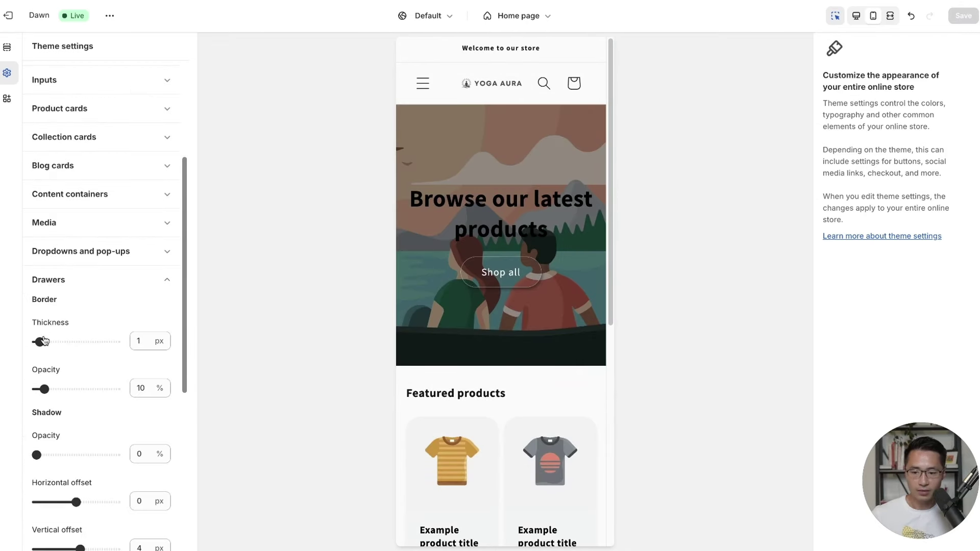
pyautogui.moveTo(40, 341)
pyautogui.mouseDown()
pyautogui.moveTo(50, 341)
pyautogui.moveTo(45, 350)
pyautogui.mouseUp()
pyautogui.scroll(-2, 70, 320)
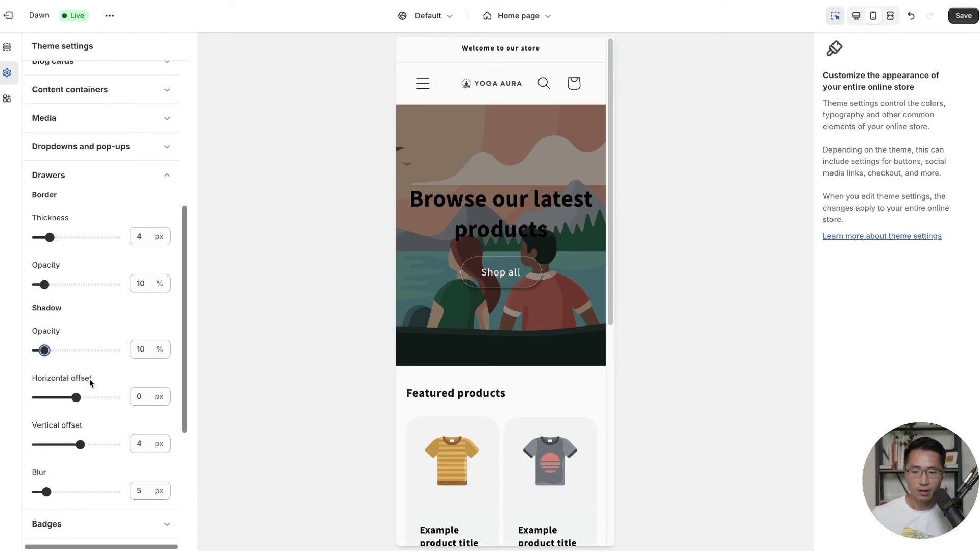
pyautogui.moveTo(76, 398); pyautogui.dragTo(80, 399)
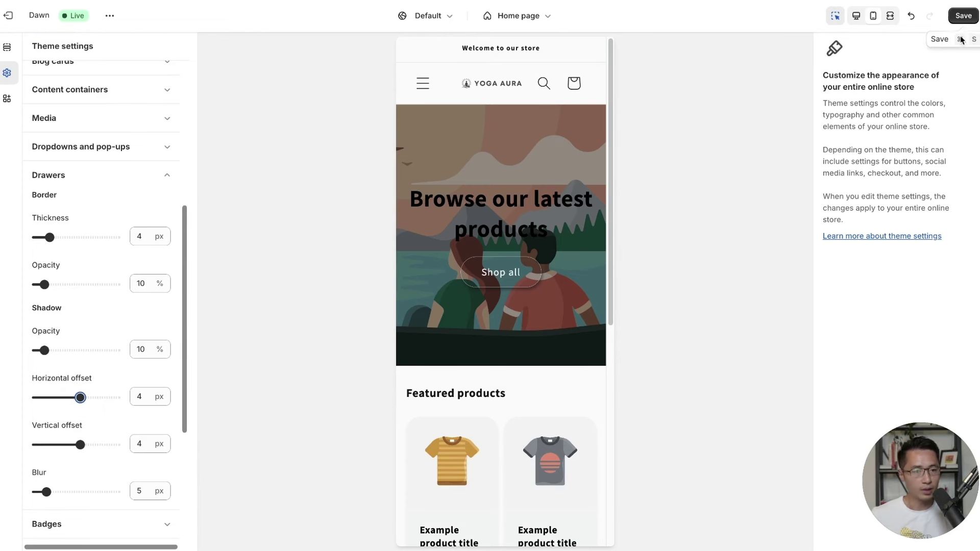
pyautogui.click(964, 16)
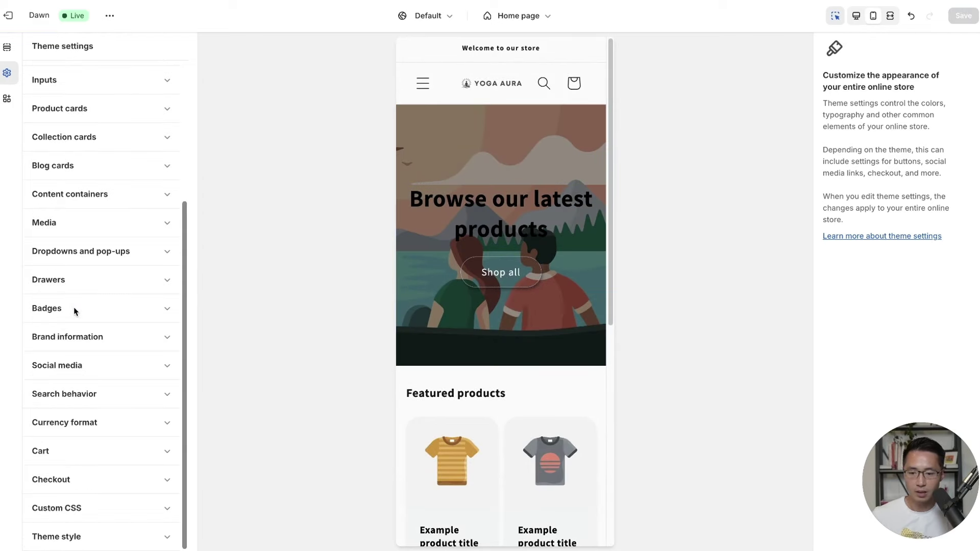
# Set the badges' position on cards to Top left.
pyautogui.click(59, 307)
pyautogui.scroll(-2, 75, 235)
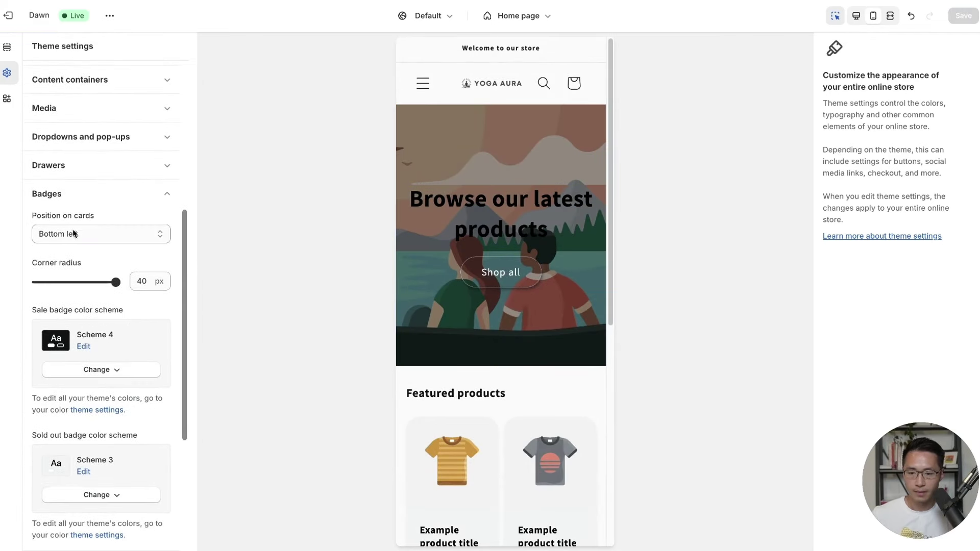
pyautogui.click(69, 234)
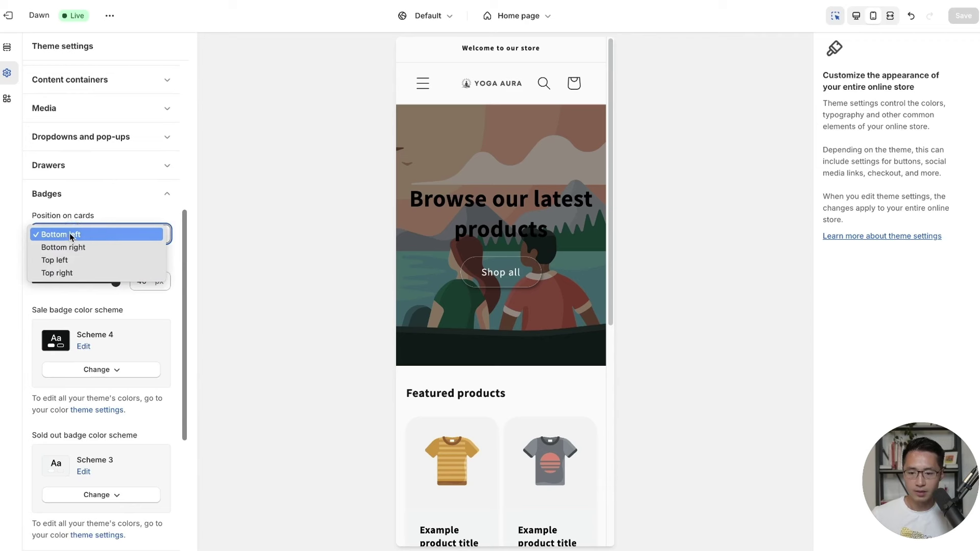
pyautogui.click(71, 259)
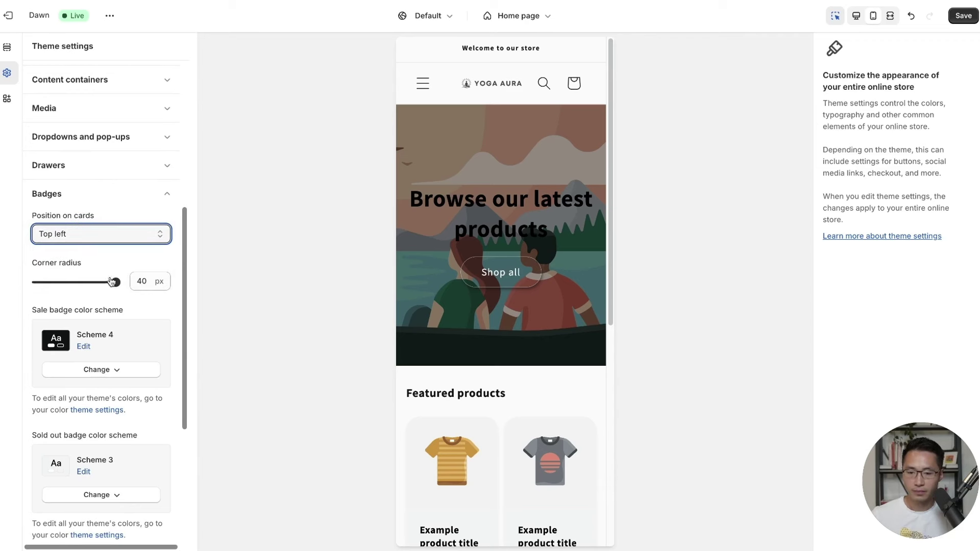
# Set the badges' corner radius to 20 px and the sale badge color scheme to Scheme 2, and save the theme.
pyautogui.moveTo(116, 283); pyautogui.dragTo(76, 281)
pyautogui.scroll(-1, 99, 319)
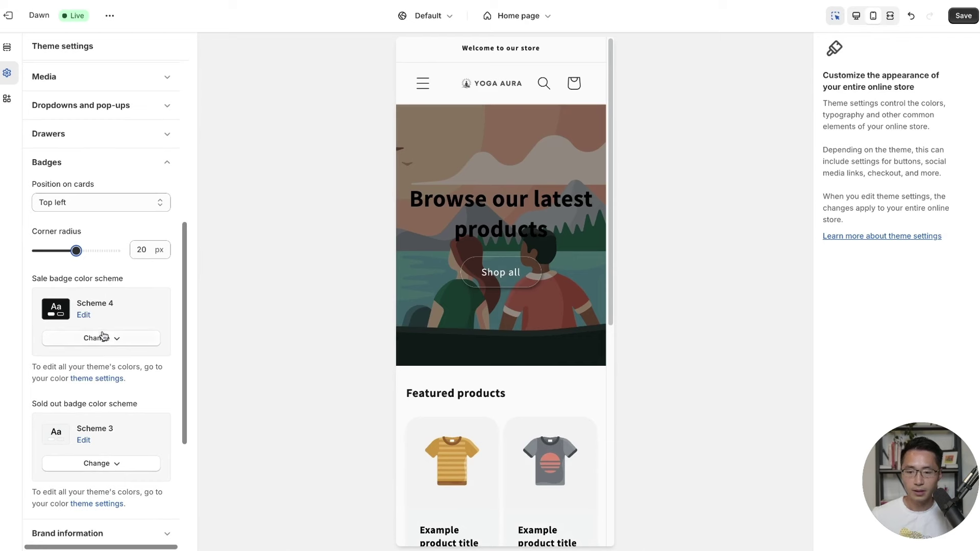
pyautogui.click(100, 338)
pyautogui.click(105, 398)
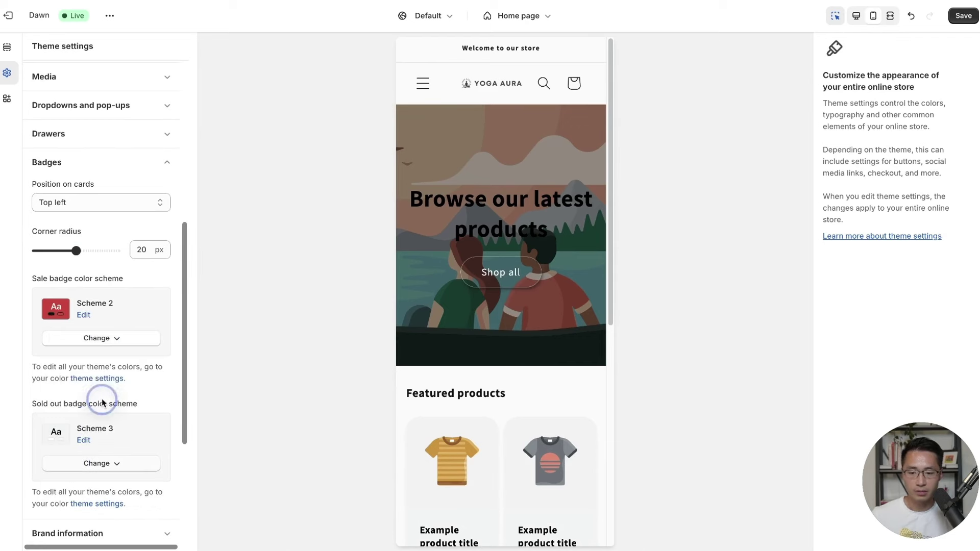
pyautogui.scroll(-1, 102, 400)
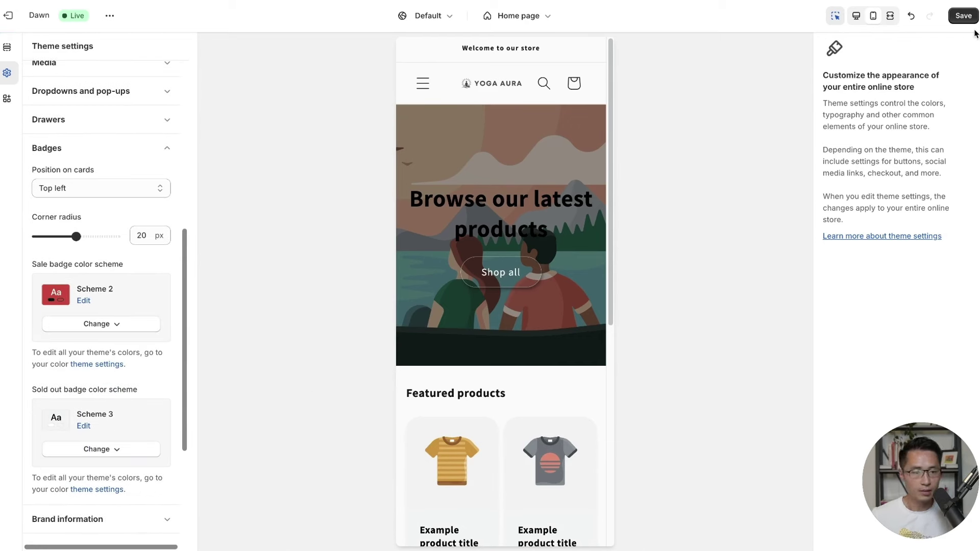
pyautogui.click(964, 16)
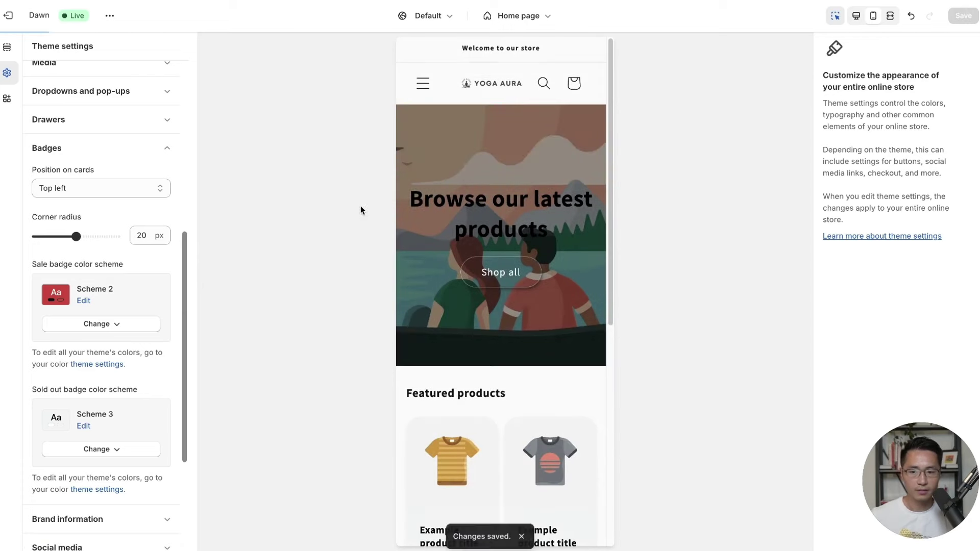
pyautogui.click(170, 150)
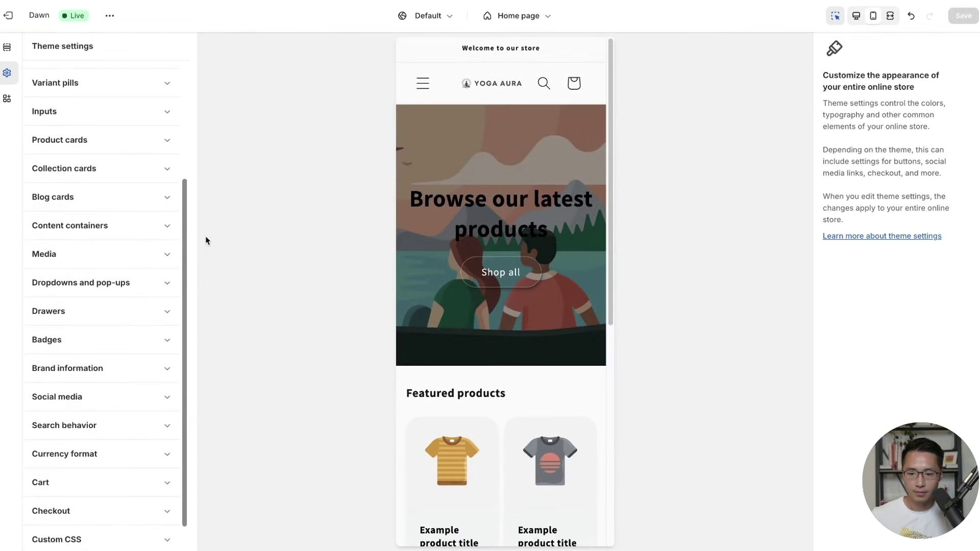
# Set the cart type to Drawer in the theme's cart settings and save the theme.
pyautogui.scroll(-1, 157, 255)
pyautogui.scroll(-1, 159, 258)
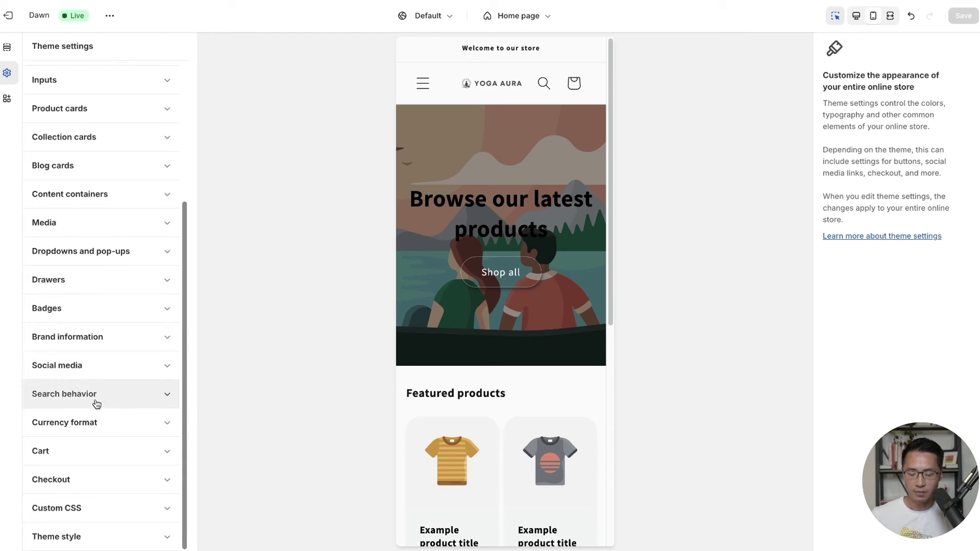
pyautogui.click(87, 427)
pyautogui.click(110, 333)
pyautogui.click(57, 456)
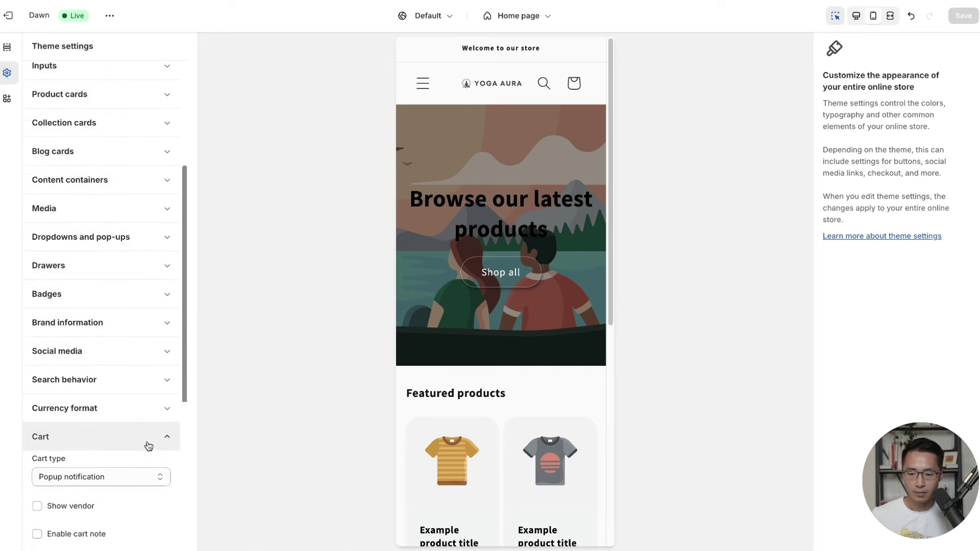
pyautogui.scroll(-4, 185, 337)
pyautogui.click(80, 286)
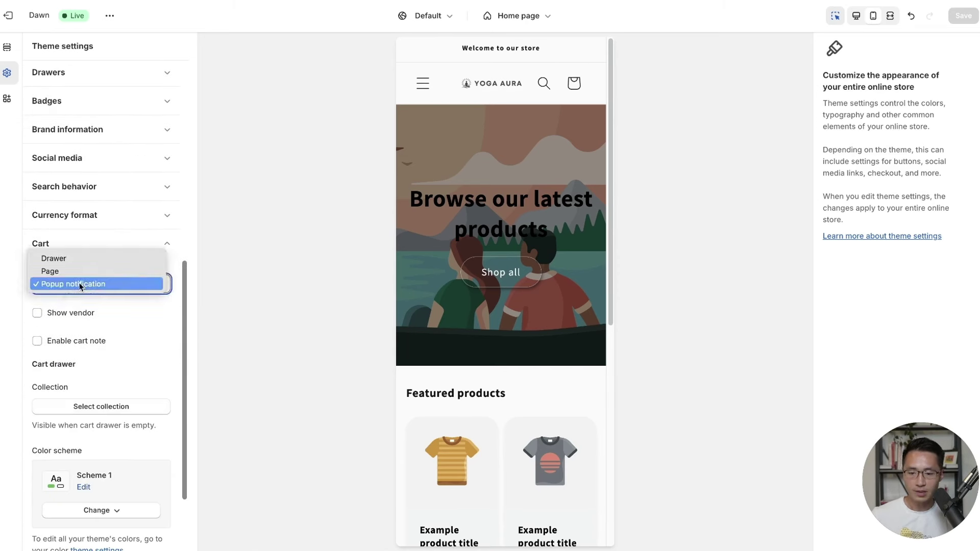
pyautogui.click(78, 263)
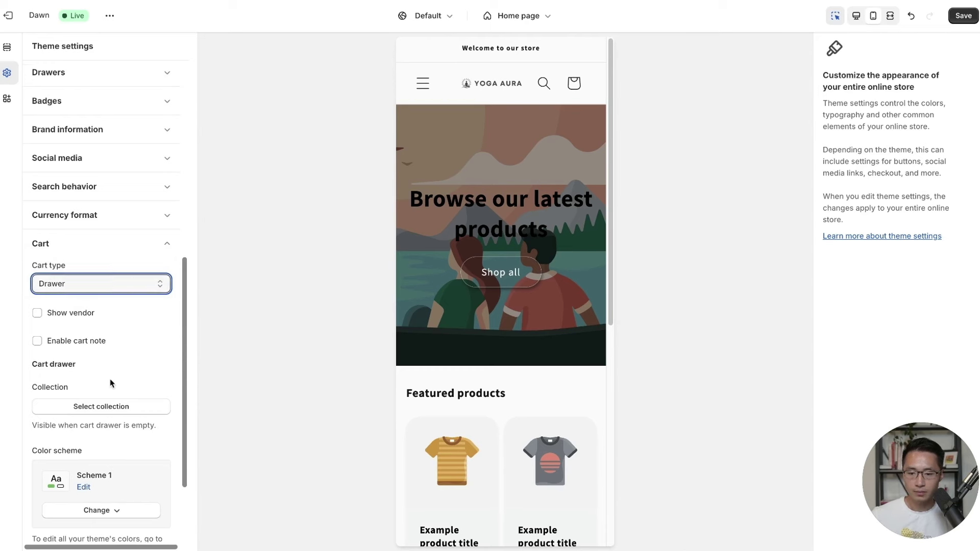
pyautogui.scroll(-2, 134, 375)
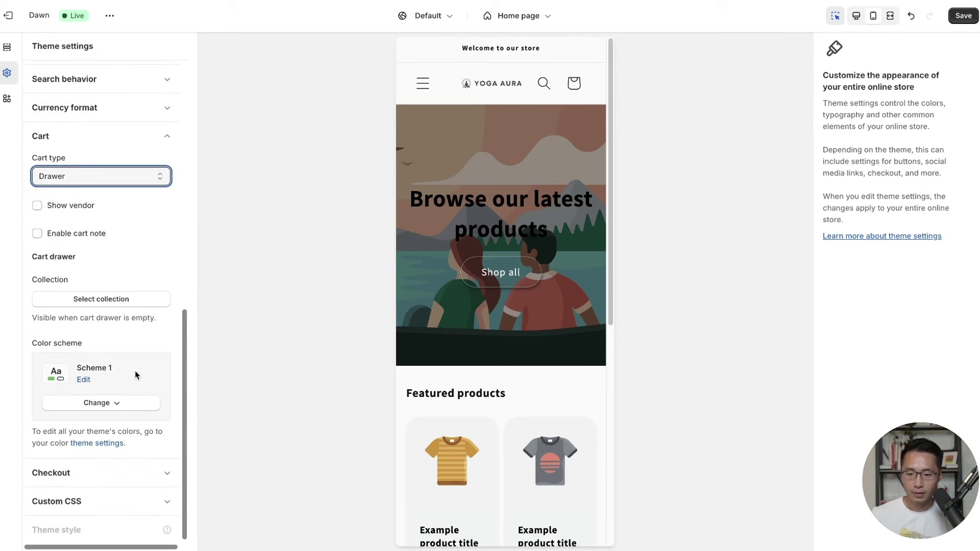
pyautogui.click(962, 16)
# Use the existing YOGA_Aura_Logo_copy image as the checkout logo and set its position to Center.
pyautogui.click(139, 483)
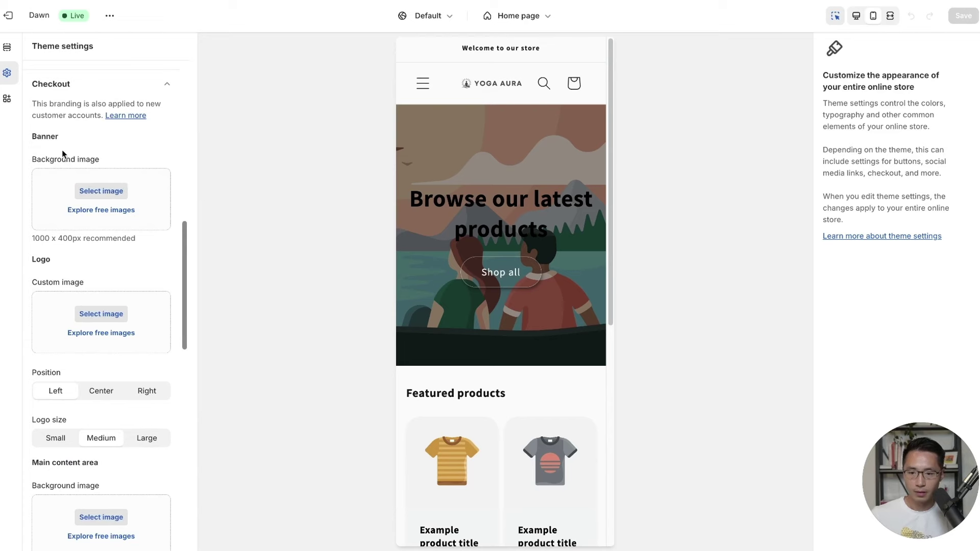
pyautogui.scroll(-1, 125, 187)
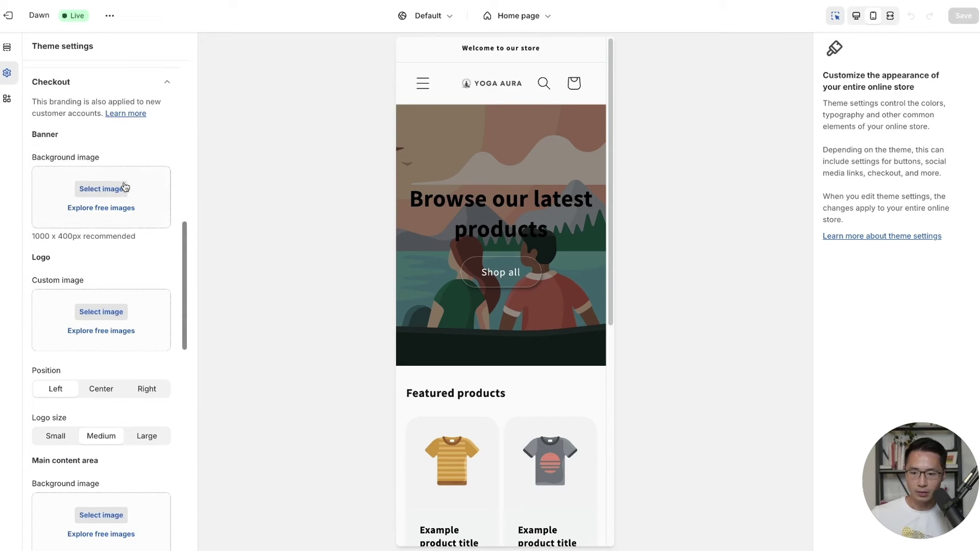
pyautogui.click(100, 309)
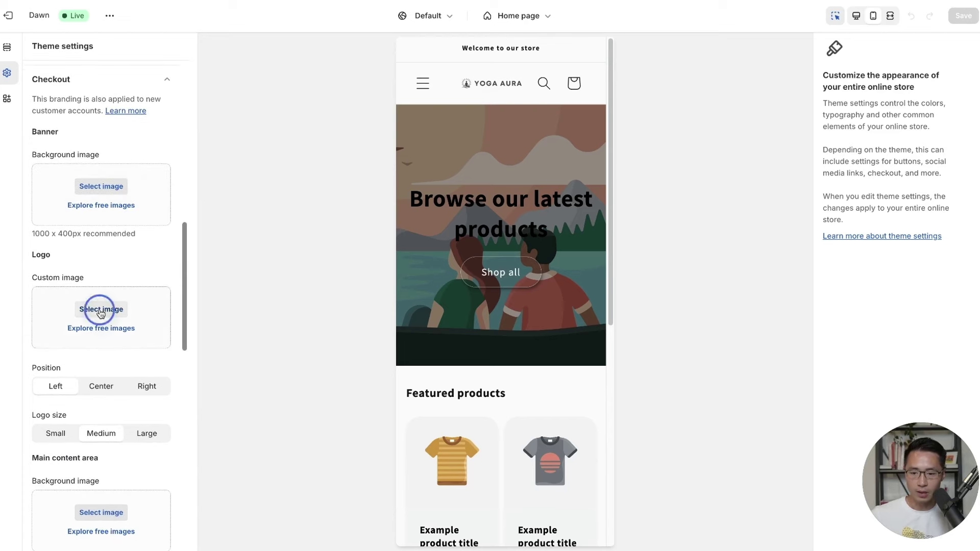
pyautogui.click(327, 245)
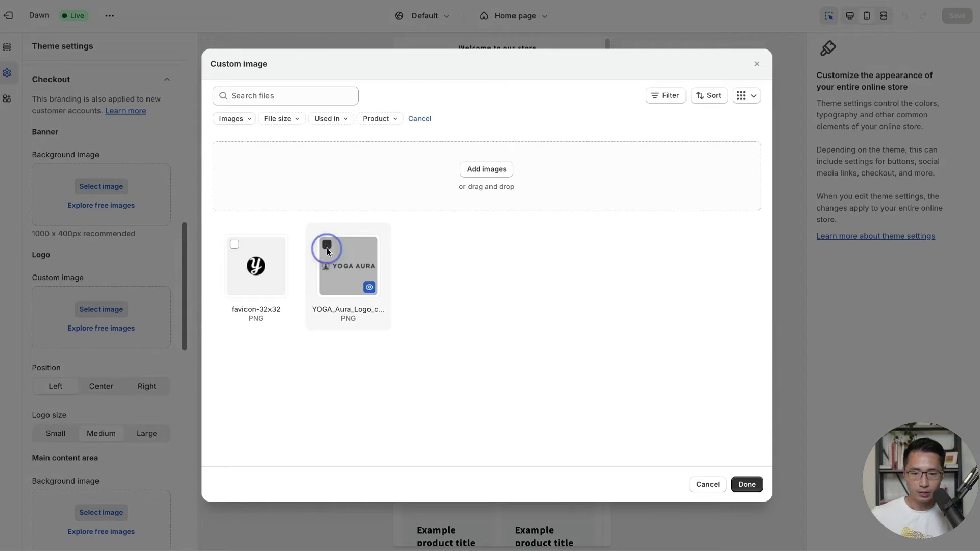
pyautogui.click(746, 484)
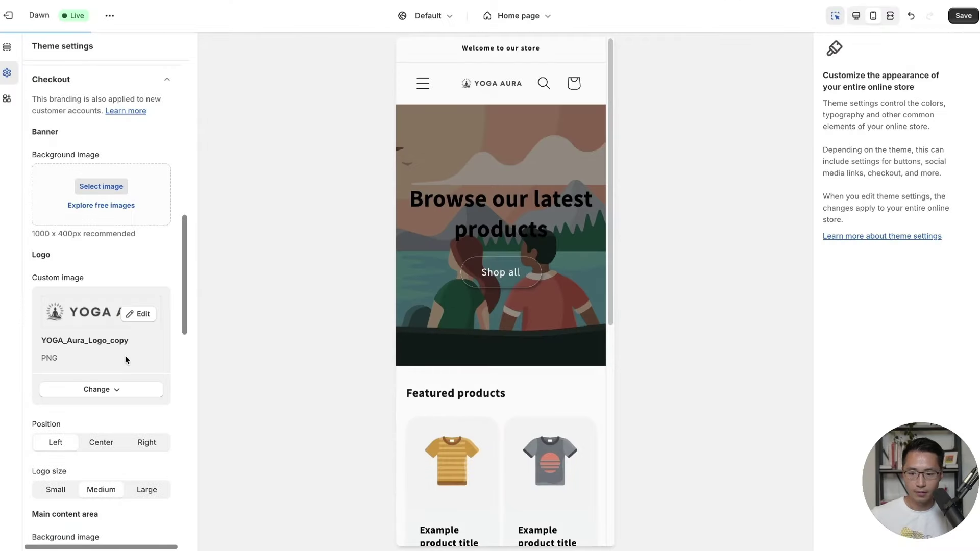
pyautogui.scroll(-2, 125, 359)
pyautogui.scroll(-1, 147, 363)
pyautogui.click(101, 373)
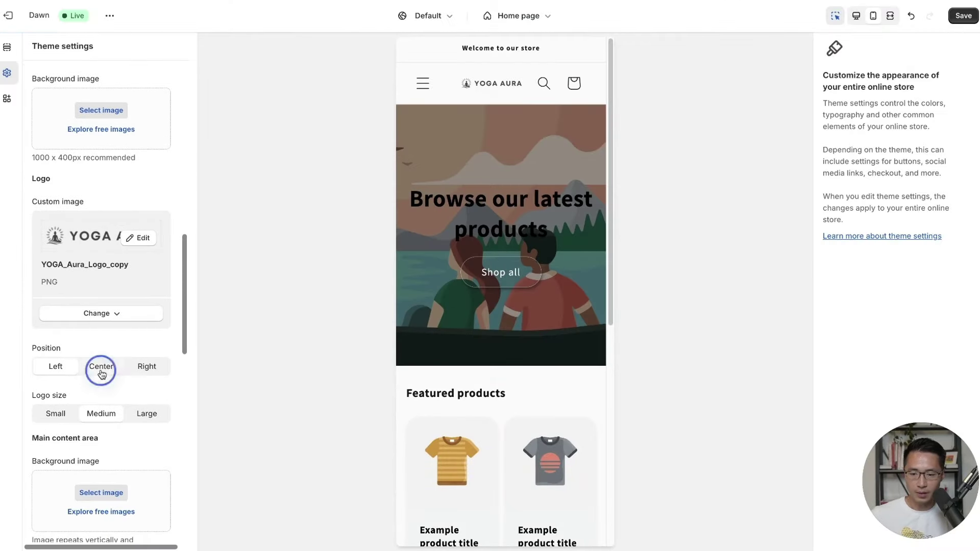
# Set the checkout accents color to the black #121212 already used in the theme.
pyautogui.scroll(-5, 153, 332)
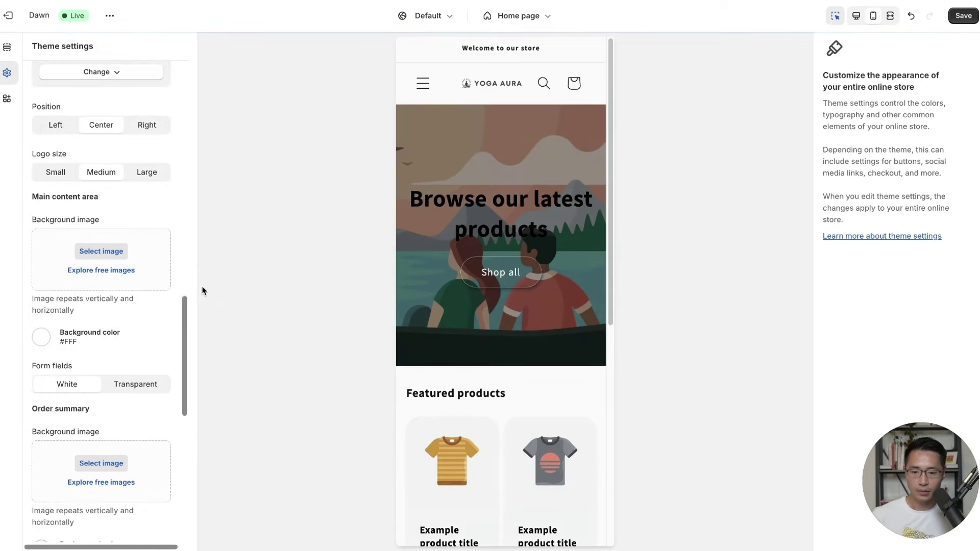
pyautogui.scroll(-9, 180, 307)
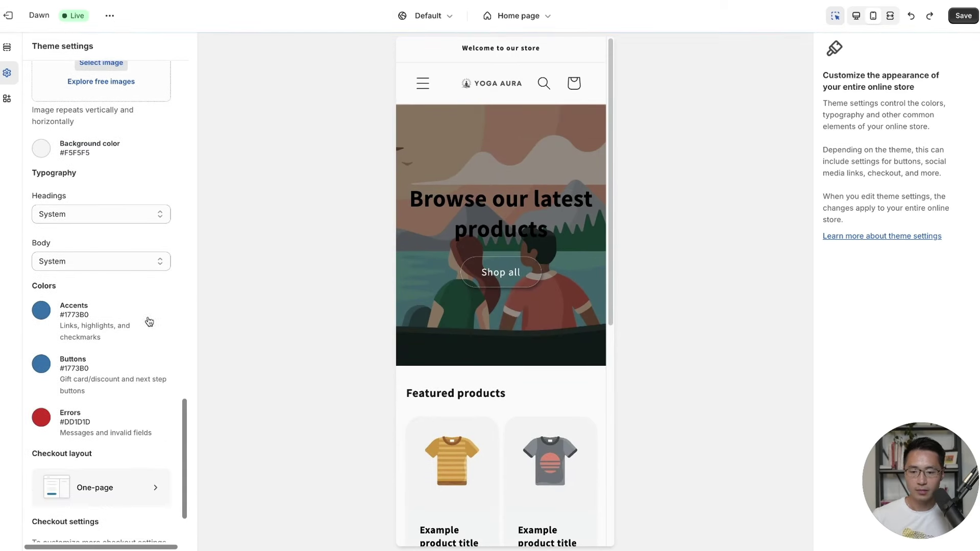
pyautogui.click(41, 311)
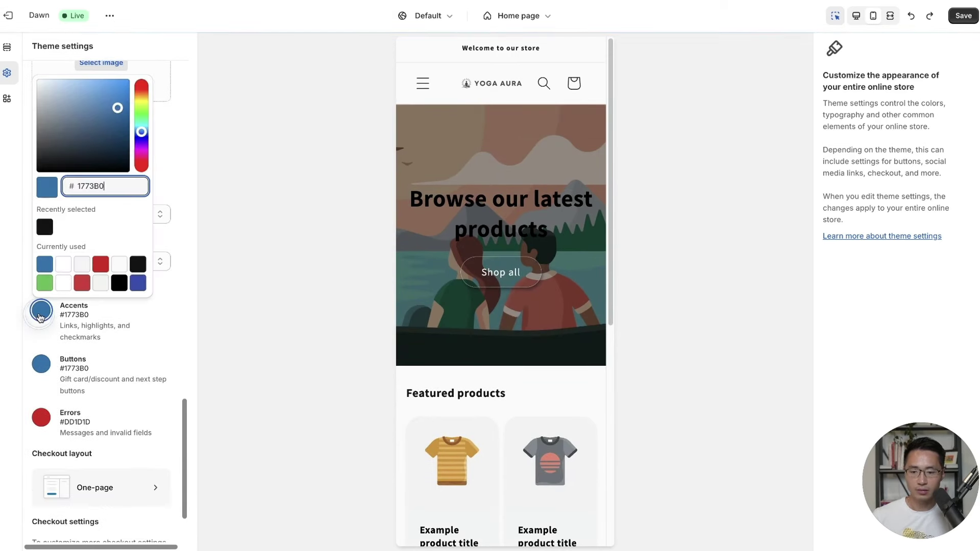
pyautogui.click(144, 263)
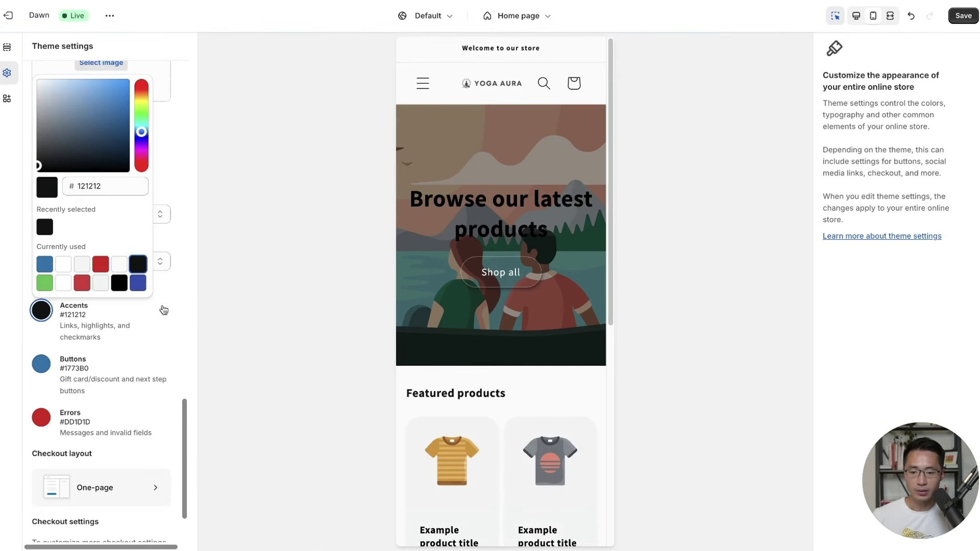
# Set the checkout buttons color to green #52BB51.
pyautogui.click(44, 366)
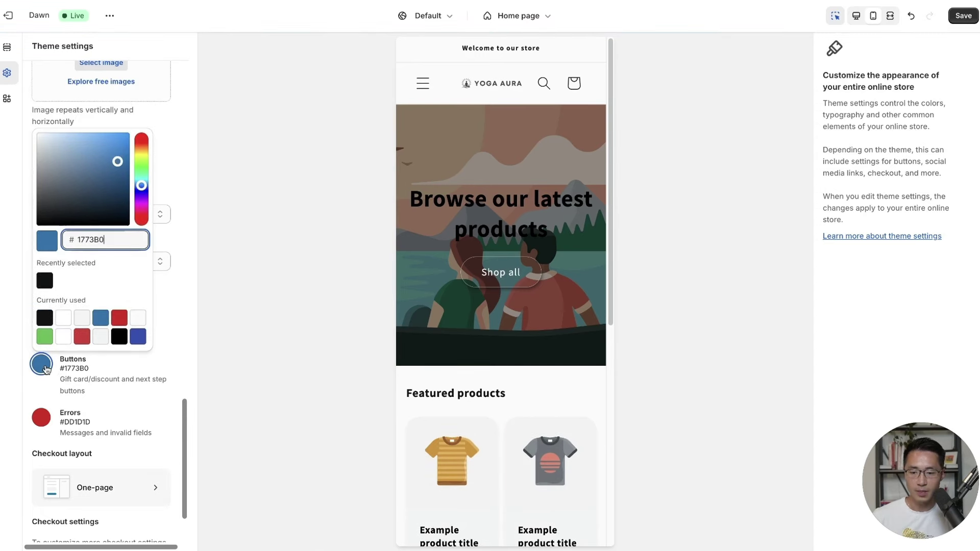
pyautogui.press('BackSpace')
pyautogui.press('BackSpace')
pyautogui.press('BackSpace')
pyautogui.press('BackSpace')
pyautogui.press('BackSpace')
pyautogui.press('BackSpace')
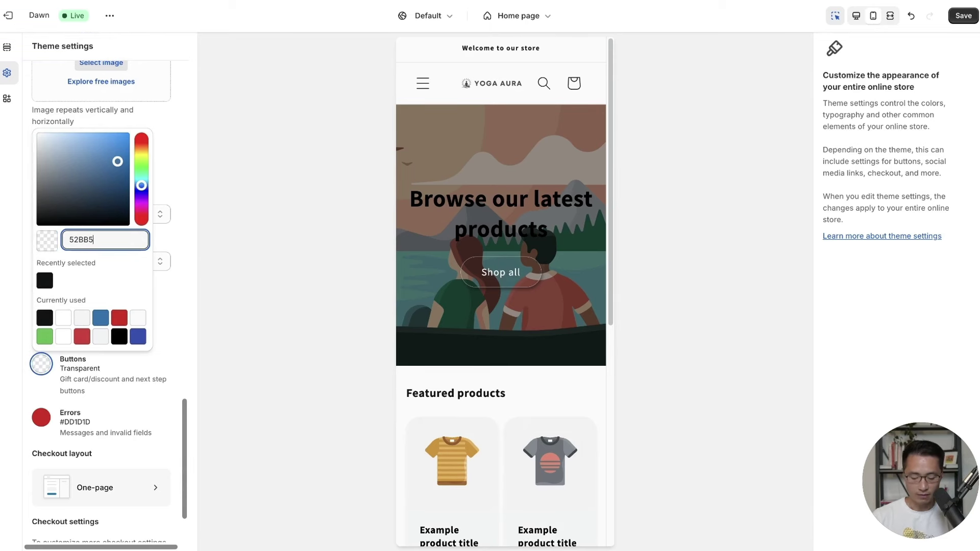
pyautogui.click(179, 350)
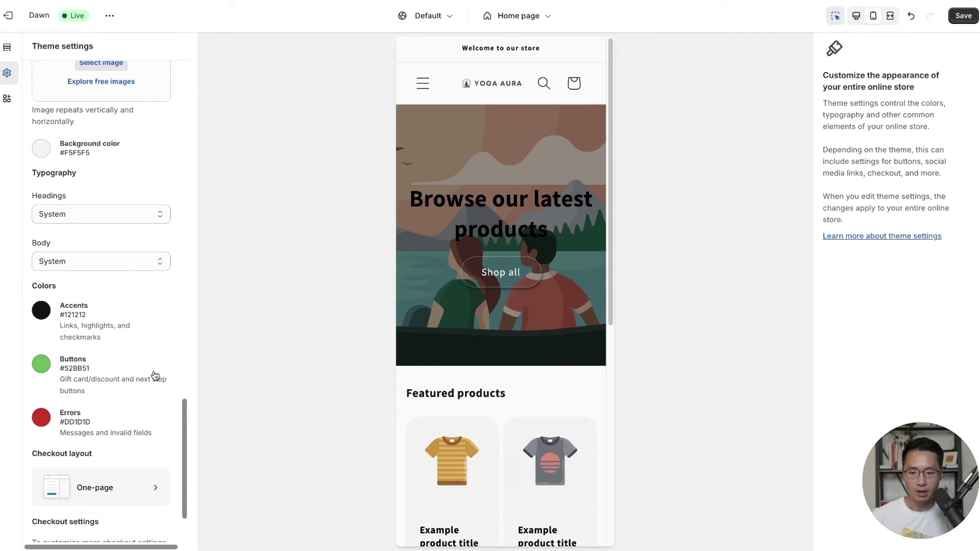
# Set the checkout errors color to red #DA3636 and save the theme.
pyautogui.click(42, 417)
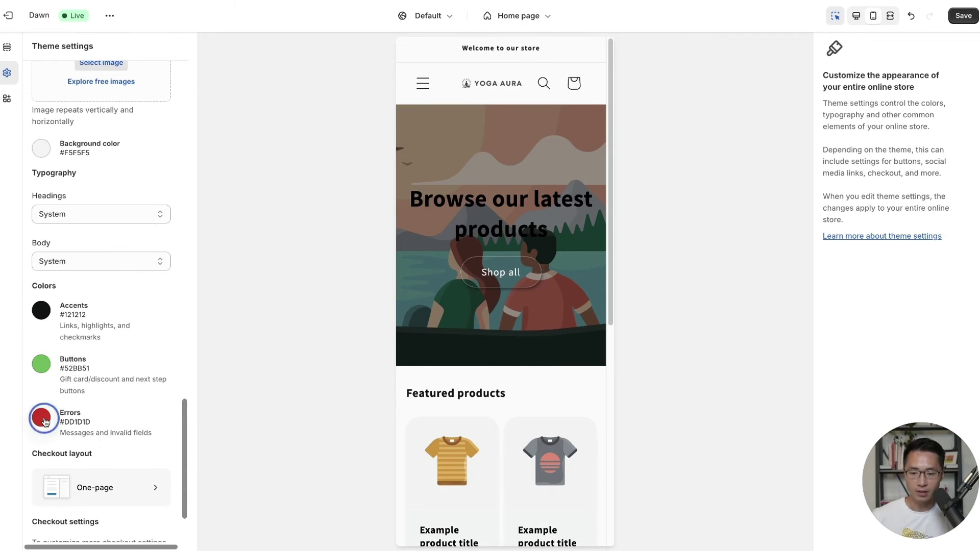
pyautogui.press('BackSpace')
pyautogui.press('BackSpace')
pyautogui.press('BackSpace')
pyautogui.press('BackSpace')
pyautogui.press('BackSpace')
pyautogui.press('BackSpace')
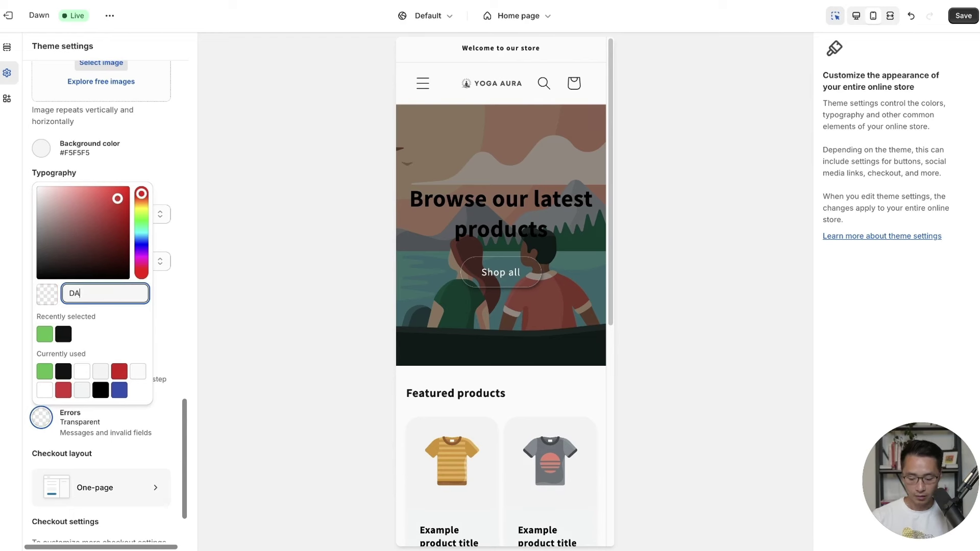
pyautogui.scroll(-1, 138, 306)
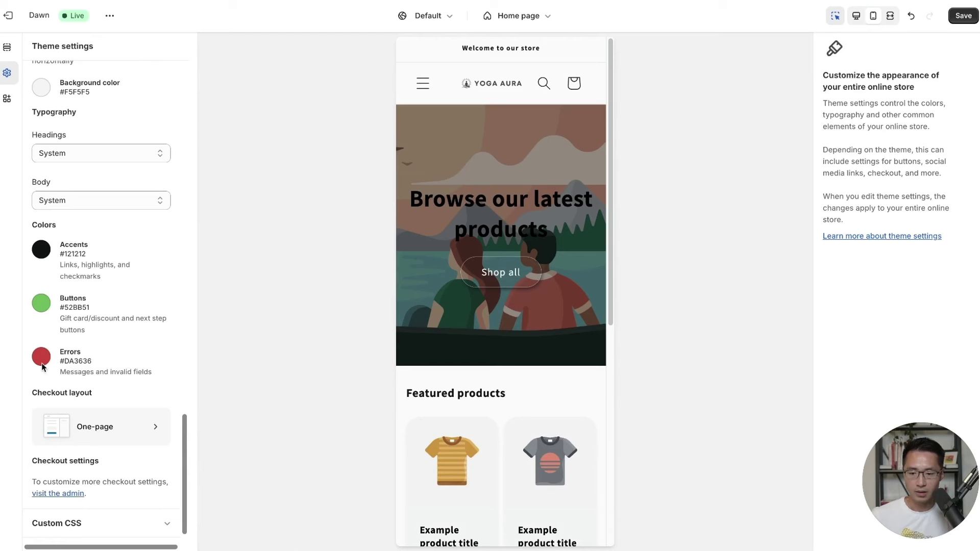
pyautogui.scroll(-1, 140, 333)
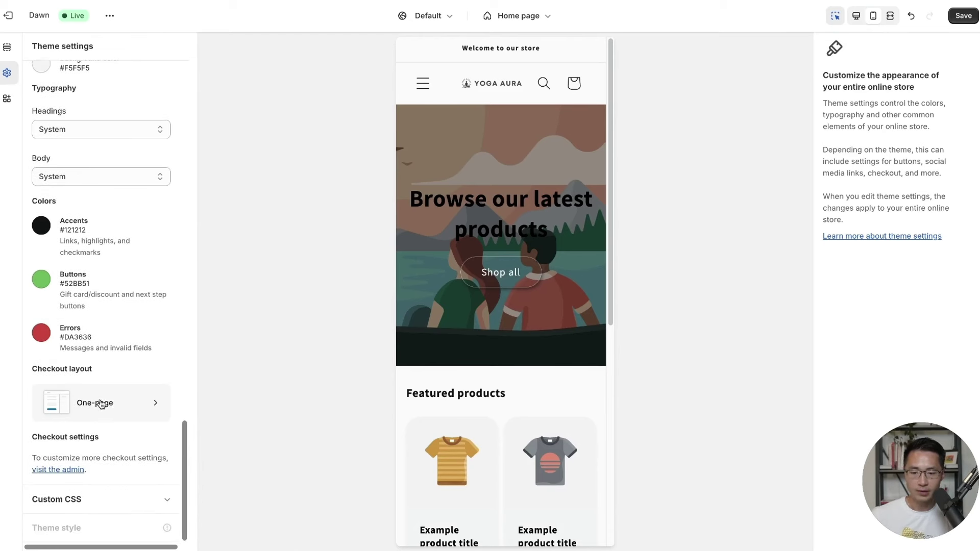
pyautogui.click(960, 16)
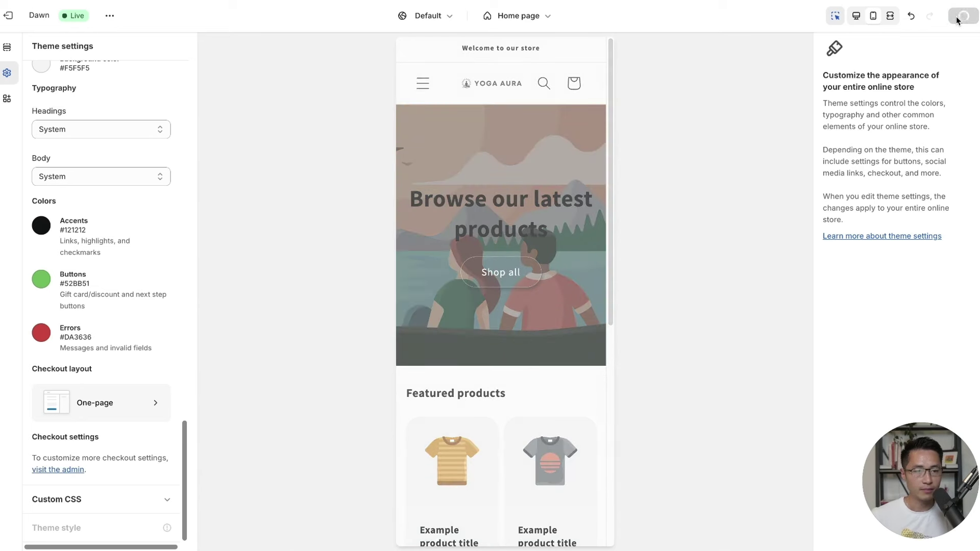
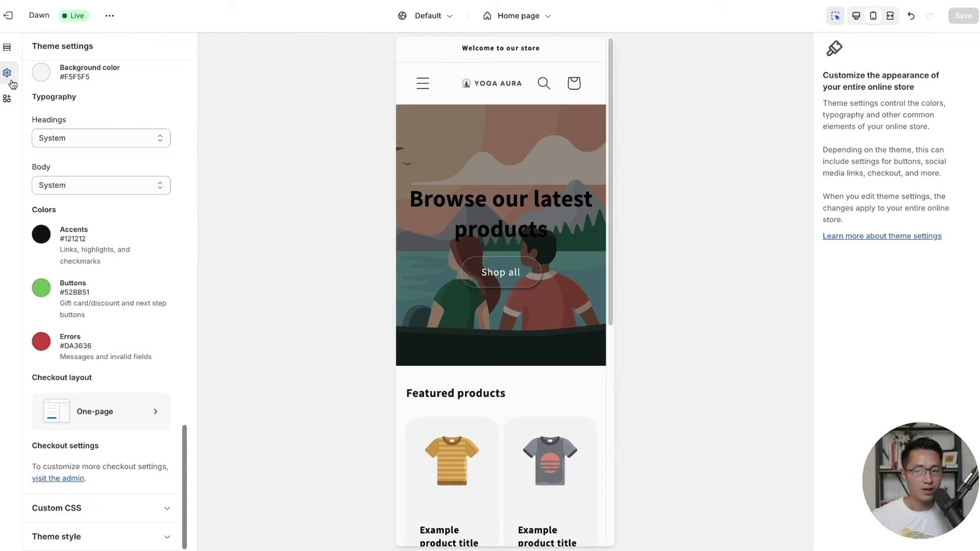
# Change the color scheme of the home page's announcement bar section to Scheme 2.
pyautogui.click(9, 50)
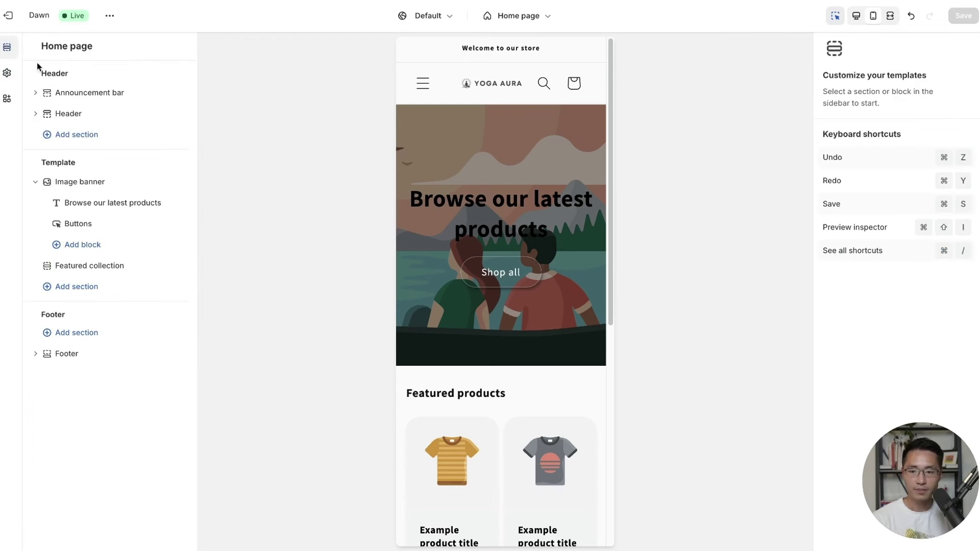
pyautogui.click(79, 94)
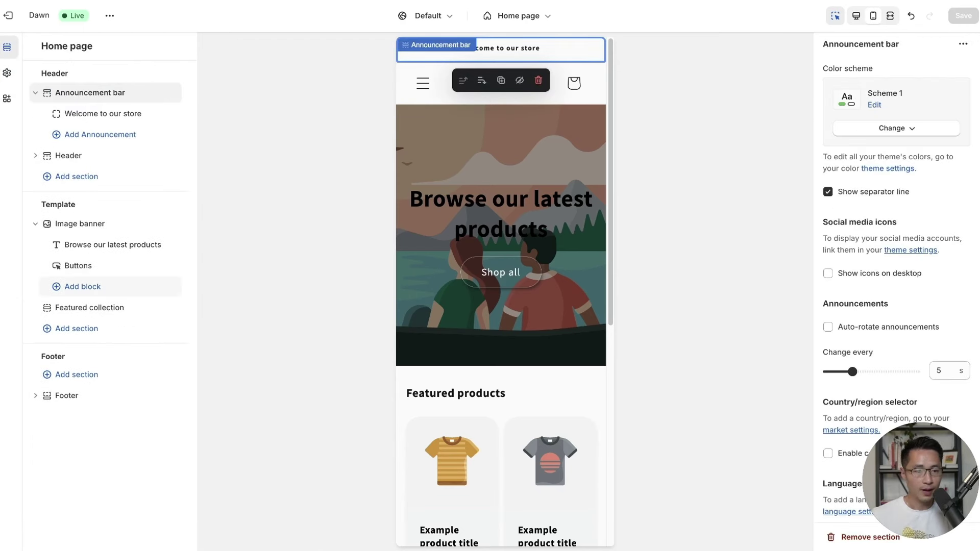
pyautogui.click(910, 68)
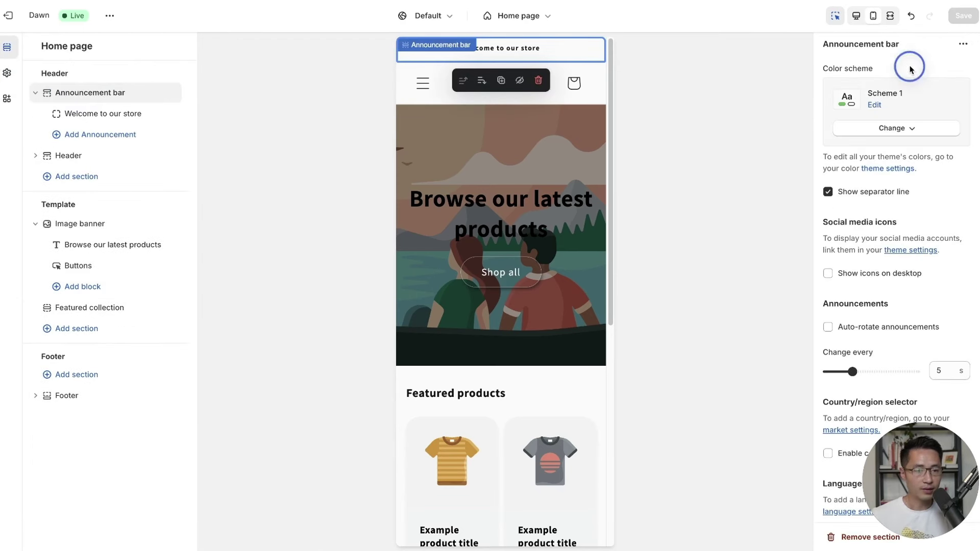
pyautogui.click(911, 134)
pyautogui.click(894, 194)
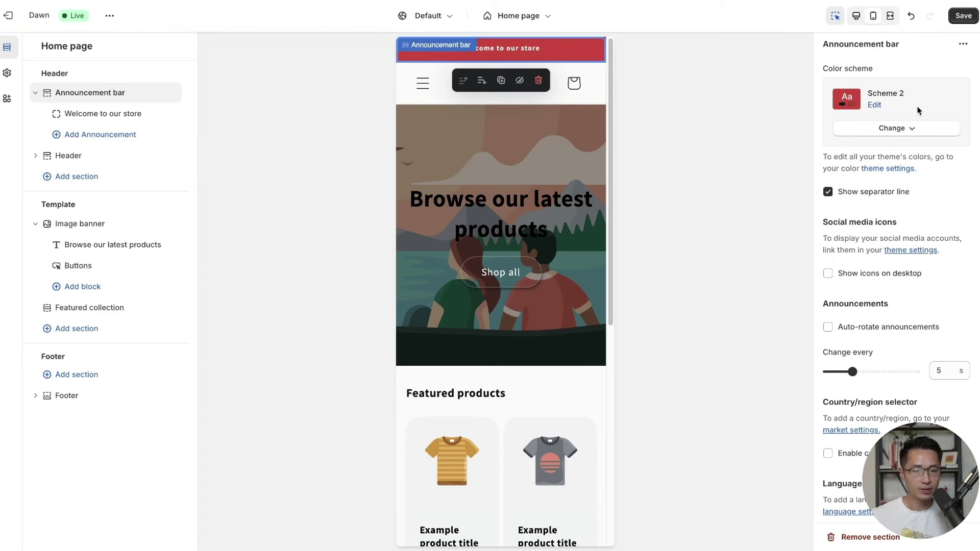
pyautogui.click(918, 66)
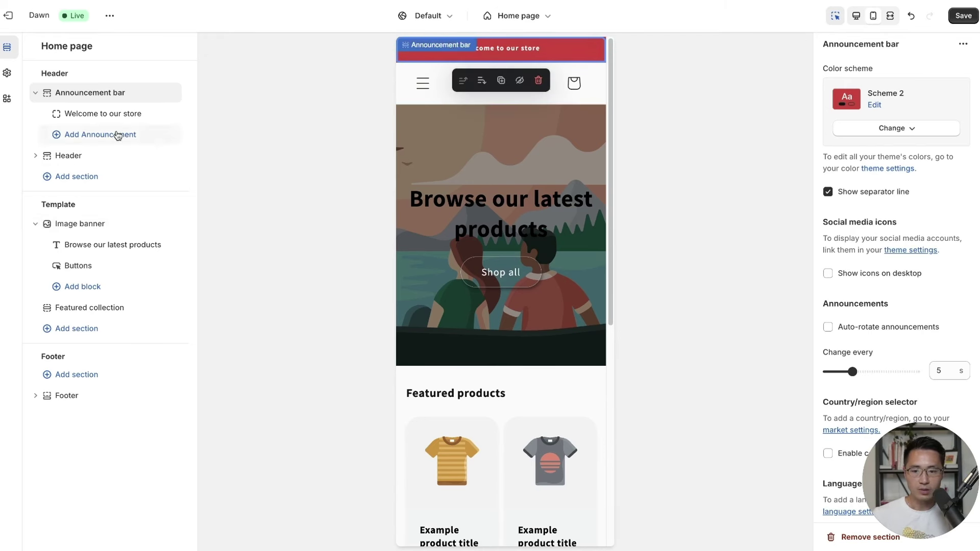
# Replace the announcement bar's "Welcome to our store" text with "FREE SHIPPING $65+".
pyautogui.click(90, 114)
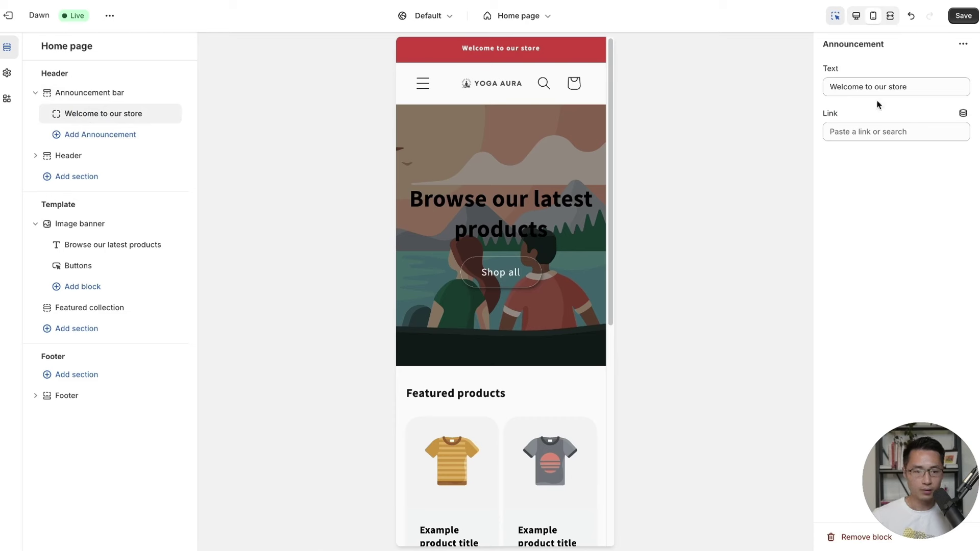
pyautogui.click(98, 115)
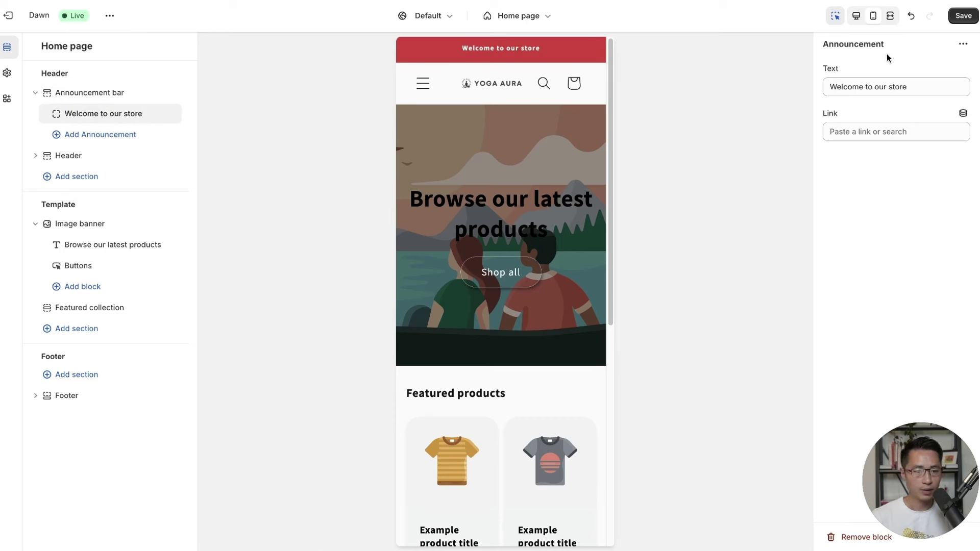
pyautogui.moveTo(929, 93); pyautogui.dragTo(824, 88)
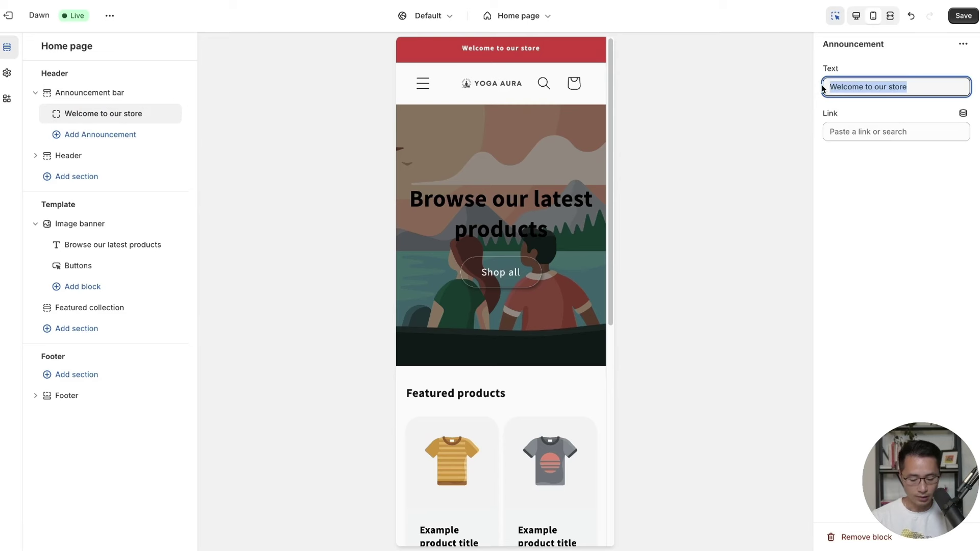
pyautogui.write('FREE SHIPPIN')
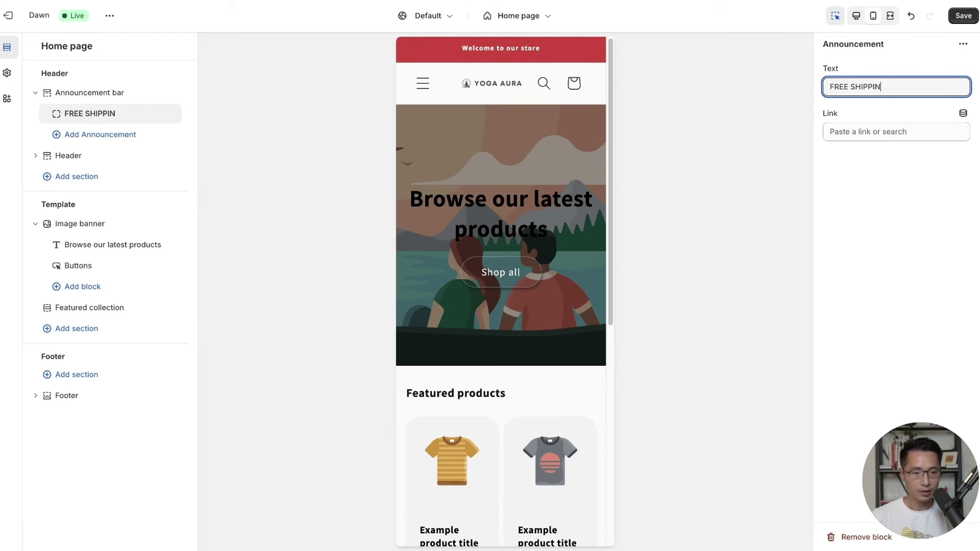
pyautogui.write('G $65')
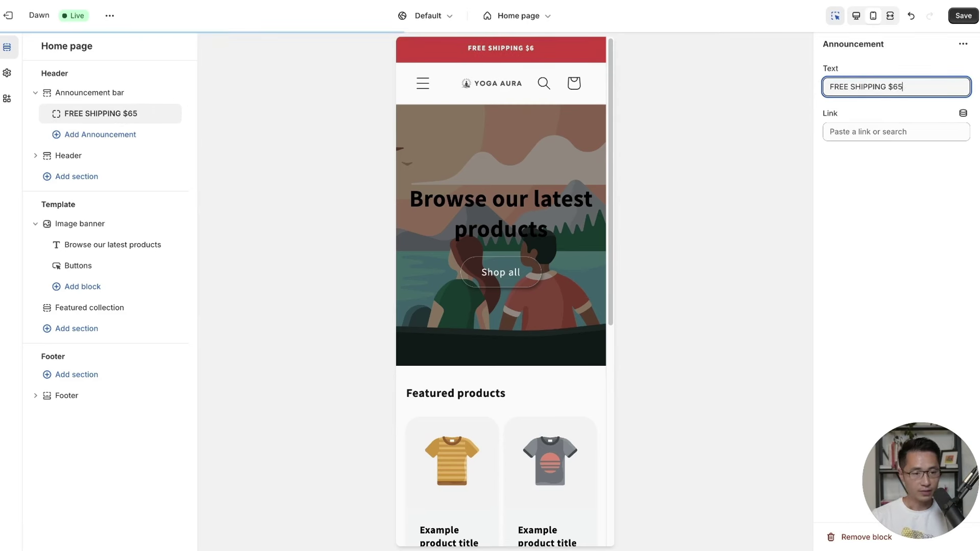
pyautogui.write('+')
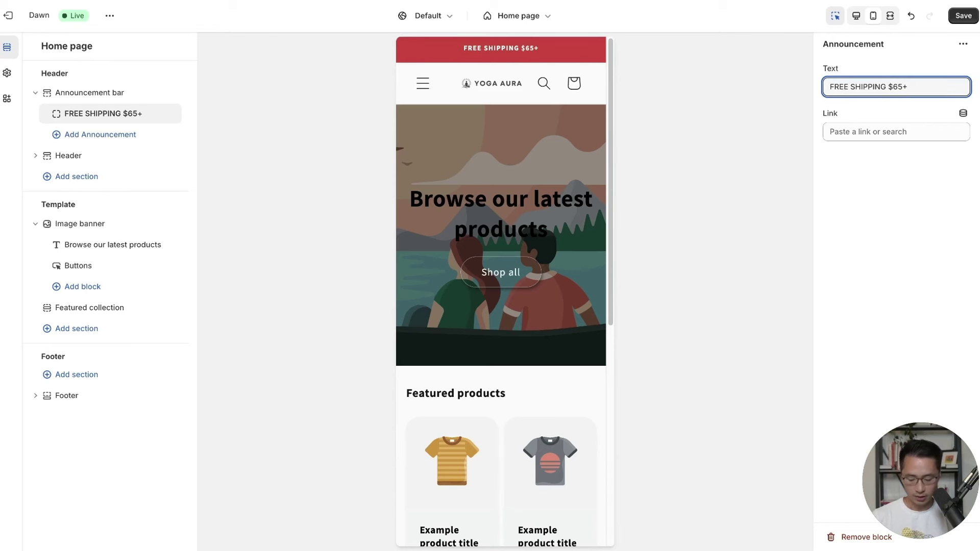
# Add the package emoji 📦 at the start of the announcement text and save the theme.
pyautogui.press('ctrl+super+space')
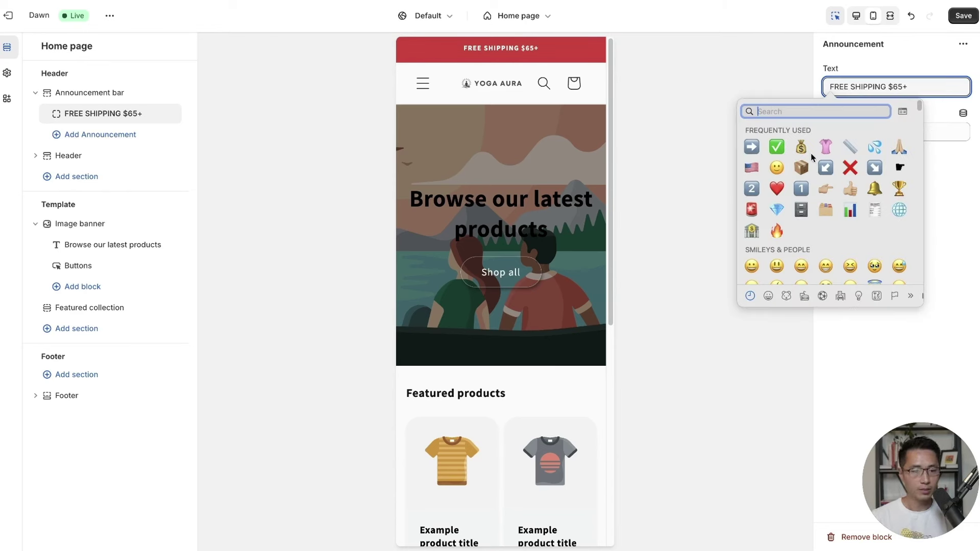
pyautogui.click(801, 168)
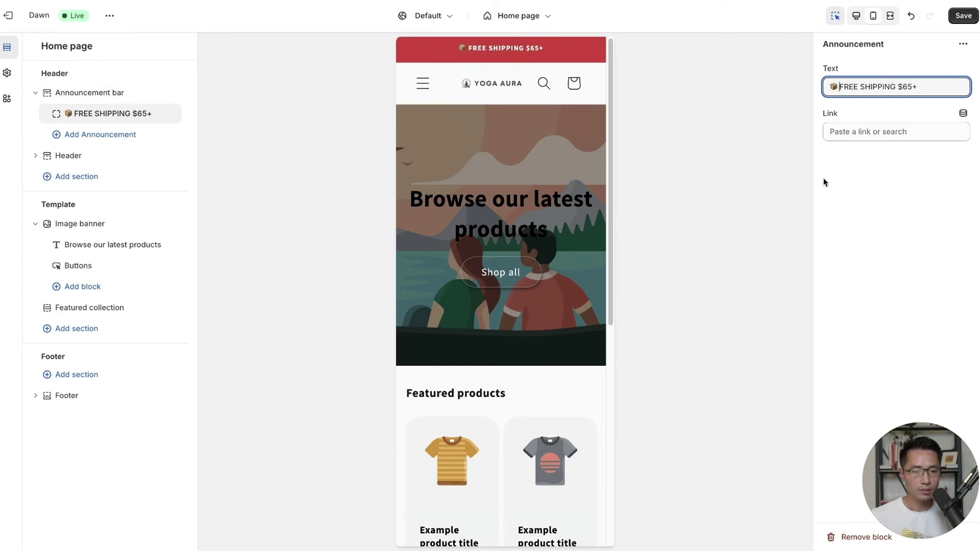
pyautogui.click(964, 15)
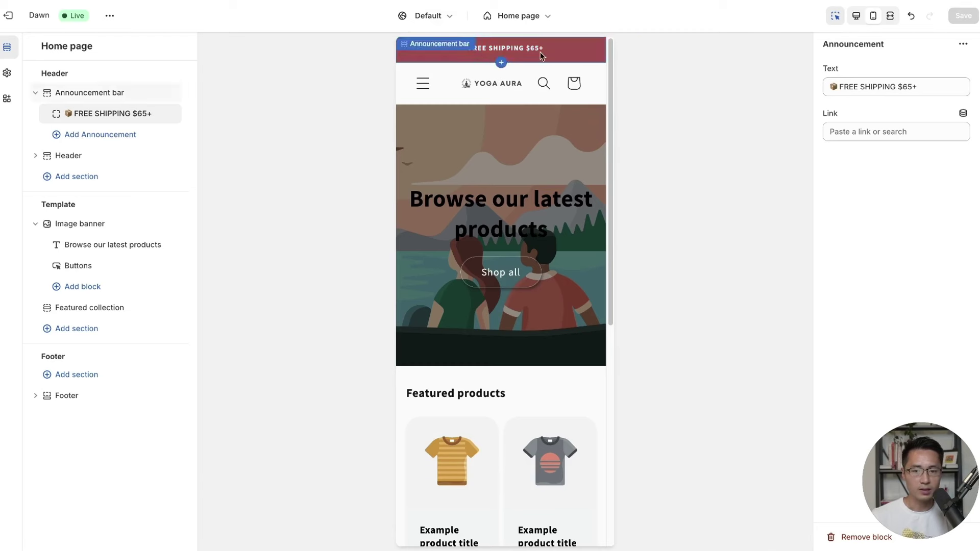
# Hide the "Browse our latest products" heading block in the home page's image banner.
pyautogui.click(500, 212)
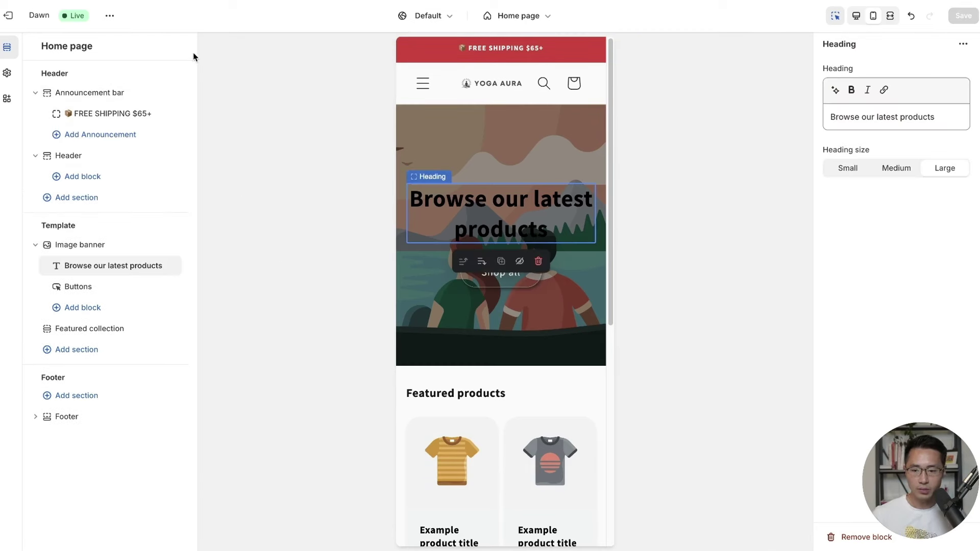
pyautogui.click(79, 250)
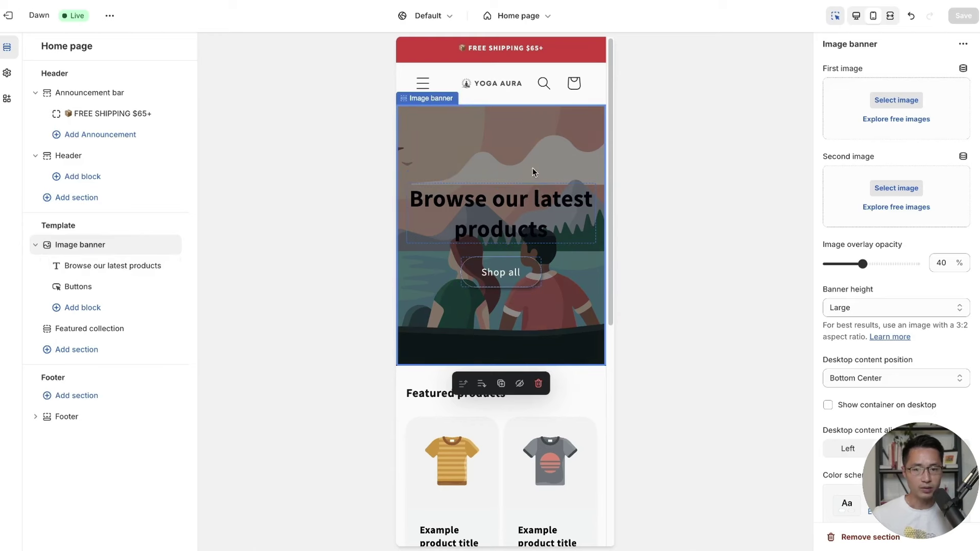
pyautogui.click(537, 18)
pyautogui.click(537, 18)
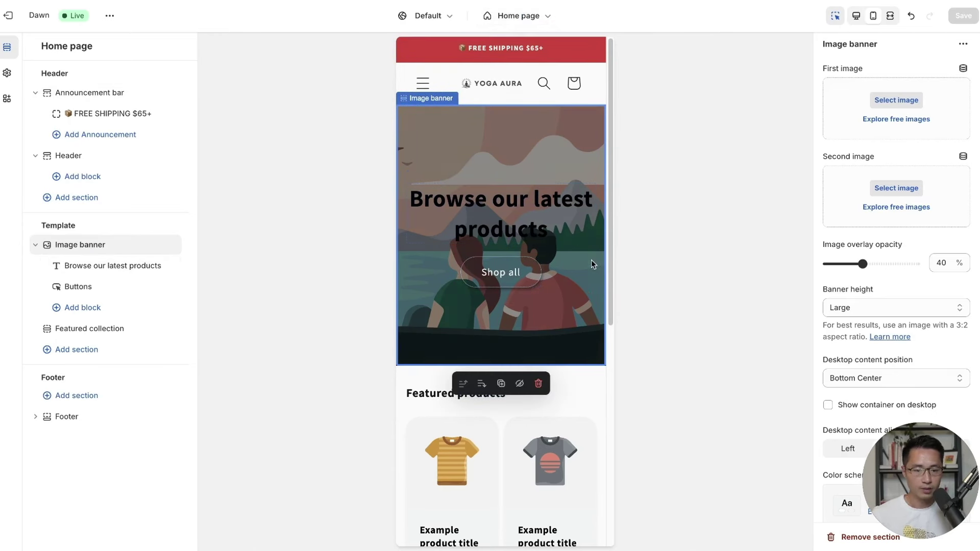
pyautogui.scroll(-3, 596, 239)
pyautogui.scroll(-5, 593, 241)
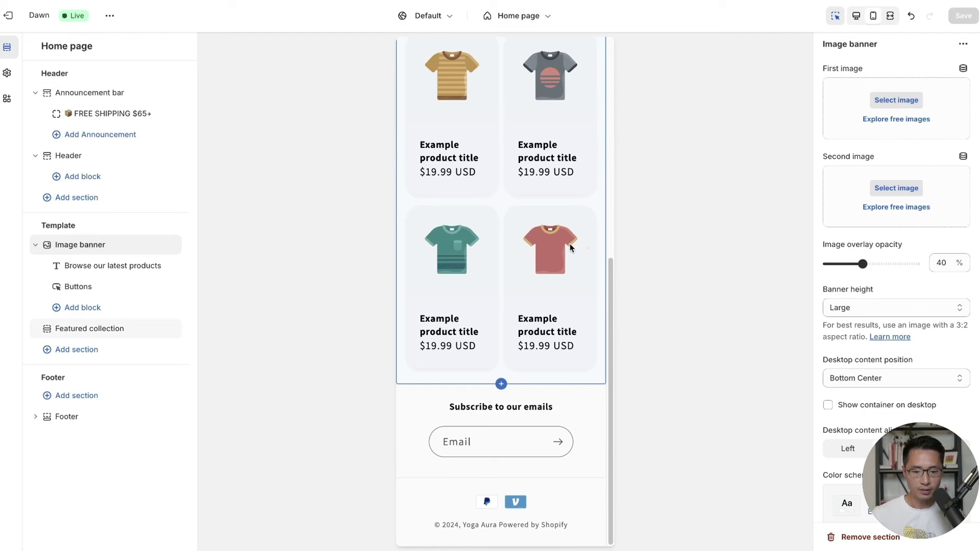
pyautogui.scroll(10, 579, 247)
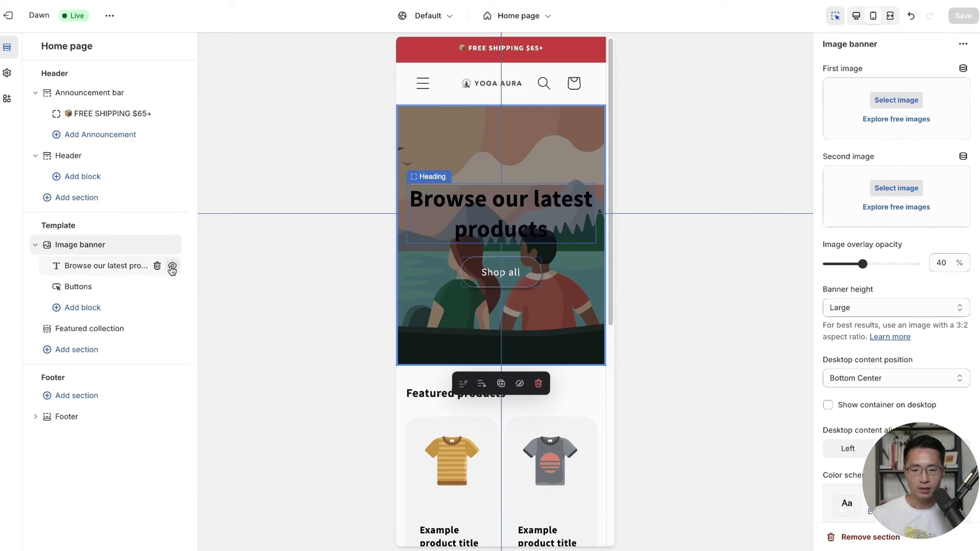
pyautogui.click(172, 268)
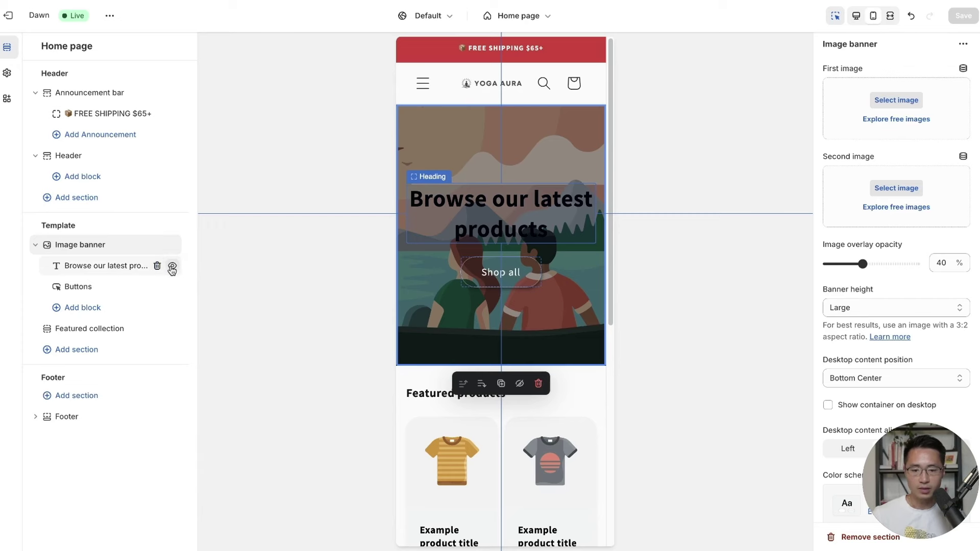
# Set the image banner's first button label to "SHOP NOW", turn off its outline style, and save the theme.
pyautogui.click(100, 291)
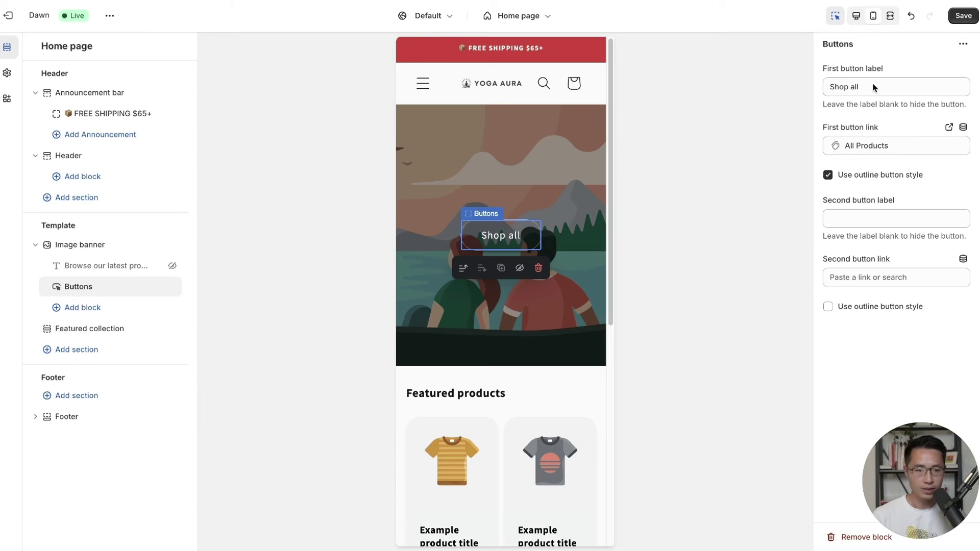
pyautogui.tripleClick(894, 86)
pyautogui.press('BackSpace')
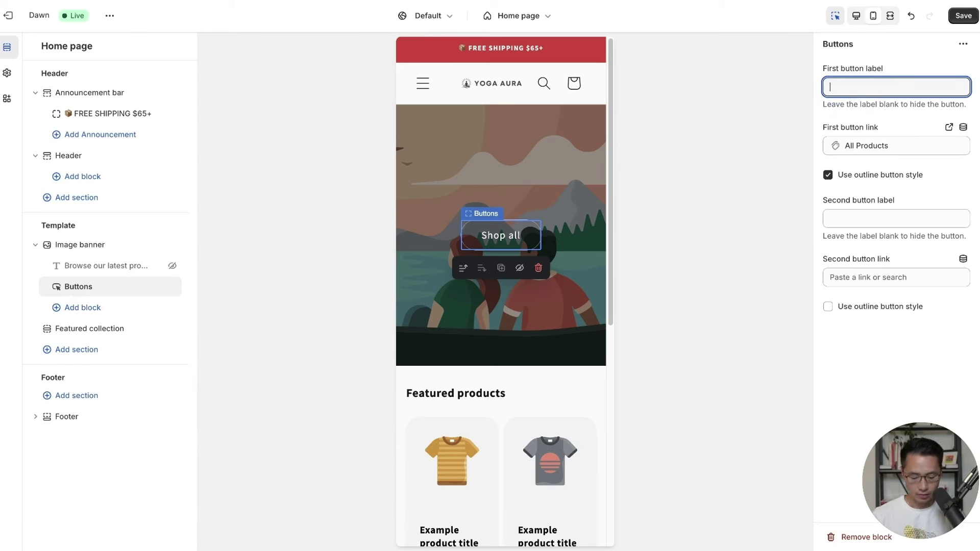
pyautogui.write('SHOP NOW')
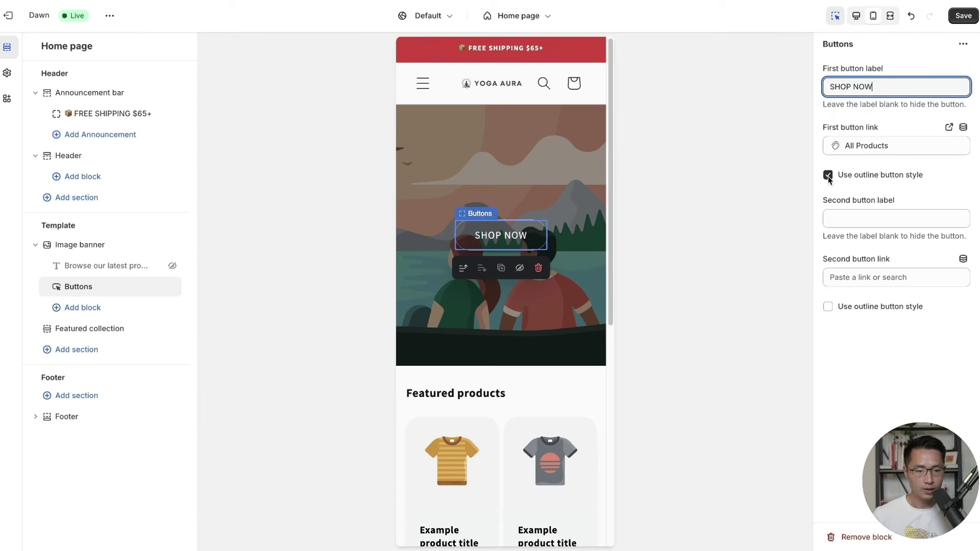
pyautogui.click(829, 176)
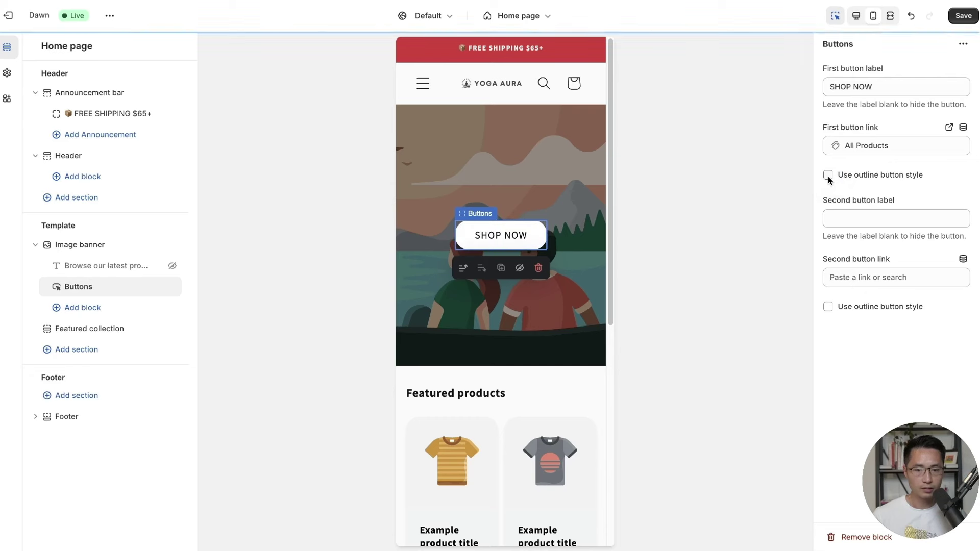
pyautogui.click(964, 17)
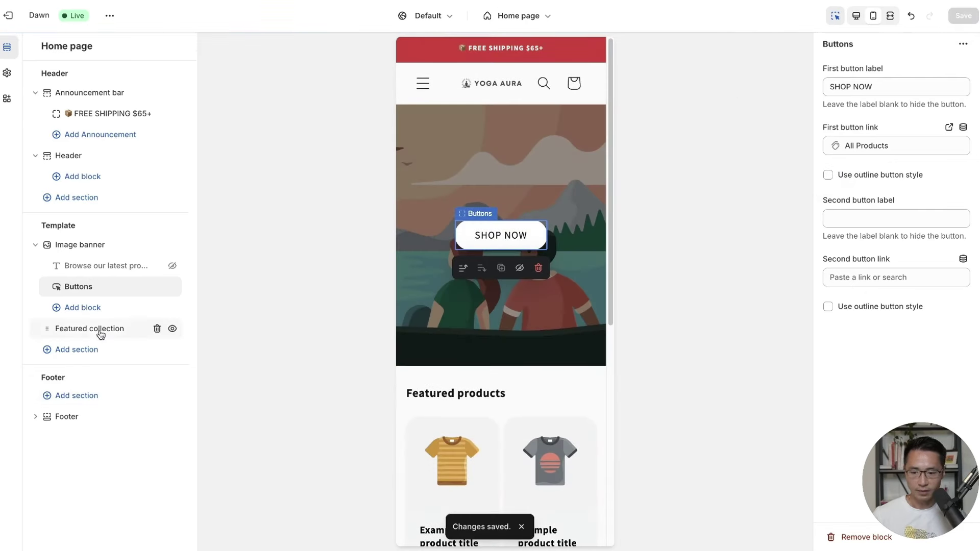
# Turn off the email signup, Follow on Shop, and social media icons in the footer section.
pyautogui.click(66, 417)
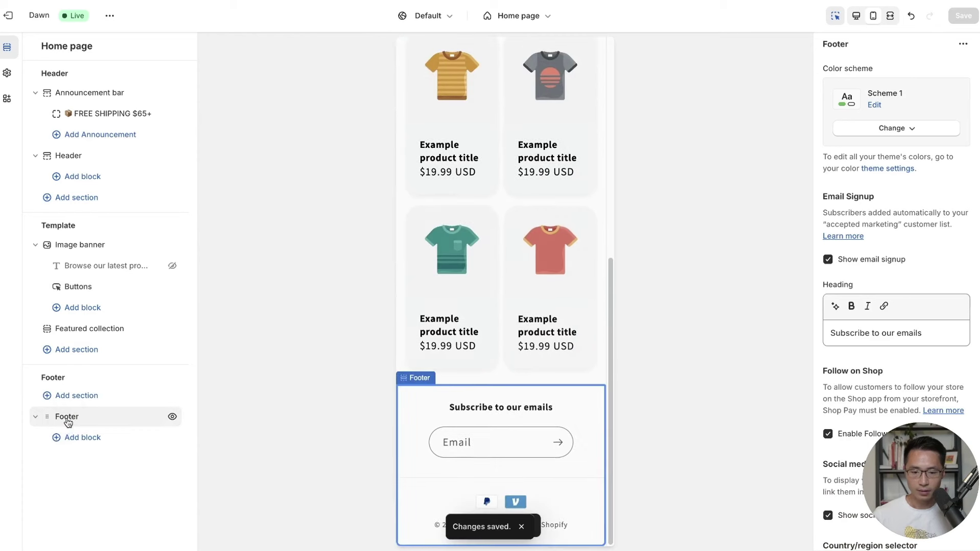
pyautogui.click(829, 260)
pyautogui.scroll(-3, 862, 336)
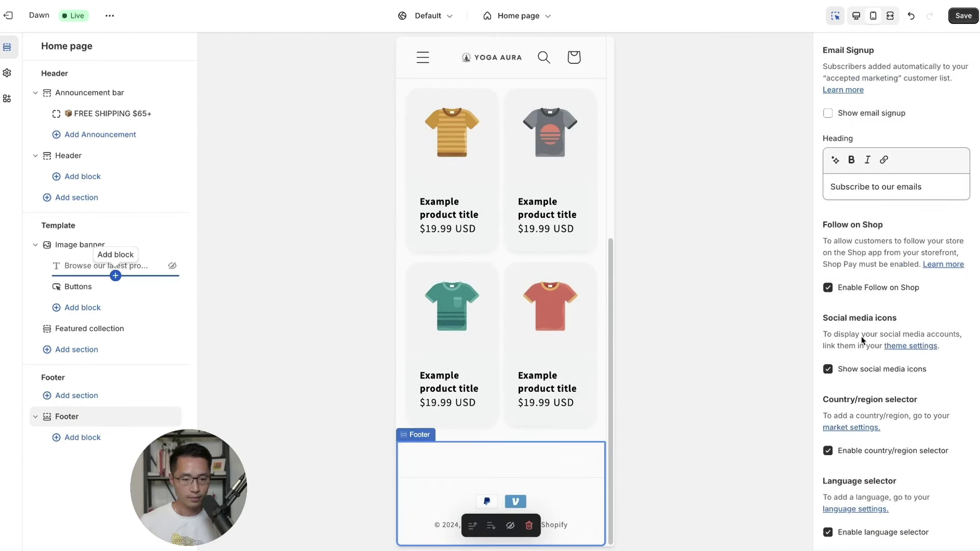
pyautogui.click(828, 289)
pyautogui.scroll(-1, 885, 365)
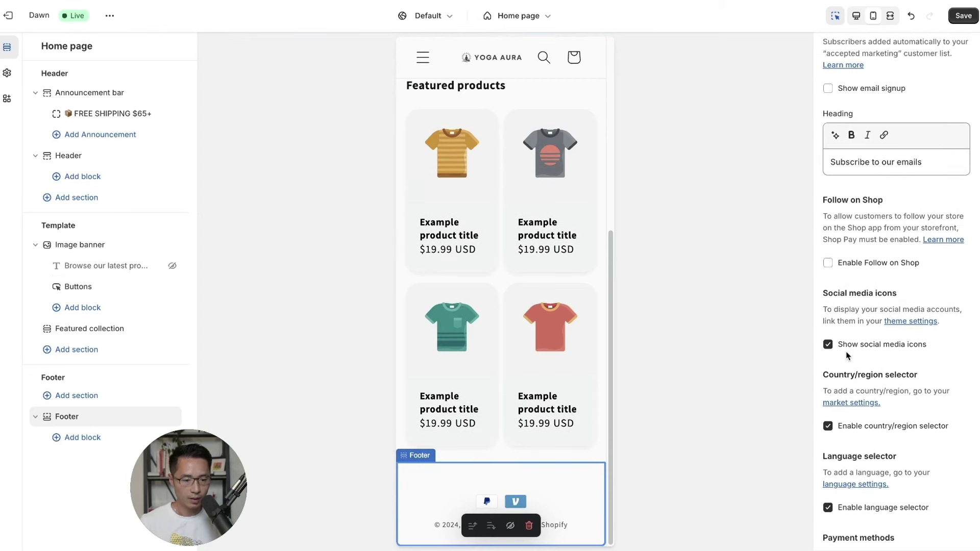
pyautogui.click(828, 344)
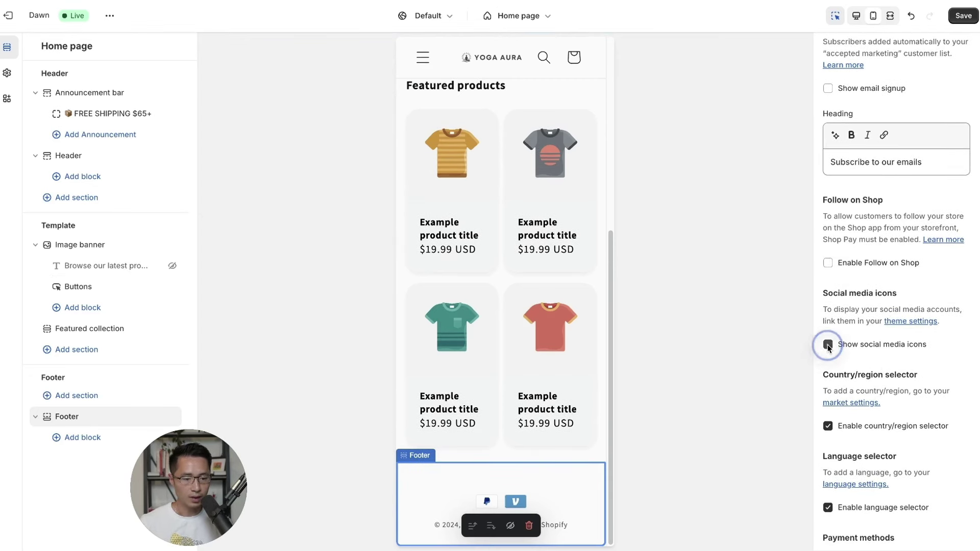
# Disable the footer's country/region selector and language selector, and save the theme.
pyautogui.scroll(-2, 899, 350)
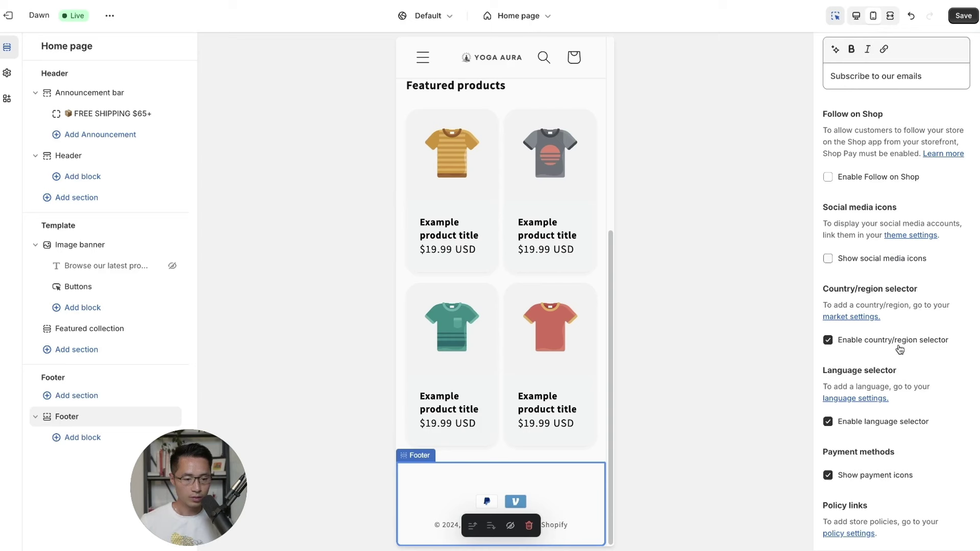
pyautogui.click(829, 342)
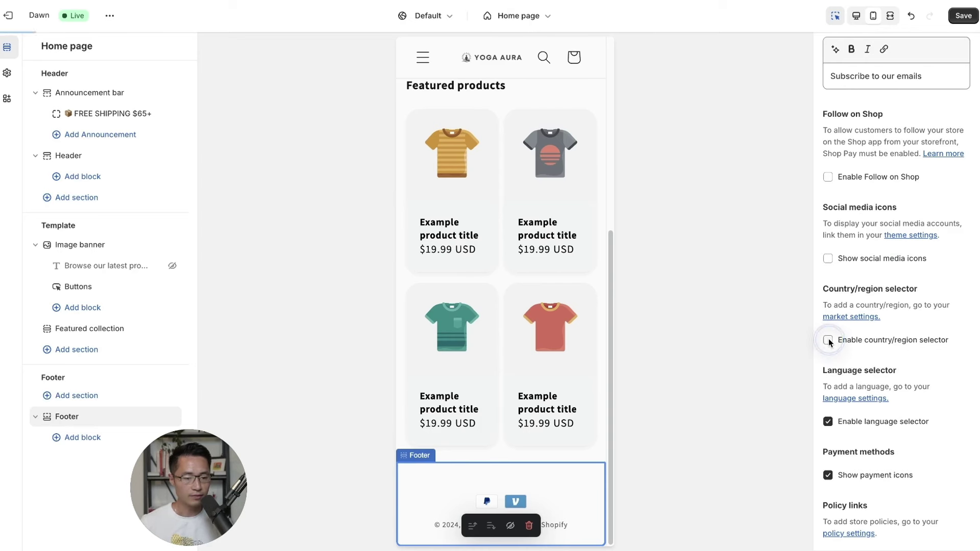
pyautogui.scroll(-1, 909, 357)
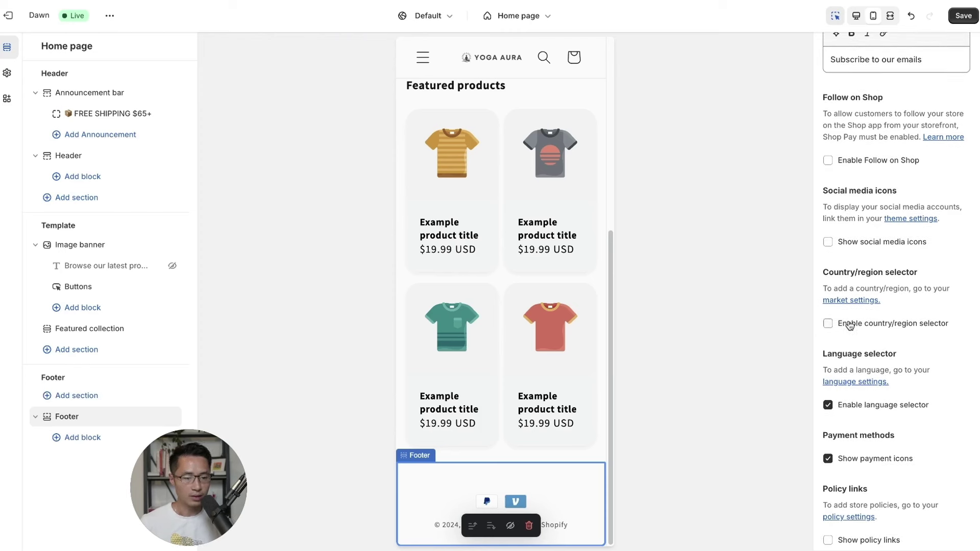
pyautogui.scroll(-4, 898, 348)
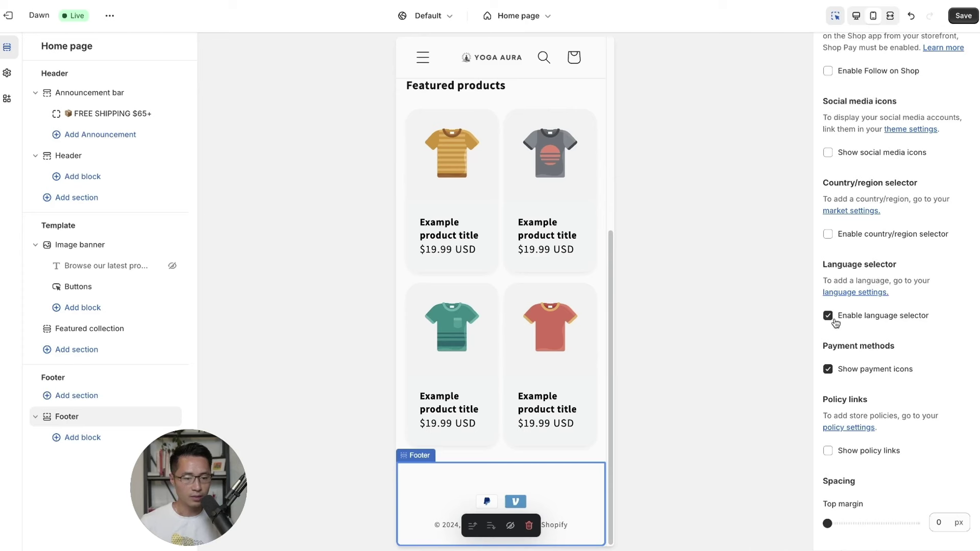
pyautogui.click(828, 316)
pyautogui.scroll(-3, 842, 296)
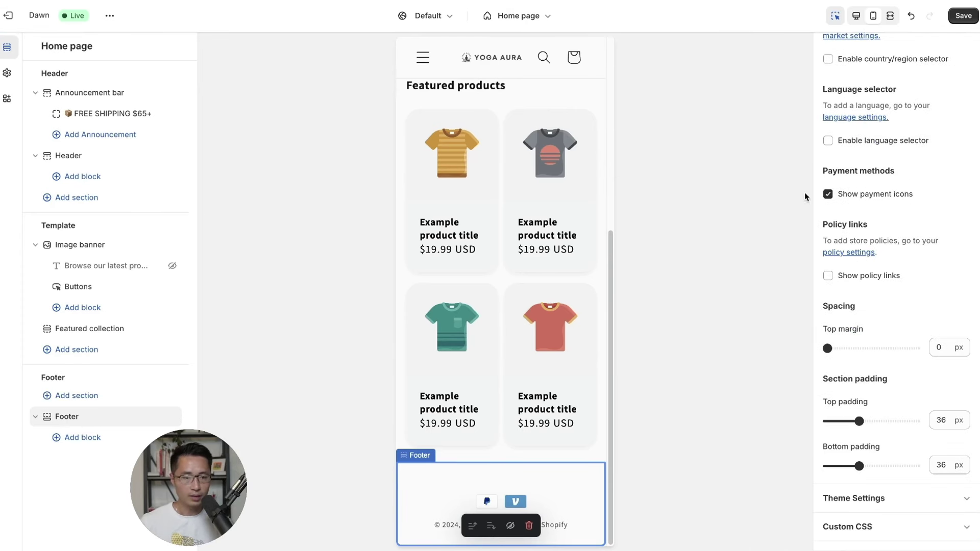
pyautogui.click(964, 17)
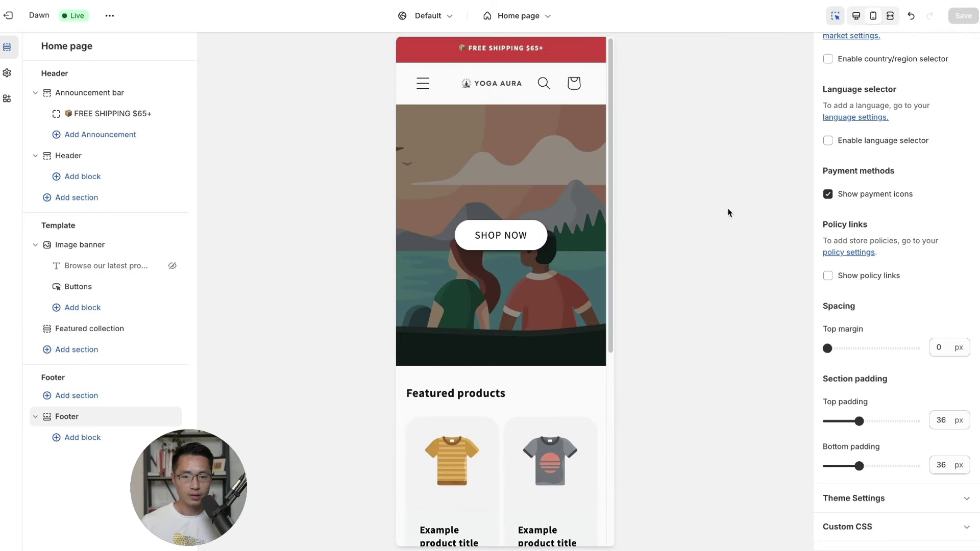
# Preview the customized home page in desktop view.
pyautogui.click(727, 178)
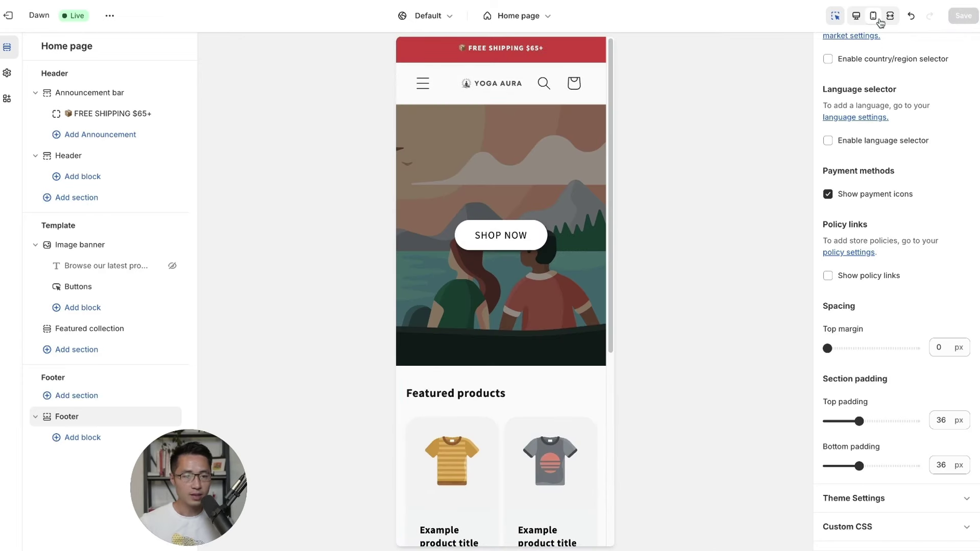
pyautogui.click(857, 17)
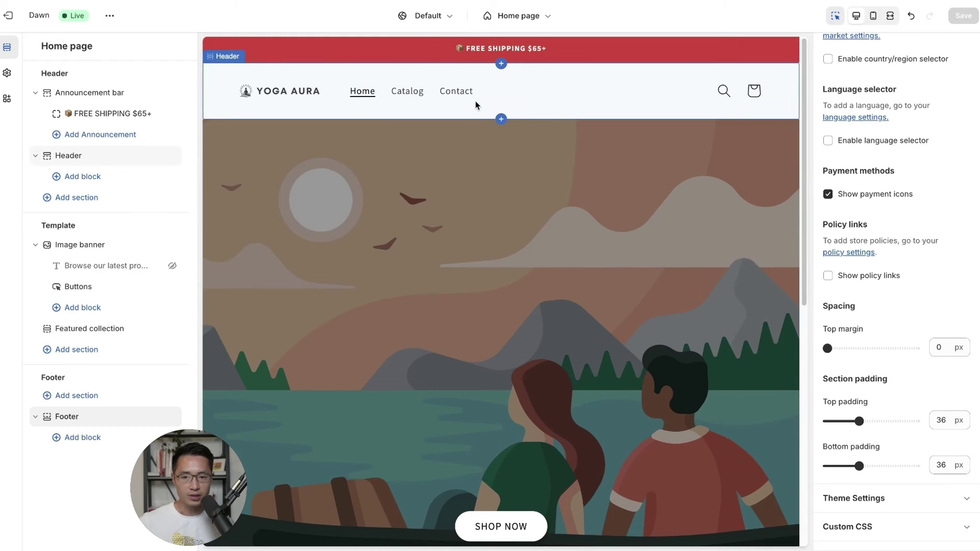
# Leave the theme editor and open the Contact page from the online store's pages for editing.
pyautogui.click(8, 16)
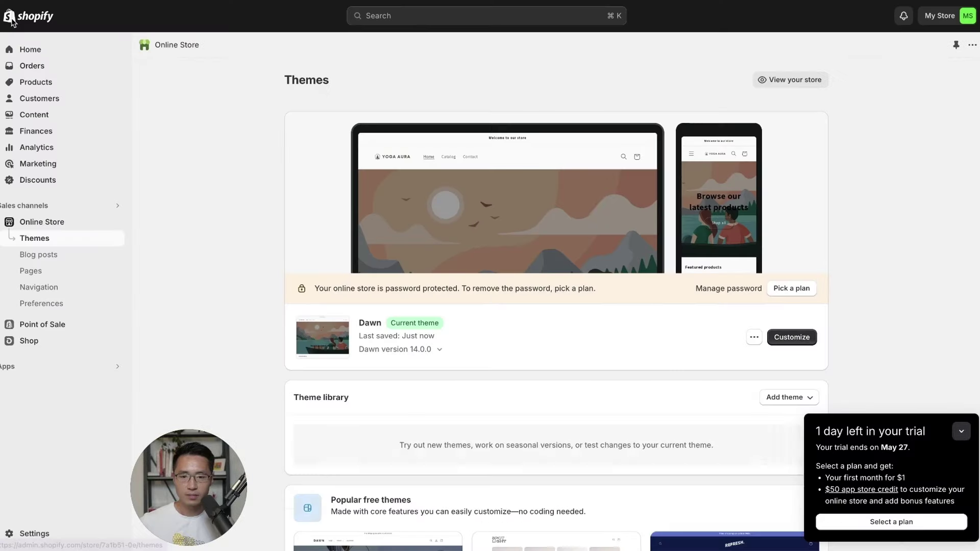
pyautogui.click(44, 271)
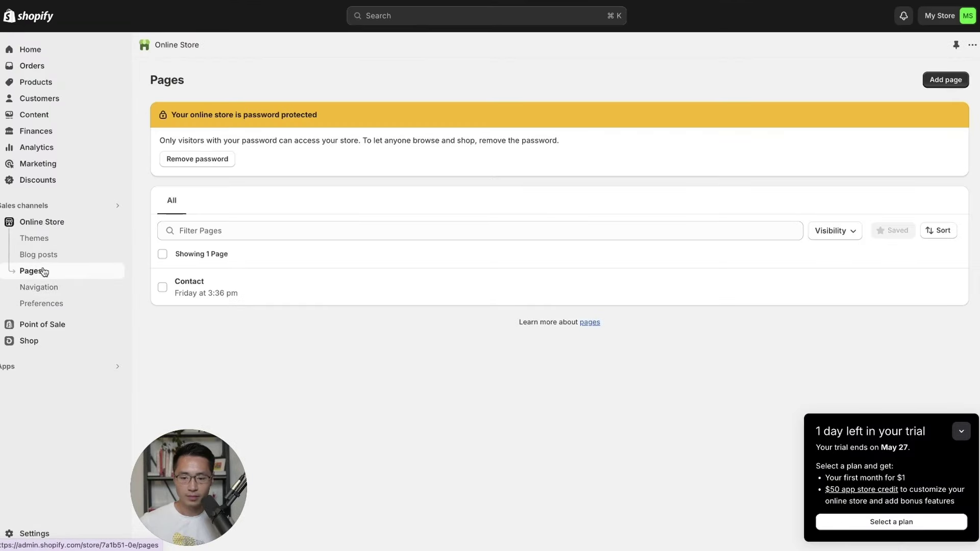
pyautogui.click(214, 287)
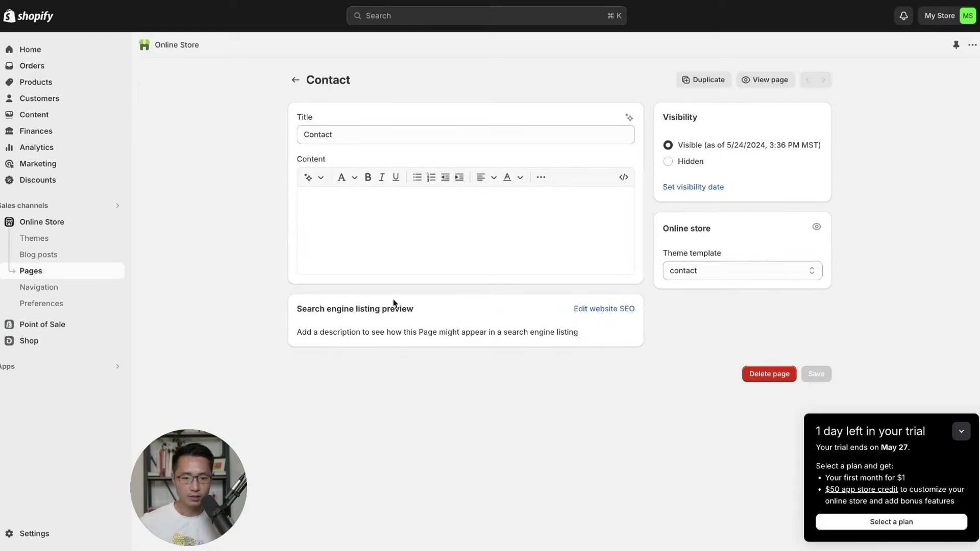
# View the Contact page on the live storefront, and return to the list of store pages.
pyautogui.click(768, 80)
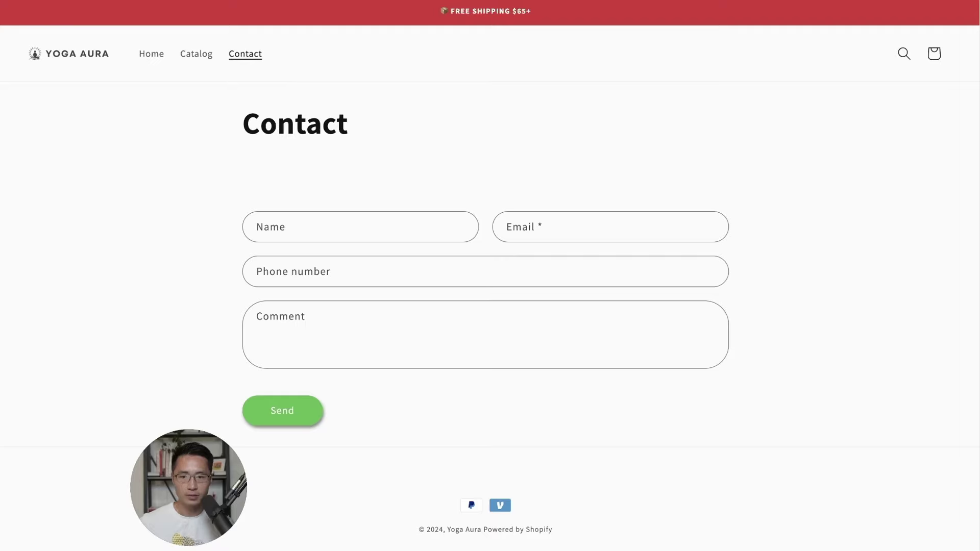
pyautogui.hotkey('ctrl', 'w')
pyautogui.click(293, 82)
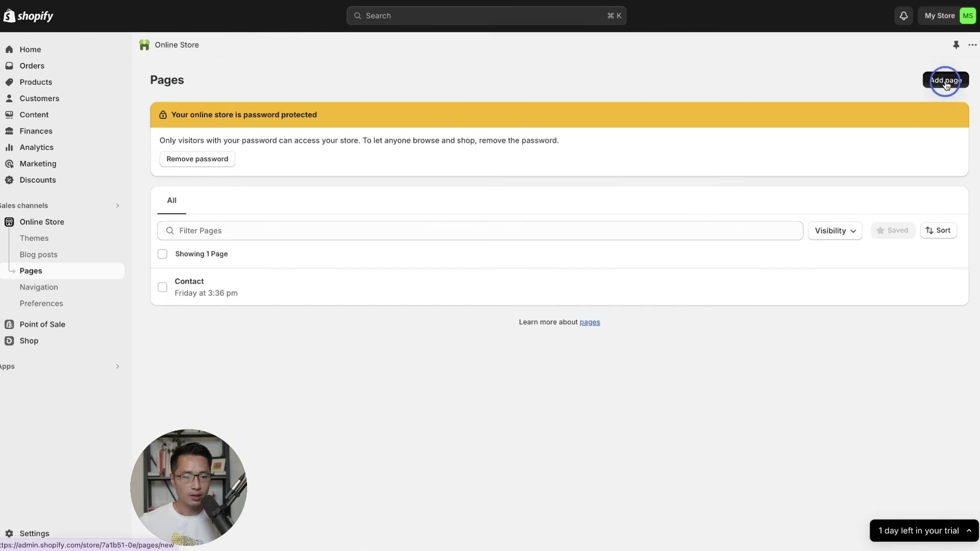
# Create and save a new store page titled "About Us" with empty content, and return to the pages list.
pyautogui.click(947, 81)
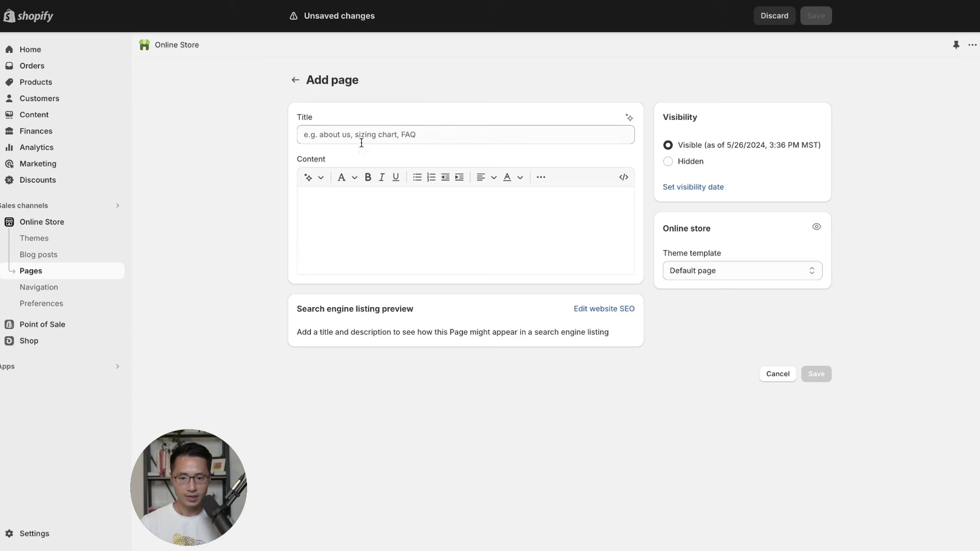
pyautogui.click(362, 142)
pyautogui.write('About Us')
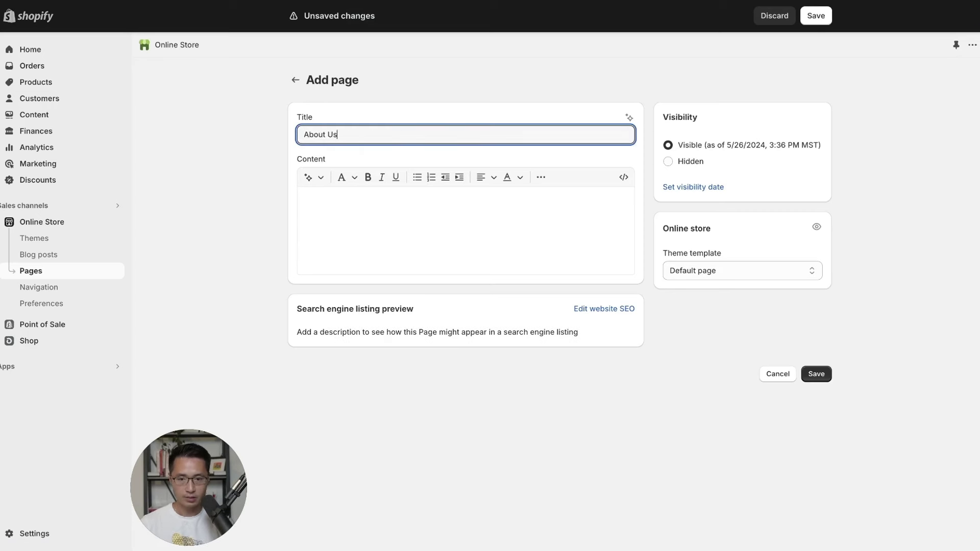
pyautogui.click(395, 239)
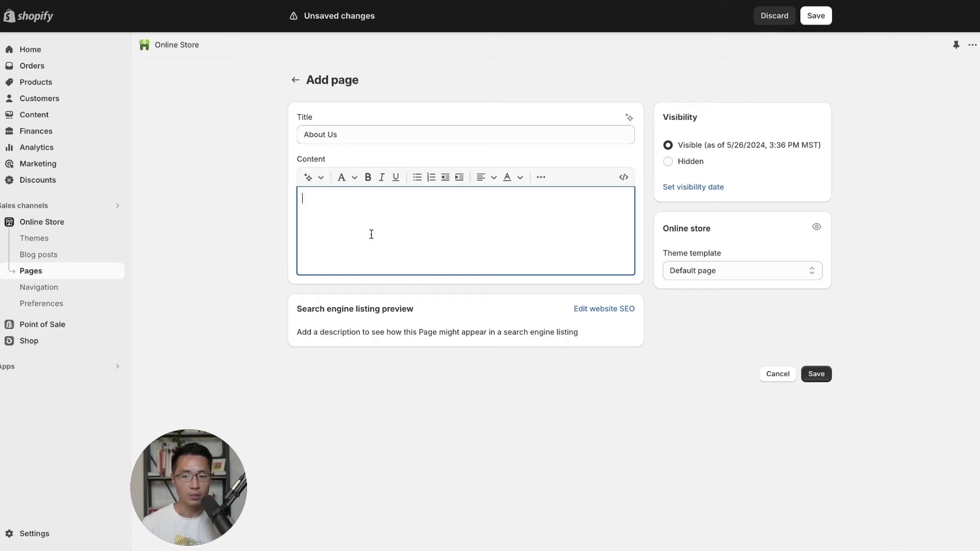
pyautogui.click(819, 18)
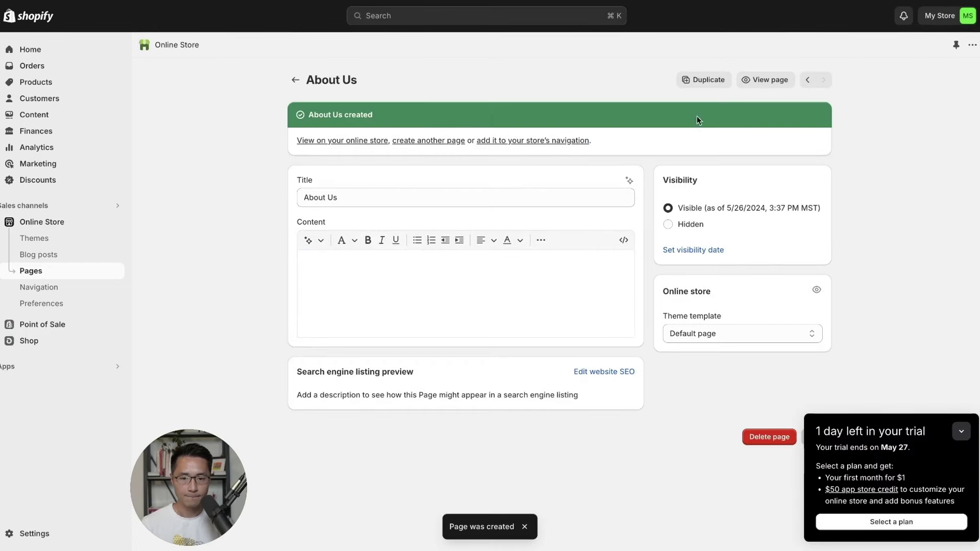
pyautogui.click(296, 80)
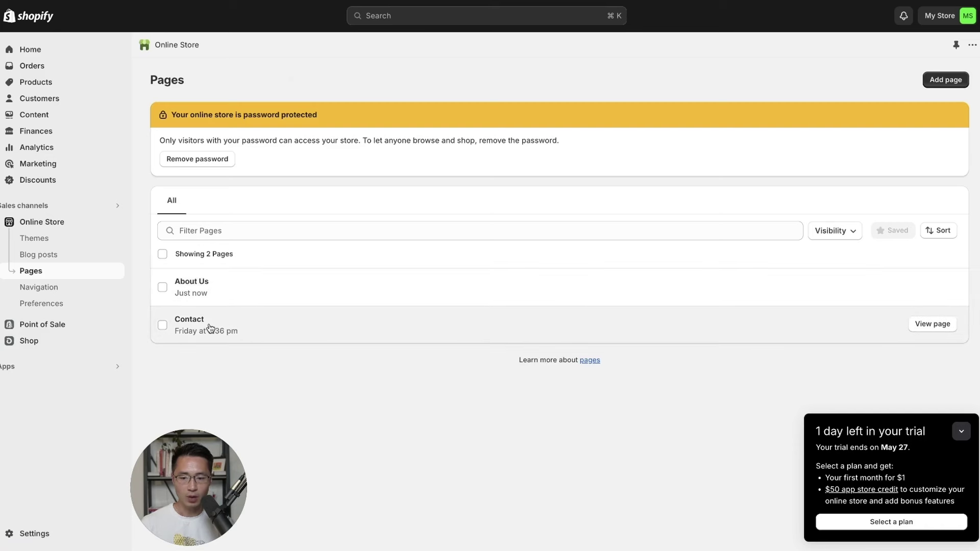
# Rename the Catalog item in the store's Main menu navigation to "Shop Now", keeping its link to All products.
pyautogui.click(34, 289)
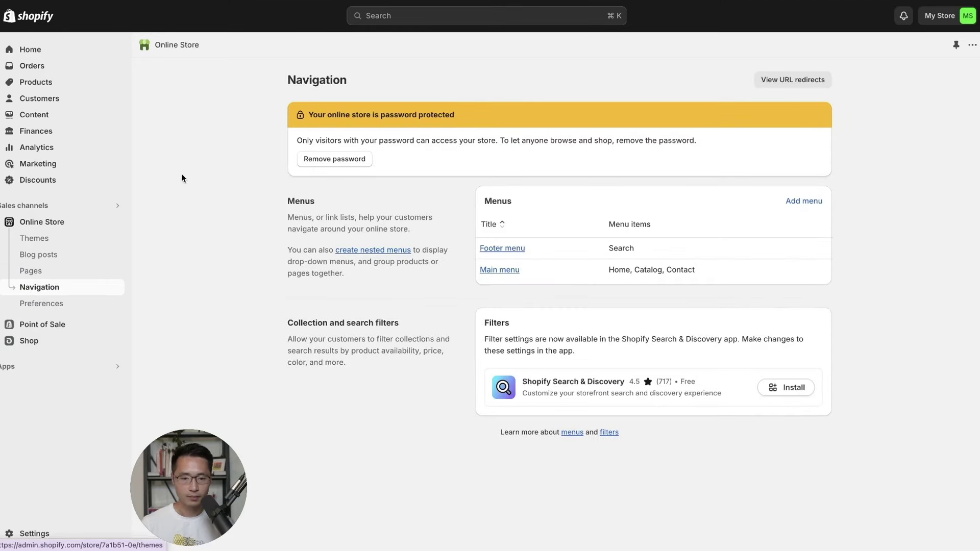
pyautogui.click(500, 272)
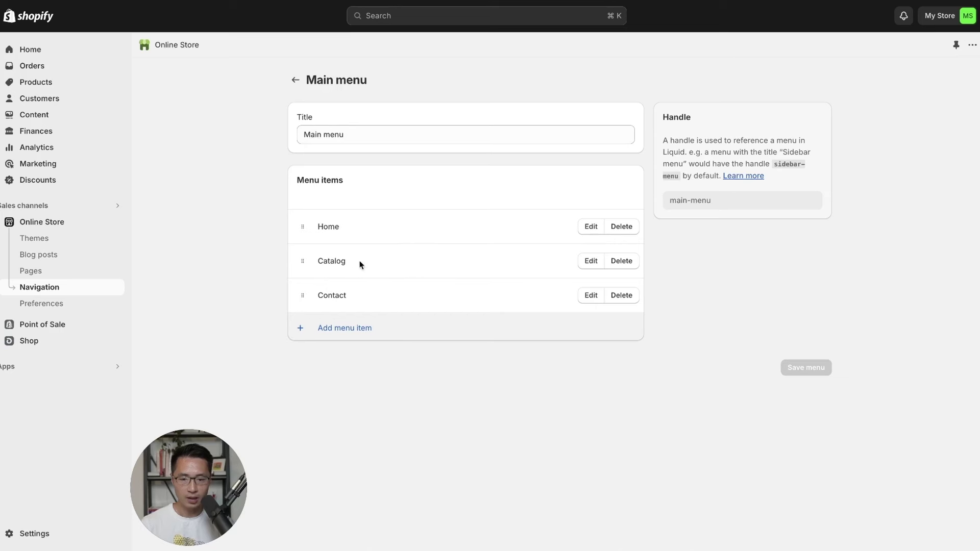
pyautogui.click(586, 264)
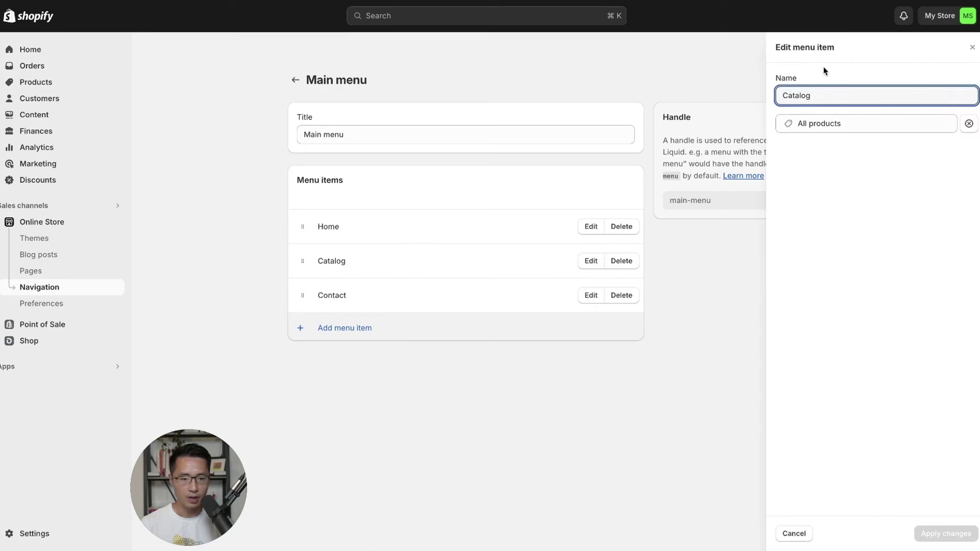
pyautogui.press('BackSpace')
pyautogui.press('BackSpace')
pyautogui.press('BackSpace')
pyautogui.press('BackSpace')
pyautogui.write('S')
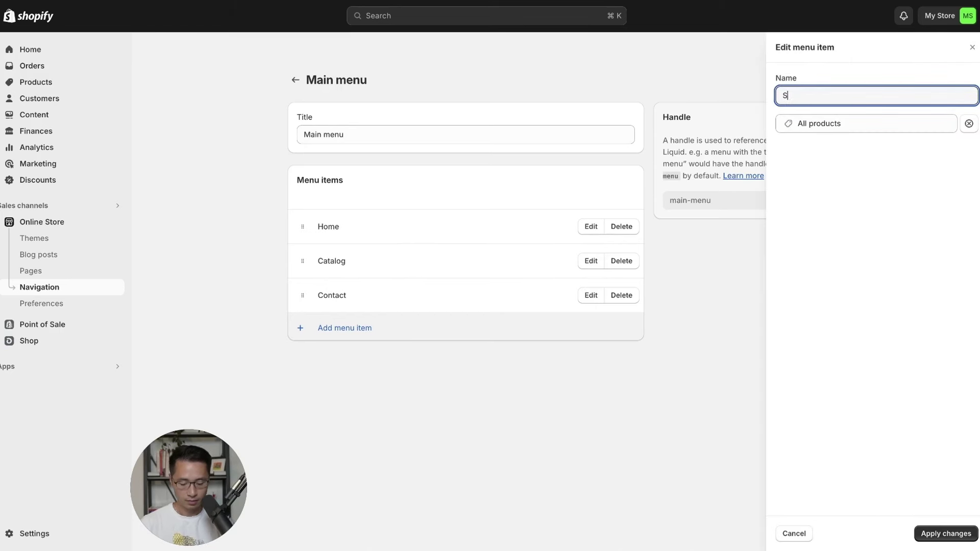
pyautogui.write('hop Now')
pyautogui.click(780, 178)
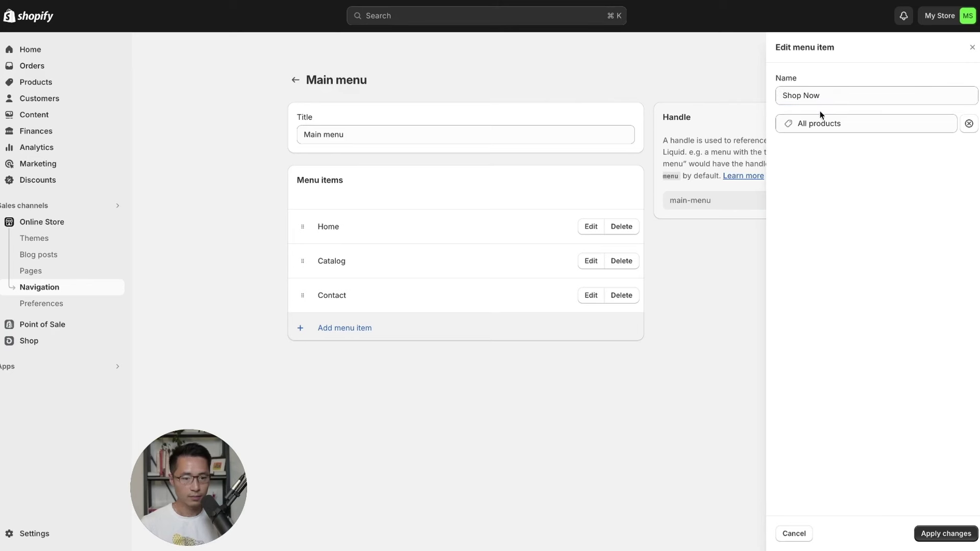
pyautogui.click(945, 534)
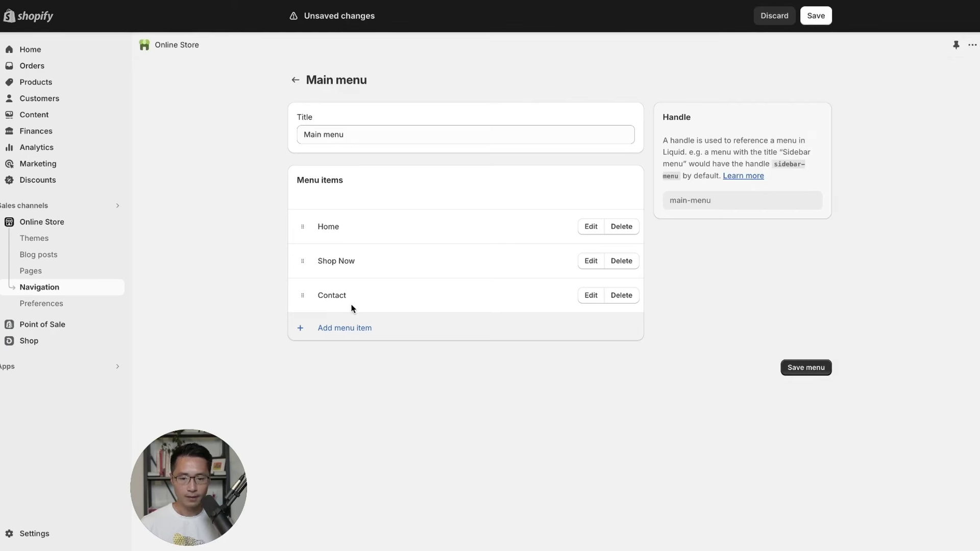
# Add an "About Us" item linked to the About Us page to the Main menu, and save the menu.
pyautogui.click(332, 329)
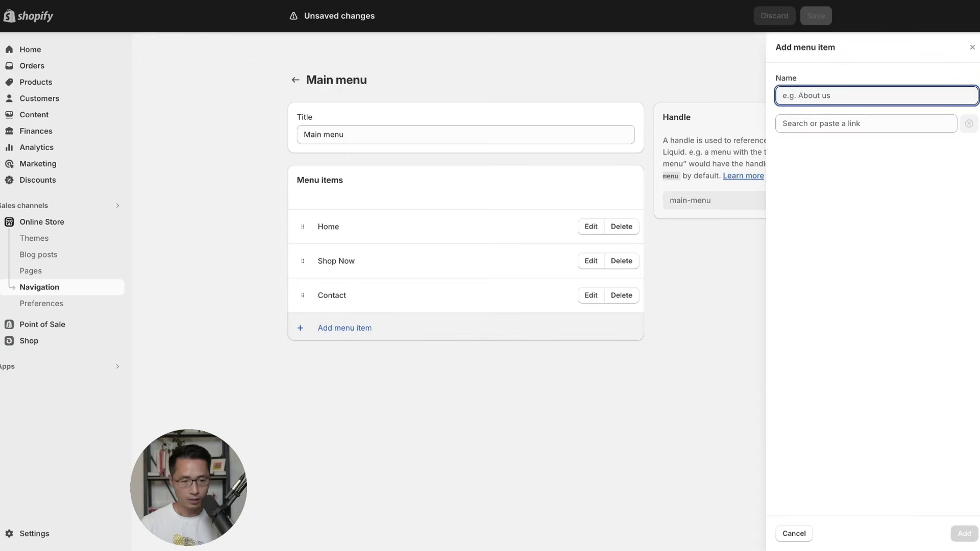
pyautogui.write('About Us')
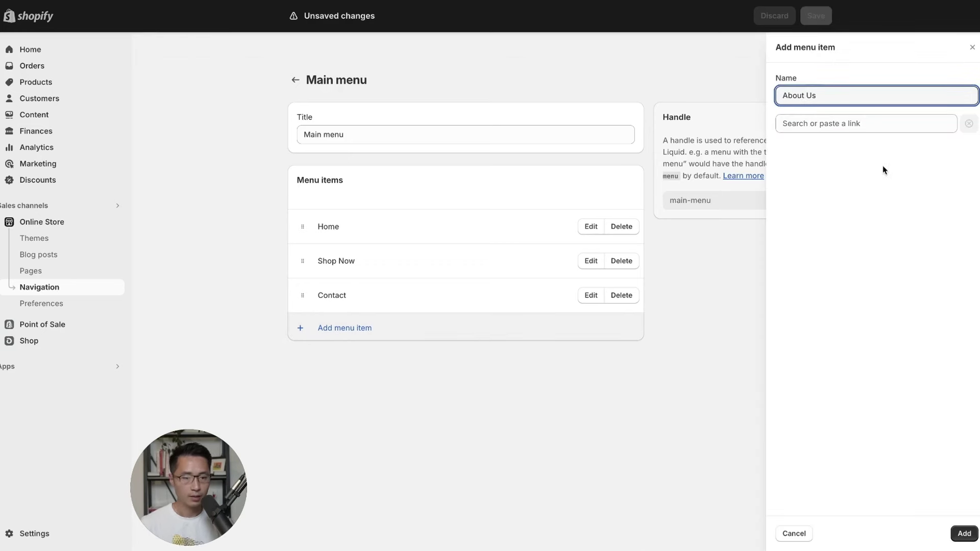
pyautogui.click(855, 127)
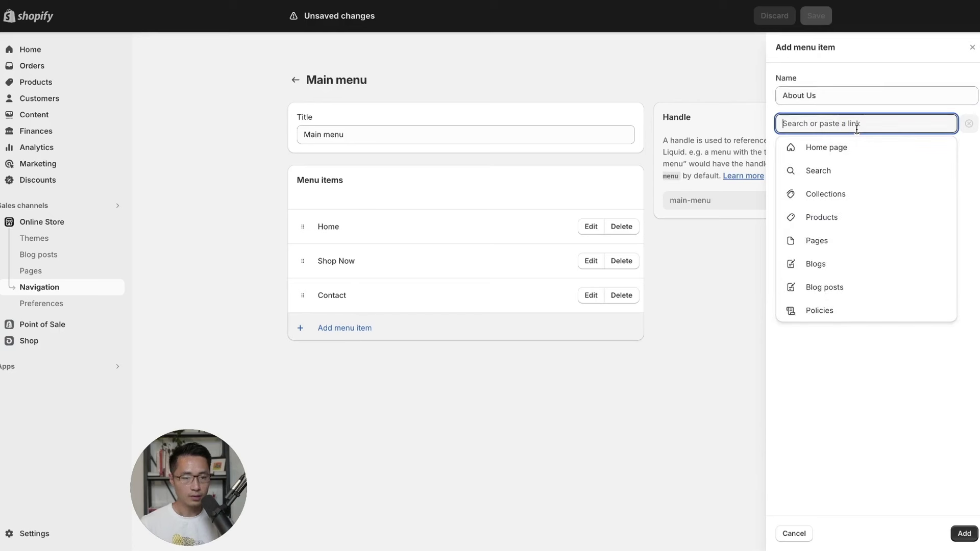
pyautogui.click(831, 239)
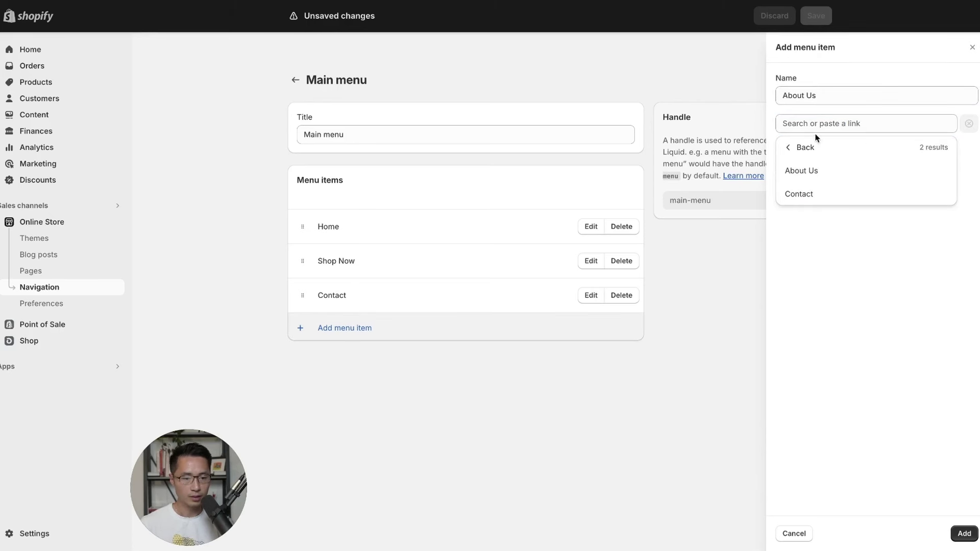
pyautogui.click(811, 176)
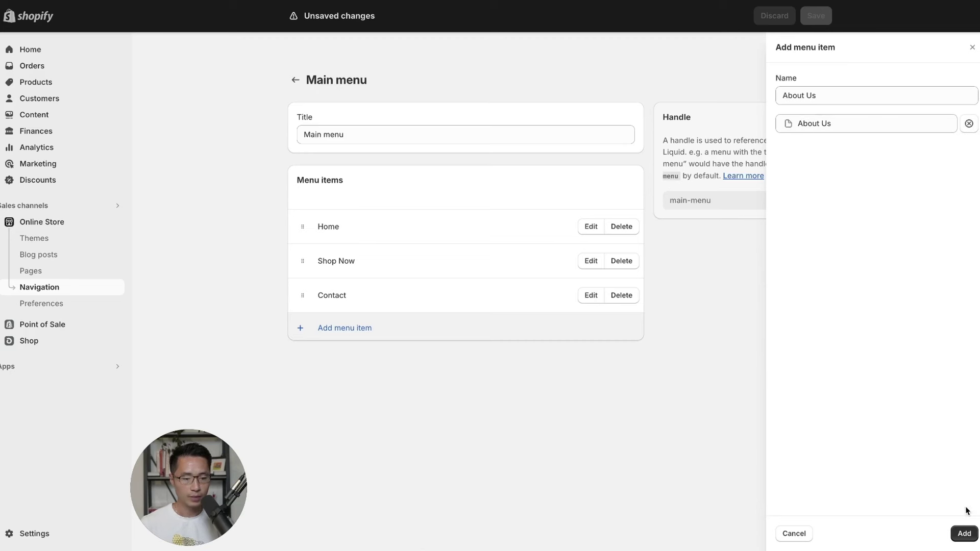
pyautogui.click(963, 534)
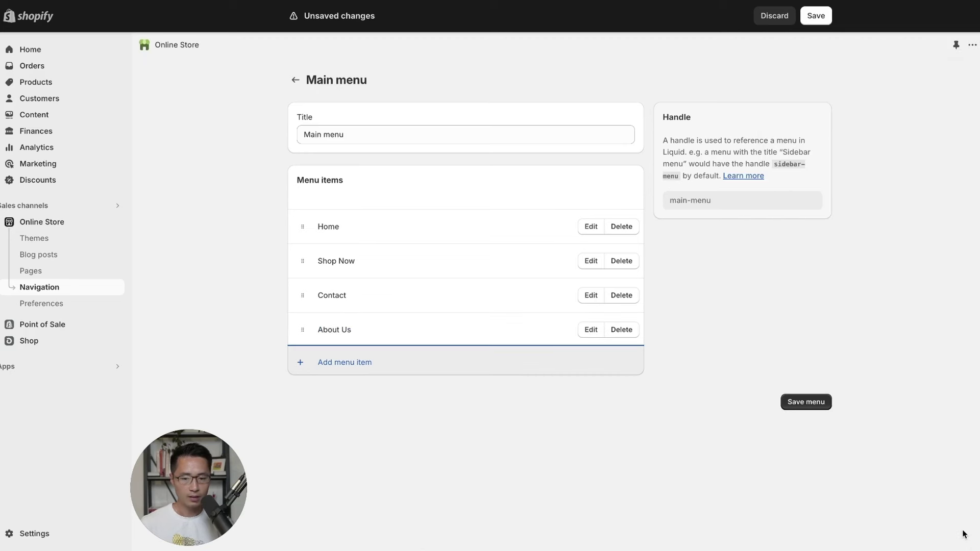
pyautogui.click(810, 404)
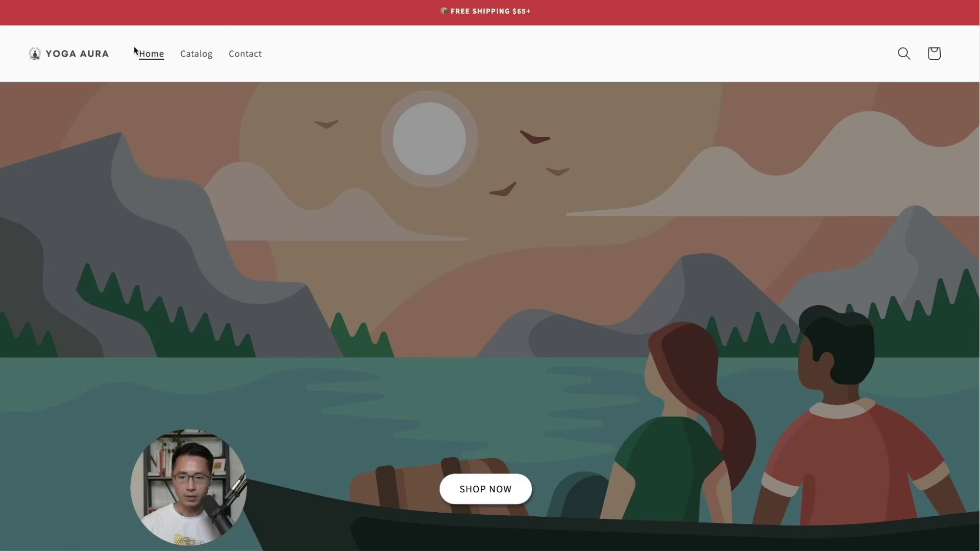
# Reload the storefront and check the Shop Now, Contact and About Us links in its header menu.
pyautogui.hotkey('ctrl', 'r')
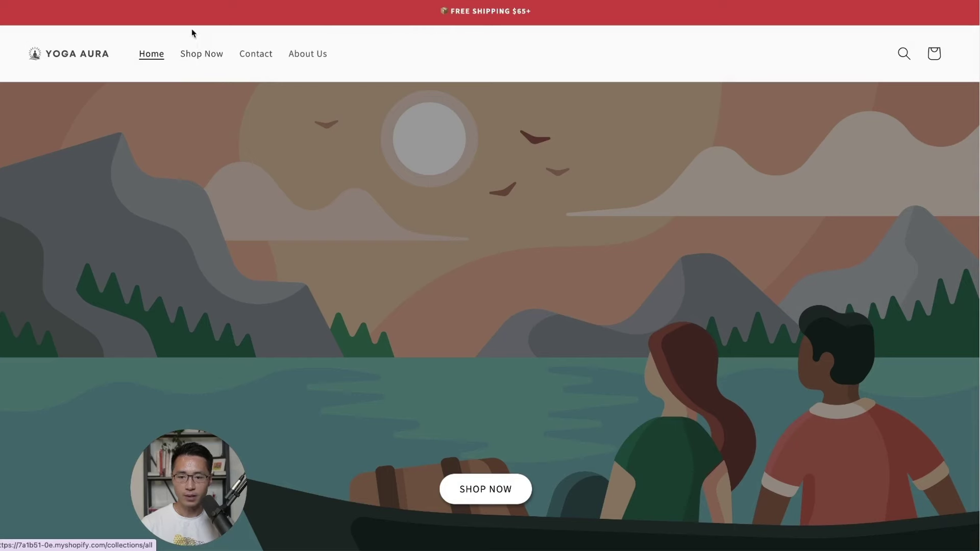
pyautogui.click(198, 55)
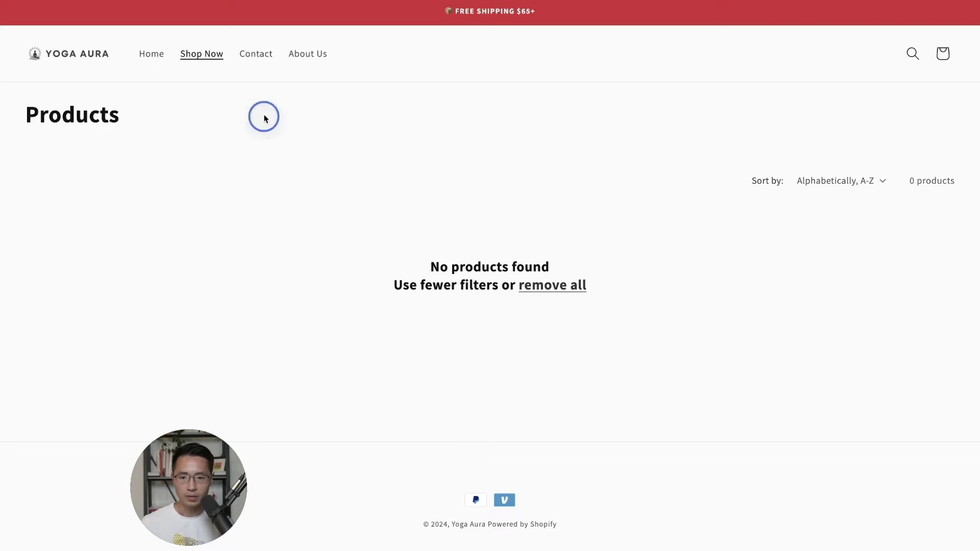
pyautogui.click(256, 53)
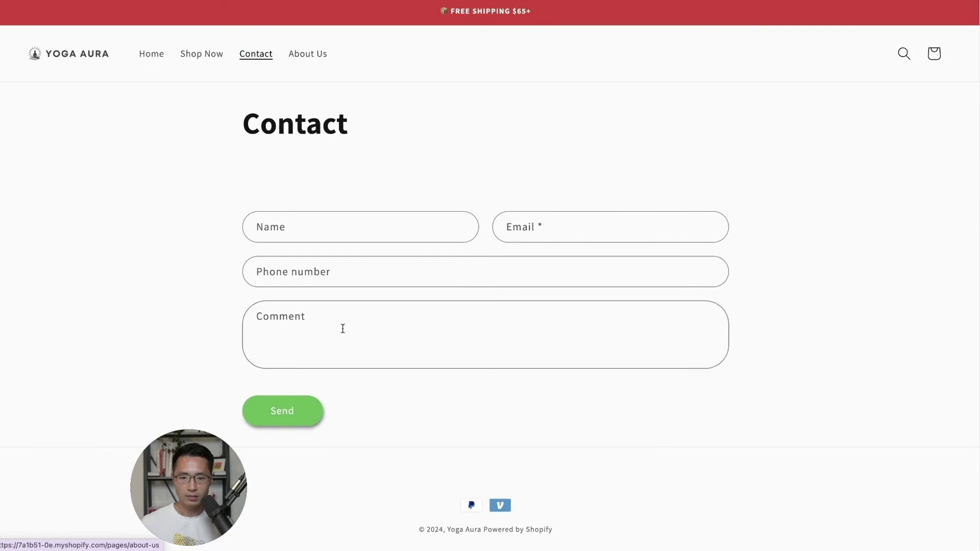
pyautogui.click(310, 62)
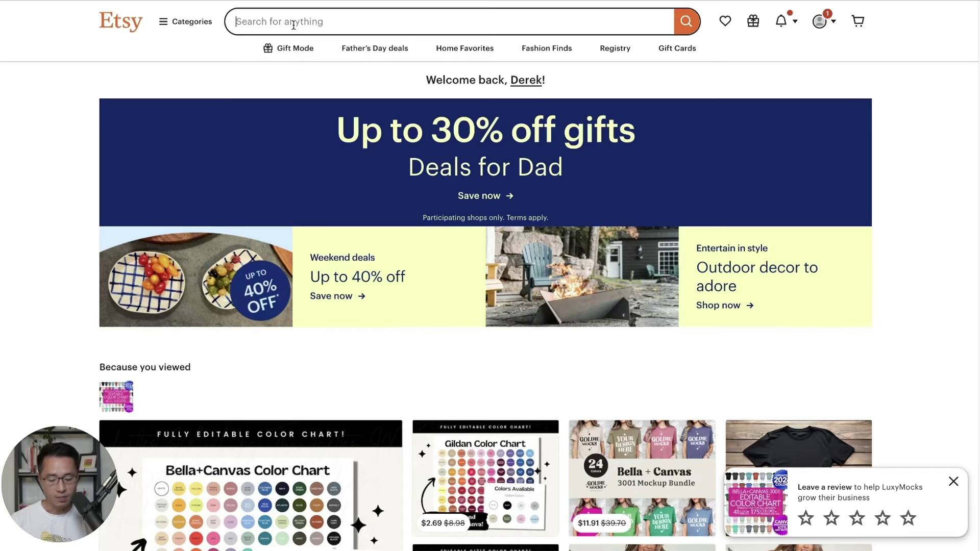
# Search Etsy for "bella canvas 3001 mockup" and open the LuxyMocks Bella+Canvas 3001 editable color chart listing.
pyautogui.click(293, 25)
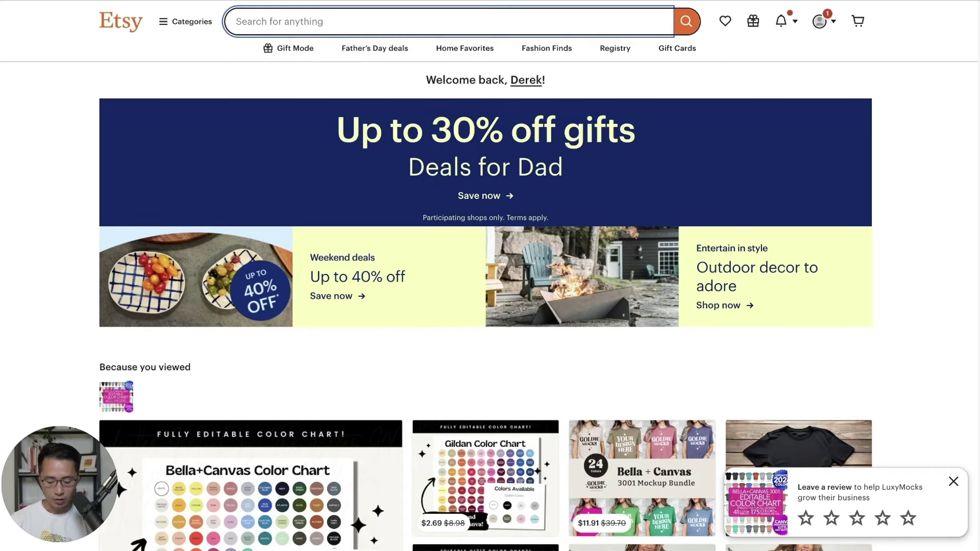
pyautogui.write('bella can')
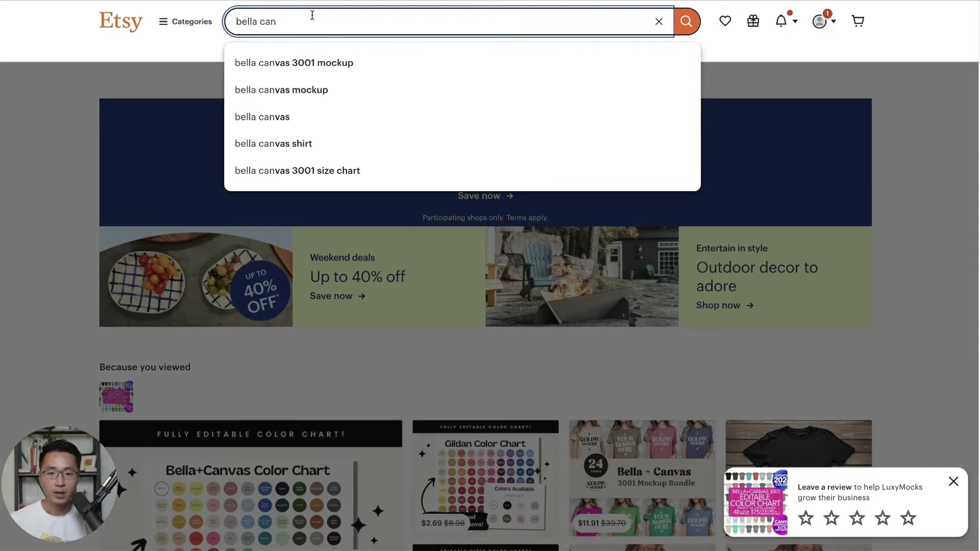
pyautogui.click(302, 62)
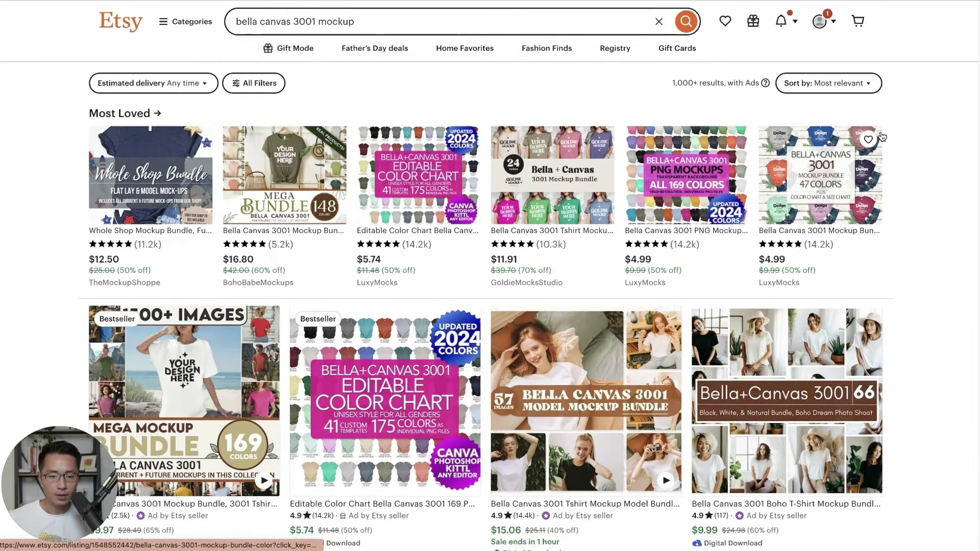
pyautogui.scroll(-5, 882, 137)
pyautogui.scroll(-4, 882, 137)
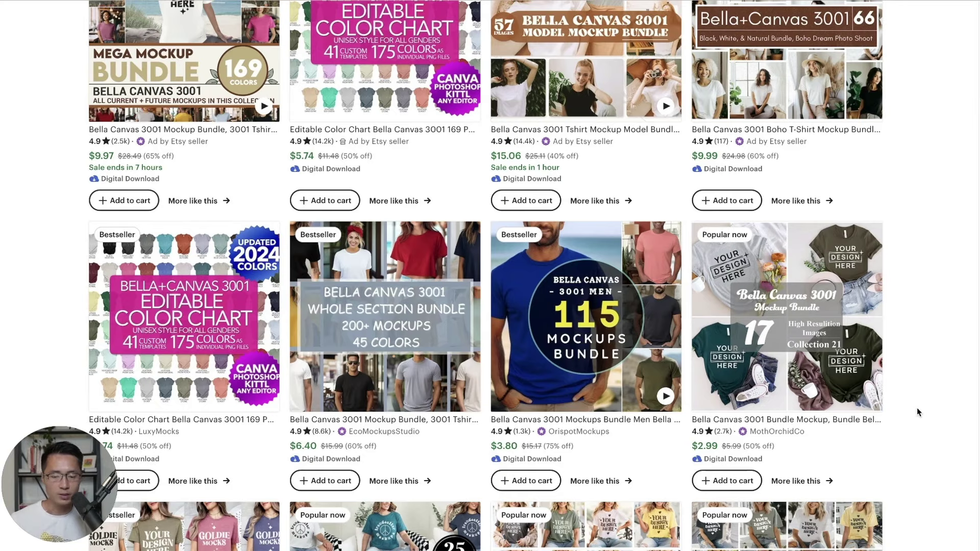
pyautogui.scroll(-1, 917, 411)
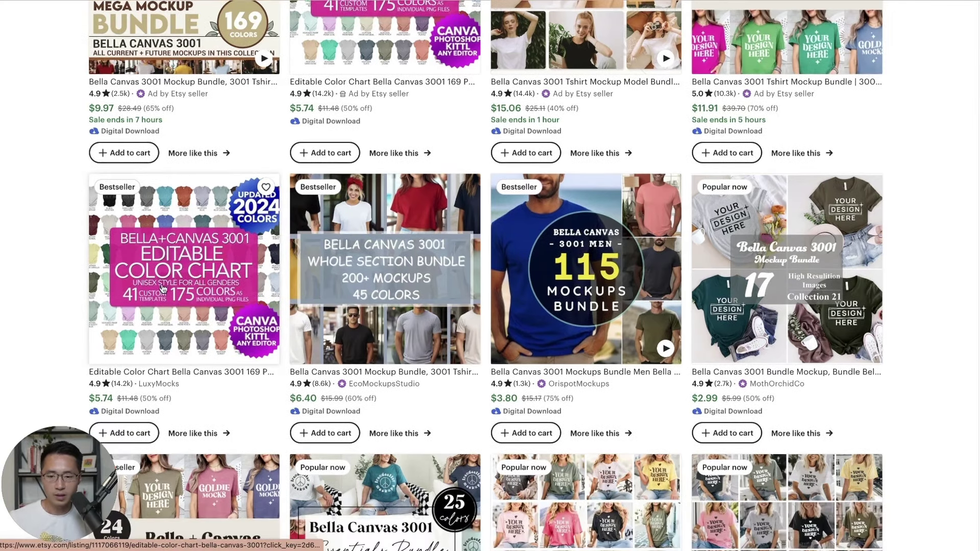
pyautogui.click(164, 256)
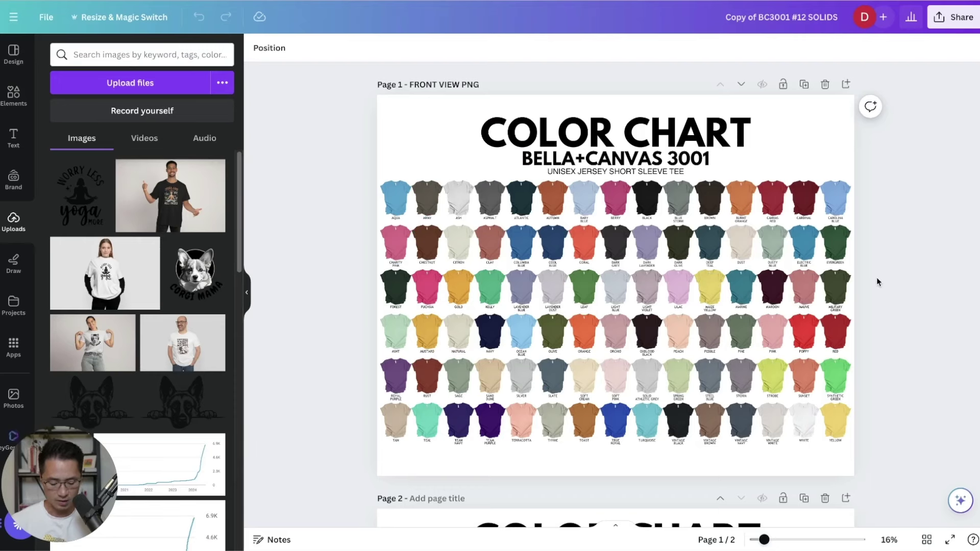
# In the Canva Bella+Canvas 3001 color chart, examine the shirt colors and copy the White T-shirt from page 1.
pyautogui.keyDown('ctrl'); pyautogui.scroll(3, 877, 282); pyautogui.keyUp('ctrl')
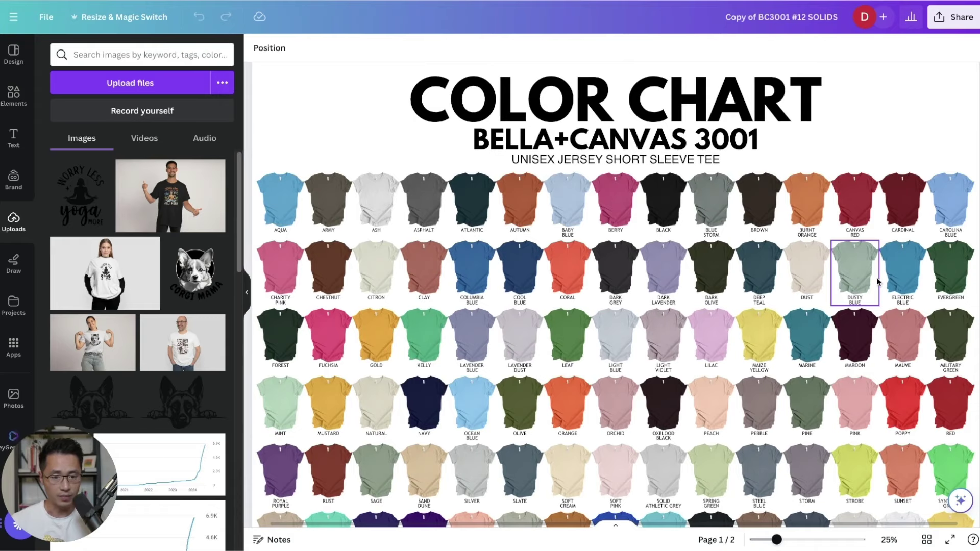
pyautogui.keyDown('ctrl'); pyautogui.scroll(5, 809, 255); pyautogui.keyUp('ctrl')
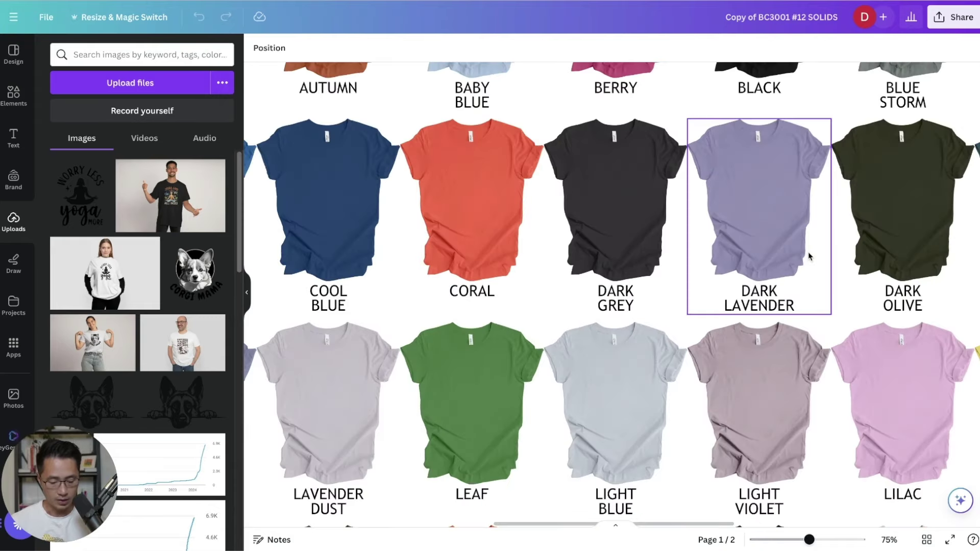
pyautogui.scroll(4, 708, 327)
pyautogui.keyDown('ctrl'); pyautogui.scroll(-5, 690, 342); pyautogui.keyUp('ctrl')
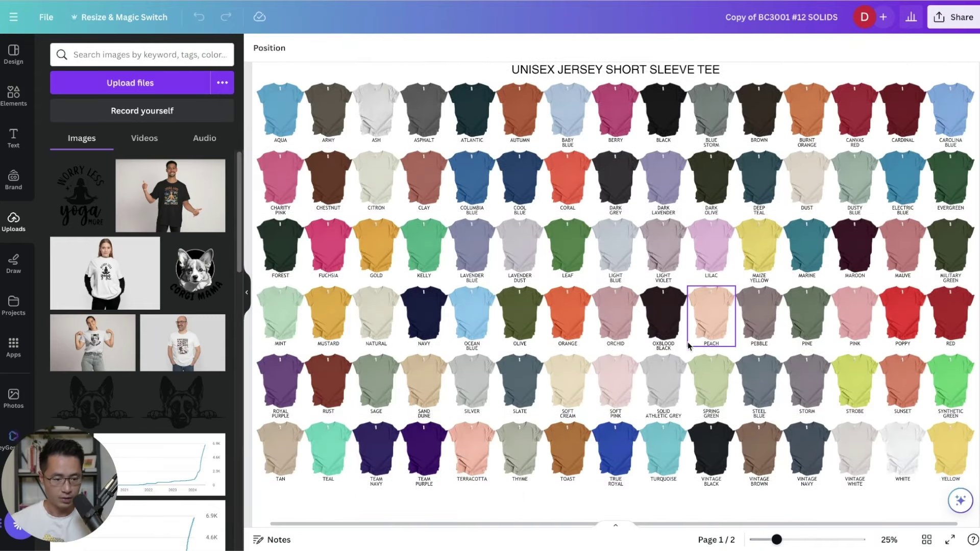
pyautogui.rightClick(904, 450)
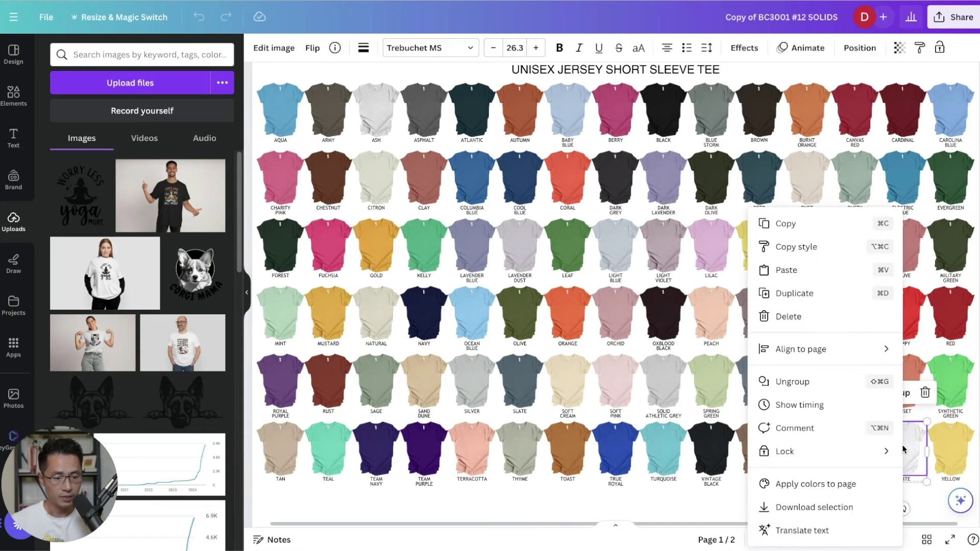
pyautogui.click(813, 232)
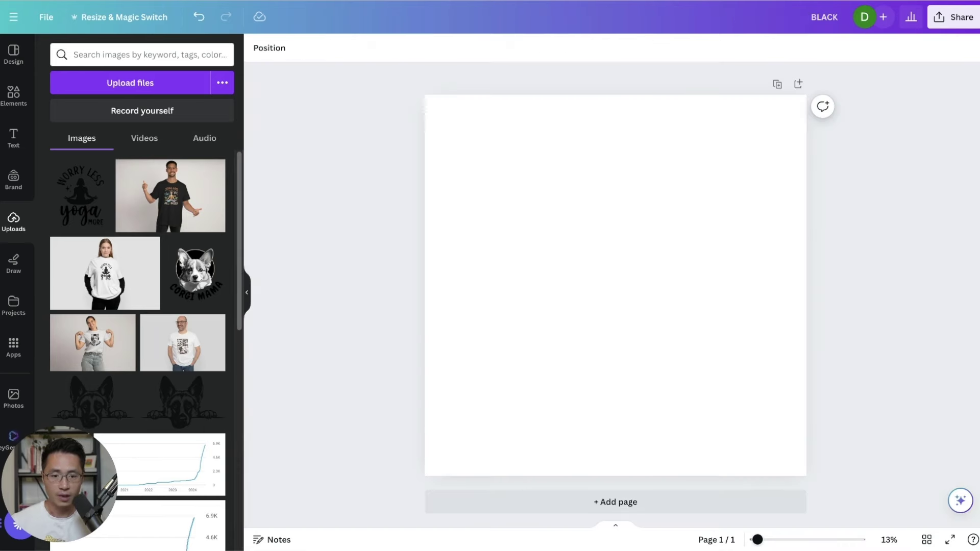
# Paste the copied White T-shirt onto the blank square page, enlarge it and center it.
pyautogui.rightClick(619, 224)
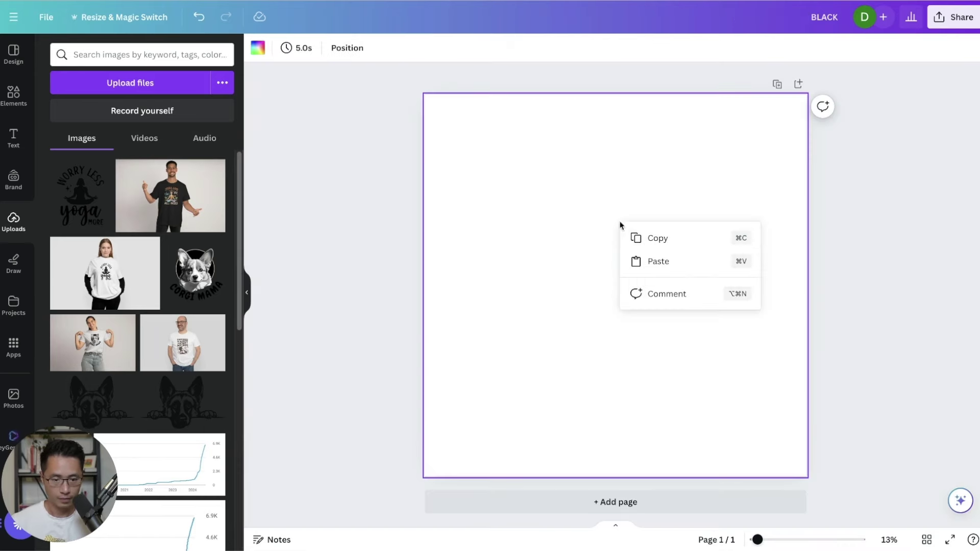
pyautogui.click(658, 262)
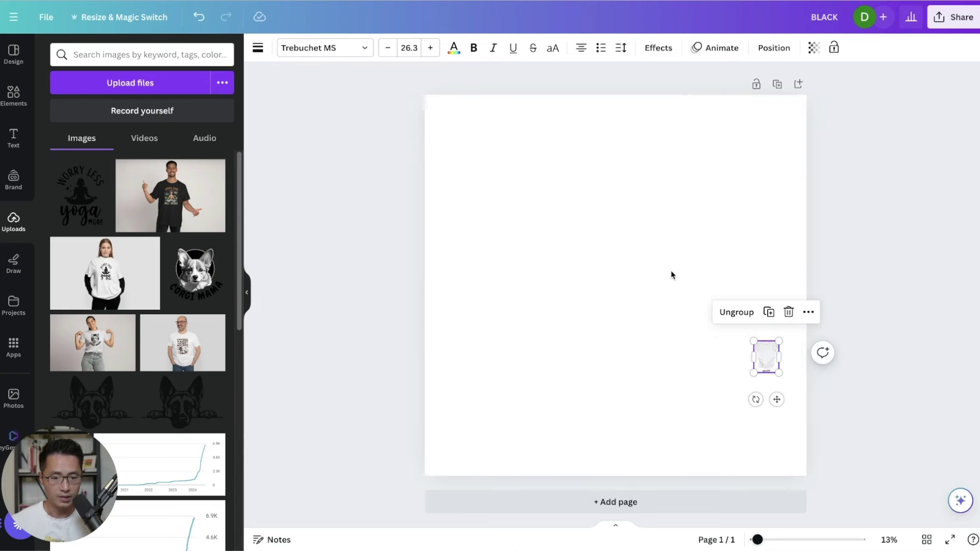
pyautogui.moveTo(754, 341); pyautogui.dragTo(437, 133)
pyautogui.moveTo(681, 260); pyautogui.dragTo(644, 325)
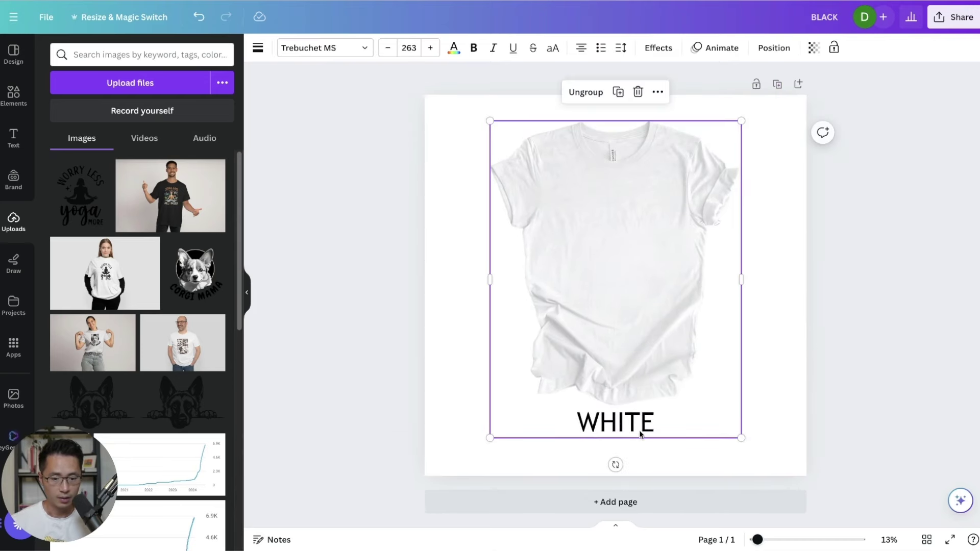
# Delete the WHITE label below the shirt and enlarge the shirt until it nearly fills the page height.
pyautogui.click(636, 433)
pyautogui.press('Delete')
pyautogui.moveTo(741, 405); pyautogui.dragTo(806, 464)
pyautogui.moveTo(731, 328); pyautogui.dragTo(696, 308)
# Add the uploaded Corgi Mama design, shrink it to chest width and center it just below the shirt's collar.
pyautogui.click(255, 242)
pyautogui.click(206, 279)
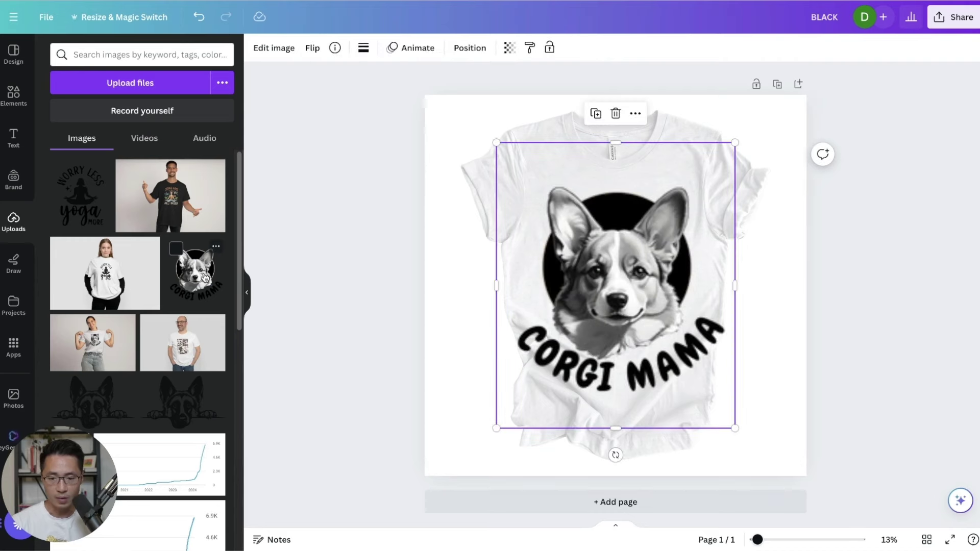
pyautogui.click(636, 294)
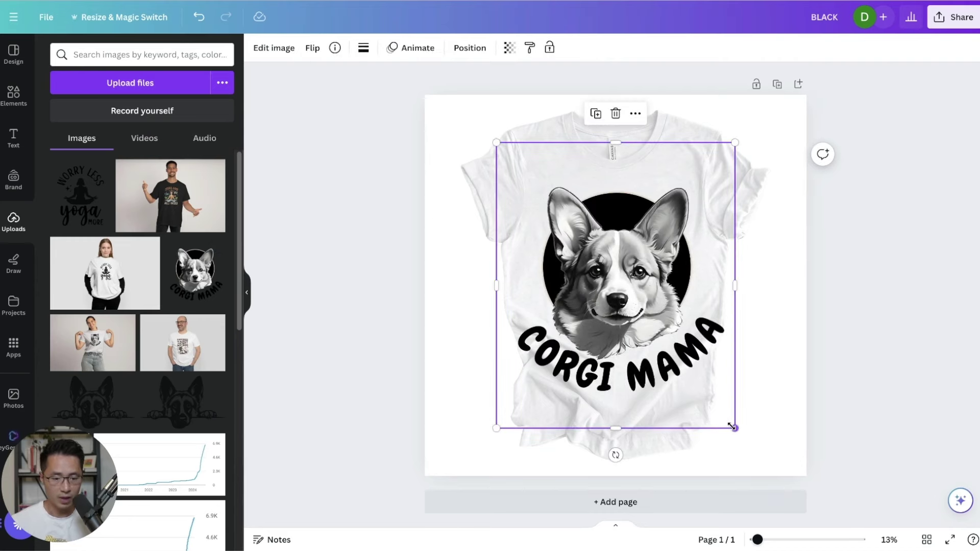
pyautogui.moveTo(732, 426); pyautogui.dragTo(677, 353)
pyautogui.moveTo(580, 249); pyautogui.dragTo(609, 249)
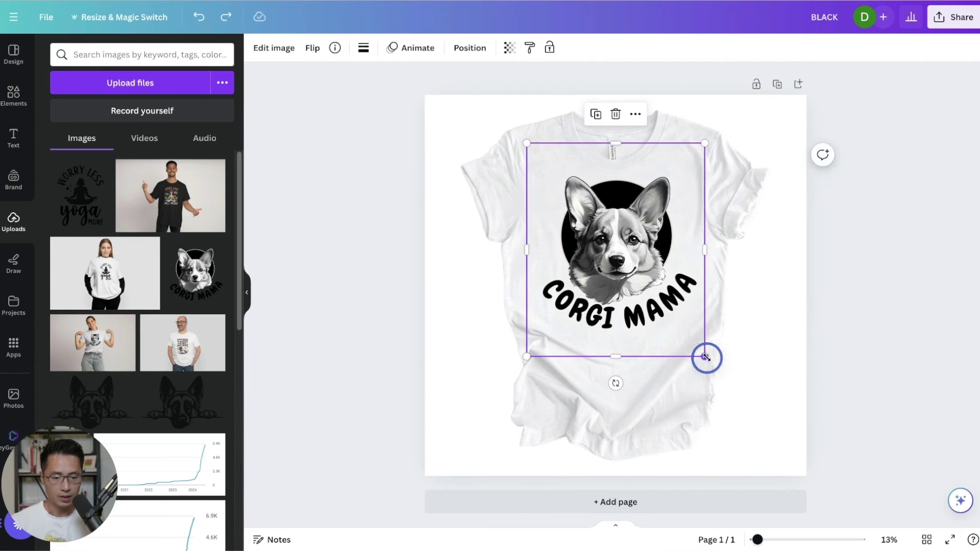
pyautogui.moveTo(706, 357); pyautogui.dragTo(684, 327)
pyautogui.moveTo(594, 229); pyautogui.dragTo(604, 238)
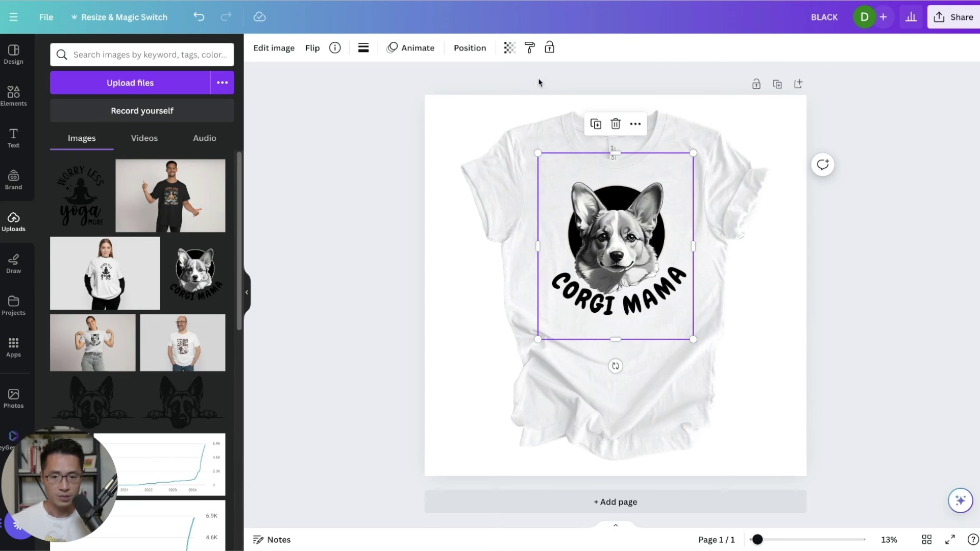
# Set the Corgi Mama design's transparency to 90.
pyautogui.click(509, 48)
pyautogui.moveTo(477, 96); pyautogui.dragTo(469, 96)
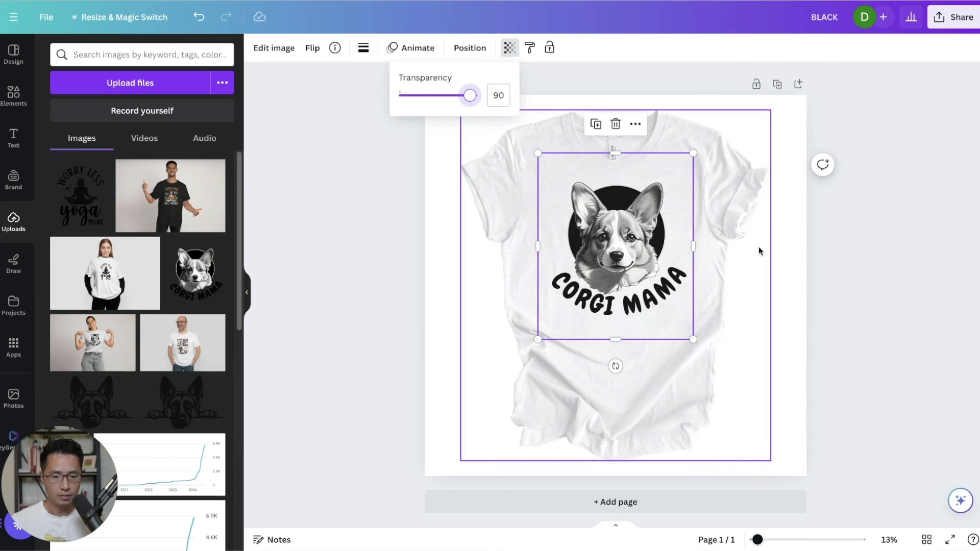
pyautogui.click(729, 265)
pyautogui.click(859, 273)
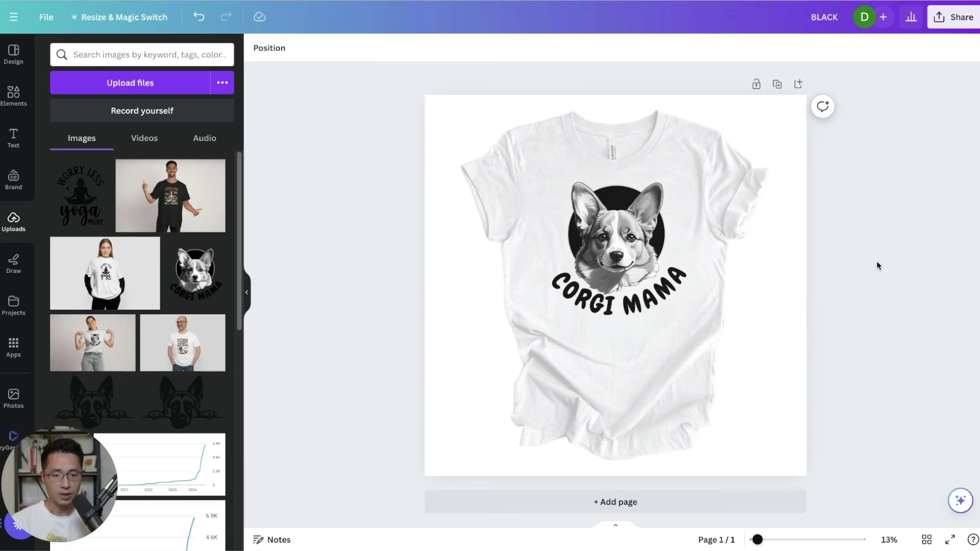
# Search Canva's photos for "wood background" and look through the wood textures.
pyautogui.click(13, 53)
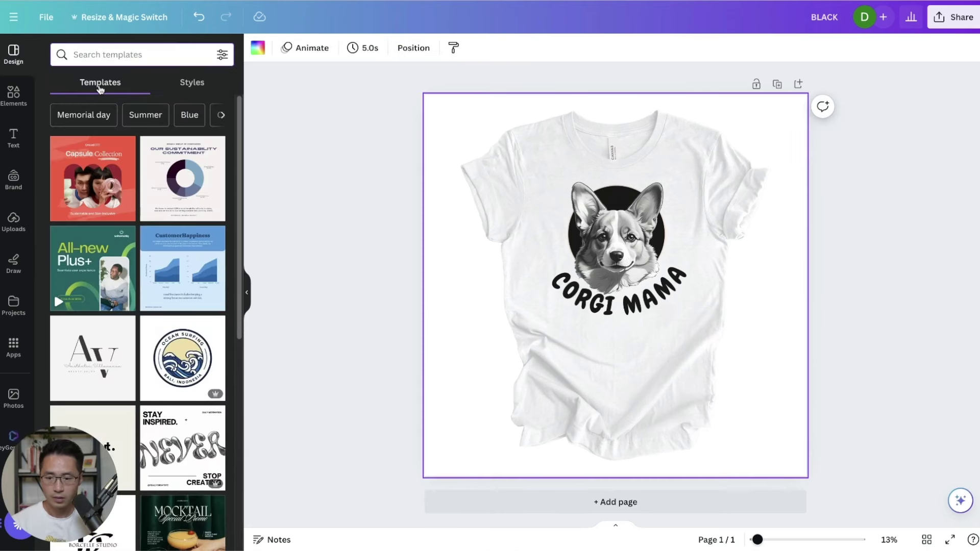
pyautogui.click(13, 398)
pyautogui.click(146, 54)
pyautogui.write('wood')
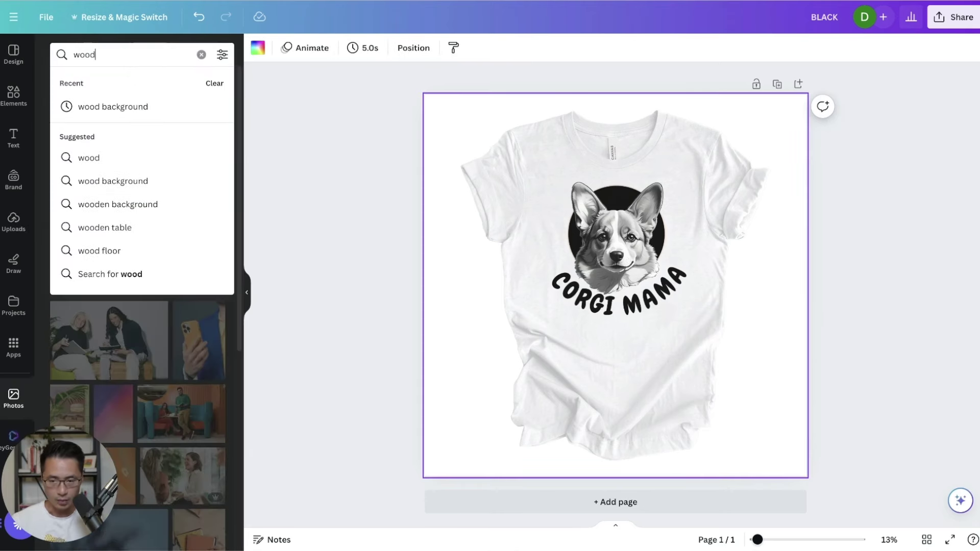
pyautogui.press('Down')
pyautogui.press('Return')
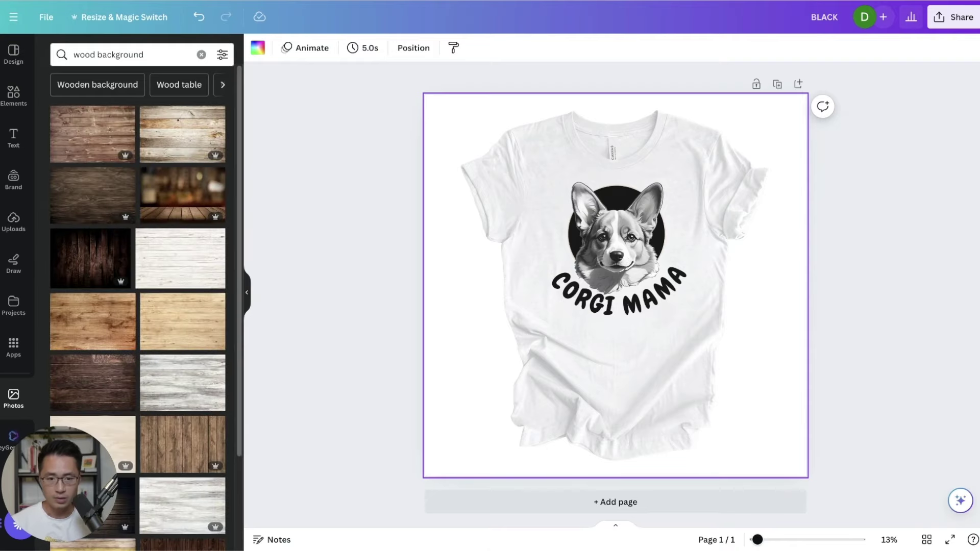
pyautogui.scroll(-1, 169, 316)
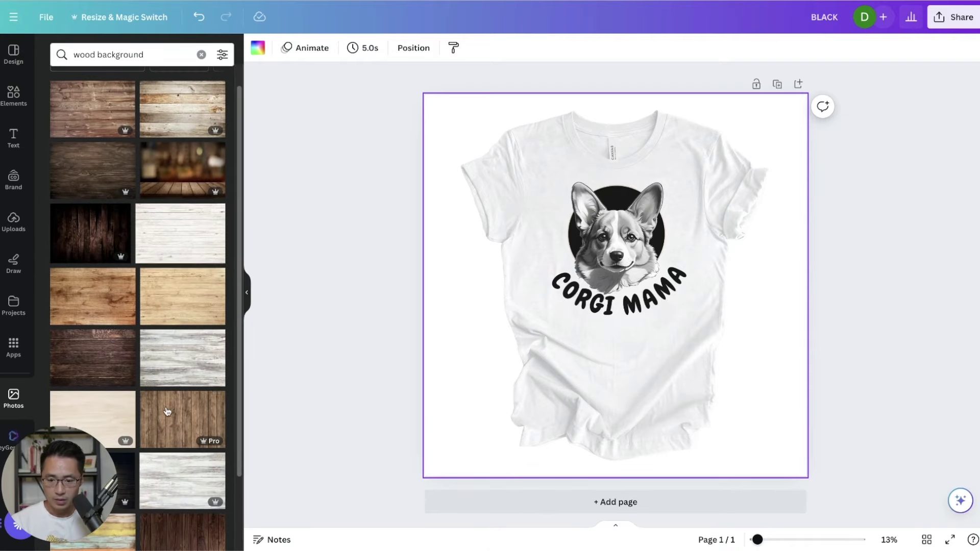
# Add the brown vertical plank photo, enlarge it to cover the whole page and send it to the back.
pyautogui.click(186, 427)
pyautogui.moveTo(681, 278); pyautogui.dragTo(643, 368)
pyautogui.moveTo(731, 273); pyautogui.dragTo(967, 49)
pyautogui.click(472, 48)
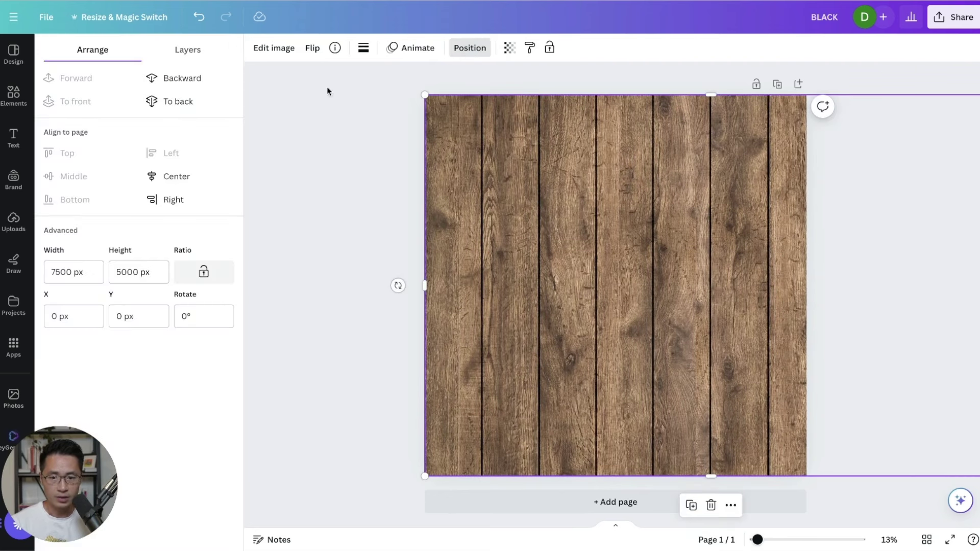
pyautogui.click(204, 101)
pyautogui.click(407, 325)
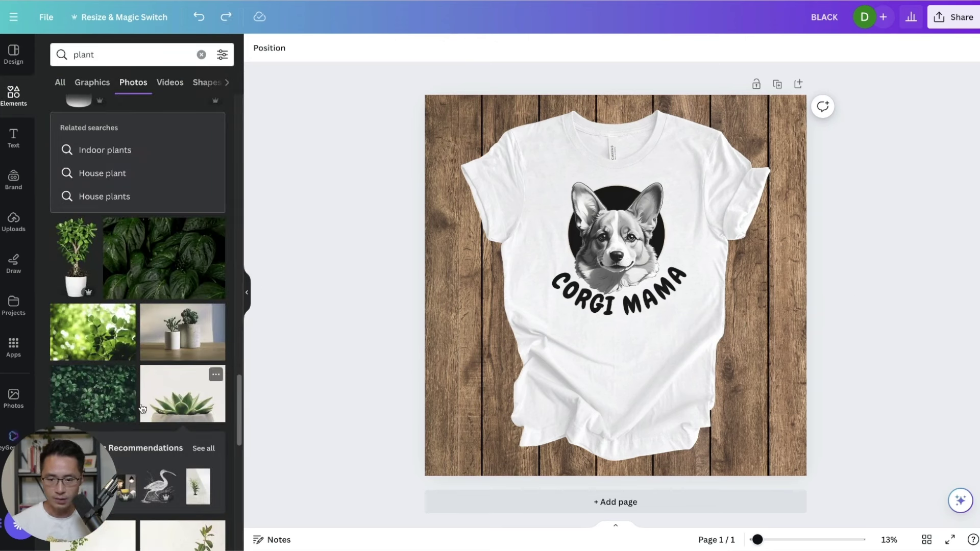
# Add the green succulent photo, remove its background and place it partly off the page at the shirt's lower-left corner.
pyautogui.click(157, 394)
pyautogui.click(289, 43)
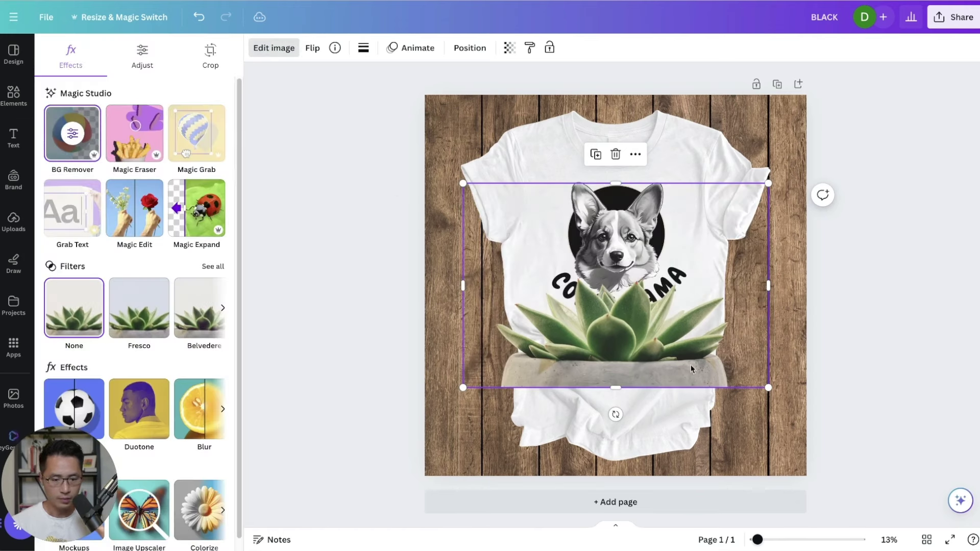
pyautogui.moveTo(641, 331); pyautogui.dragTo(430, 432)
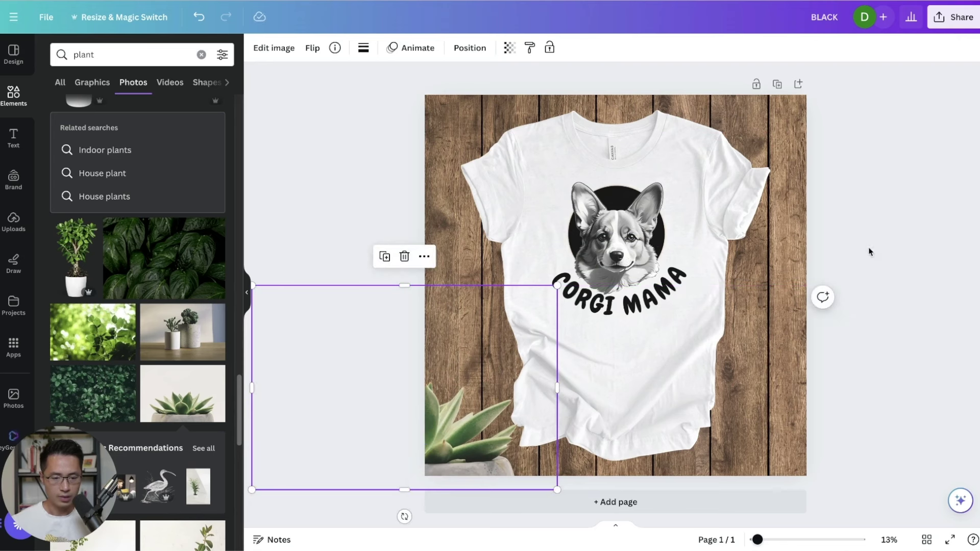
pyautogui.click(885, 192)
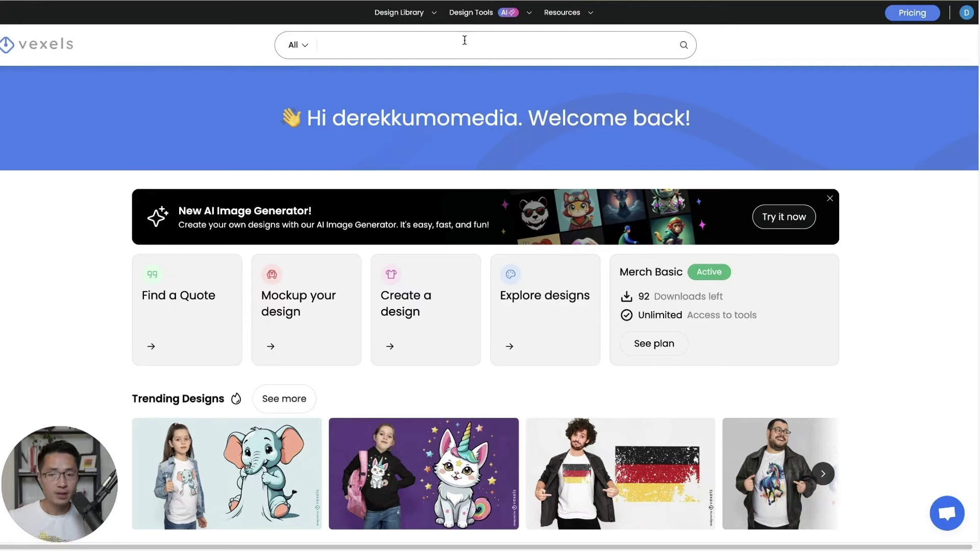
# In the Vexels Mockup Generator, choose the T-shirt mockup of the front-facing woman with black undersleeves and start its design upload.
pyautogui.moveTo(468, 20)
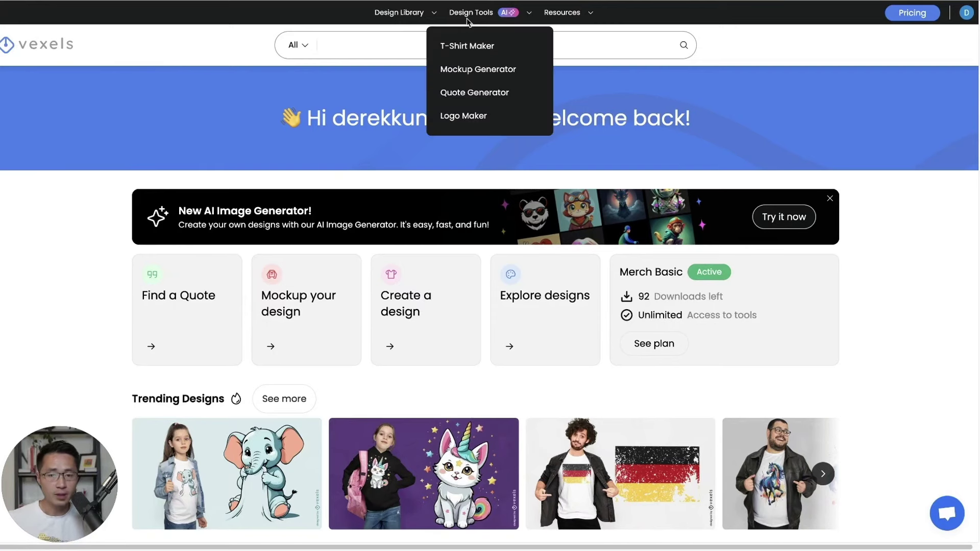
pyautogui.click(475, 71)
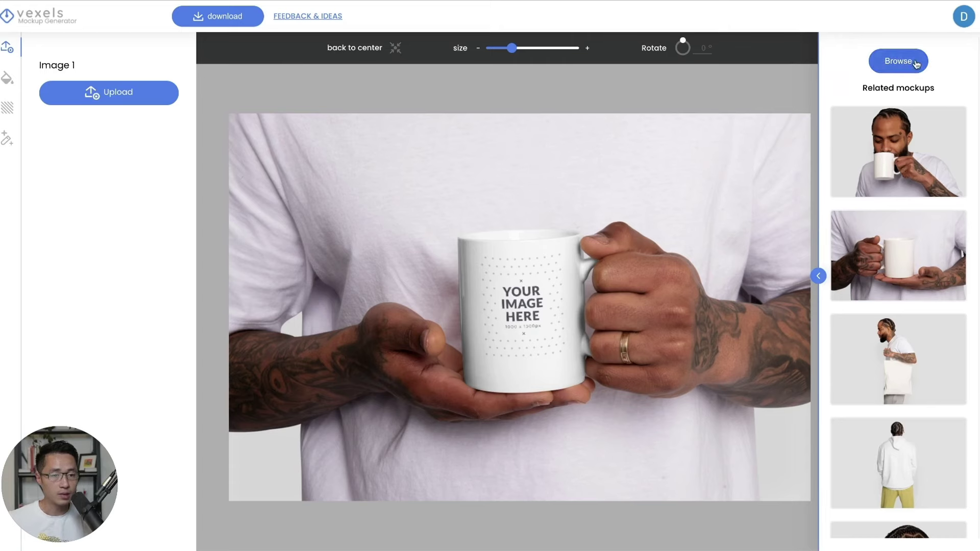
pyautogui.click(898, 64)
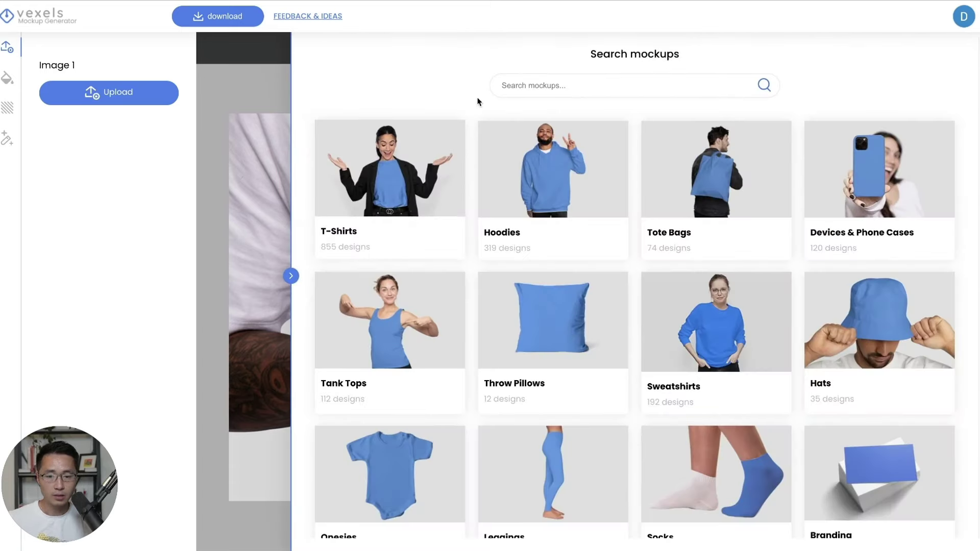
pyautogui.click(420, 184)
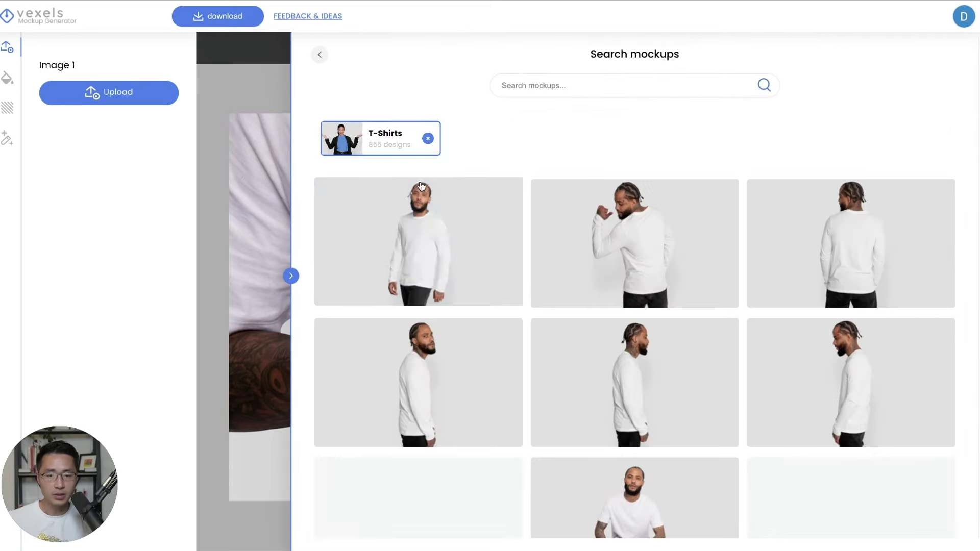
pyautogui.scroll(-8, 787, 137)
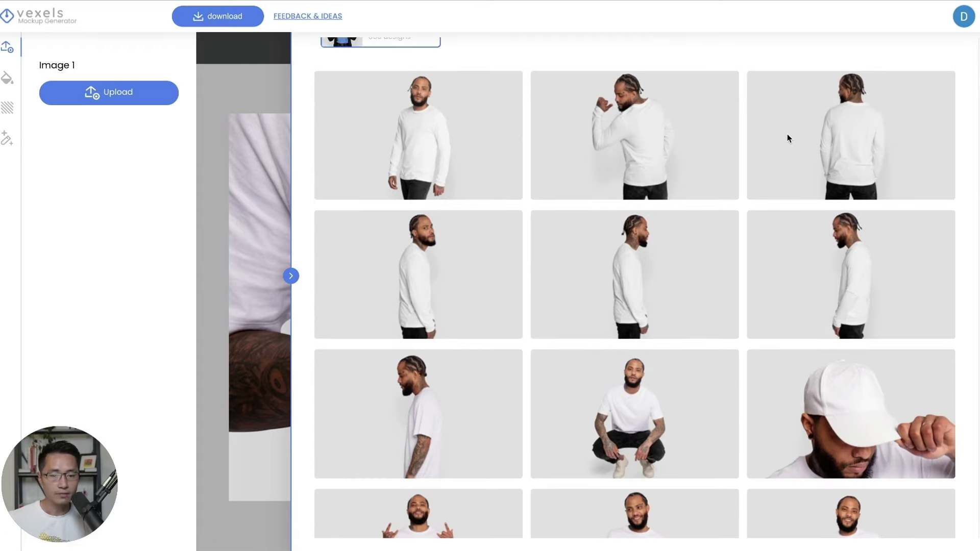
pyautogui.scroll(-6, 787, 134)
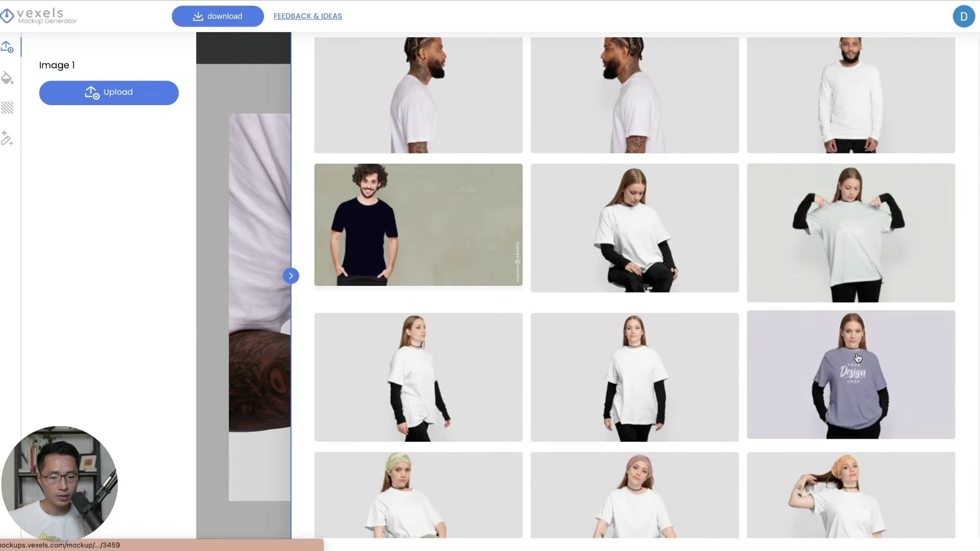
pyautogui.click(886, 393)
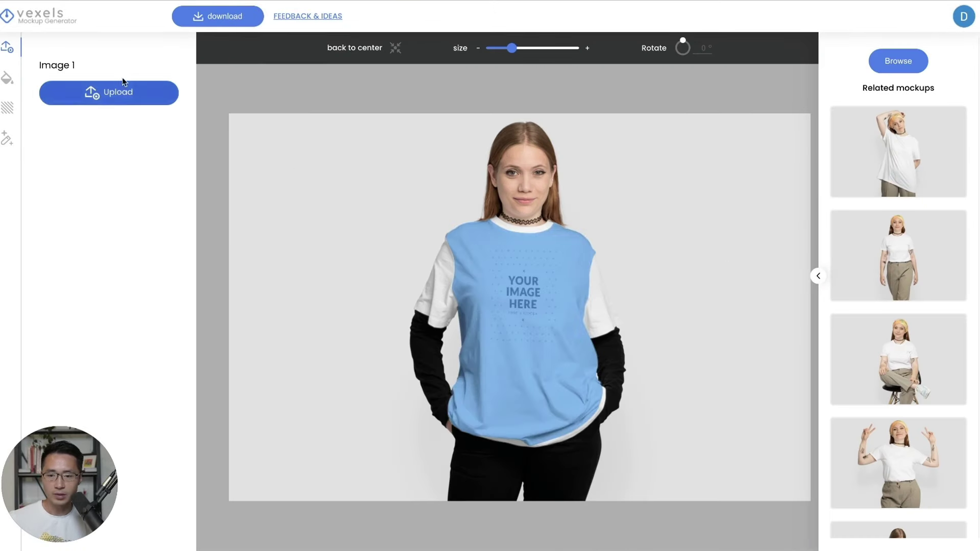
pyautogui.click(118, 97)
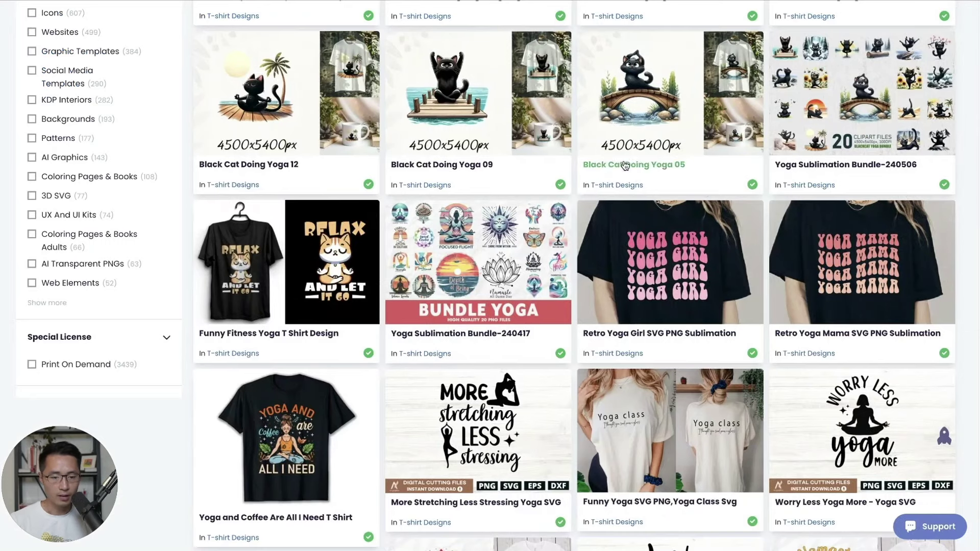
# Find the "Worry Less Yoga More - Yoga SVG" design on Creative Fabrica and download it.
pyautogui.scroll(-2, 651, 182)
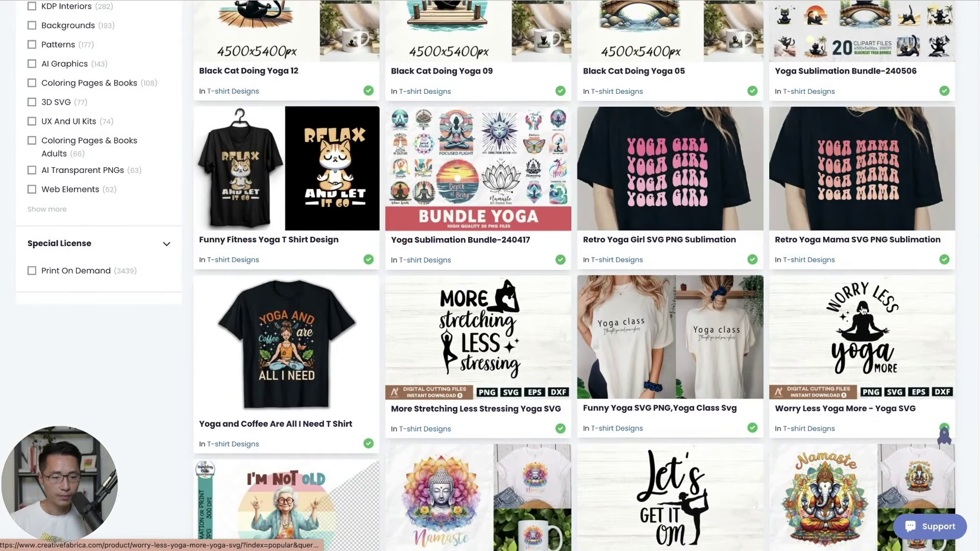
pyautogui.click(860, 341)
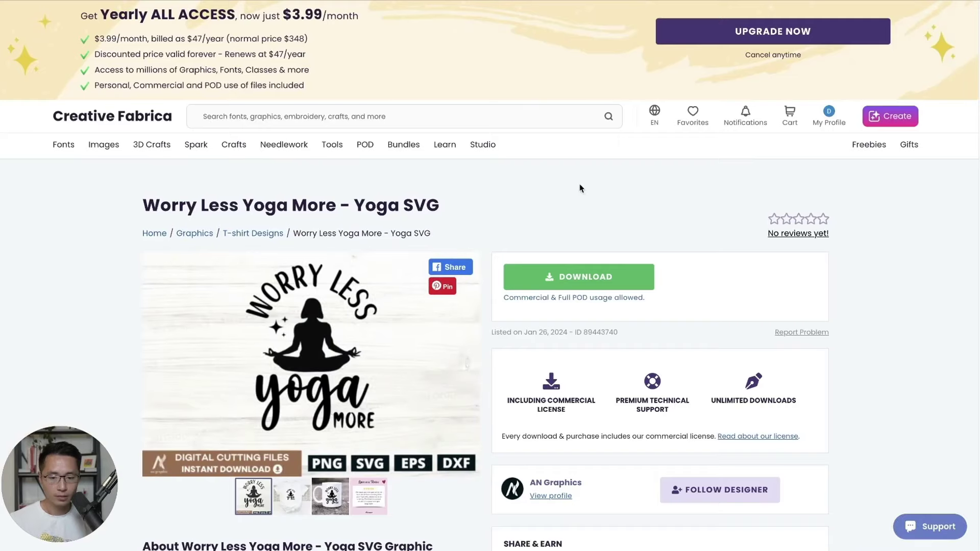
pyautogui.click(582, 277)
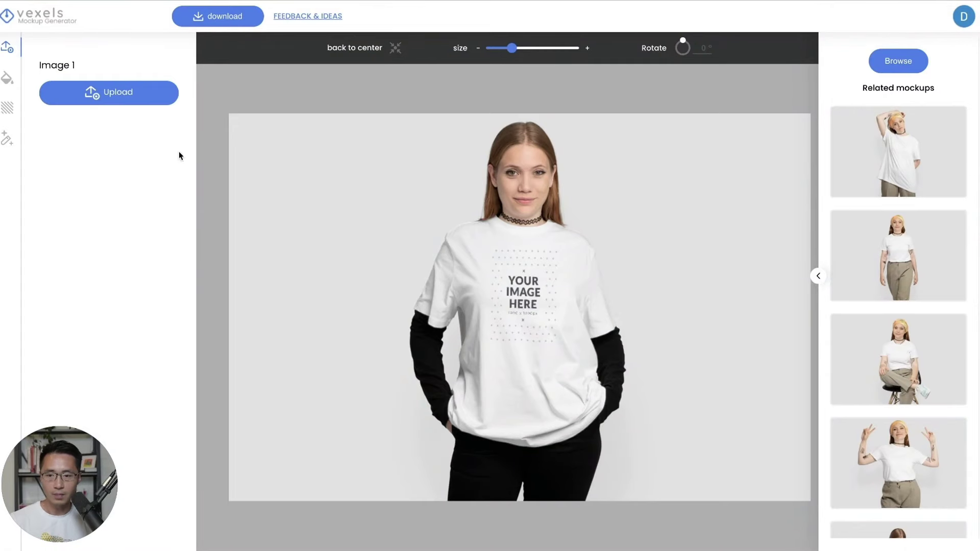
# Upload PNG.png from the "Worry less yoga more" folder to the Vexels mockup, shrinking the design slightly and centering it on the chest.
pyautogui.click(129, 92)
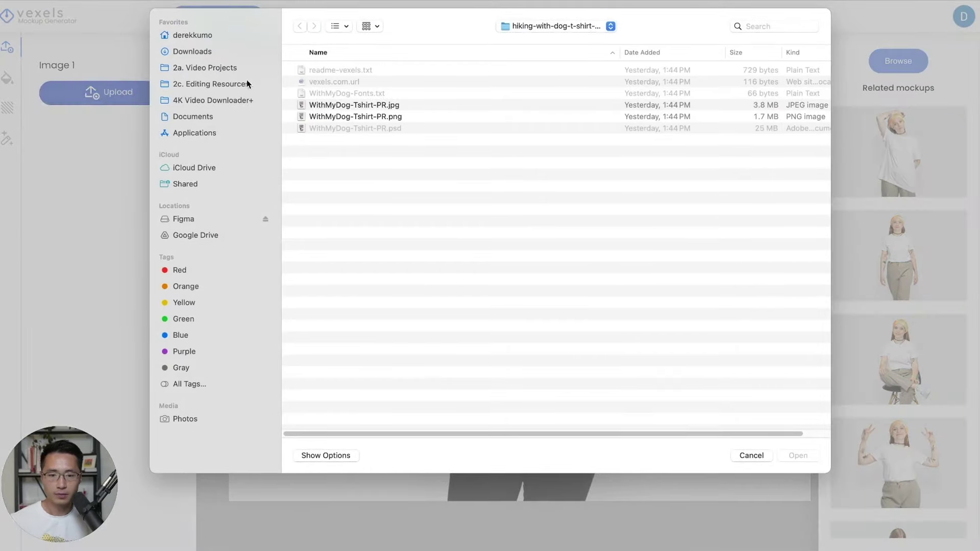
pyautogui.doubleClick(347, 70)
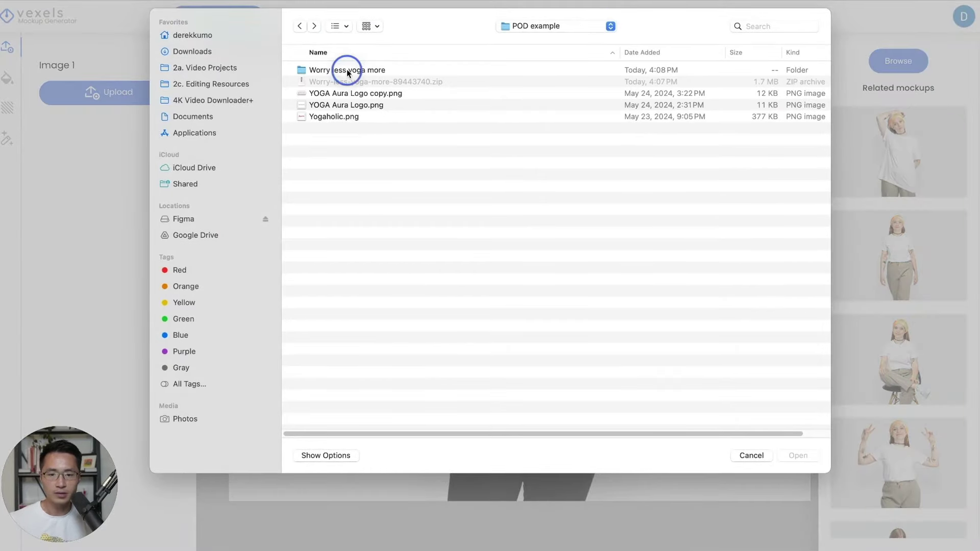
pyautogui.click(320, 92)
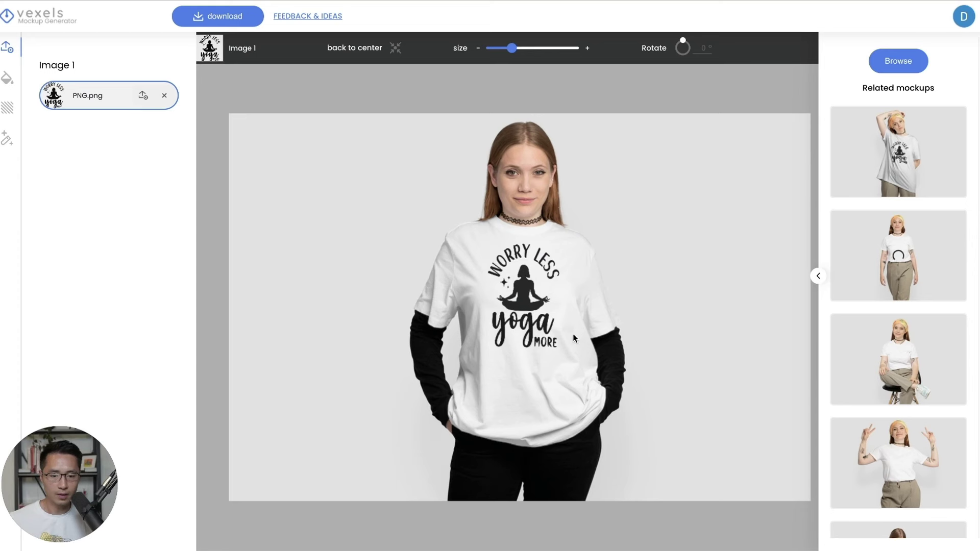
pyautogui.moveTo(520, 49); pyautogui.dragTo(509, 50)
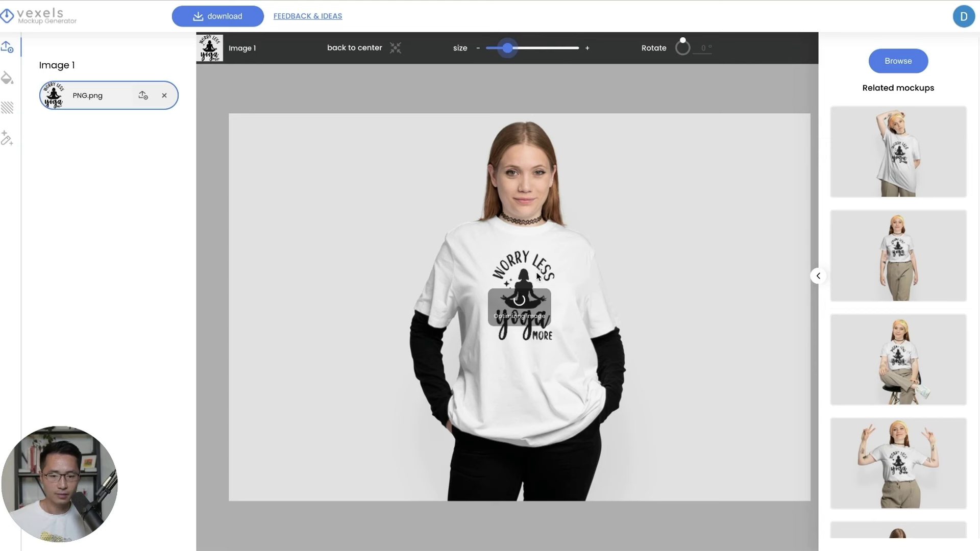
pyautogui.moveTo(536, 279); pyautogui.dragTo(531, 280)
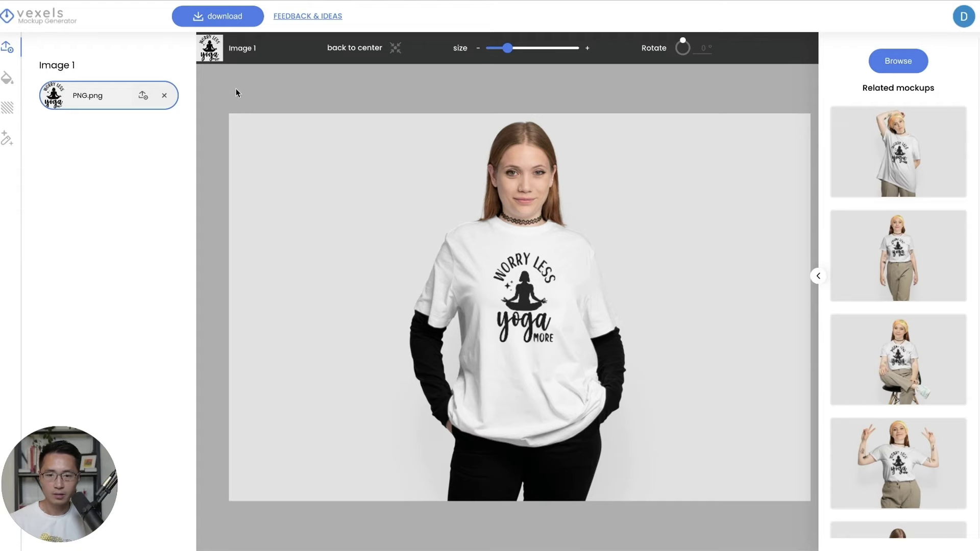
# Download the mockup as a Large 2000x1334 PNG and save it in the "POD example" folder.
pyautogui.click(217, 20)
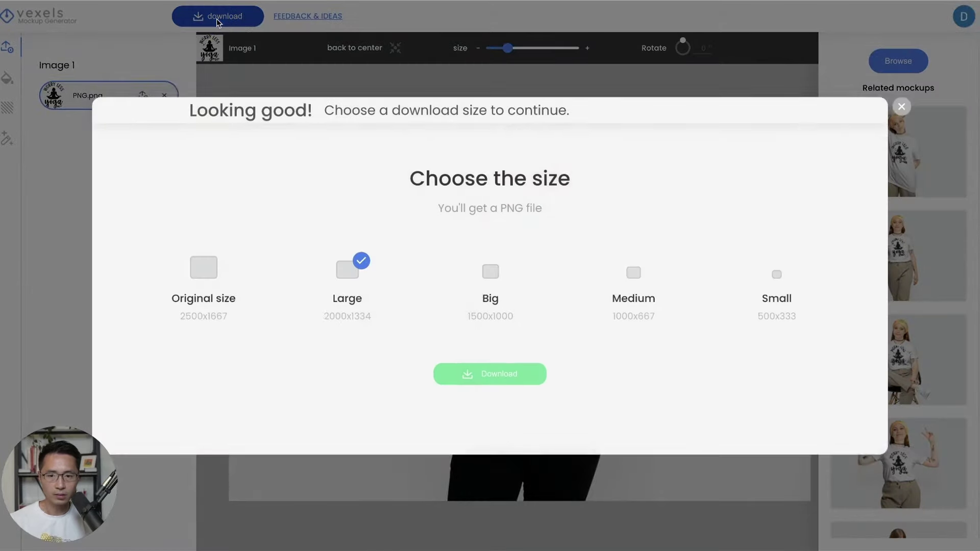
pyautogui.click(501, 389)
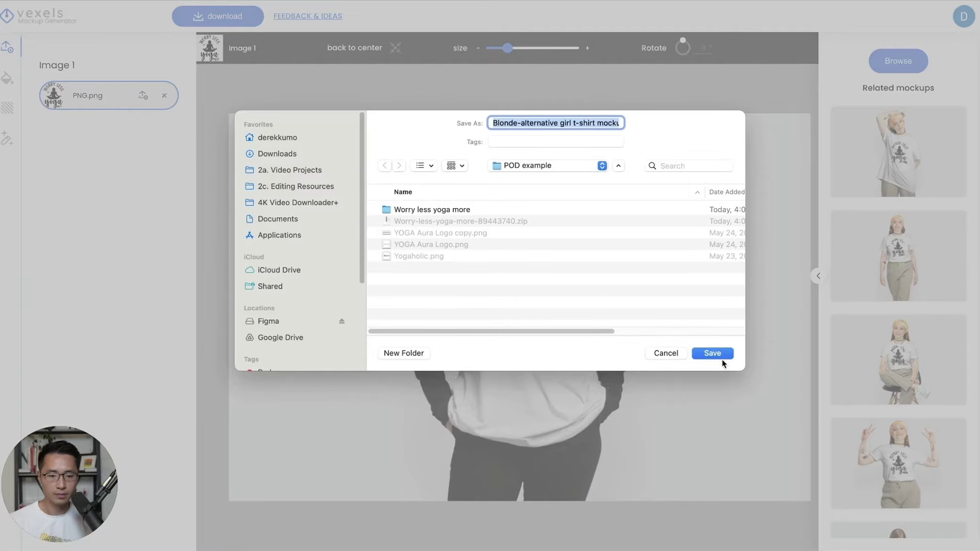
pyautogui.click(717, 354)
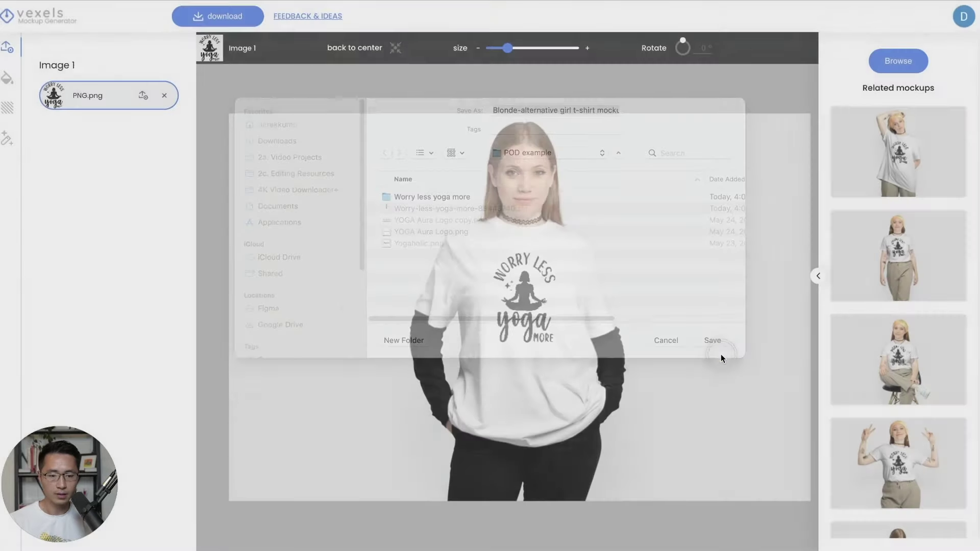
pyautogui.click(872, 15)
pyautogui.press('space')
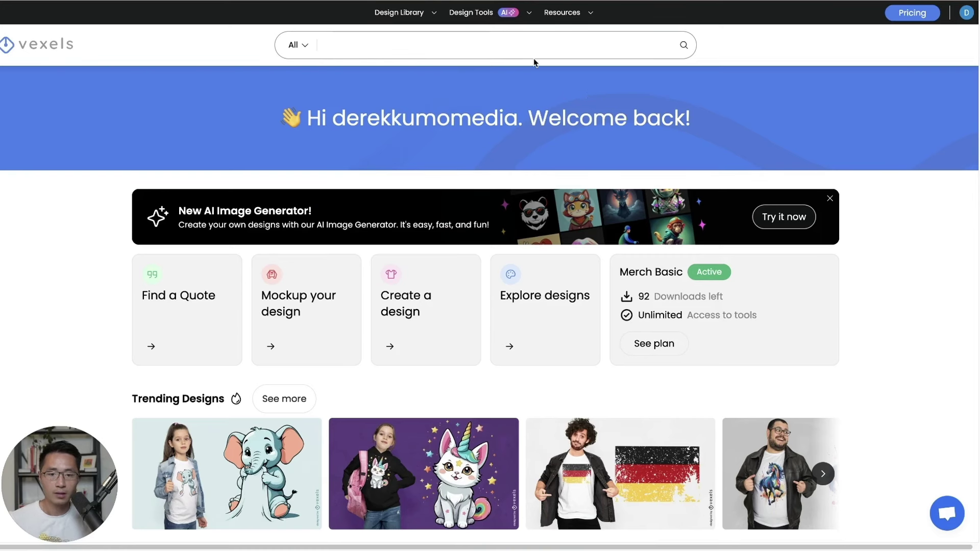
# Open the T-Shirts category of the Vexels Design Library.
pyautogui.moveTo(397, 19)
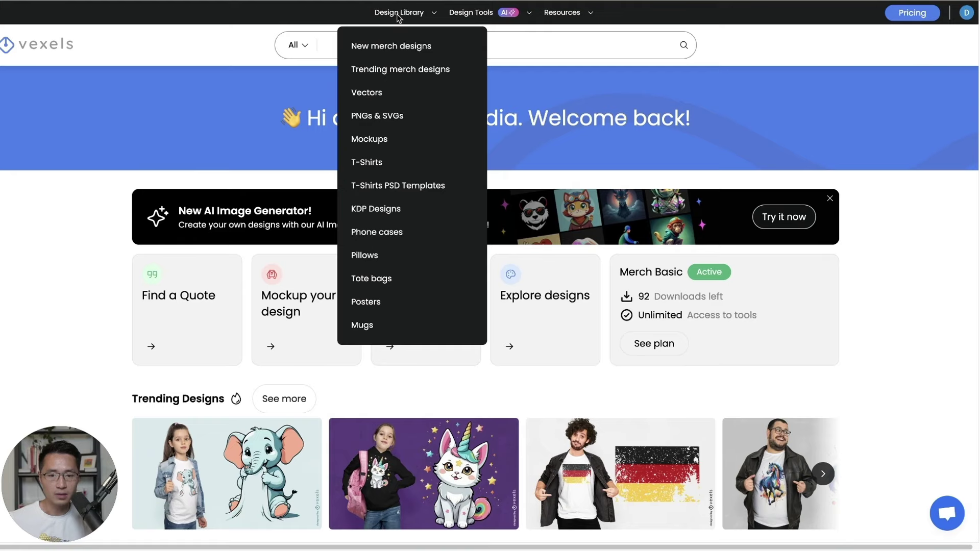
pyautogui.click(378, 170)
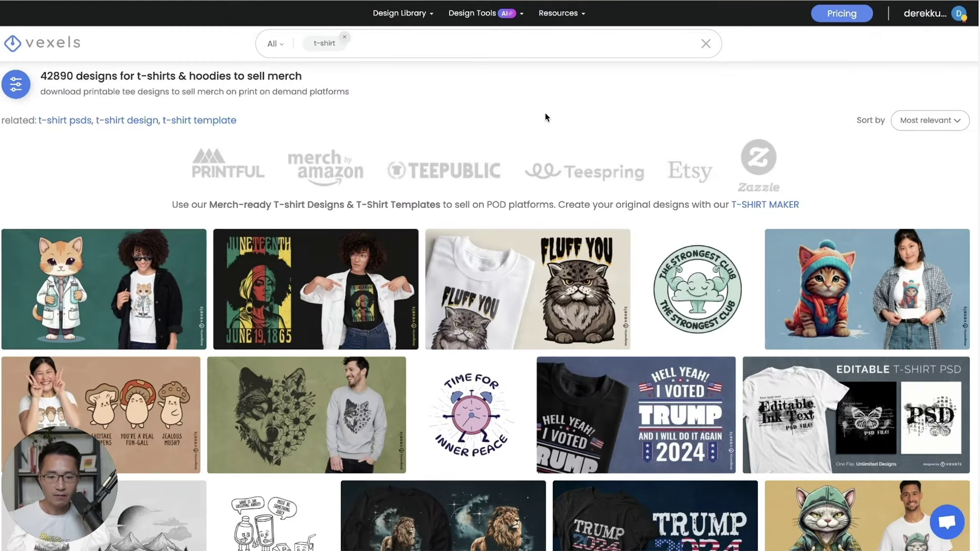
# Look through the t-shirt search results in the Vexels design library for an editable design.
pyautogui.scroll(-5, 545, 118)
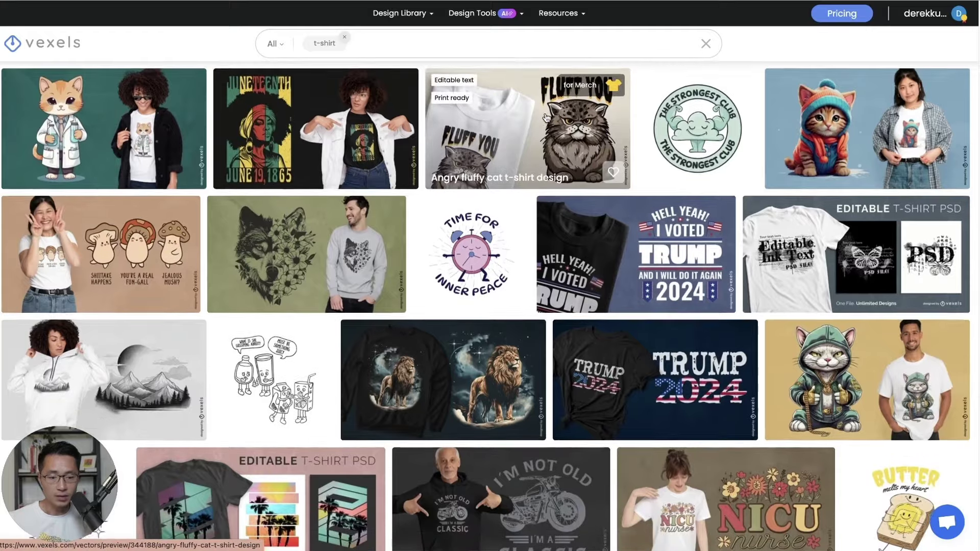
pyautogui.scroll(-2, 536, 119)
pyautogui.scroll(5, 526, 121)
pyautogui.scroll(-4, 525, 121)
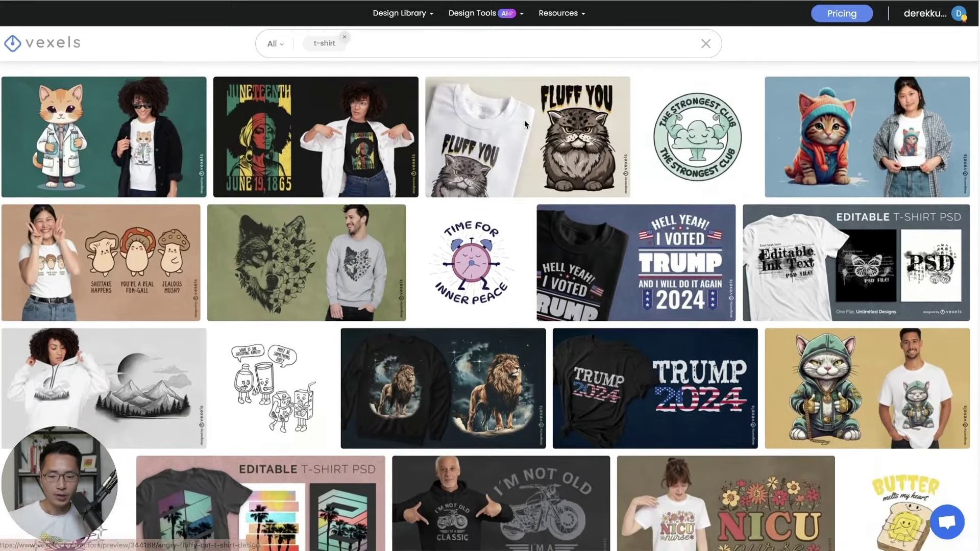
pyautogui.scroll(-10, 525, 120)
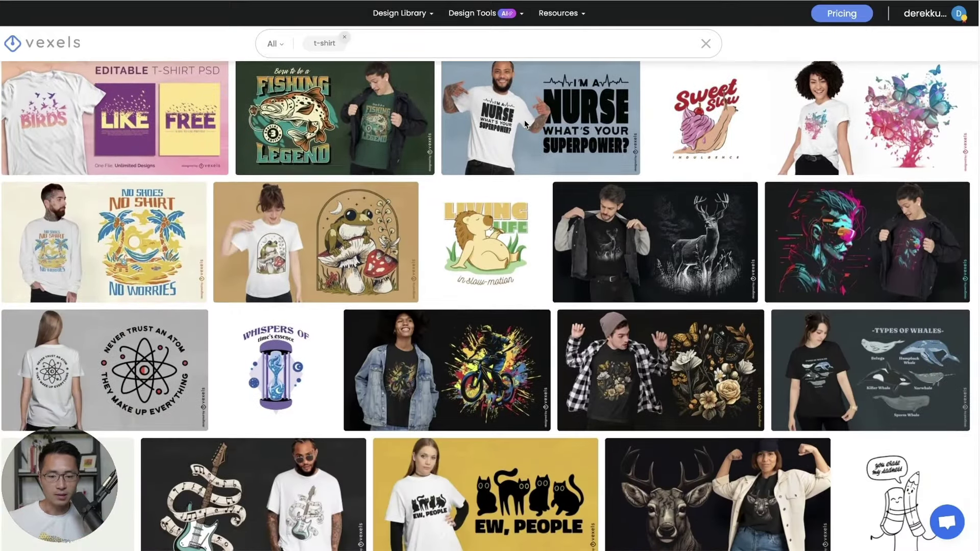
pyautogui.scroll(-5, 525, 120)
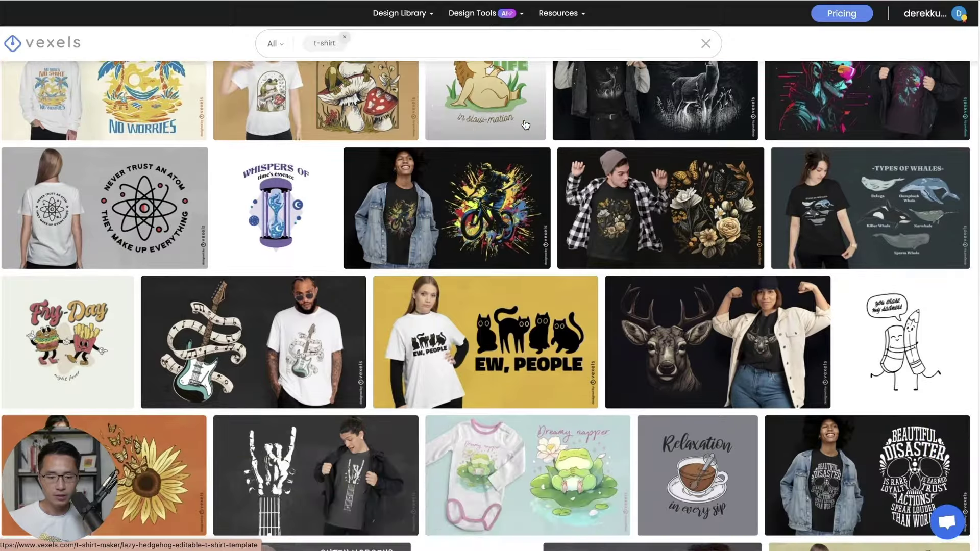
pyautogui.scroll(-10, 525, 124)
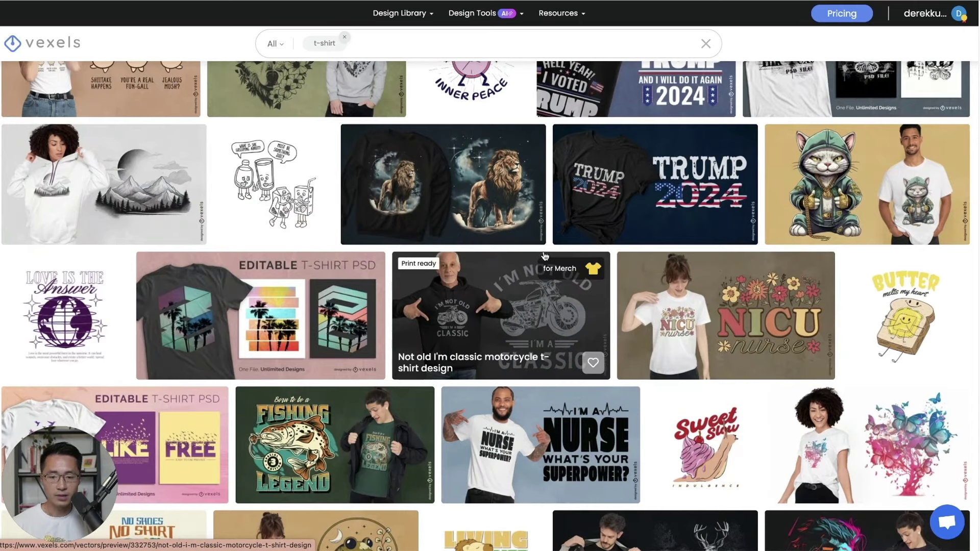
pyautogui.scroll(-1, 309, 294)
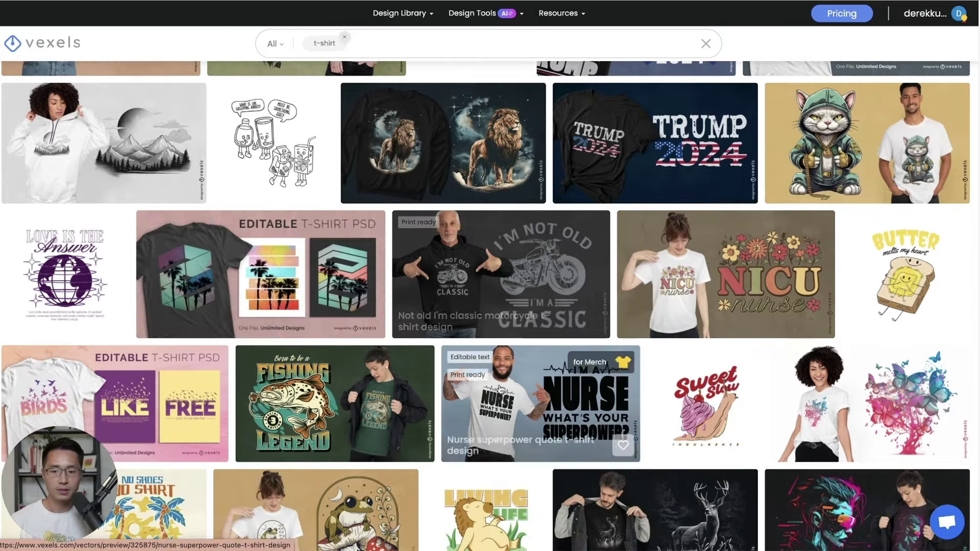
# Download the palm trees cut out scalable t-shirt PSD and select Scalable-Tshirt-Fragments.psd in its unpacked folder.
pyautogui.click(262, 284)
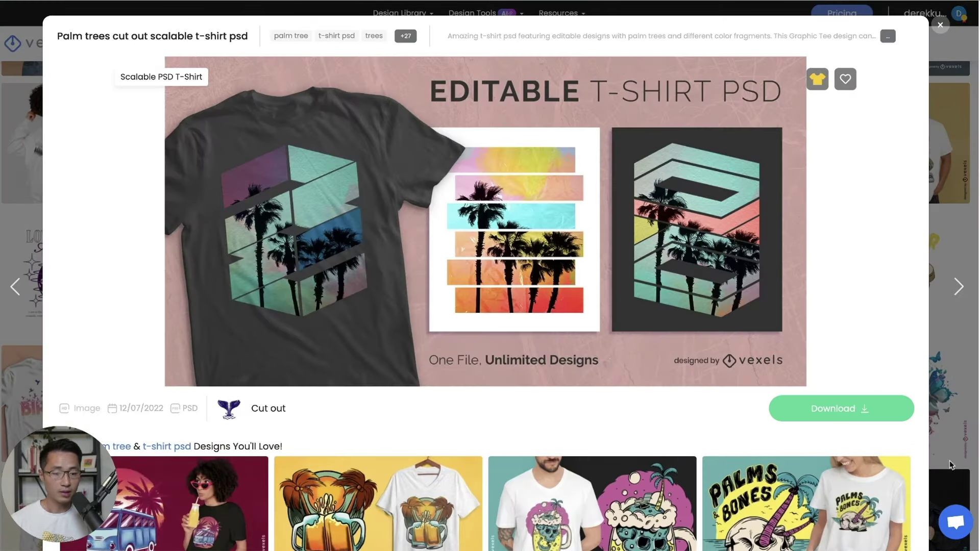
pyautogui.click(852, 409)
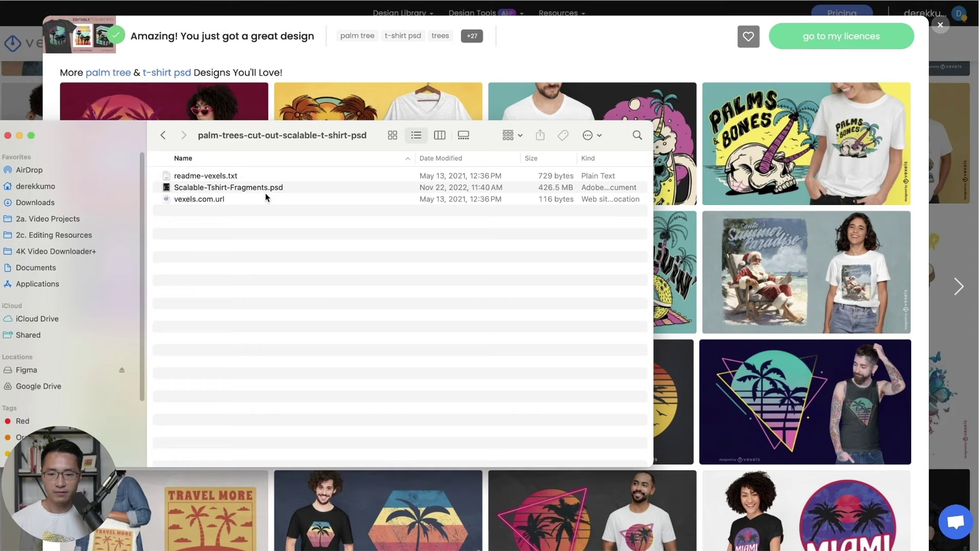
pyautogui.moveTo(173, 145); pyautogui.dragTo(210, 99)
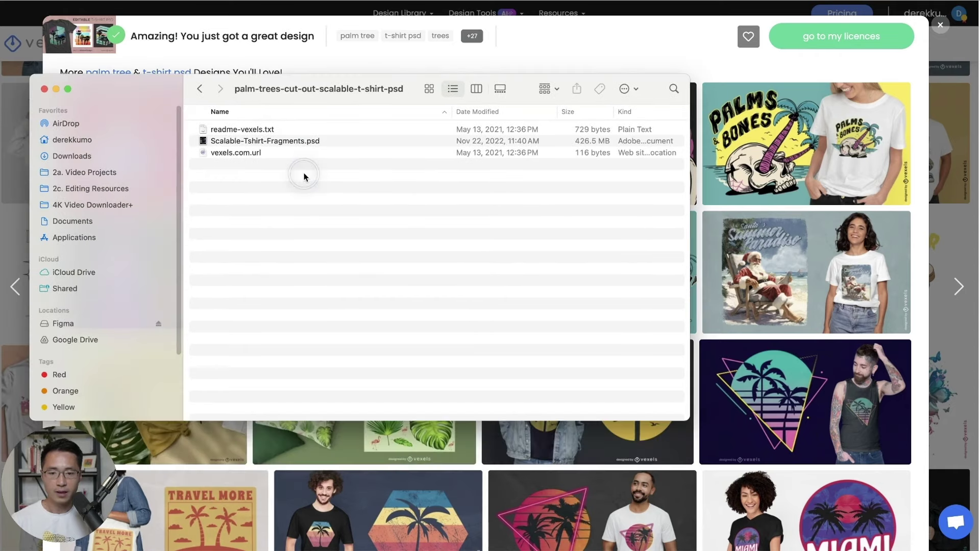
pyautogui.click(318, 141)
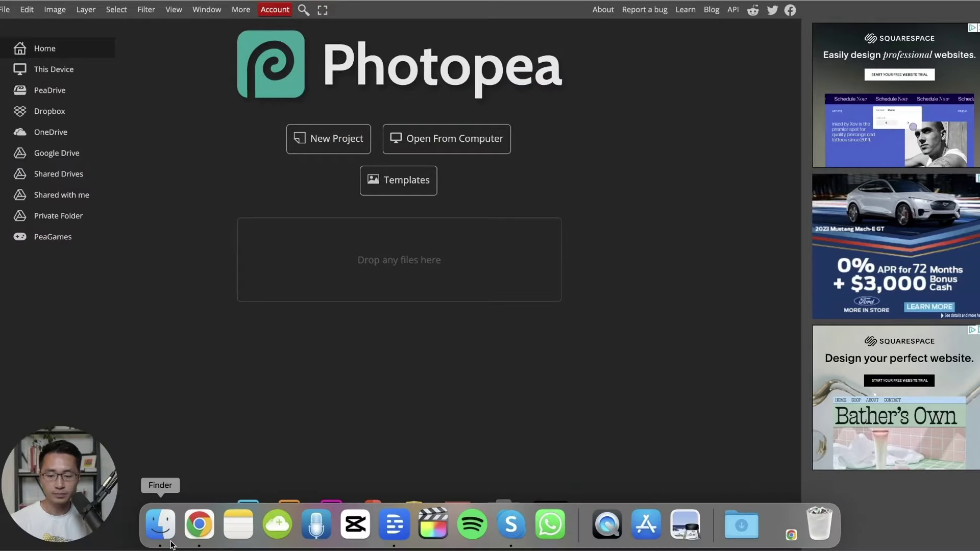
# Bring Scalable-Tshirt-Fragments.psd from the Finder folder into Photopea to open it.
pyautogui.click(164, 520)
pyautogui.moveTo(541, 96); pyautogui.dragTo(204, 245)
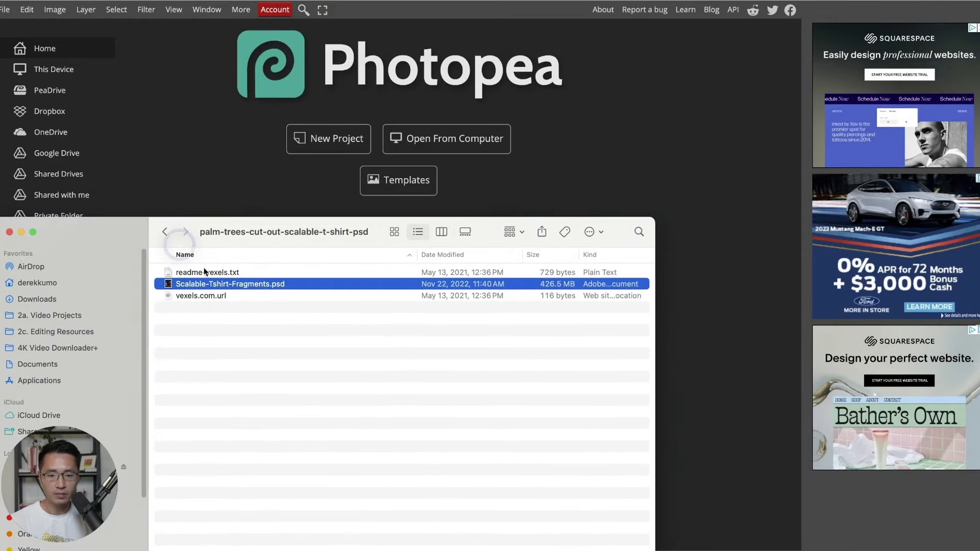
pyautogui.moveTo(213, 287); pyautogui.dragTo(326, 180)
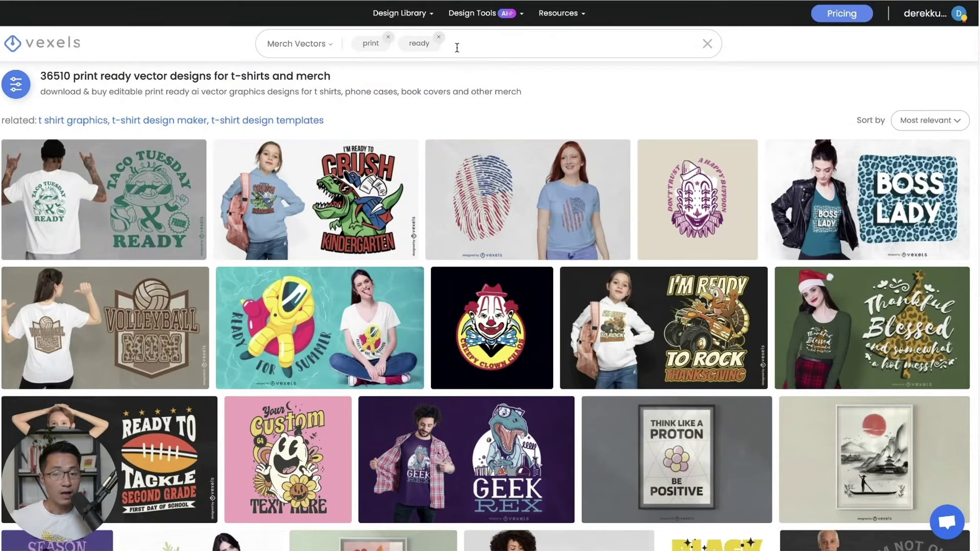
# Look through the print ready vector designs on Vexels and the categories of its Design Library.
pyautogui.moveTo(396, 20)
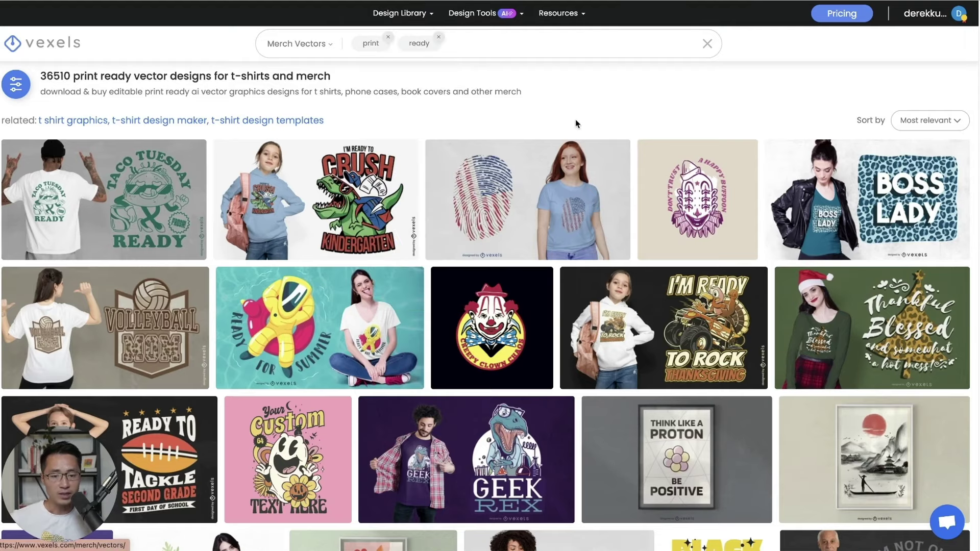
pyautogui.scroll(-5, 581, 130)
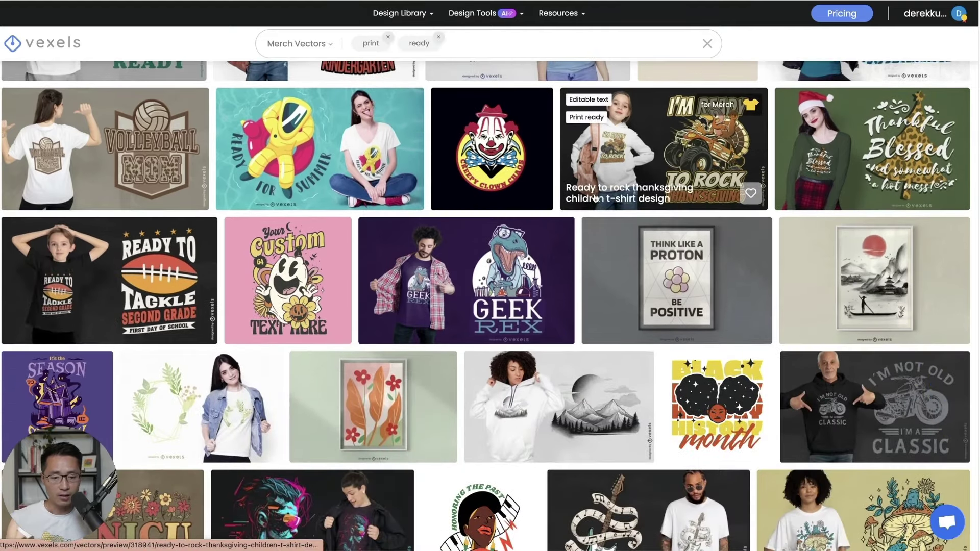
pyautogui.scroll(5, 595, 198)
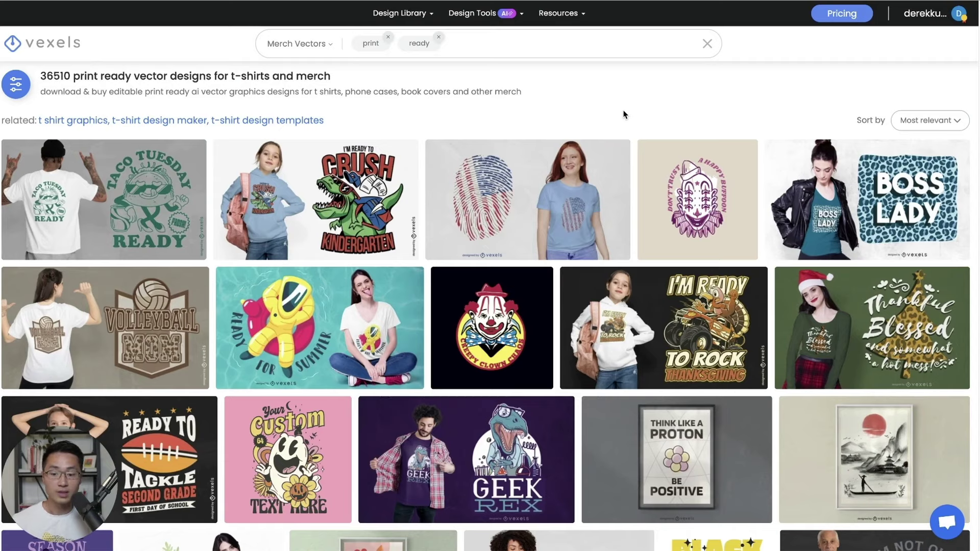
pyautogui.scroll(-7, 624, 114)
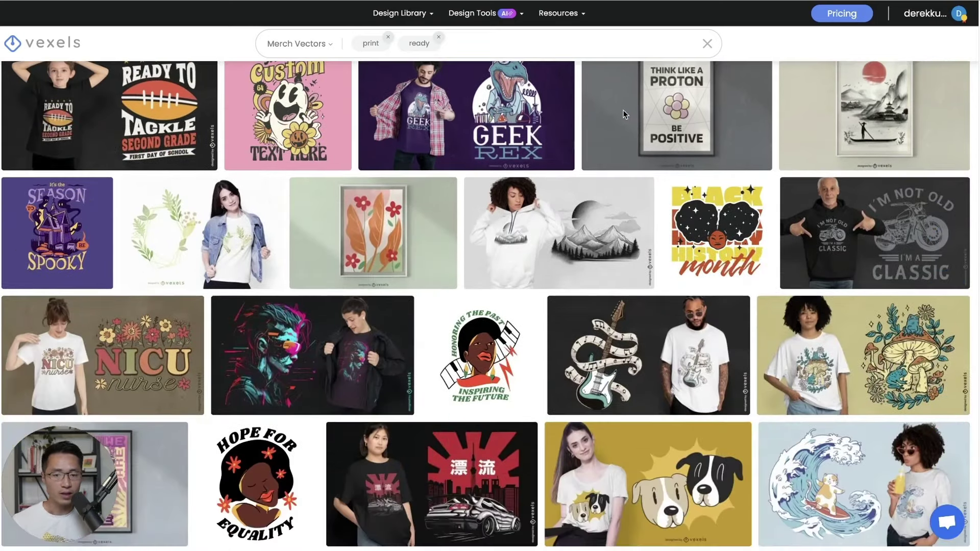
pyautogui.moveTo(415, 25)
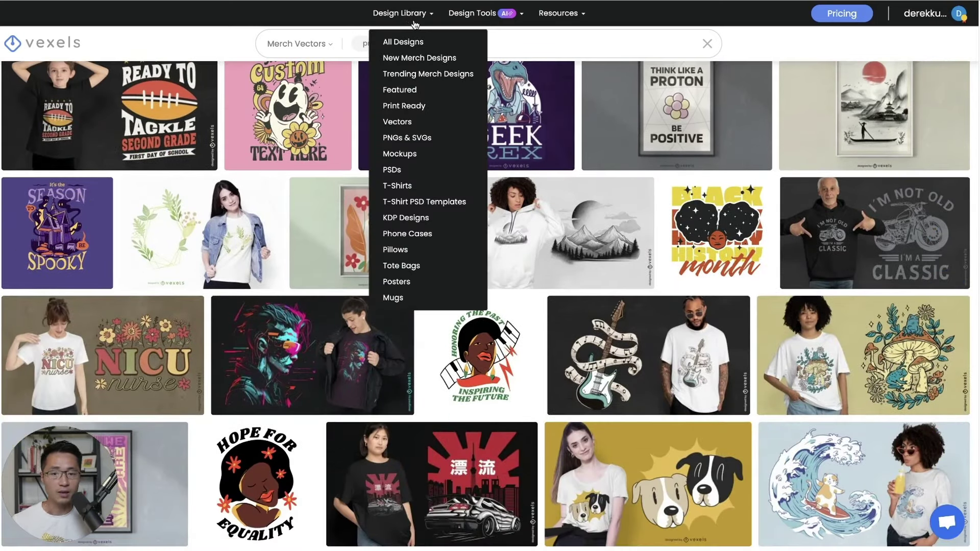
pyautogui.moveTo(451, 20)
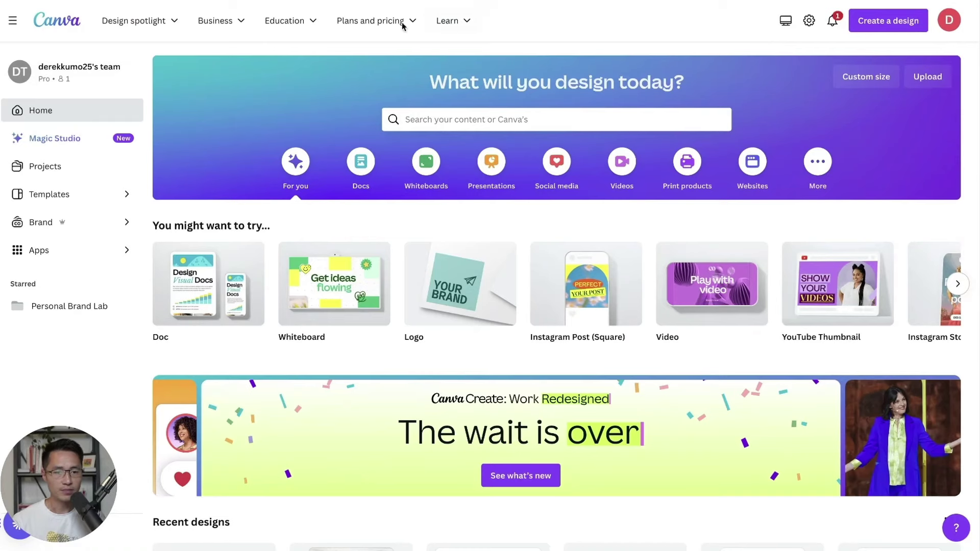
# Create a new custom-size Canva design 4500 px wide and 1500 px high.
pyautogui.click(888, 22)
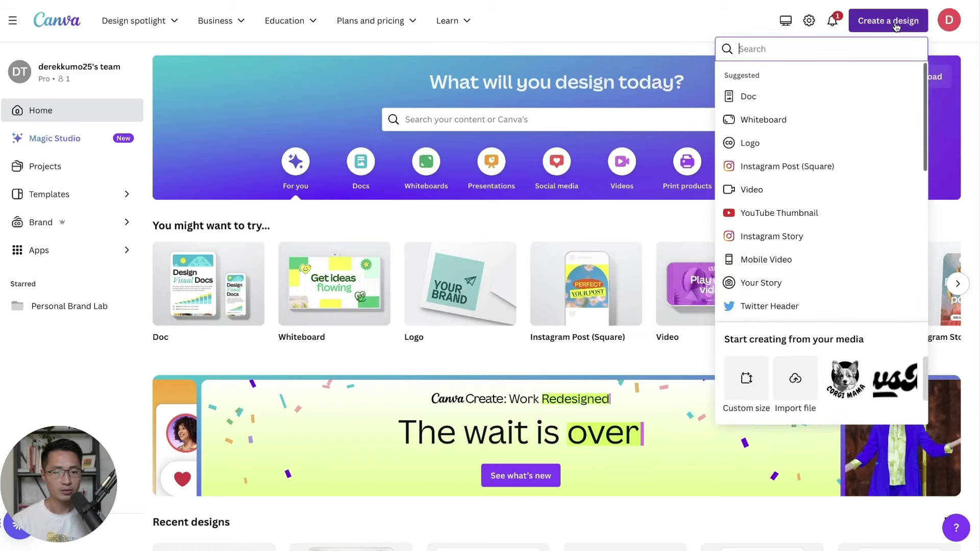
pyautogui.click(746, 378)
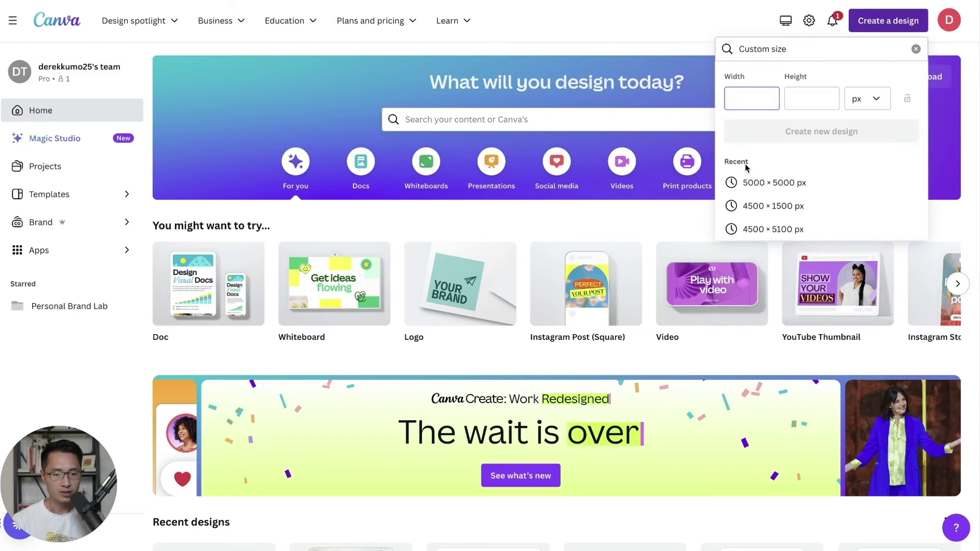
pyautogui.write('455')
pyautogui.press('BackSpace')
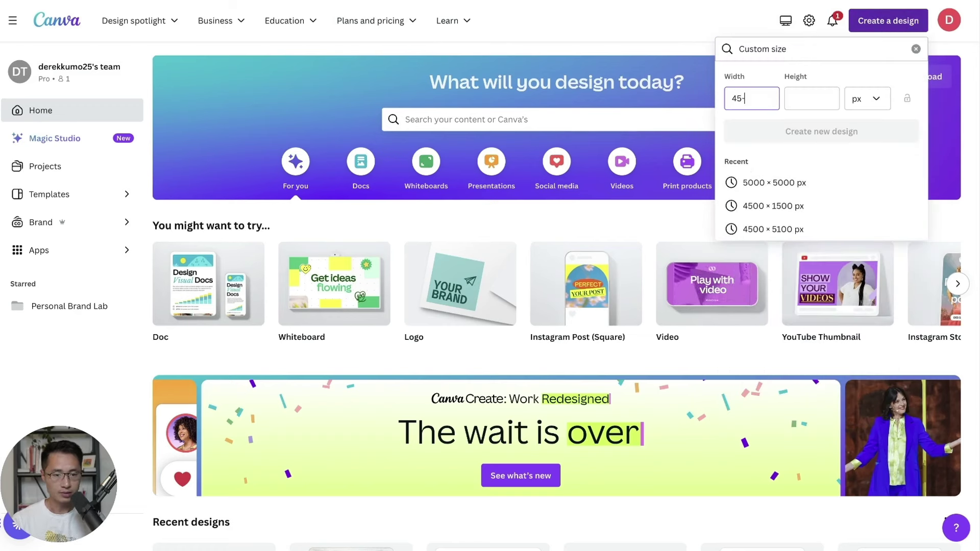
pyautogui.write('00')
pyautogui.press('Tab')
pyautogui.write('1500')
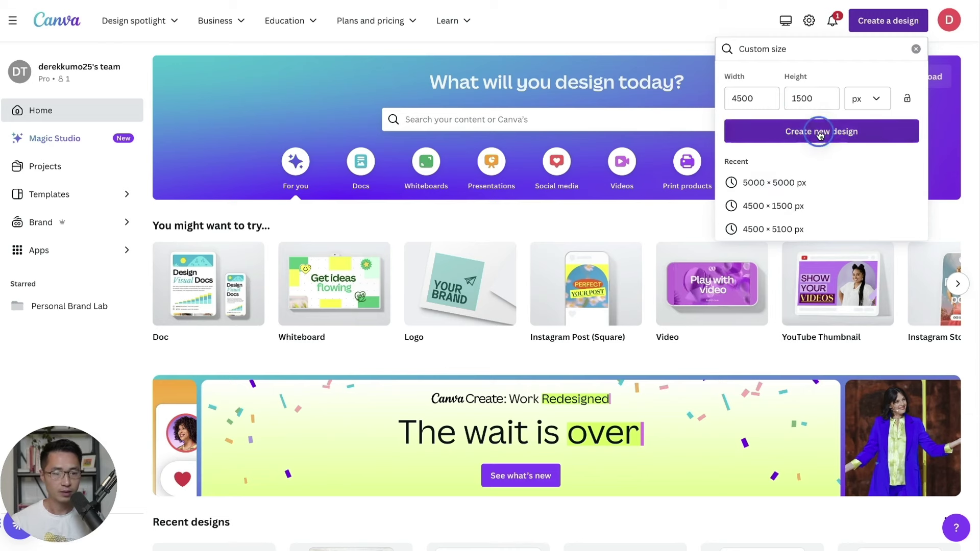
pyautogui.click(820, 132)
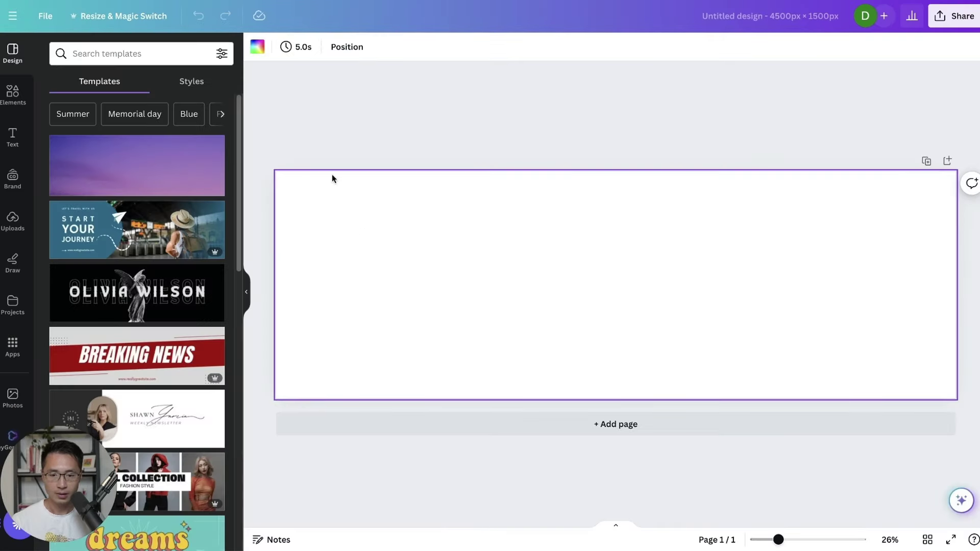
# Search the banner templates for "clothing brand" and look through the results.
pyautogui.click(147, 55)
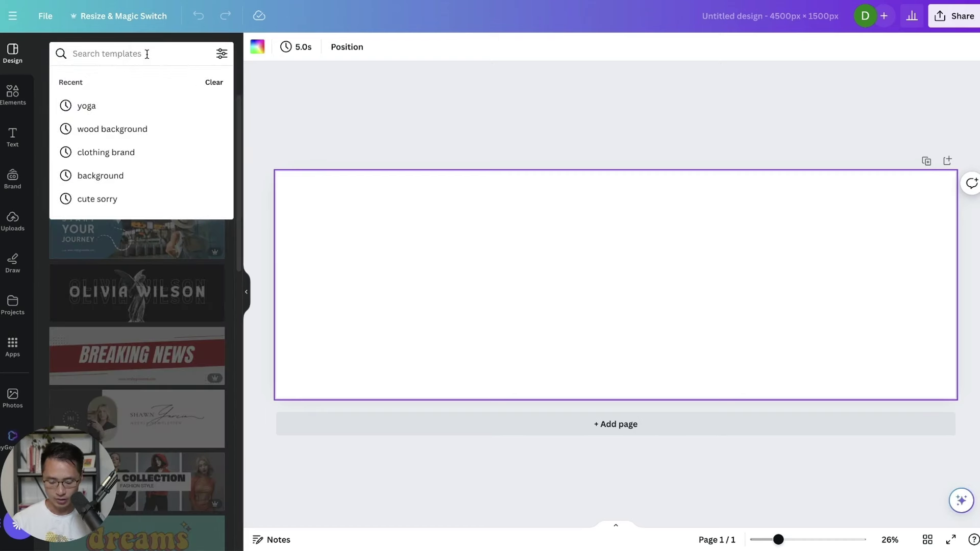
pyautogui.write('clothing')
pyautogui.press('Return')
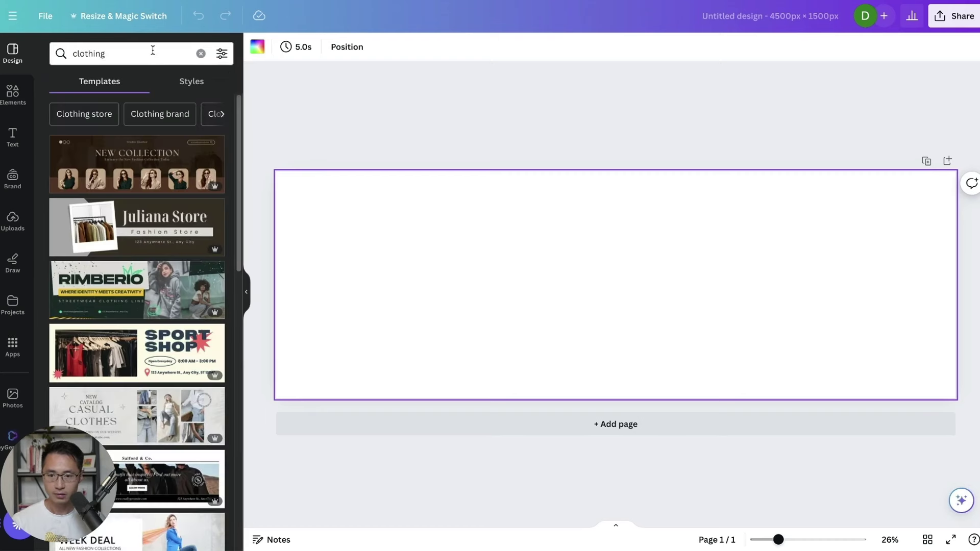
pyautogui.click(153, 54)
pyautogui.write('brand')
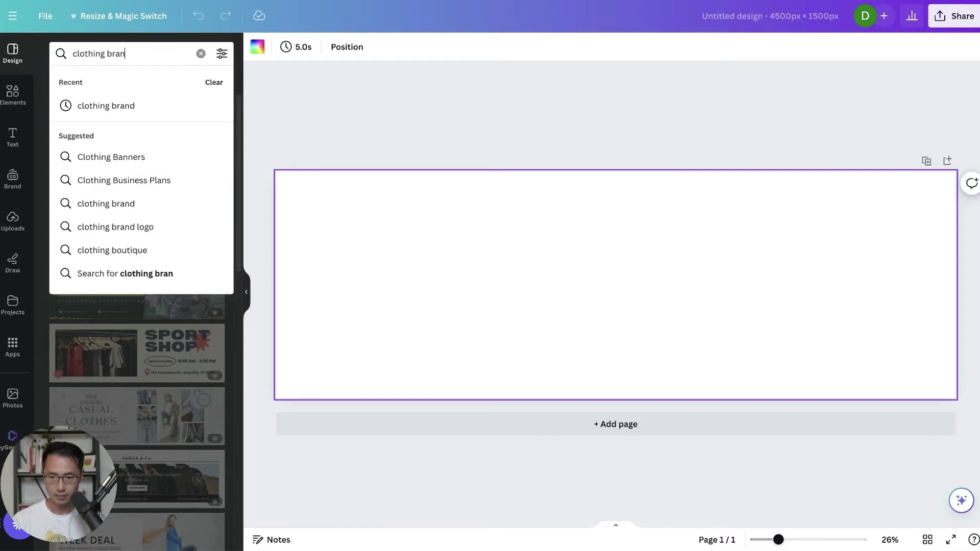
pyautogui.press('Return')
pyautogui.scroll(-1, 171, 235)
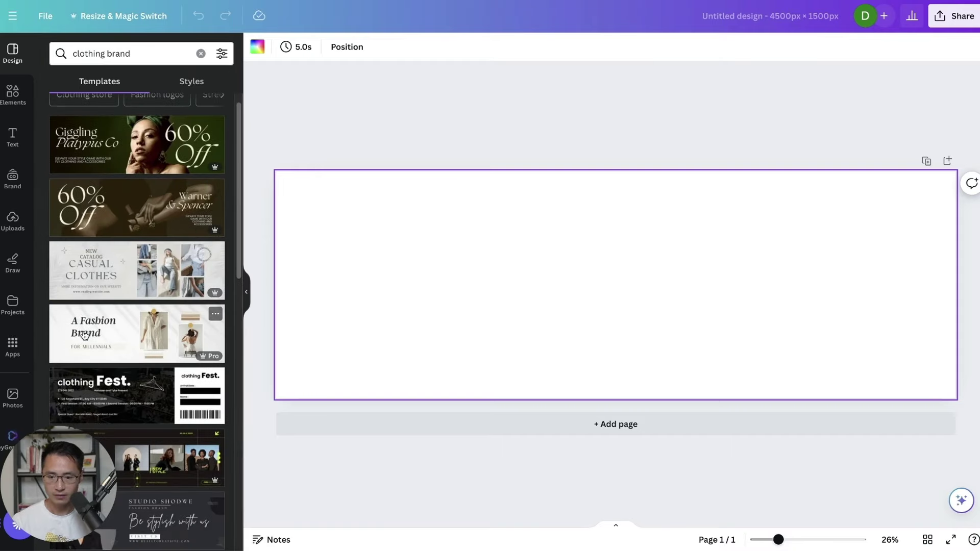
# Apply the "A Fashion Brand" template and delete its text and pictures so only the shadowed white background stays.
pyautogui.click(101, 329)
pyautogui.moveTo(903, 282); pyautogui.dragTo(376, 357)
pyautogui.press('Delete')
pyautogui.moveTo(882, 298); pyautogui.dragTo(649, 188)
pyautogui.press('Delete')
# Add the Blonde-alternative girl t-shirt mockup PNG from the POD example folder and place it on the banner's left half.
pyautogui.press('super+Tab')
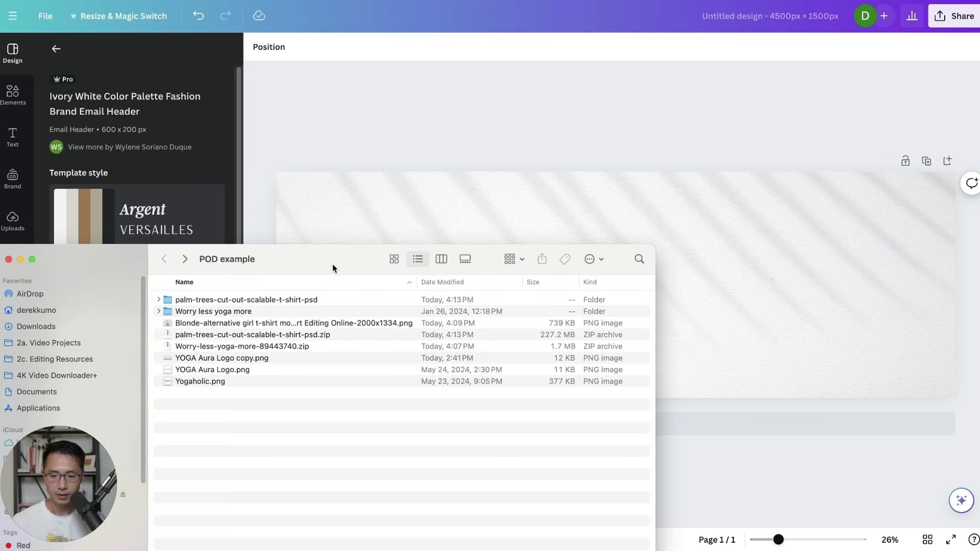
pyautogui.click(252, 415)
pyautogui.moveTo(260, 323); pyautogui.dragTo(415, 219)
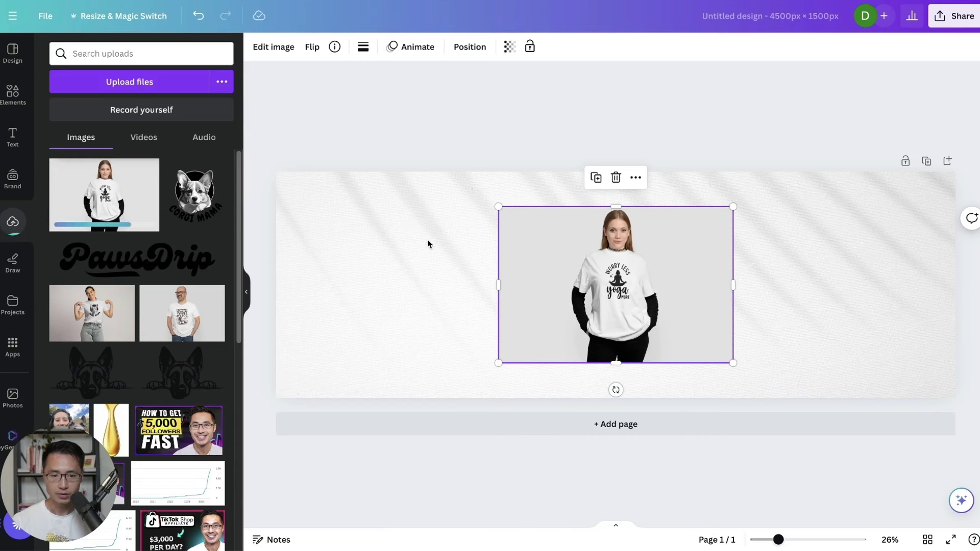
pyautogui.moveTo(598, 317); pyautogui.dragTo(471, 315)
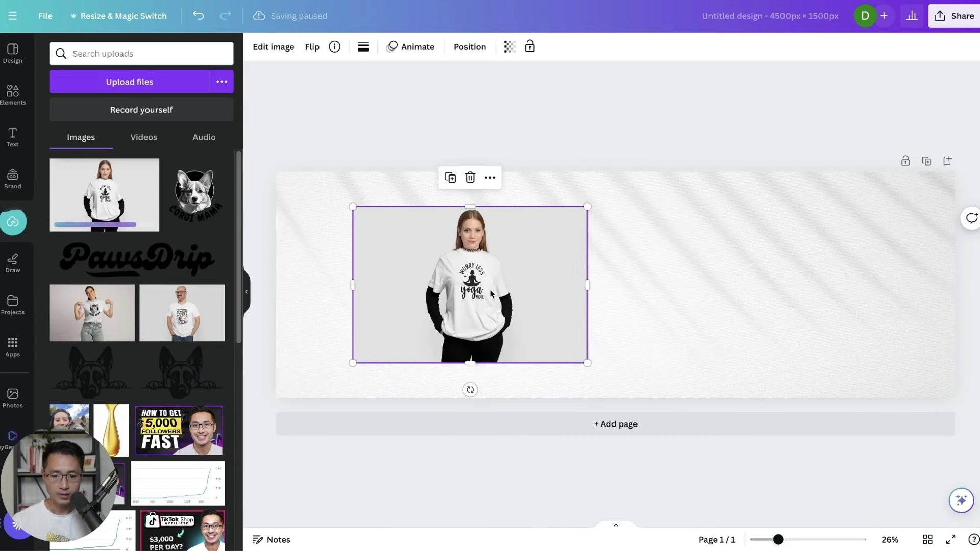
pyautogui.moveTo(511, 287); pyautogui.dragTo(483, 301)
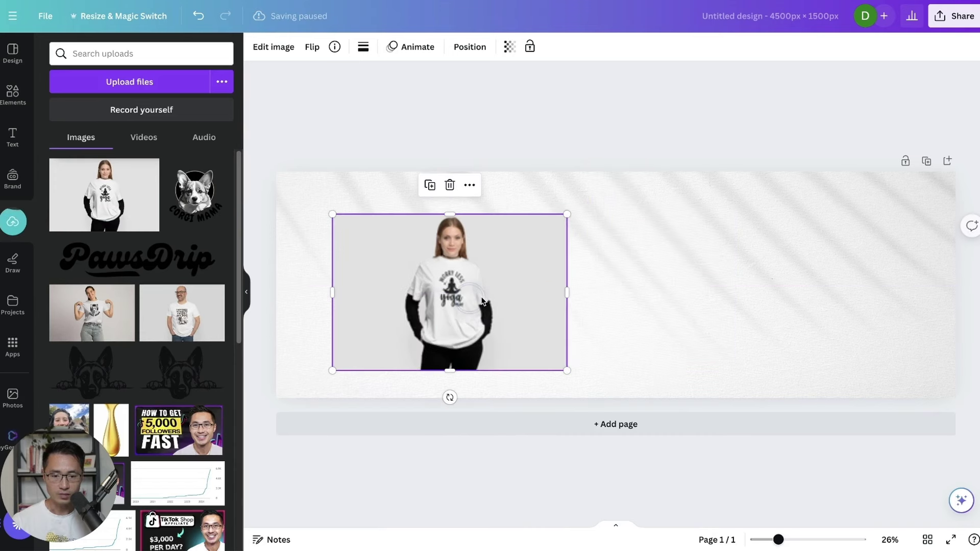
# Remove the mockup photo's background, then enlarge the model and reposition her on the left part of the banner.
pyautogui.click(272, 48)
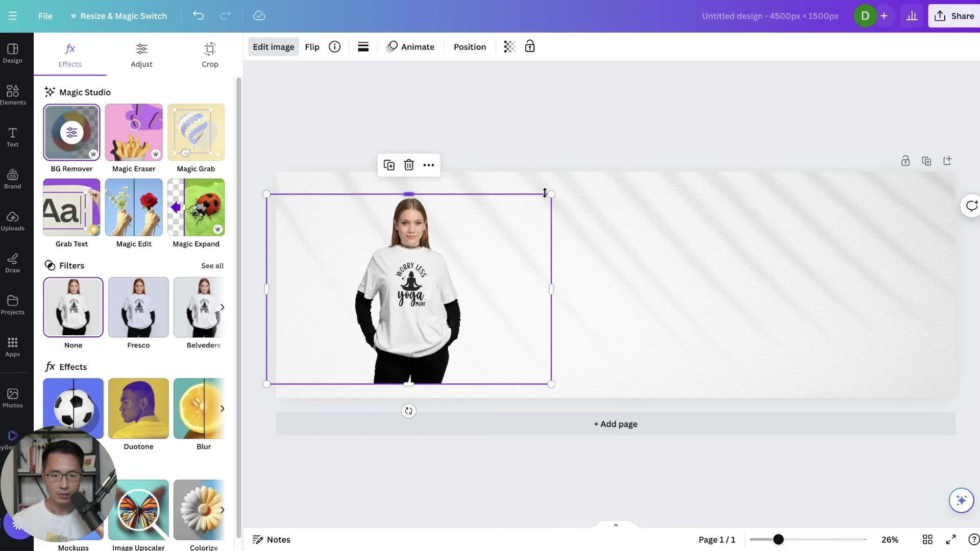
pyautogui.moveTo(545, 192); pyautogui.dragTo(588, 174)
pyautogui.moveTo(508, 248)
pyautogui.mouseDown()
pyautogui.moveTo(497, 268)
pyautogui.moveTo(497, 258)
pyautogui.mouseUp()
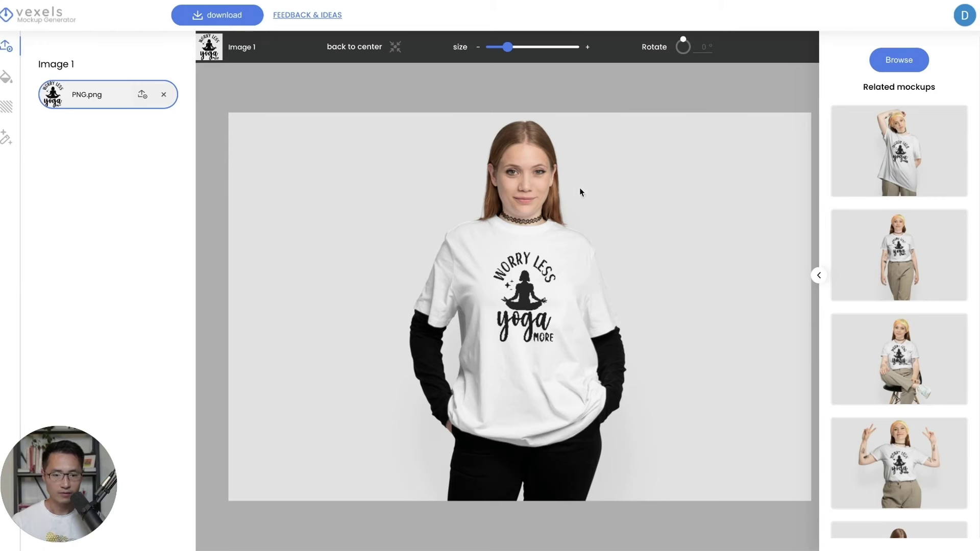
# Browse the Vexels t-shirt mockups and open the one of the Hispanic male model doing hand gestures.
pyautogui.click(918, 61)
pyautogui.scroll(-5, 804, 236)
pyautogui.scroll(-10, 650, 210)
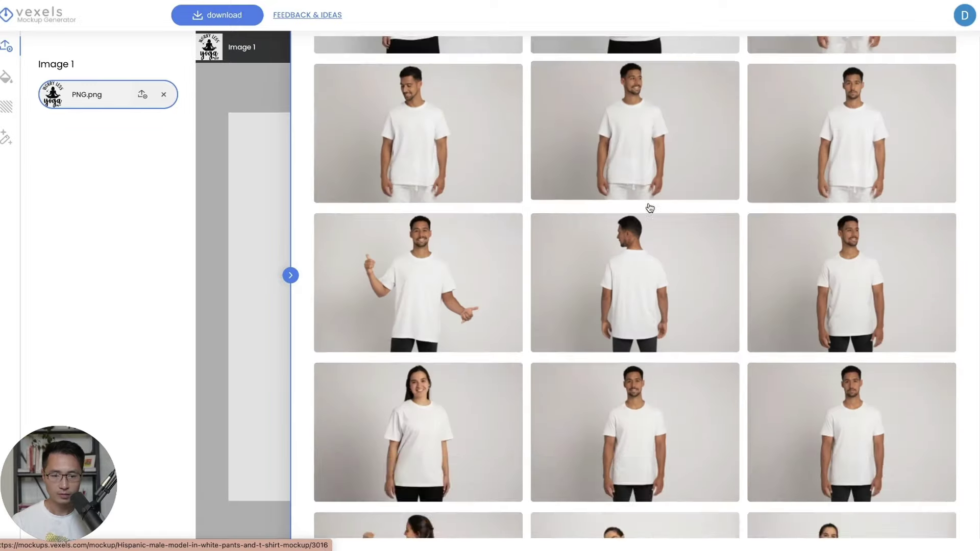
pyautogui.scroll(2, 650, 210)
pyautogui.scroll(-1, 656, 211)
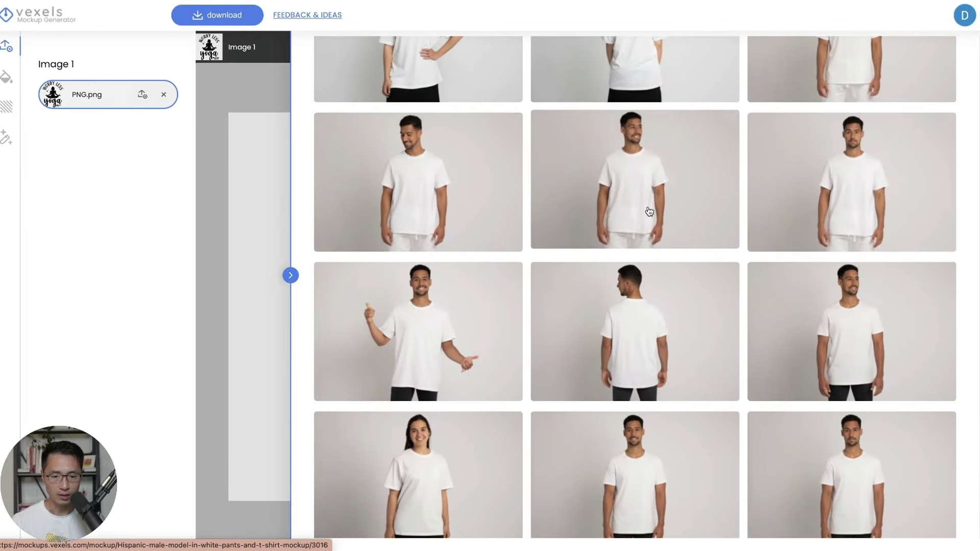
pyautogui.click(475, 293)
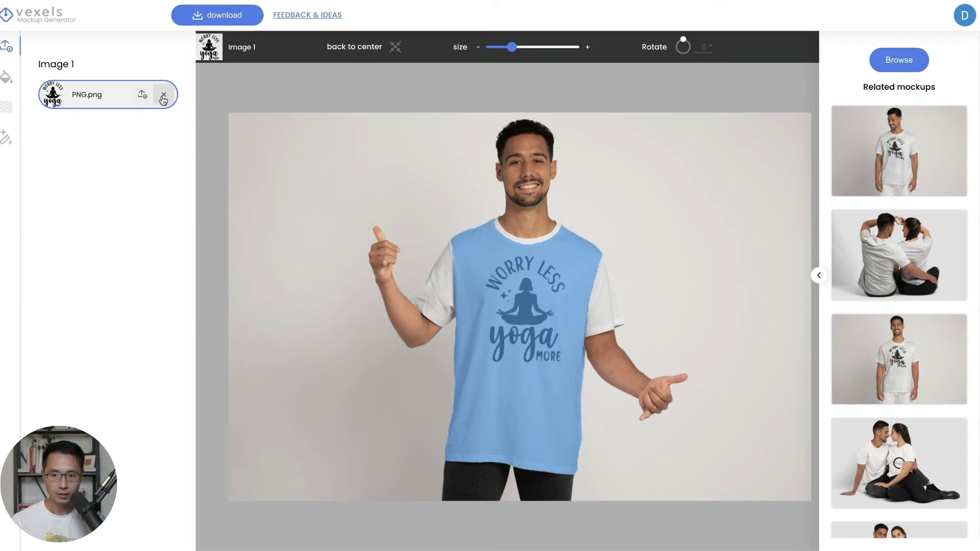
# Replace the mockup's current design with "yoga and coffee are all i need-01.png".
pyautogui.click(163, 98)
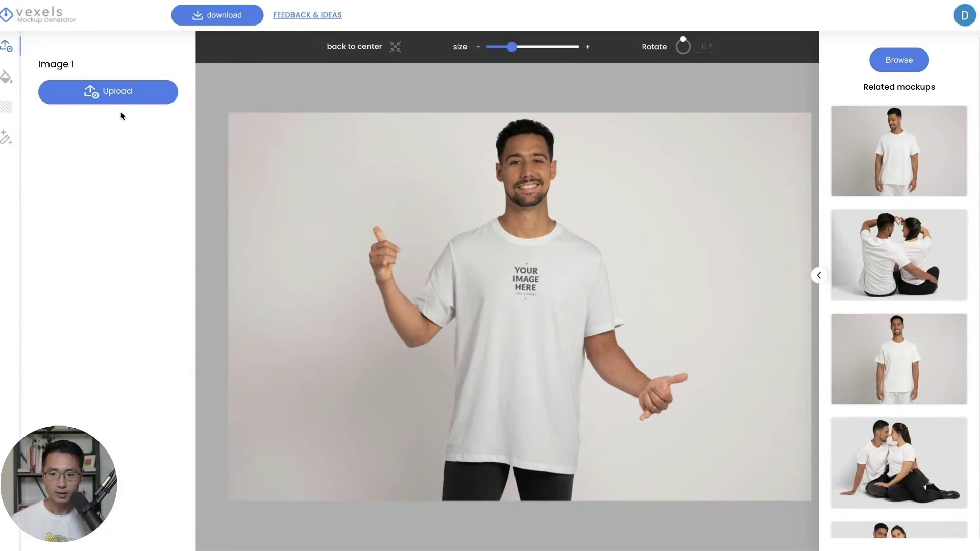
pyautogui.click(107, 92)
pyautogui.doubleClick(384, 93)
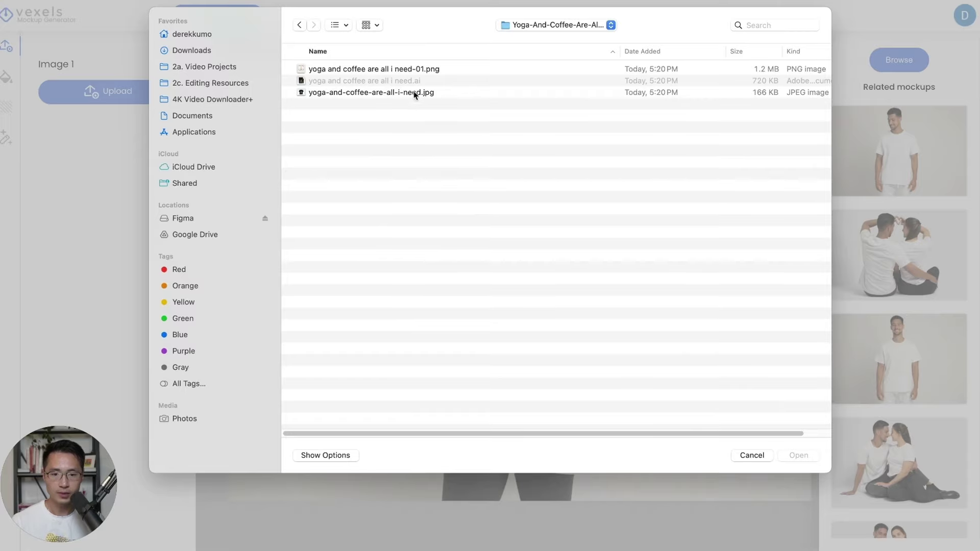
pyautogui.doubleClick(417, 70)
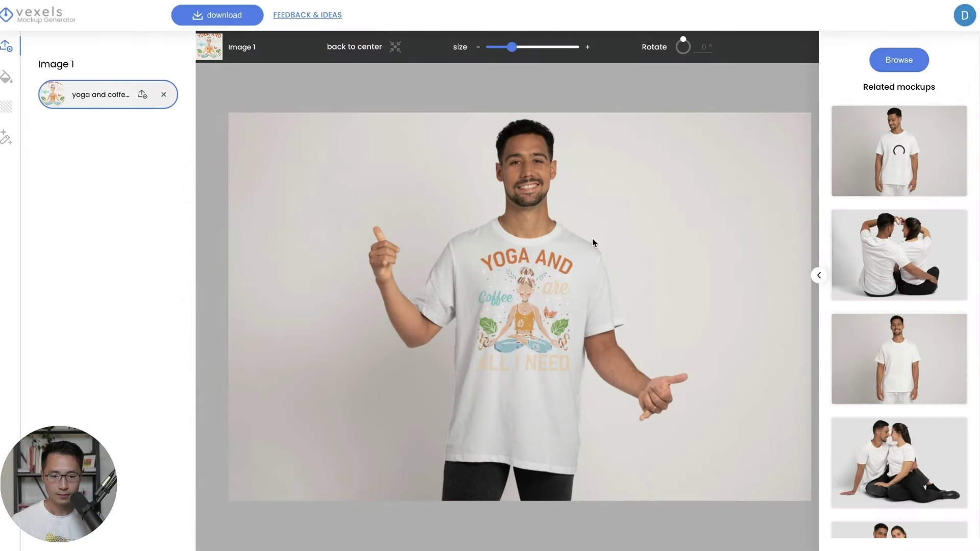
# Make the t-shirt black (#000000) with the design slightly smaller and higher on the chest, and download the mockup.
pyautogui.click(7, 75)
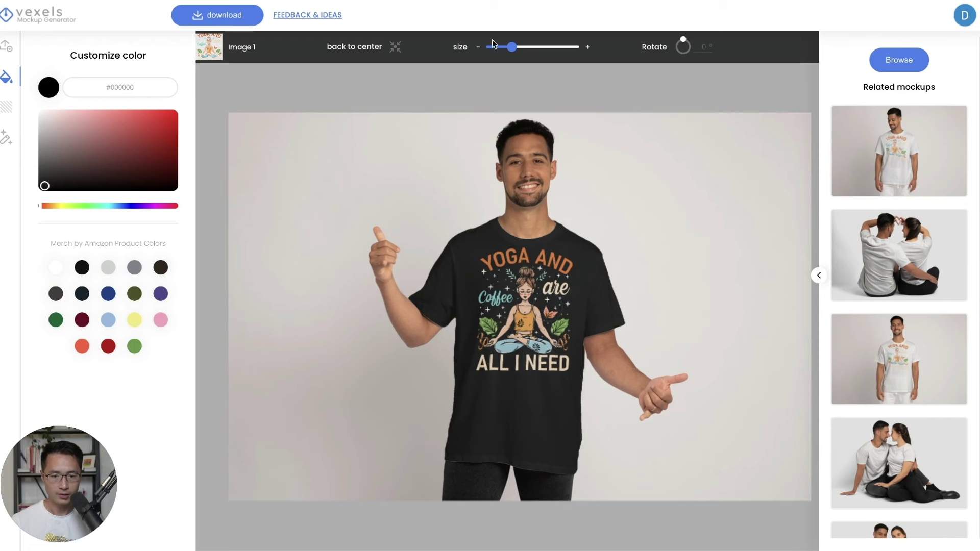
pyautogui.moveTo(508, 50); pyautogui.dragTo(505, 50)
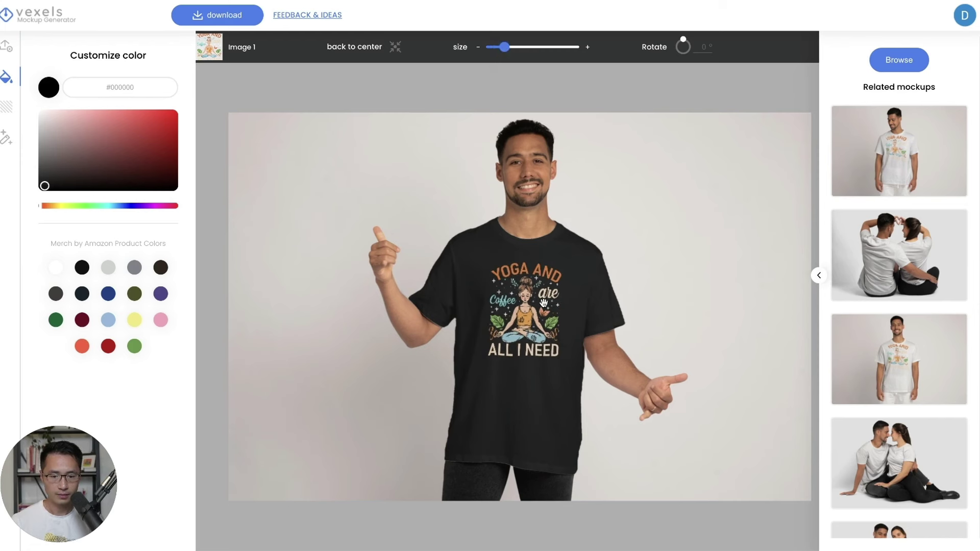
pyautogui.moveTo(544, 302); pyautogui.dragTo(544, 301)
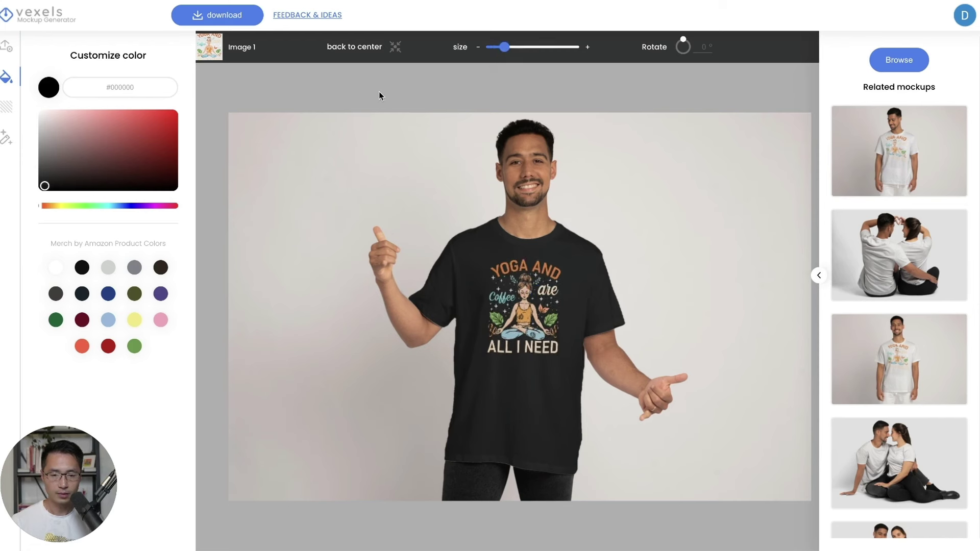
pyautogui.click(224, 15)
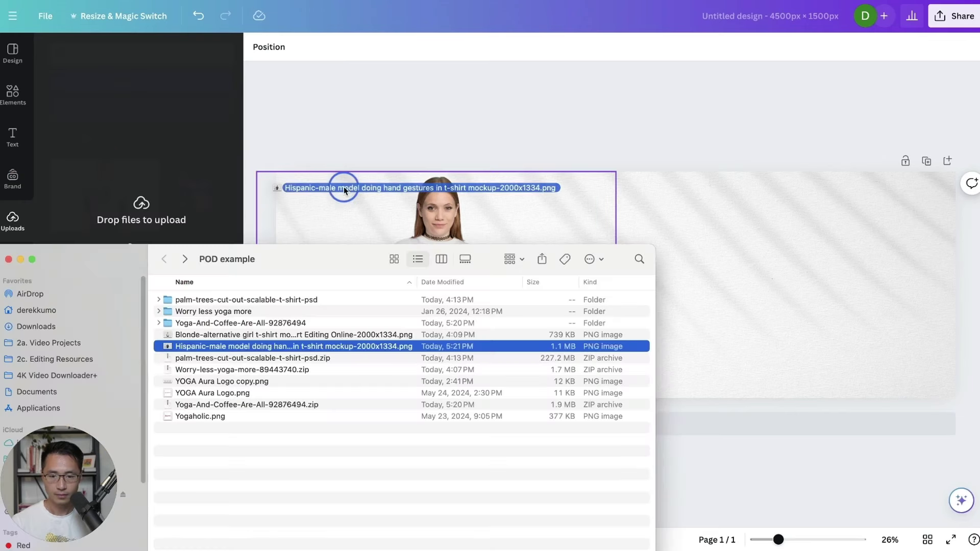
# Add the Hispanic-male model mockup PNG from the POD example folder to the Canva banner and remove its background.
pyautogui.moveTo(342, 124); pyautogui.dragTo(462, 157)
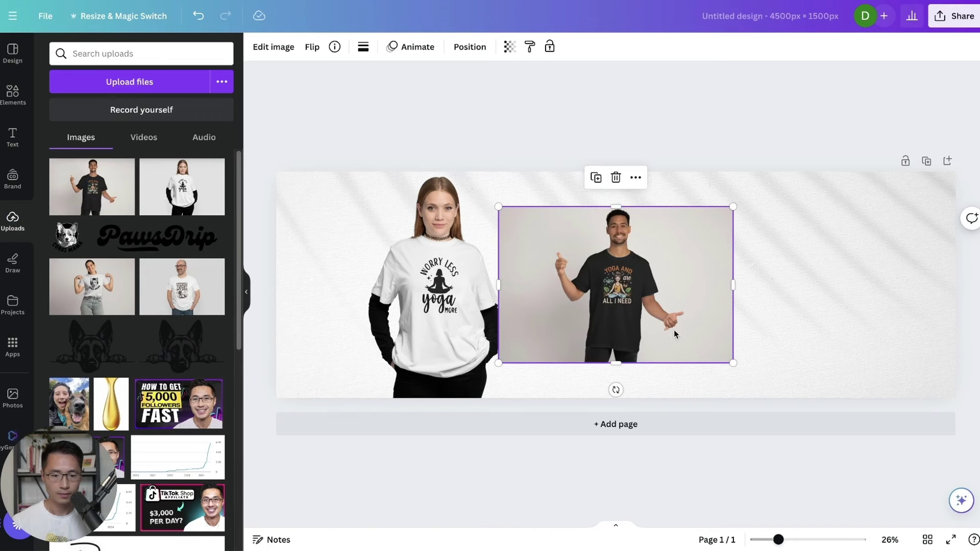
pyautogui.moveTo(645, 304); pyautogui.dragTo(710, 316)
pyautogui.click(273, 47)
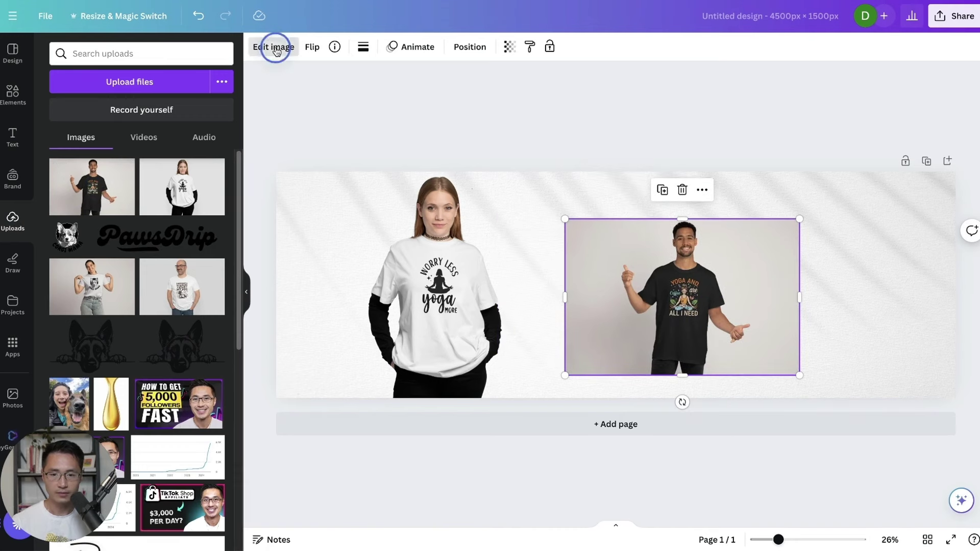
pyautogui.click(72, 132)
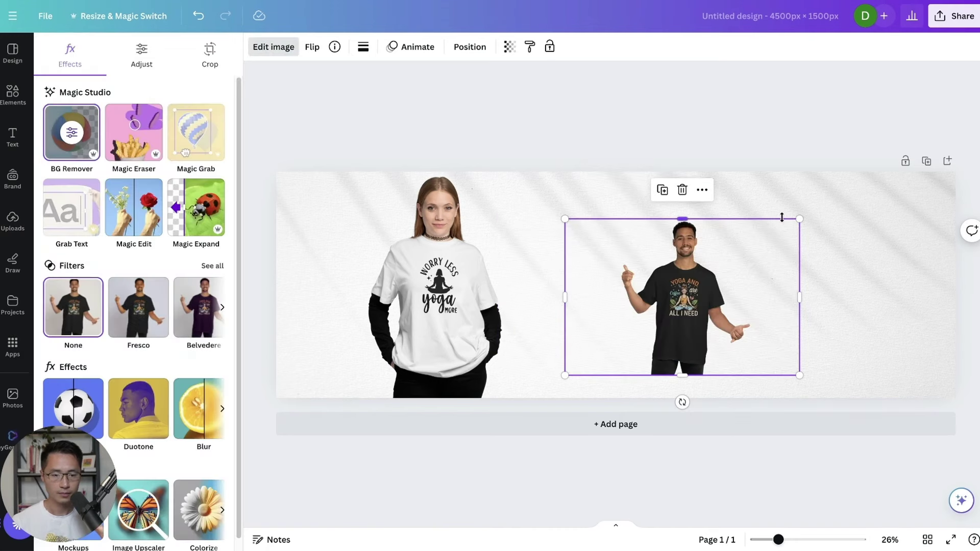
# Enlarge the male model to nearly the banner's full height and place him on the right part of the banner.
pyautogui.moveTo(801, 221); pyautogui.dragTo(979, 114)
pyautogui.moveTo(705, 298); pyautogui.dragTo(468, 356)
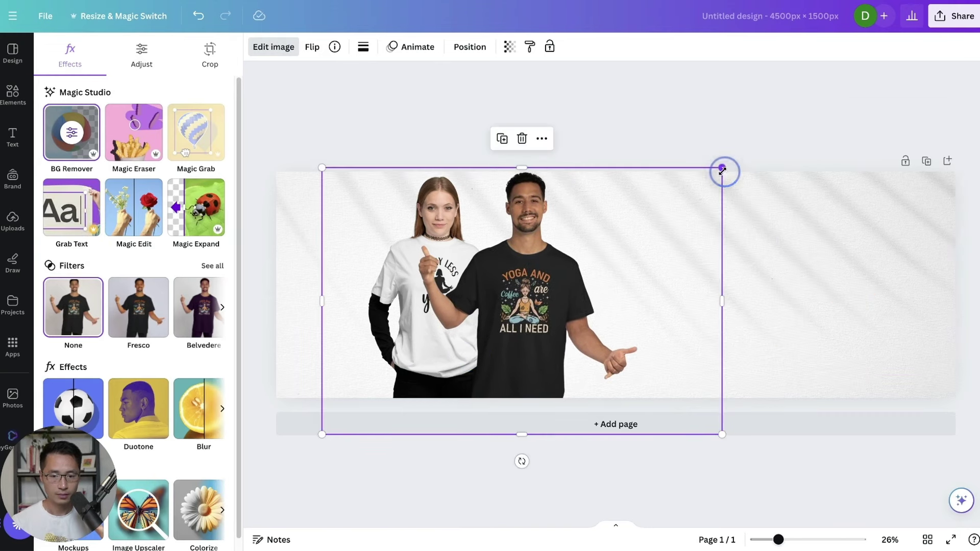
pyautogui.moveTo(538, 327); pyautogui.dragTo(800, 341)
pyautogui.click(720, 114)
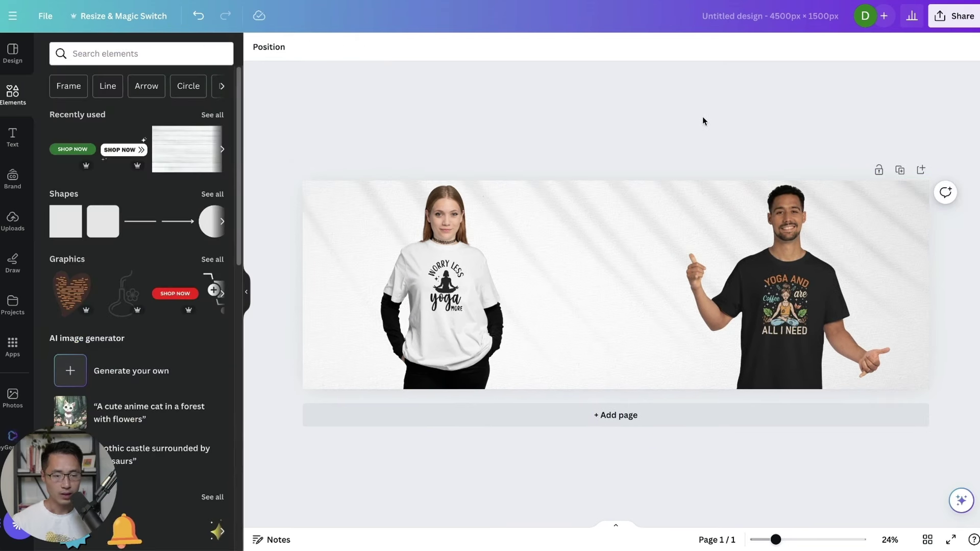
# Download the finished banner as a PNG at 4,500 × 1,500 px.
pyautogui.click(964, 25)
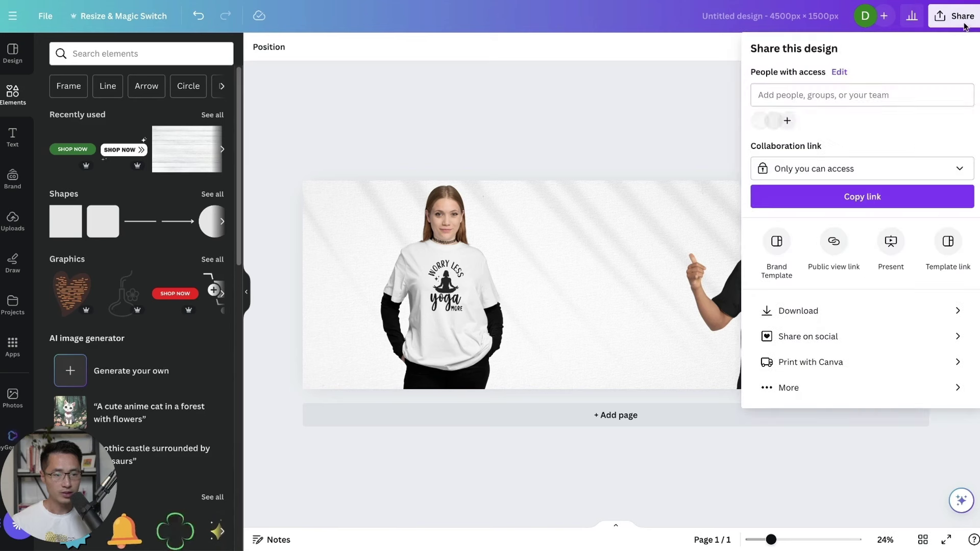
pyautogui.click(838, 310)
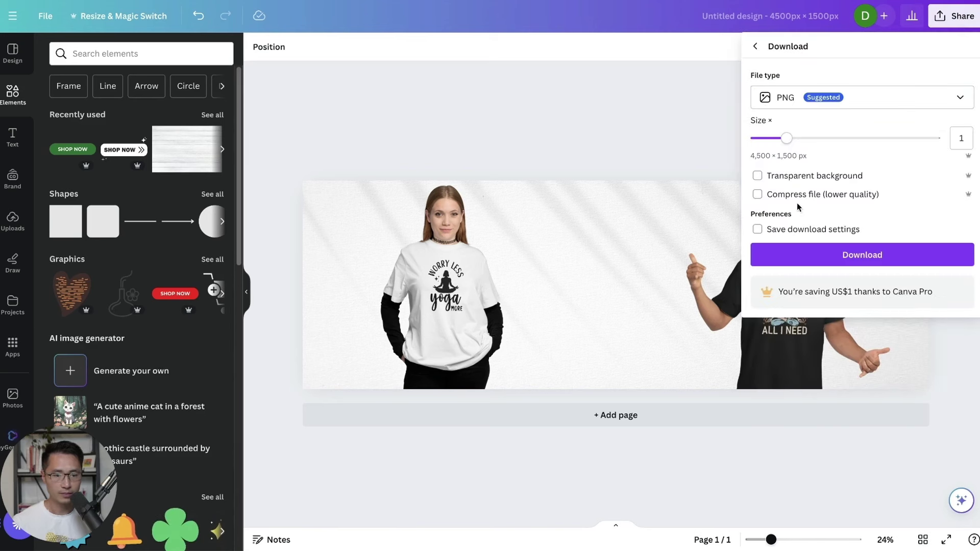
pyautogui.click(814, 257)
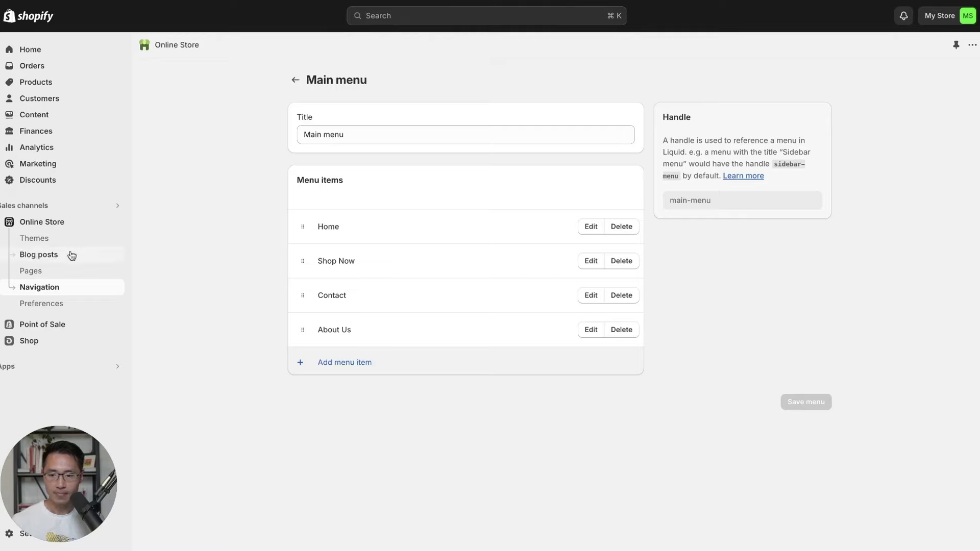
# Switch to the Shopify admin, open the Dawn theme for customizing, and select the home page's Image banner section.
pyautogui.click(52, 222)
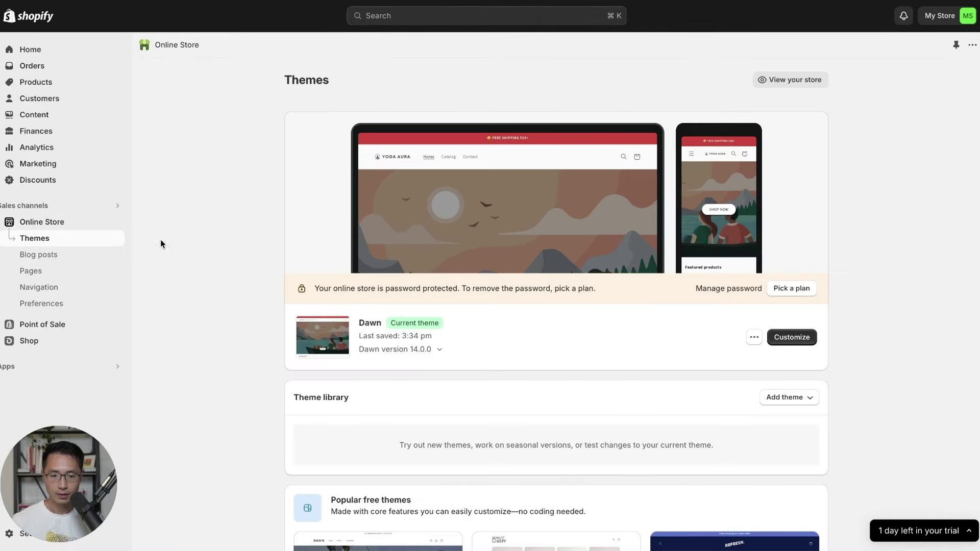
pyautogui.click(792, 337)
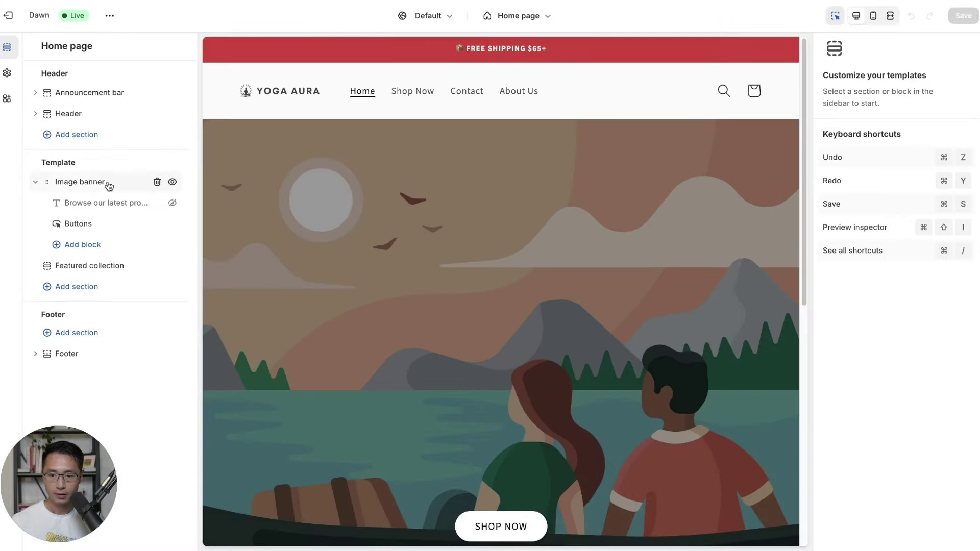
pyautogui.click(108, 183)
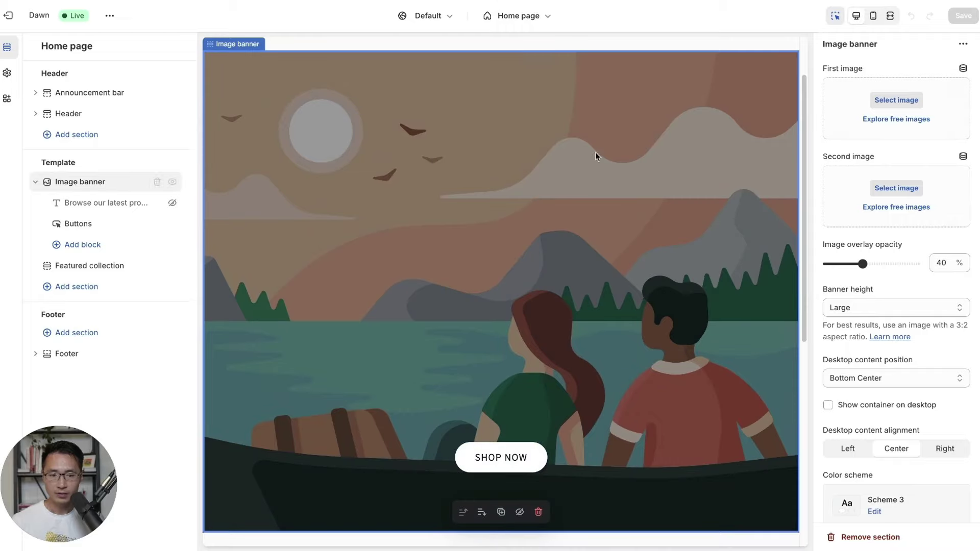
# Upload BANNER.png from the POD example folder and use it as the image banner's first image.
pyautogui.click(889, 106)
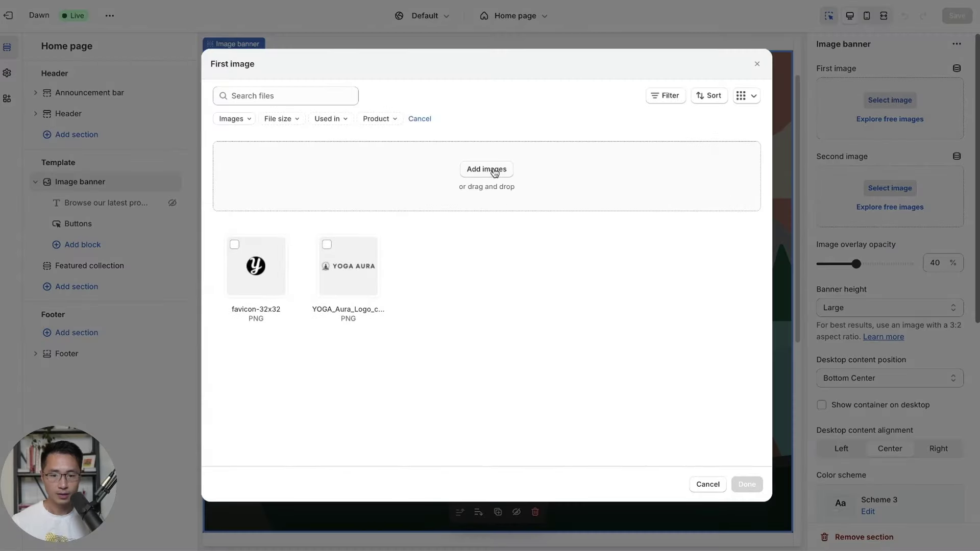
pyautogui.click(494, 170)
pyautogui.click(335, 102)
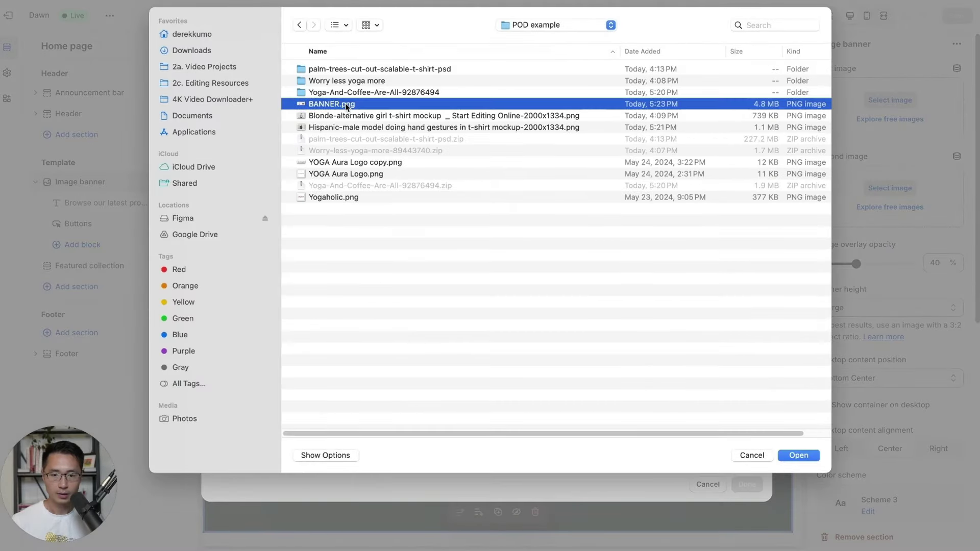
pyautogui.doubleClick(335, 103)
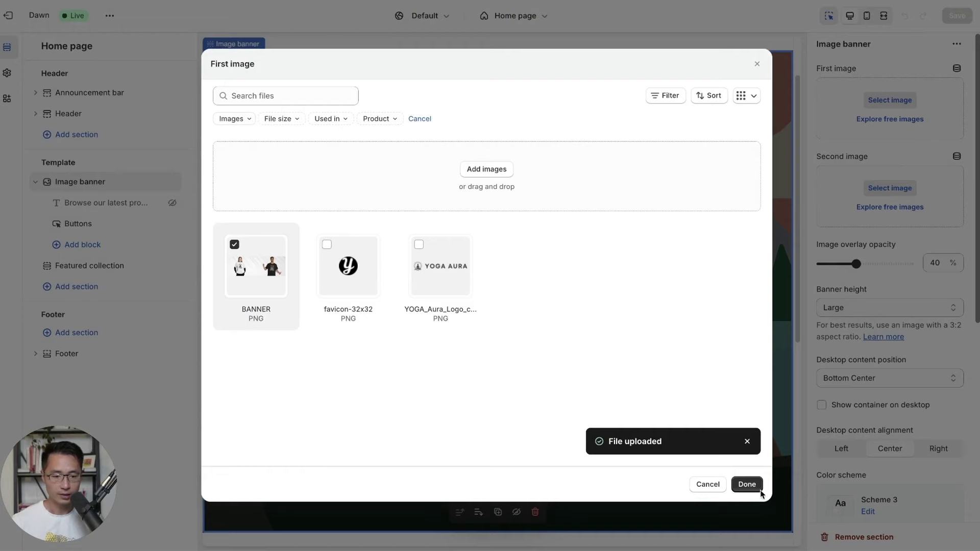
pyautogui.click(760, 491)
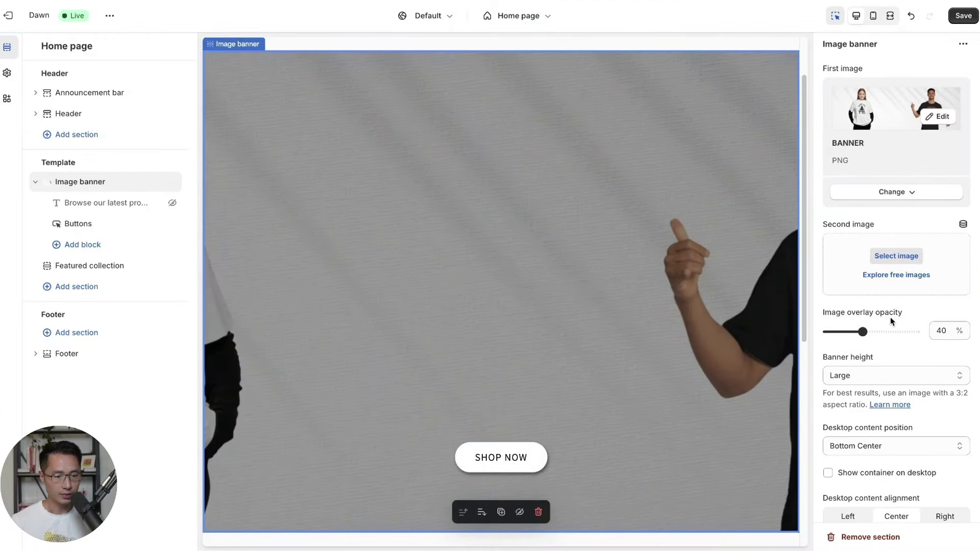
# Set the banner's image overlay opacity to 0% and its height to "Adapt to first image".
pyautogui.scroll(-1, 892, 321)
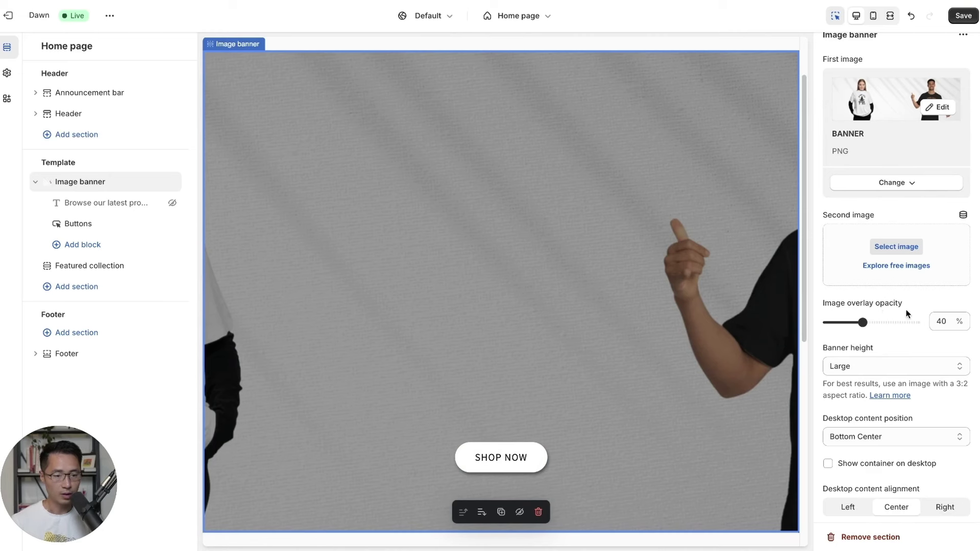
pyautogui.moveTo(870, 326); pyautogui.dragTo(817, 330)
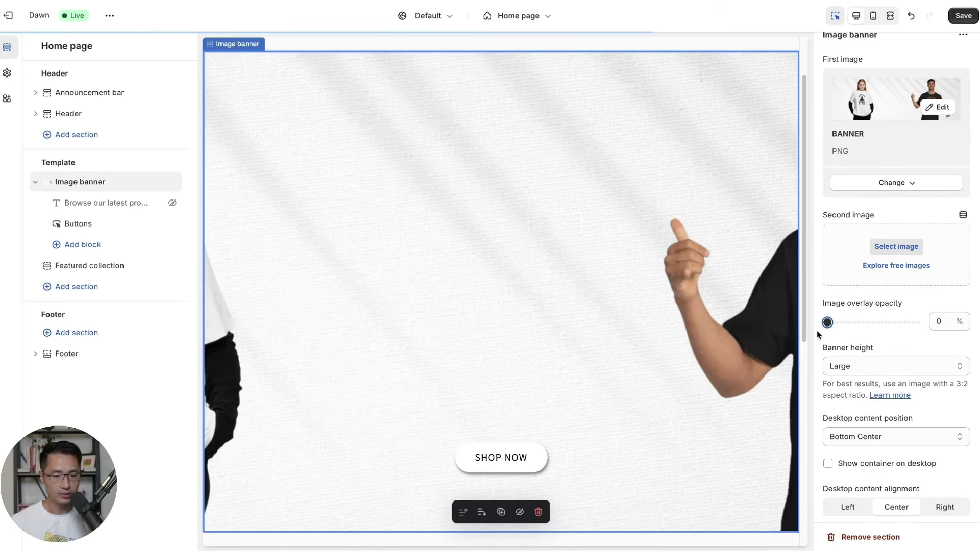
pyautogui.click(858, 365)
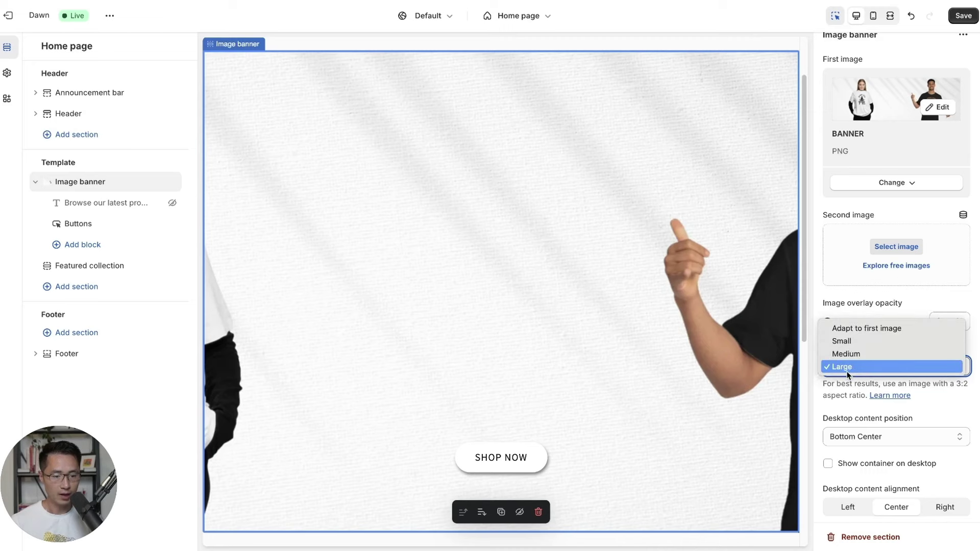
pyautogui.click(839, 332)
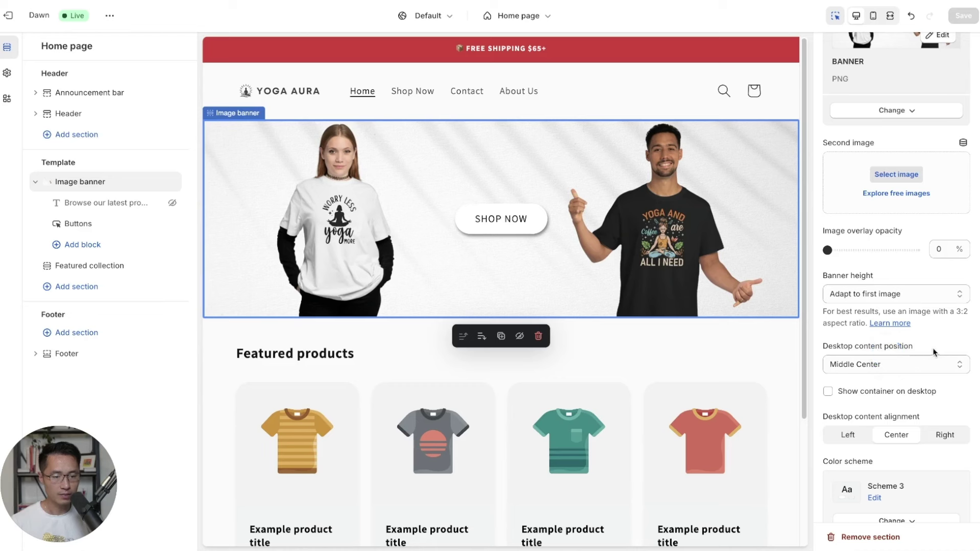
# Set the banner's desktop content position to Top Center and save the theme.
pyautogui.click(859, 367)
pyautogui.click(858, 367)
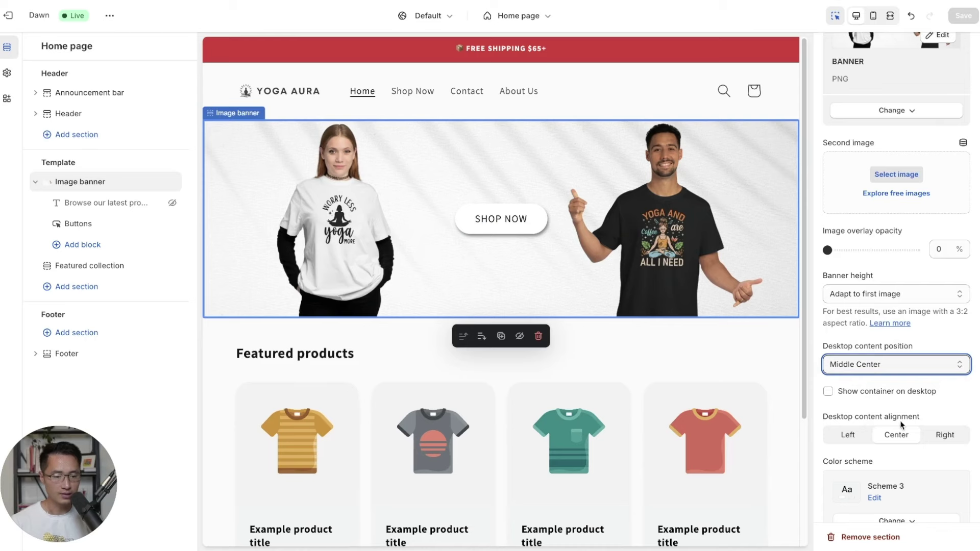
pyautogui.scroll(3, 952, 373)
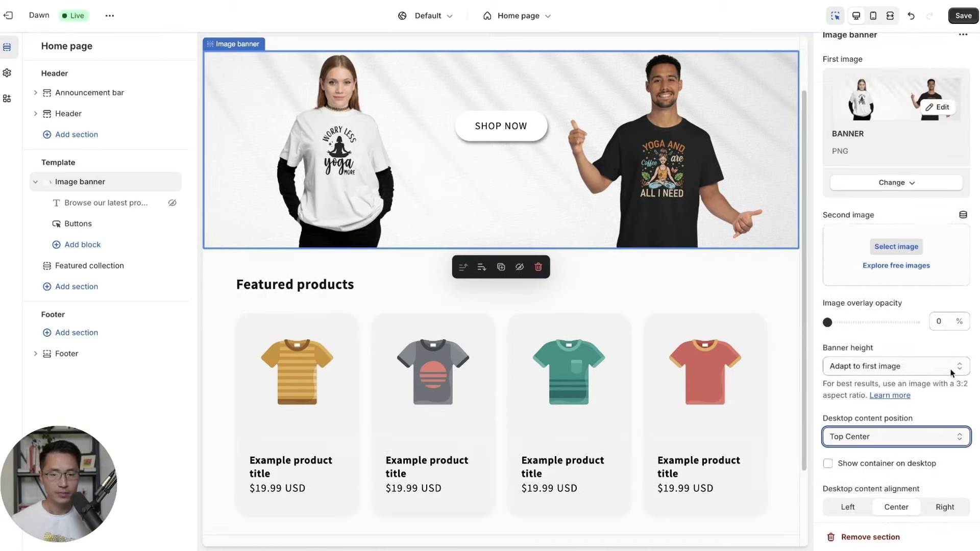
pyautogui.scroll(-7, 952, 373)
pyautogui.scroll(8, 937, 363)
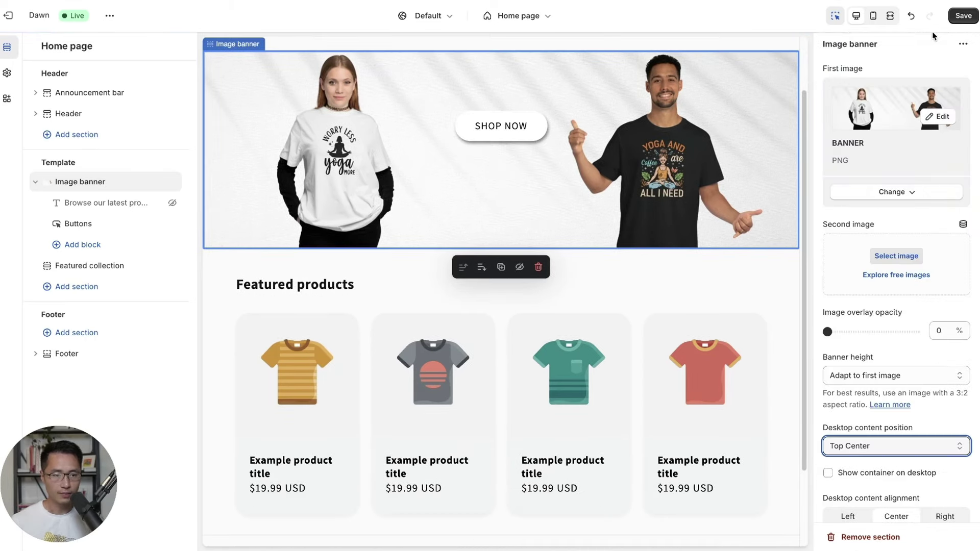
pyautogui.click(964, 16)
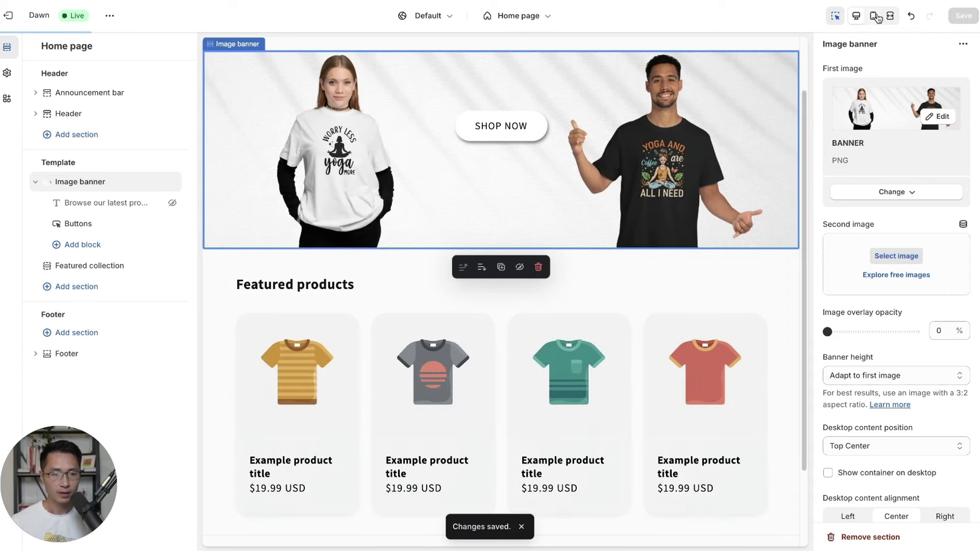
# Check the home page banner in the mobile preview.
pyautogui.click(873, 17)
pyautogui.click(571, 255)
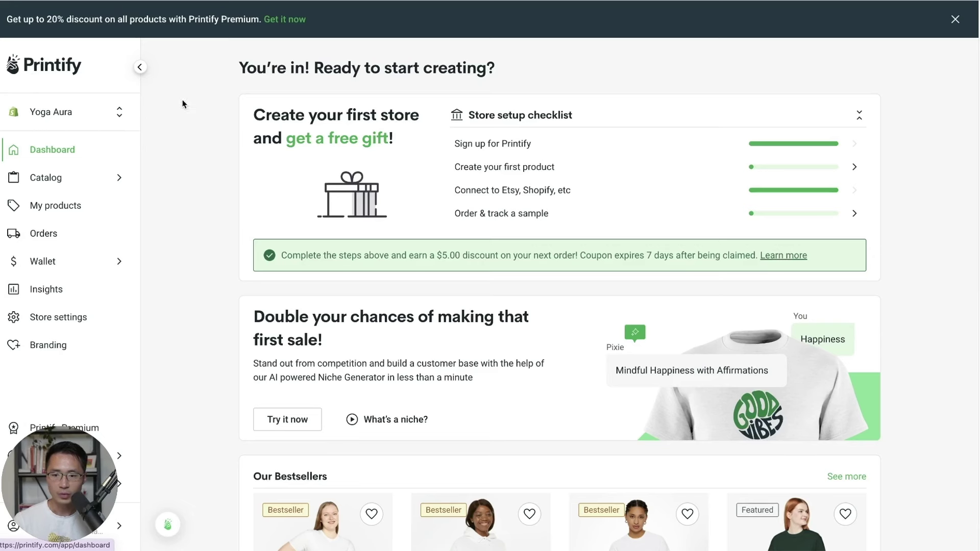
# With the Yoga Aura store selected, open the Bella+Canvas 3001 Unisex Jersey Short Sleeve Tee from the men's T-shirts catalog.
pyautogui.click(57, 115)
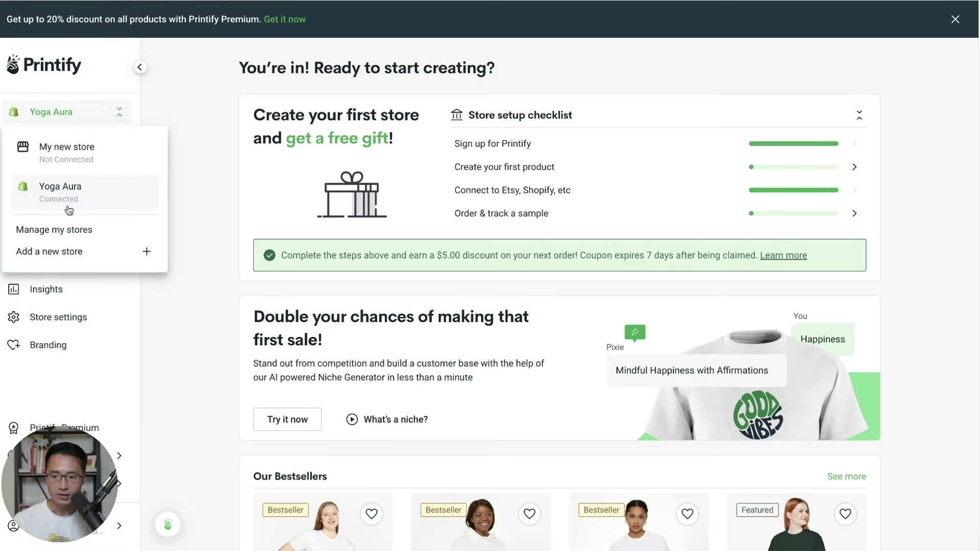
pyautogui.click(113, 210)
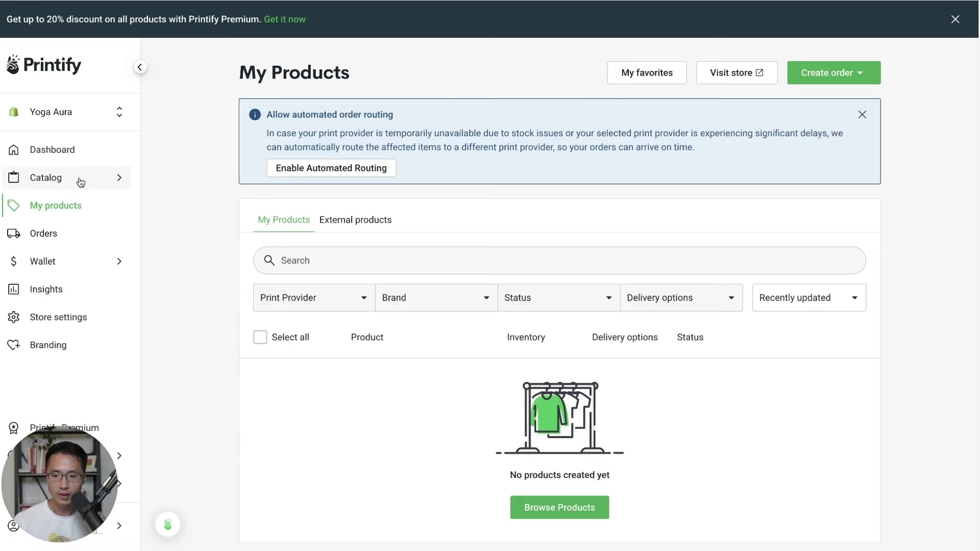
pyautogui.moveTo(79, 180)
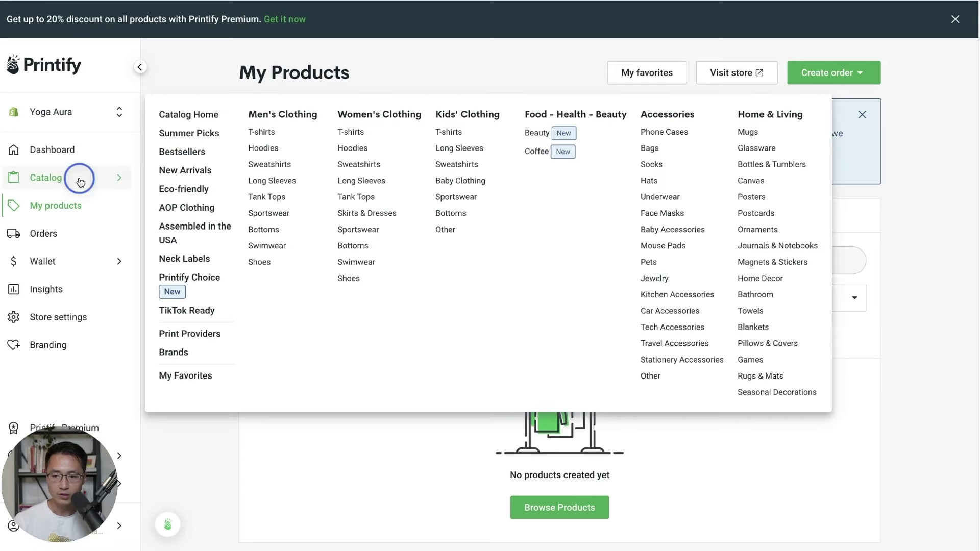
pyautogui.click(269, 134)
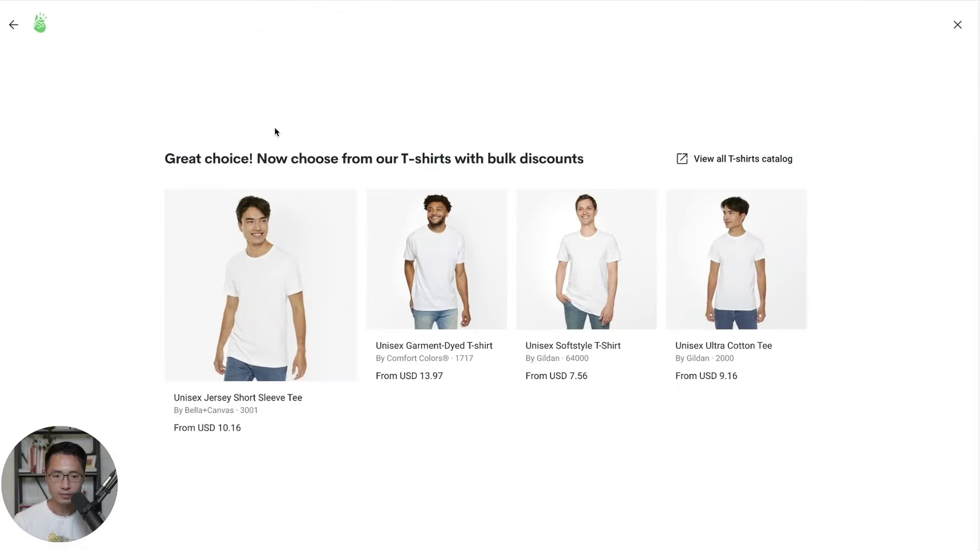
pyautogui.click(956, 26)
pyautogui.scroll(-1, 482, 166)
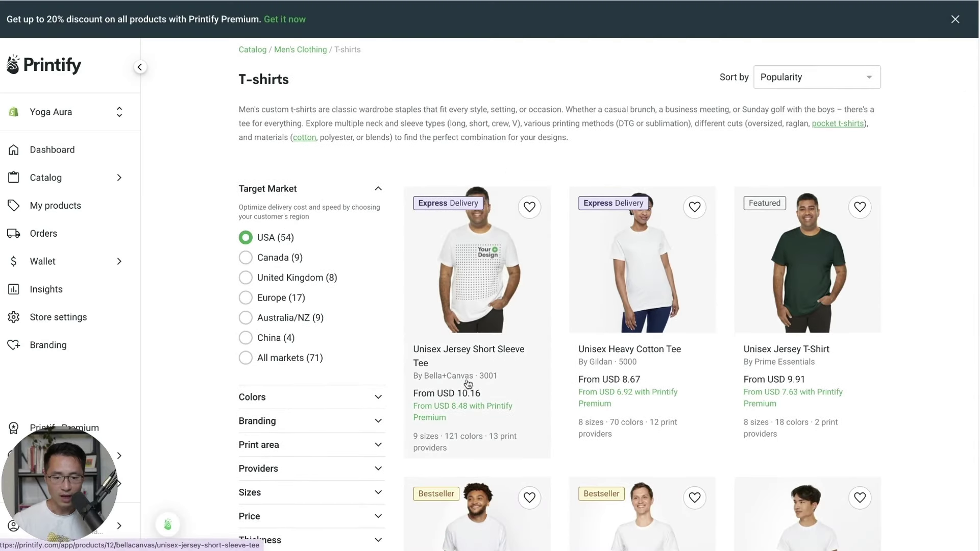
pyautogui.click(486, 294)
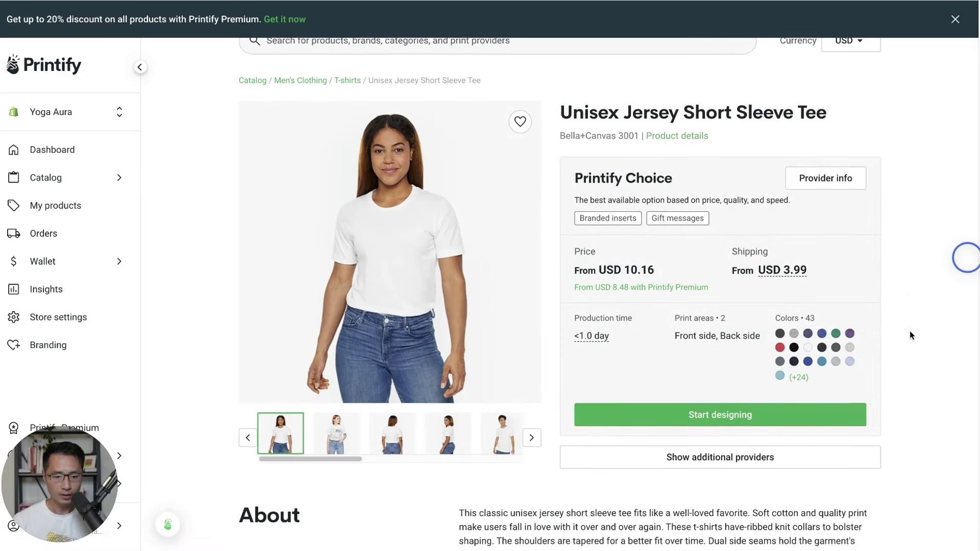
# Show the additional print providers, start designing the tee with Monster Digital, and skip the Product Creator tour.
pyautogui.click(747, 458)
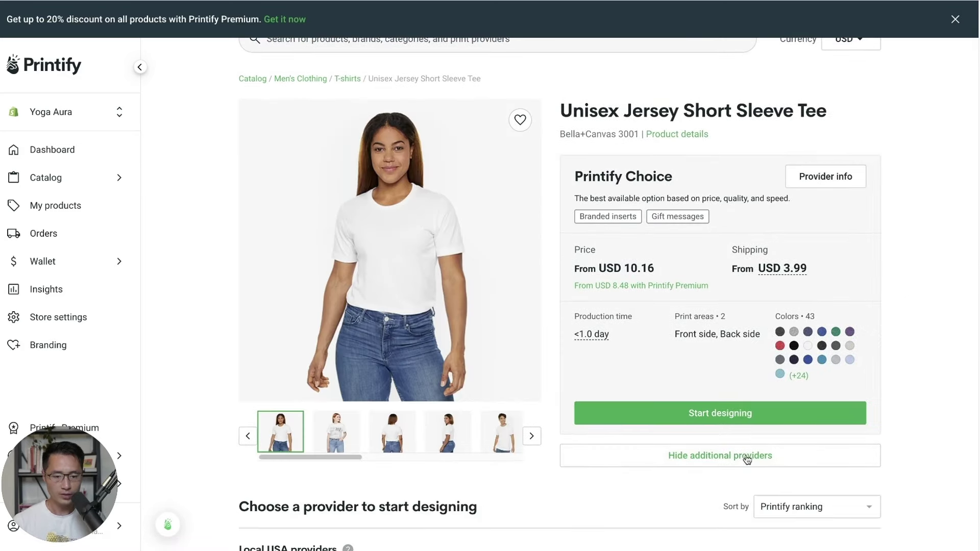
pyautogui.scroll(-7, 896, 368)
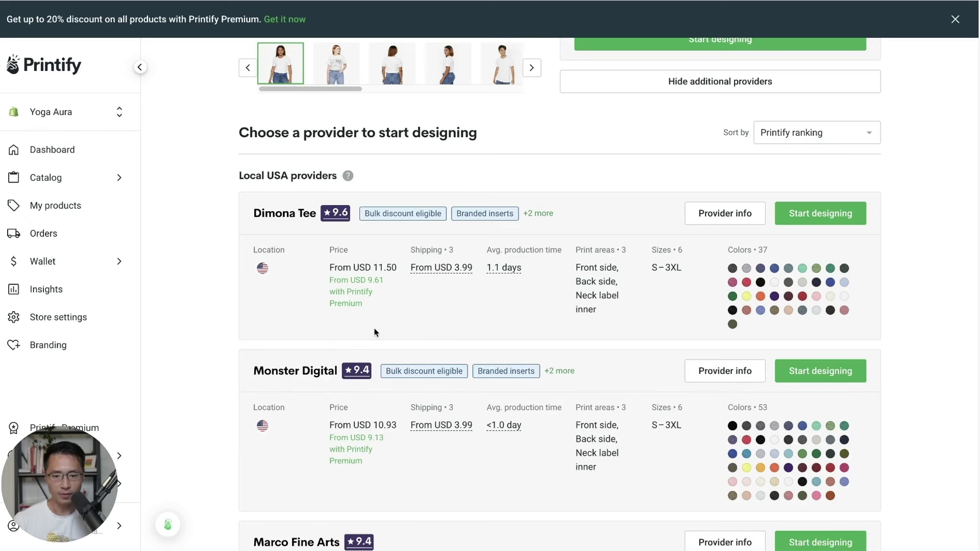
pyautogui.scroll(-2, 375, 332)
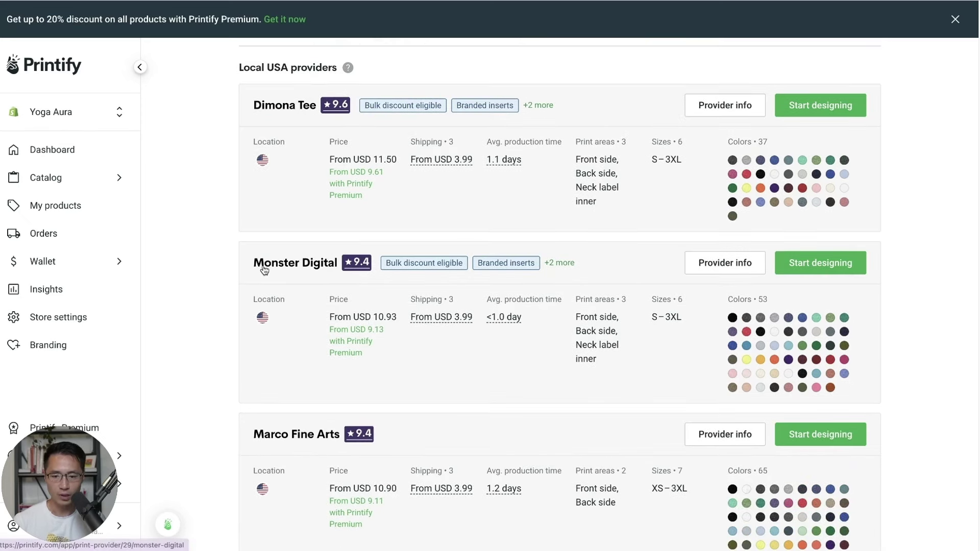
pyautogui.click(827, 268)
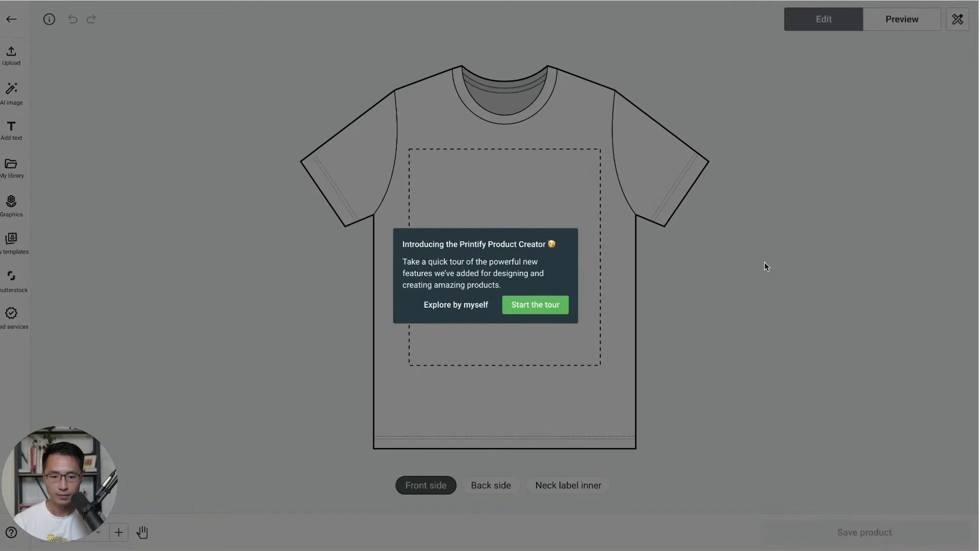
pyautogui.click(460, 306)
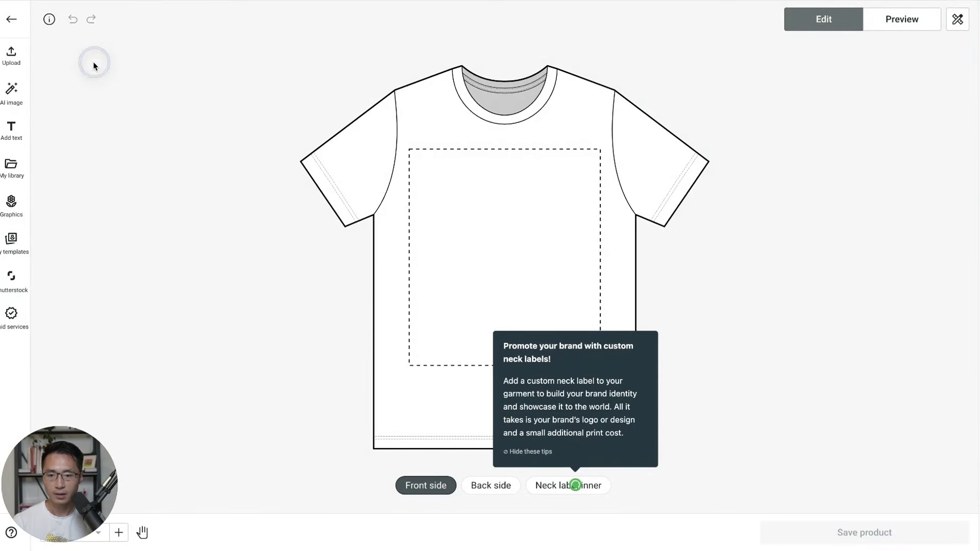
# Upload PNG.png from the "Worry less yoga more" folder as the shirt's front design.
pyautogui.click(12, 53)
pyautogui.click(110, 98)
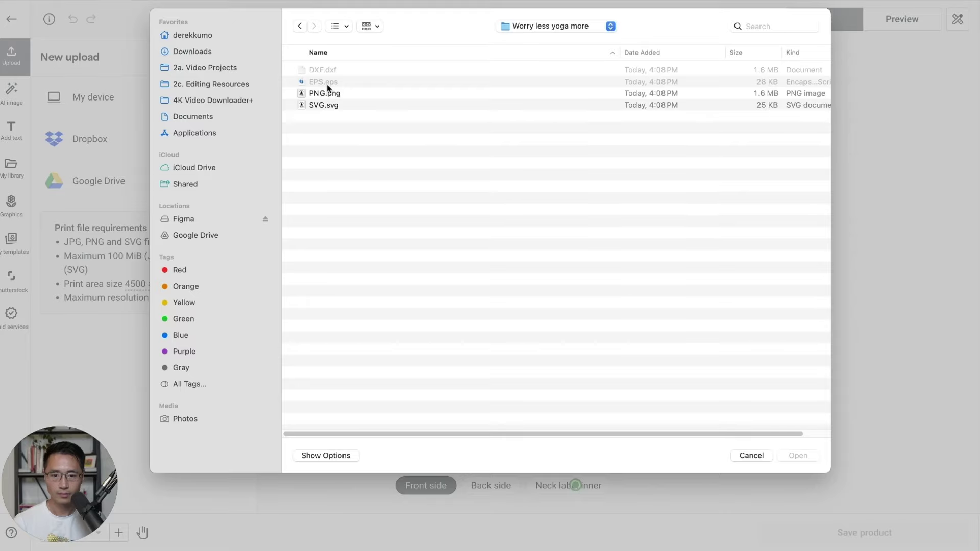
pyautogui.doubleClick(321, 90)
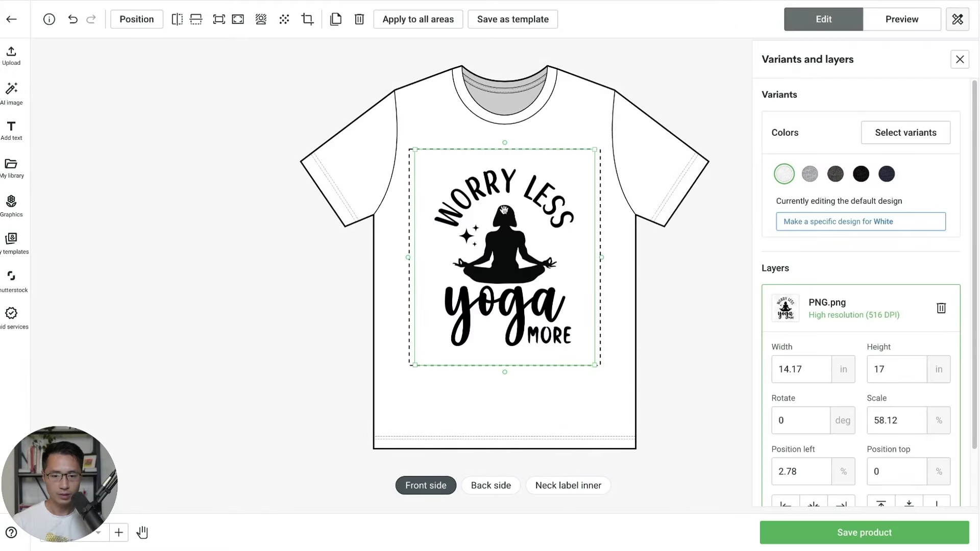
# Scale the front design to about 12.34 × 14.81 in, center it horizontally, and raise it to a top position of about -3.24%.
pyautogui.moveTo(595, 366); pyautogui.dragTo(577, 337)
pyautogui.moveTo(517, 264); pyautogui.dragTo(529, 264)
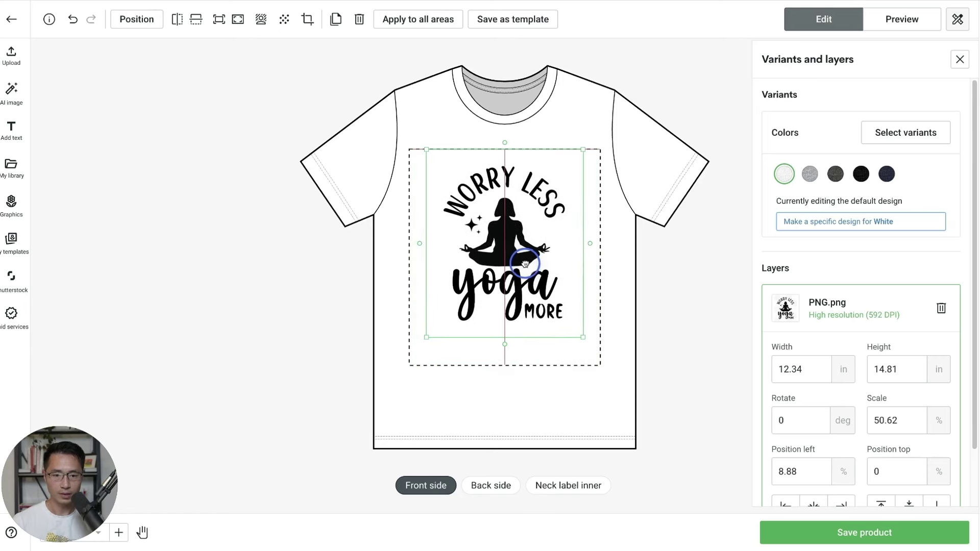
pyautogui.scroll(-1, 885, 400)
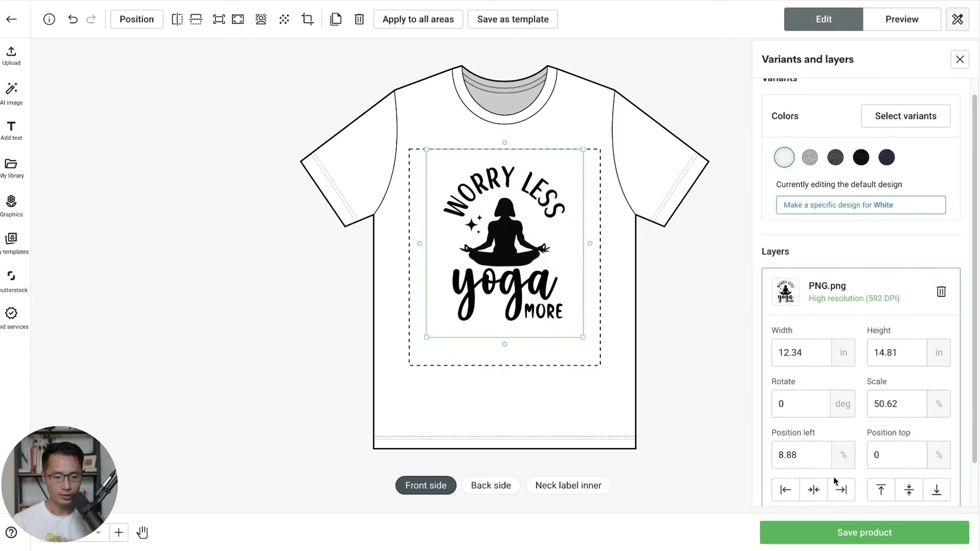
pyautogui.click(786, 491)
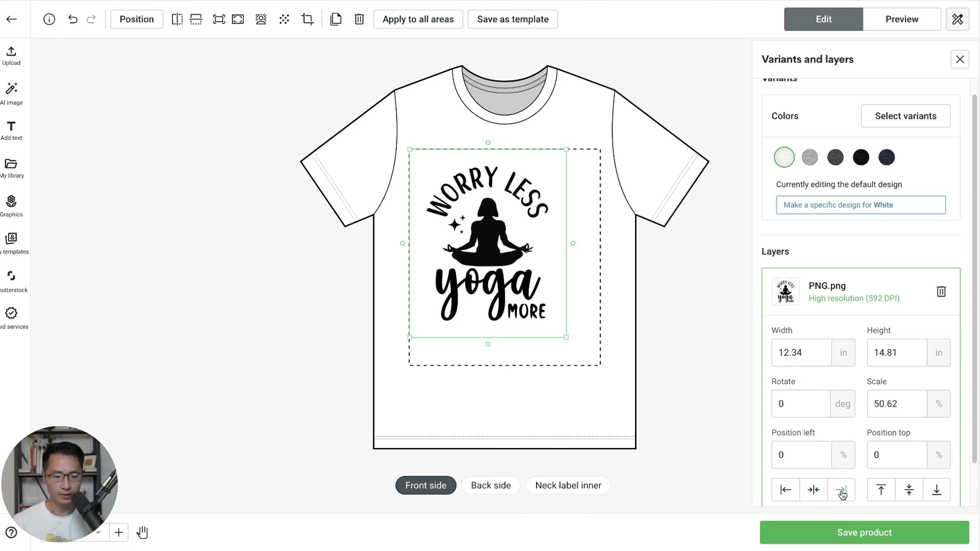
pyautogui.click(841, 490)
pyautogui.click(814, 490)
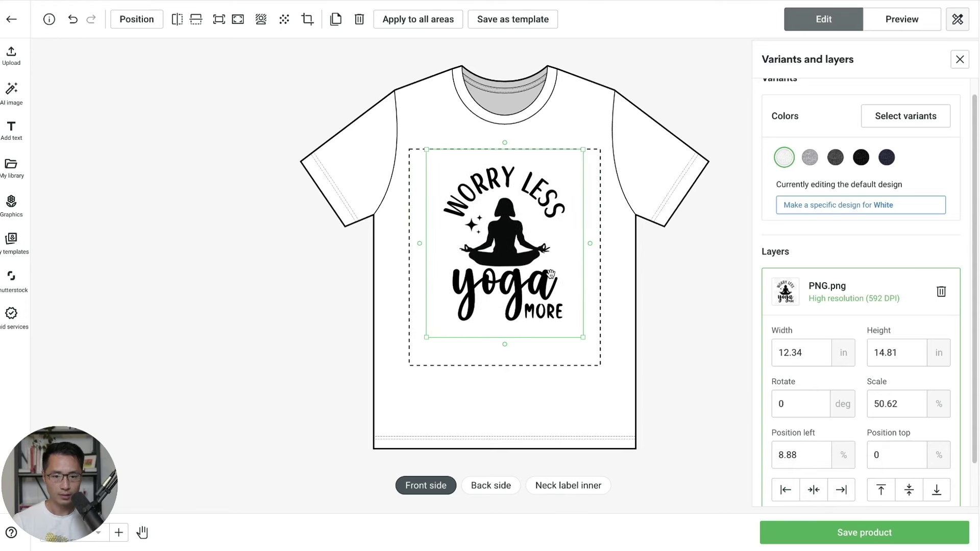
pyautogui.moveTo(550, 274); pyautogui.dragTo(550, 268)
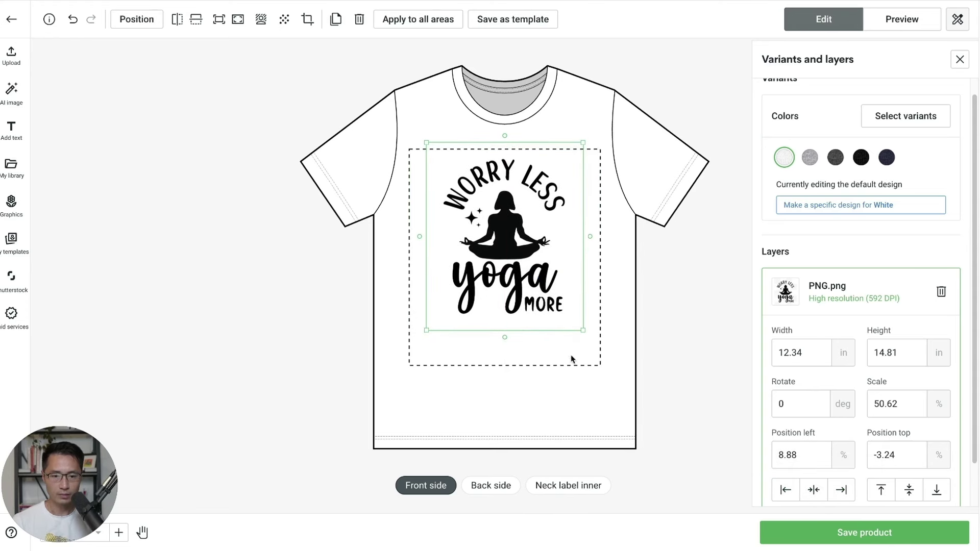
pyautogui.click(660, 375)
# Preview the shirt in the Hanging 2 mockup with the Realistic (CMYK) color mode, and return to editing.
pyautogui.click(906, 20)
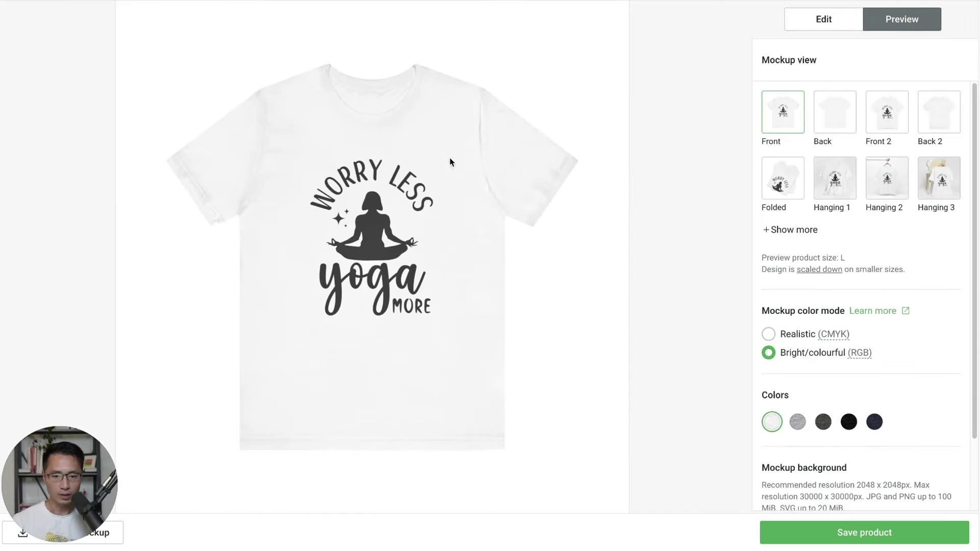
pyautogui.click(882, 181)
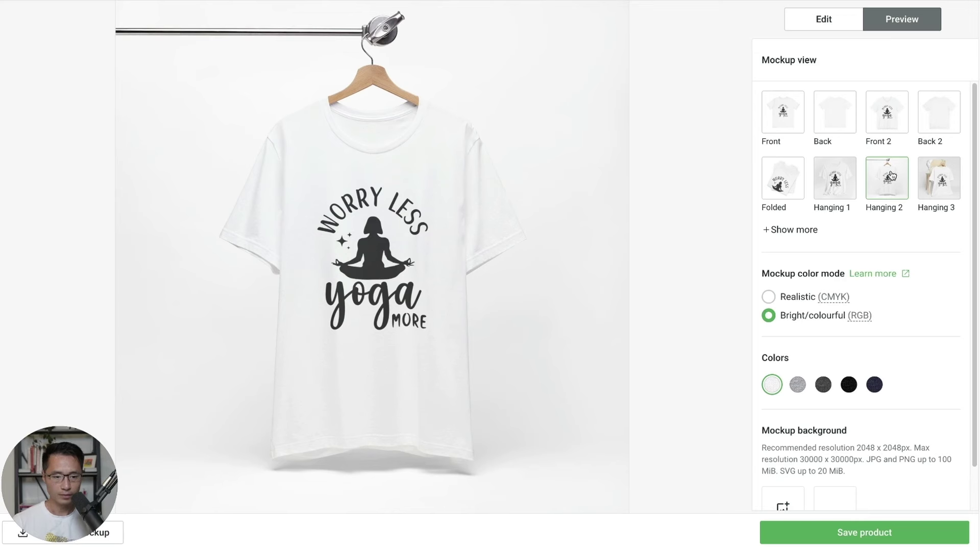
pyautogui.click(769, 299)
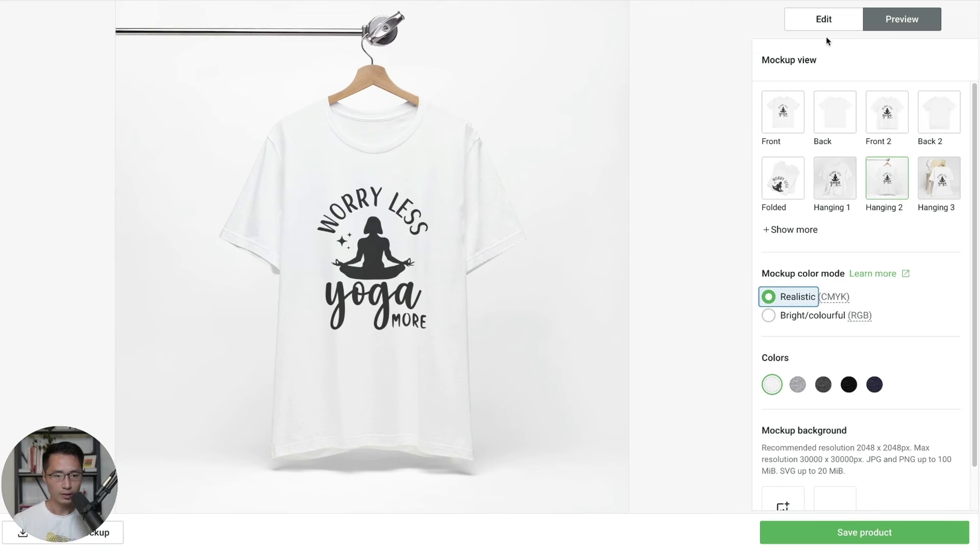
pyautogui.click(824, 19)
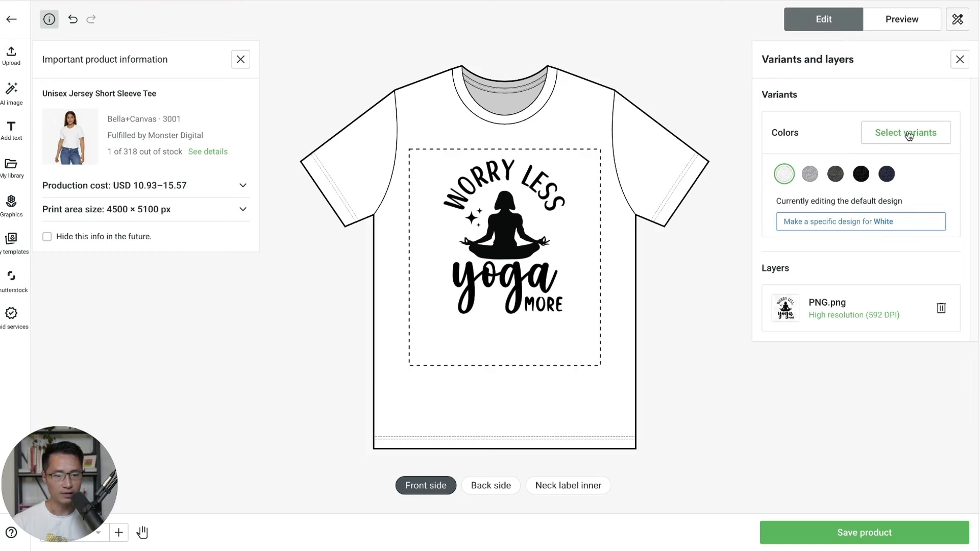
# Limit the color variants to White, Athletic Heather and Black by deselecting Dark Grey Heather and Navy.
pyautogui.click(908, 134)
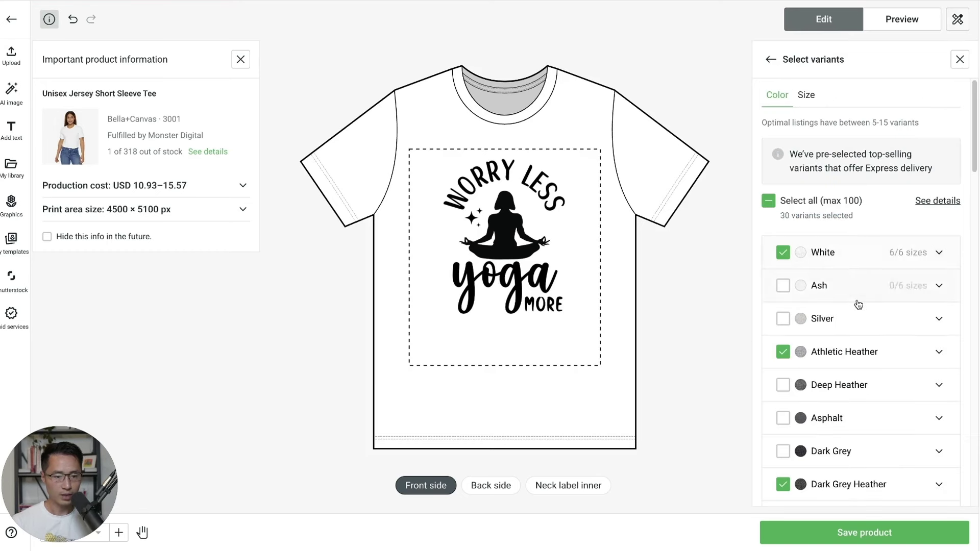
pyautogui.scroll(-1, 873, 321)
pyautogui.scroll(-10, 796, 434)
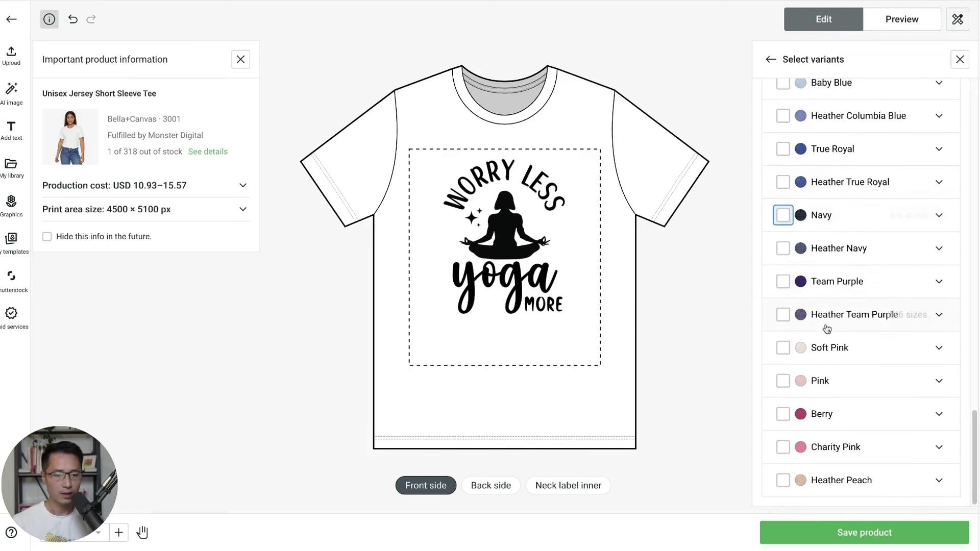
pyautogui.scroll(8, 840, 245)
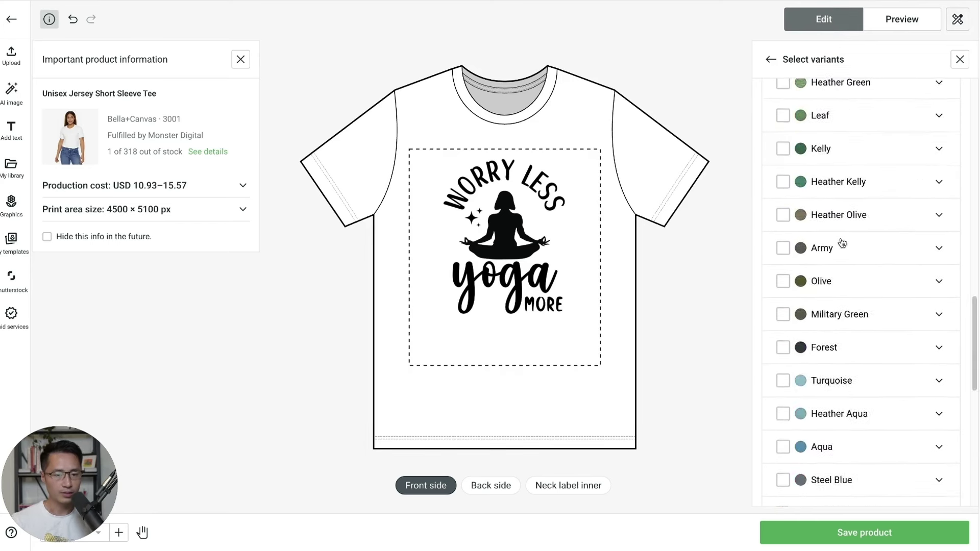
pyautogui.scroll(6, 850, 286)
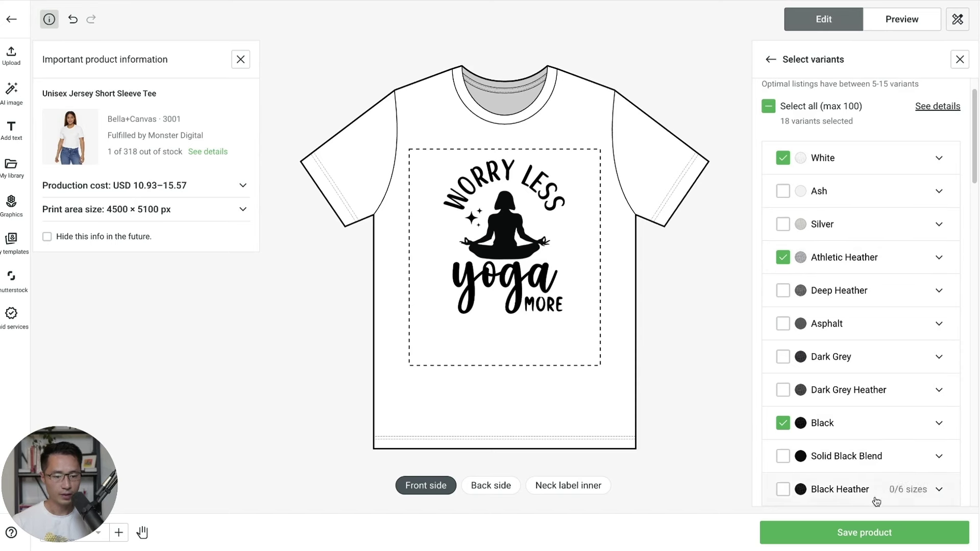
pyautogui.click(770, 60)
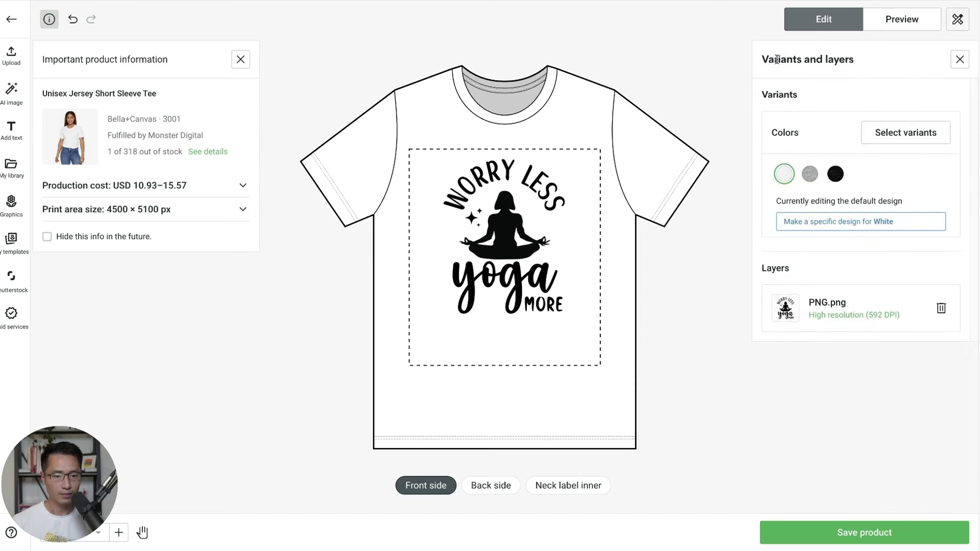
# Upload YOGA Aura Logo.png to the inner neck label, then enlarge it slightly and center it above the care instructions.
pyautogui.click(576, 484)
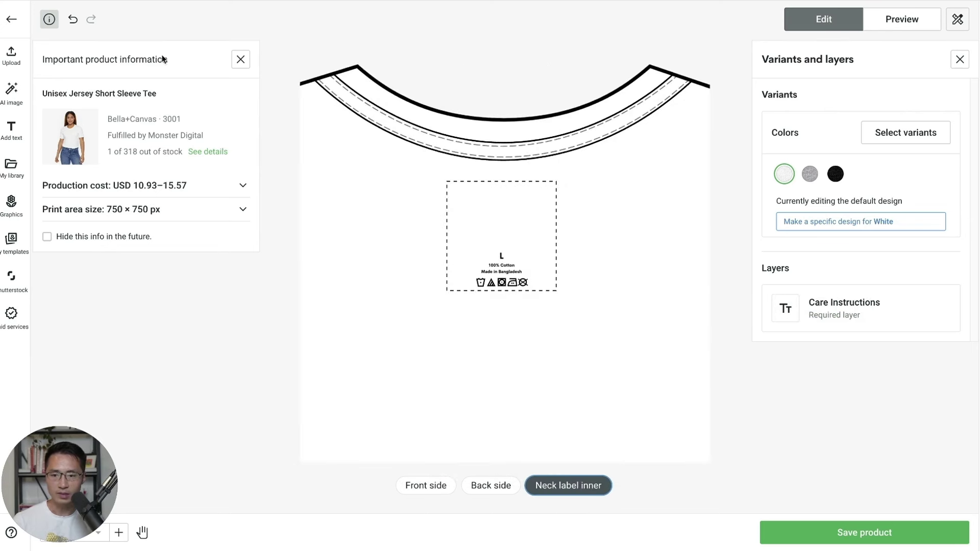
pyautogui.click(17, 61)
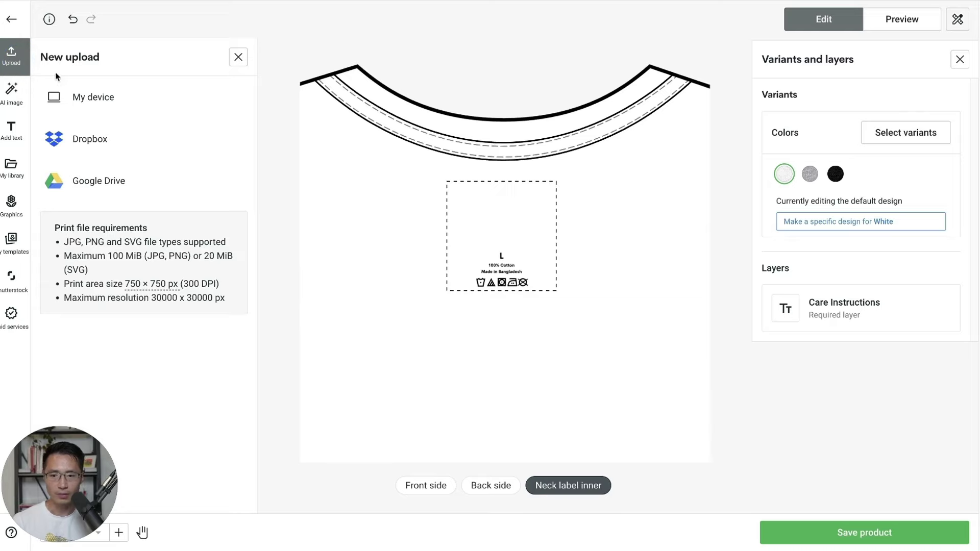
pyautogui.click(80, 95)
pyautogui.doubleClick(339, 171)
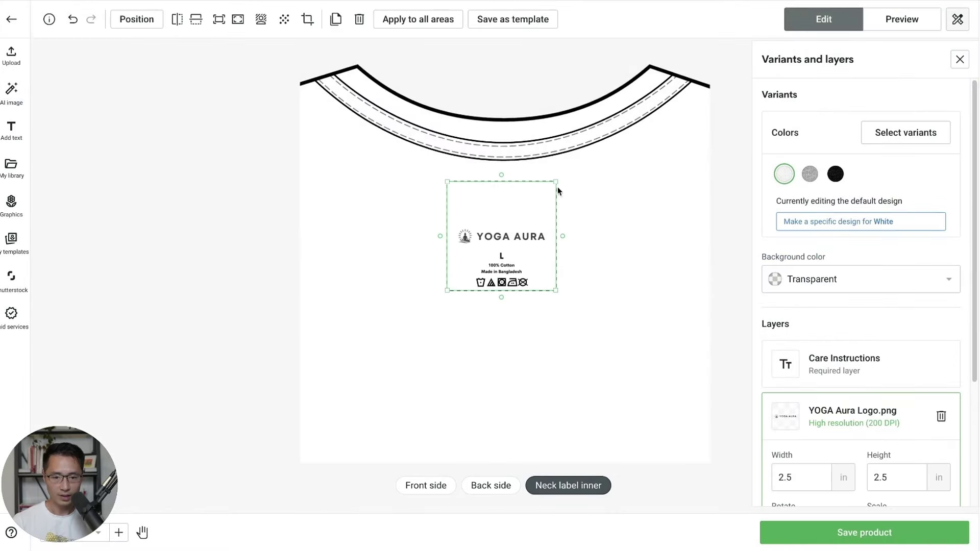
pyautogui.moveTo(555, 182); pyautogui.dragTo(564, 175)
pyautogui.moveTo(529, 226); pyautogui.dragTo(525, 229)
pyautogui.click(604, 279)
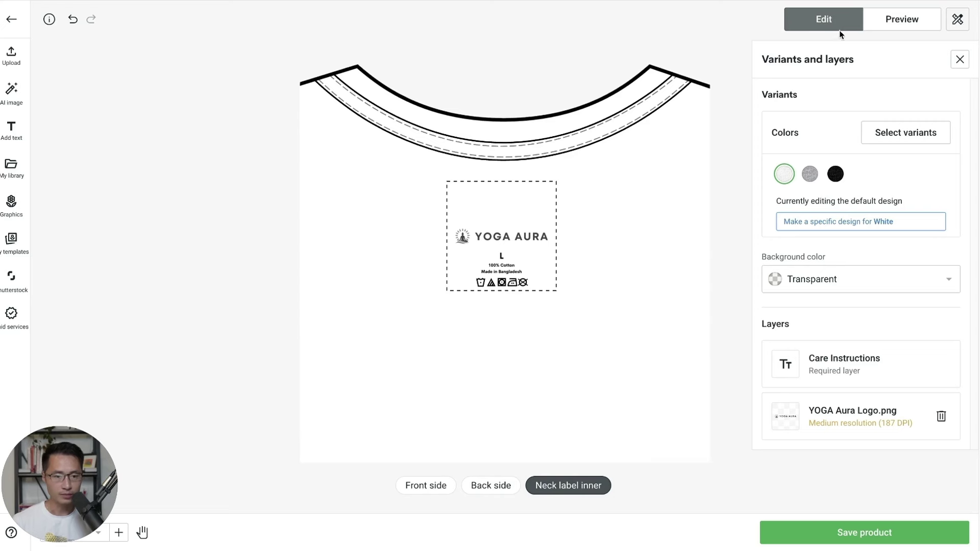
# Create a specific front design for the Black variant using the white "Worry less yoga more" artwork at 15 × 15 in, then return to White.
pyautogui.click(427, 482)
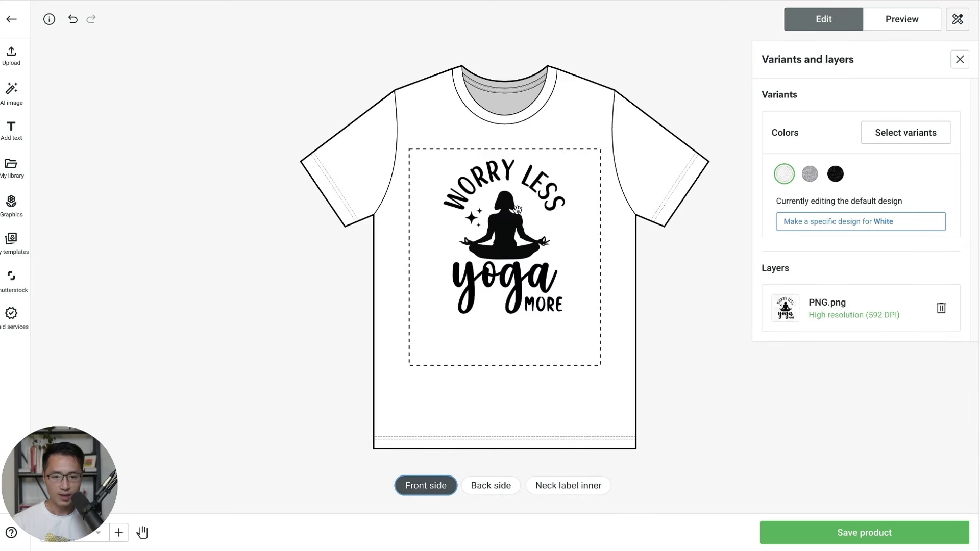
pyautogui.click(836, 175)
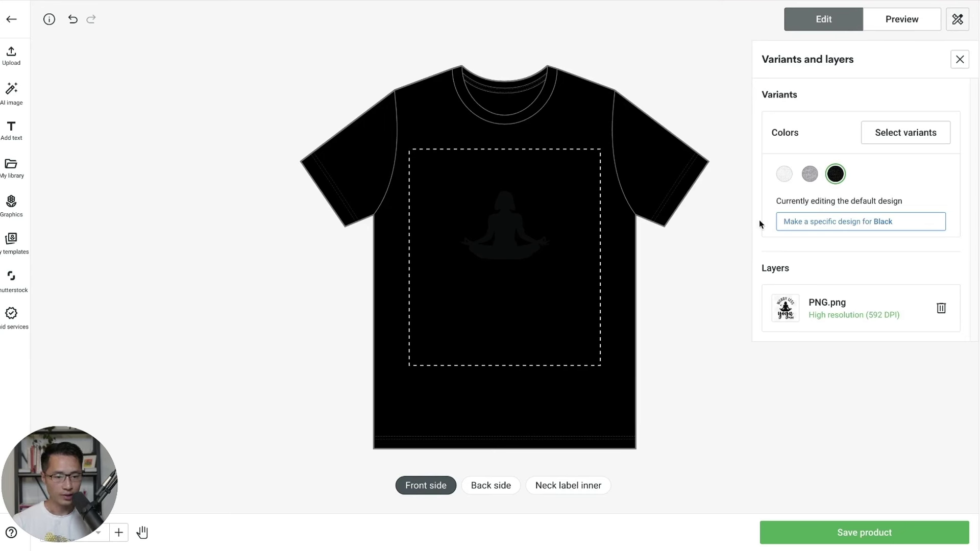
pyautogui.click(837, 225)
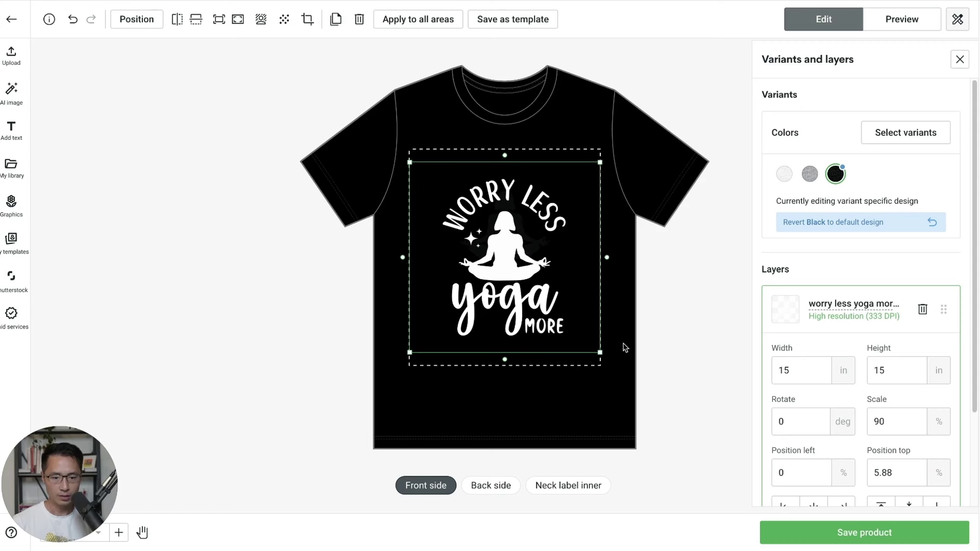
pyautogui.click(785, 175)
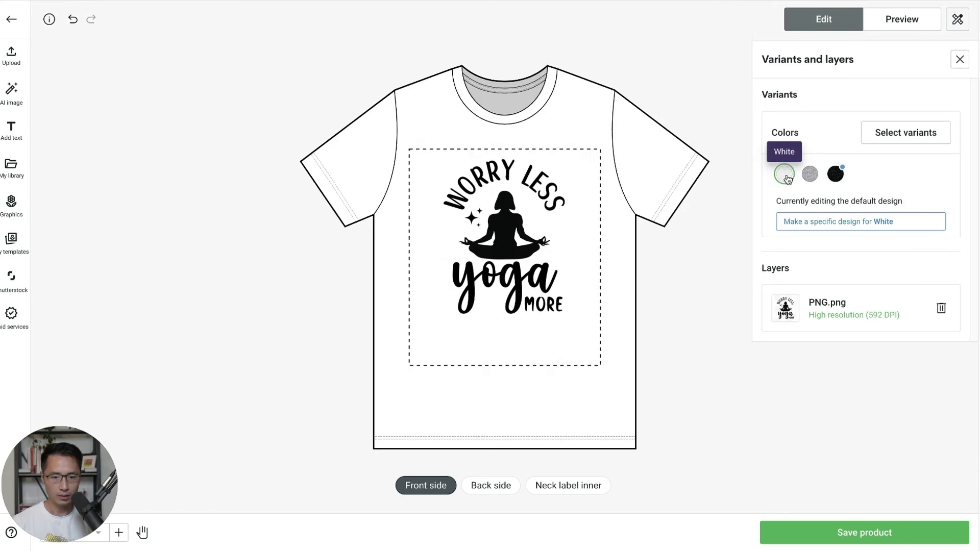
# Compare the front designs of the White and Black variants, check the Black mockup preview, and return to editing.
pyautogui.click(836, 174)
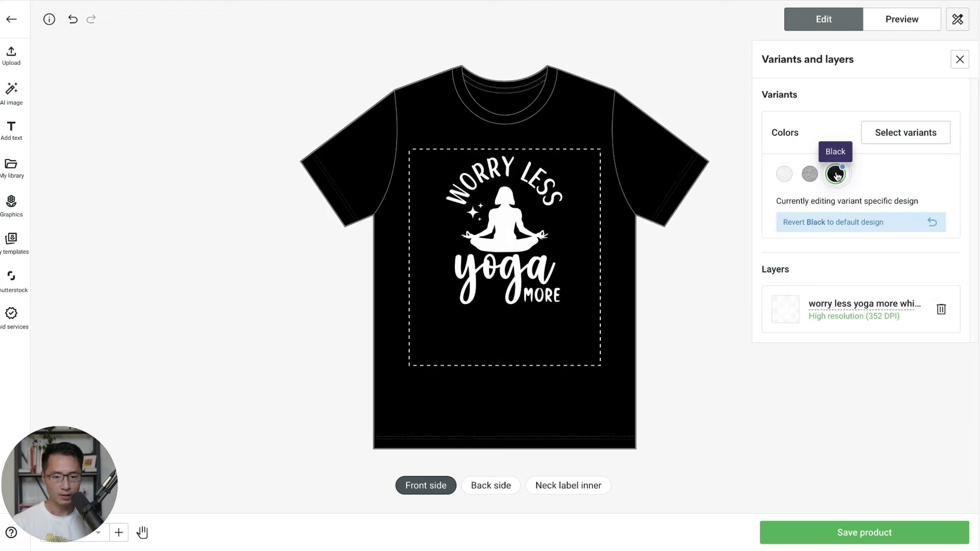
pyautogui.click(784, 175)
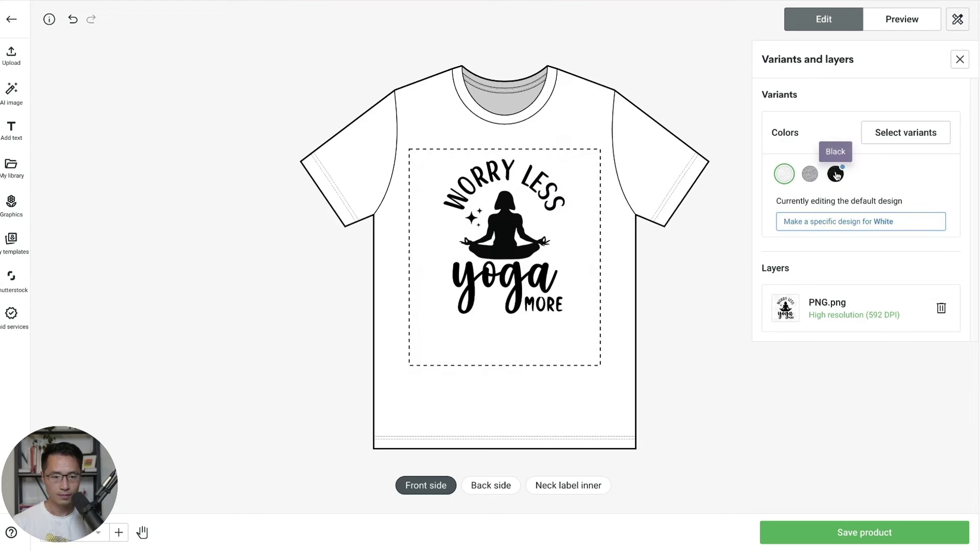
pyautogui.click(836, 174)
pyautogui.click(895, 23)
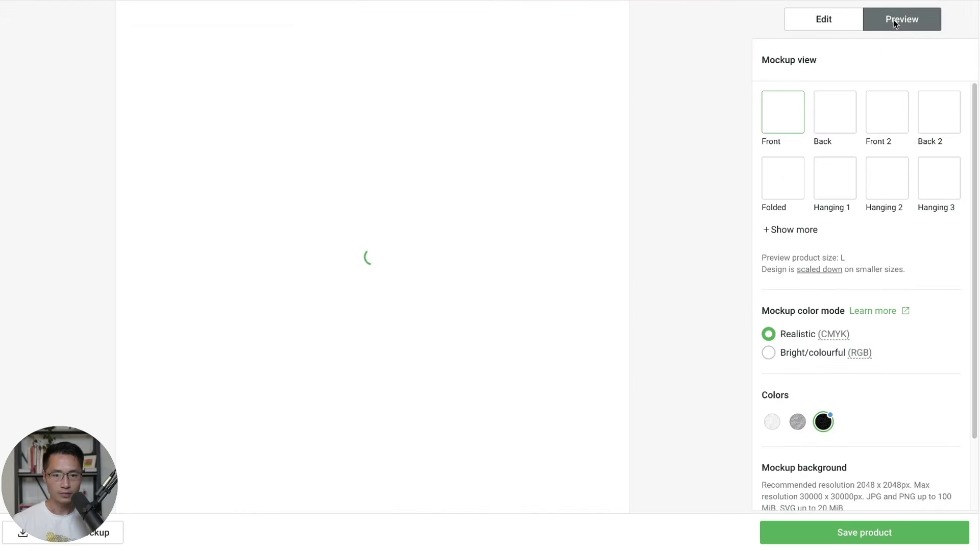
pyautogui.click(839, 26)
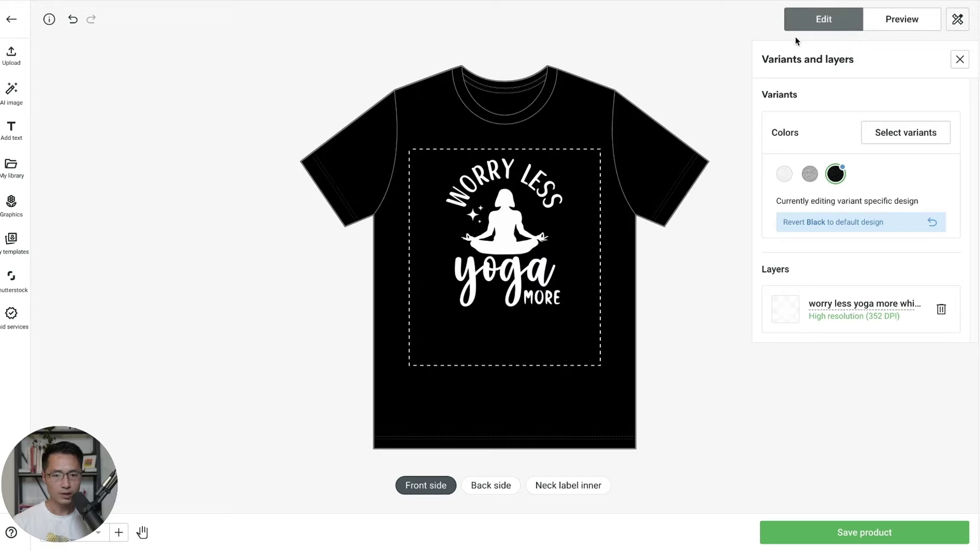
# Upload YOGA Aura Logo white letter.png to the inner neck label of the Black variant.
pyautogui.click(565, 486)
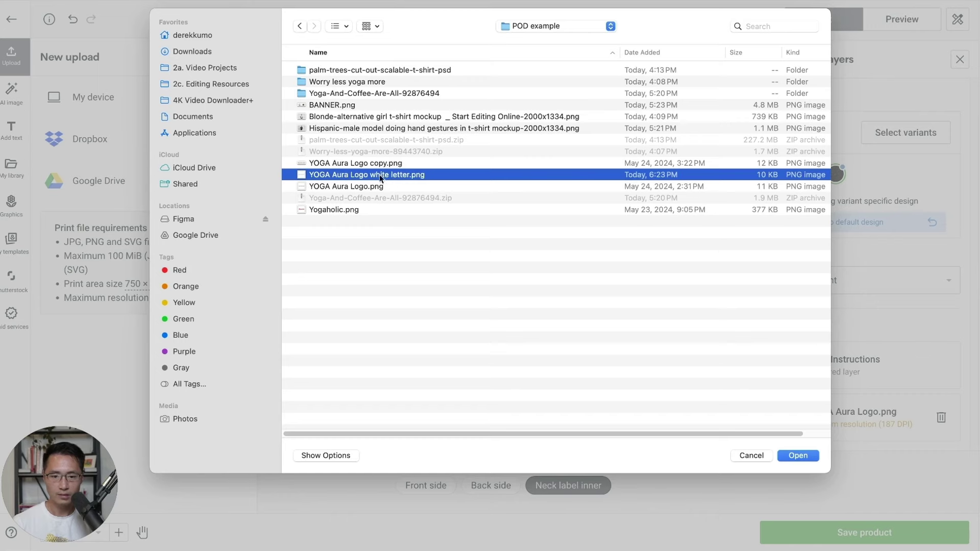
pyautogui.press('Return')
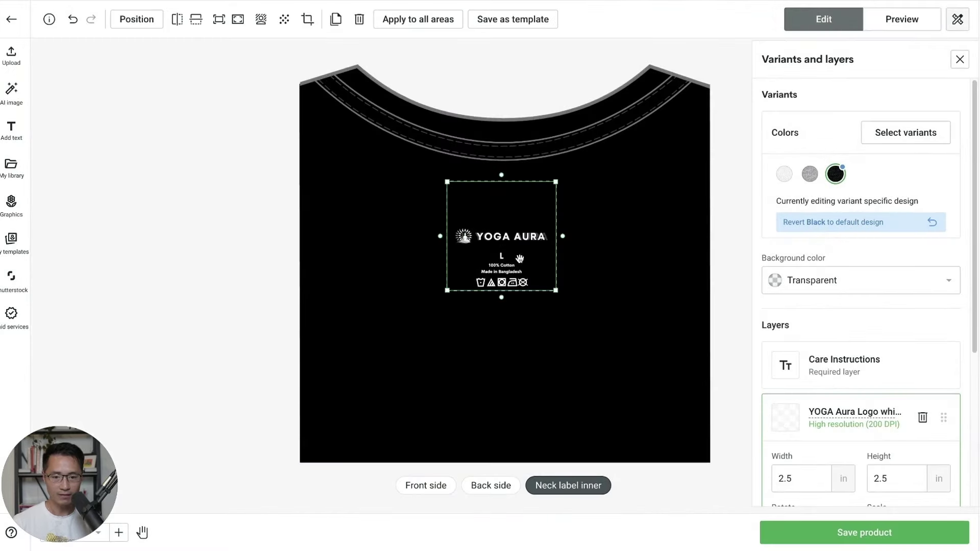
pyautogui.click(436, 486)
pyautogui.click(566, 488)
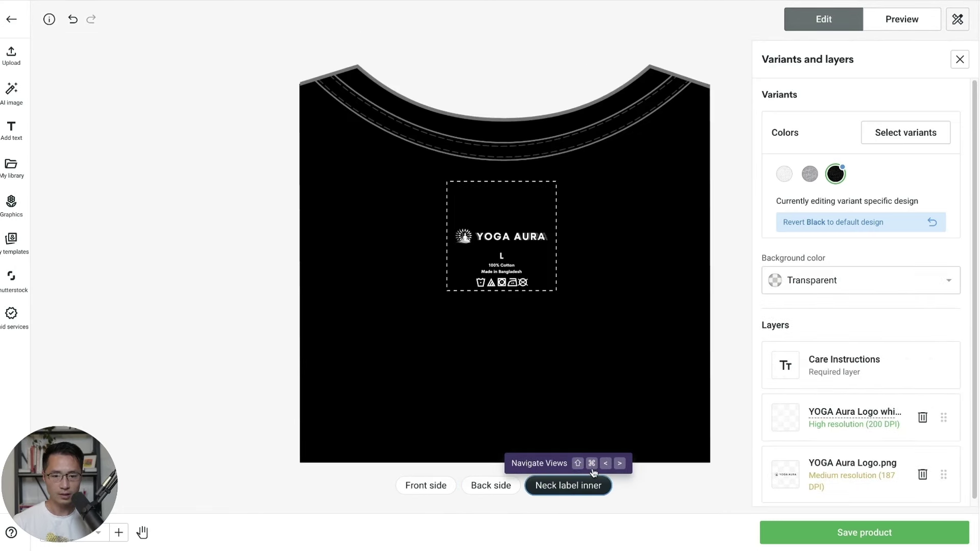
# Preview the Black shirt in the Folded mockup and return to editing.
pyautogui.click(904, 20)
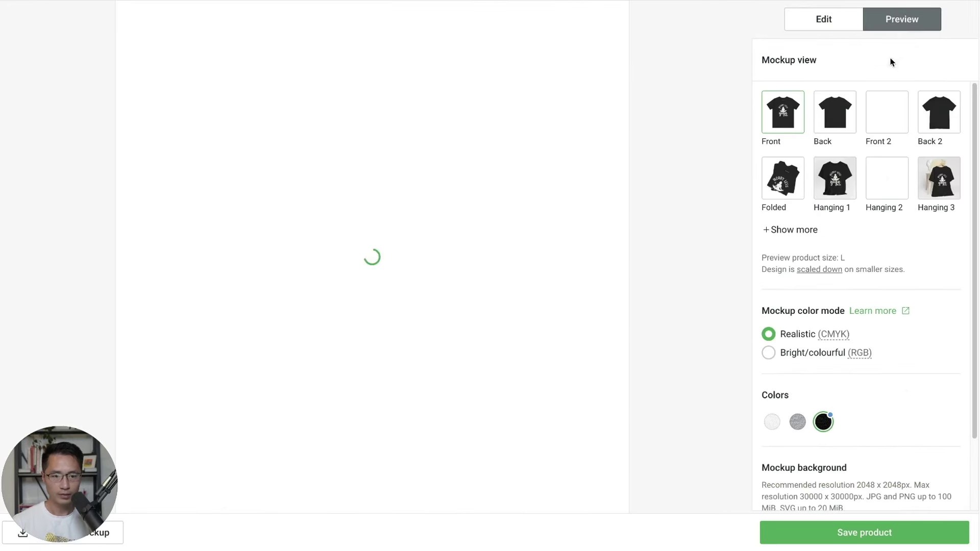
pyautogui.click(794, 187)
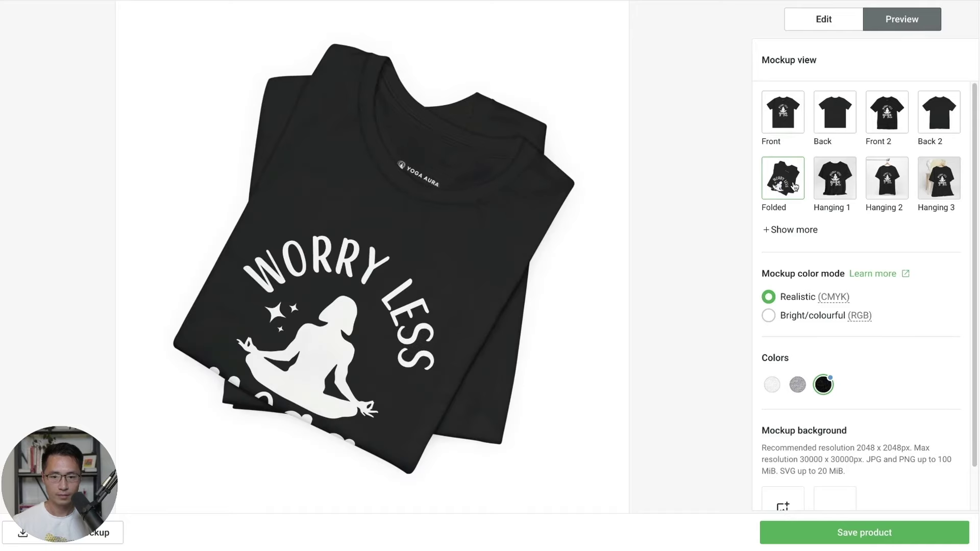
pyautogui.click(824, 21)
# Check the Athletic Heather neck label, then compare the front designs of the Athletic Heather, White and Black variants.
pyautogui.click(810, 174)
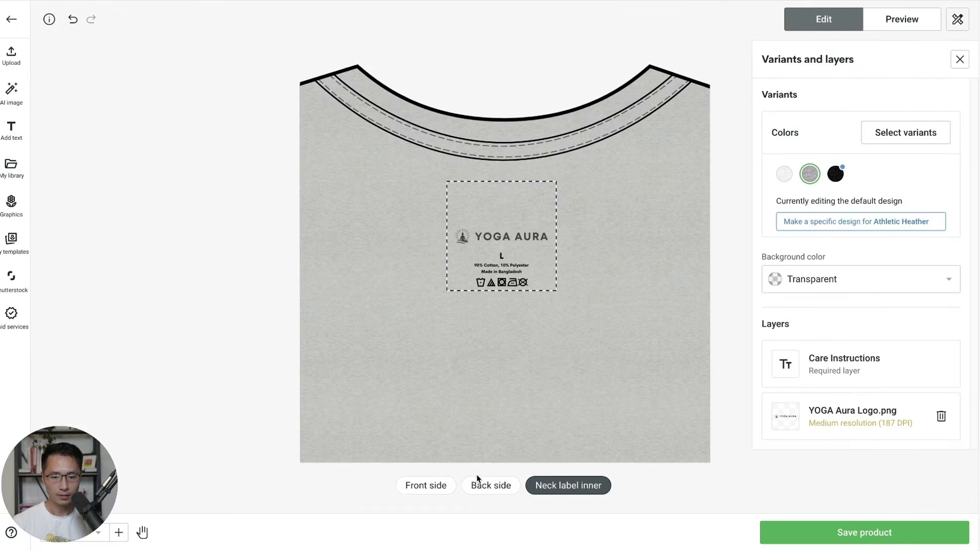
pyautogui.click(425, 485)
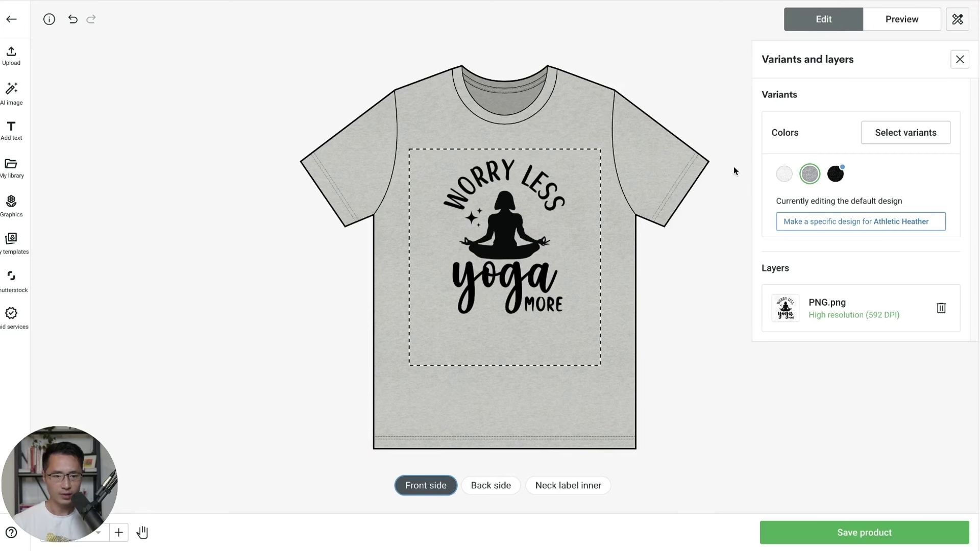
pyautogui.click(785, 174)
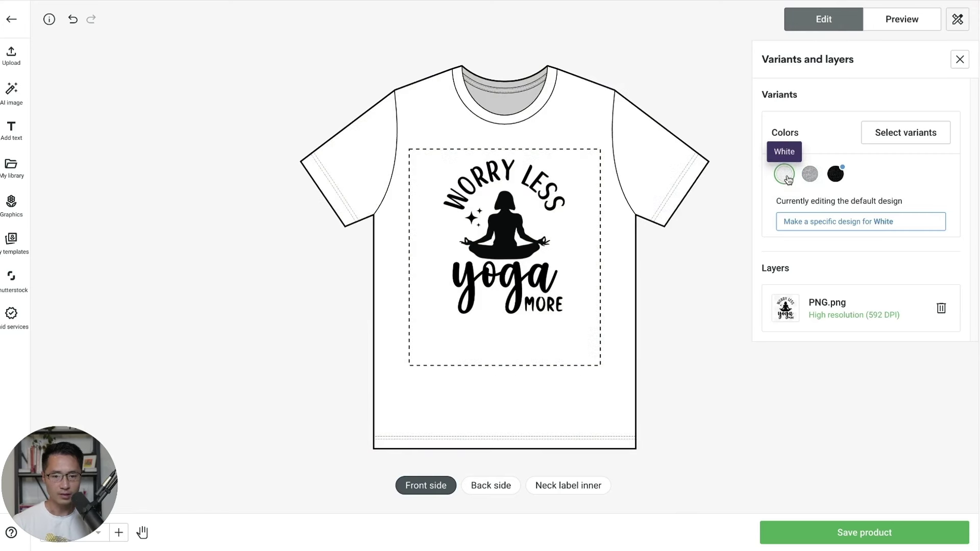
pyautogui.click(842, 170)
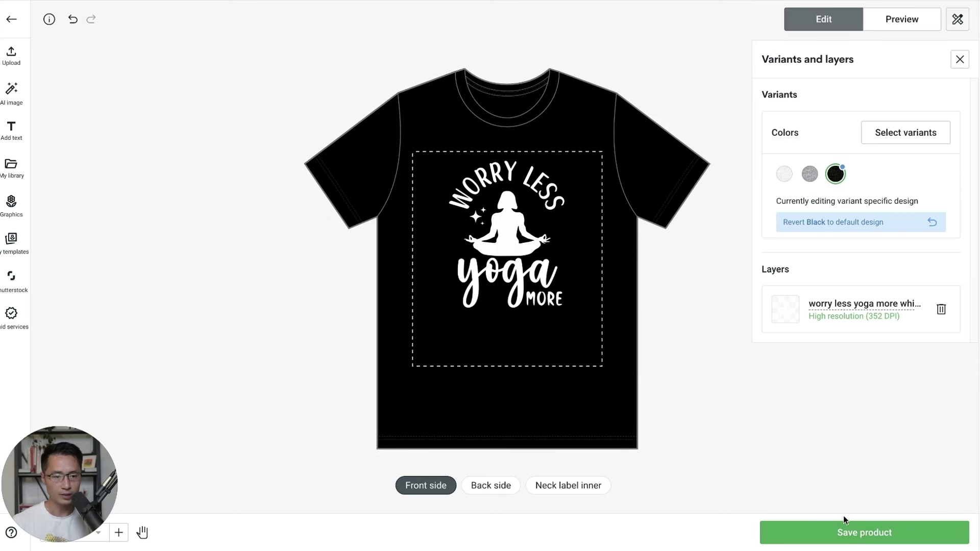
# Save the product and continue to its publishing page.
pyautogui.click(843, 537)
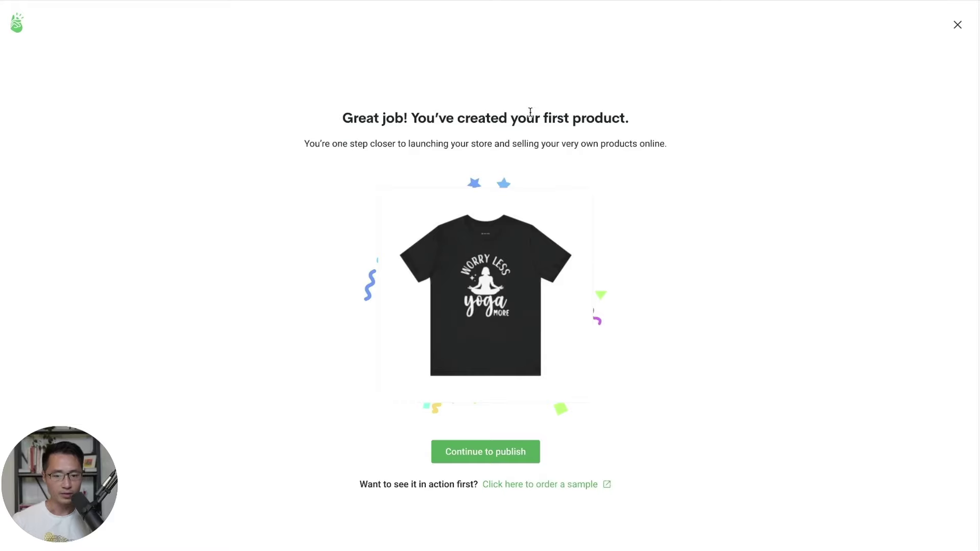
pyautogui.click(484, 453)
pyautogui.click(958, 22)
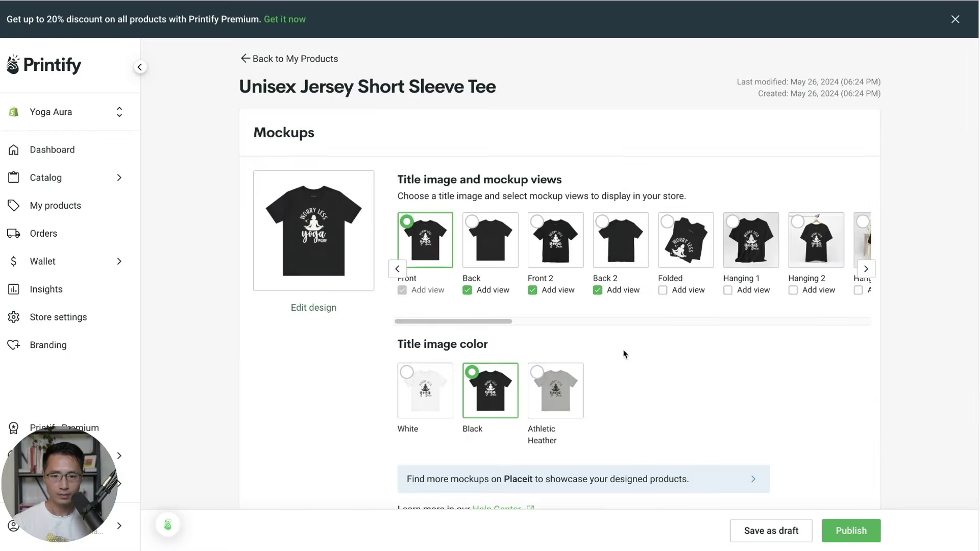
# Replace the listing title with "Worry Less Yoga More".
pyautogui.scroll(-3, 685, 302)
pyautogui.scroll(-1, 684, 290)
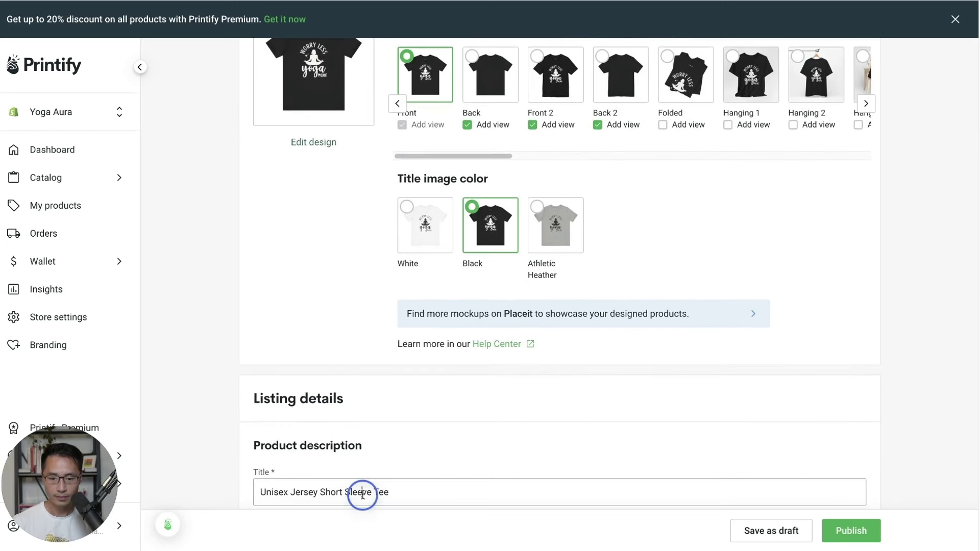
pyautogui.tripleClick(363, 491)
pyautogui.write('Worry Less Yoga More')
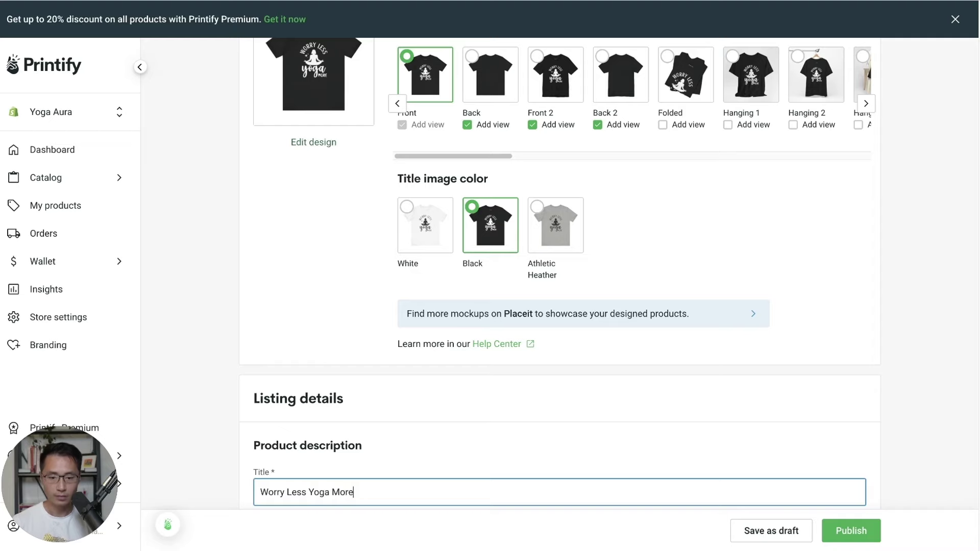
# Add the size table in imperial units to the product description and look over the table and the tags.
pyautogui.scroll(-5, 372, 421)
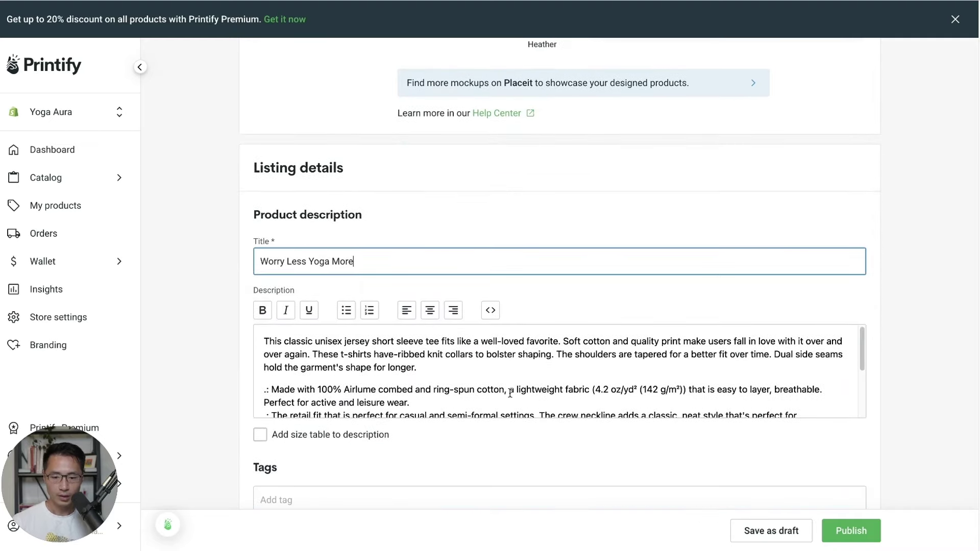
pyautogui.scroll(-4, 510, 393)
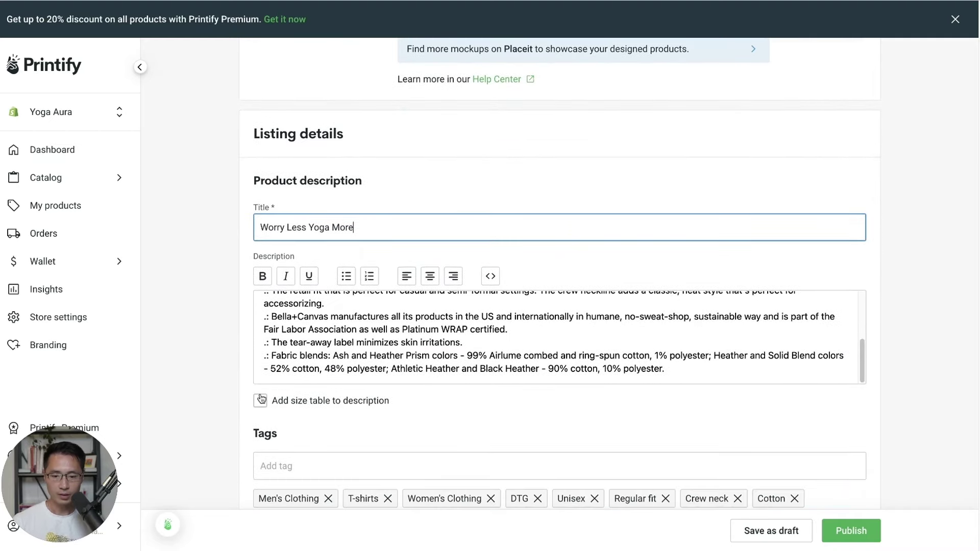
pyautogui.click(260, 399)
pyautogui.scroll(1, 584, 350)
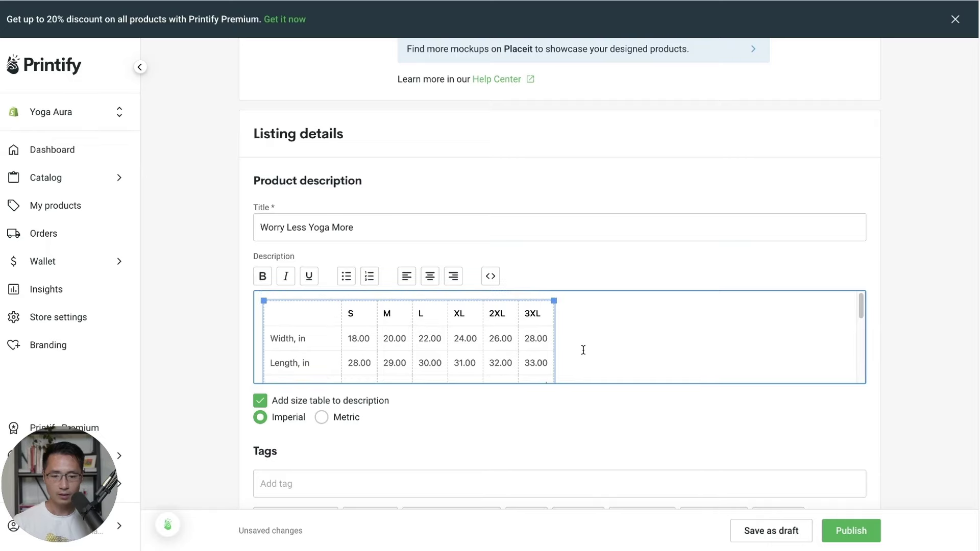
pyautogui.scroll(-4, 583, 351)
pyautogui.click(389, 308)
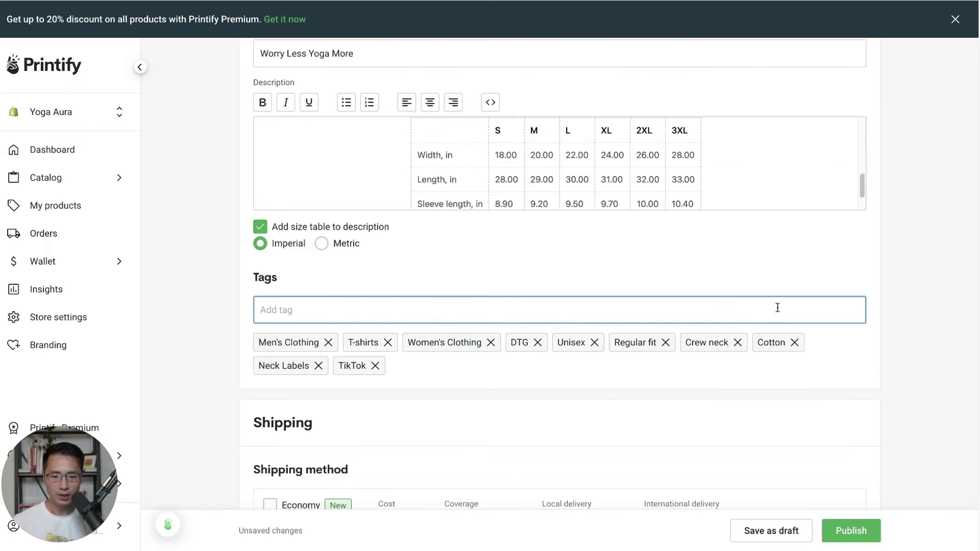
# Dismiss the pricing table tips and set the retail price of all variants to USD 26.00.
pyautogui.scroll(-5, 911, 366)
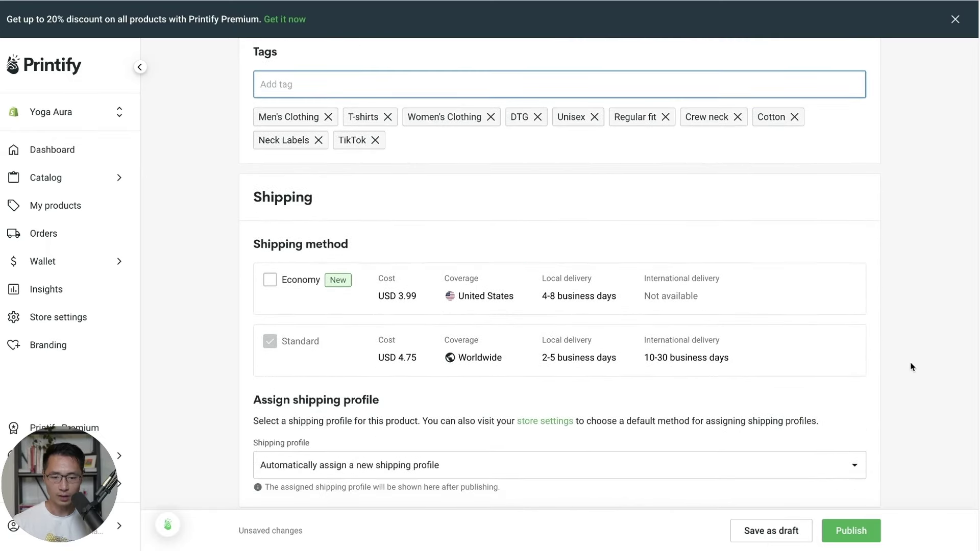
pyautogui.scroll(-3, 912, 366)
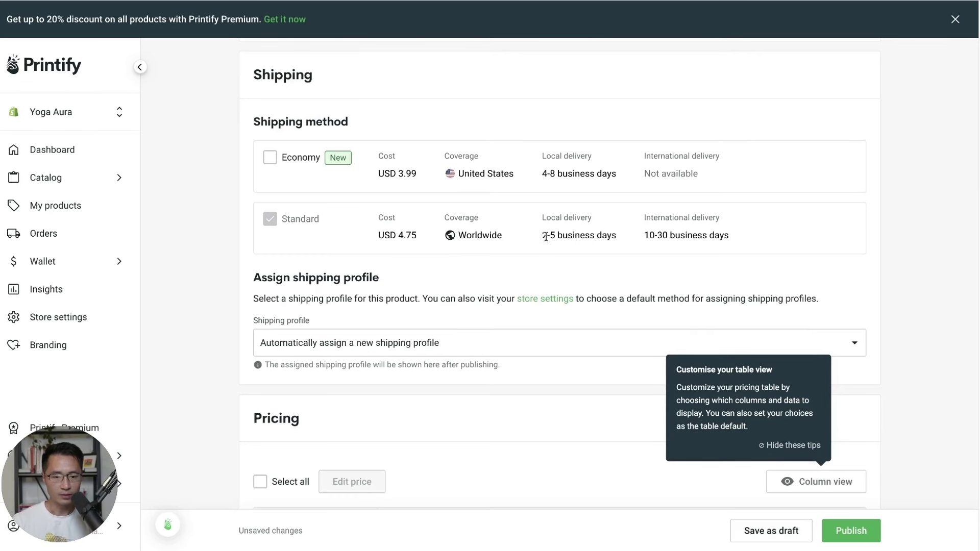
pyautogui.click(794, 446)
pyautogui.scroll(-6, 889, 383)
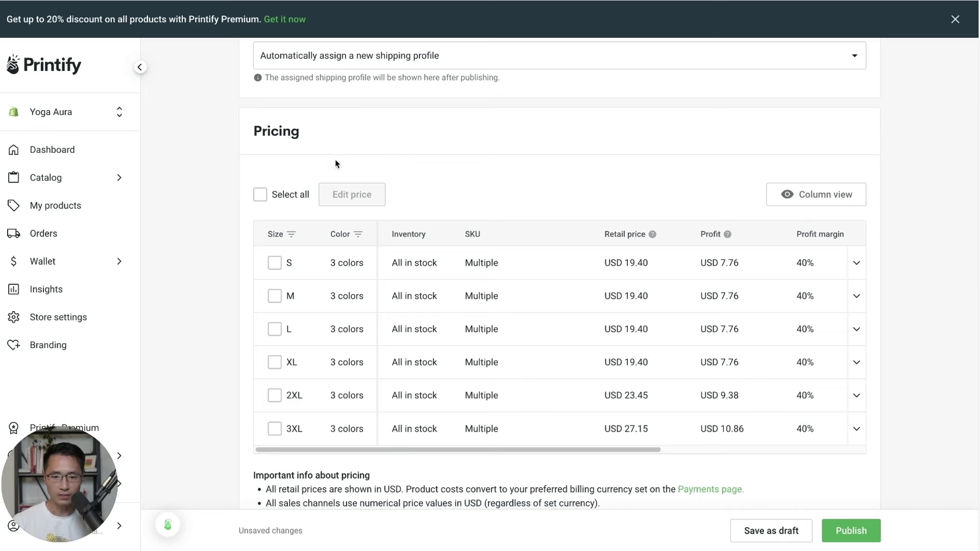
pyautogui.click(260, 195)
pyautogui.click(385, 196)
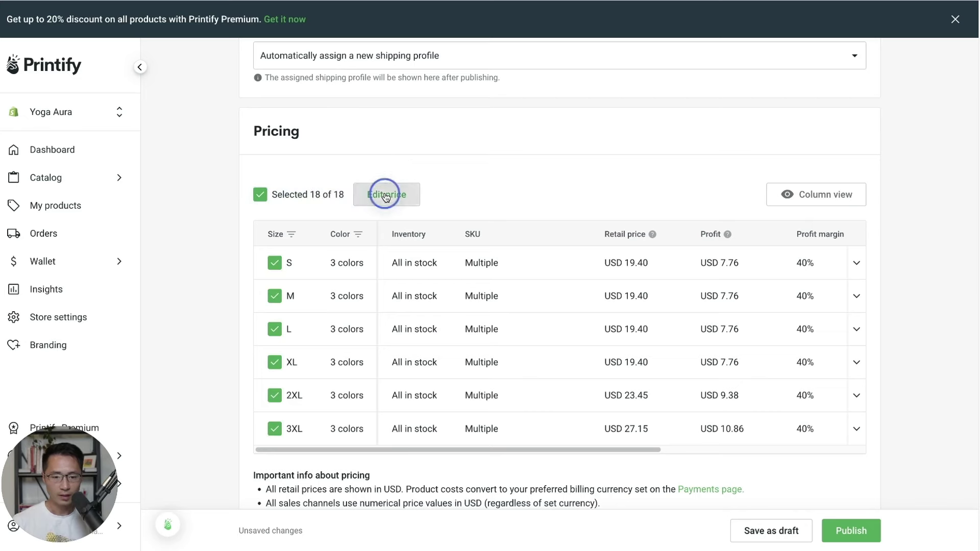
pyautogui.click(439, 317)
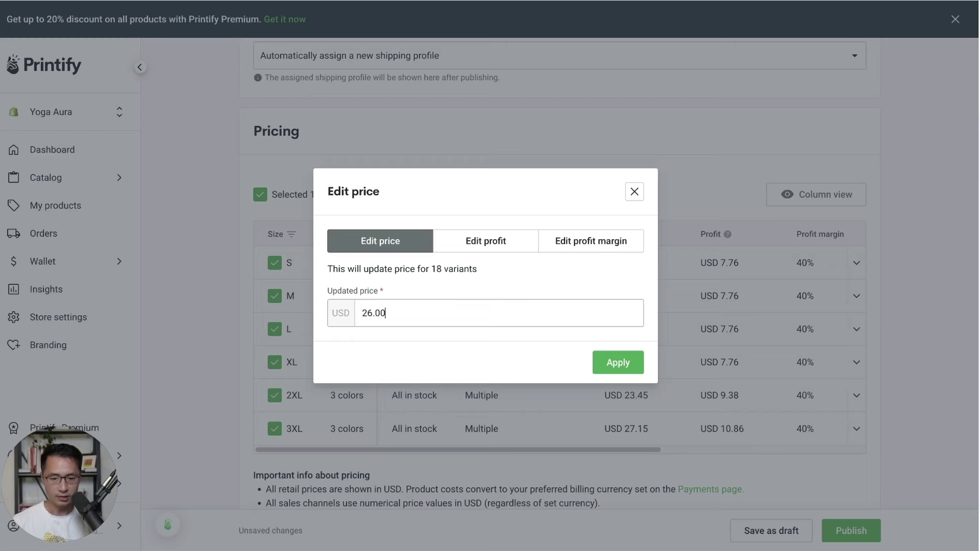
pyautogui.click(612, 363)
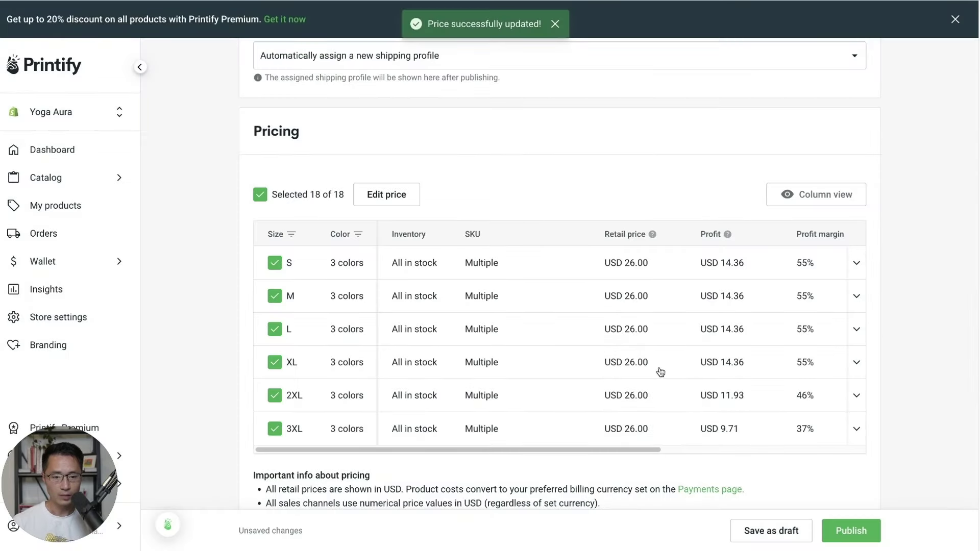
# Set the retail price of size 2XL to USD 27.00 and of size 3XL to USD 28.00.
pyautogui.scroll(-1, 661, 368)
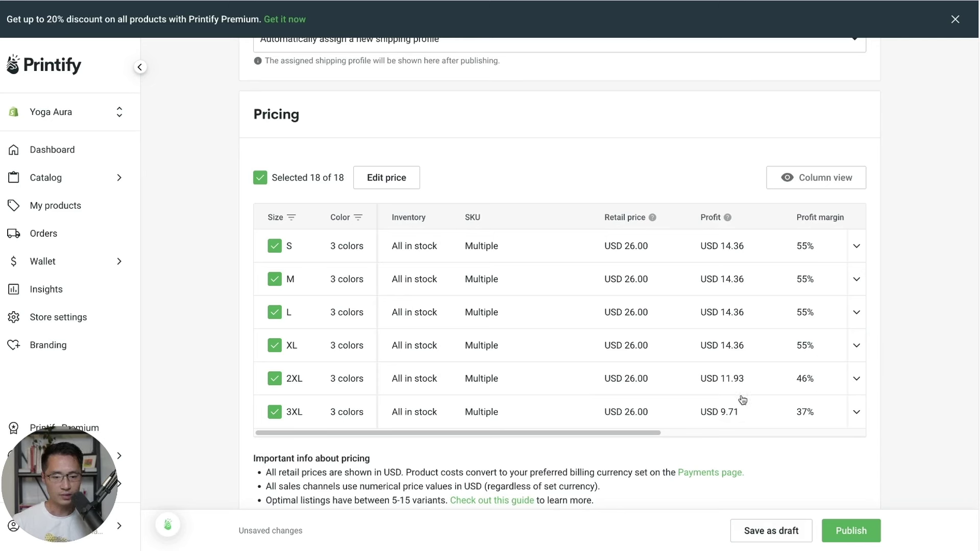
pyautogui.moveTo(724, 390)
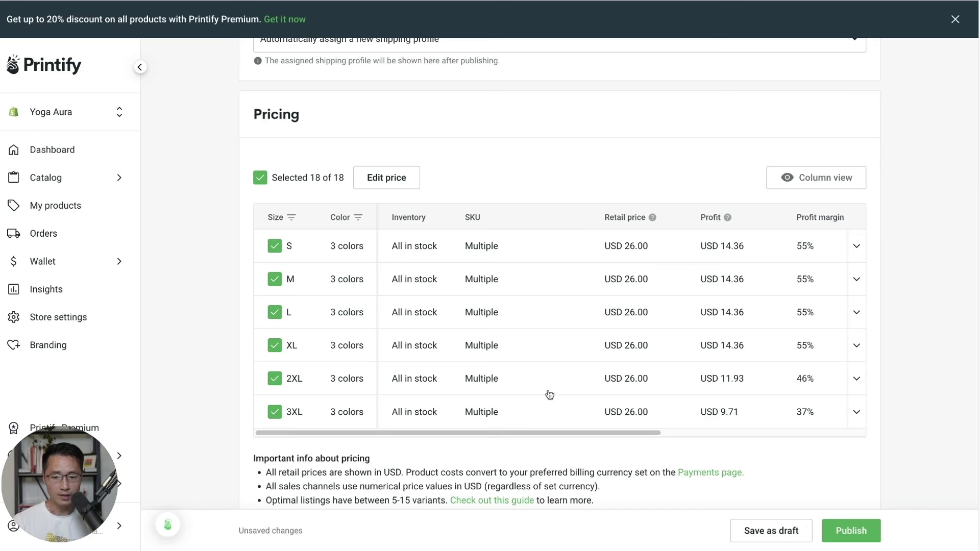
pyautogui.click(631, 387)
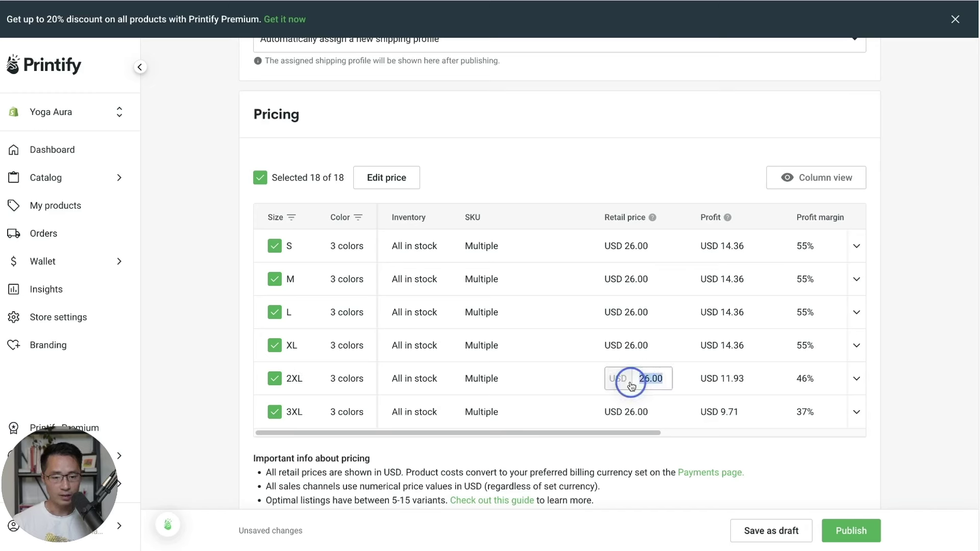
pyautogui.write('27')
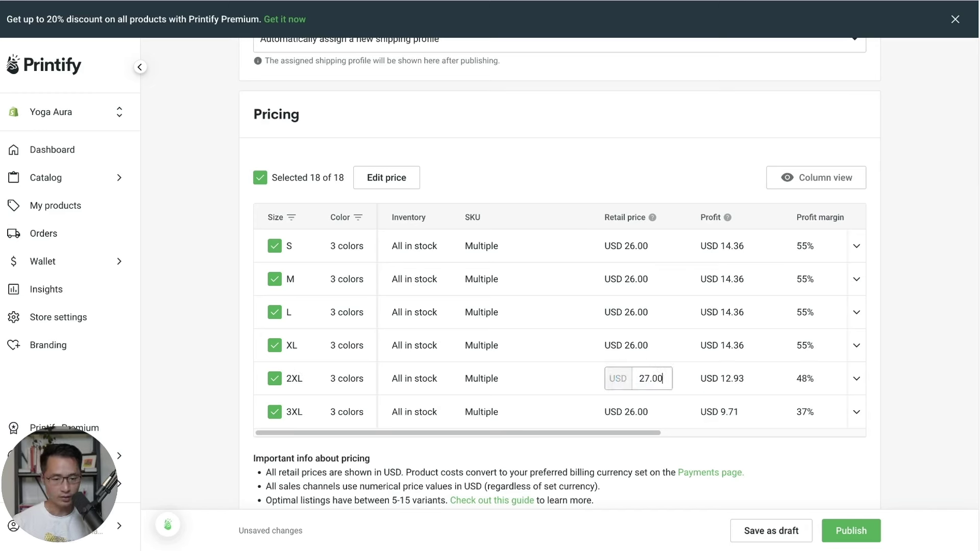
pyautogui.press('Return')
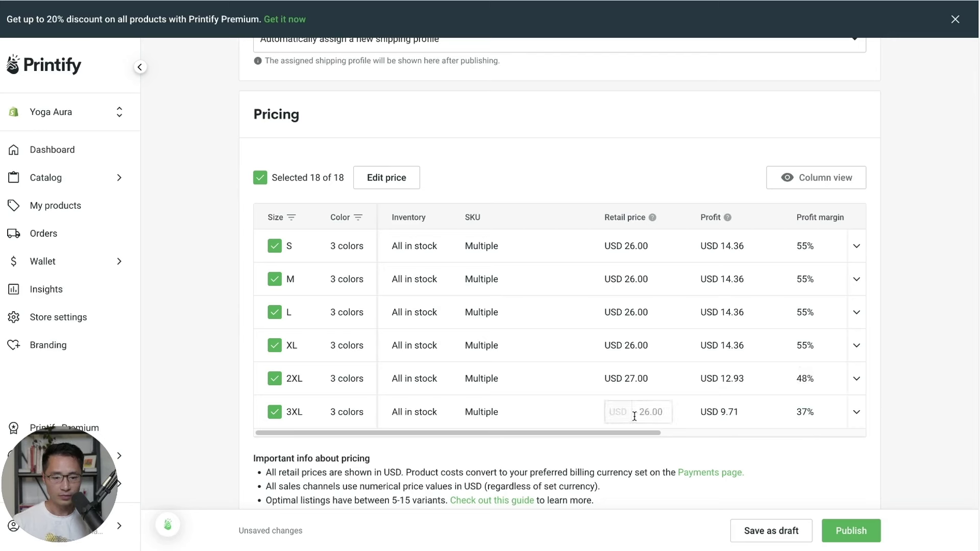
pyautogui.click(651, 411)
pyautogui.doubleClick(663, 412)
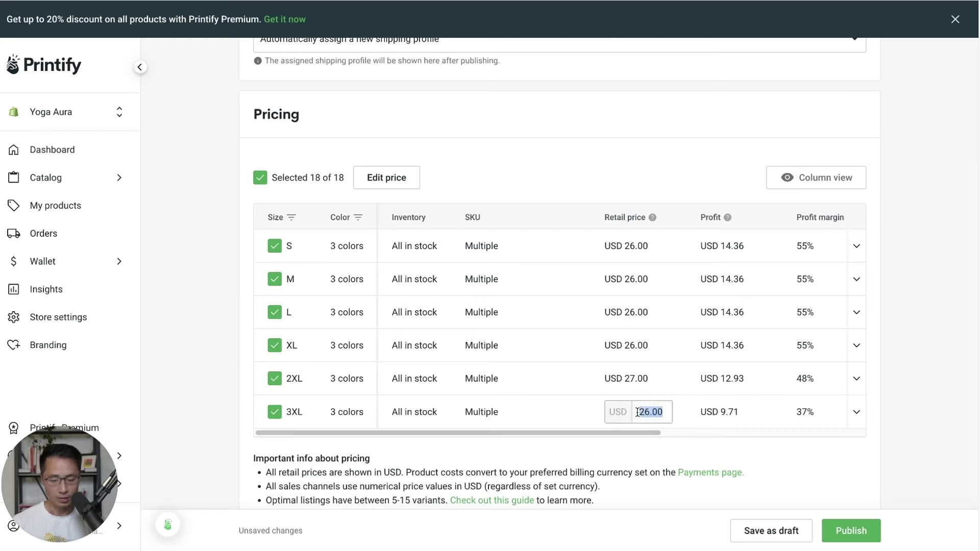
pyautogui.write('28')
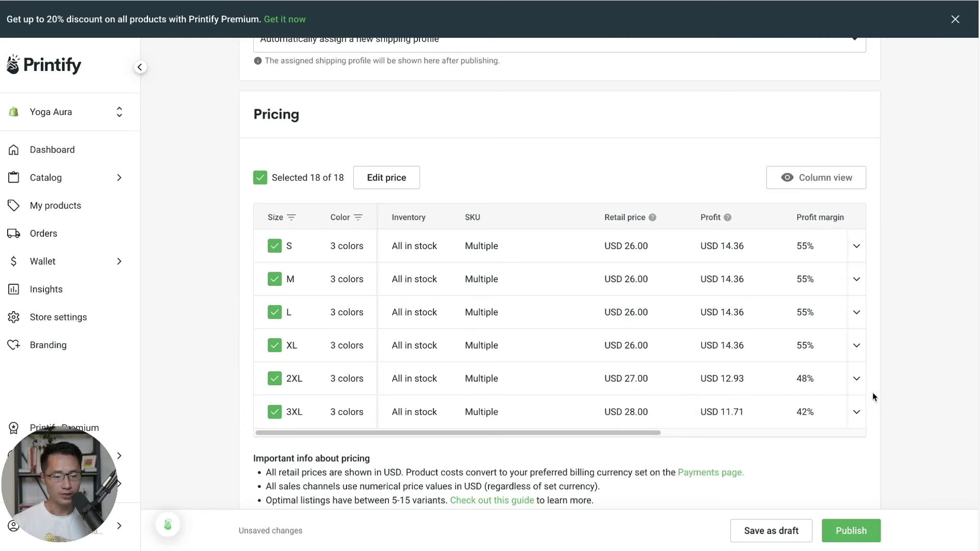
# Review the mockups and publishing settings, publish the t-shirt to the store and dismiss the sample order offer.
pyautogui.scroll(-6, 880, 400)
pyautogui.scroll(9, 886, 405)
pyautogui.scroll(15, 886, 405)
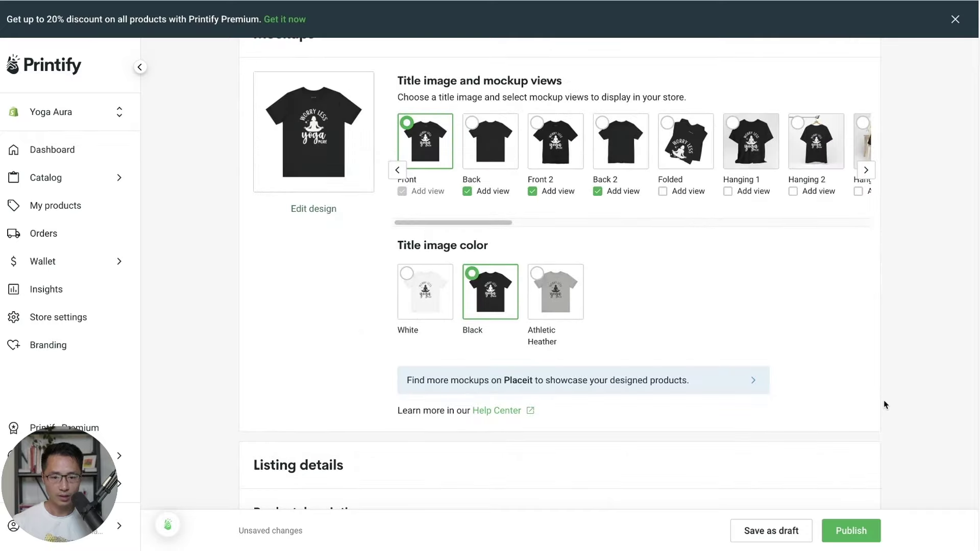
pyautogui.scroll(-20, 905, 388)
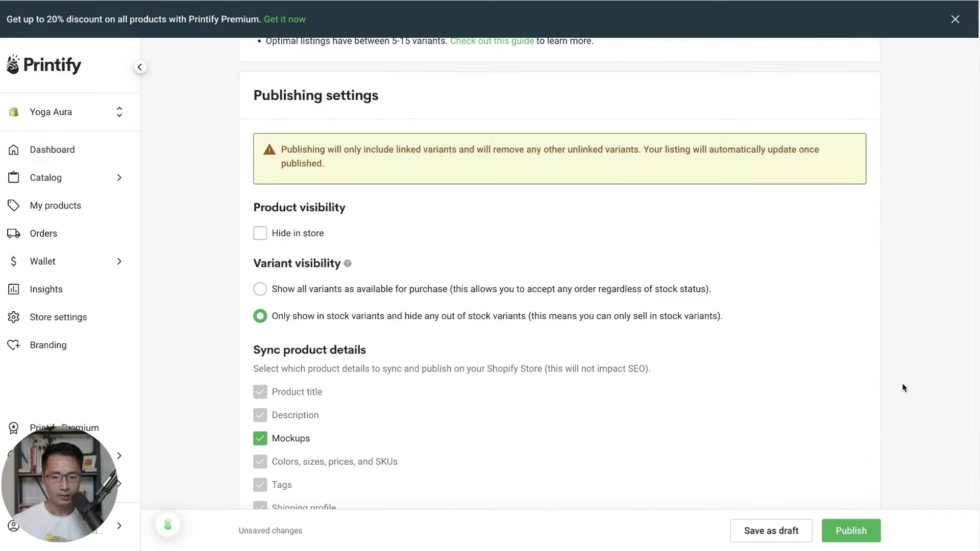
pyautogui.click(860, 531)
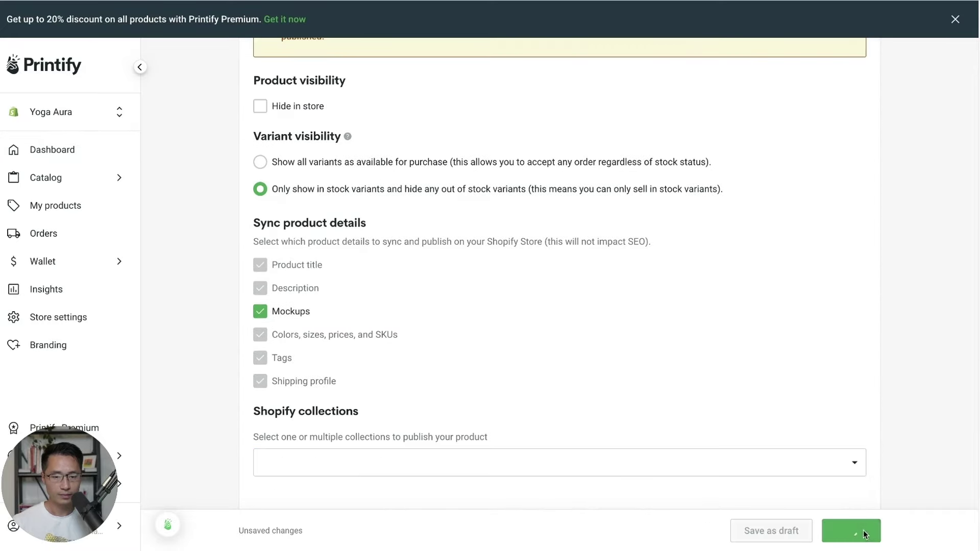
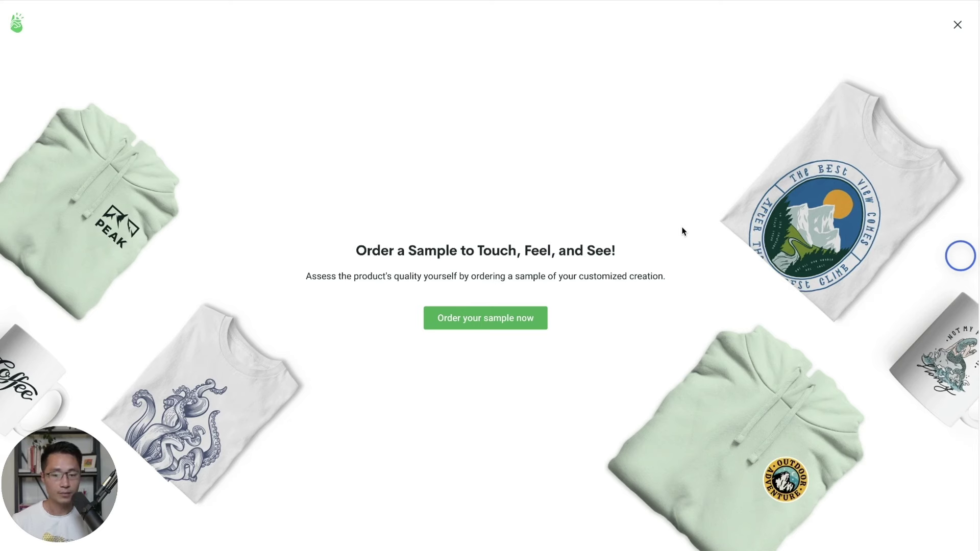
pyautogui.click(959, 25)
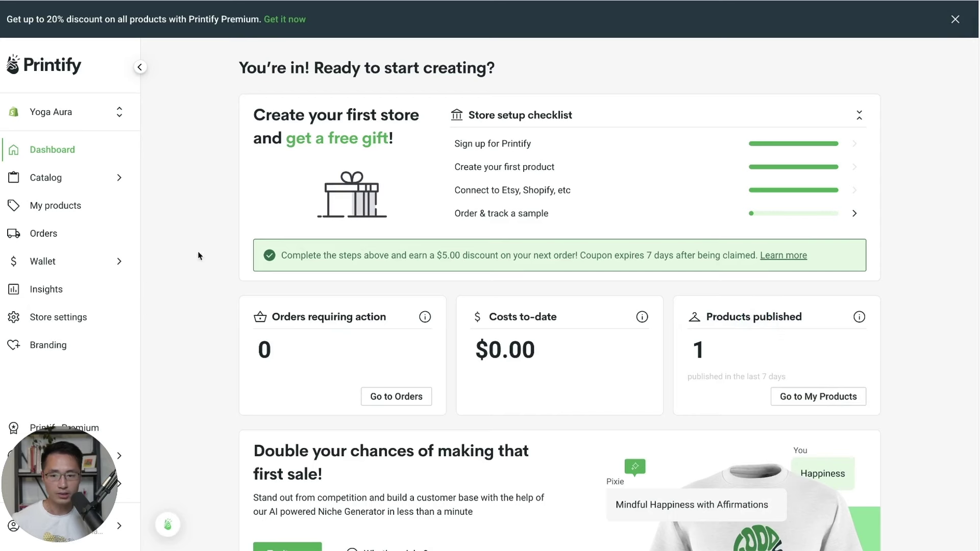
# Duplicate the published "Worry Less Yoga More" product and open the copy in the design editor.
pyautogui.click(60, 205)
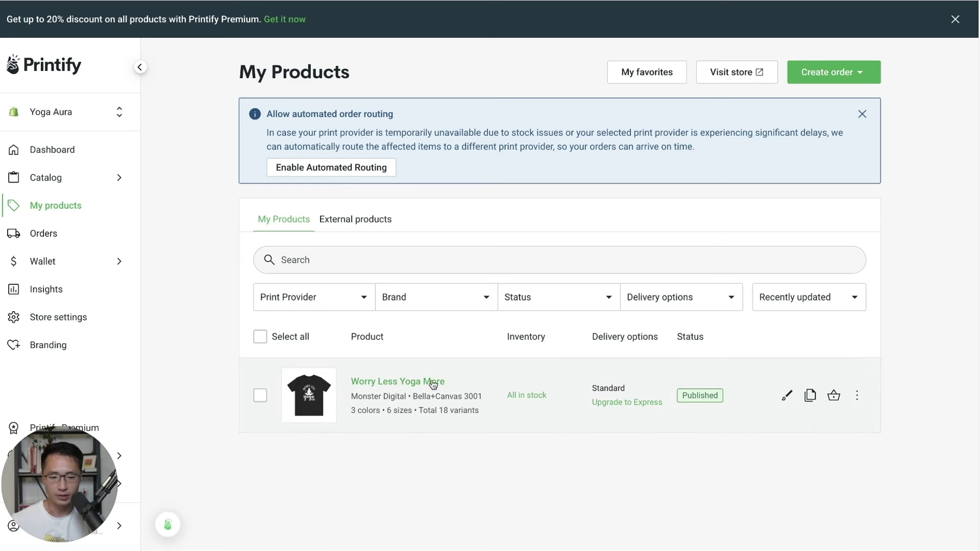
pyautogui.click(812, 399)
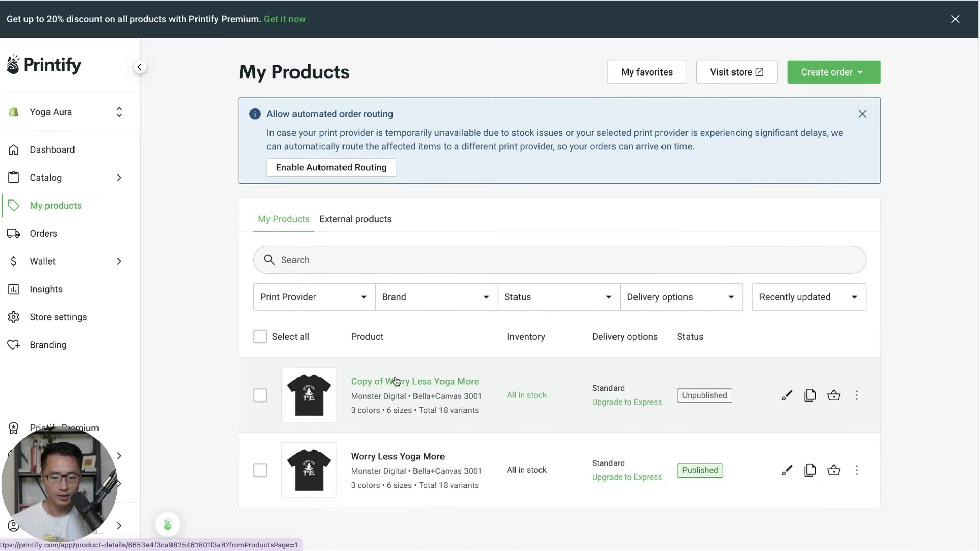
pyautogui.click(787, 396)
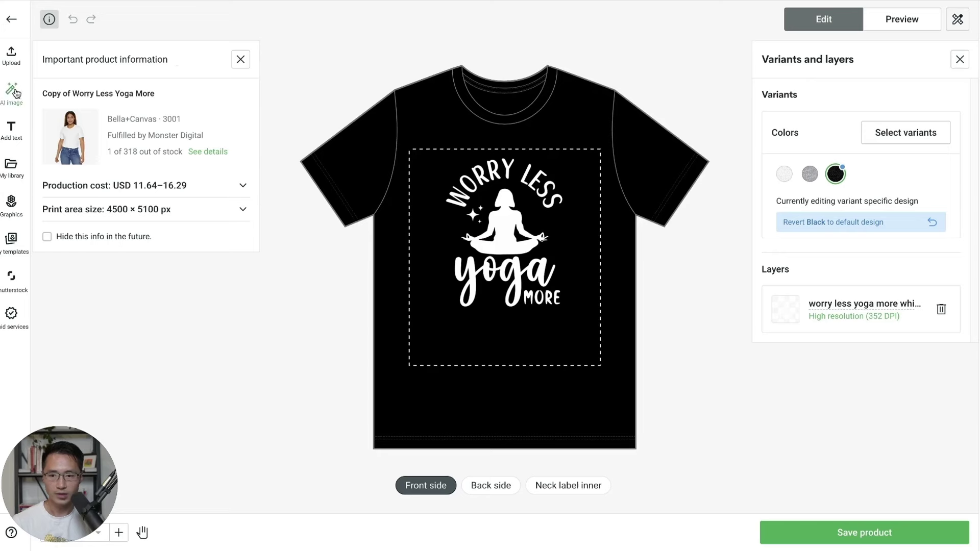
# Upload "yoga and coffee are all i need-01.png" from the device and scale it to about 10.5 × 12.6 in on the black shirt's front.
pyautogui.click(17, 62)
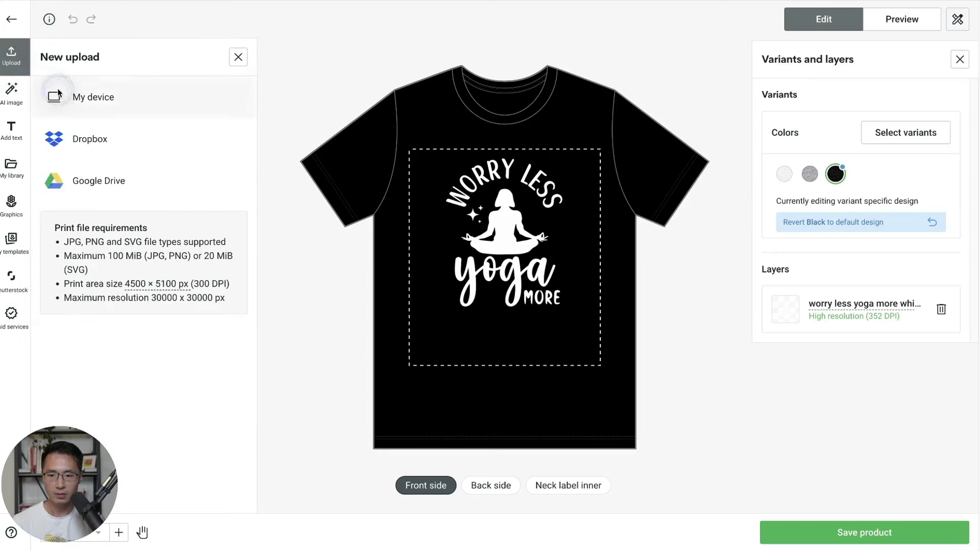
pyautogui.click(82, 97)
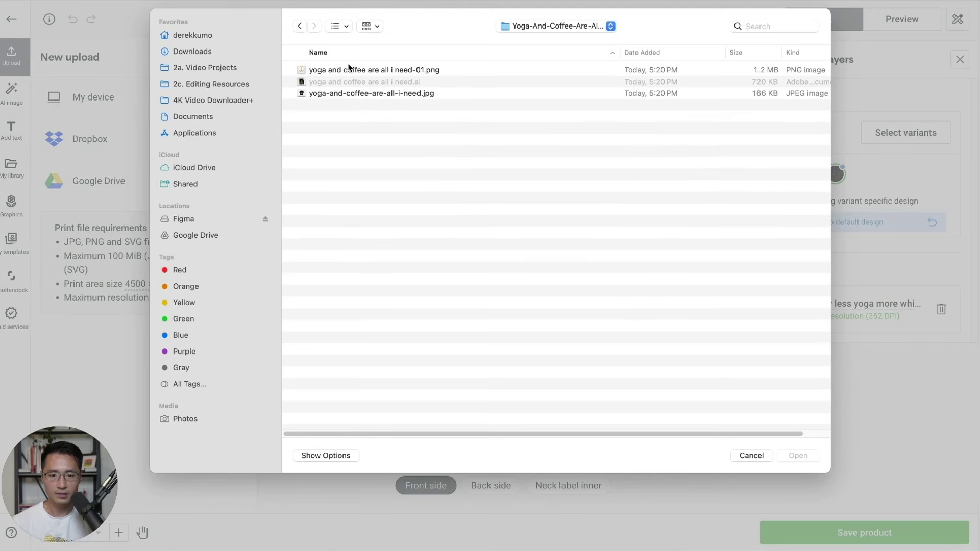
pyautogui.doubleClick(397, 69)
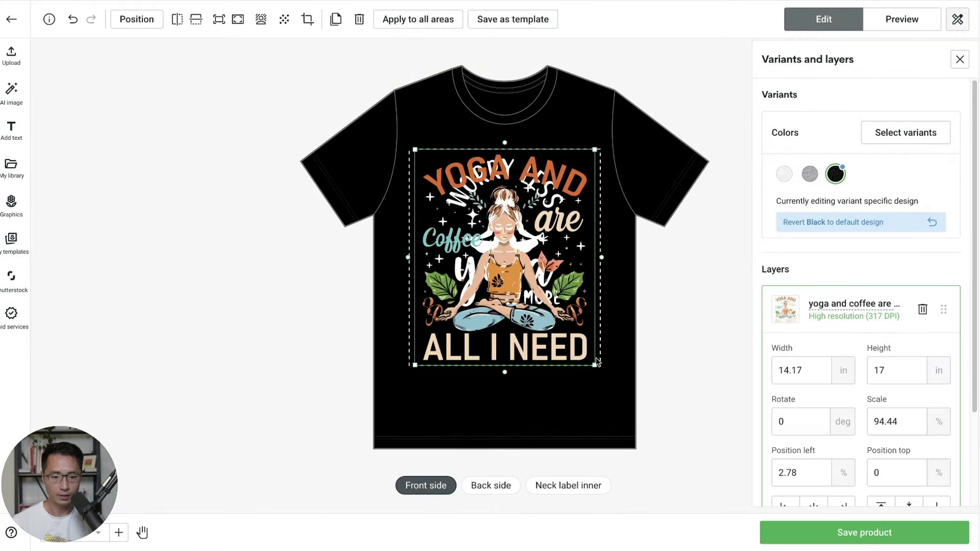
pyautogui.moveTo(596, 361); pyautogui.dragTo(544, 281)
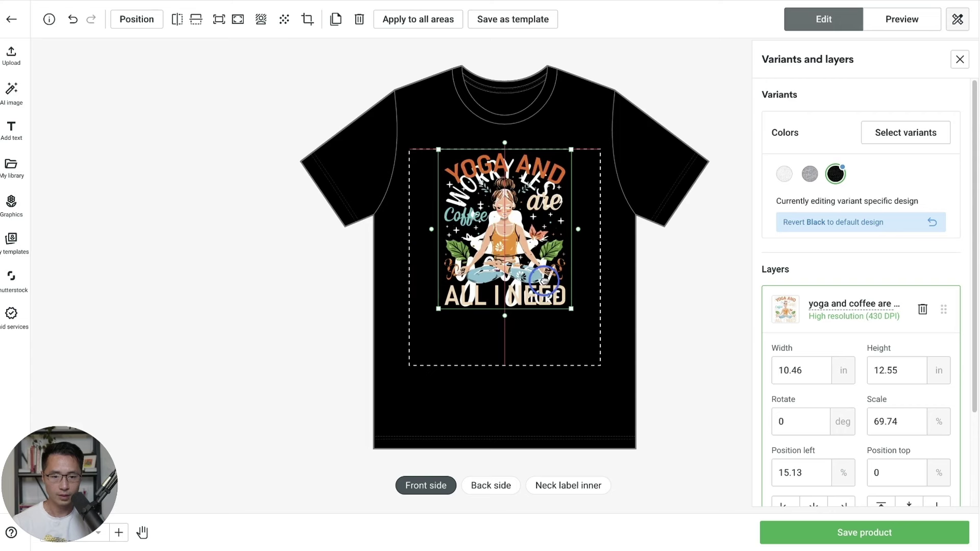
# Delete the old "worry less yoga more" layer and check the new design in the mockup preview.
pyautogui.scroll(-2, 968, 372)
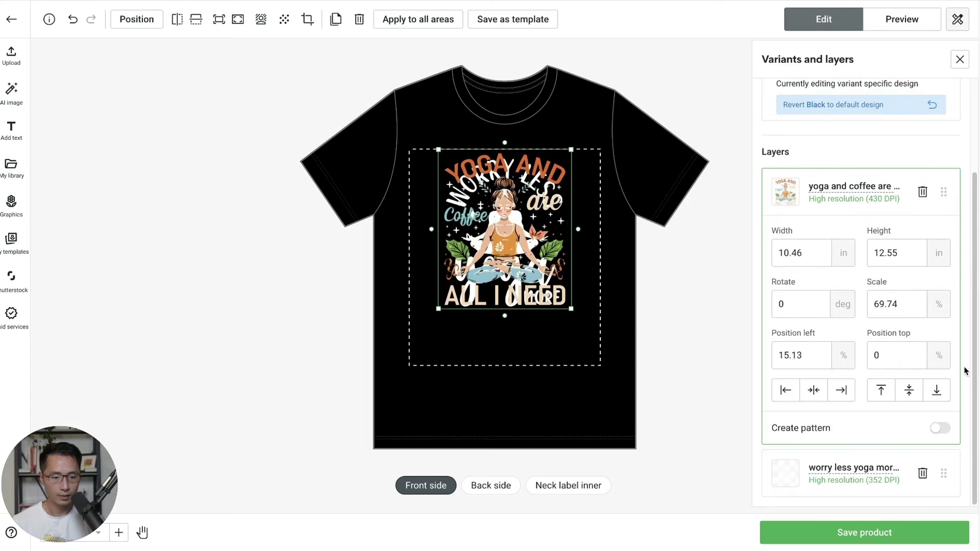
pyautogui.click(922, 474)
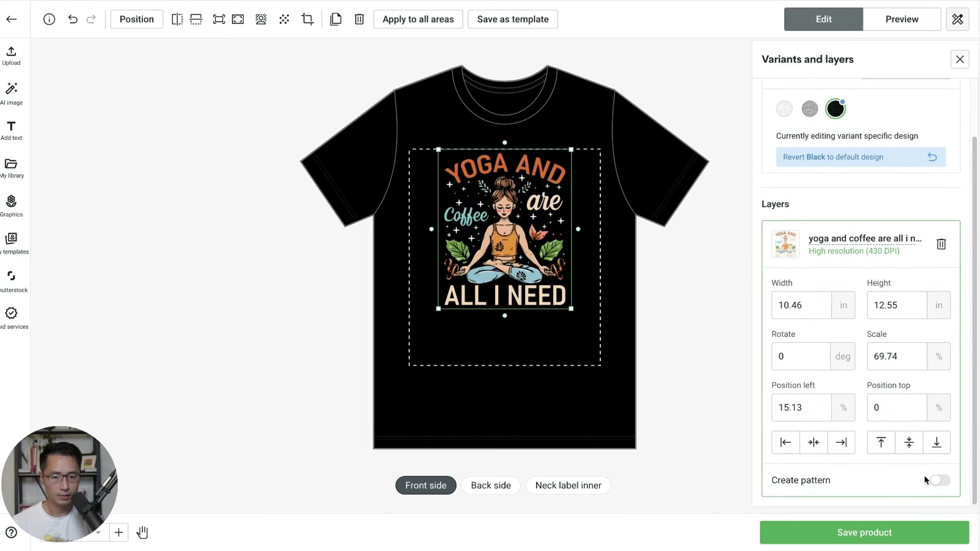
pyautogui.click(603, 394)
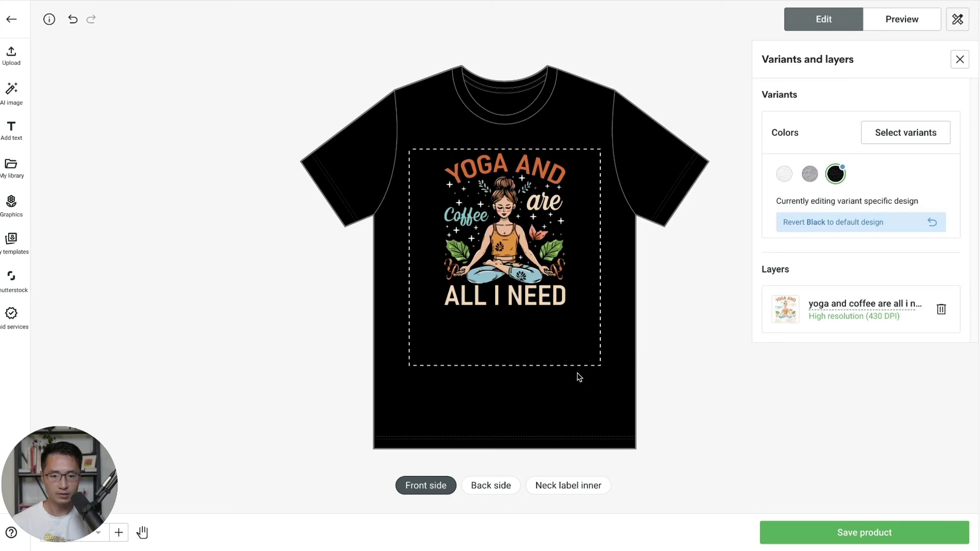
pyautogui.click(908, 20)
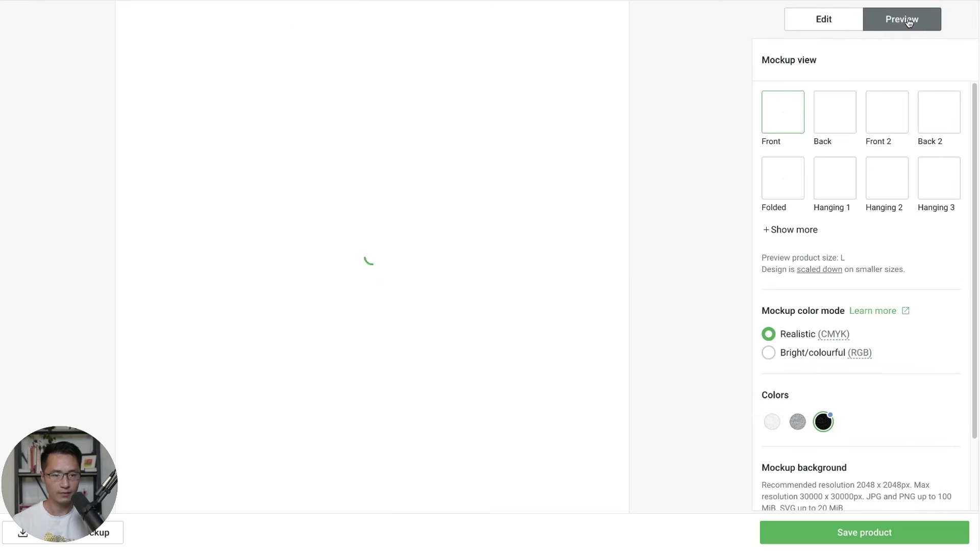
pyautogui.click(836, 25)
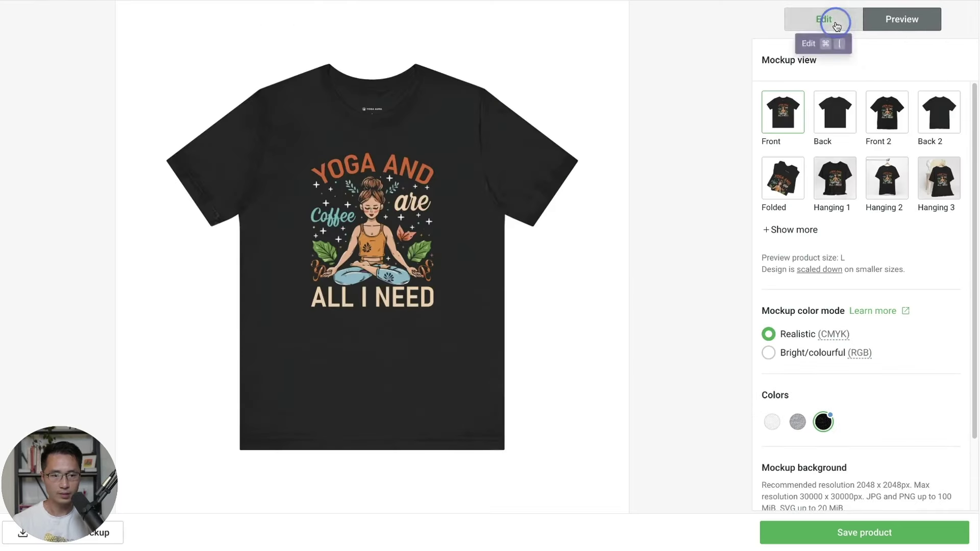
# Remove the White and Athletic Heather color variants, keeping only Black, and save the product.
pyautogui.click(882, 134)
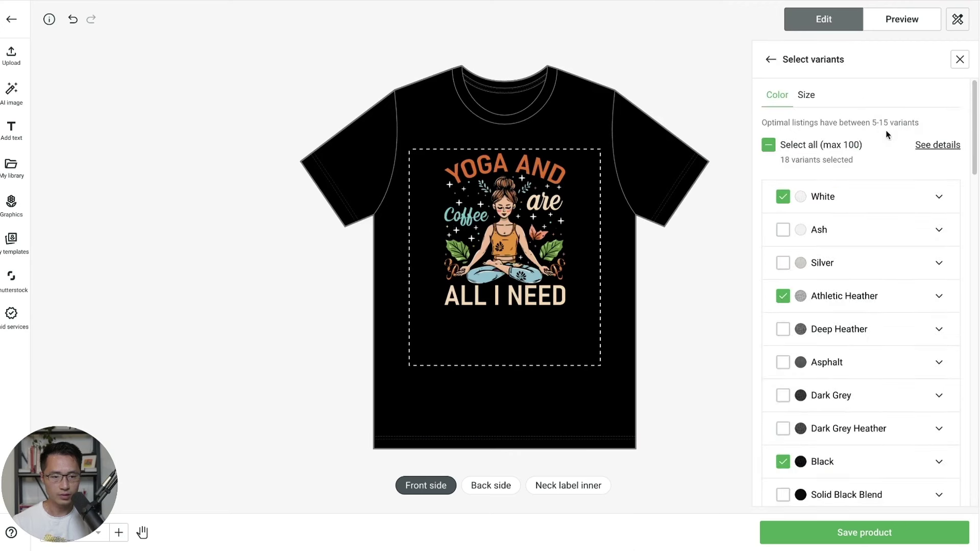
pyautogui.click(785, 199)
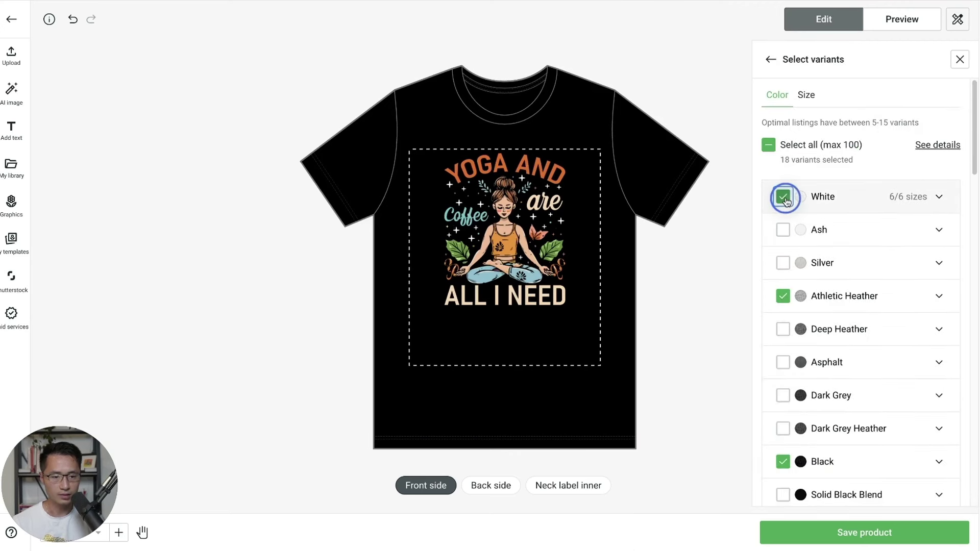
pyautogui.click(783, 296)
pyautogui.click(819, 533)
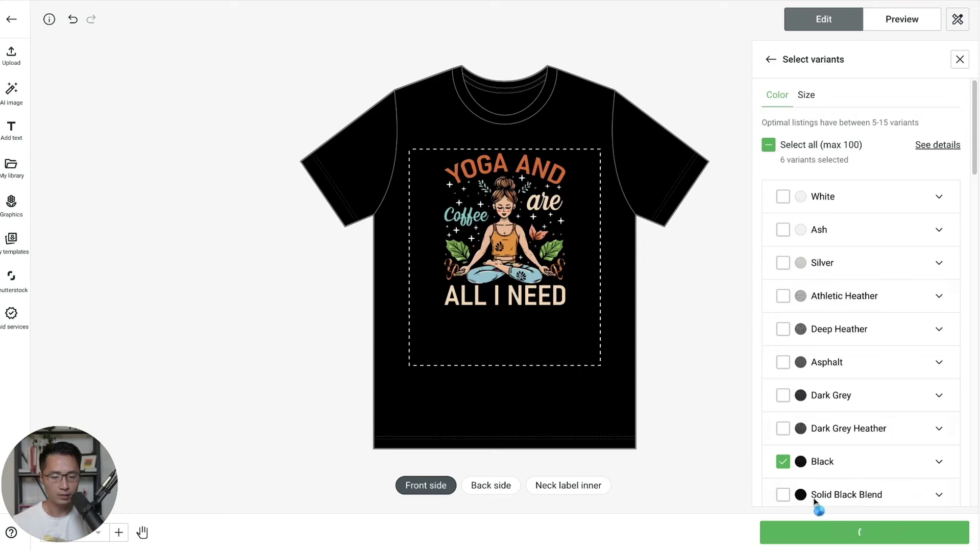
# Replace the listing title with "Yoga and Coffee are ALL I NEED".
pyautogui.scroll(-3, 363, 290)
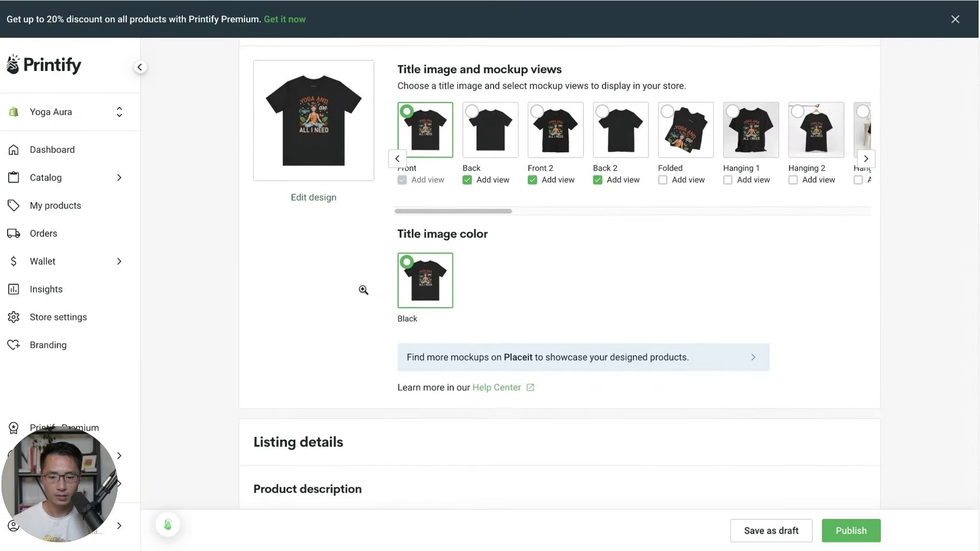
pyautogui.moveTo(397, 499); pyautogui.dragTo(233, 496)
pyautogui.write('Yoga')
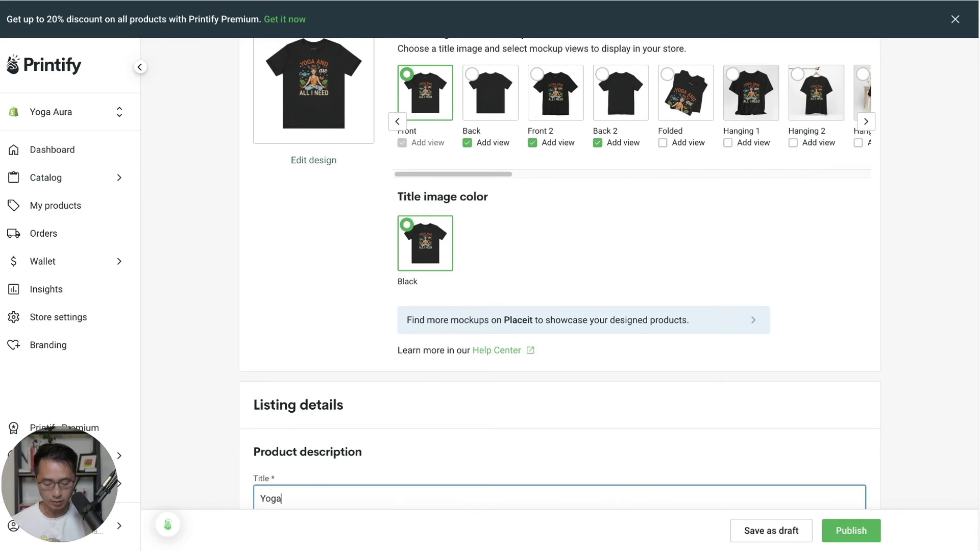
pyautogui.write(' and Coffee are ')
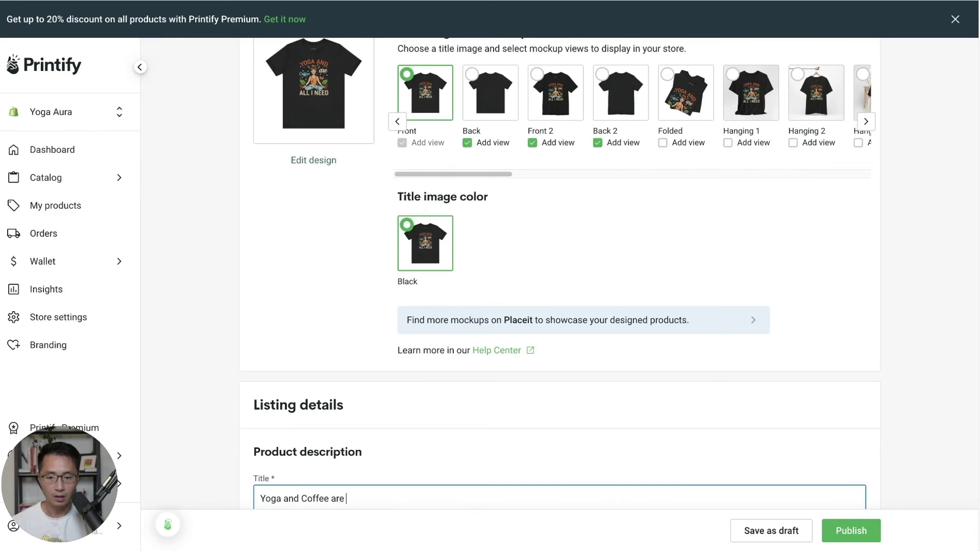
pyautogui.write('ALL')
pyautogui.write(' I NEED')
# Check the listing's description, tags and variant prices, publish the product to the store and dismiss the feedback survey.
pyautogui.scroll(-8, 421, 173)
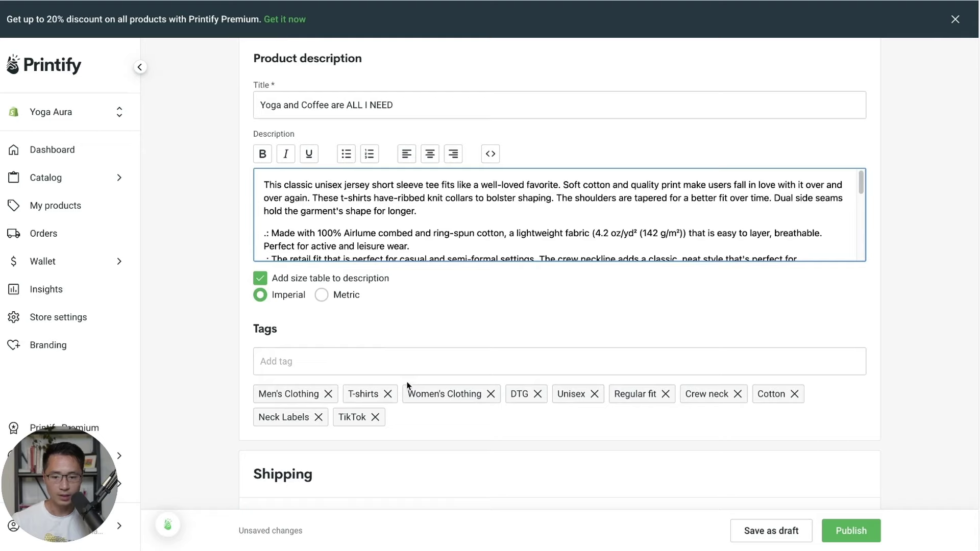
pyautogui.scroll(-2, 863, 338)
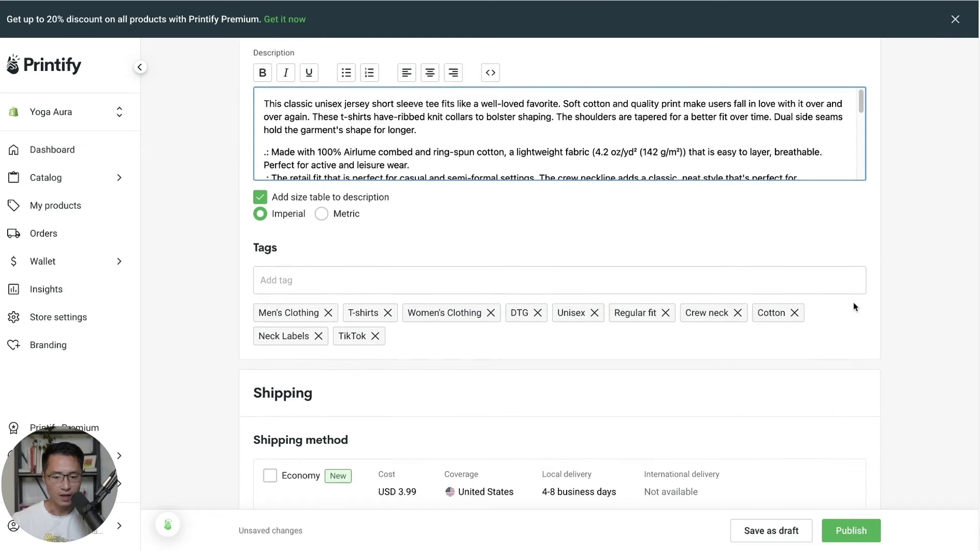
pyautogui.scroll(-1, 856, 307)
pyautogui.scroll(-11, 856, 307)
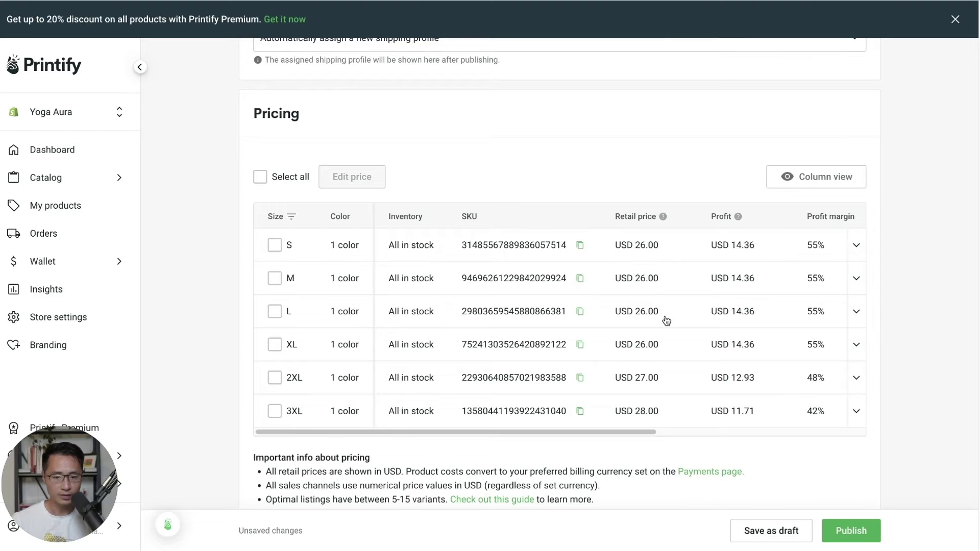
pyautogui.scroll(-3, 667, 320)
pyautogui.click(849, 531)
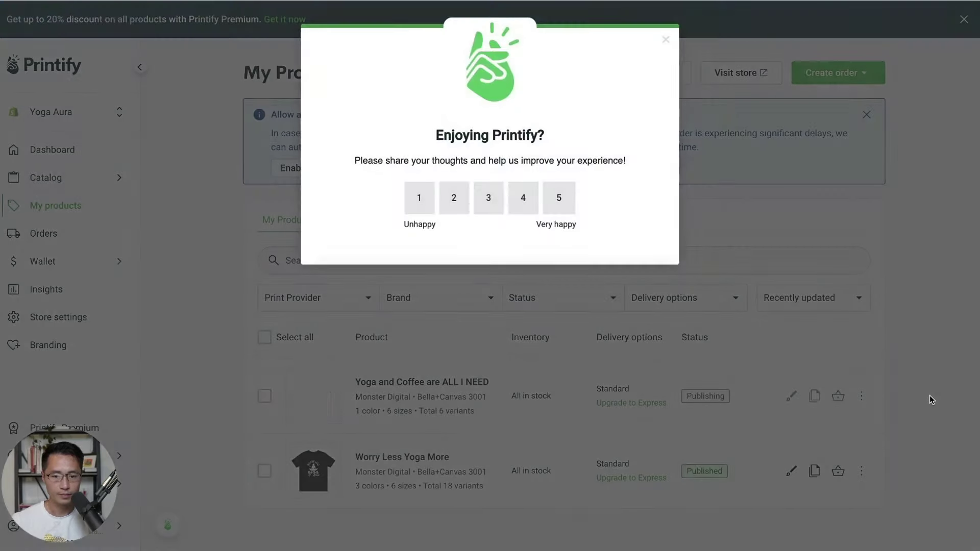
pyautogui.click(666, 39)
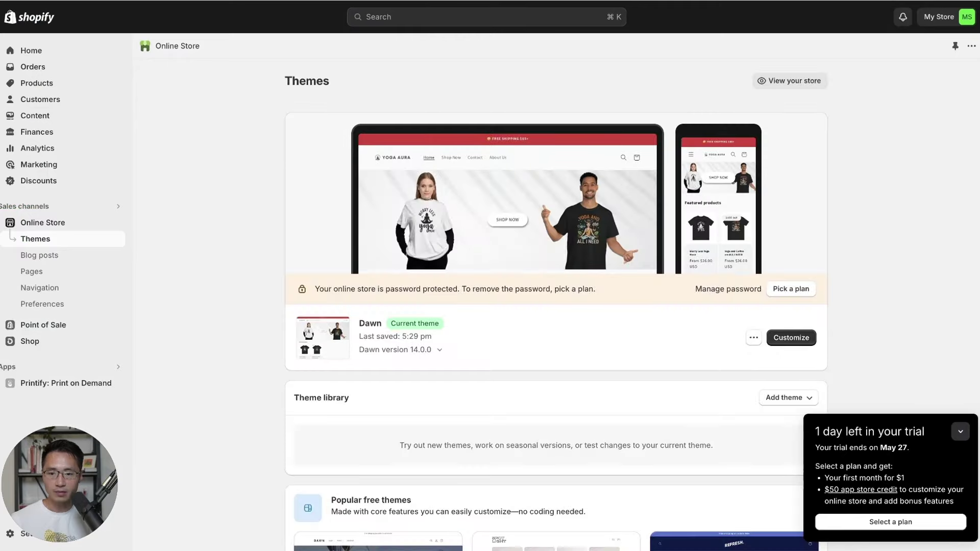
# Open the "Worry Less Yoga More" product in the Shopify admin, examine its storefront preview down to the size table, and close the preview.
pyautogui.click(42, 84)
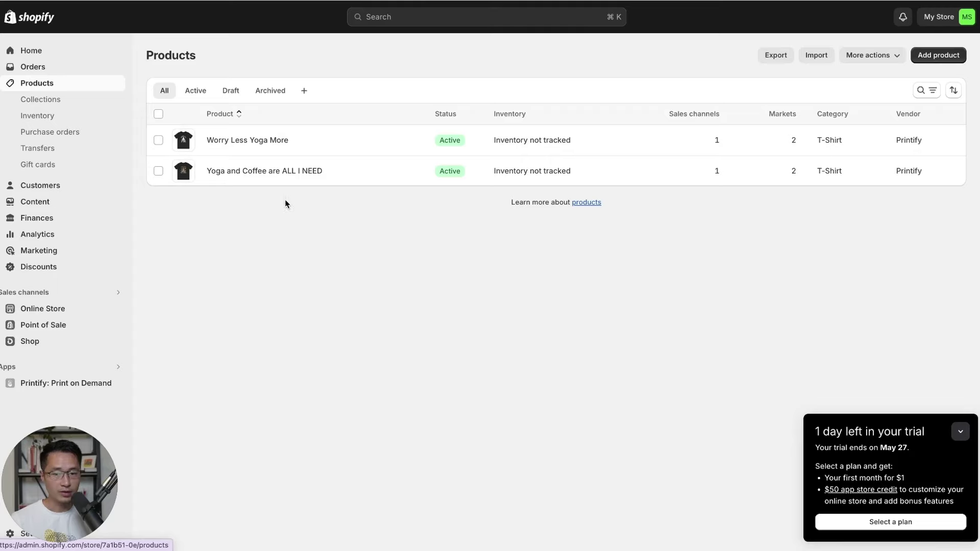
pyautogui.click(252, 143)
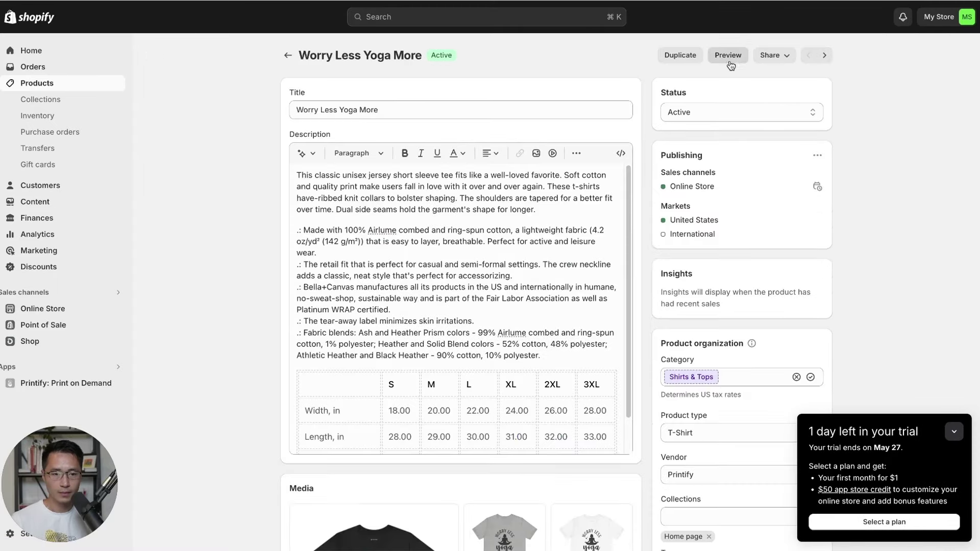
pyautogui.click(730, 57)
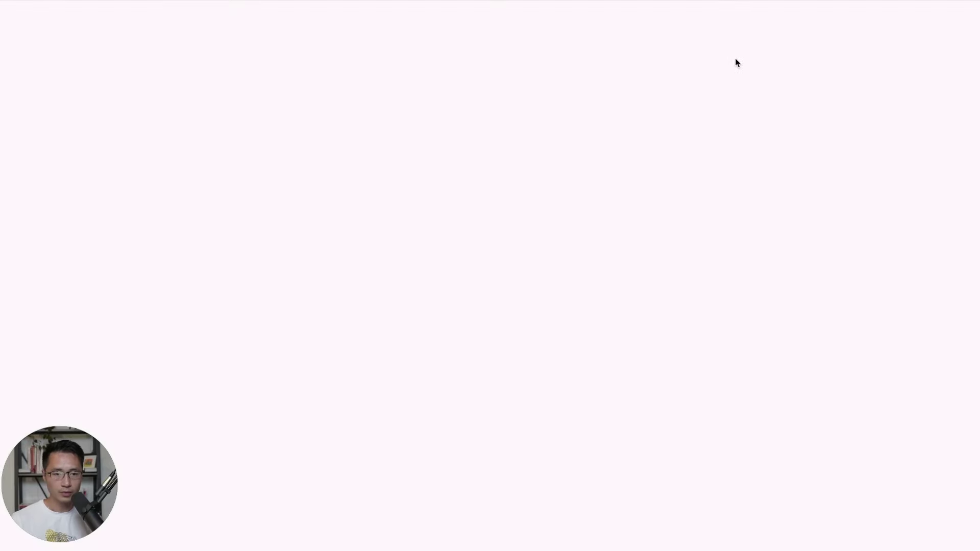
pyautogui.scroll(-7, 581, 191)
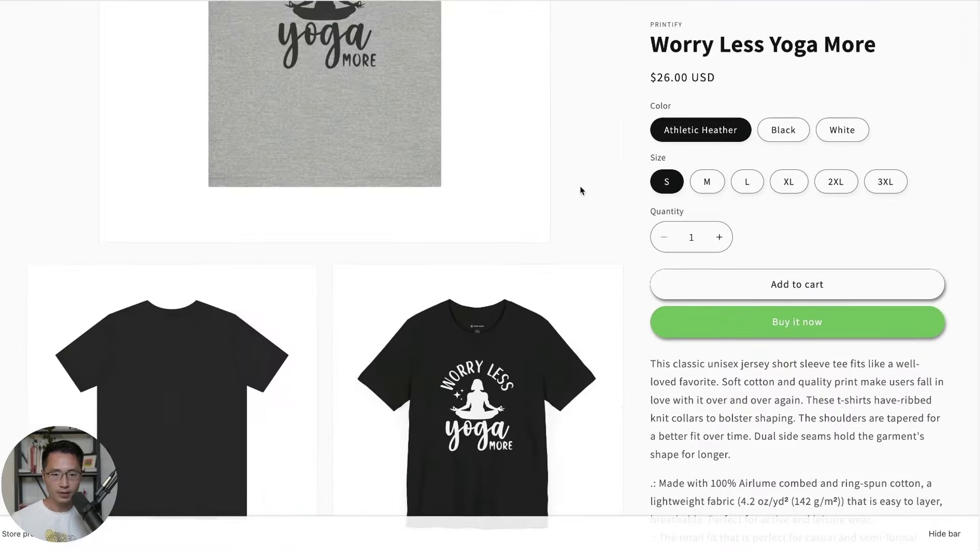
pyautogui.scroll(-5, 581, 250)
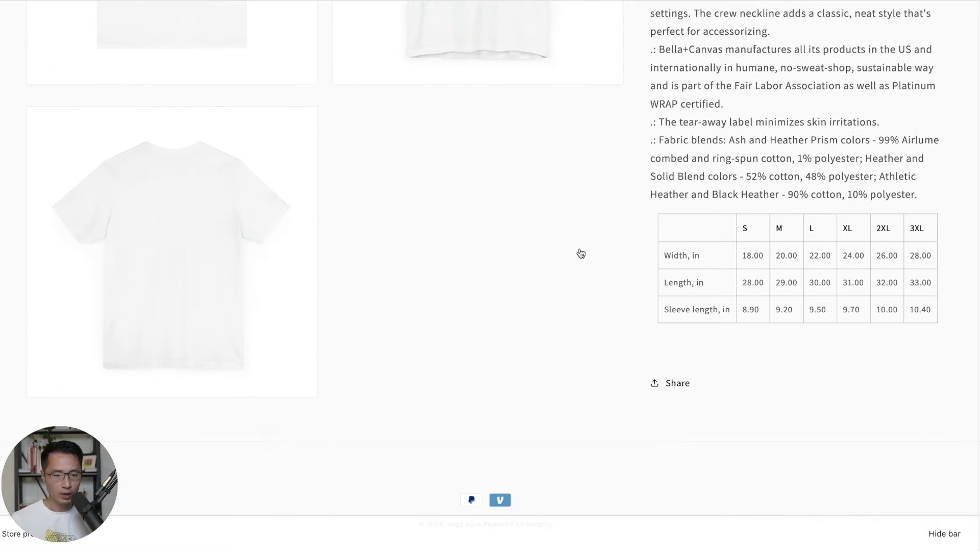
pyautogui.scroll(13, 590, 258)
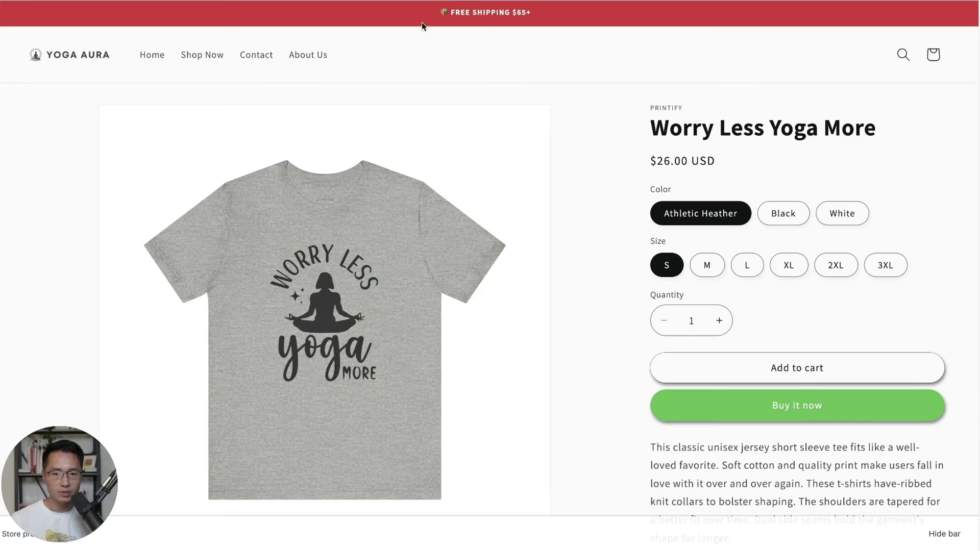
pyautogui.press('super+w')
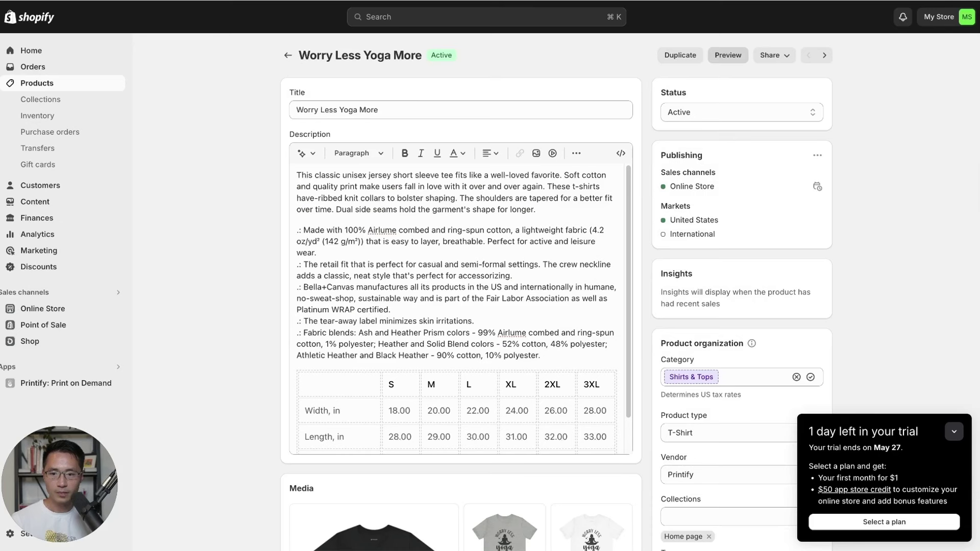
# Open the Dawn theme for customizing, change the announcement bar text to "📦FREE SHIPPING ON ORDERS $65+" and save.
pyautogui.click(51, 309)
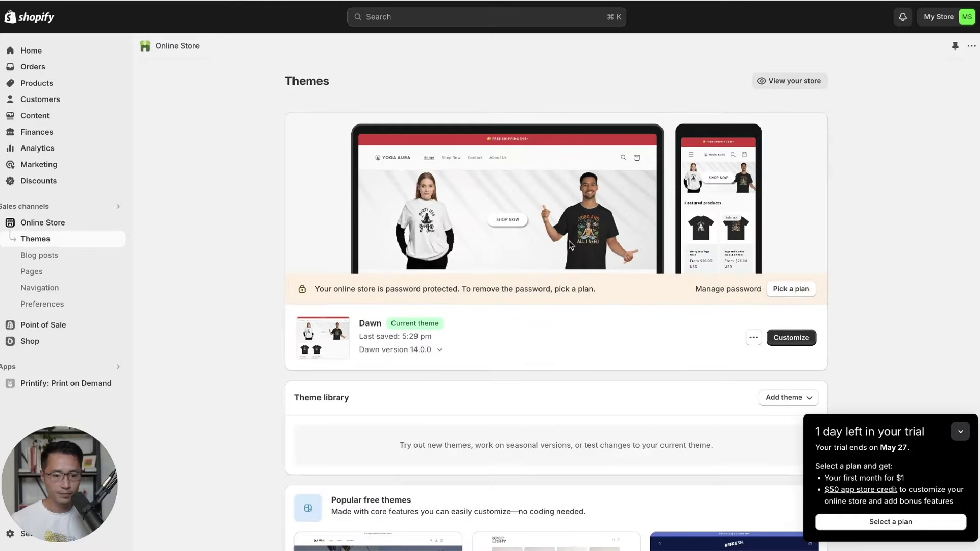
pyautogui.click(791, 338)
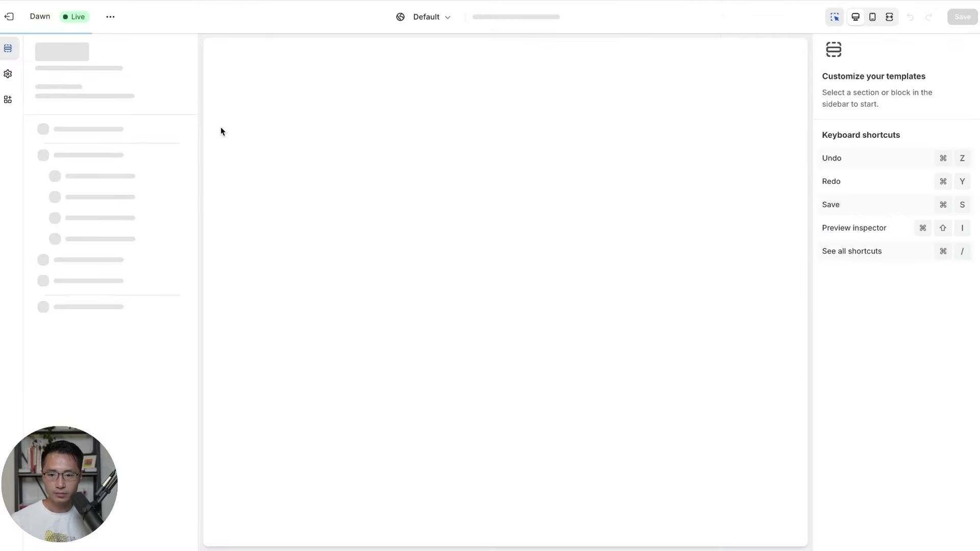
pyautogui.click(99, 96)
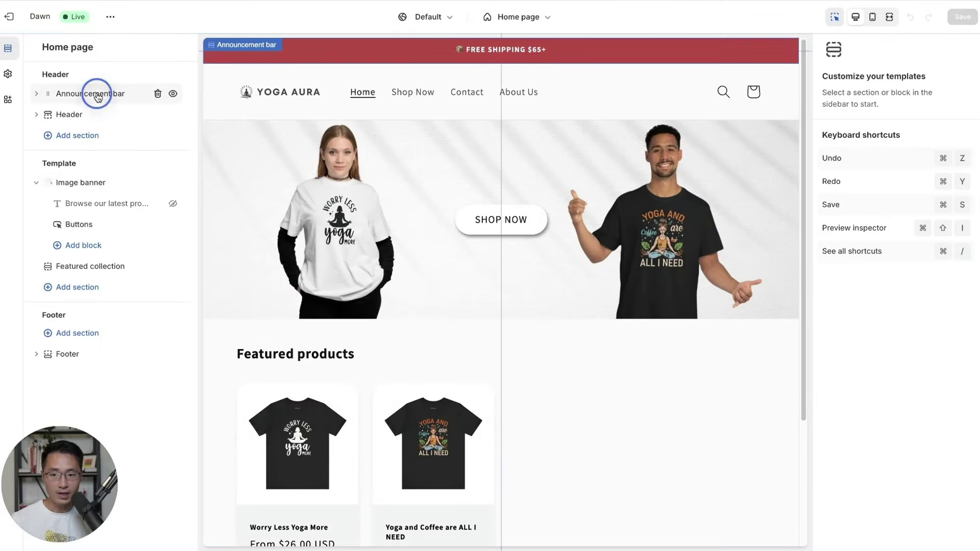
pyautogui.click(98, 114)
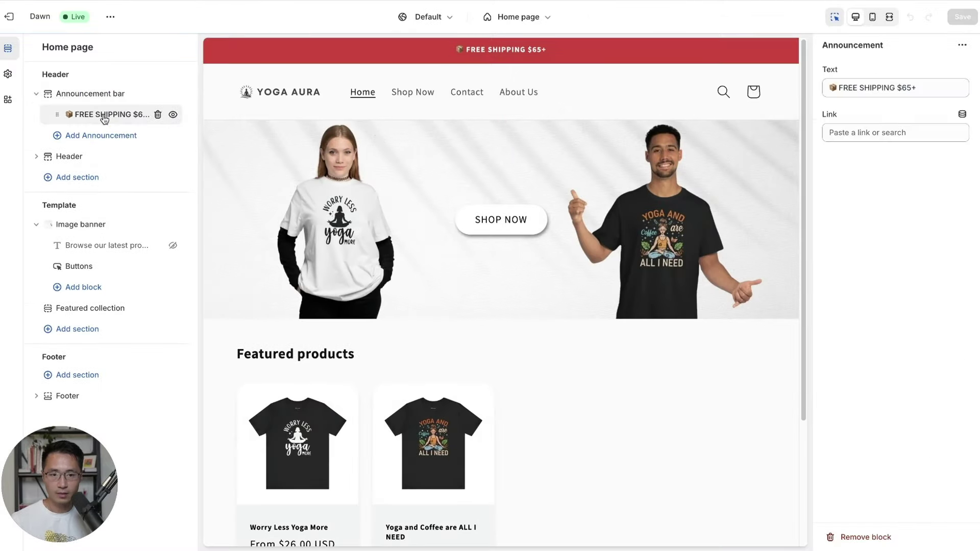
pyautogui.click(893, 85)
pyautogui.write('ON OR')
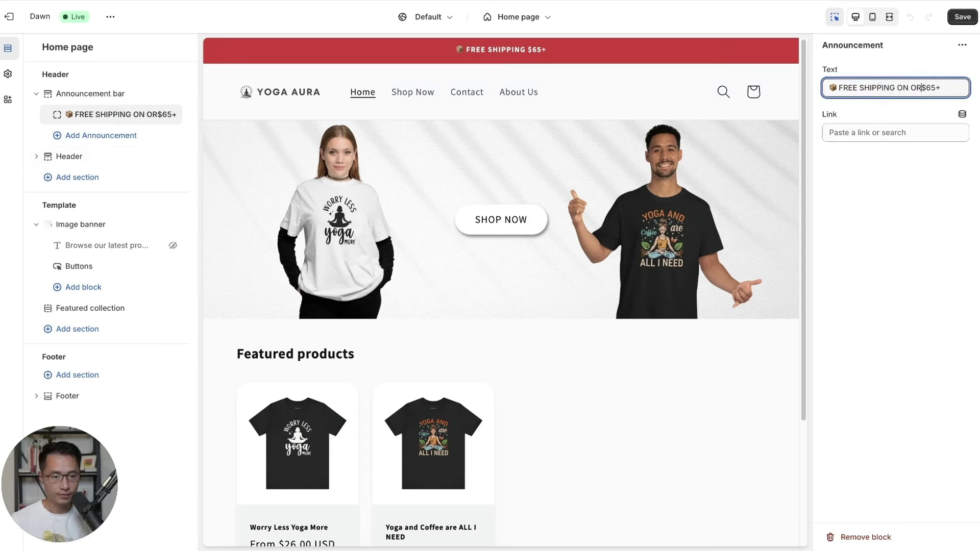
pyautogui.write('DERS')
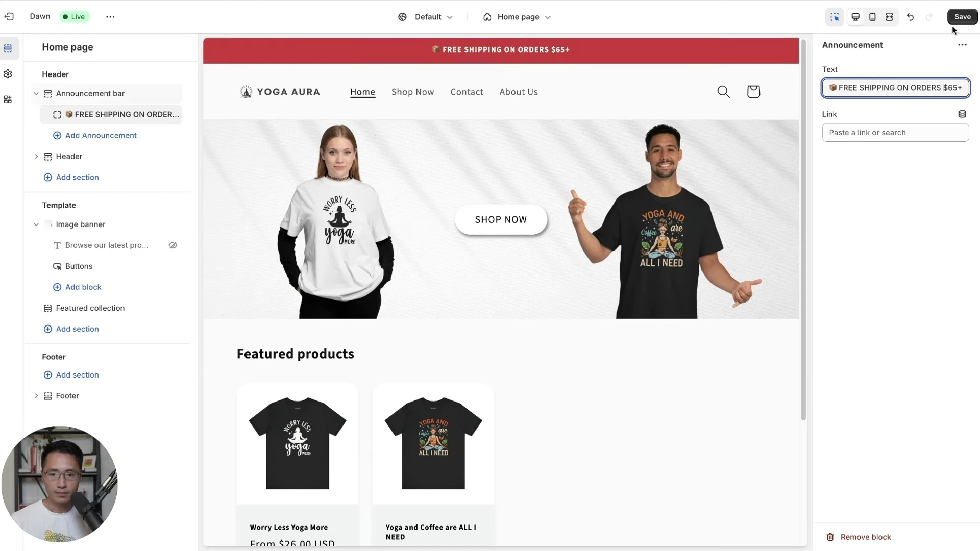
pyautogui.click(968, 21)
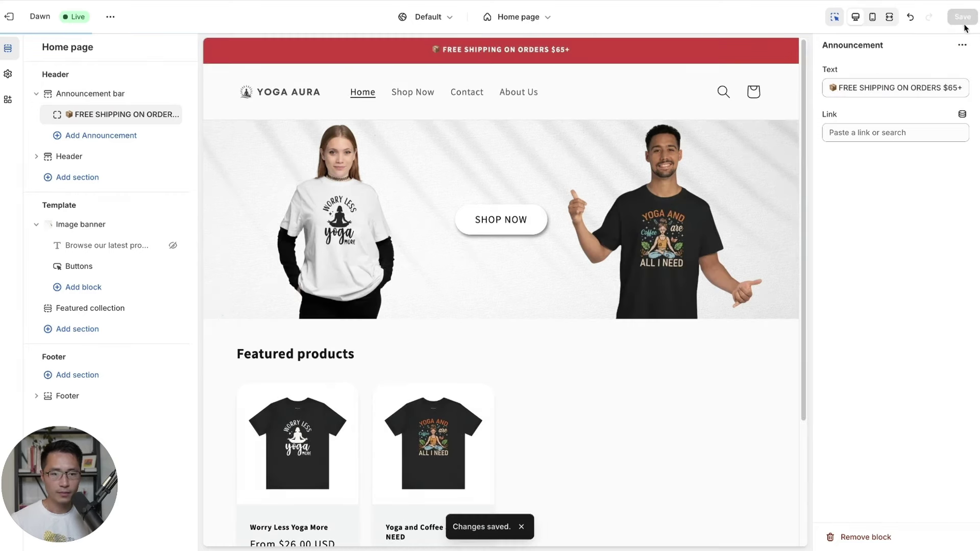
# Open the Default product template in the theme editor and switch its preview to the mobile view.
pyautogui.click(514, 19)
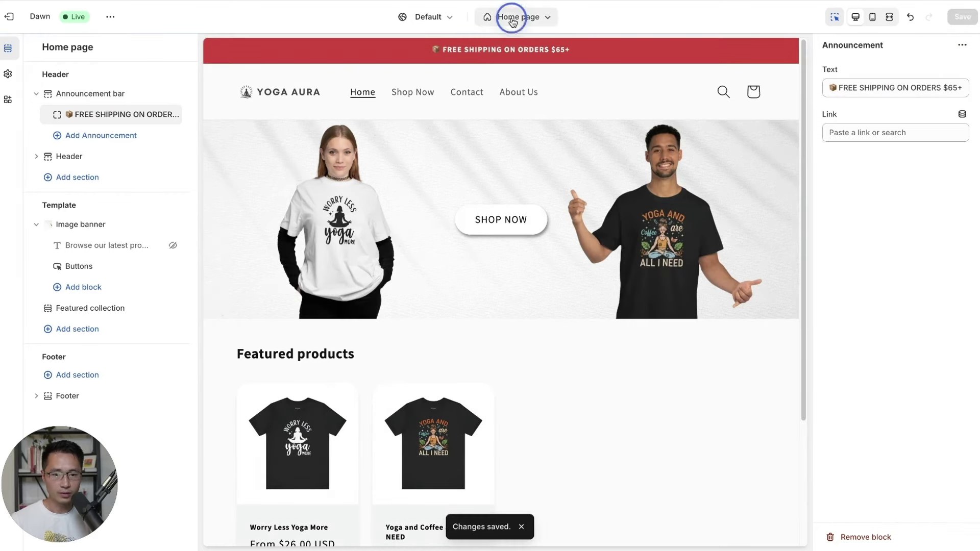
pyautogui.click(529, 18)
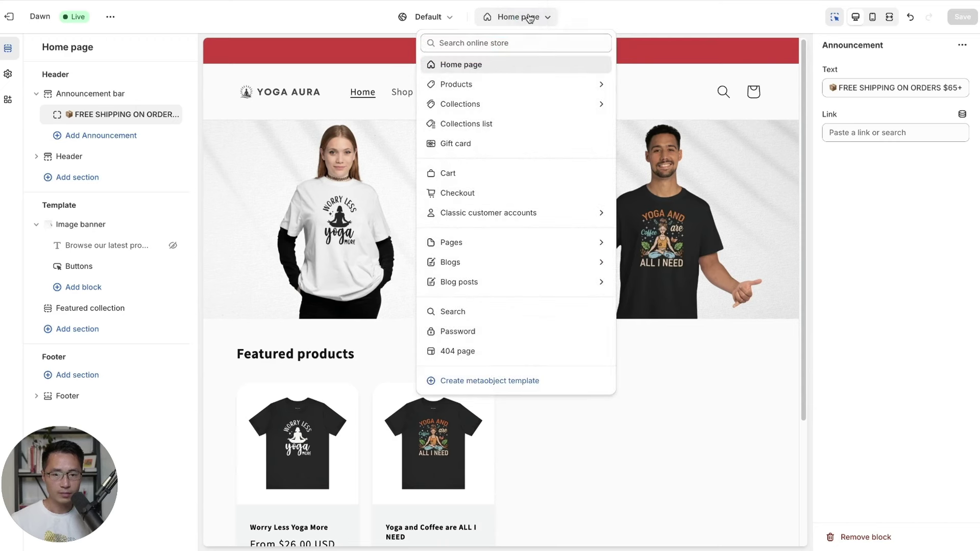
pyautogui.click(477, 86)
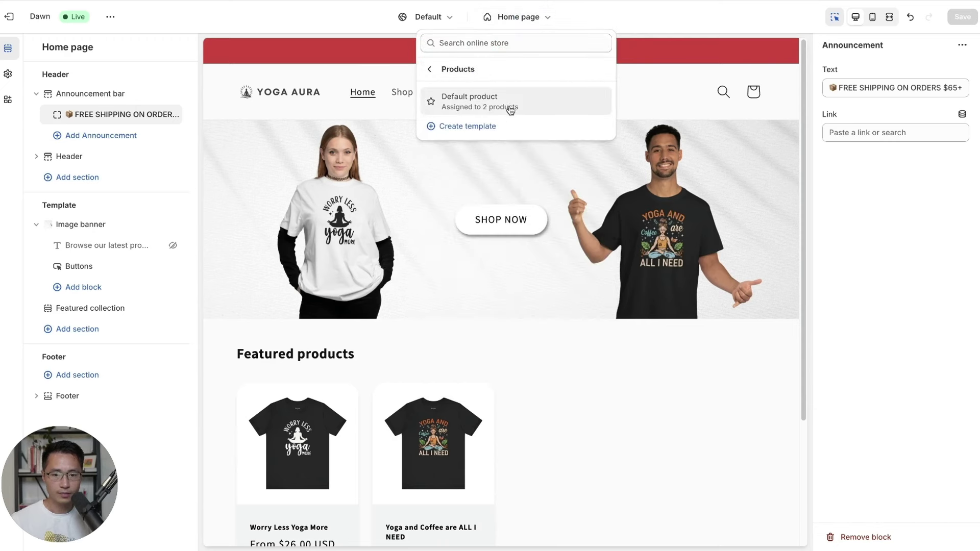
pyautogui.click(483, 102)
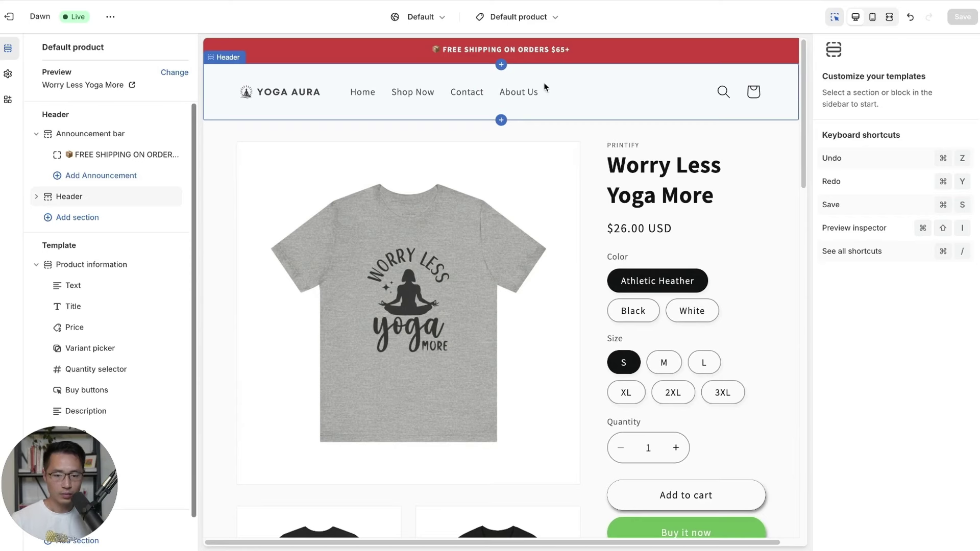
pyautogui.click(873, 17)
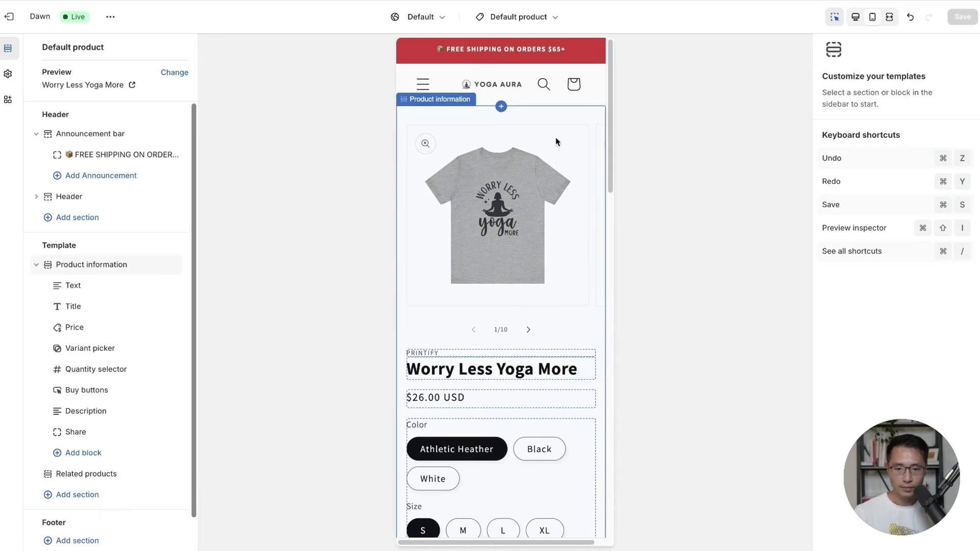
# Remove the Text block showing the vendor from the product information, and check the Title and Price blocks for settings.
pyautogui.click(72, 287)
pyautogui.click(157, 286)
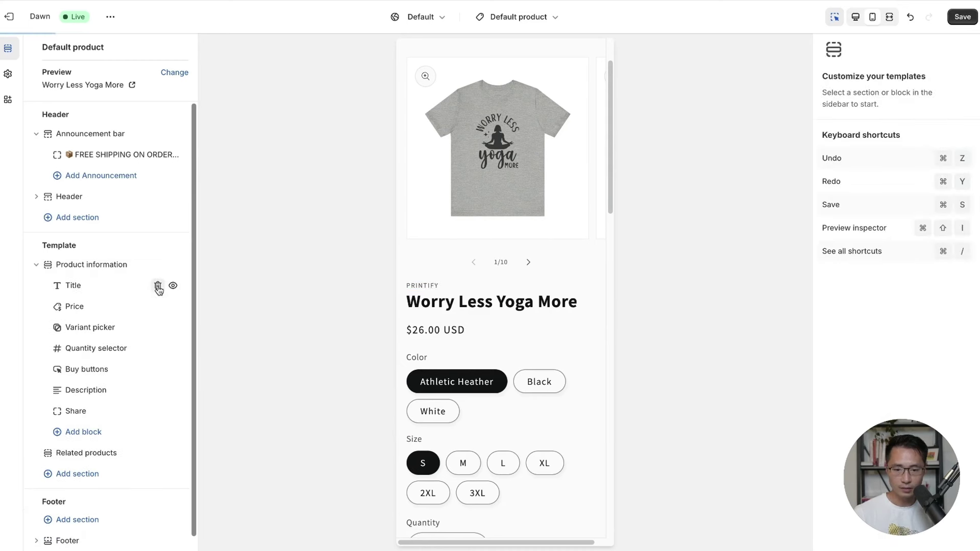
pyautogui.click(77, 288)
pyautogui.click(85, 307)
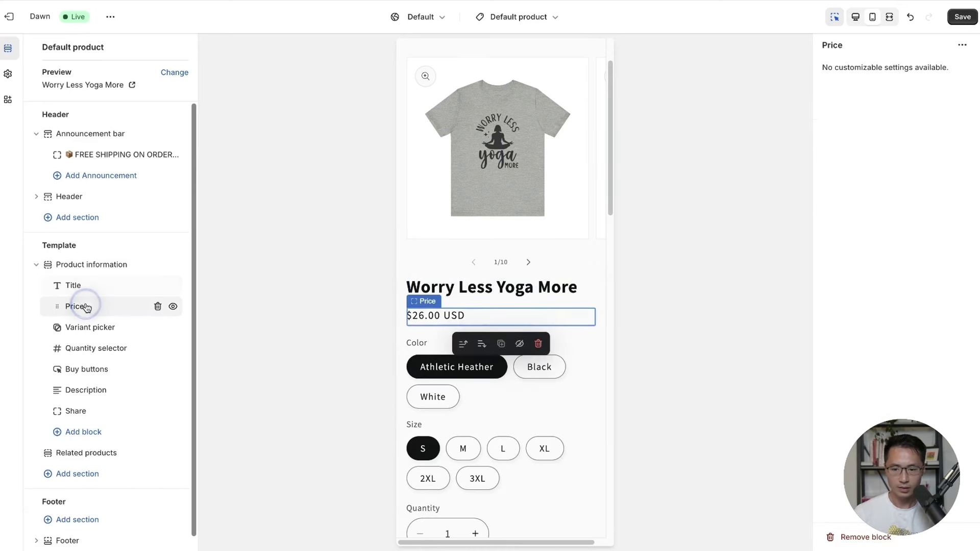
# Try the Dropdown style for the product page's variant picker, and switch it back to Pills.
pyautogui.click(86, 337)
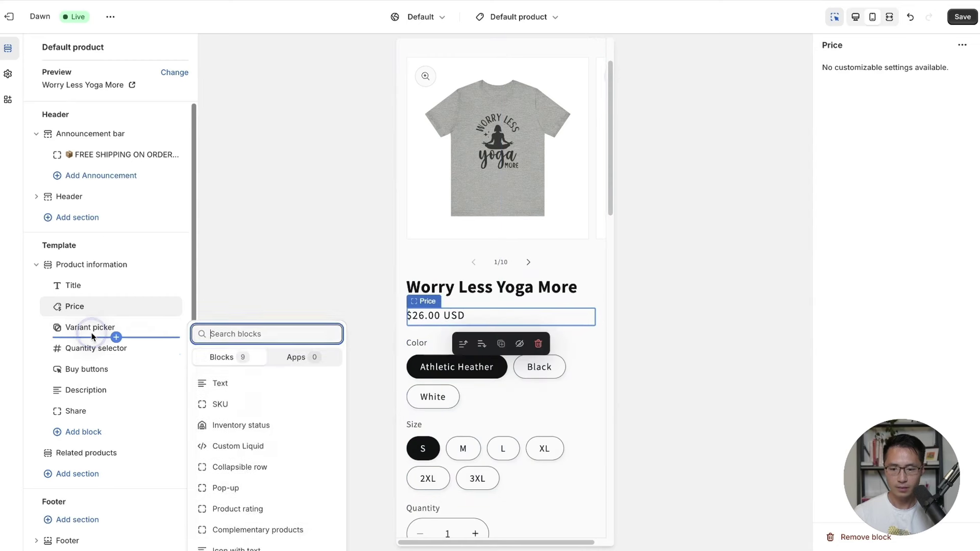
pyautogui.click(86, 331)
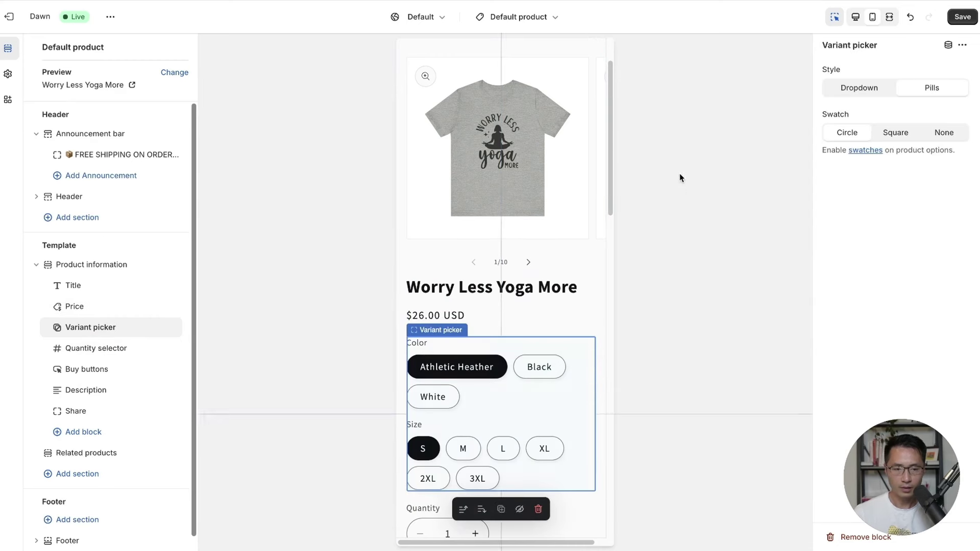
pyautogui.click(930, 88)
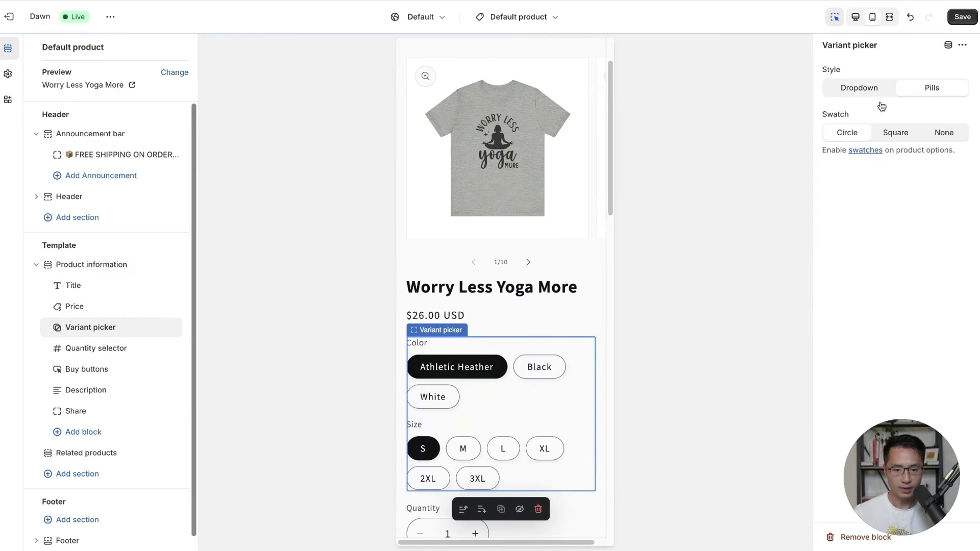
pyautogui.click(857, 92)
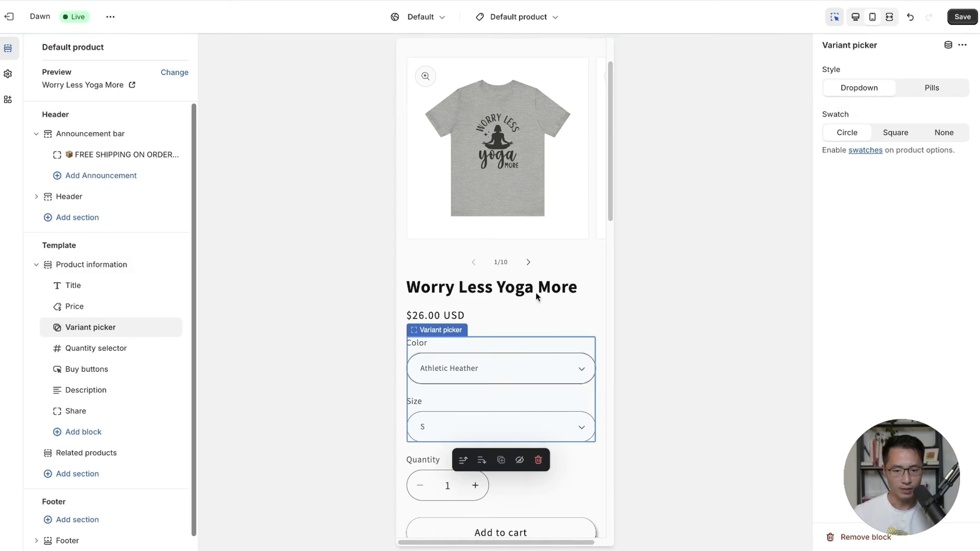
pyautogui.click(942, 96)
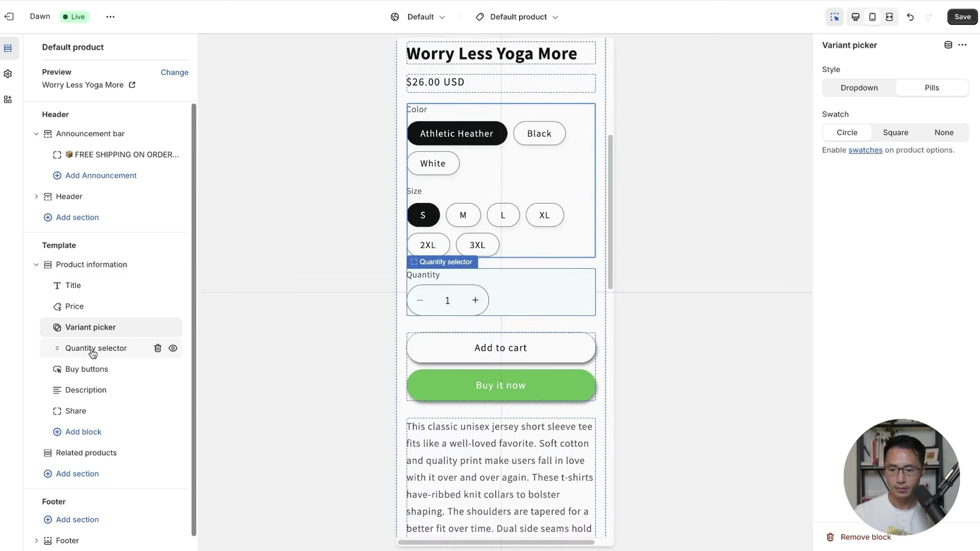
# Check the Quantity selector, Buy buttons and Description blocks, and read through the product description and size table in the mobile preview.
pyautogui.click(86, 352)
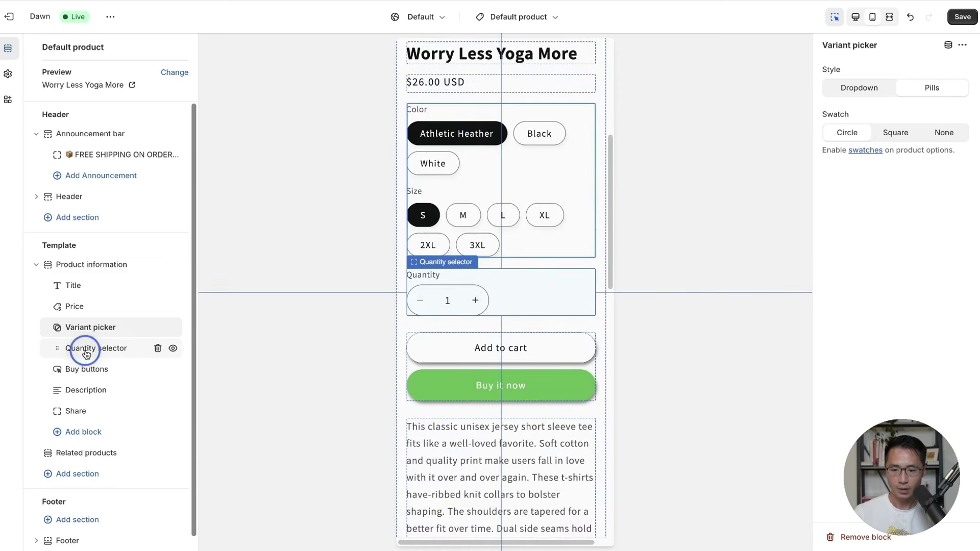
pyautogui.click(106, 374)
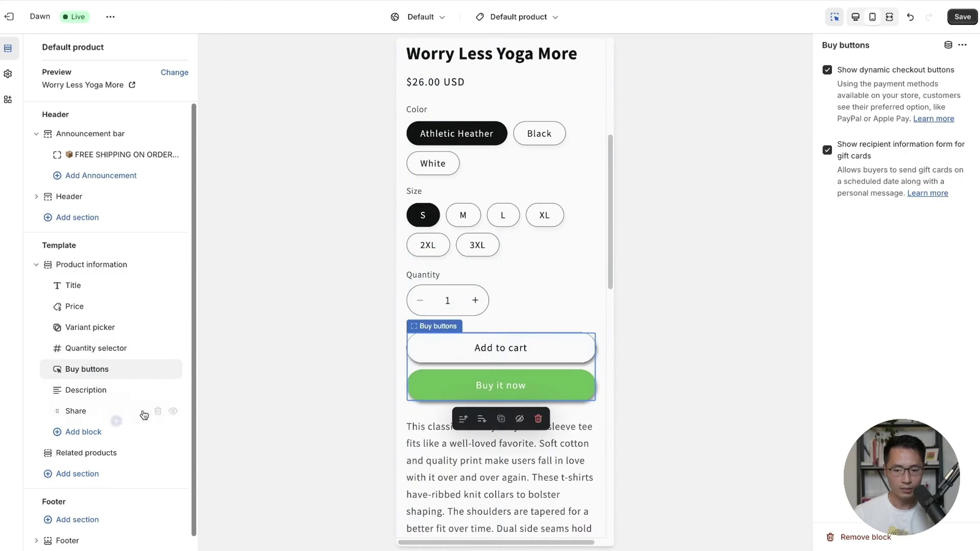
pyautogui.click(100, 391)
pyautogui.scroll(-2, 503, 321)
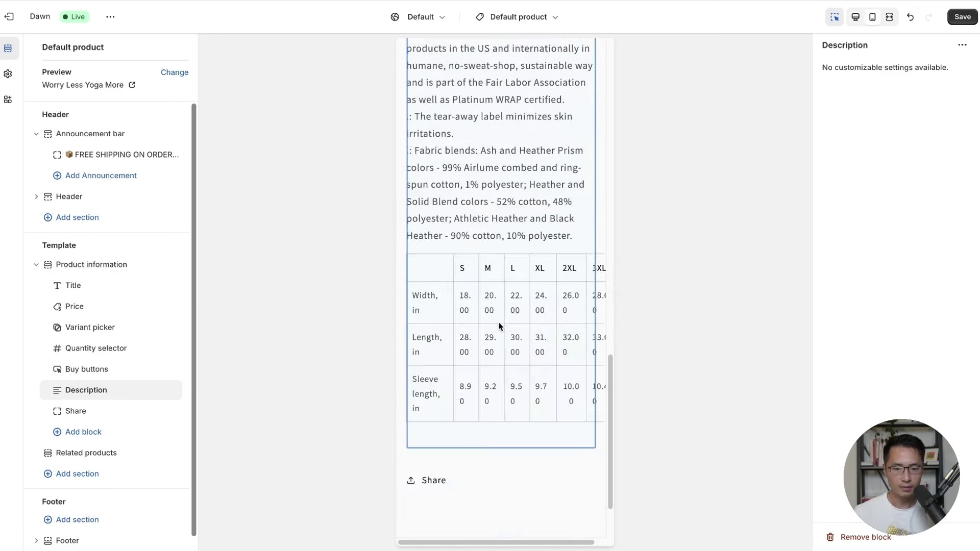
pyautogui.scroll(9, 489, 345)
pyautogui.scroll(-3, 489, 345)
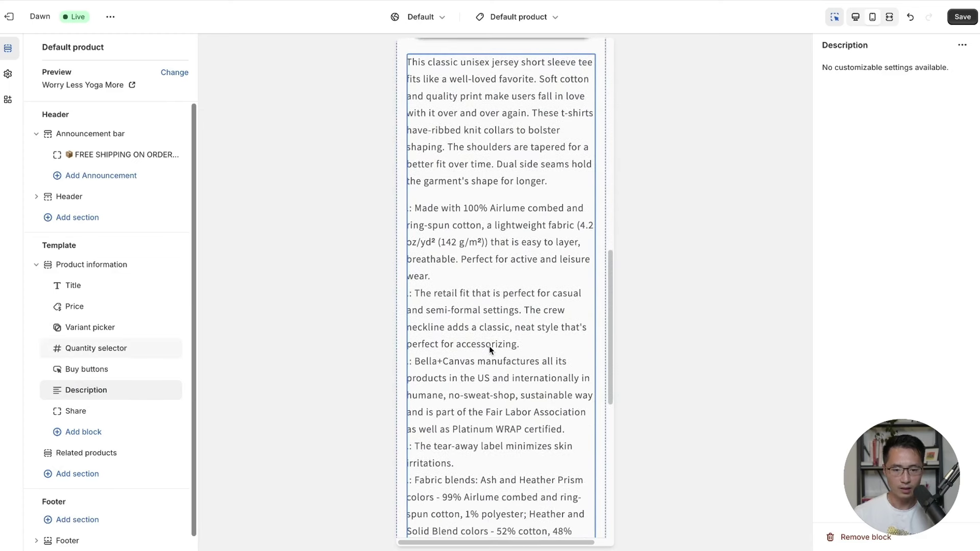
pyautogui.scroll(3, 490, 345)
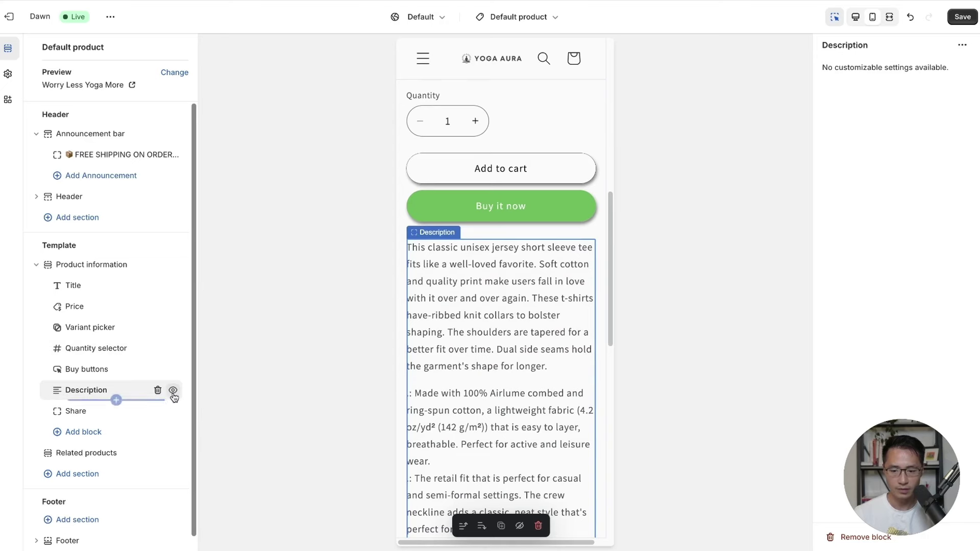
# Hide the Description block and remove the Share block from the product information section.
pyautogui.click(171, 392)
pyautogui.click(173, 392)
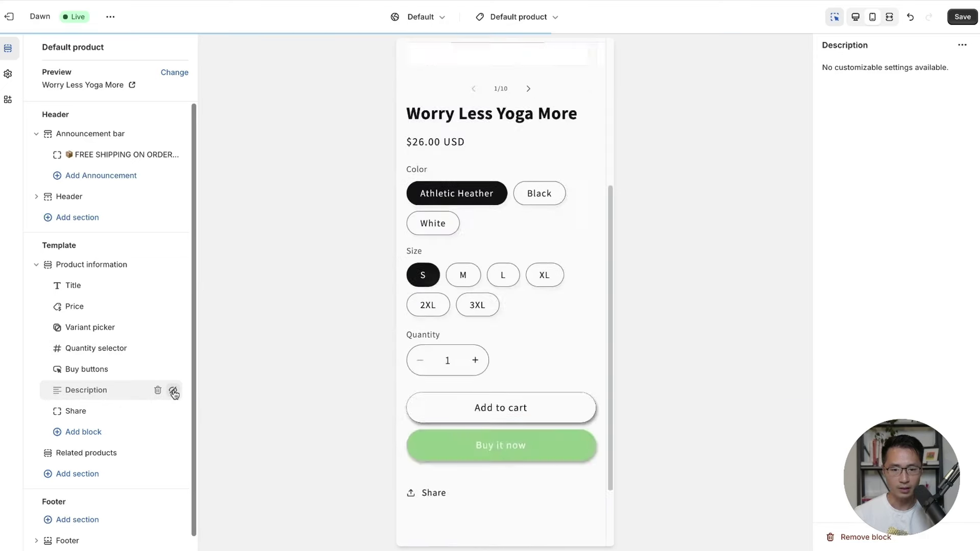
pyautogui.scroll(-5, 584, 321)
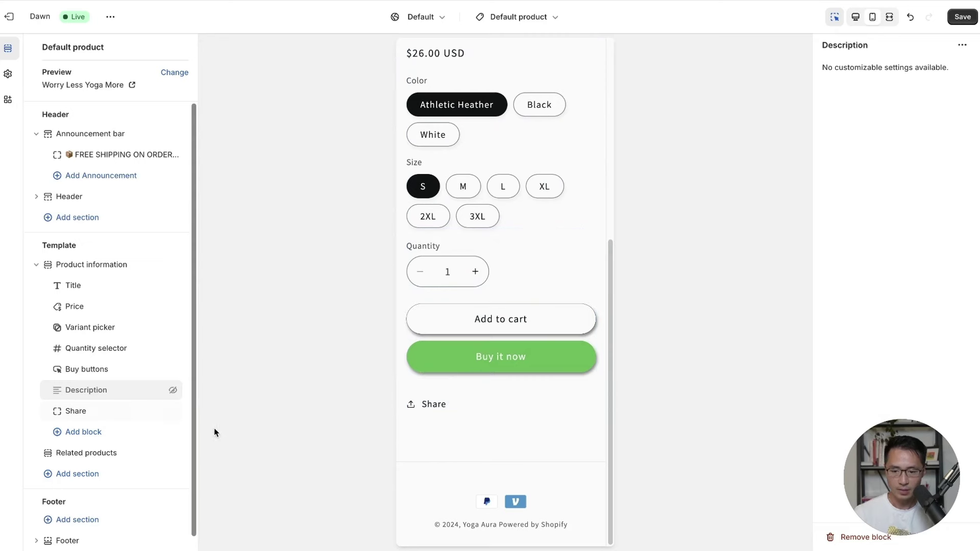
pyautogui.click(158, 411)
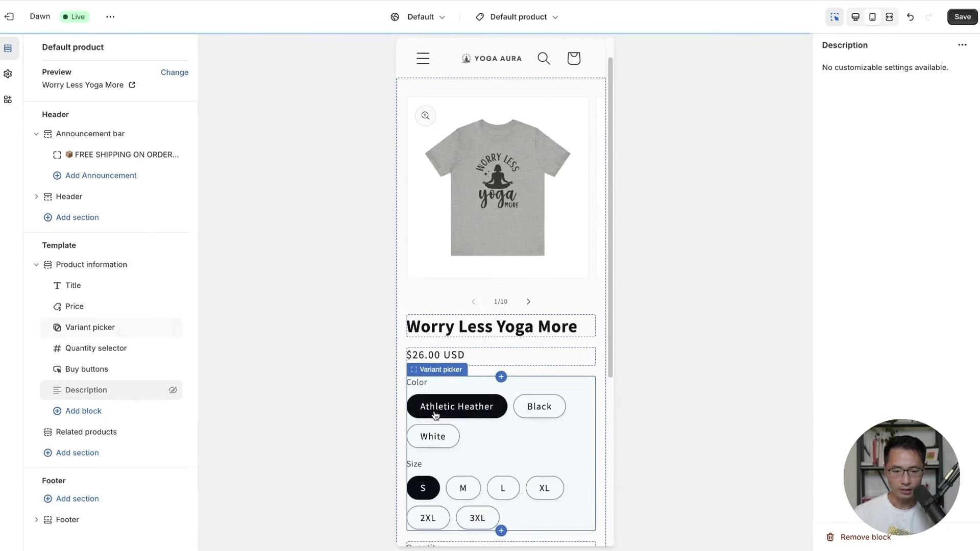
pyautogui.scroll(-4, 486, 425)
pyautogui.scroll(-2, 506, 408)
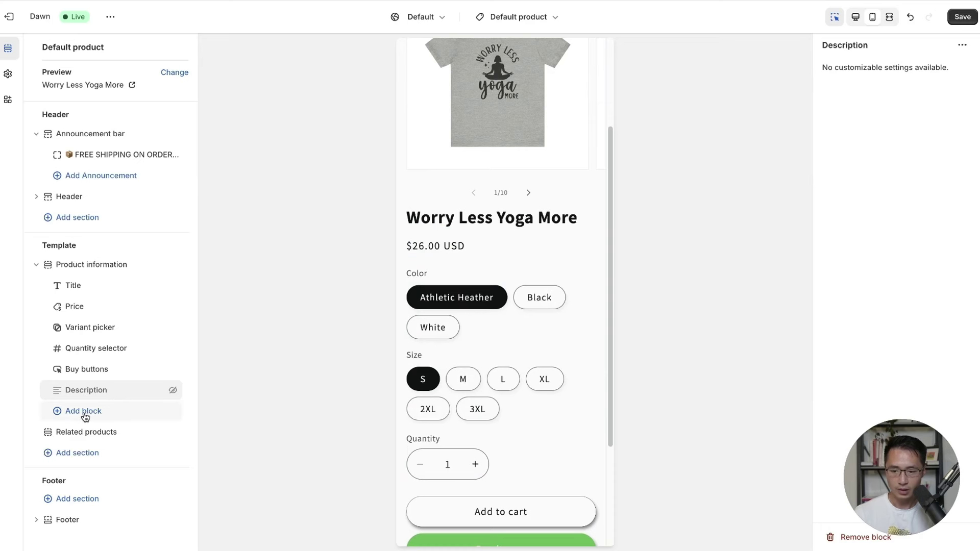
# Add a collapsible row block to the product information and set its heading to "Premium Quality T-Shirts".
pyautogui.click(84, 417)
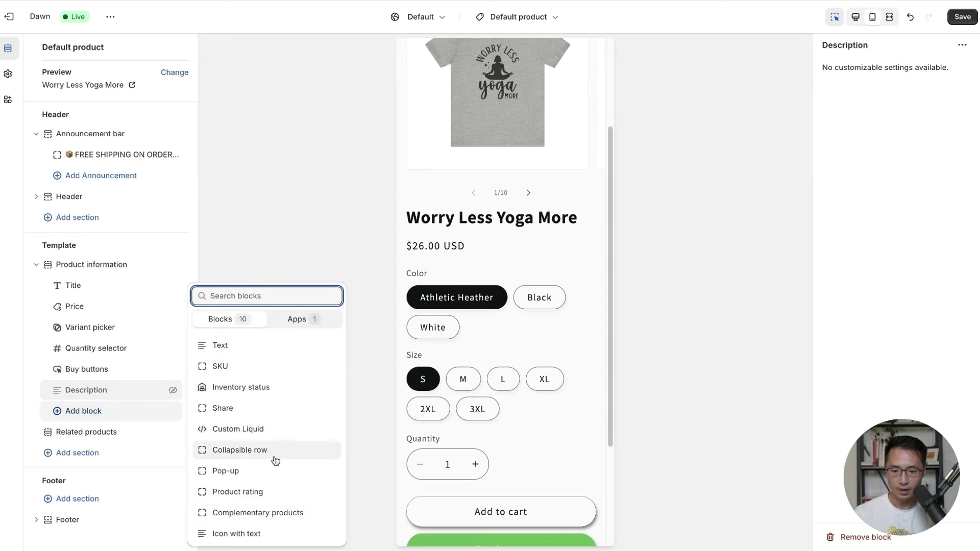
pyautogui.click(259, 451)
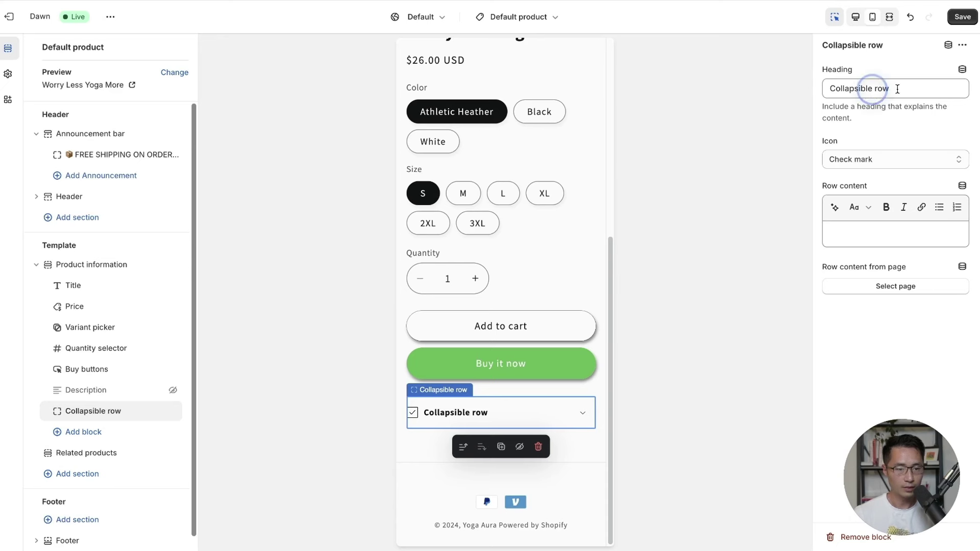
pyautogui.moveTo(914, 89); pyautogui.dragTo(821, 89)
pyautogui.write('Pre')
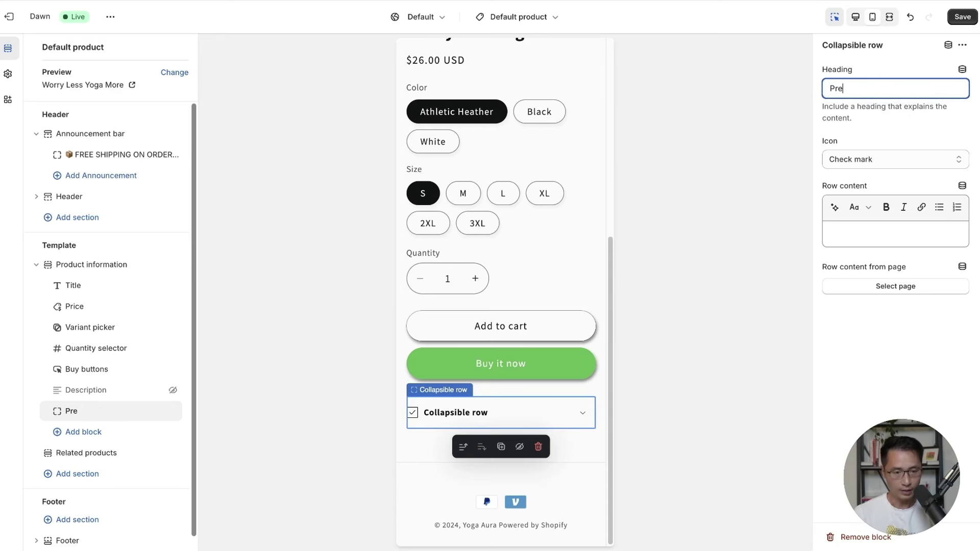
pyautogui.write('mium Qual')
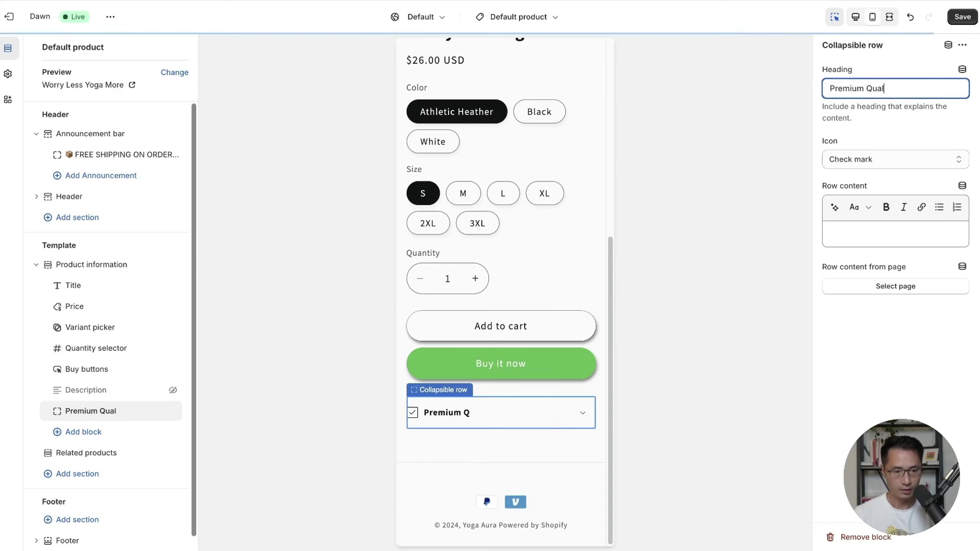
pyautogui.write('ity T-Shirts')
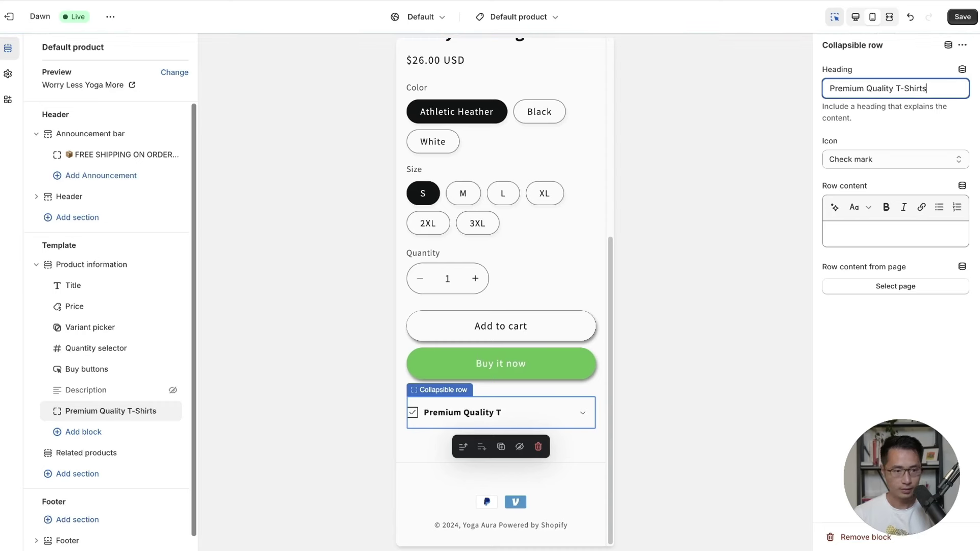
# Set the icon of the "Premium Quality T-Shirts" collapsible row to Shirt.
pyautogui.click(866, 174)
pyautogui.click(870, 162)
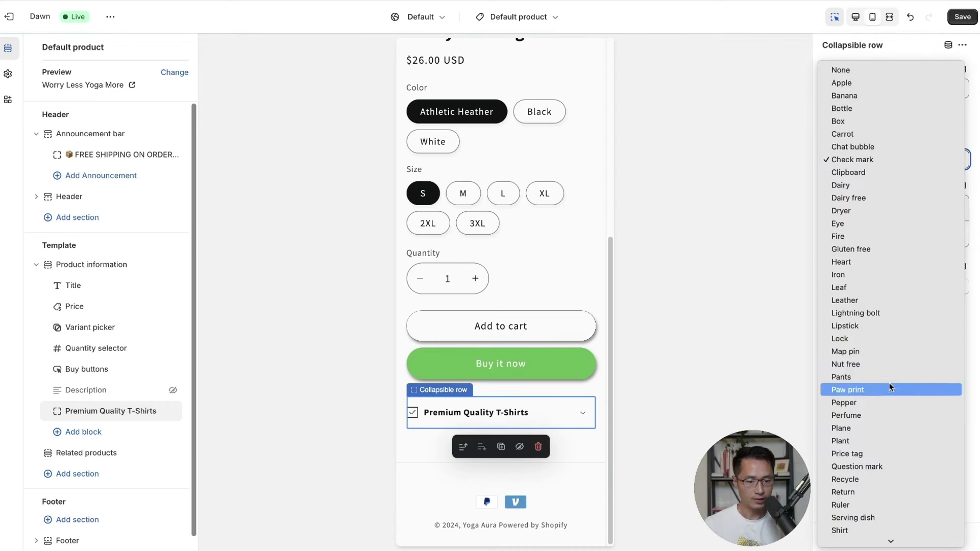
pyautogui.click(860, 531)
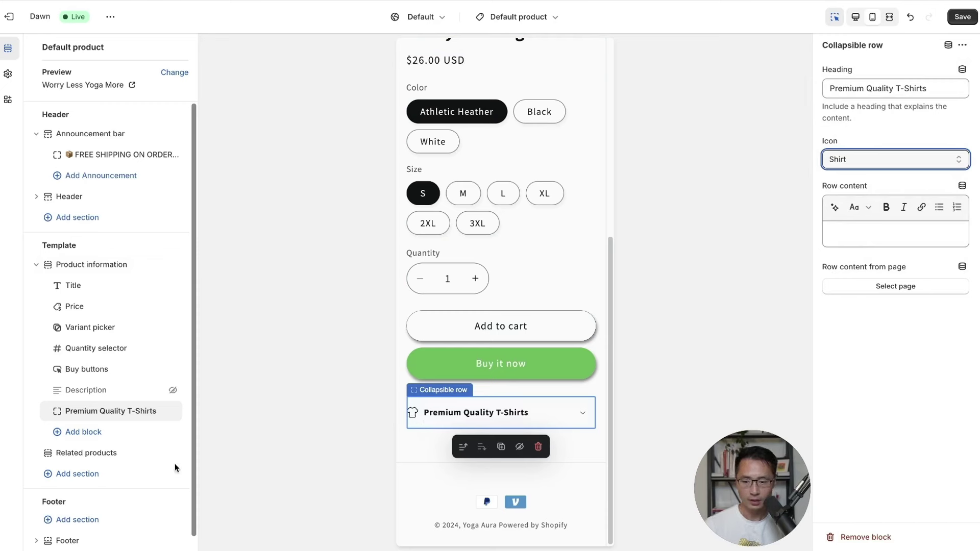
# Add a second collapsible row block to the product information and set its heading to "Size Chart".
pyautogui.click(79, 433)
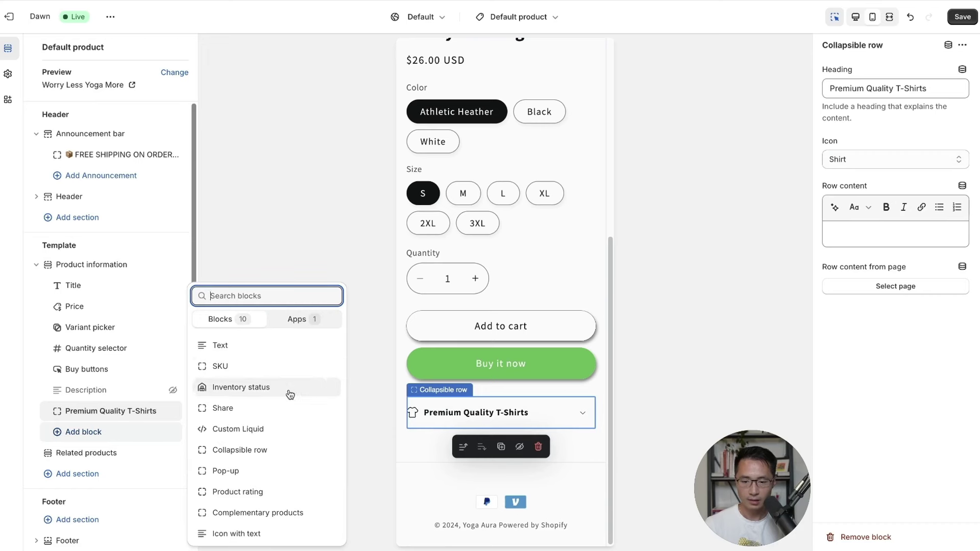
pyautogui.click(245, 452)
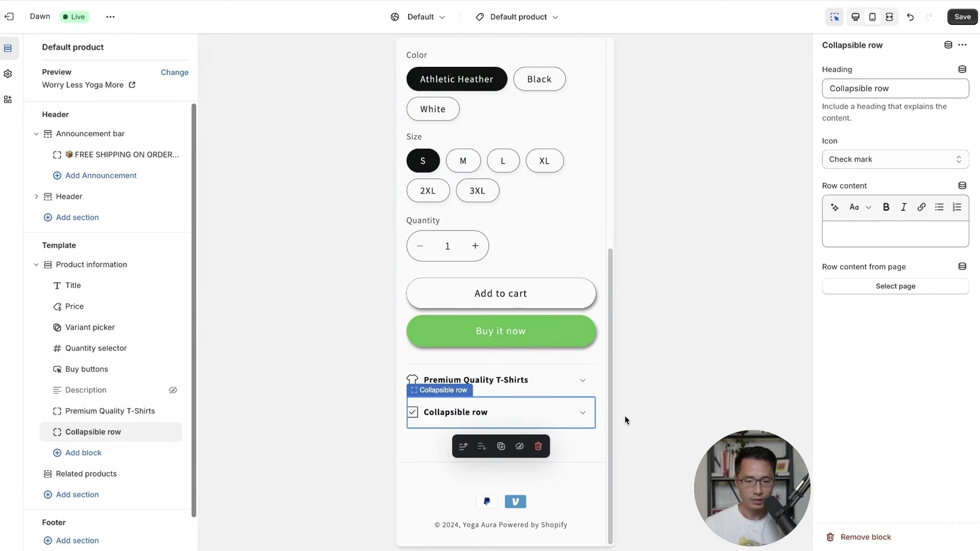
pyautogui.click(876, 88)
pyautogui.moveTo(891, 88); pyautogui.dragTo(848, 93)
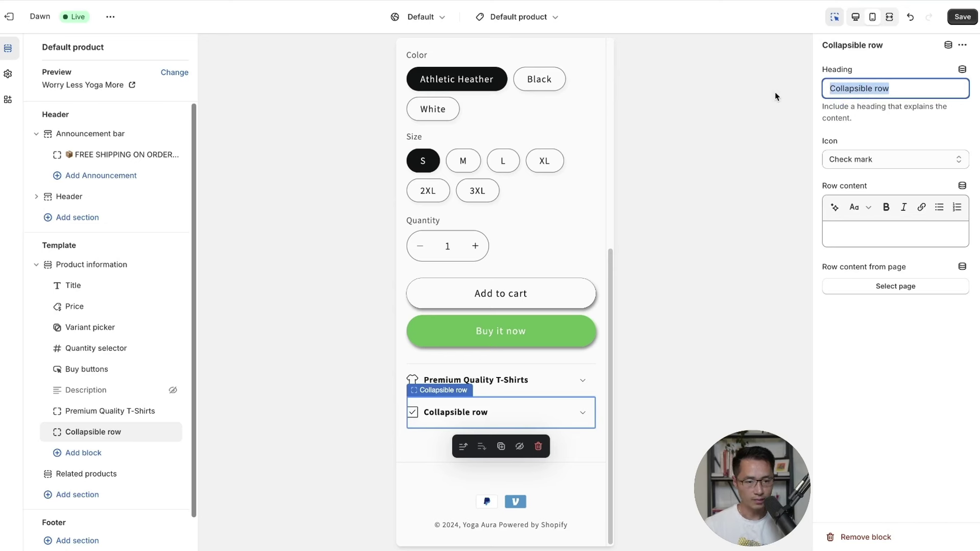
pyautogui.write('Size Ch')
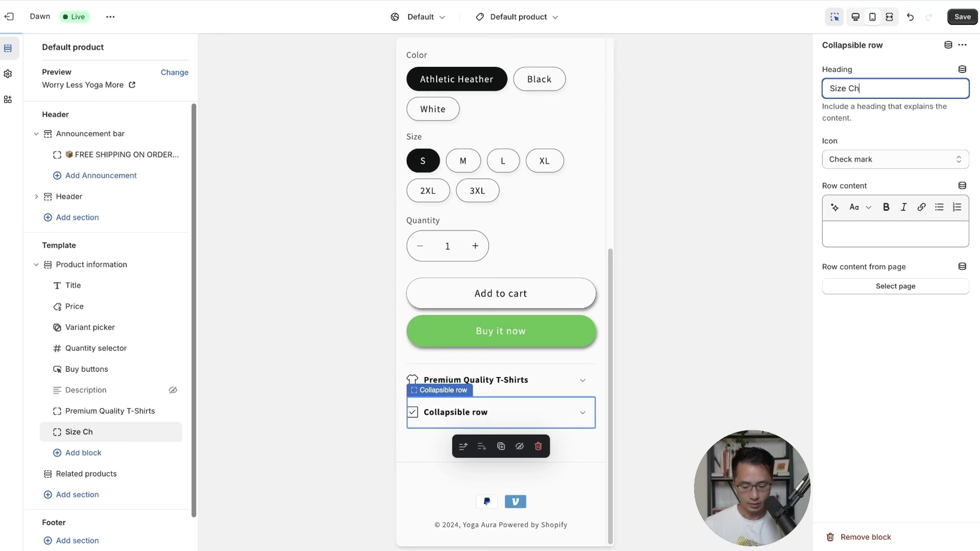
pyautogui.write('art')
# Set the icon of the "Size Chart" collapsible row to Ruler.
pyautogui.click(874, 160)
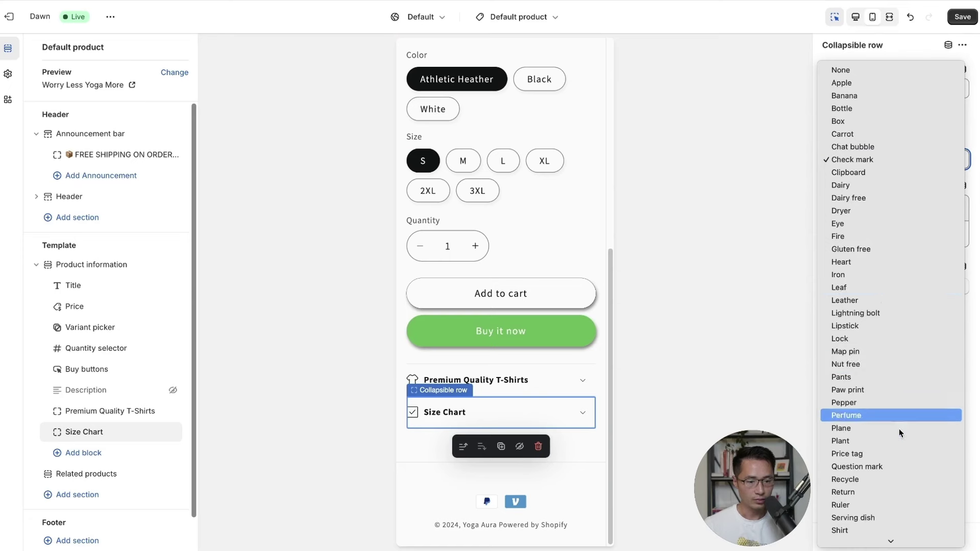
pyautogui.scroll(-3, 899, 429)
pyautogui.click(863, 426)
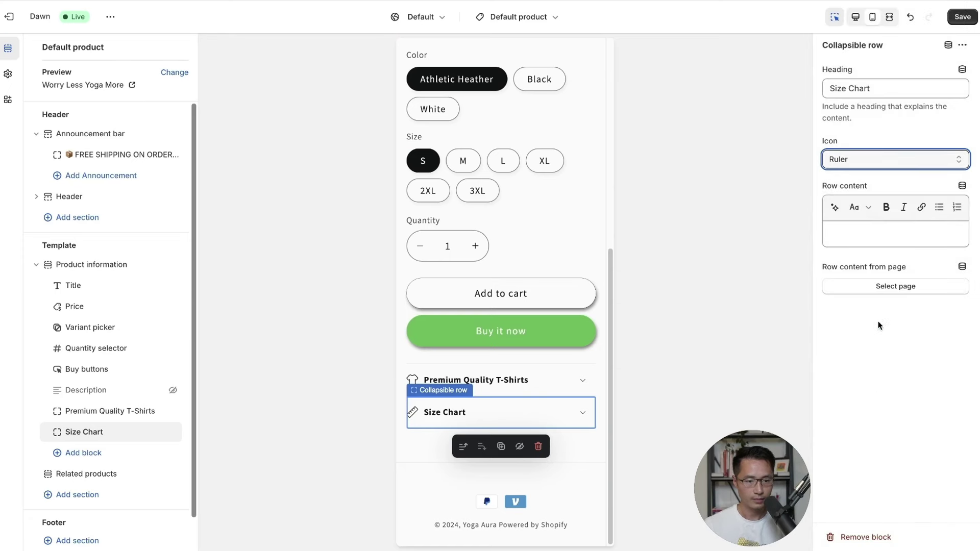
# Start creating a new page for the Size Chart row's content and title it "Size Chart".
pyautogui.click(882, 286)
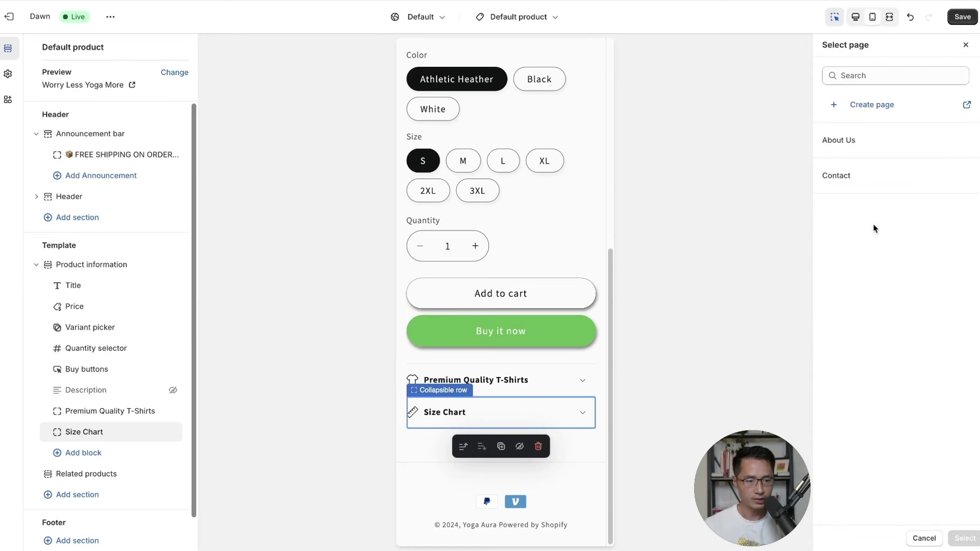
pyautogui.click(868, 104)
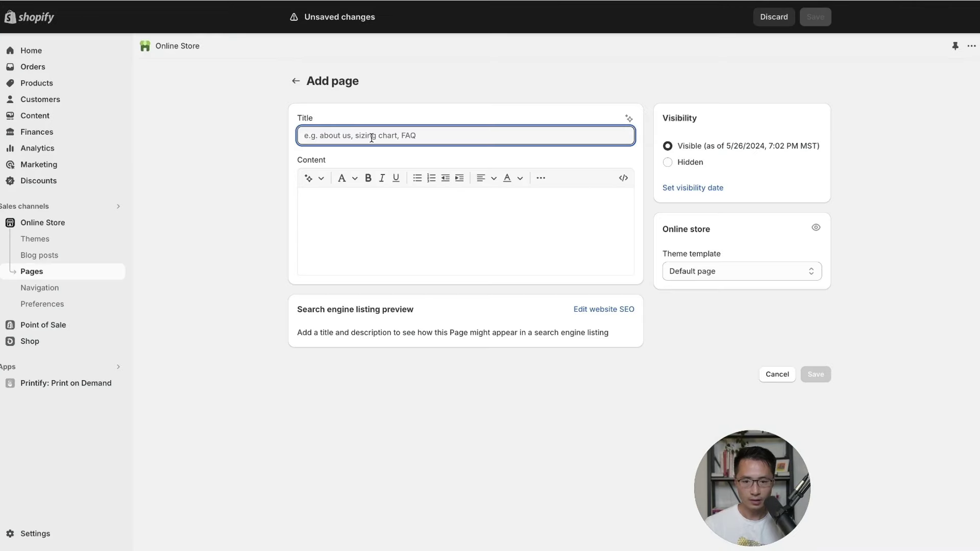
pyautogui.write('Size')
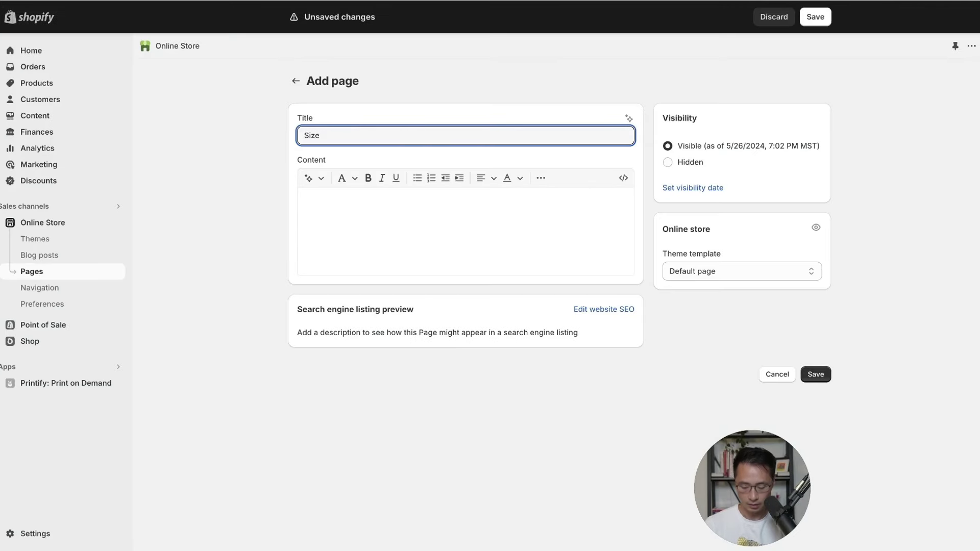
pyautogui.write(' Chart')
pyautogui.click(393, 223)
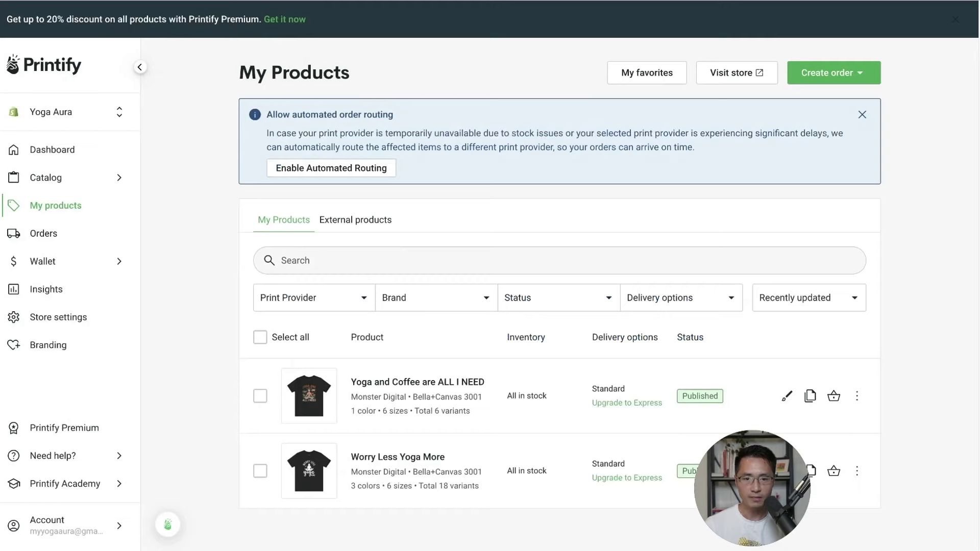
# Switch to Printify and find the size guide of the Bella+Canvas 3001 Unisex Jersey Short Sleeve Tee in the men's T-shirts catalog.
pyautogui.click(66, 209)
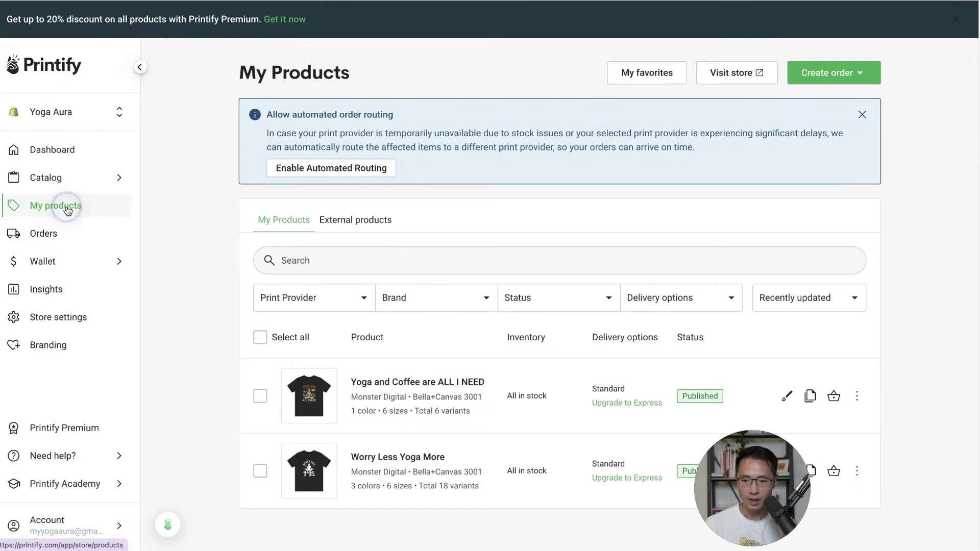
pyautogui.click(81, 178)
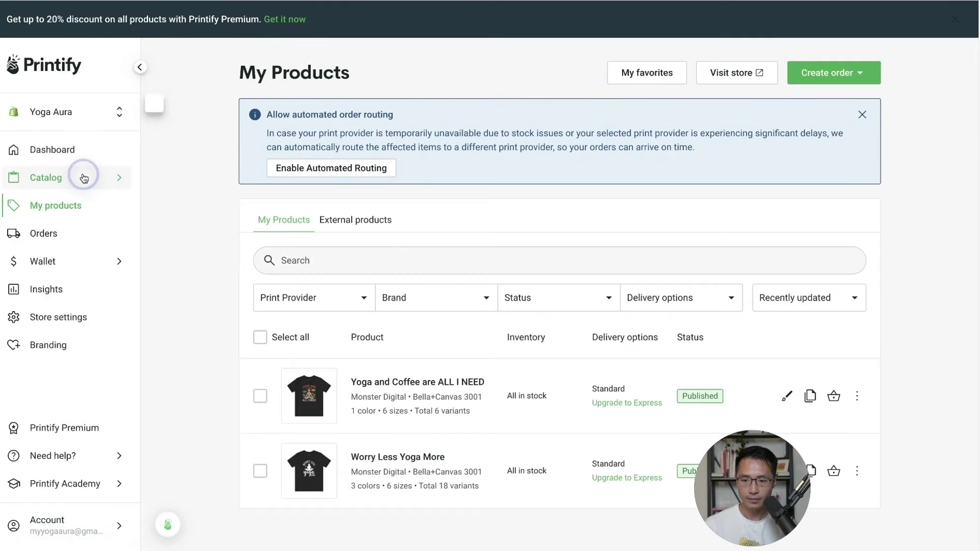
pyautogui.click(274, 134)
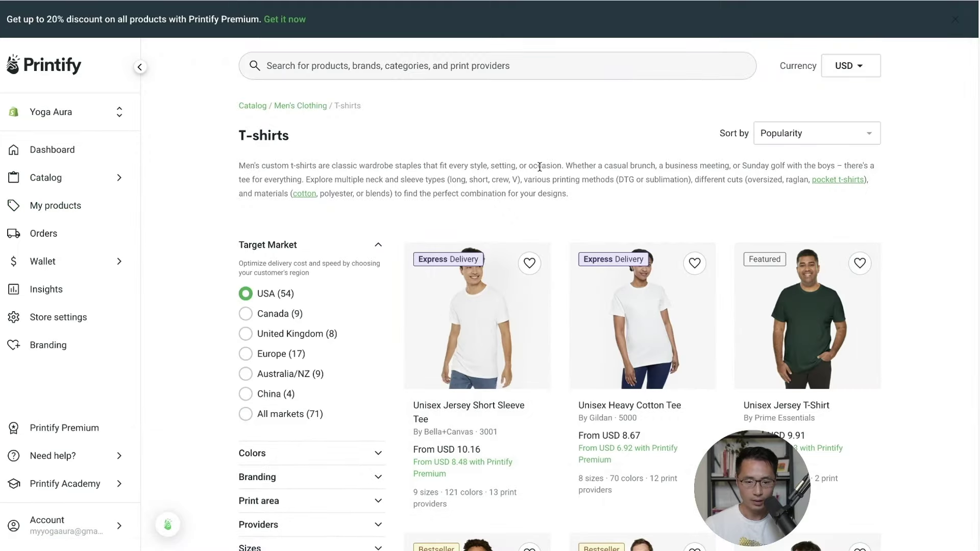
pyautogui.click(487, 321)
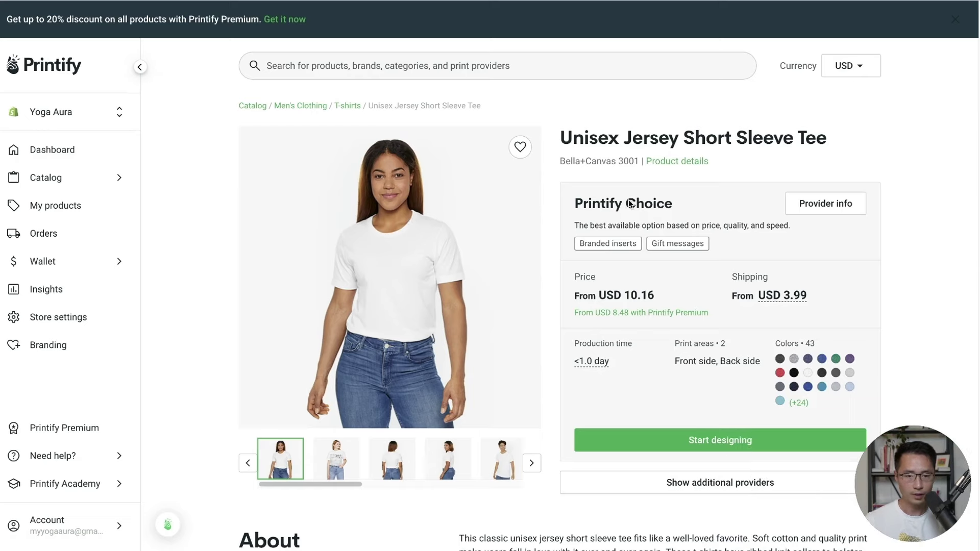
pyautogui.scroll(-15, 562, 189)
pyautogui.scroll(-3, 562, 189)
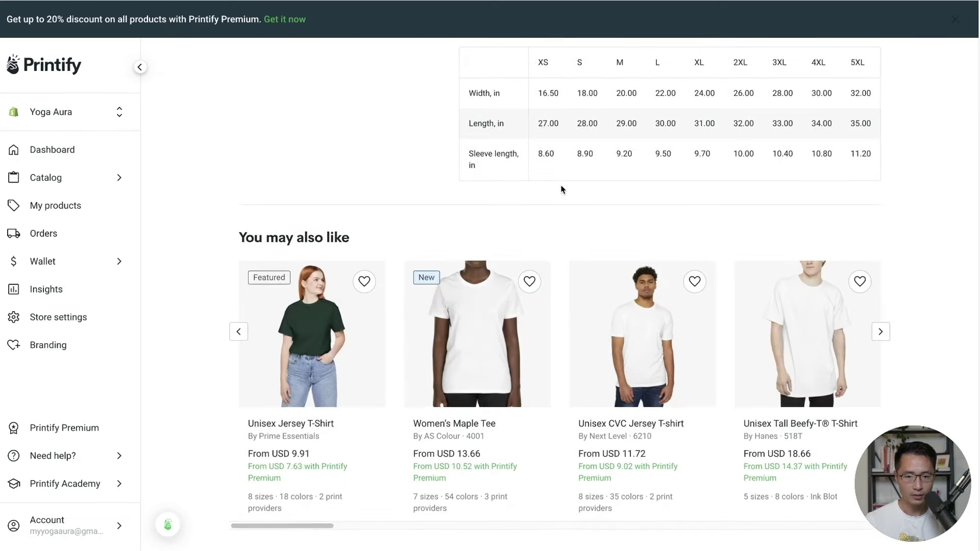
pyautogui.scroll(4, 562, 188)
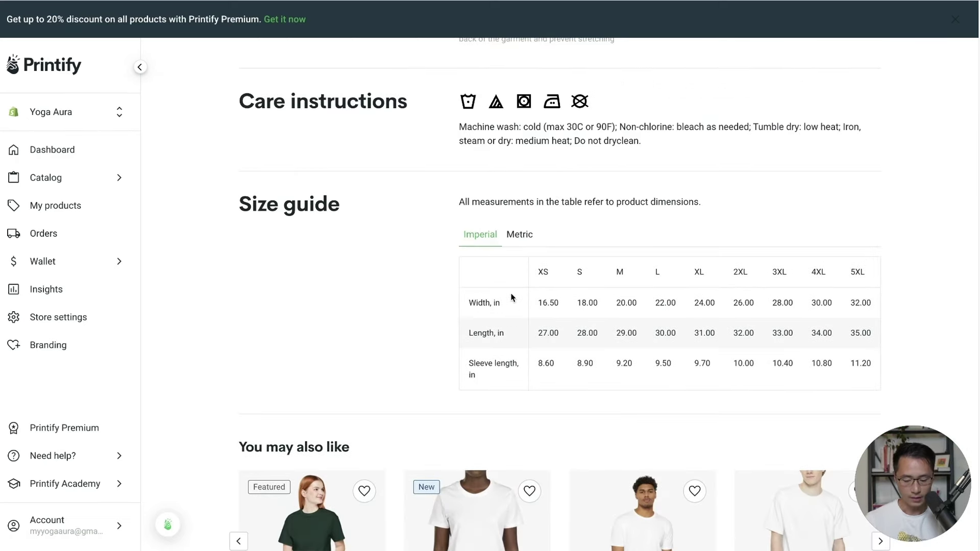
# Capture a screenshot of the tee's imperial size guide table.
pyautogui.press('super+shift+5')
pyautogui.moveTo(544, 296); pyautogui.dragTo(545, 289)
pyautogui.press('Return')
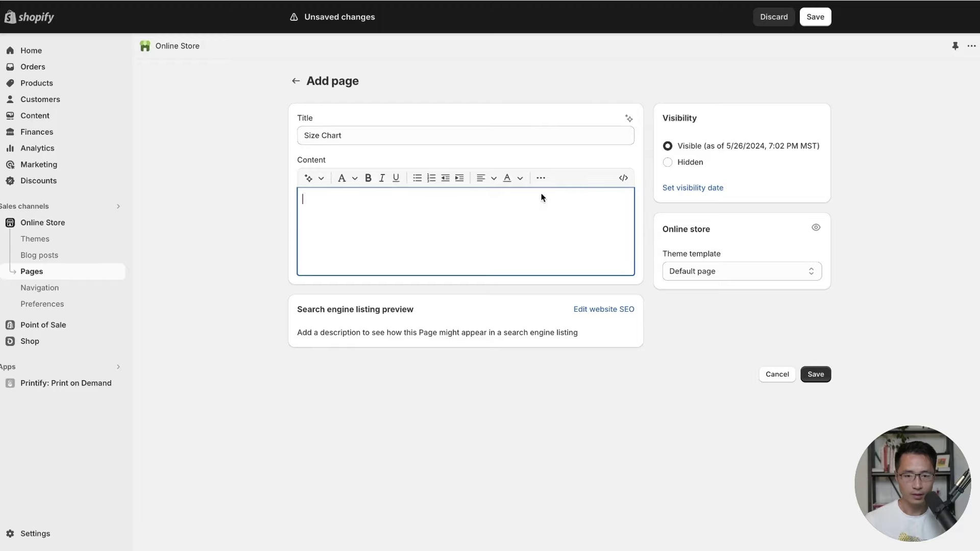
# Insert the image "Screenshot 2024-05-26 at 7.03.27 PM" from Downloads into the content of Shopify's Size Chart page.
pyautogui.click(542, 178)
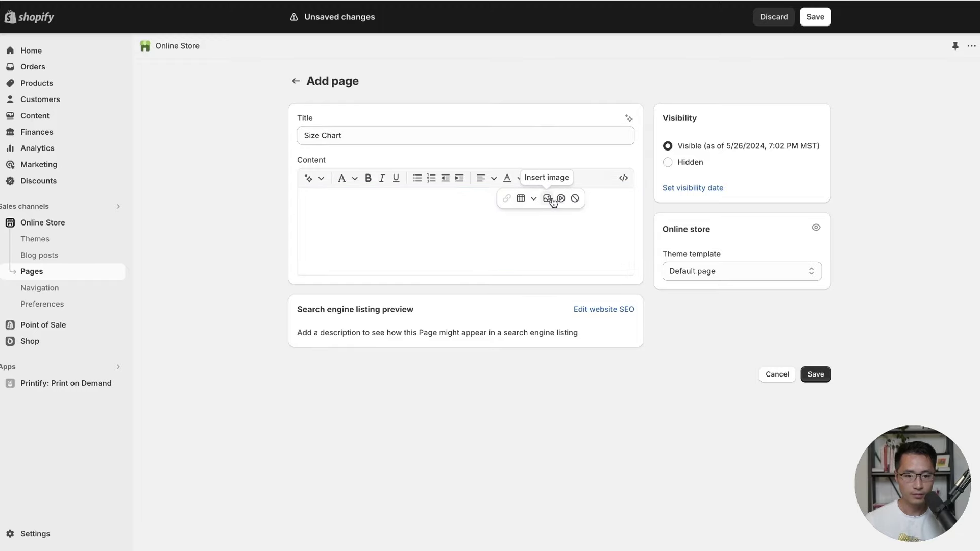
pyautogui.click(547, 199)
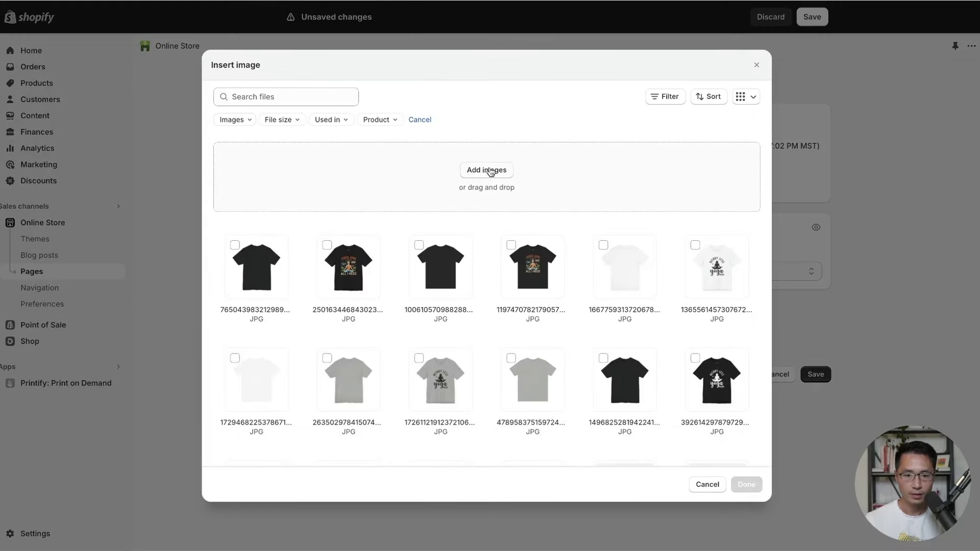
pyautogui.click(488, 172)
pyautogui.press('super+alt+l')
pyautogui.doubleClick(359, 67)
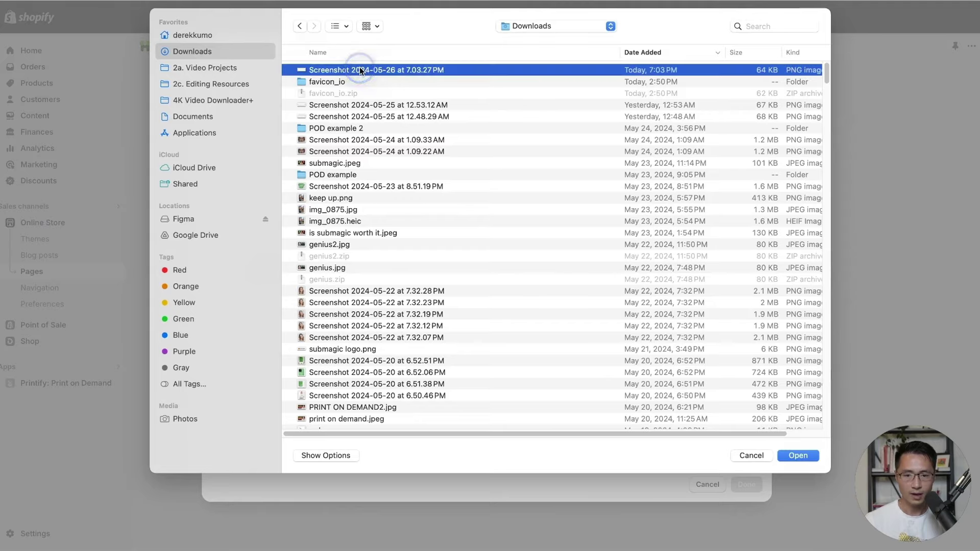
pyautogui.click(746, 484)
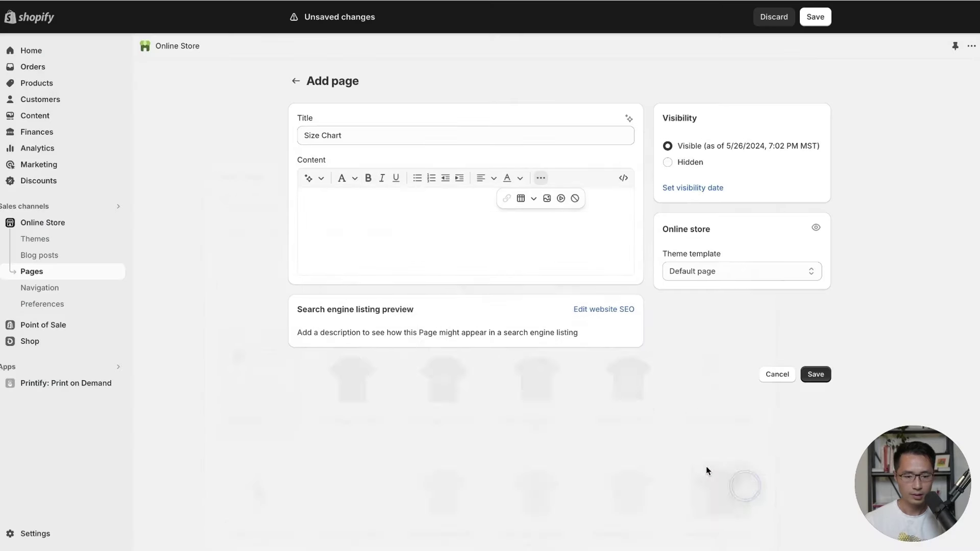
# Center the size table image in the page content and save the Size Chart page.
pyautogui.click(481, 178)
pyautogui.click(485, 219)
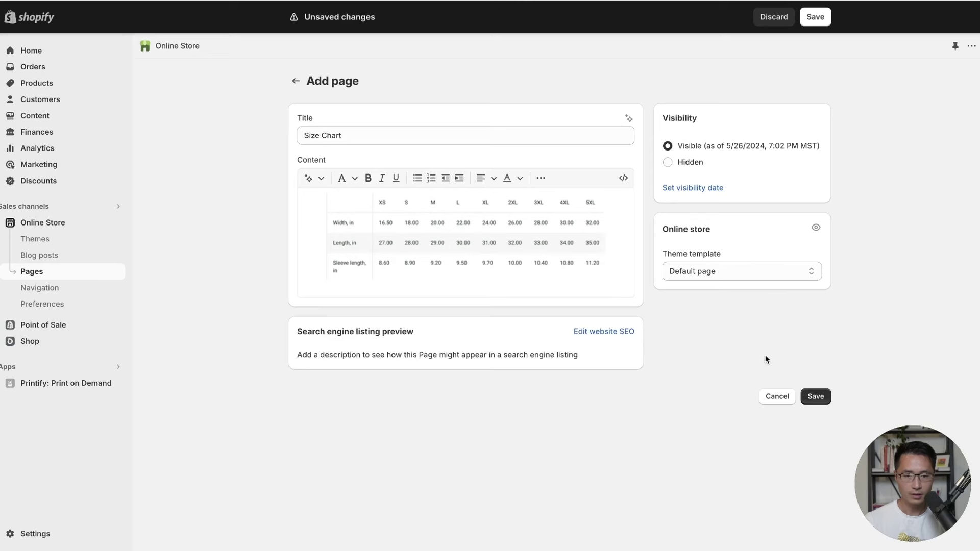
pyautogui.click(811, 394)
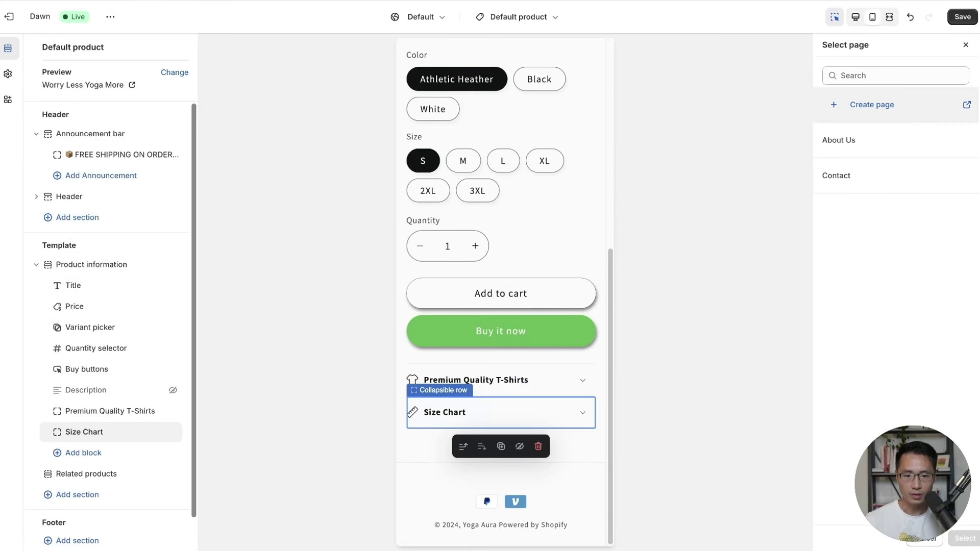
# Use the Size Chart page as the content of the "Size Chart" collapsible row and save the theme.
pyautogui.click(521, 430)
pyautogui.click(462, 415)
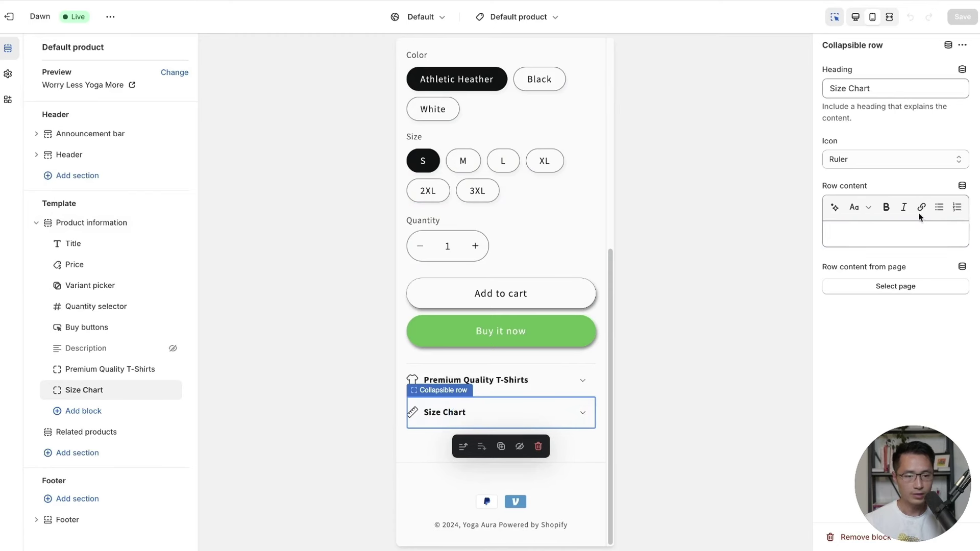
pyautogui.click(882, 287)
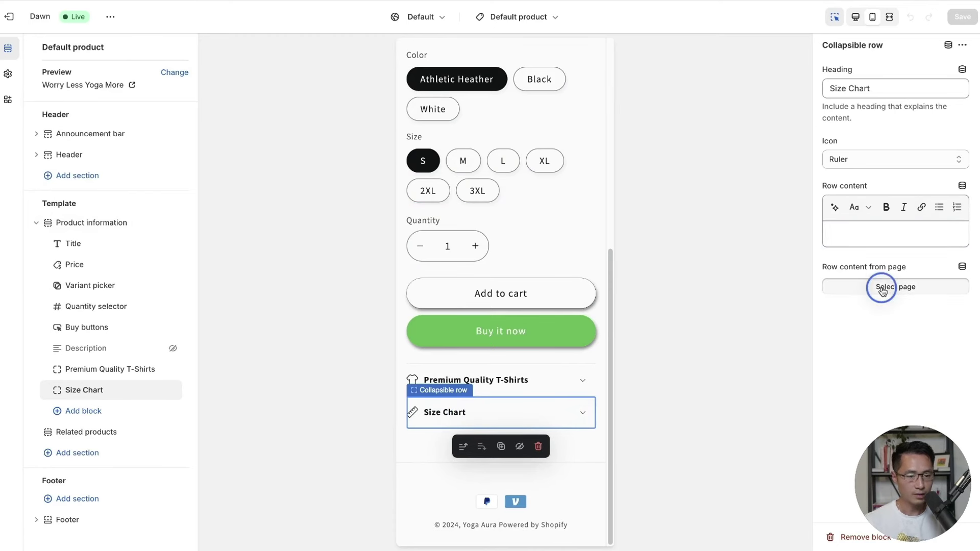
pyautogui.click(852, 215)
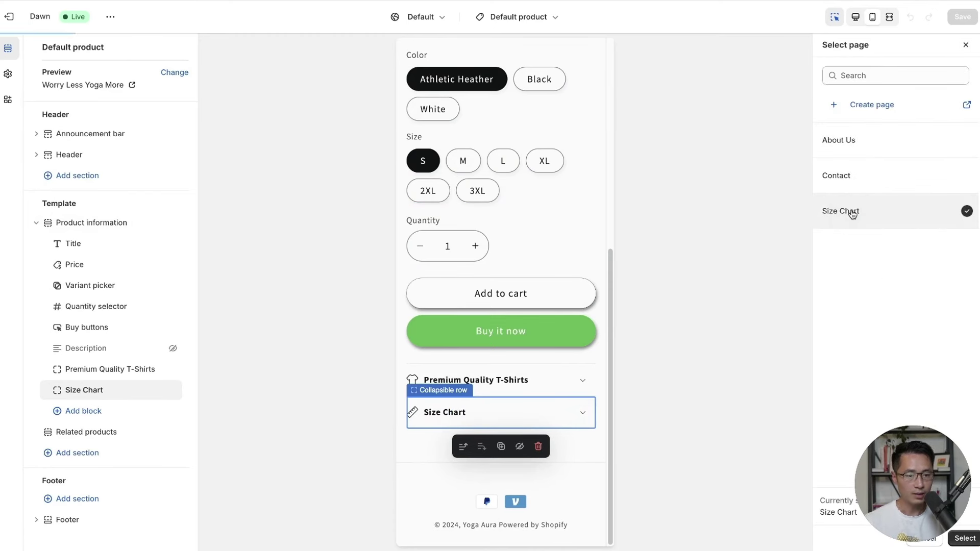
pyautogui.moveTo(913, 473); pyautogui.dragTo(783, 468)
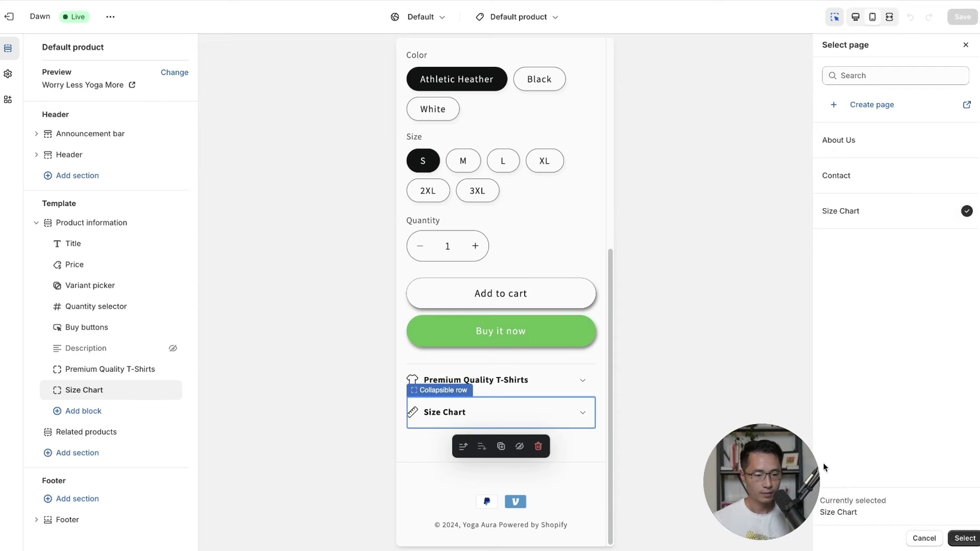
pyautogui.click(961, 539)
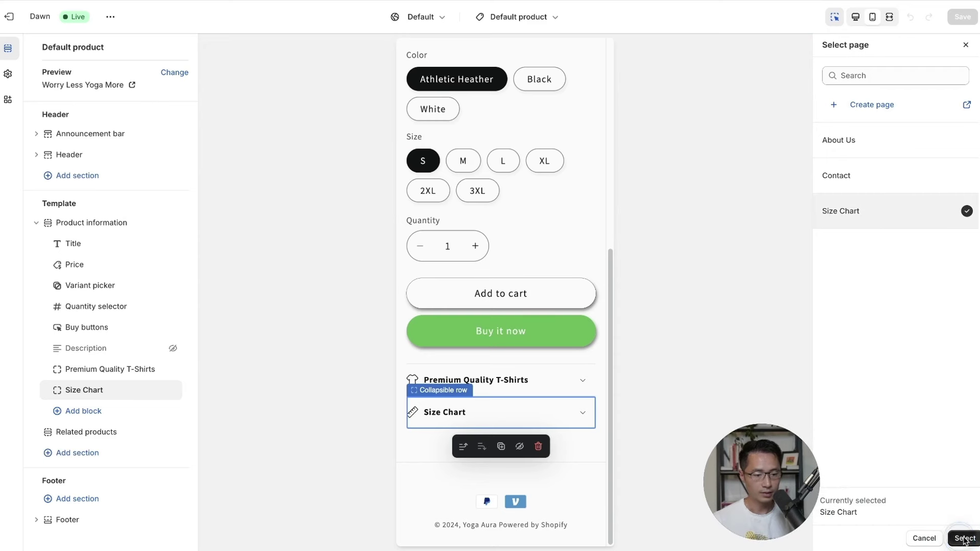
pyautogui.click(963, 16)
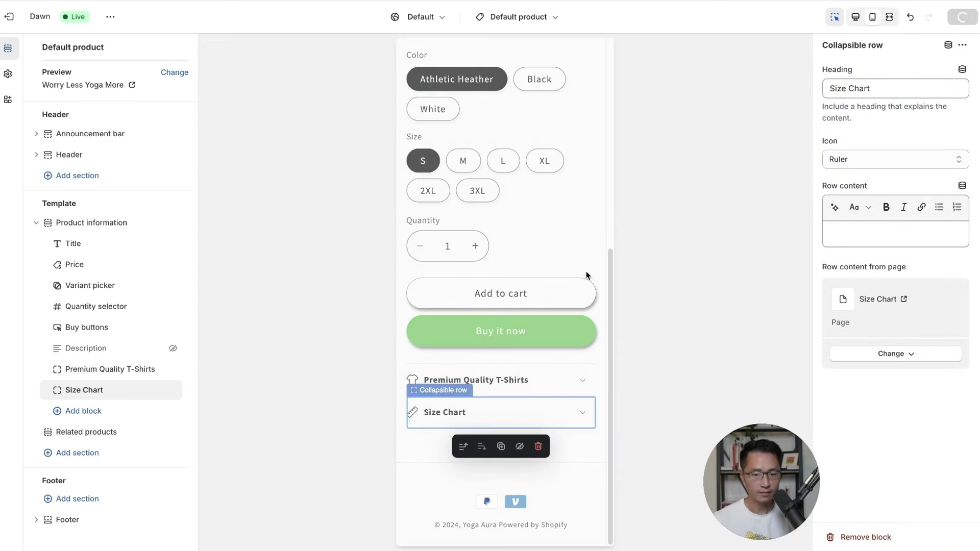
# Expand the Size Chart row in the mobile preview to check the size table, and collapse it again.
pyautogui.click(586, 255)
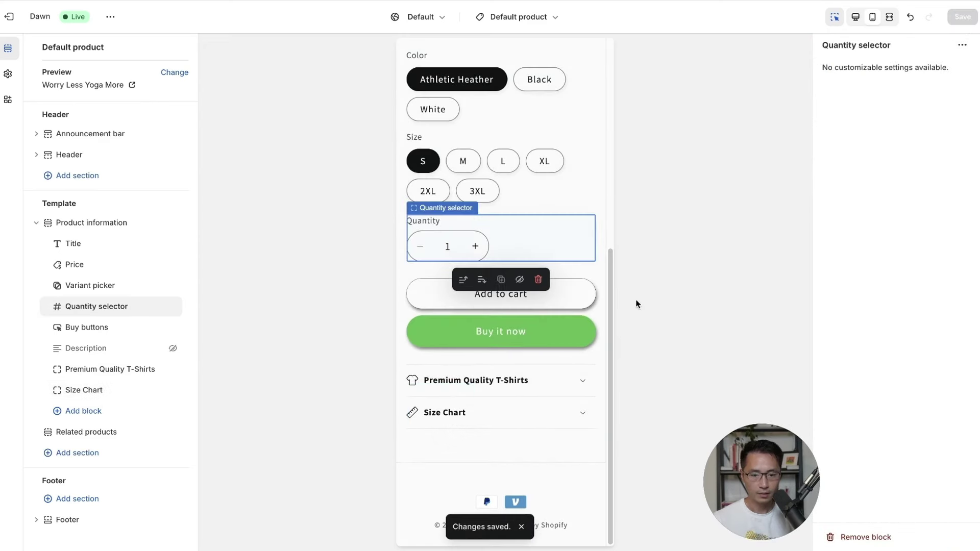
pyautogui.click(585, 416)
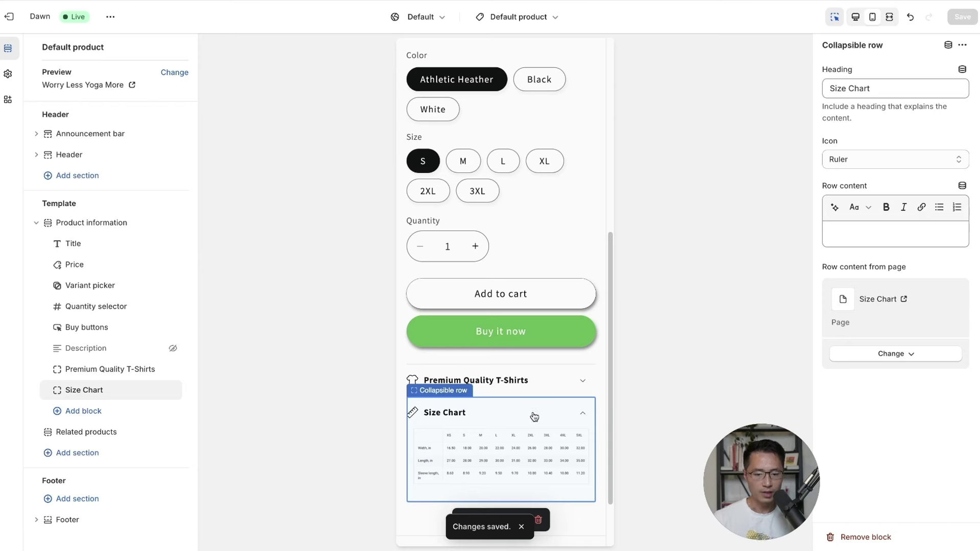
pyautogui.click(583, 418)
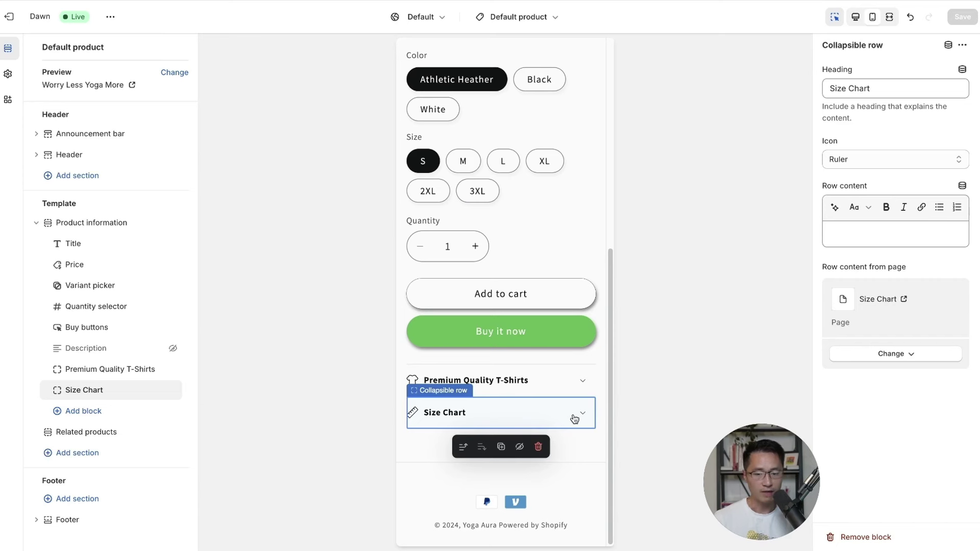
# Add a collapsible row below Size Chart in the product information with the heading "All Orders Shipped in 3-5 Days".
pyautogui.click(95, 411)
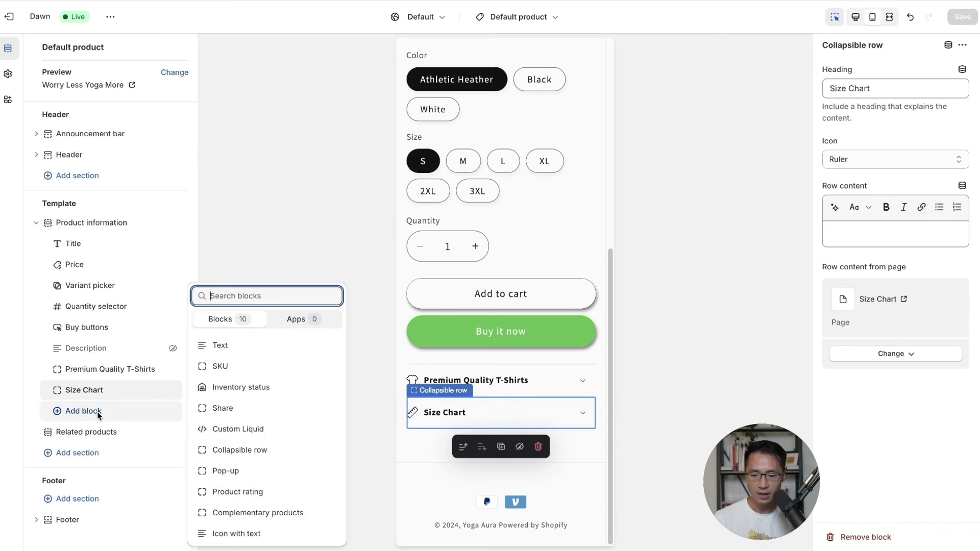
pyautogui.click(258, 450)
pyautogui.click(890, 96)
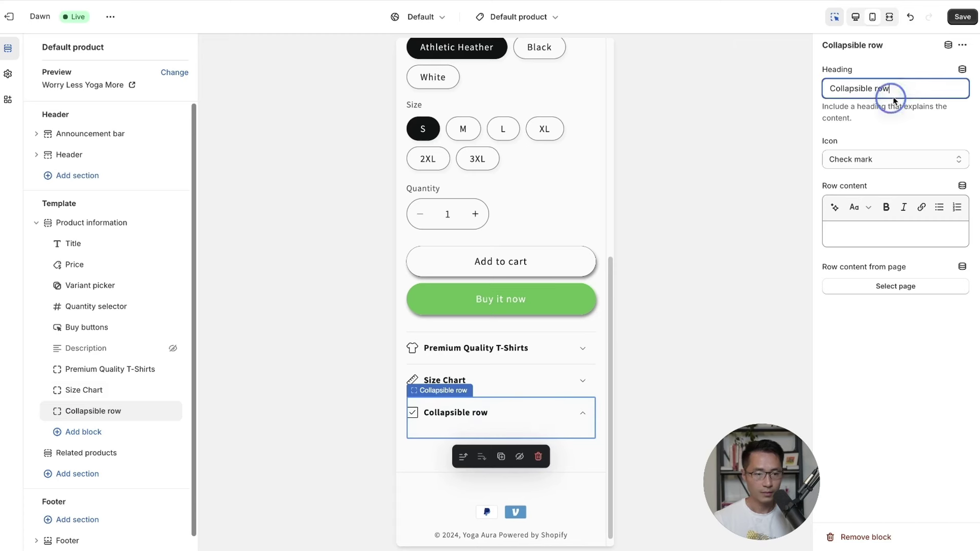
pyautogui.moveTo(914, 89); pyautogui.dragTo(807, 87)
pyautogui.write('All ')
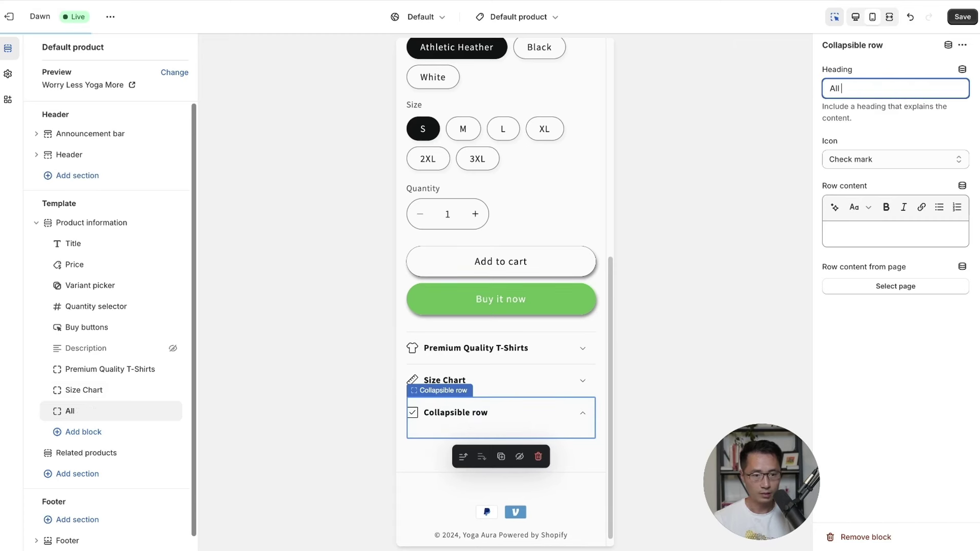
pyautogui.write('Orders Shipped i')
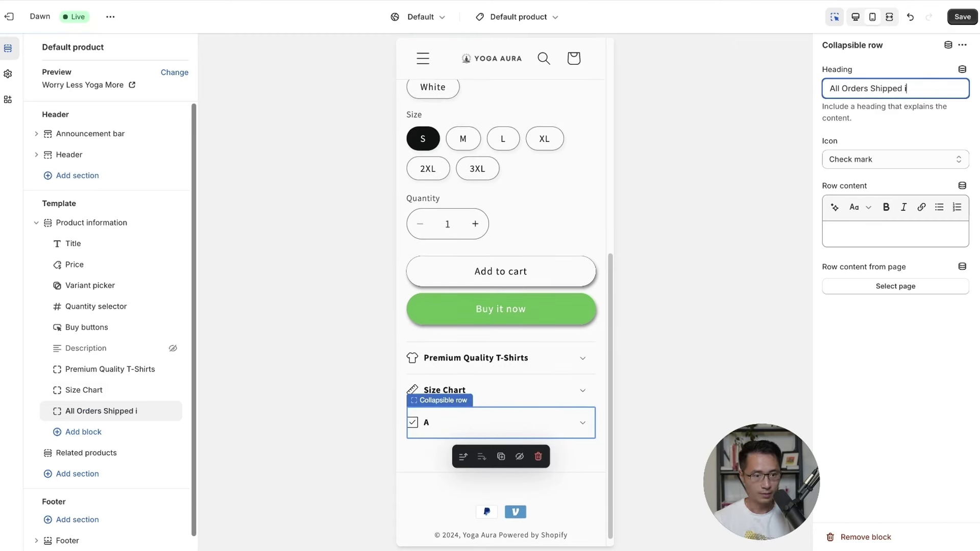
pyautogui.write('n 3-5 Days')
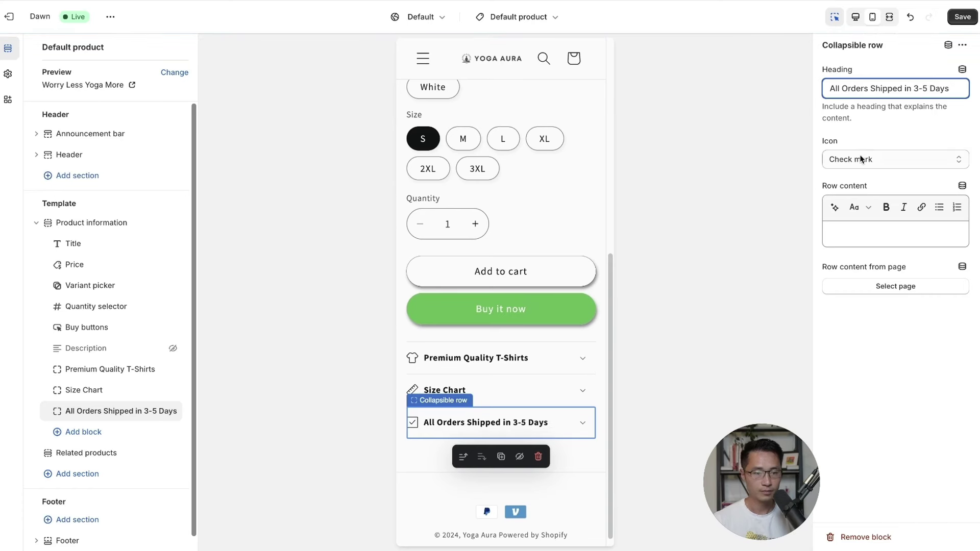
# Give the "All Orders Shipped in 3-5 Days" row the Truck icon and save the theme.
pyautogui.click(862, 160)
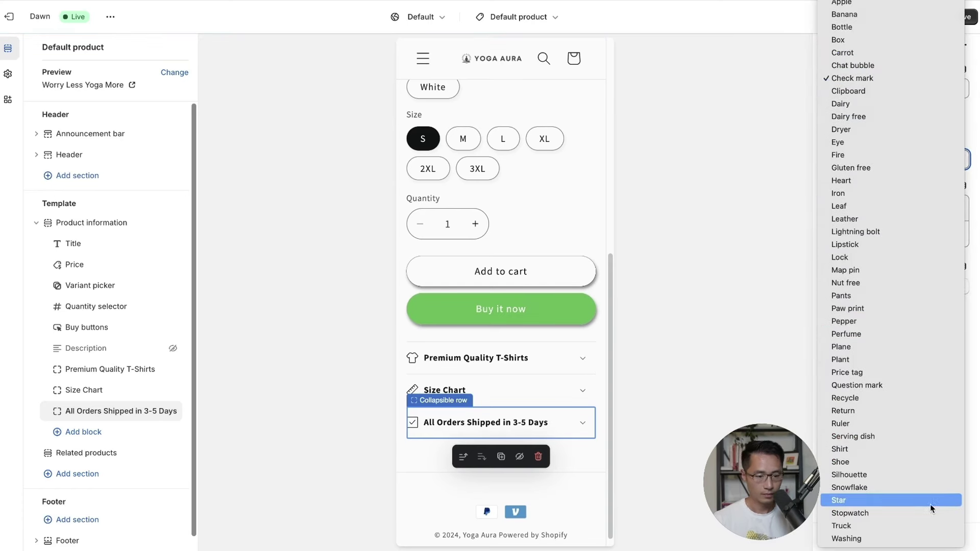
pyautogui.click(874, 530)
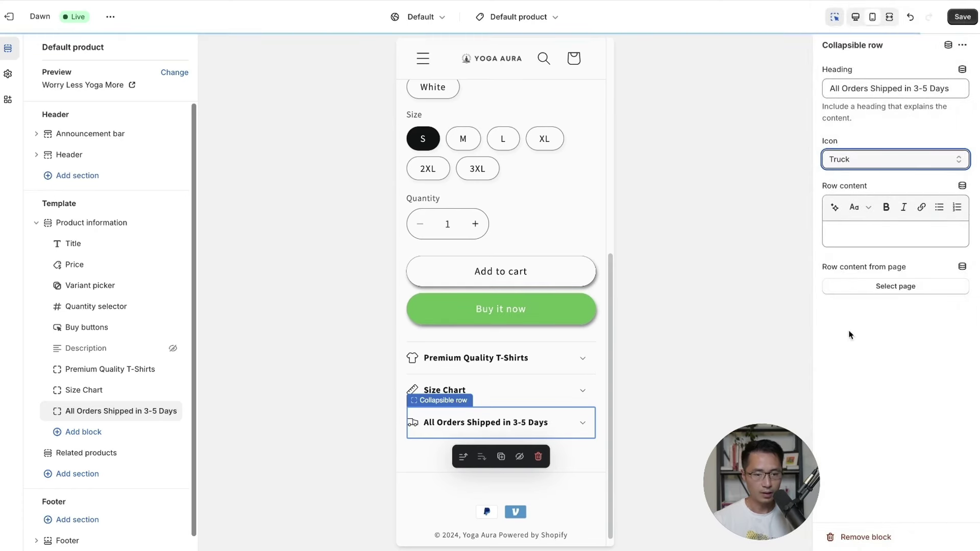
pyautogui.click(956, 18)
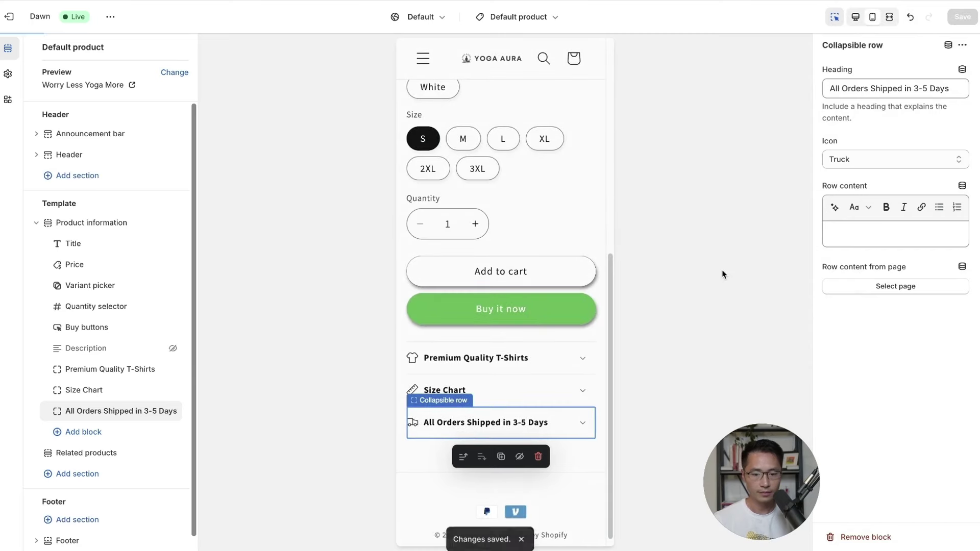
# Add another collapsible row below the shipping row with the heading "Returns are Easy".
pyautogui.click(110, 431)
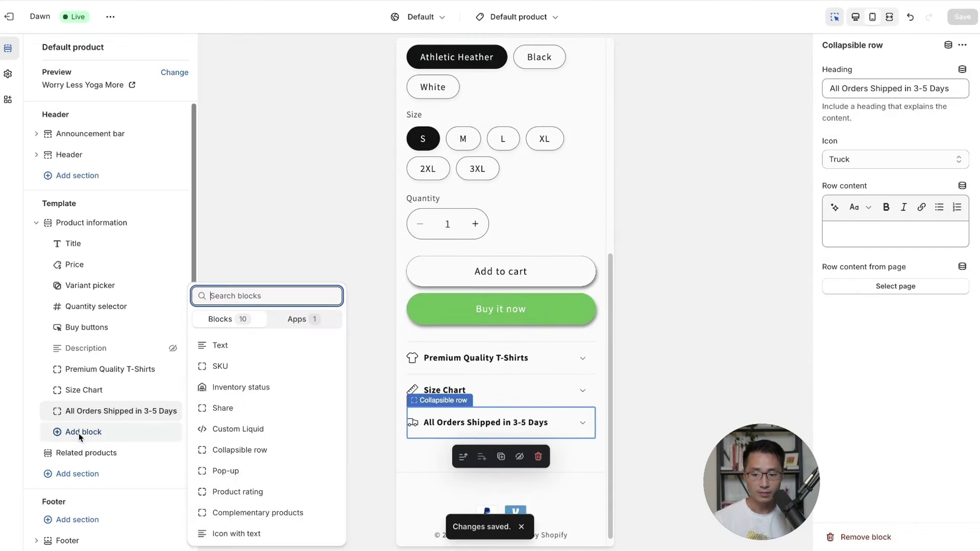
pyautogui.click(236, 460)
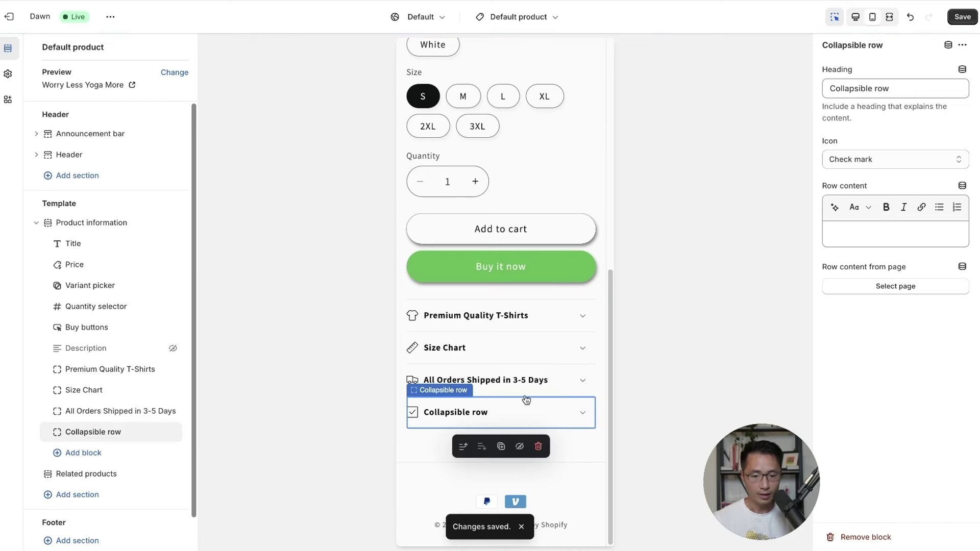
pyautogui.click(913, 93)
pyautogui.moveTo(913, 94); pyautogui.dragTo(809, 87)
pyautogui.write('R')
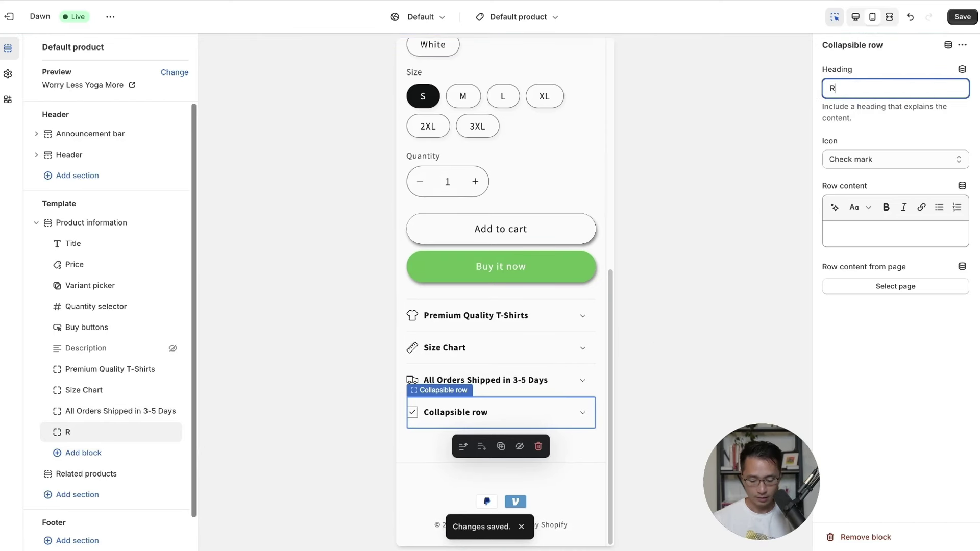
pyautogui.write('eturns are E')
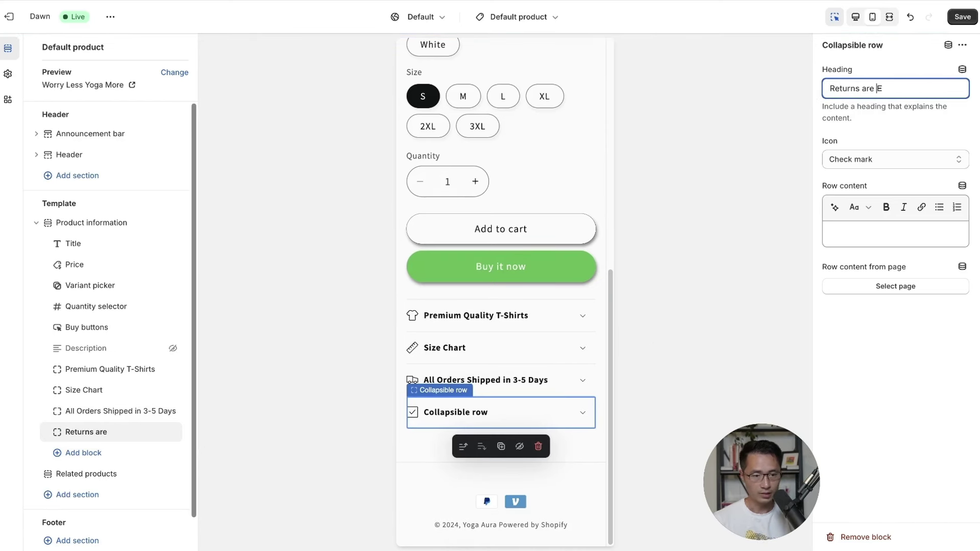
pyautogui.write('asy')
# Give the "Returns are Easy" row the Heart icon, save the theme and look over the product page preview.
pyautogui.click(869, 159)
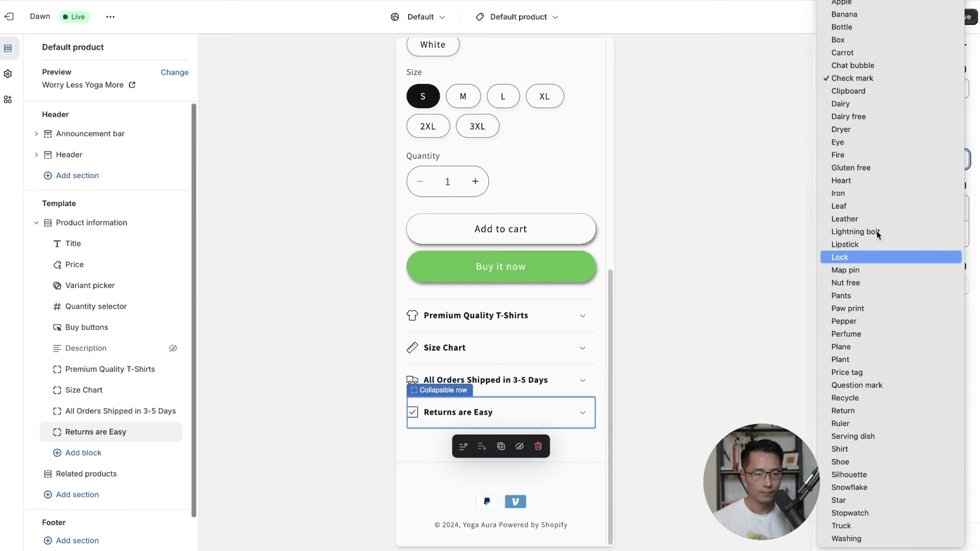
pyautogui.click(854, 182)
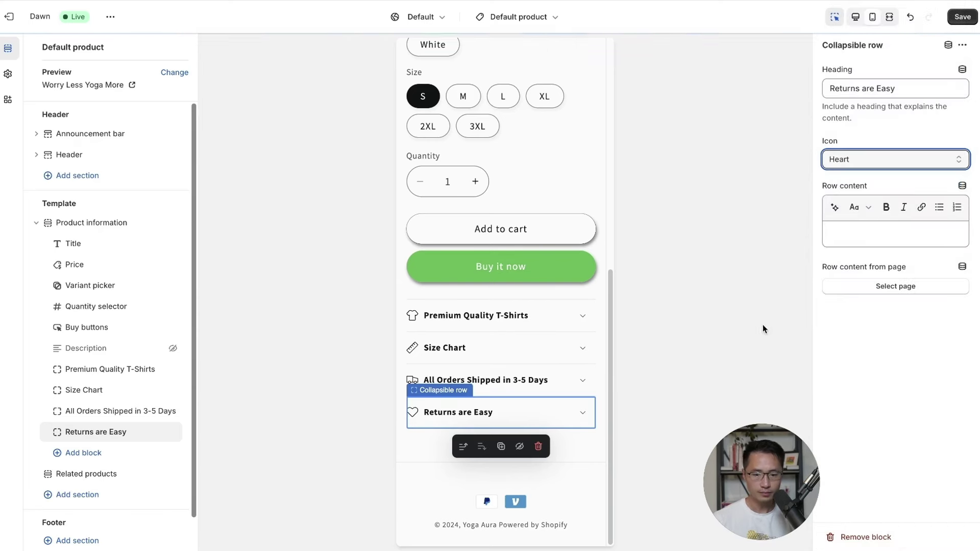
pyautogui.click(965, 11)
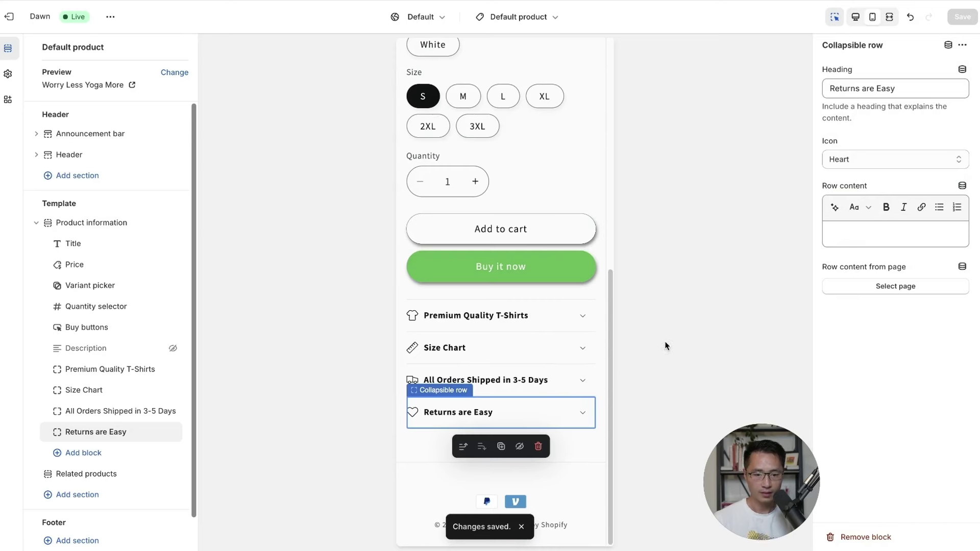
pyautogui.scroll(15, 560, 407)
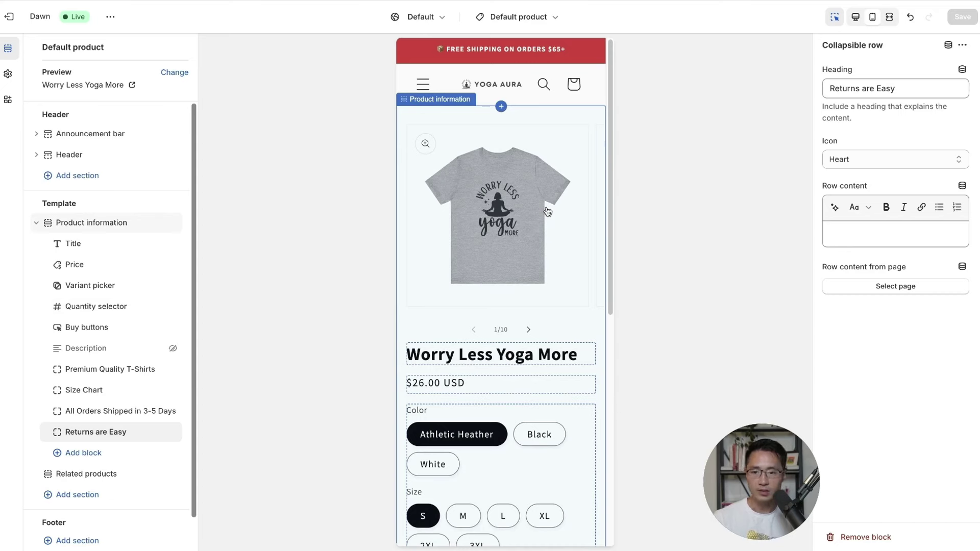
# Leave the theme editor, save the store's business address, and remove the password restriction for visitors in the online store preferences.
pyautogui.click(11, 22)
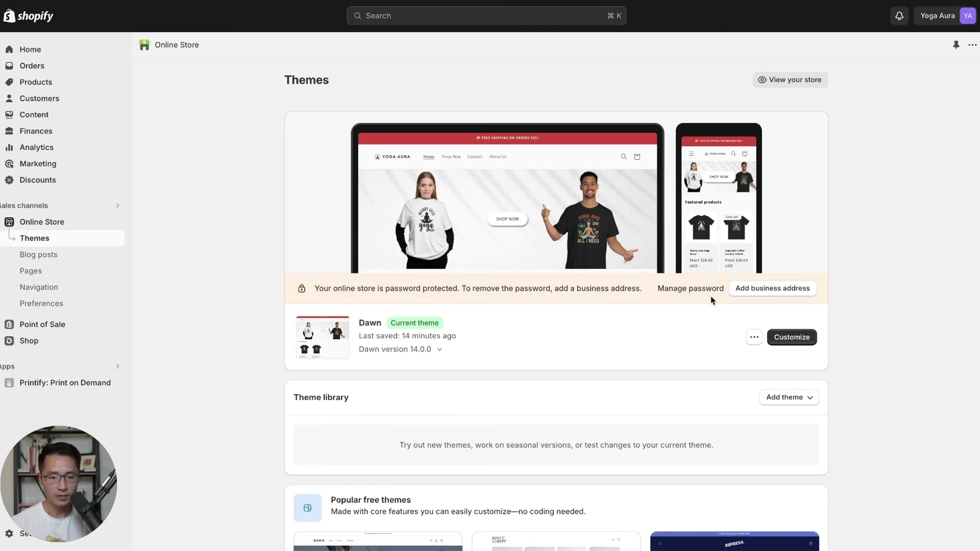
pyautogui.click(673, 289)
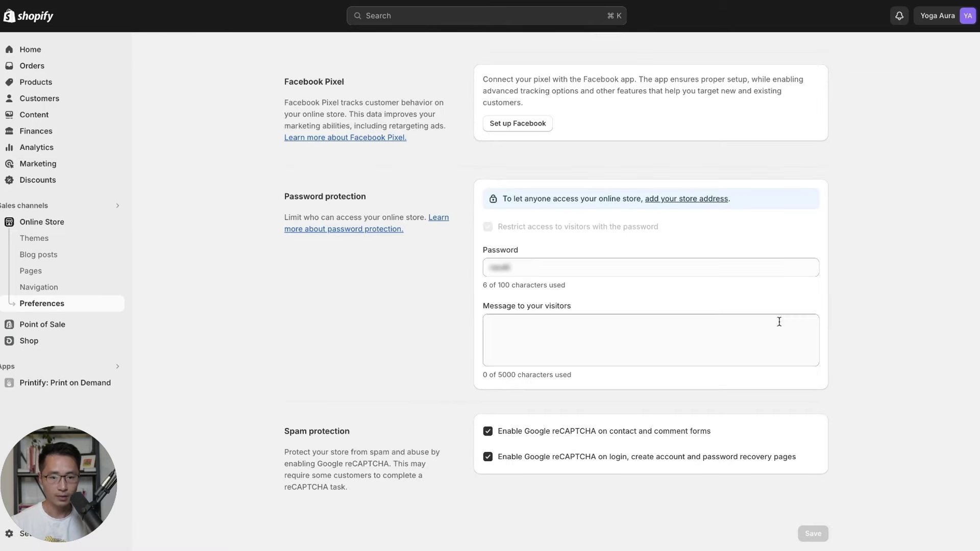
pyautogui.click(678, 199)
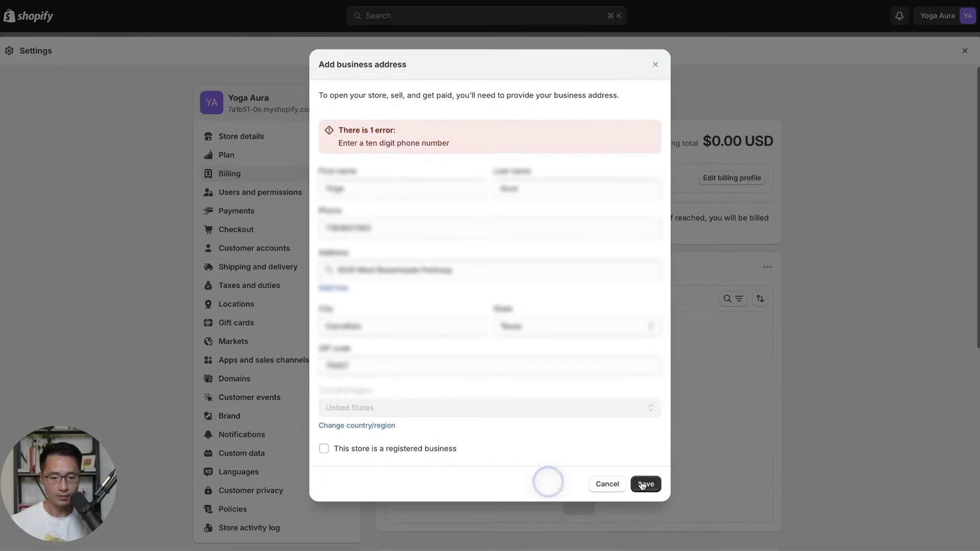
pyautogui.click(647, 484)
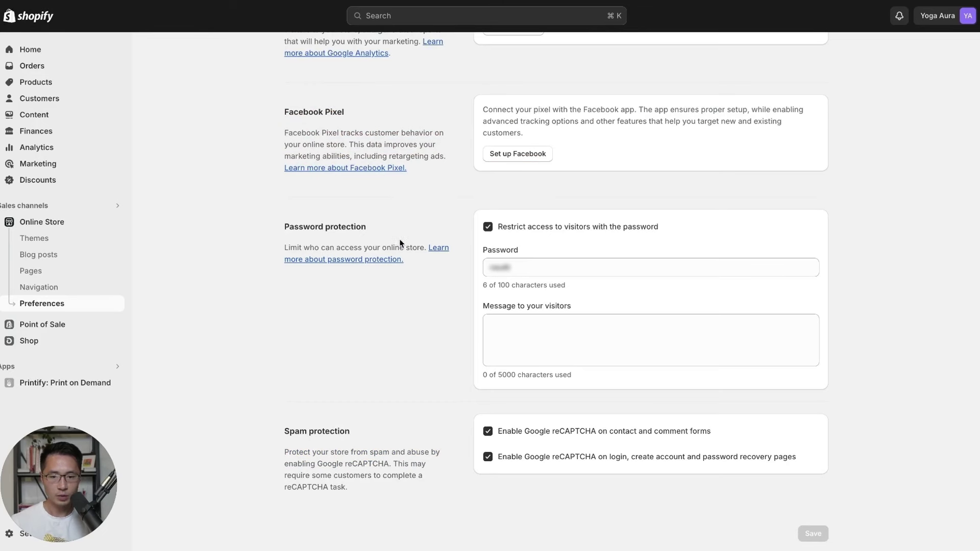
pyautogui.click(488, 227)
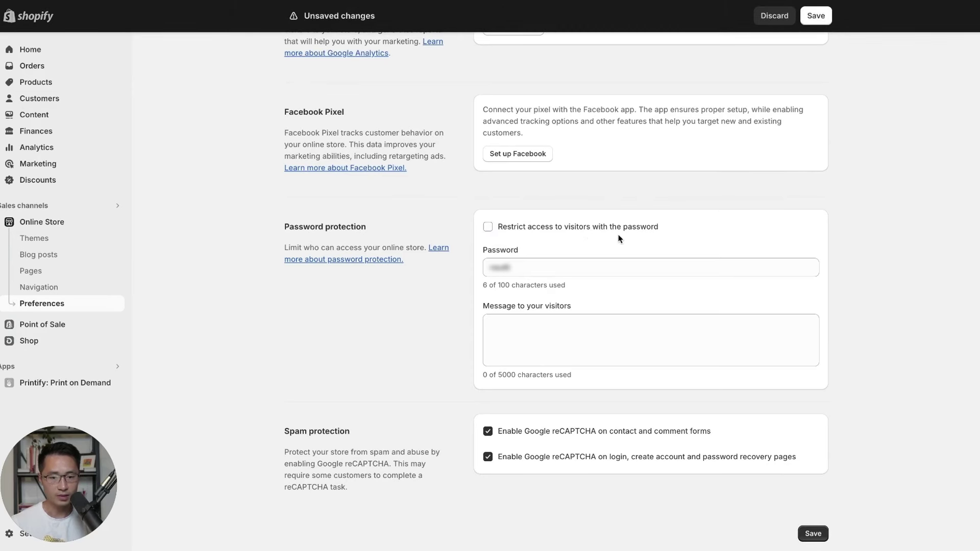
pyautogui.click(820, 17)
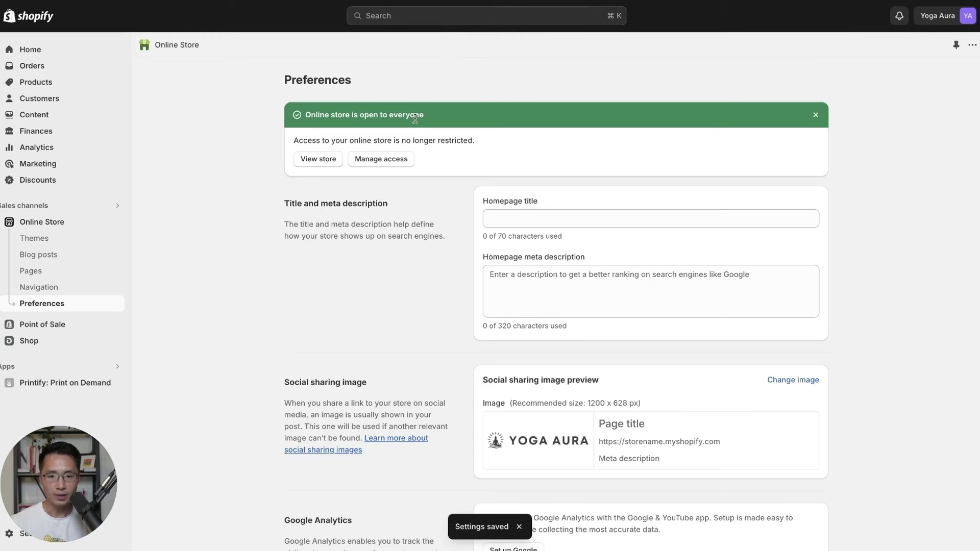
# Open the live store from its preferences and review the Worry Less Yoga More product page.
pyautogui.click(317, 158)
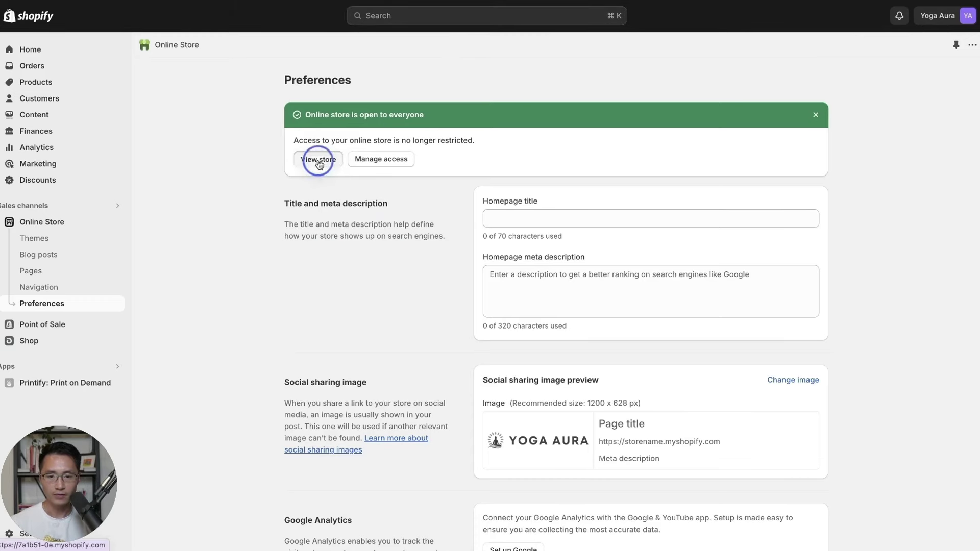
pyautogui.scroll(-2, 551, 187)
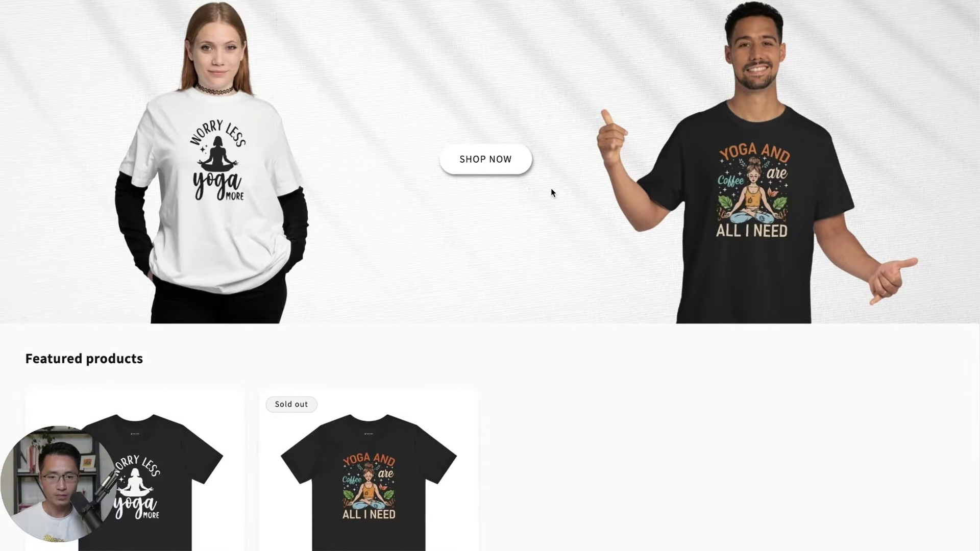
pyautogui.scroll(-3, 551, 192)
pyautogui.click(175, 239)
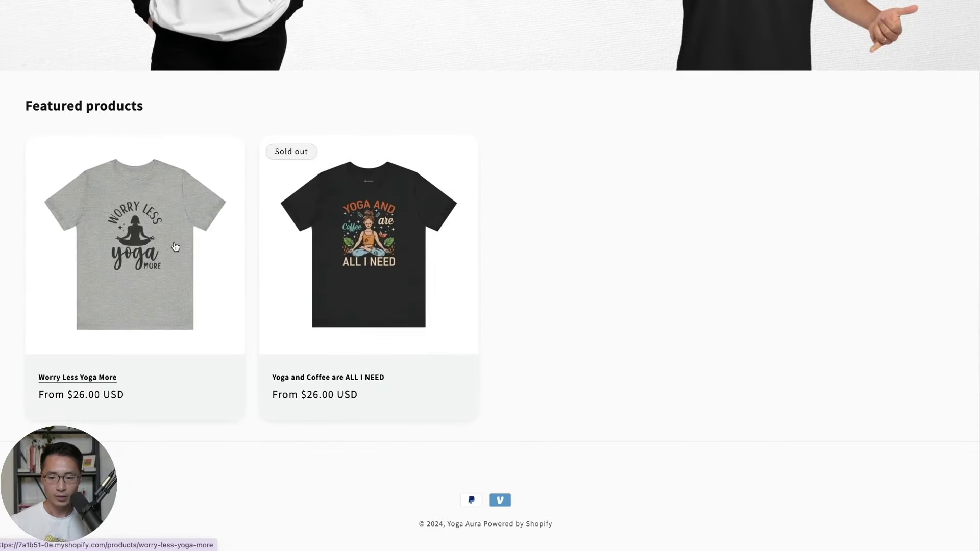
pyautogui.scroll(-10, 545, 214)
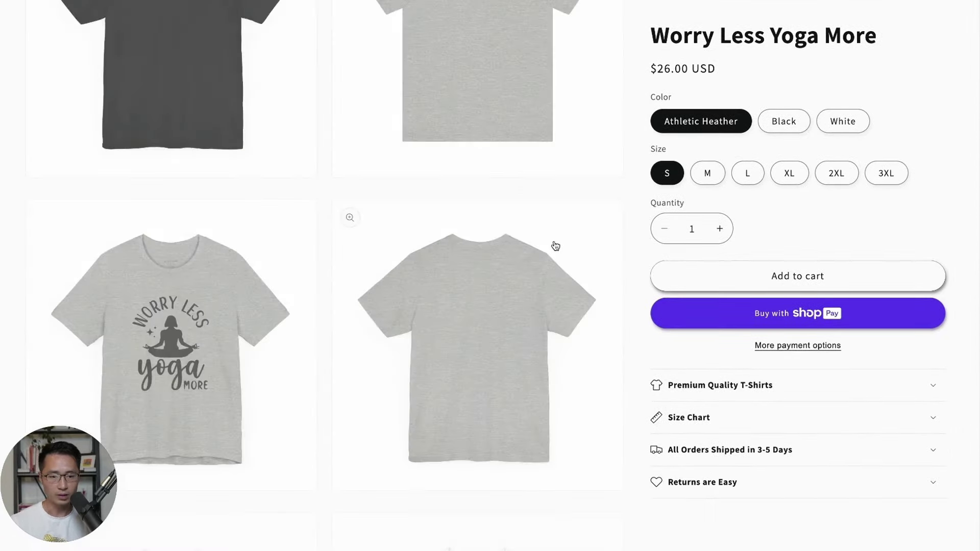
pyautogui.scroll(10, 553, 245)
# Display the Worry Less Yoga More page in the browser's 400-pixel-wide mobile view and look through its layout.
pyautogui.rightClick(577, 154)
pyautogui.press('Escape')
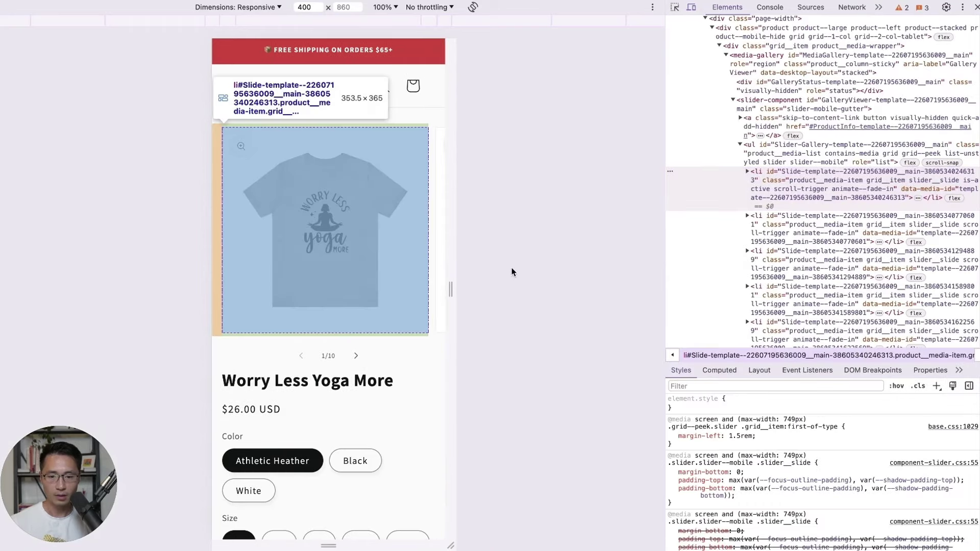
pyautogui.scroll(-5, 402, 236)
pyautogui.scroll(5, 409, 256)
pyautogui.scroll(-9, 409, 254)
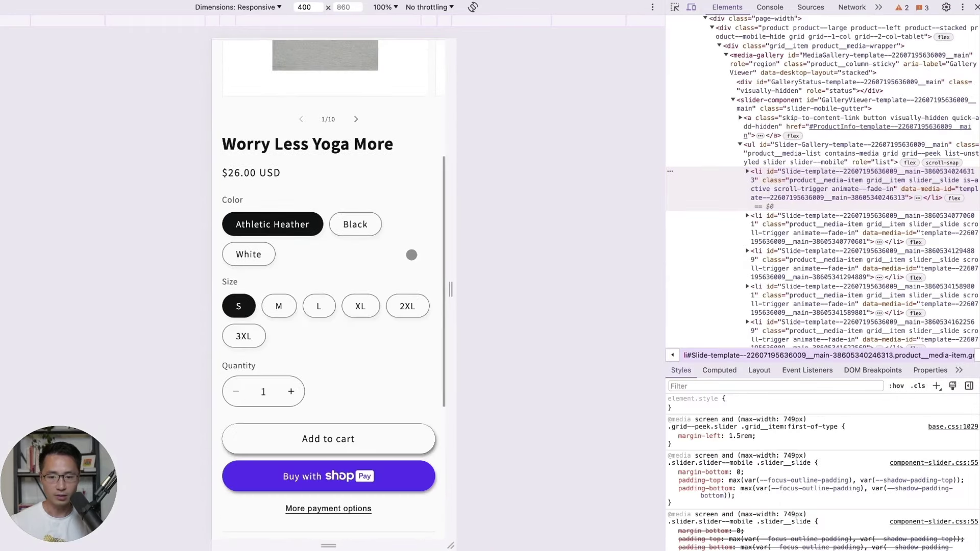
pyautogui.scroll(10, 412, 255)
# Check the Contact page and the Shop Now product listing through the store's mobile navigation menu.
pyautogui.click(238, 86)
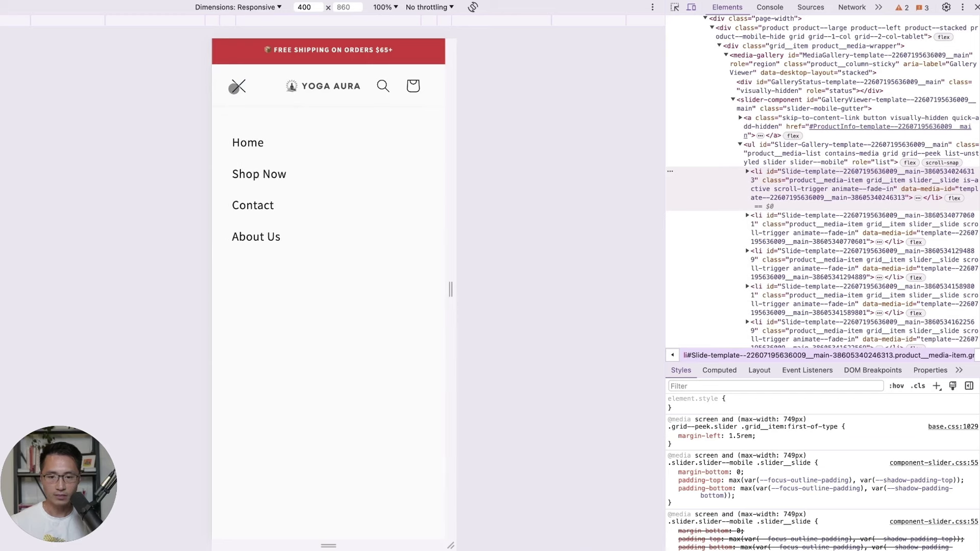
pyautogui.click(257, 208)
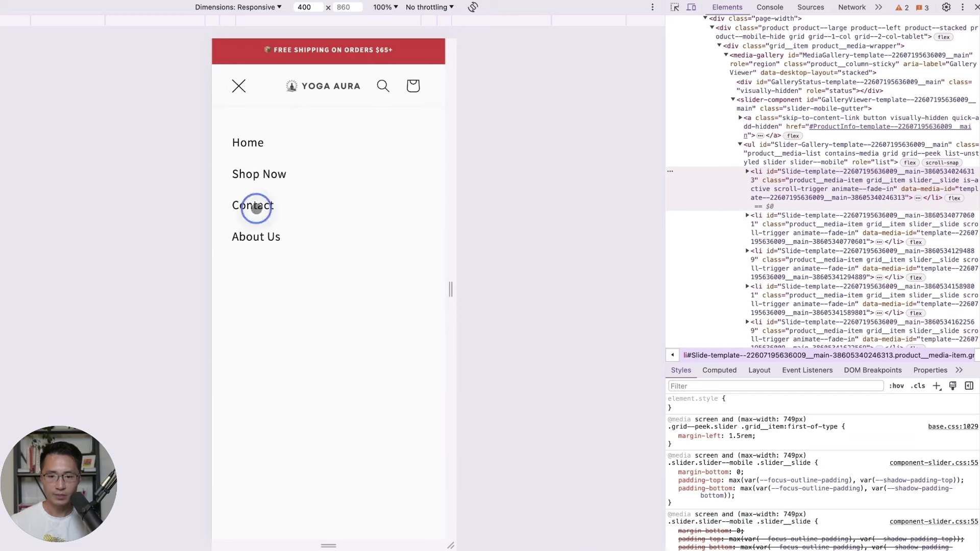
pyautogui.scroll(-1, 339, 295)
pyautogui.scroll(1, 291, 107)
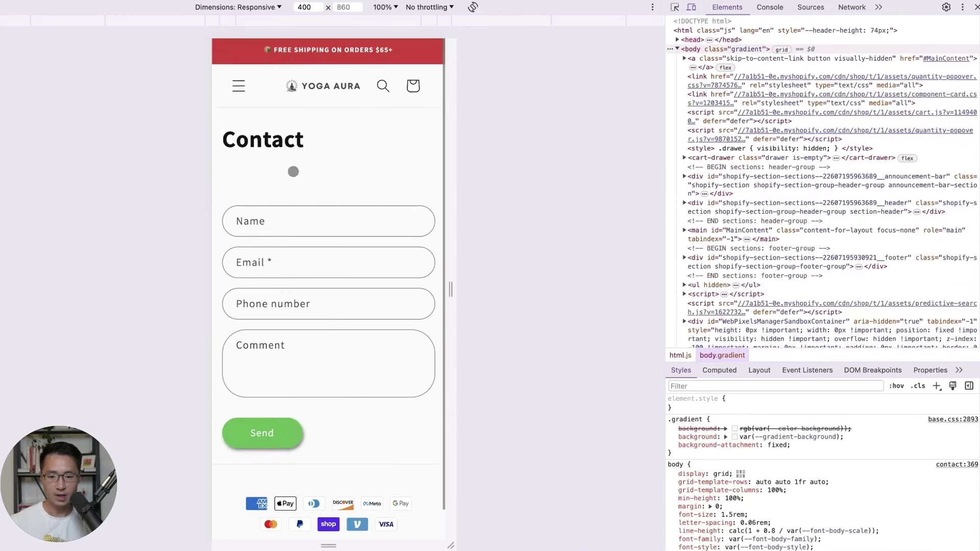
pyautogui.click(240, 87)
pyautogui.click(252, 175)
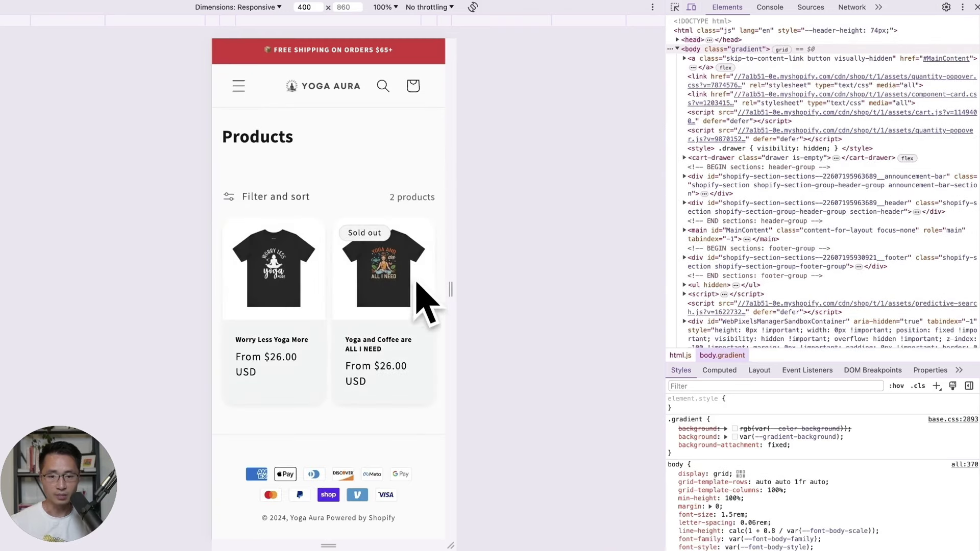
# Open the Yoga and Coffee are ALL I NEED product and examine the availability of its color and sizes.
pyautogui.click(386, 268)
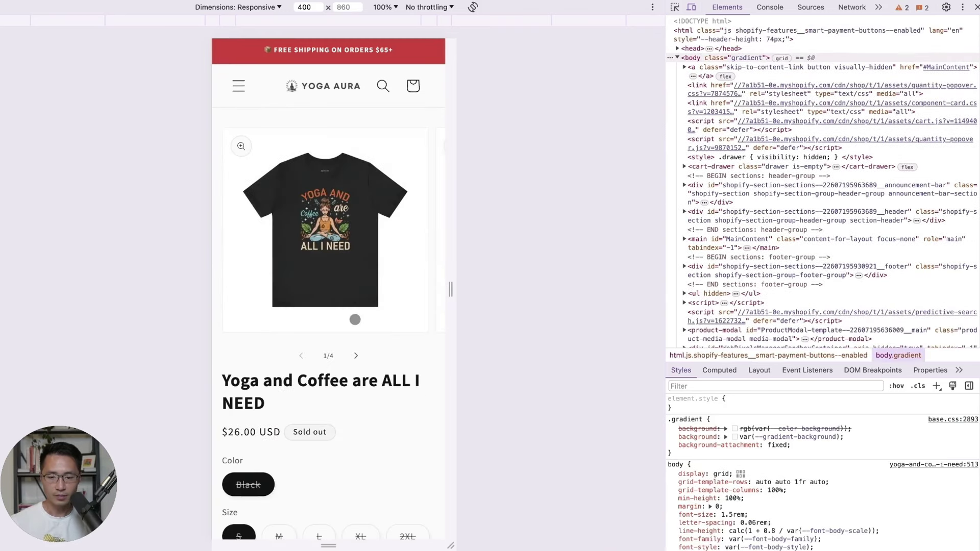
pyautogui.scroll(-2, 366, 363)
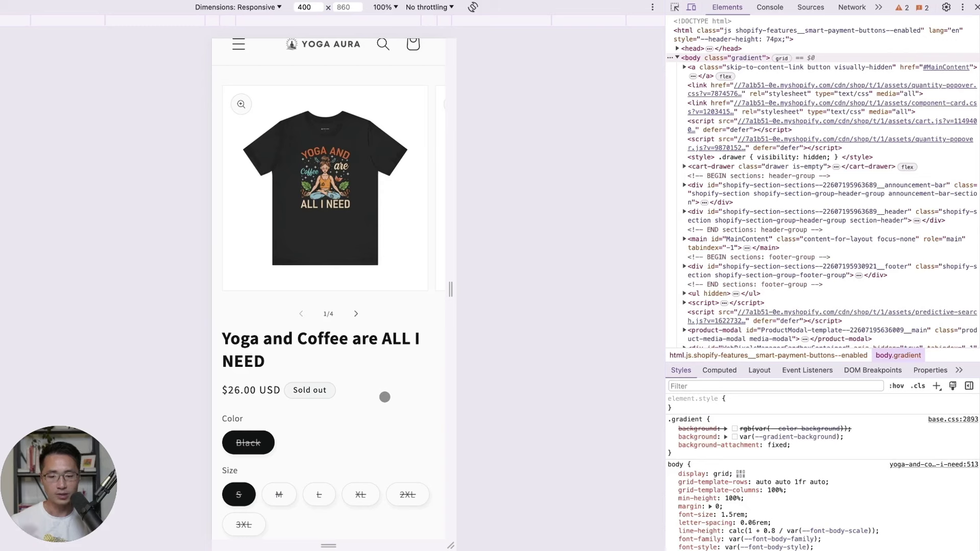
pyautogui.scroll(-3, 385, 398)
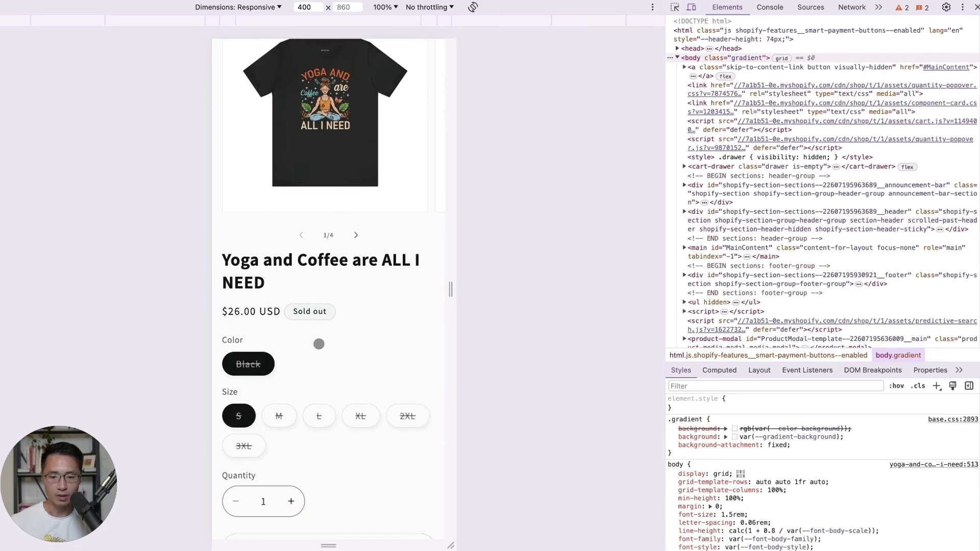
pyautogui.scroll(-1, 306, 344)
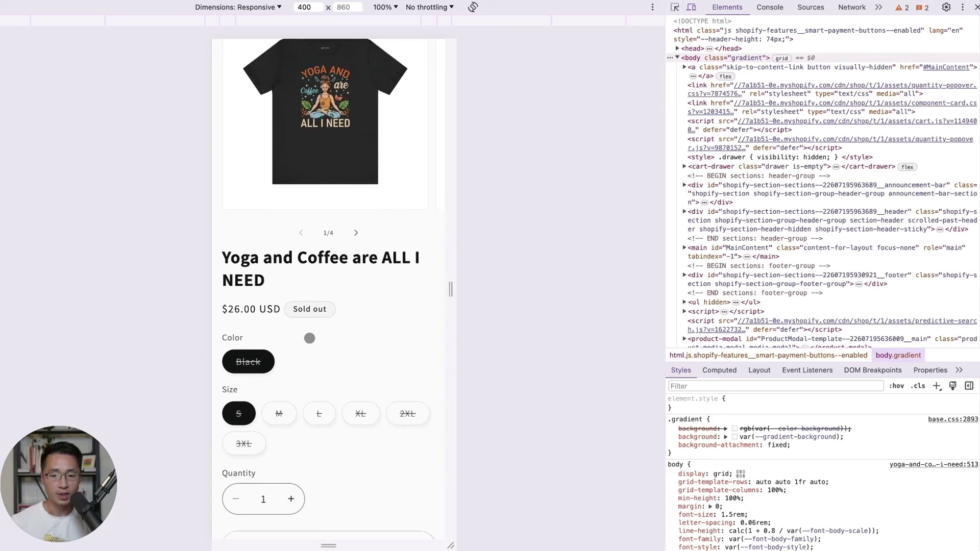
pyautogui.scroll(-3, 309, 338)
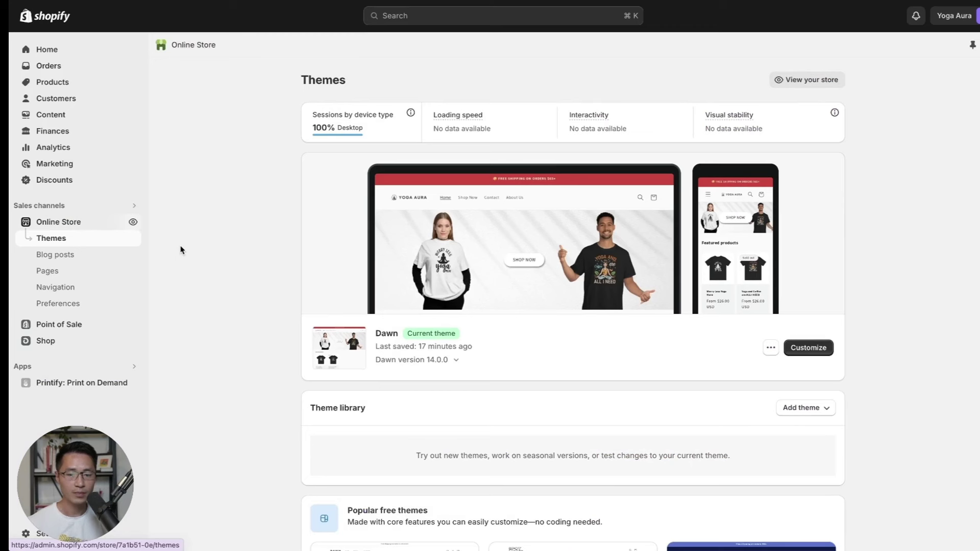